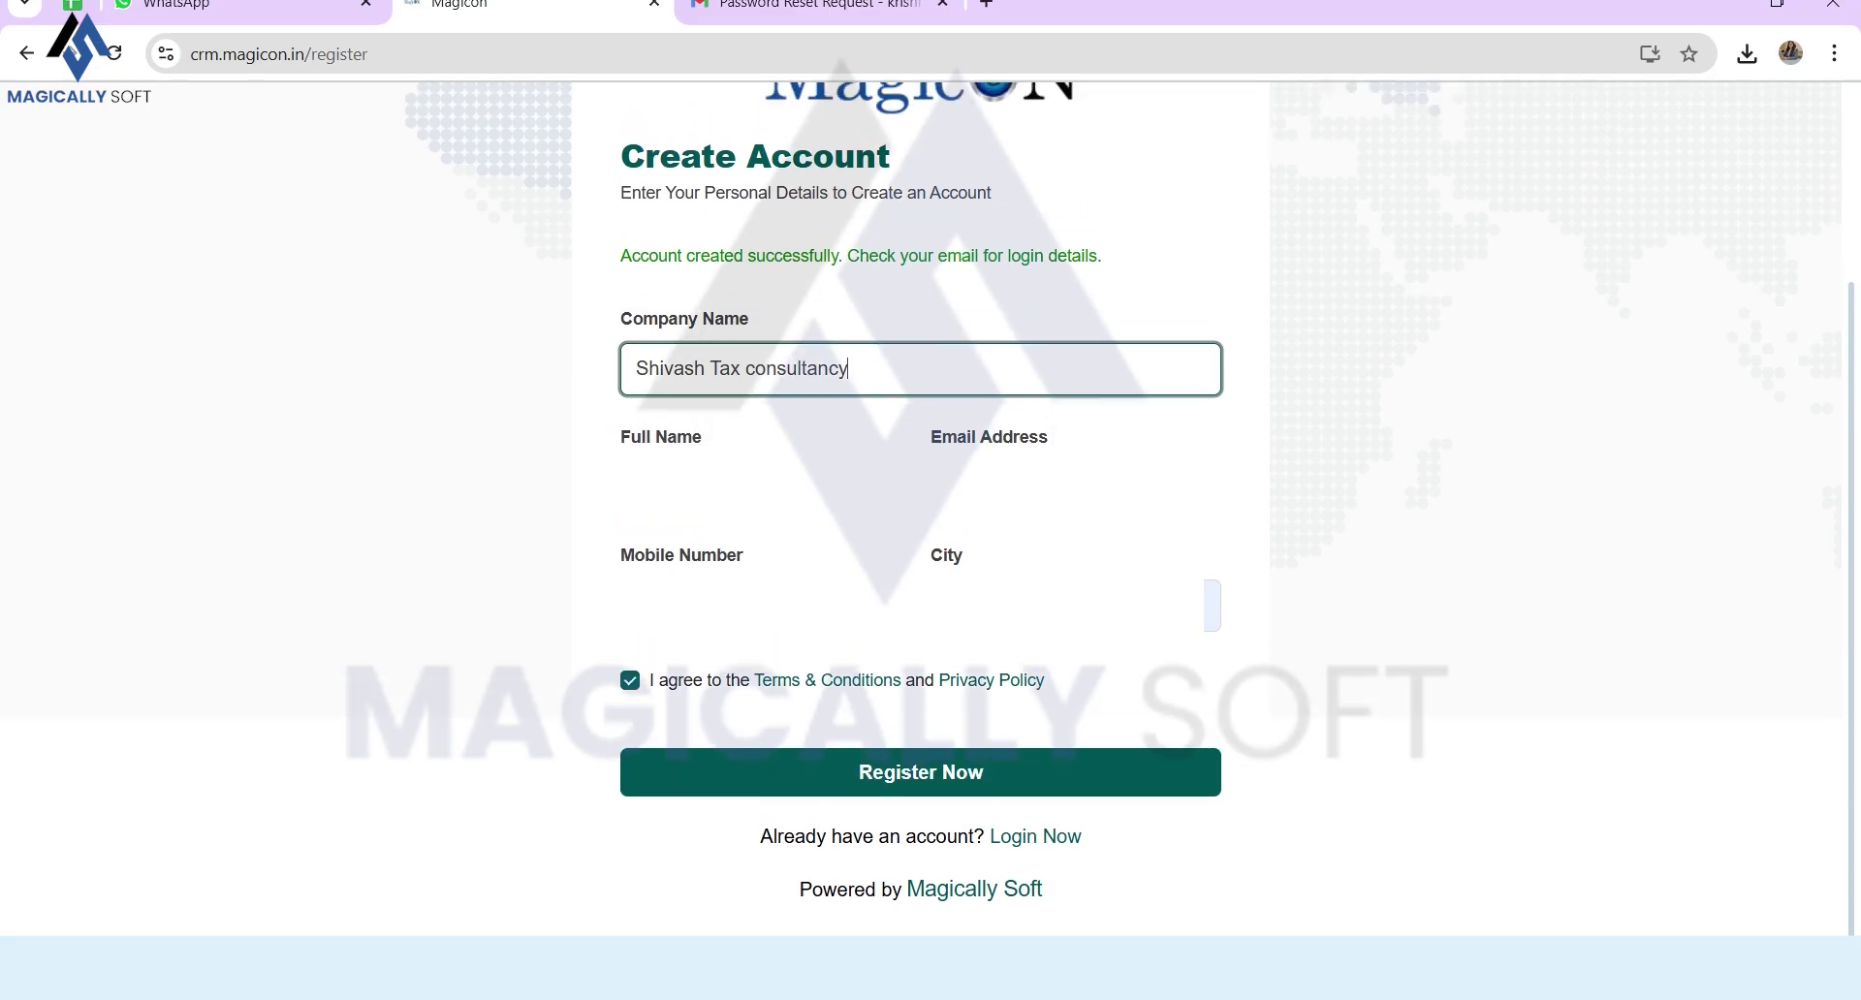
# Step: Look over the registration form's company name and undo the city autofill
pyautogui.moveTo(849, 376); pyautogui.dragTo(634, 376)
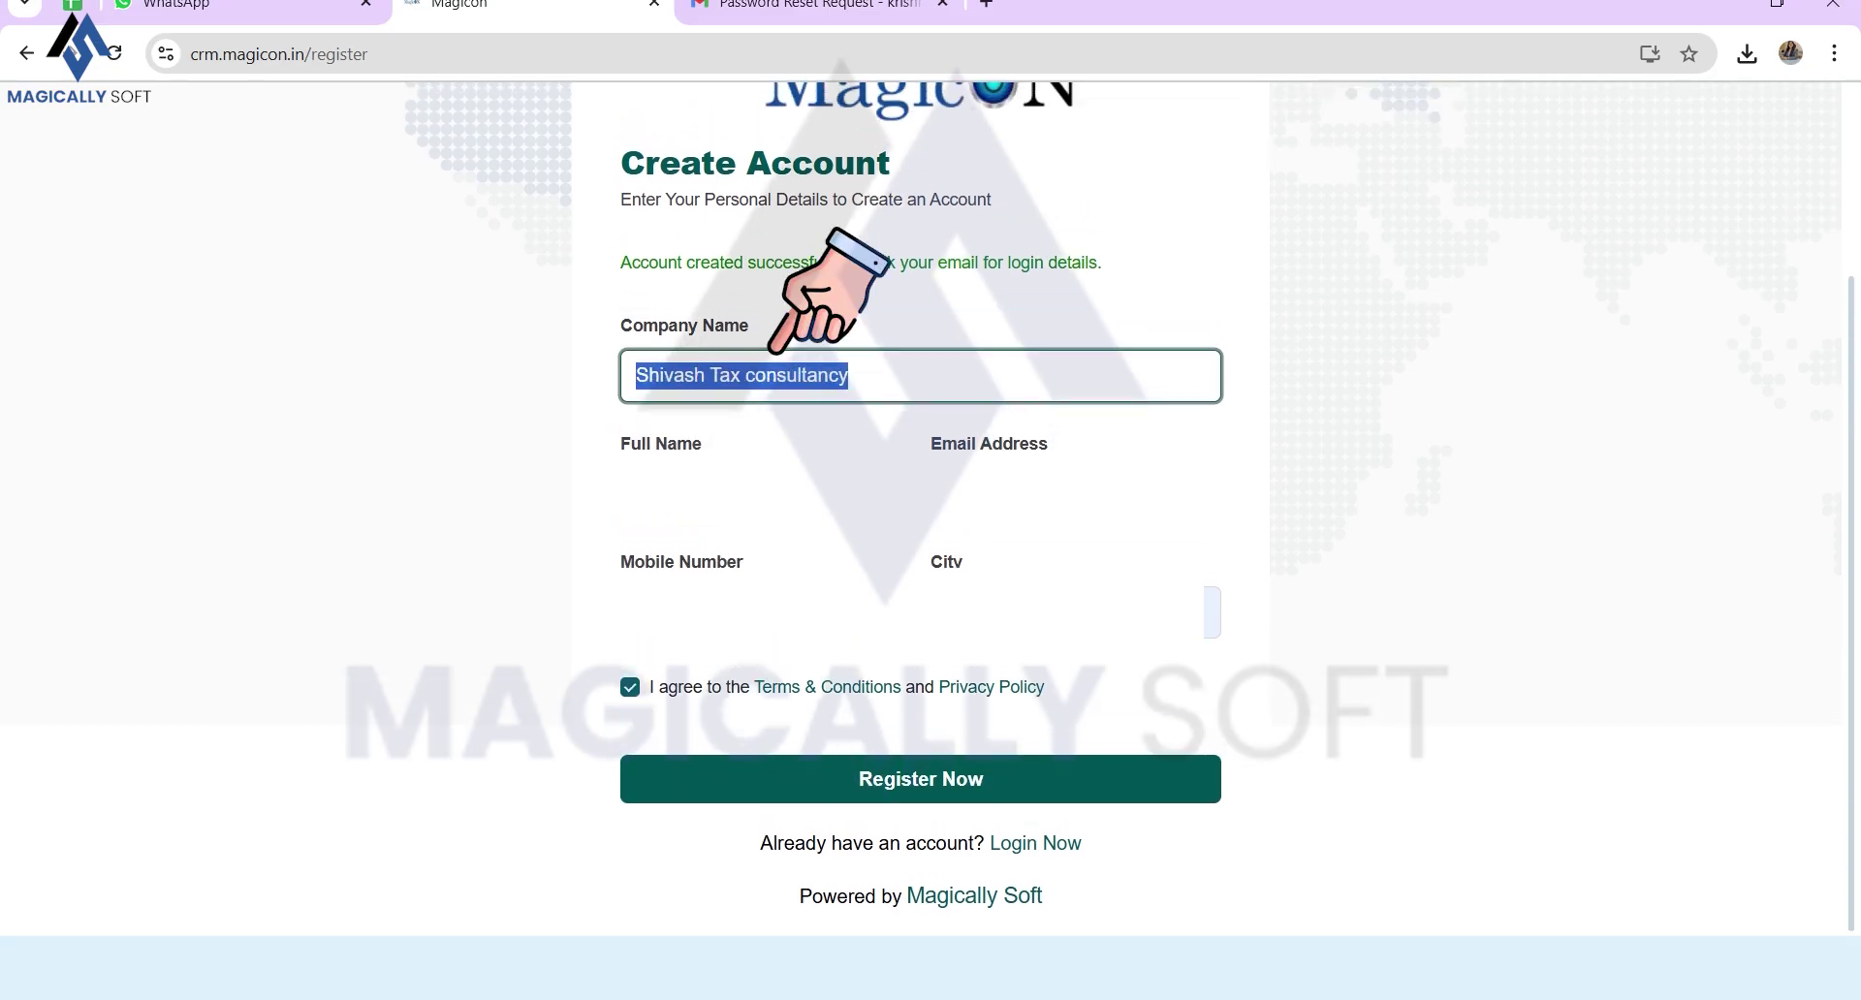
pyautogui.click(851, 376)
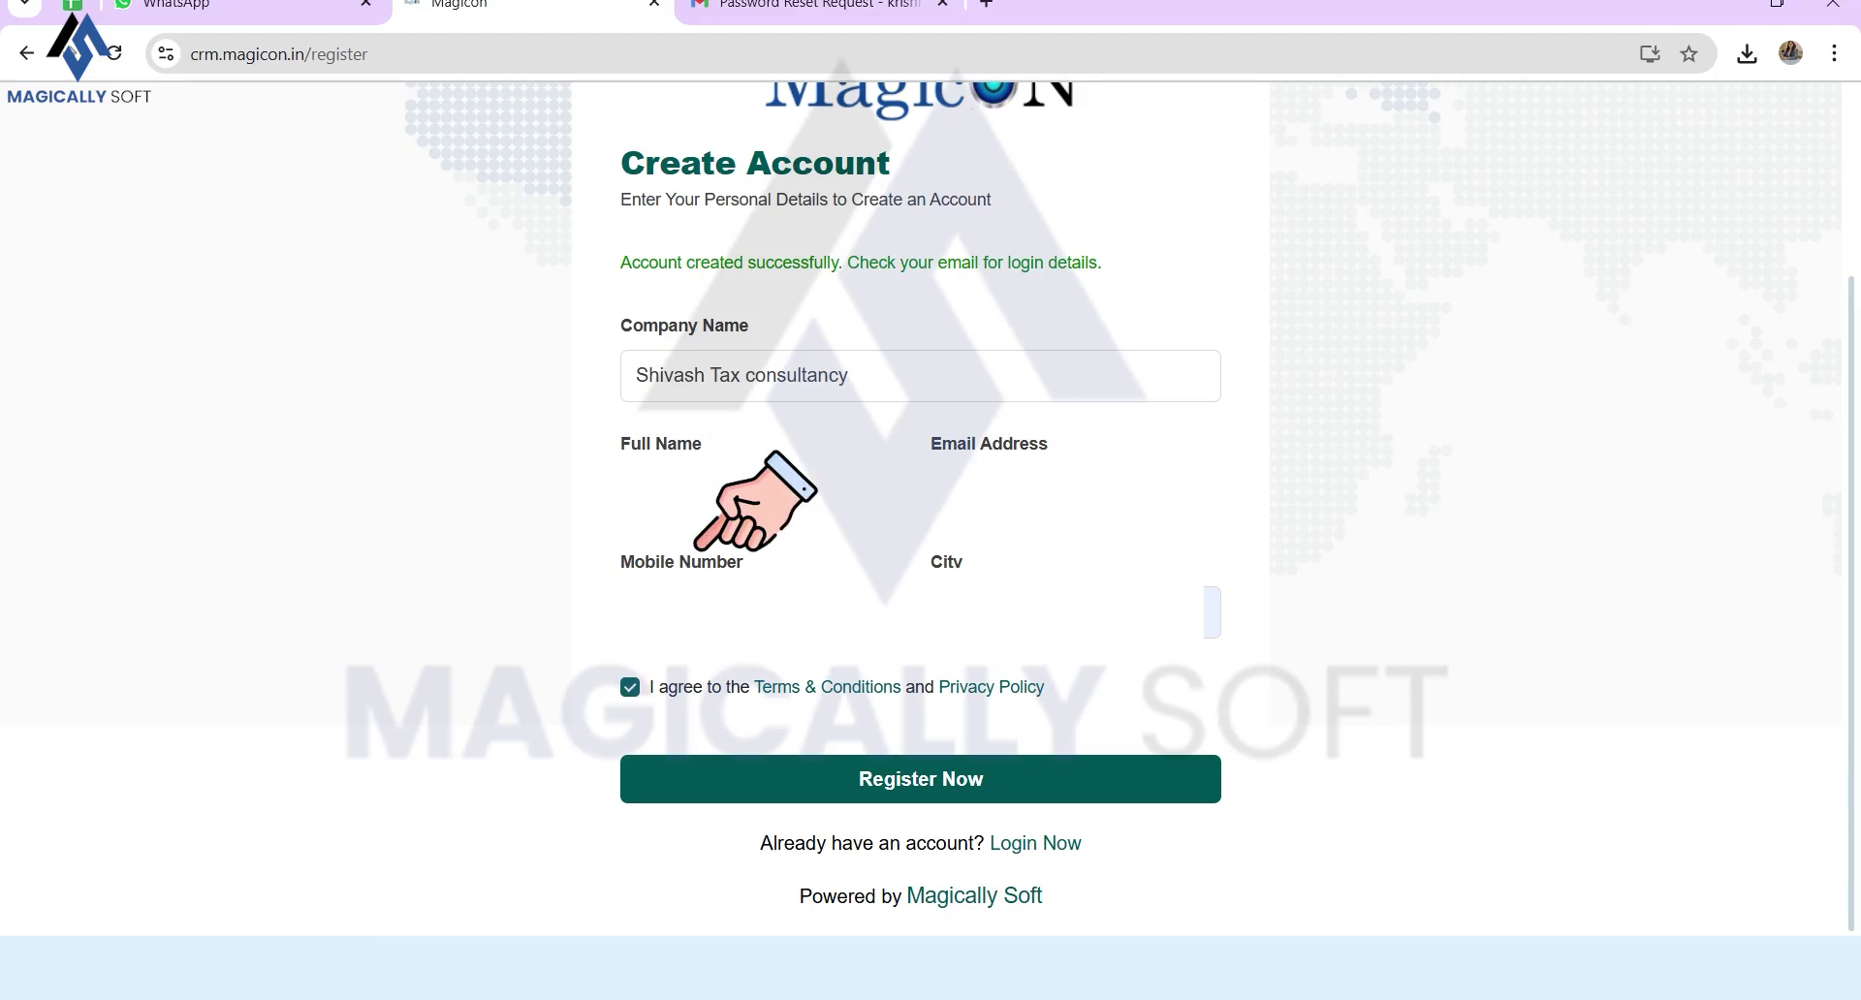
pyautogui.click(1075, 612)
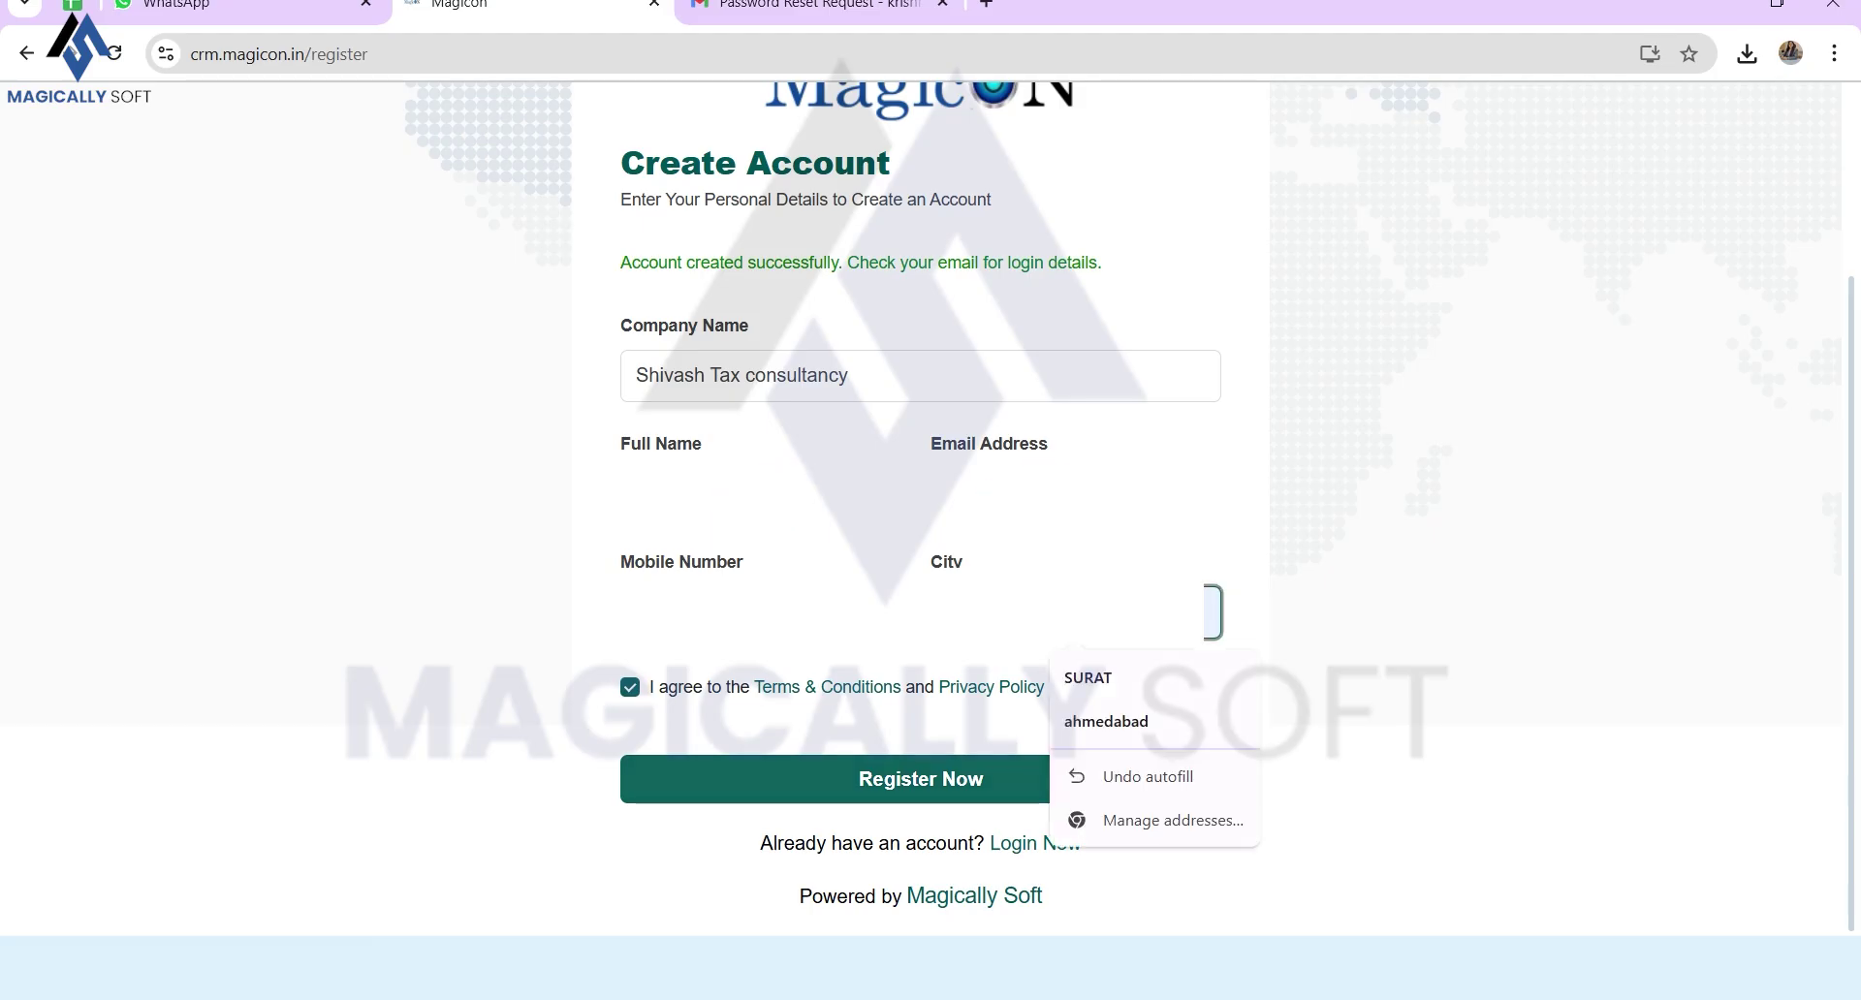
pyautogui.click(1148, 777)
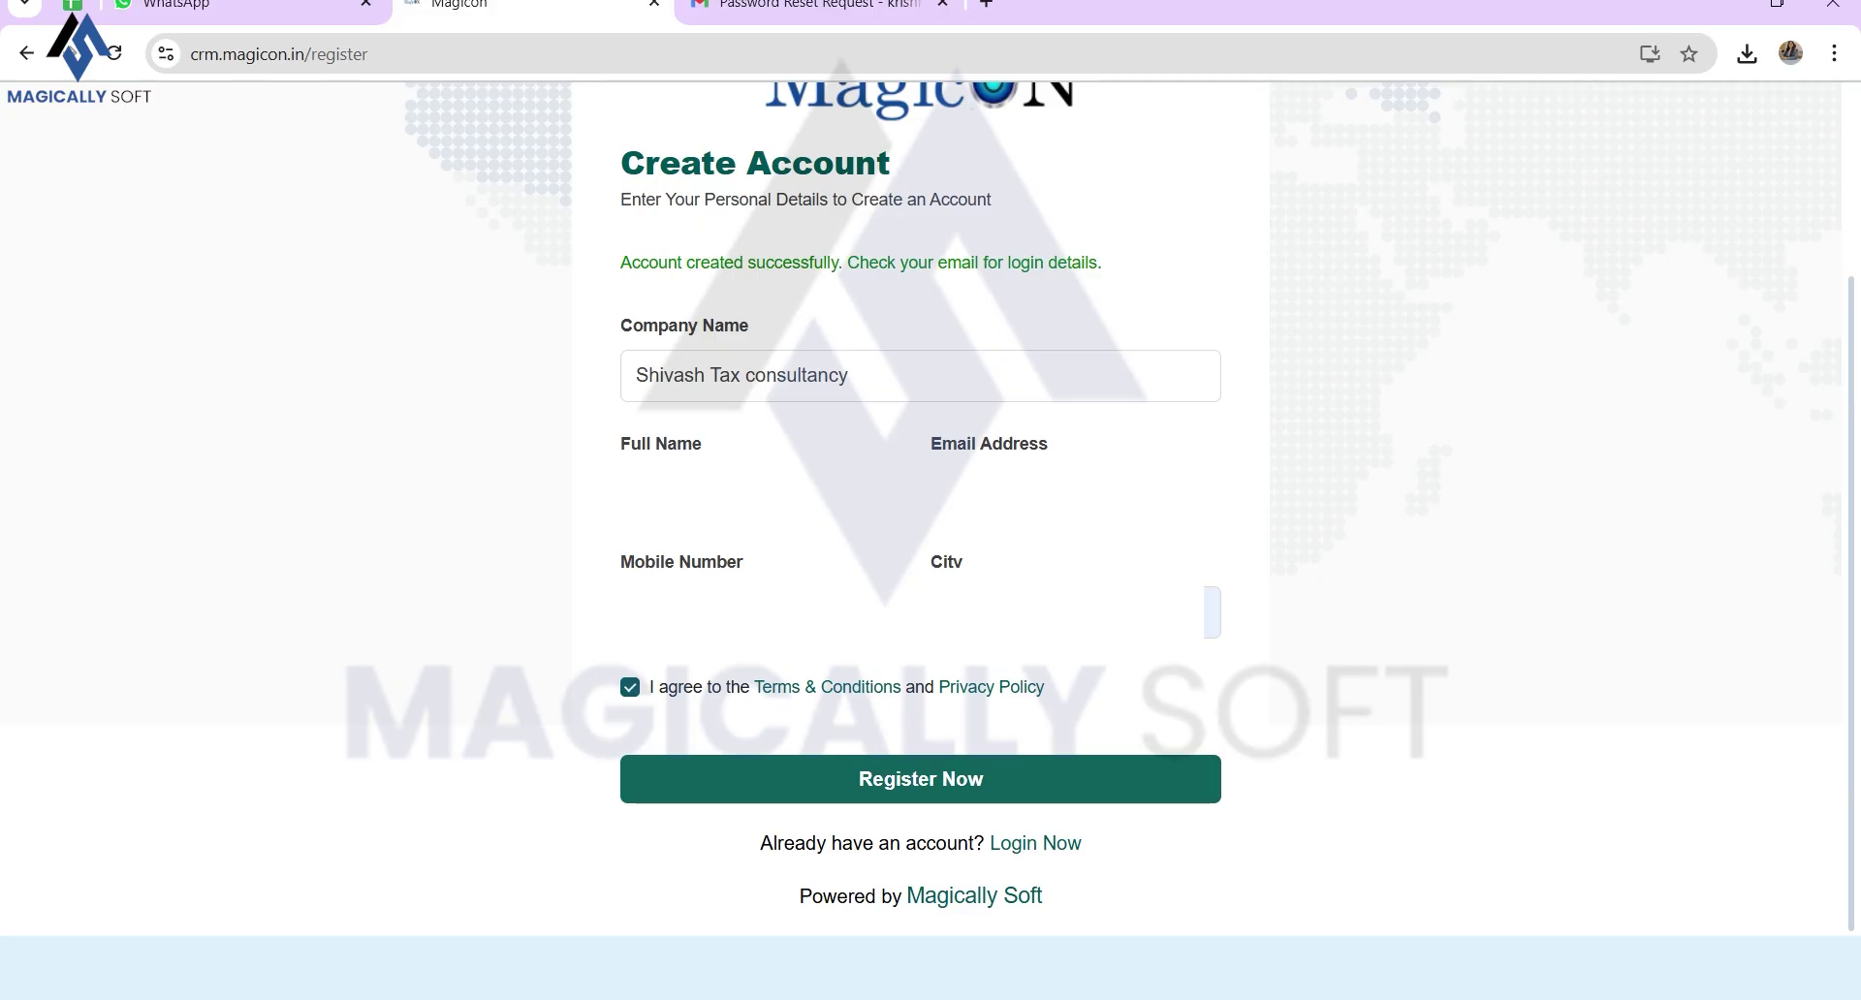
# Step: Read the account-created message, check the Gmail email, and scroll down toward Login Now
pyautogui.scroll(3, 885, 574)
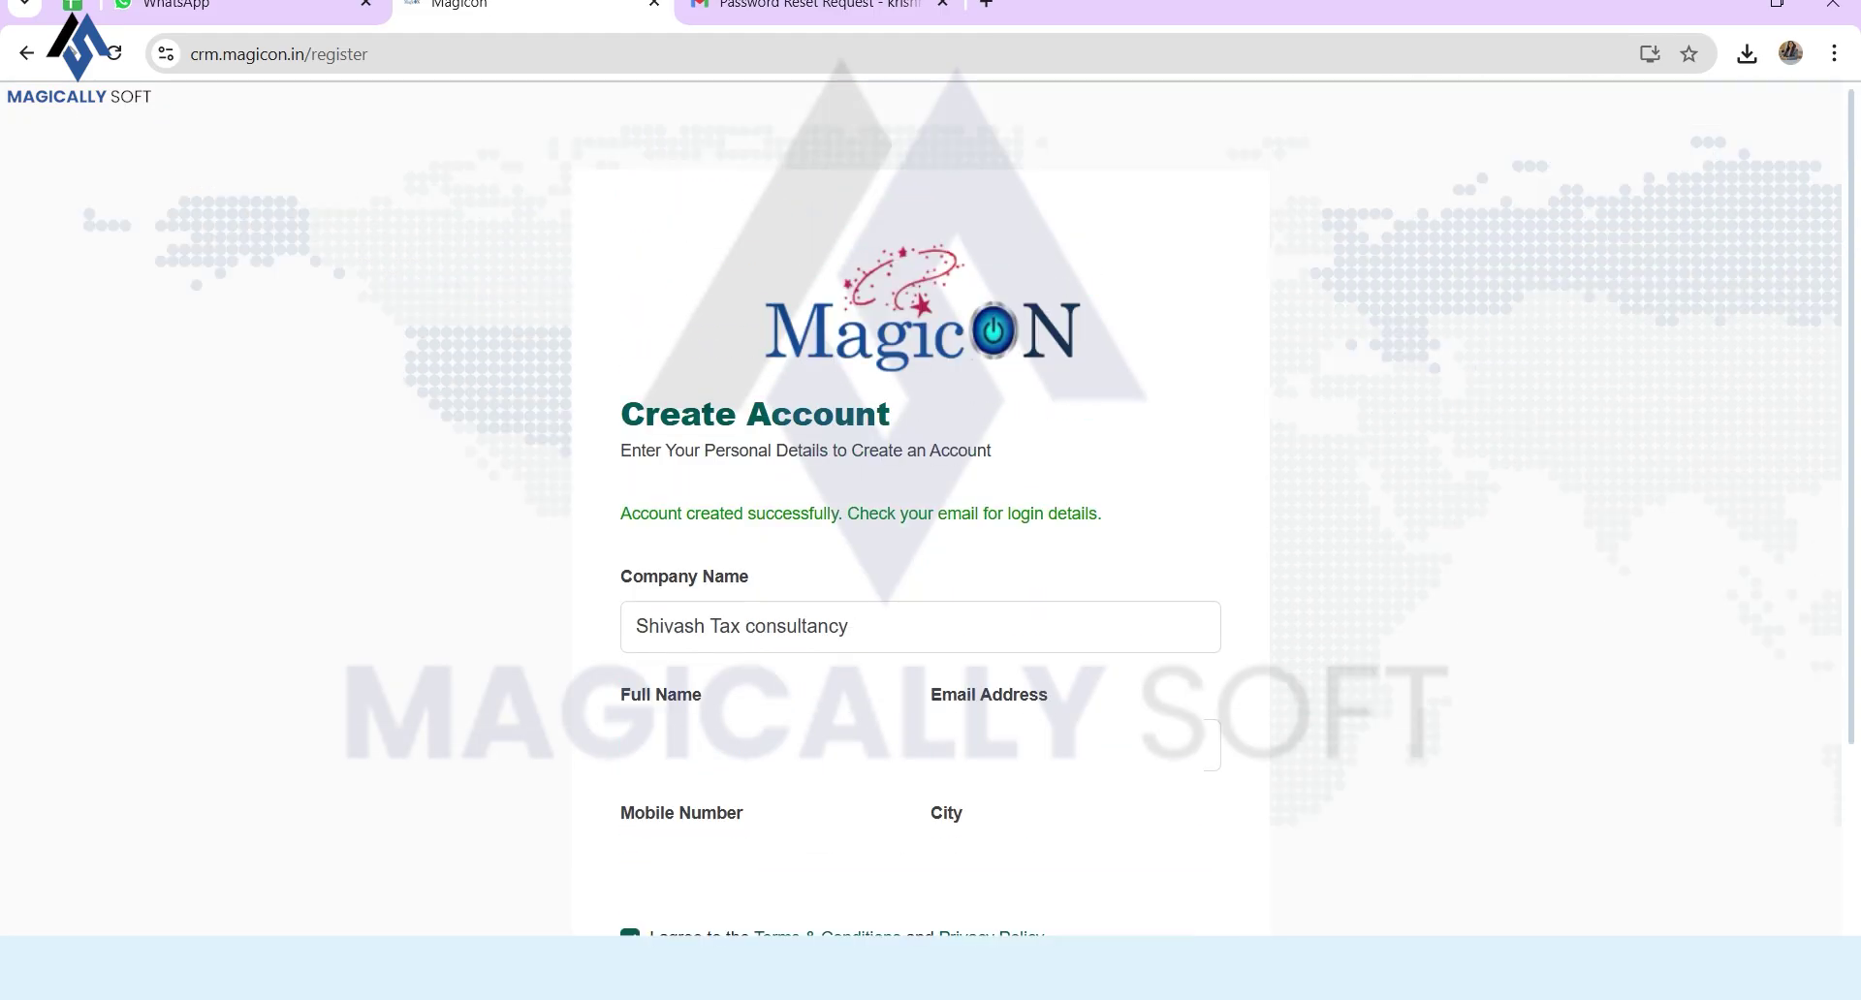
pyautogui.moveTo(621, 513); pyautogui.dragTo(1084, 513)
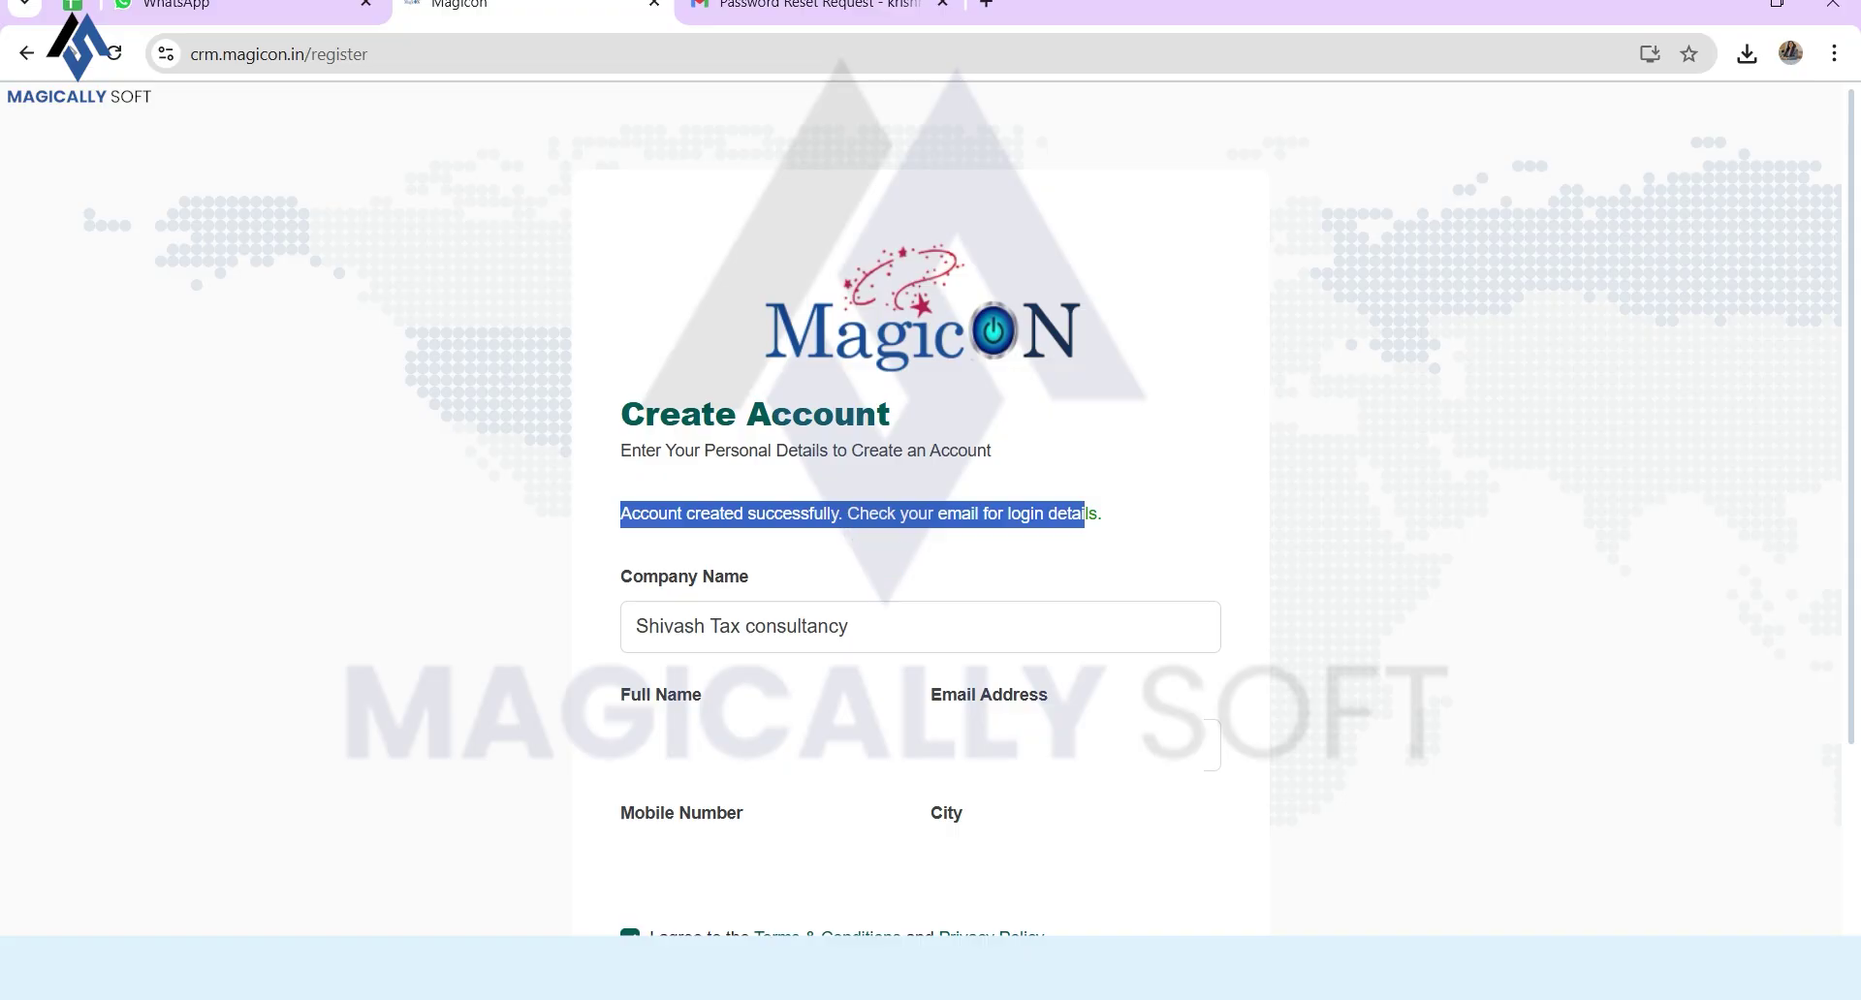
pyautogui.hotkey('ctrl', 'Tab')
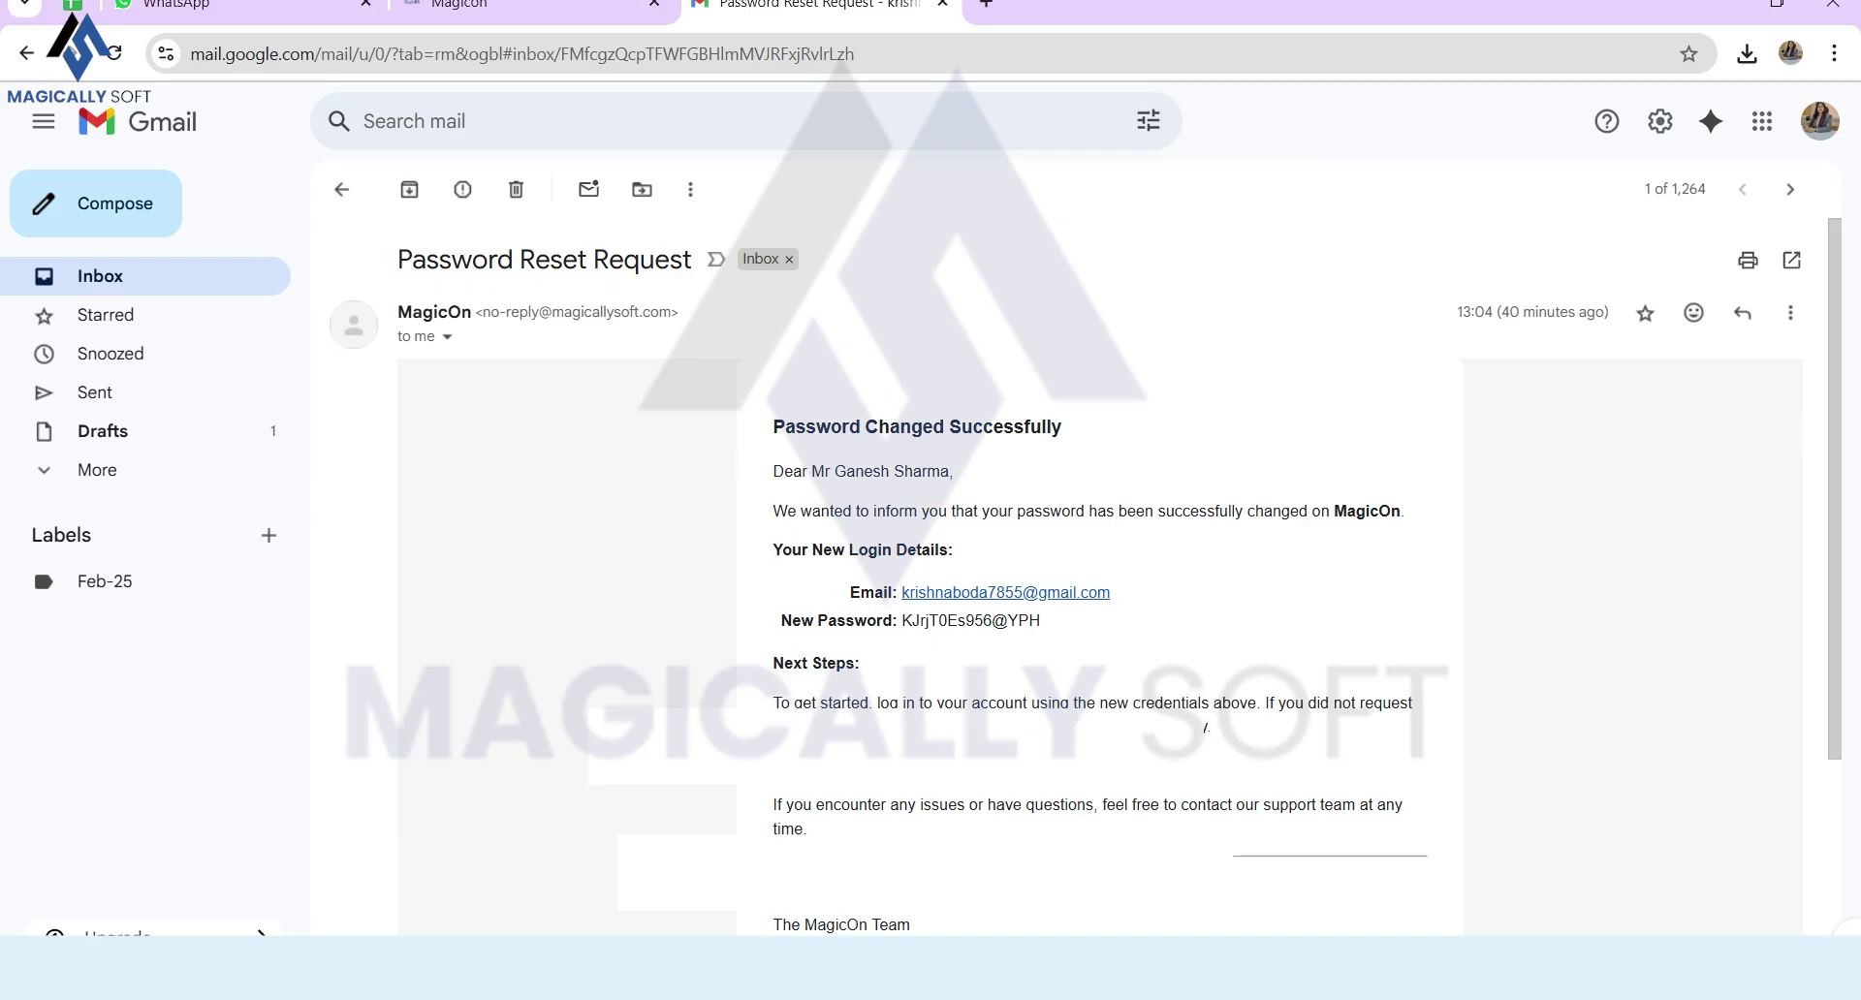
pyautogui.hotkey('ctrl', 'shift', 'Tab')
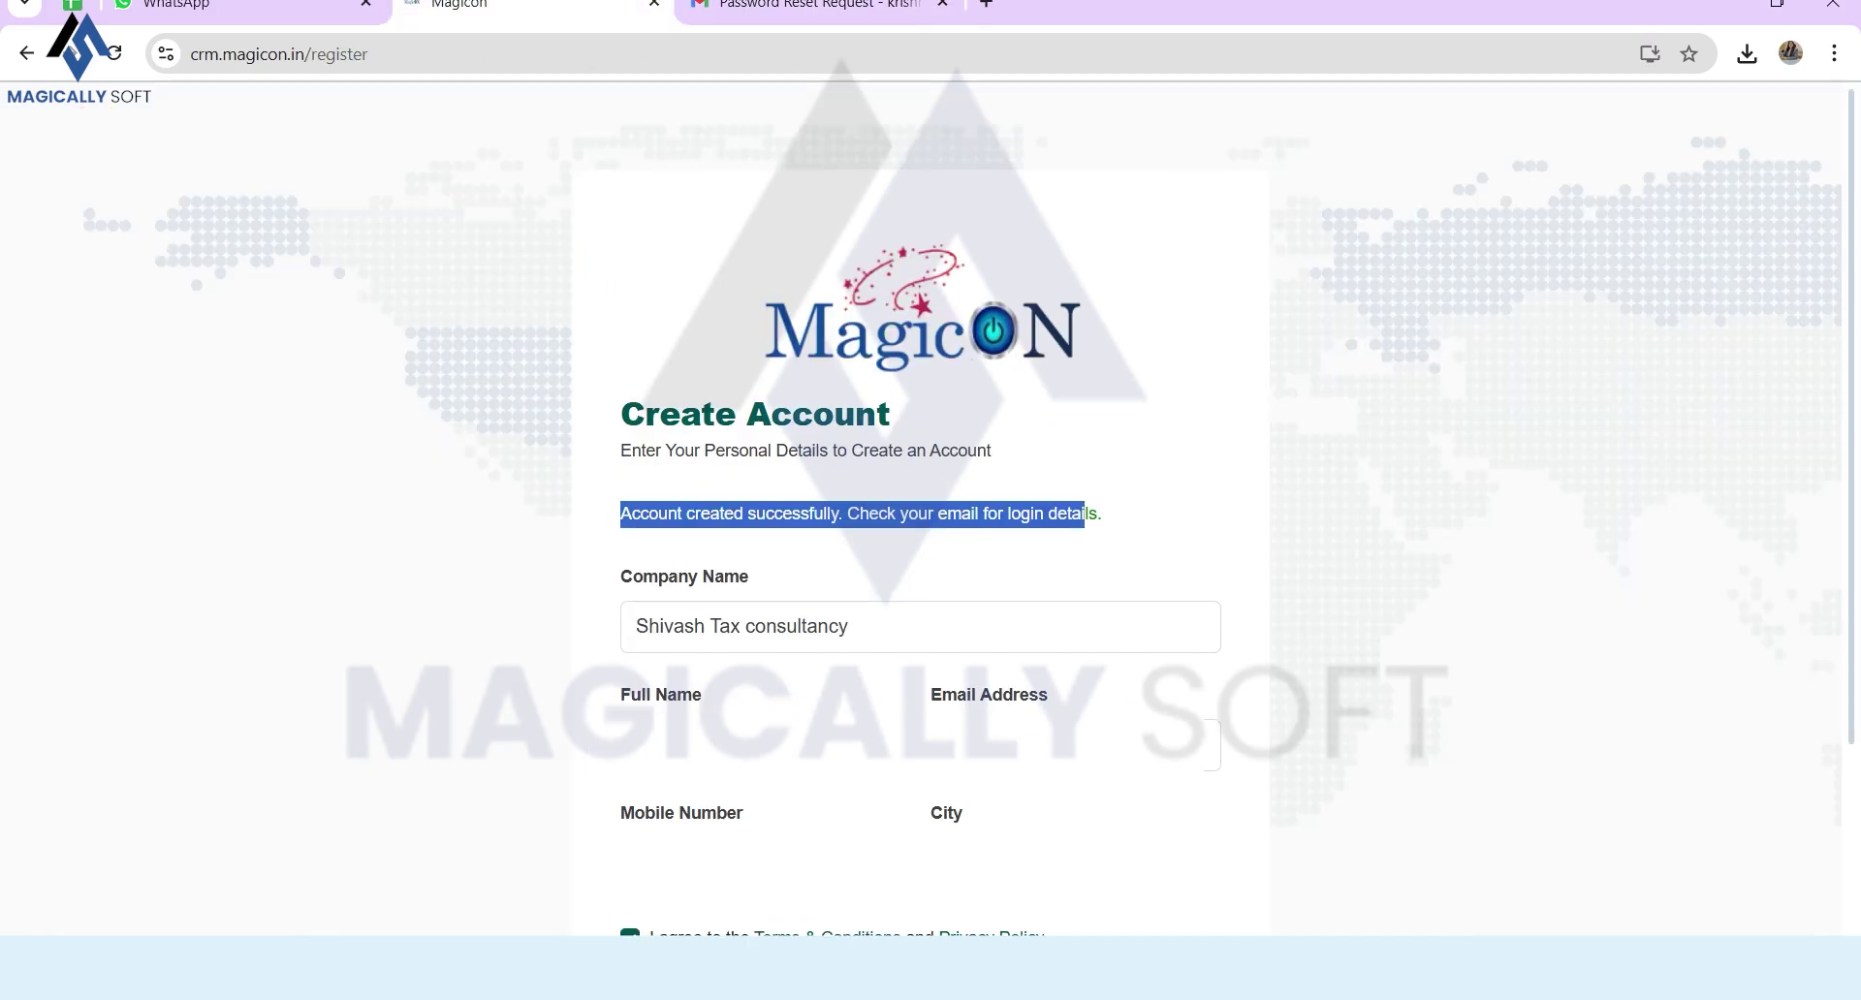
pyautogui.scroll(-3, 931, 509)
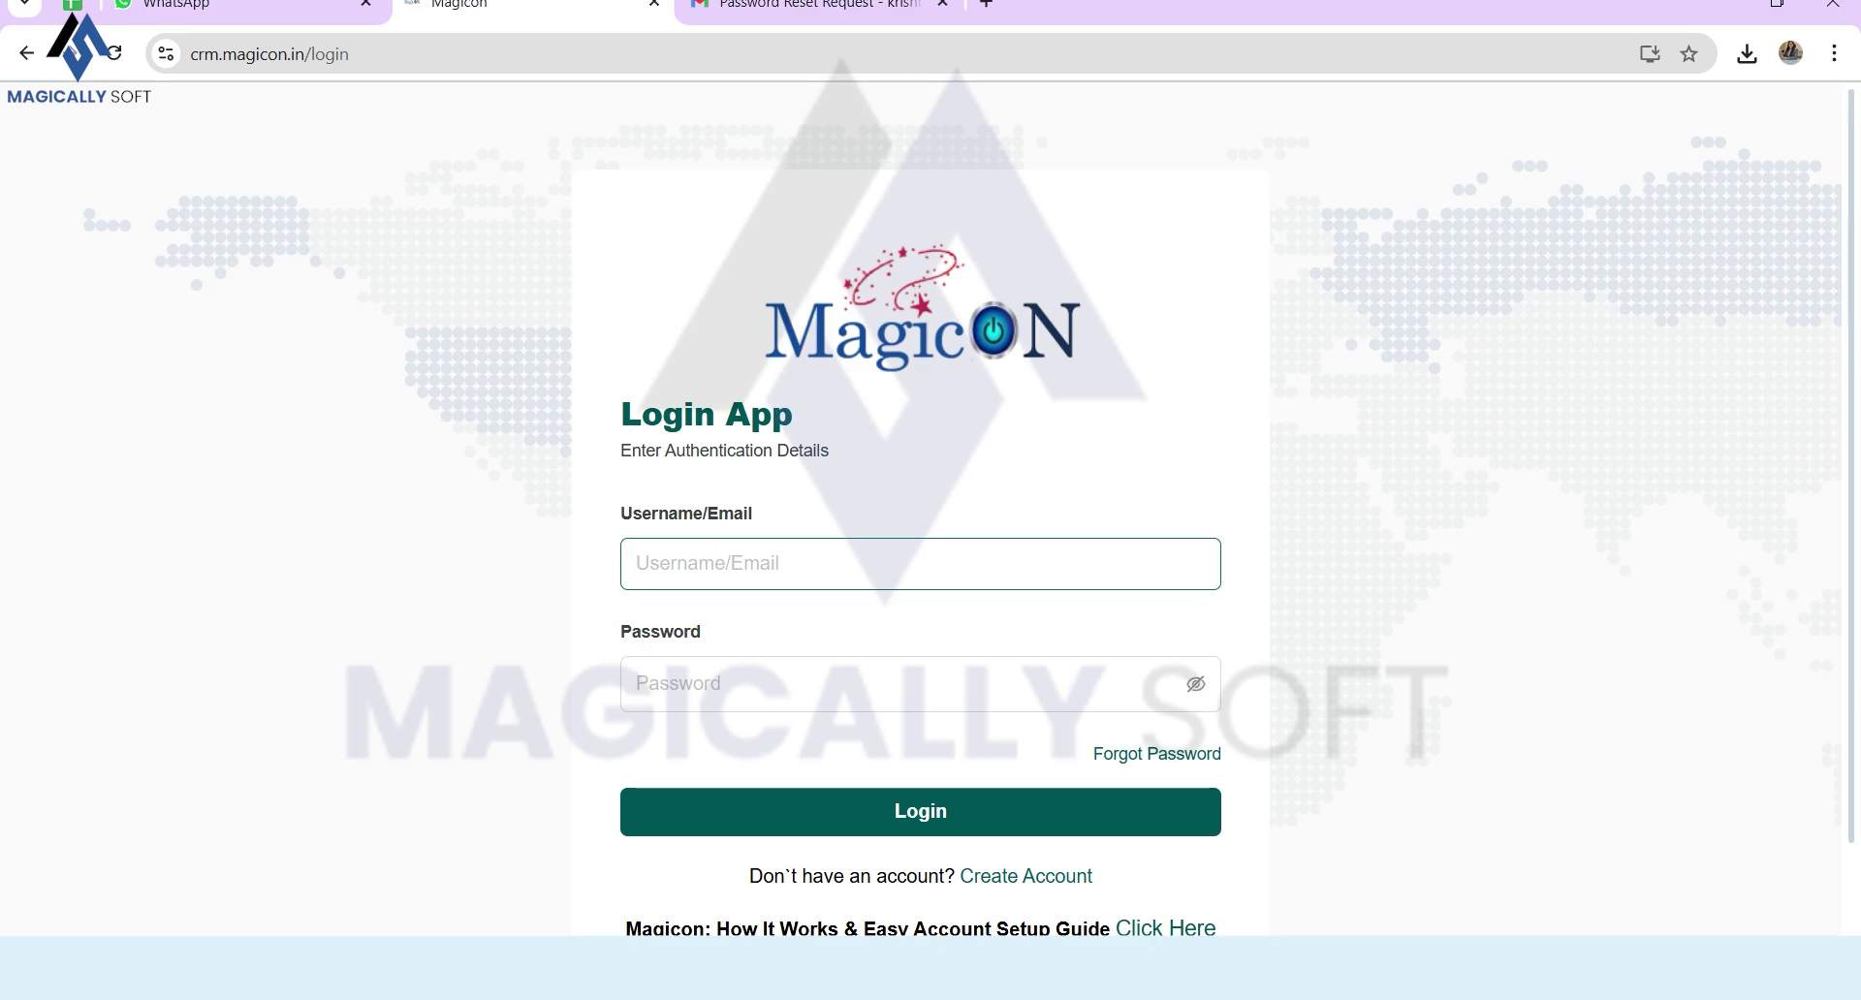
# Step: Copy the login e-mail from the welcome mail into MagicOn's Username/Email field
pyautogui.hotkey('alt', 'Tab')
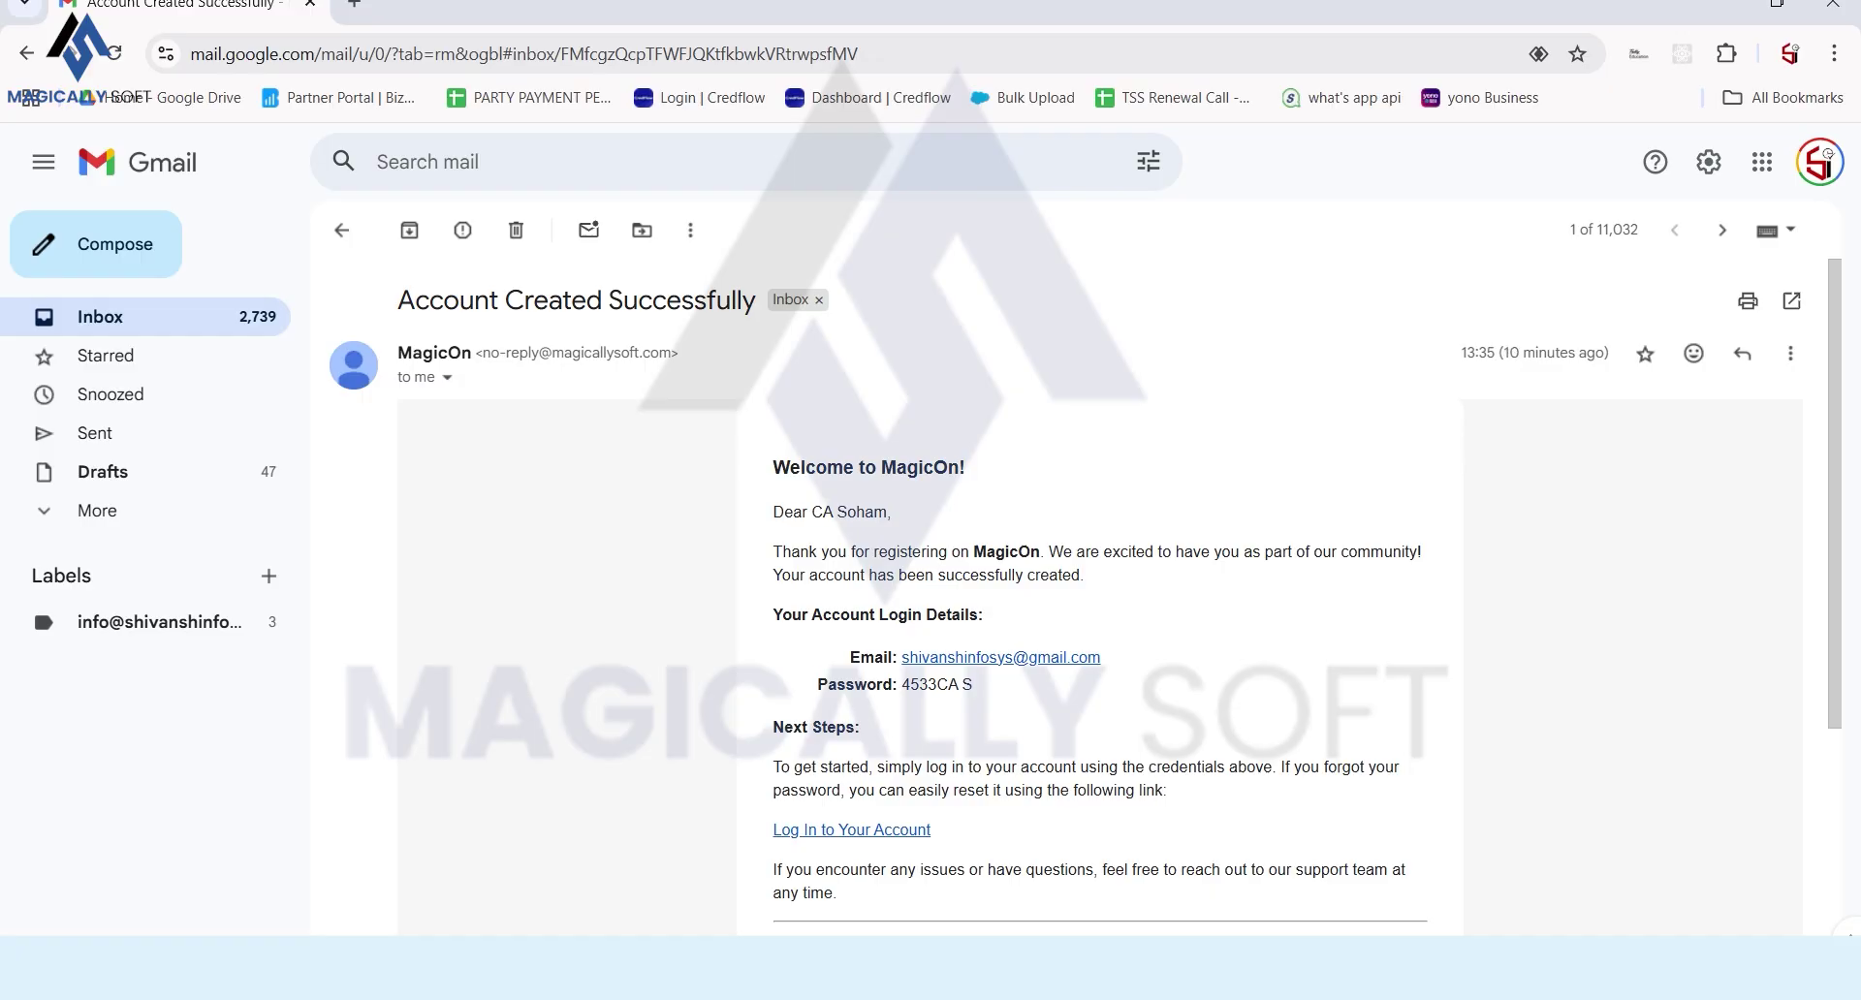
pyautogui.moveTo(972, 684); pyautogui.dragTo(918, 658)
pyautogui.click(1047, 686)
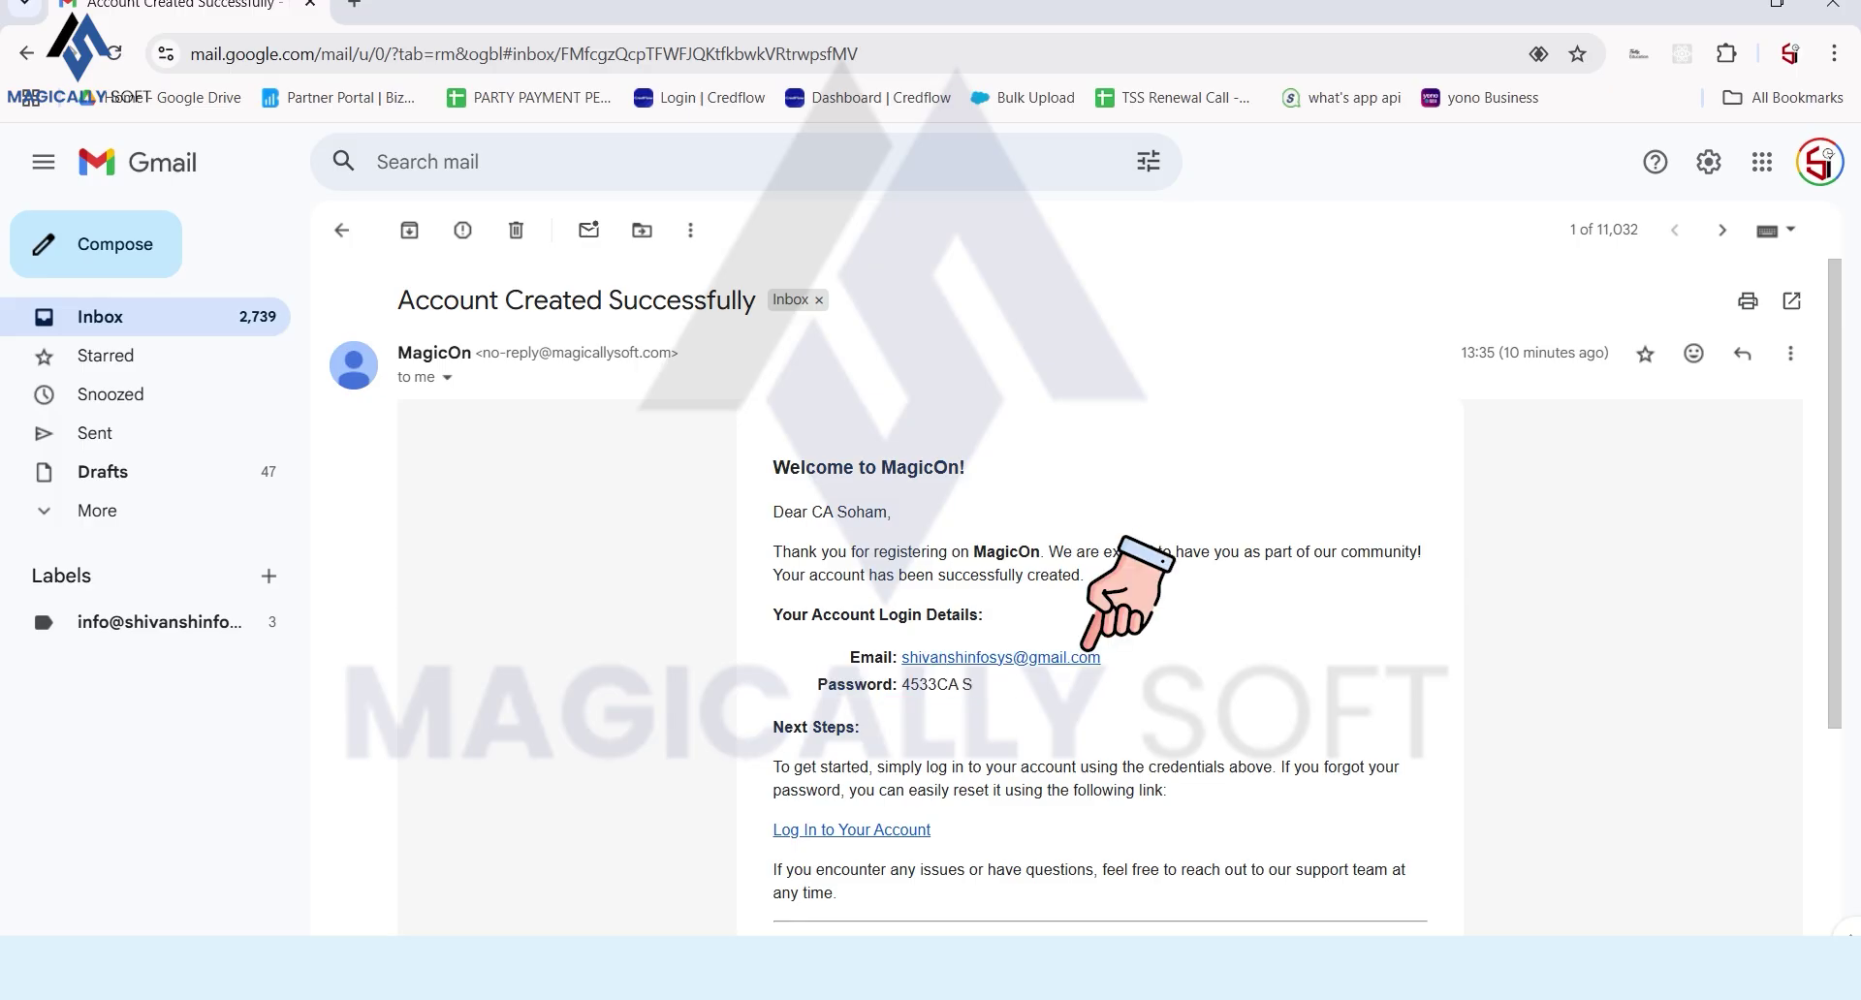
pyautogui.moveTo(902, 657); pyautogui.dragTo(1102, 657)
pyautogui.hotkey('ctrl', 'c')
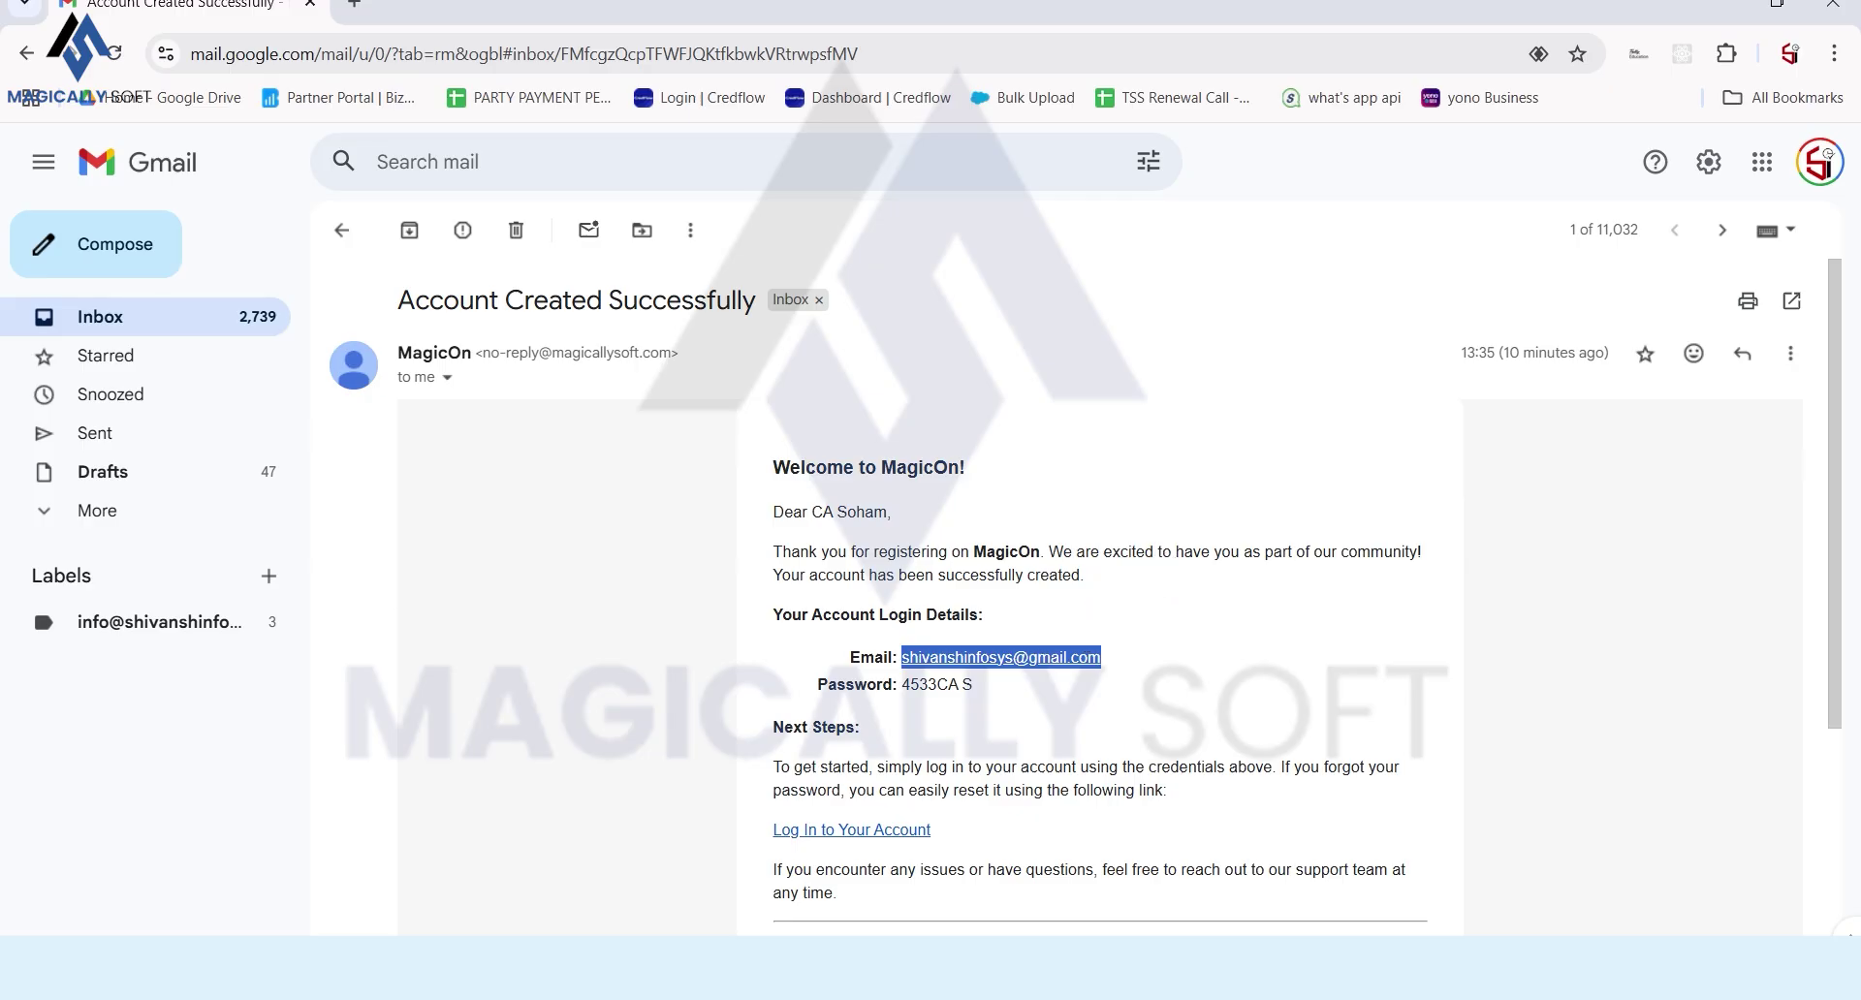
pyautogui.hotkey('alt', 'Tab')
pyautogui.click(921, 563)
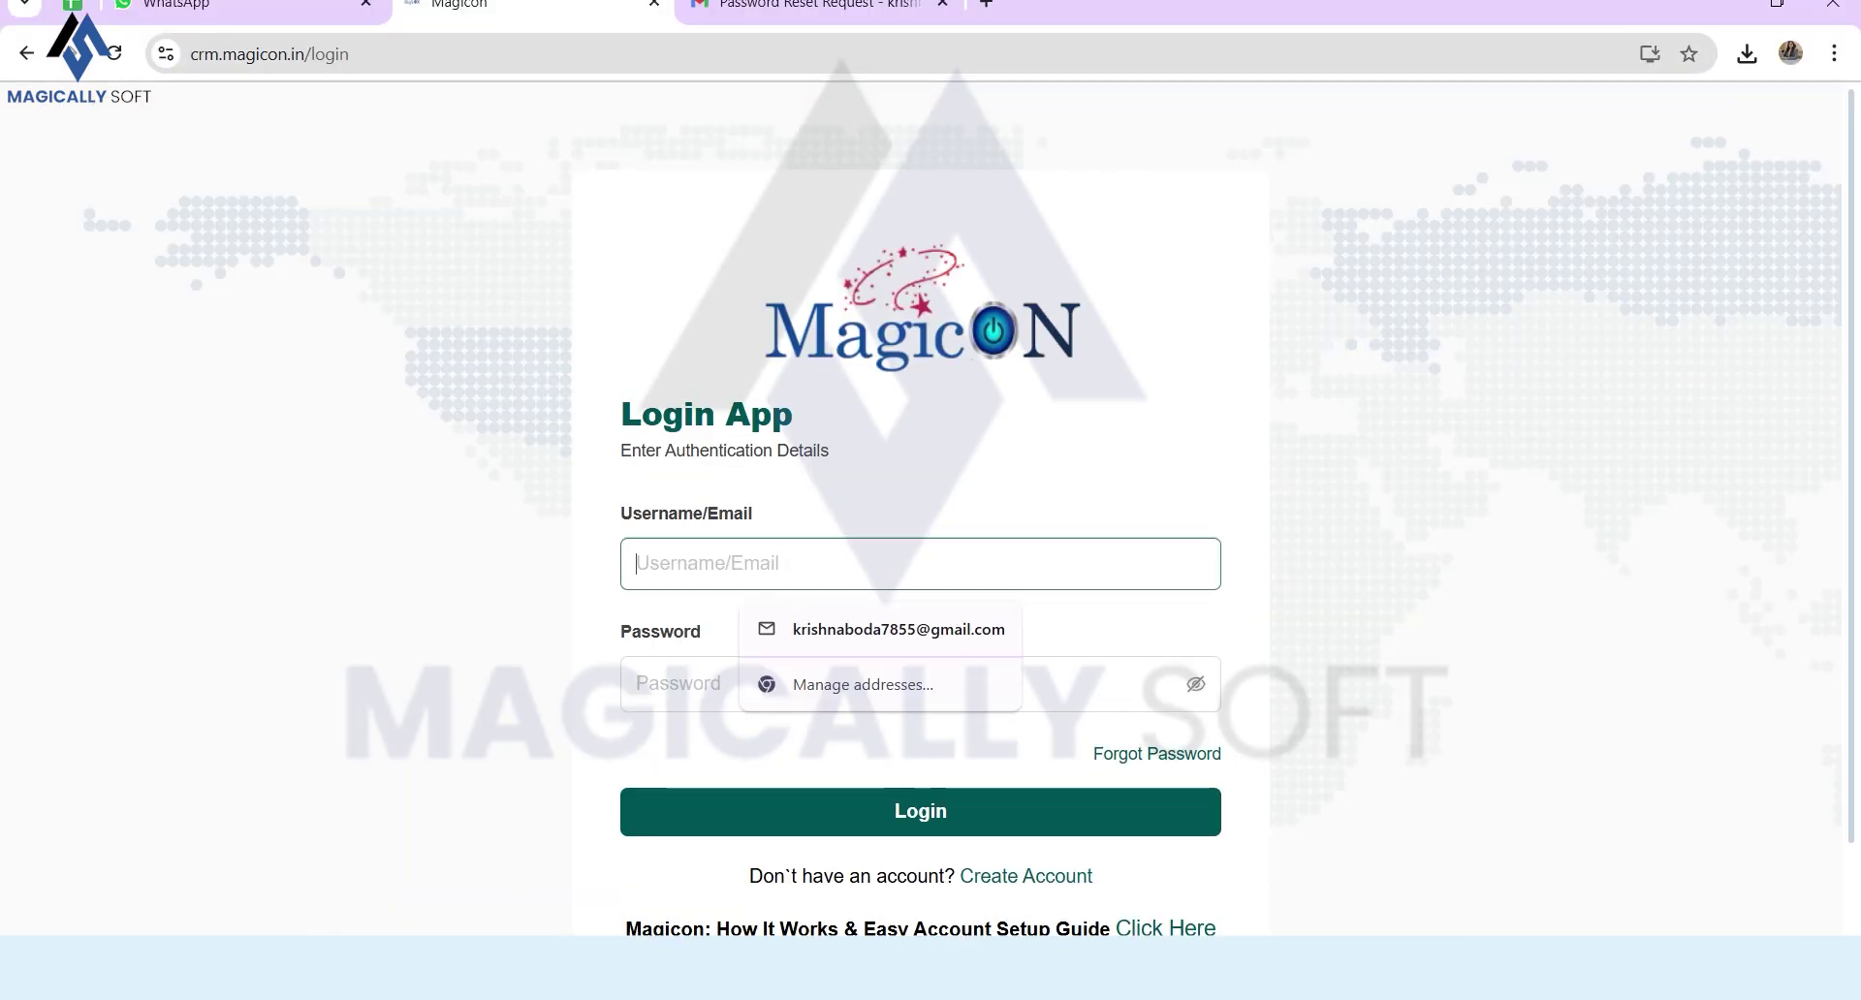
pyautogui.hotkey('ctrl', 'v')
pyautogui.click(678, 684)
pyautogui.click(679, 563)
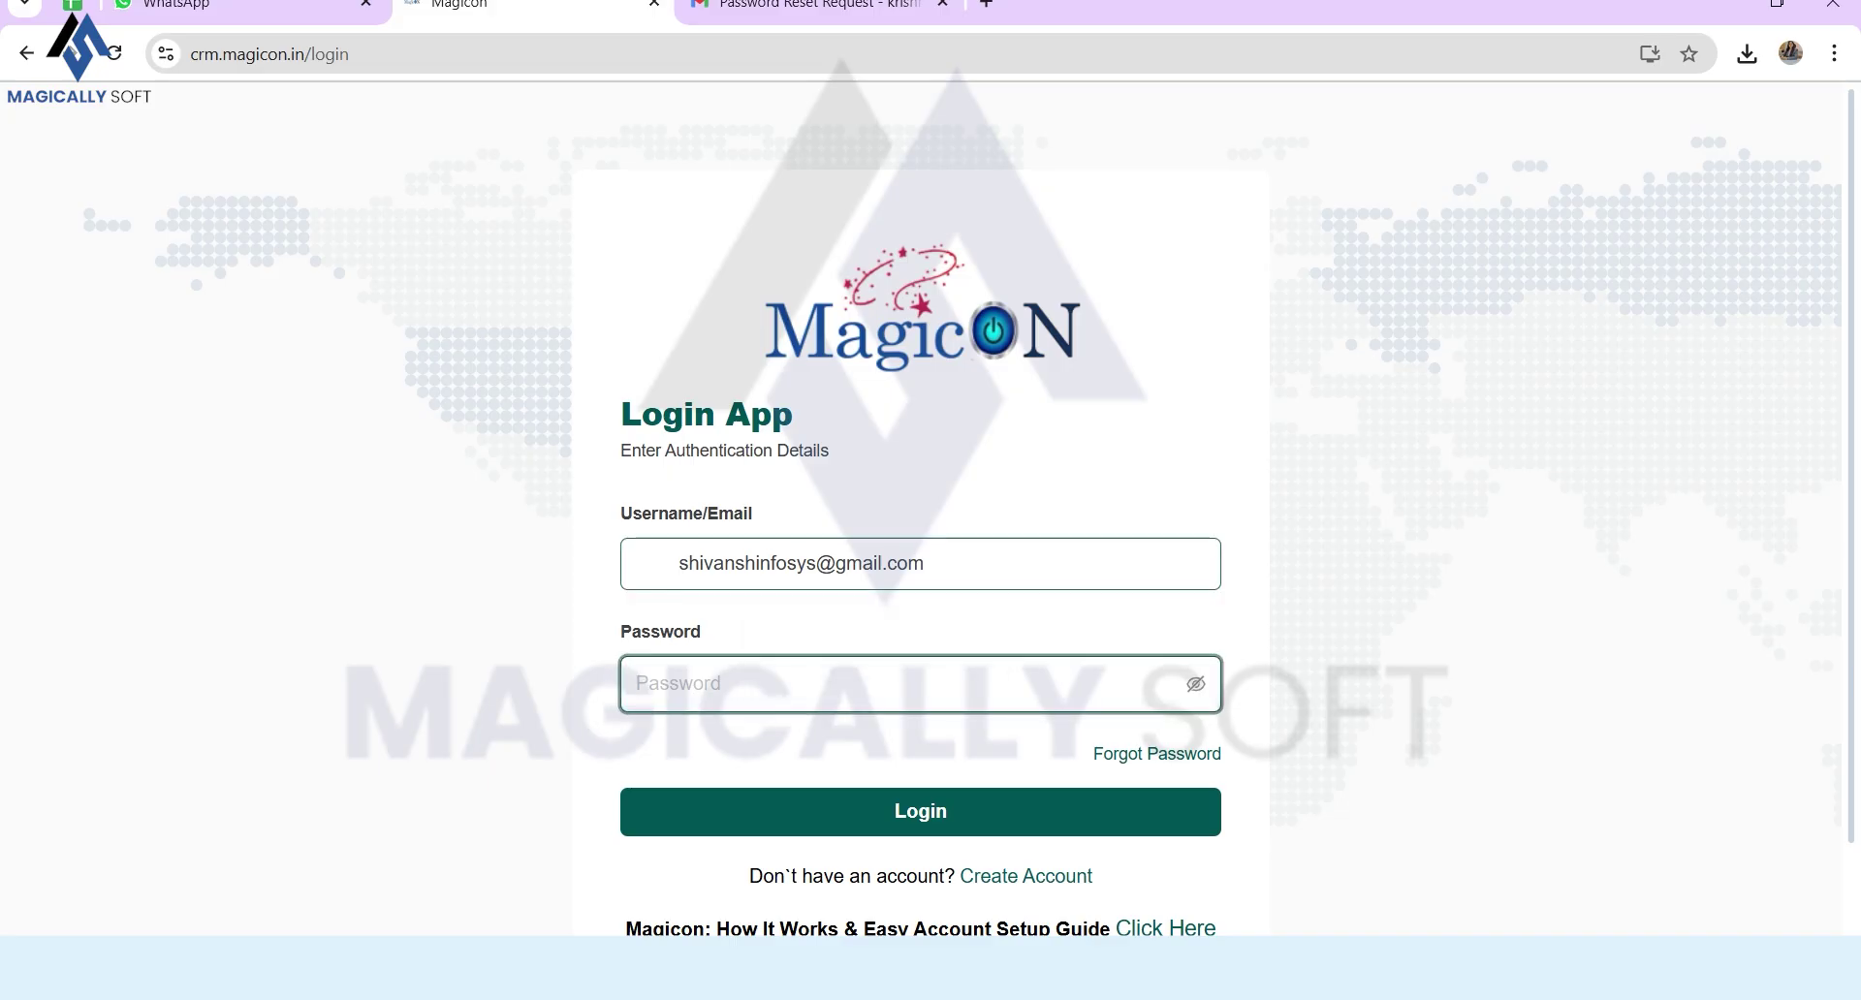
pyautogui.hotkey('ctrl', 'BackSpace')
pyautogui.press('Tab')
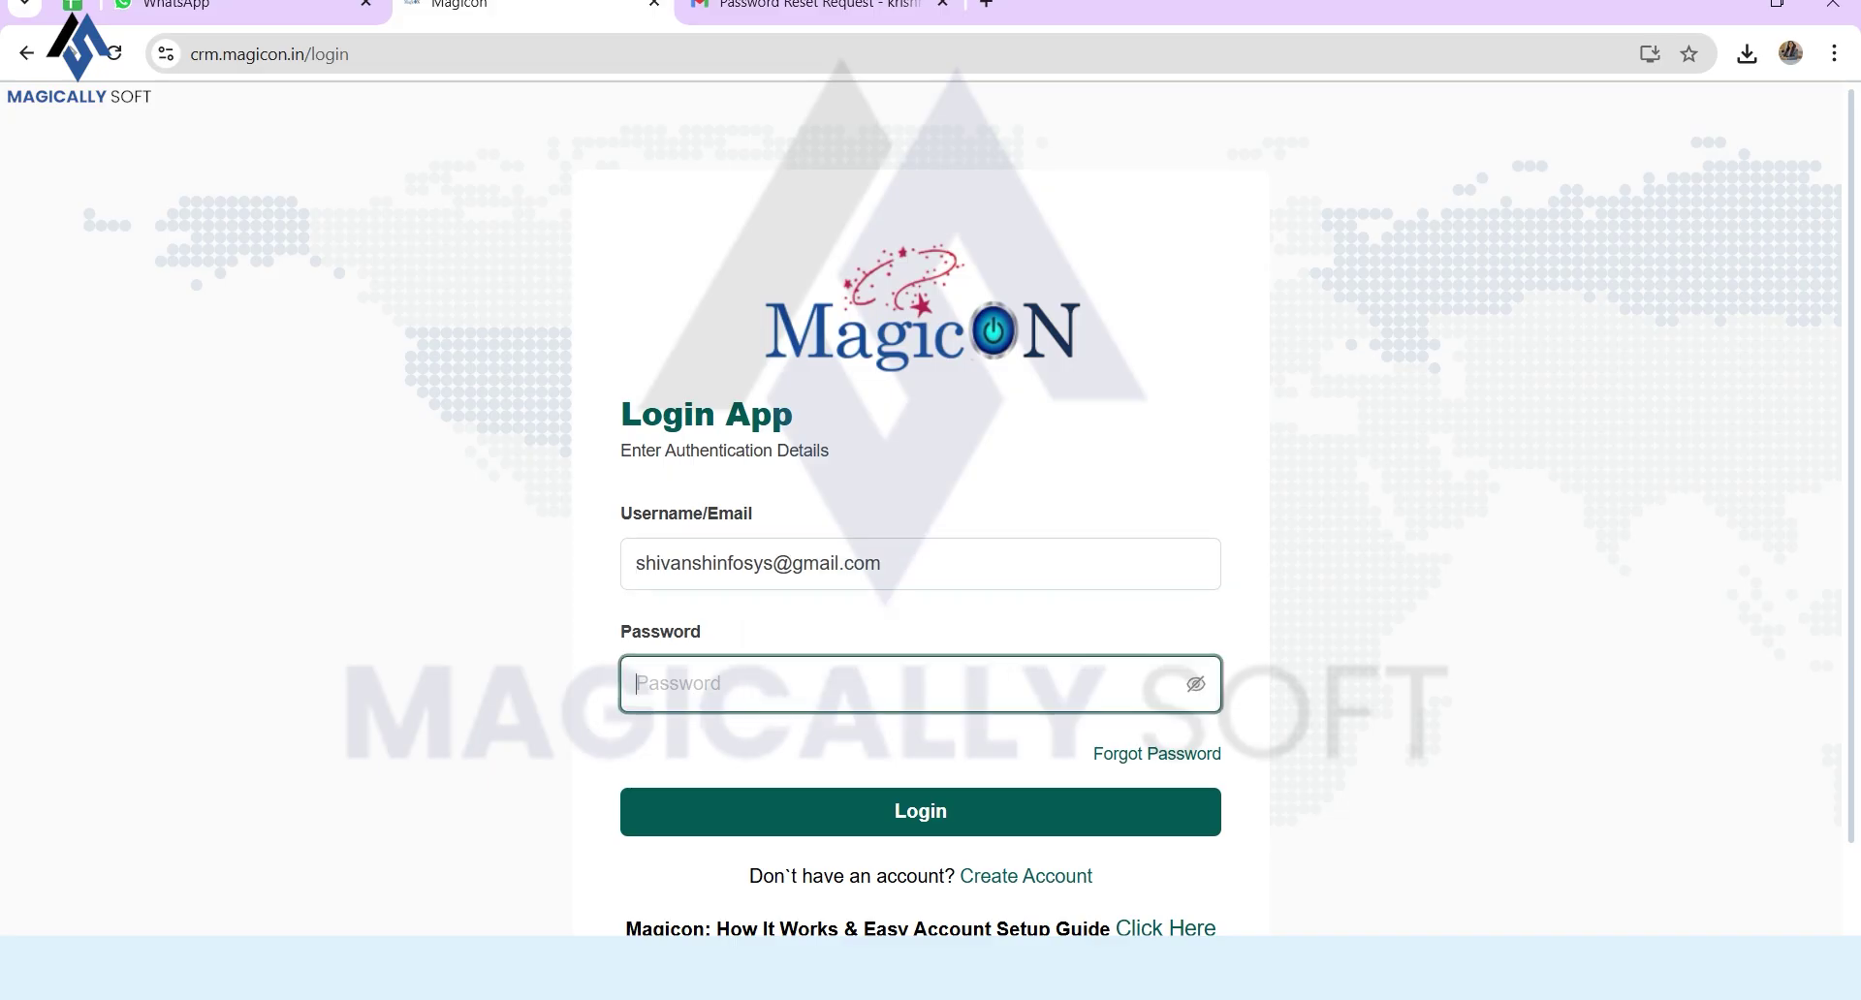
# Step: Copy the password from the welcome mail into the Password field and sign in
pyautogui.hotkey('alt', 'Tab')
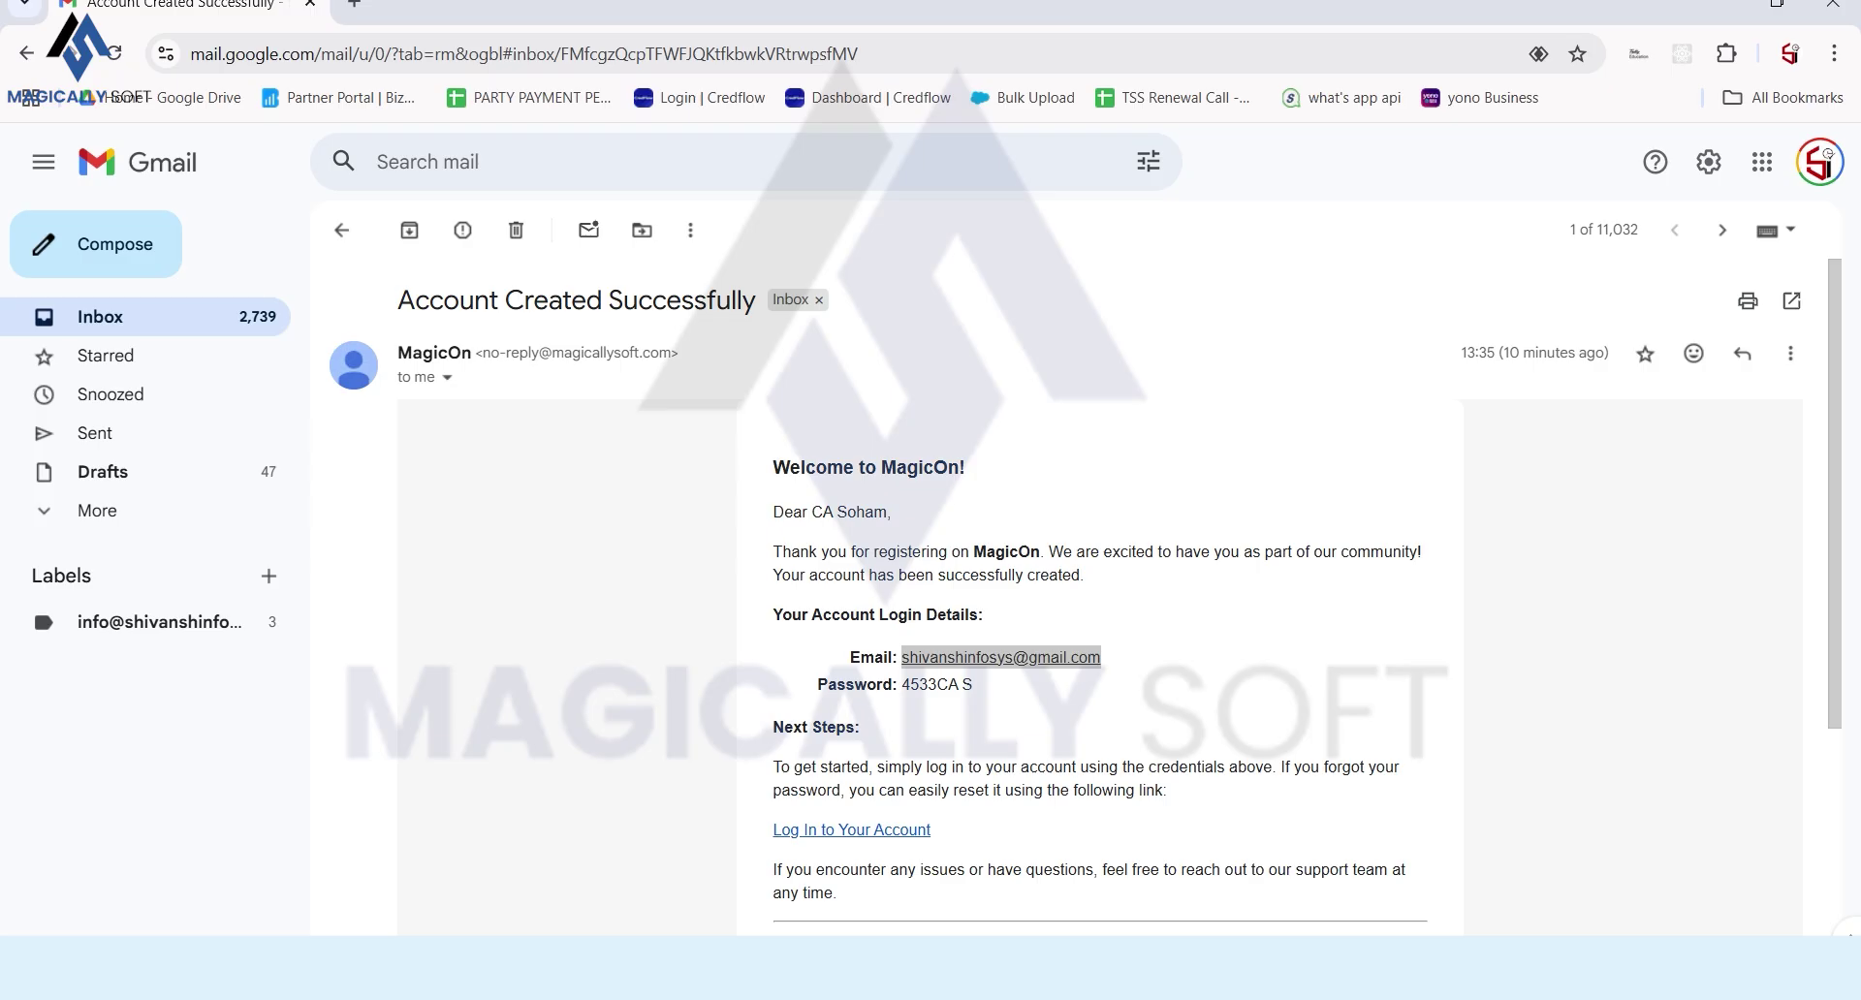
pyautogui.doubleClick(930, 684)
pyautogui.hotkey('shift', 'End')
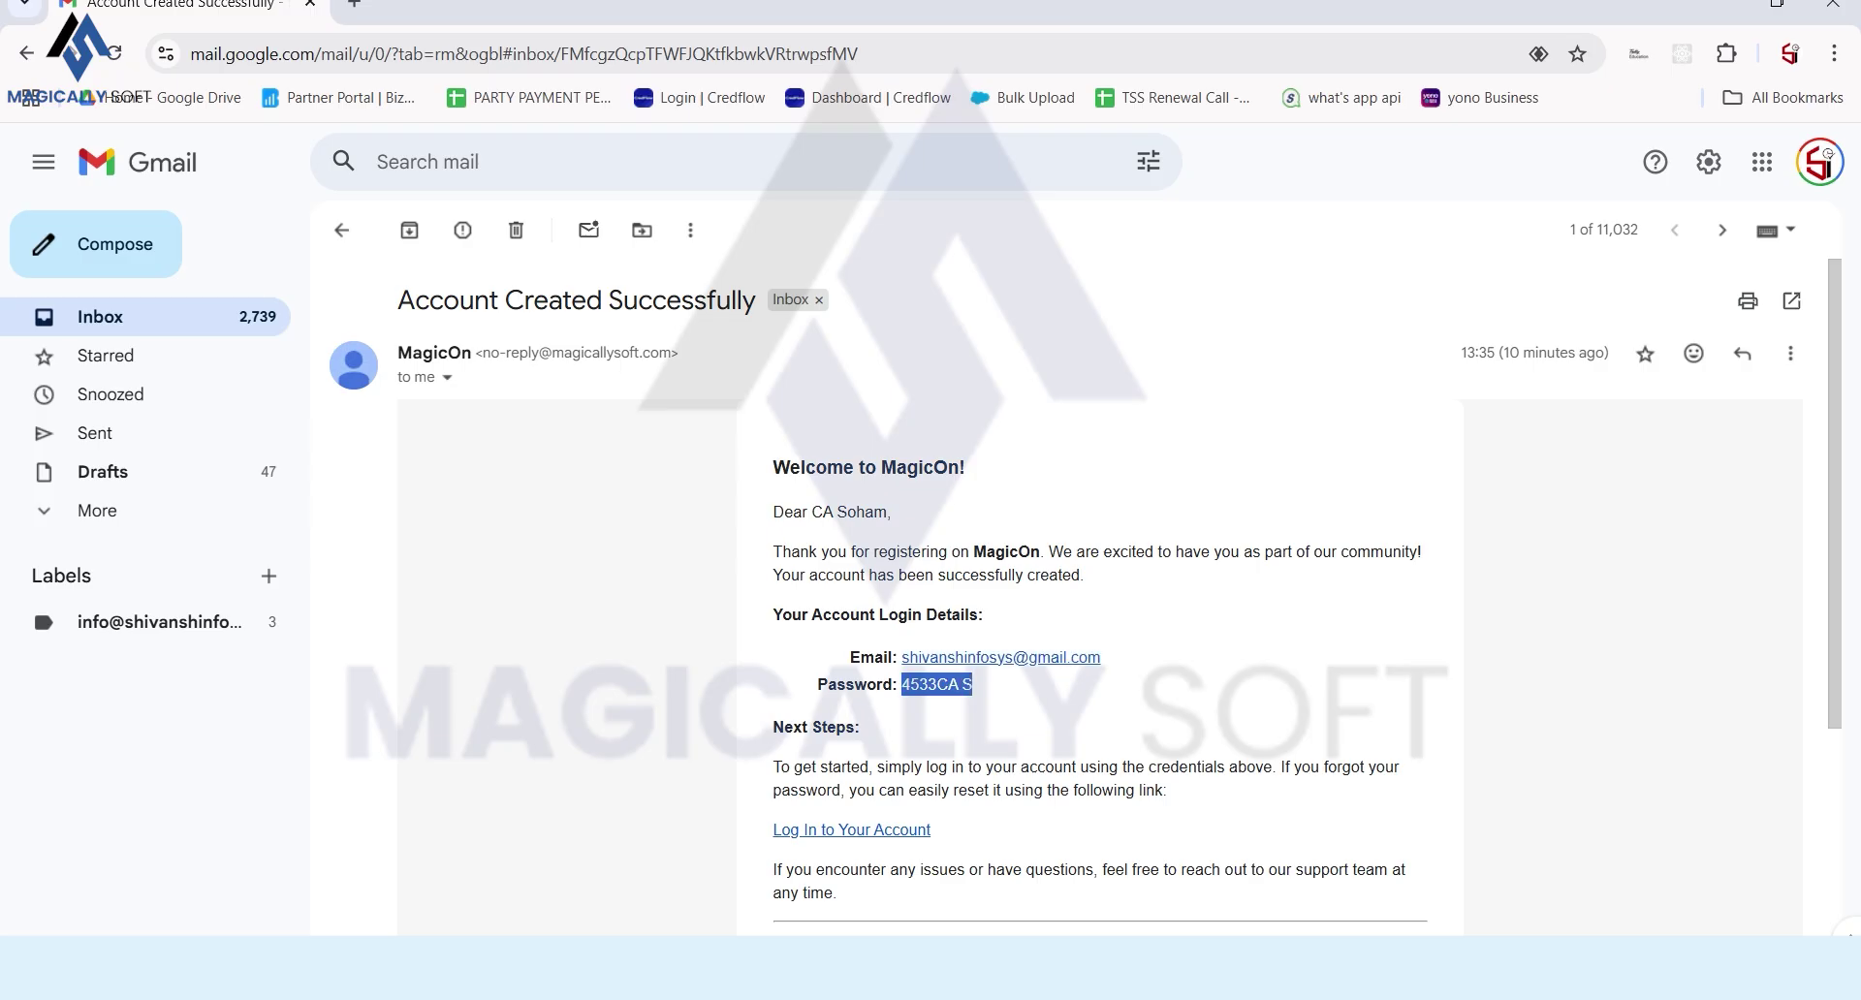
pyautogui.hotkey('alt', 'Tab')
pyautogui.hotkey('ctrl', 'v')
pyautogui.press('Return')
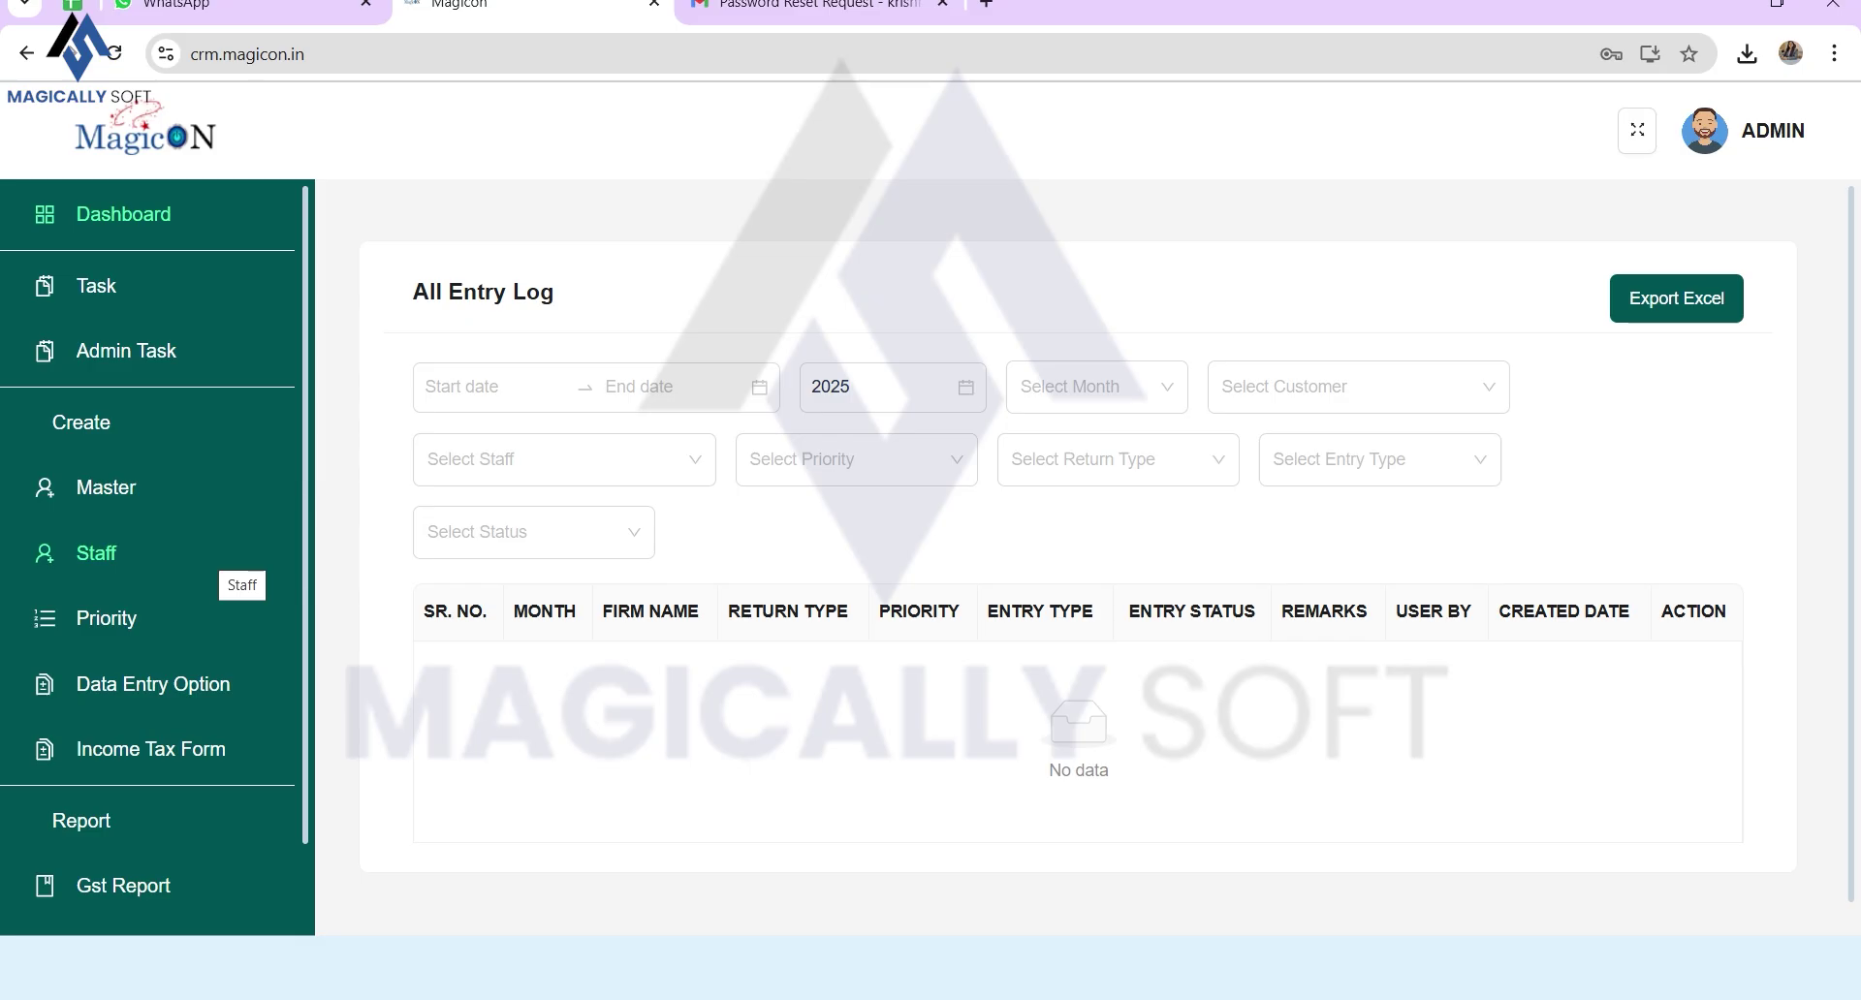
# Step: Expand Task in the sidebar and open the empty Admin Task List
pyautogui.scroll(-2, 223, 582)
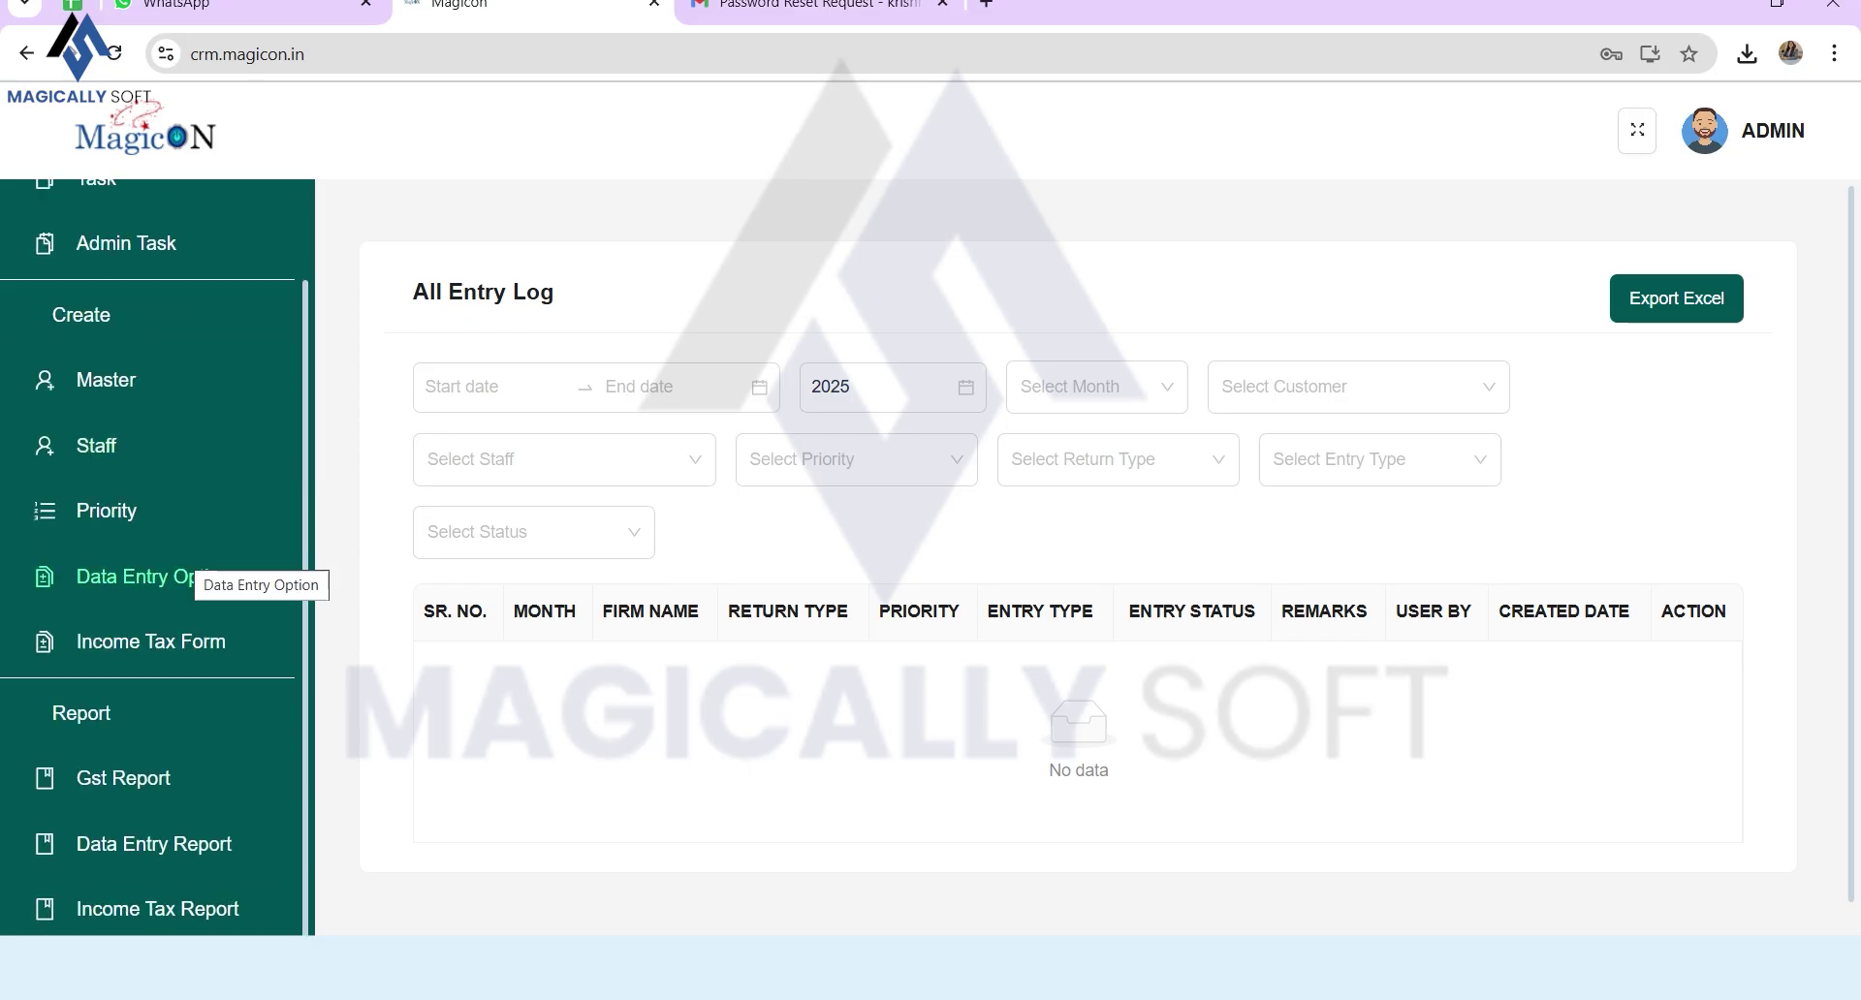
pyautogui.scroll(3, 223, 683)
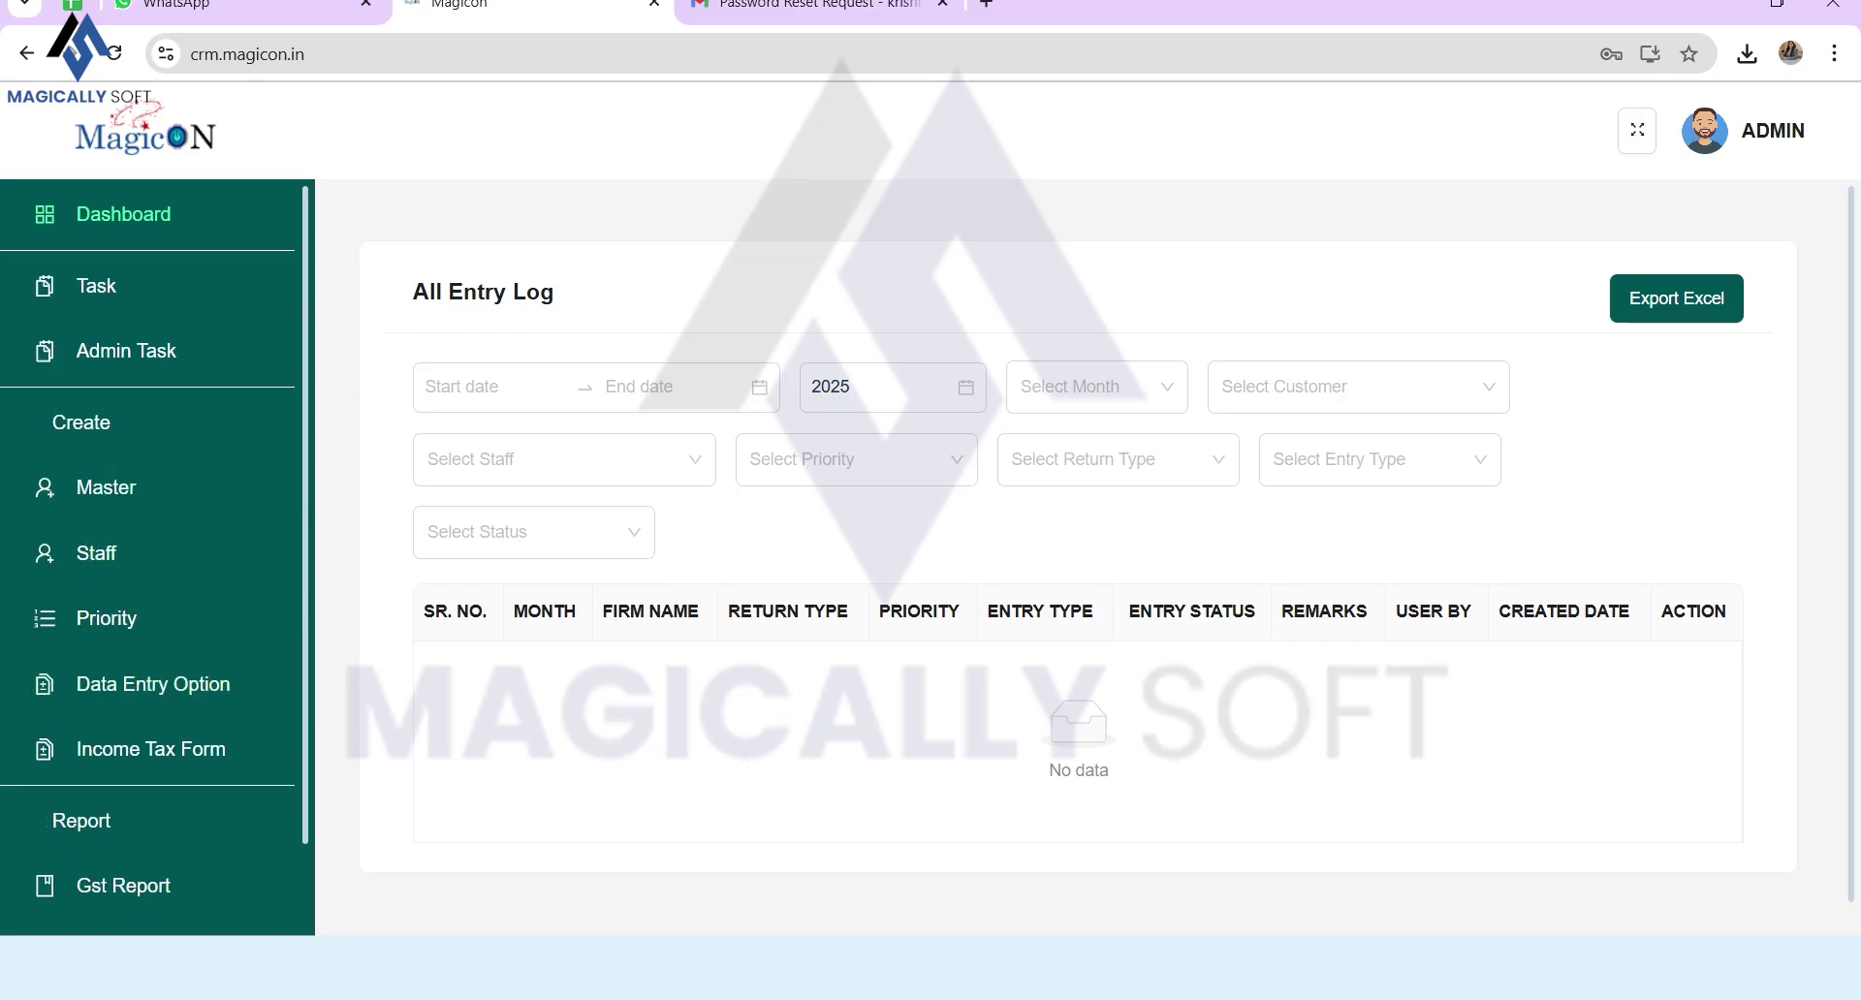
pyautogui.click(187, 280)
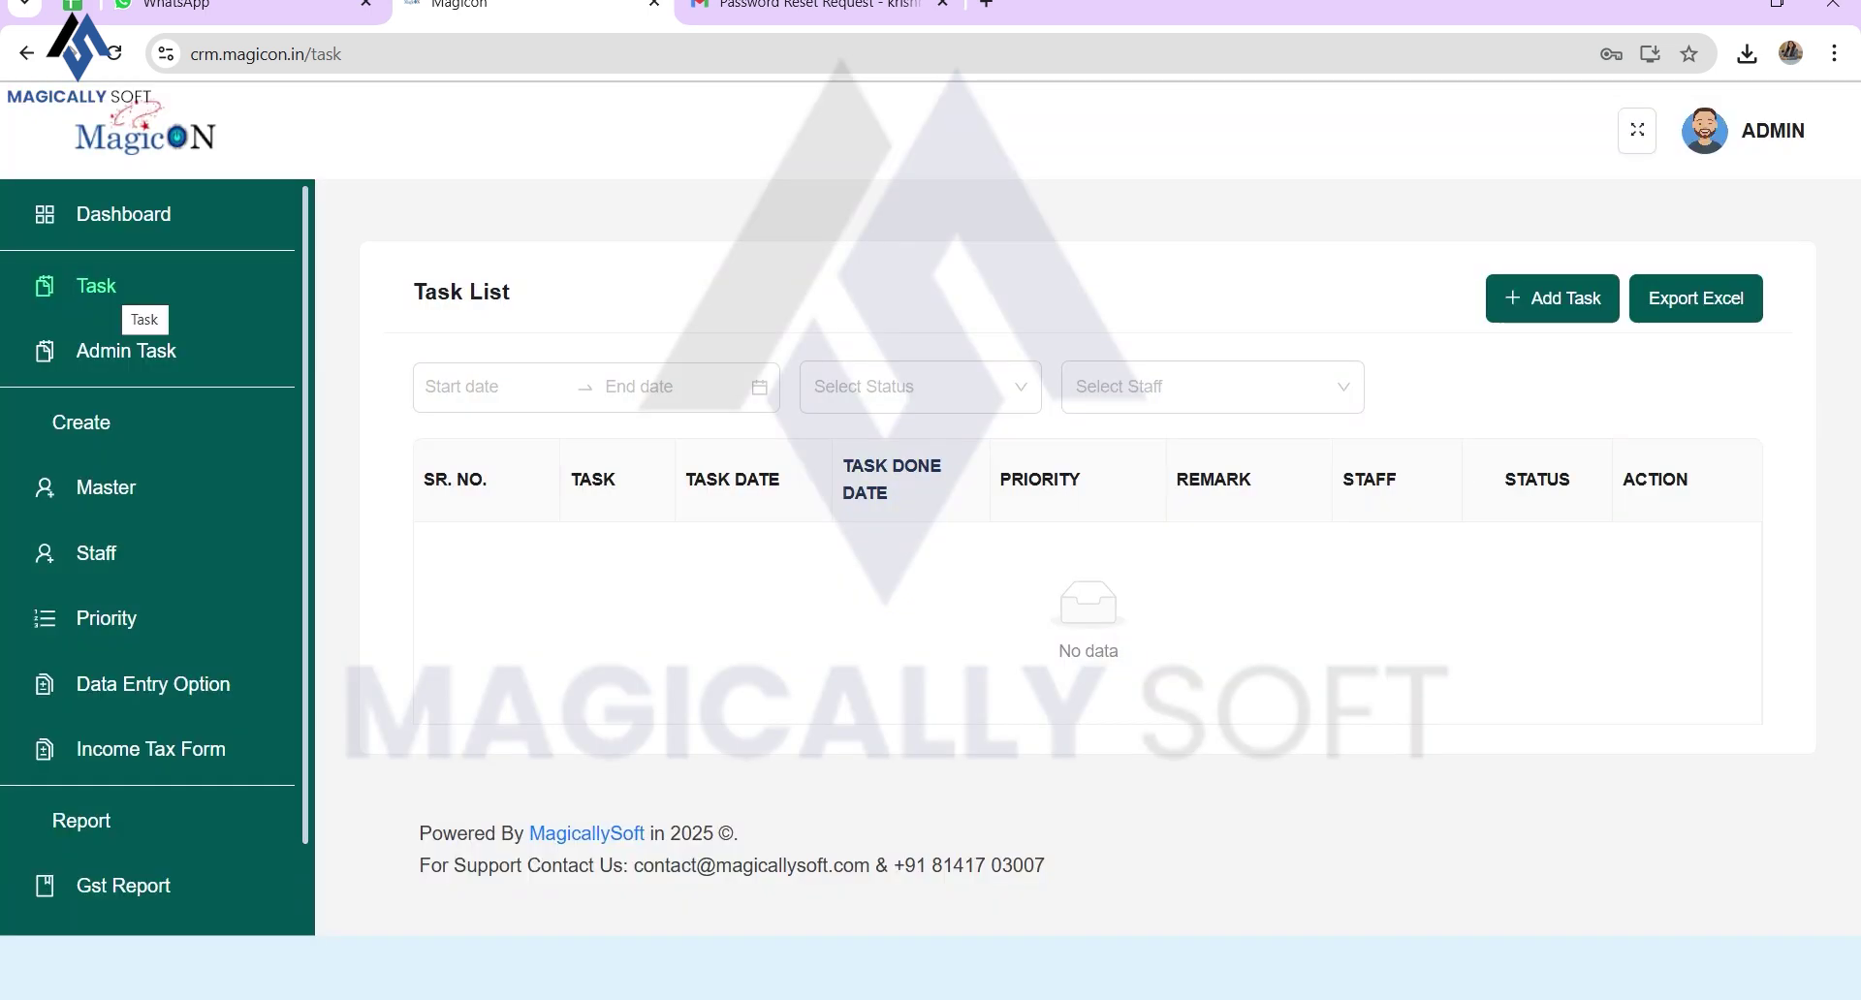
pyautogui.click(126, 351)
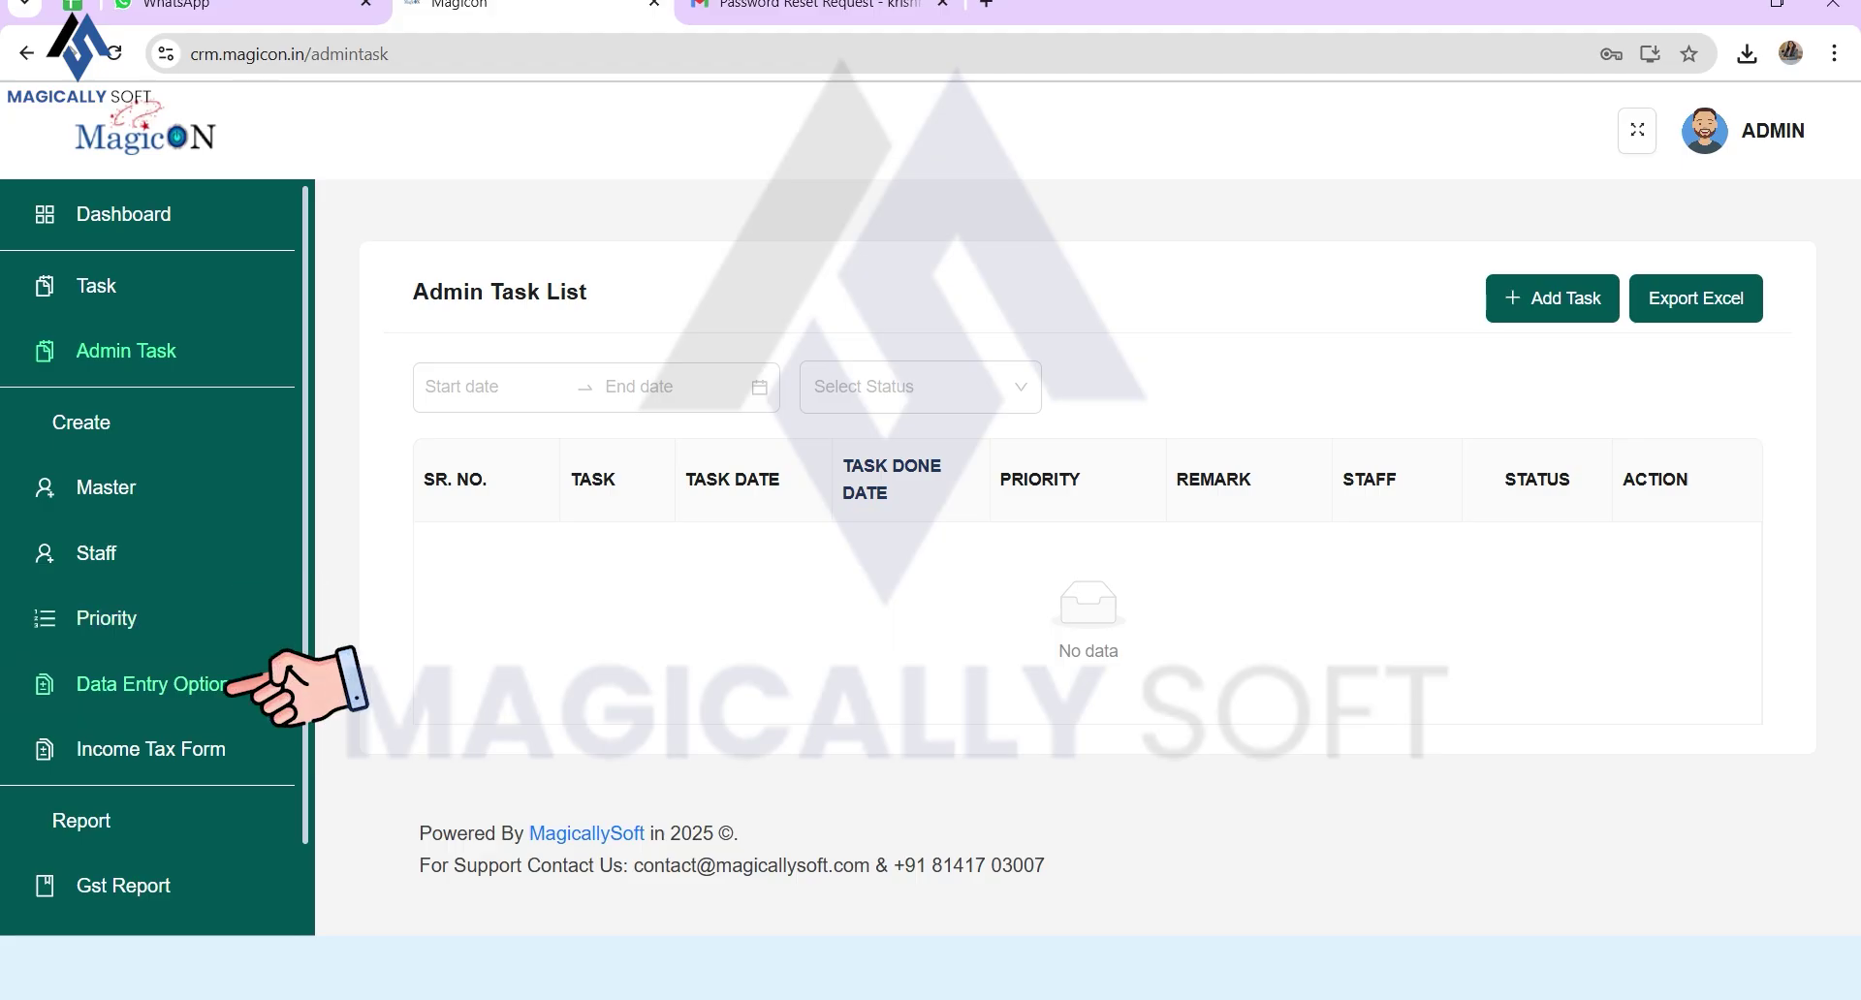
# Step: Scroll the empty Admin Task List, then open the Income Tax Form column list
pyautogui.scroll(-1, 242, 683)
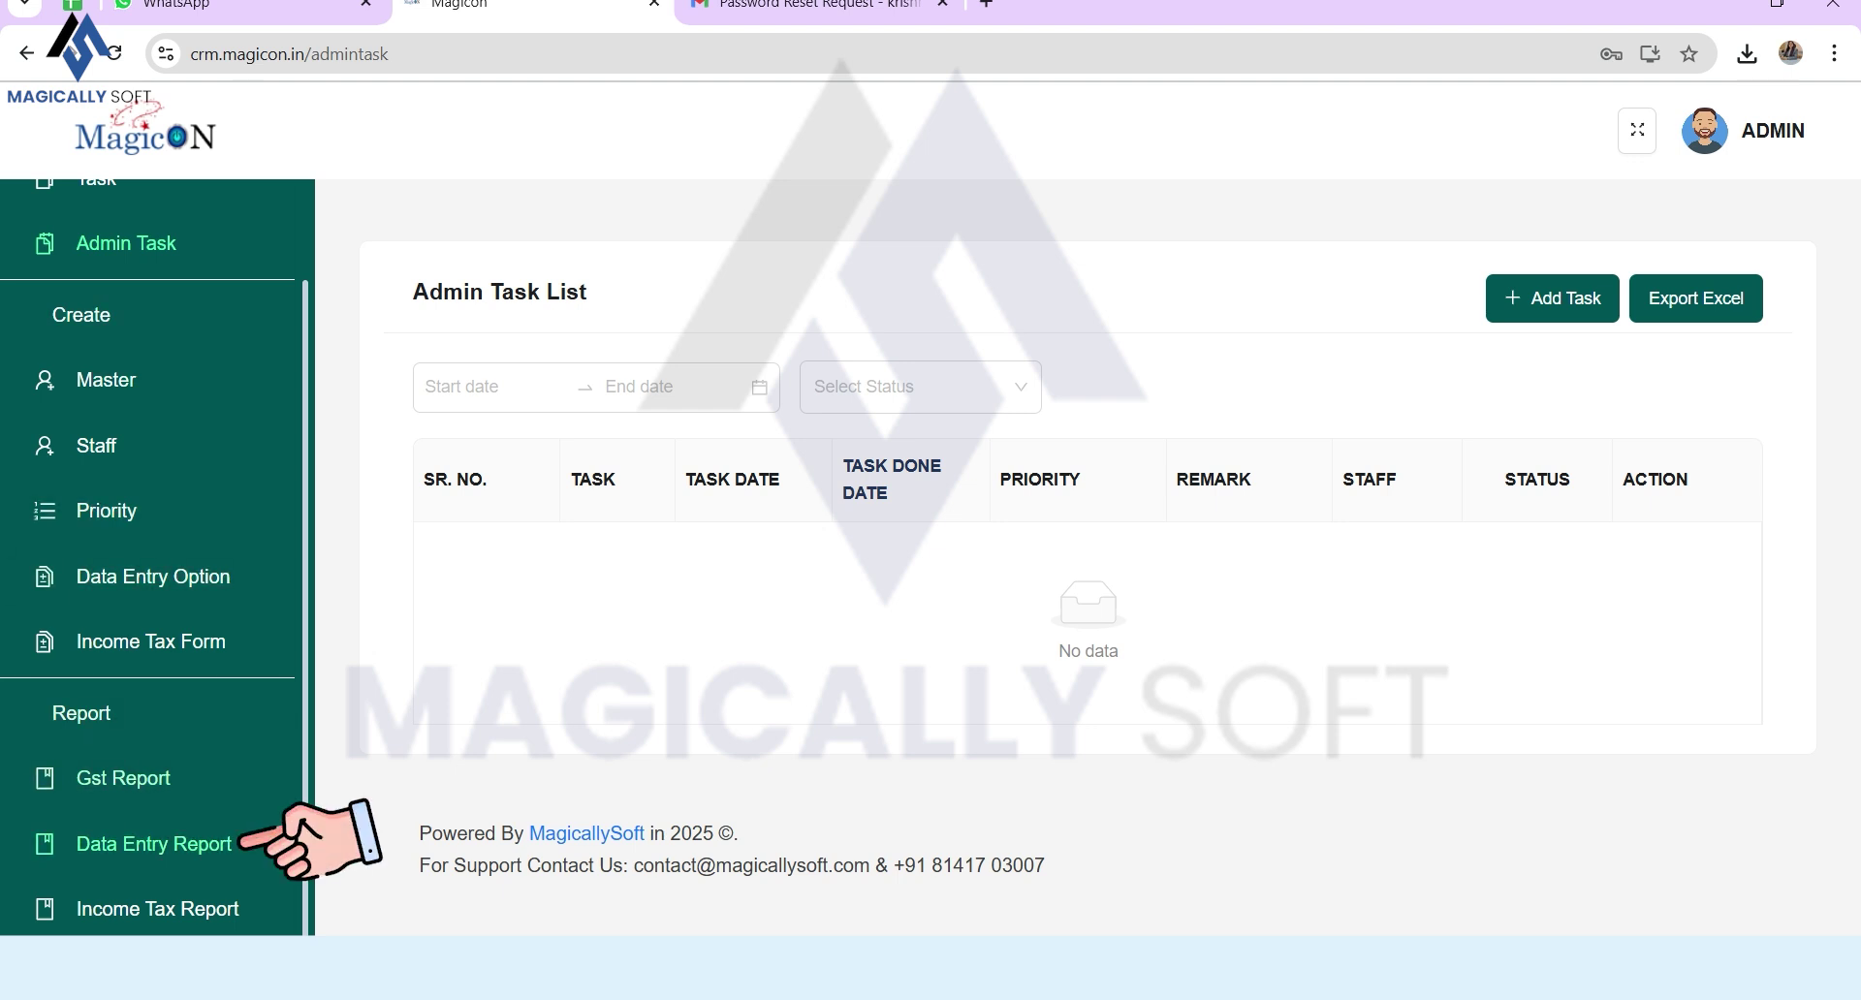
pyautogui.scroll(2, 155, 552)
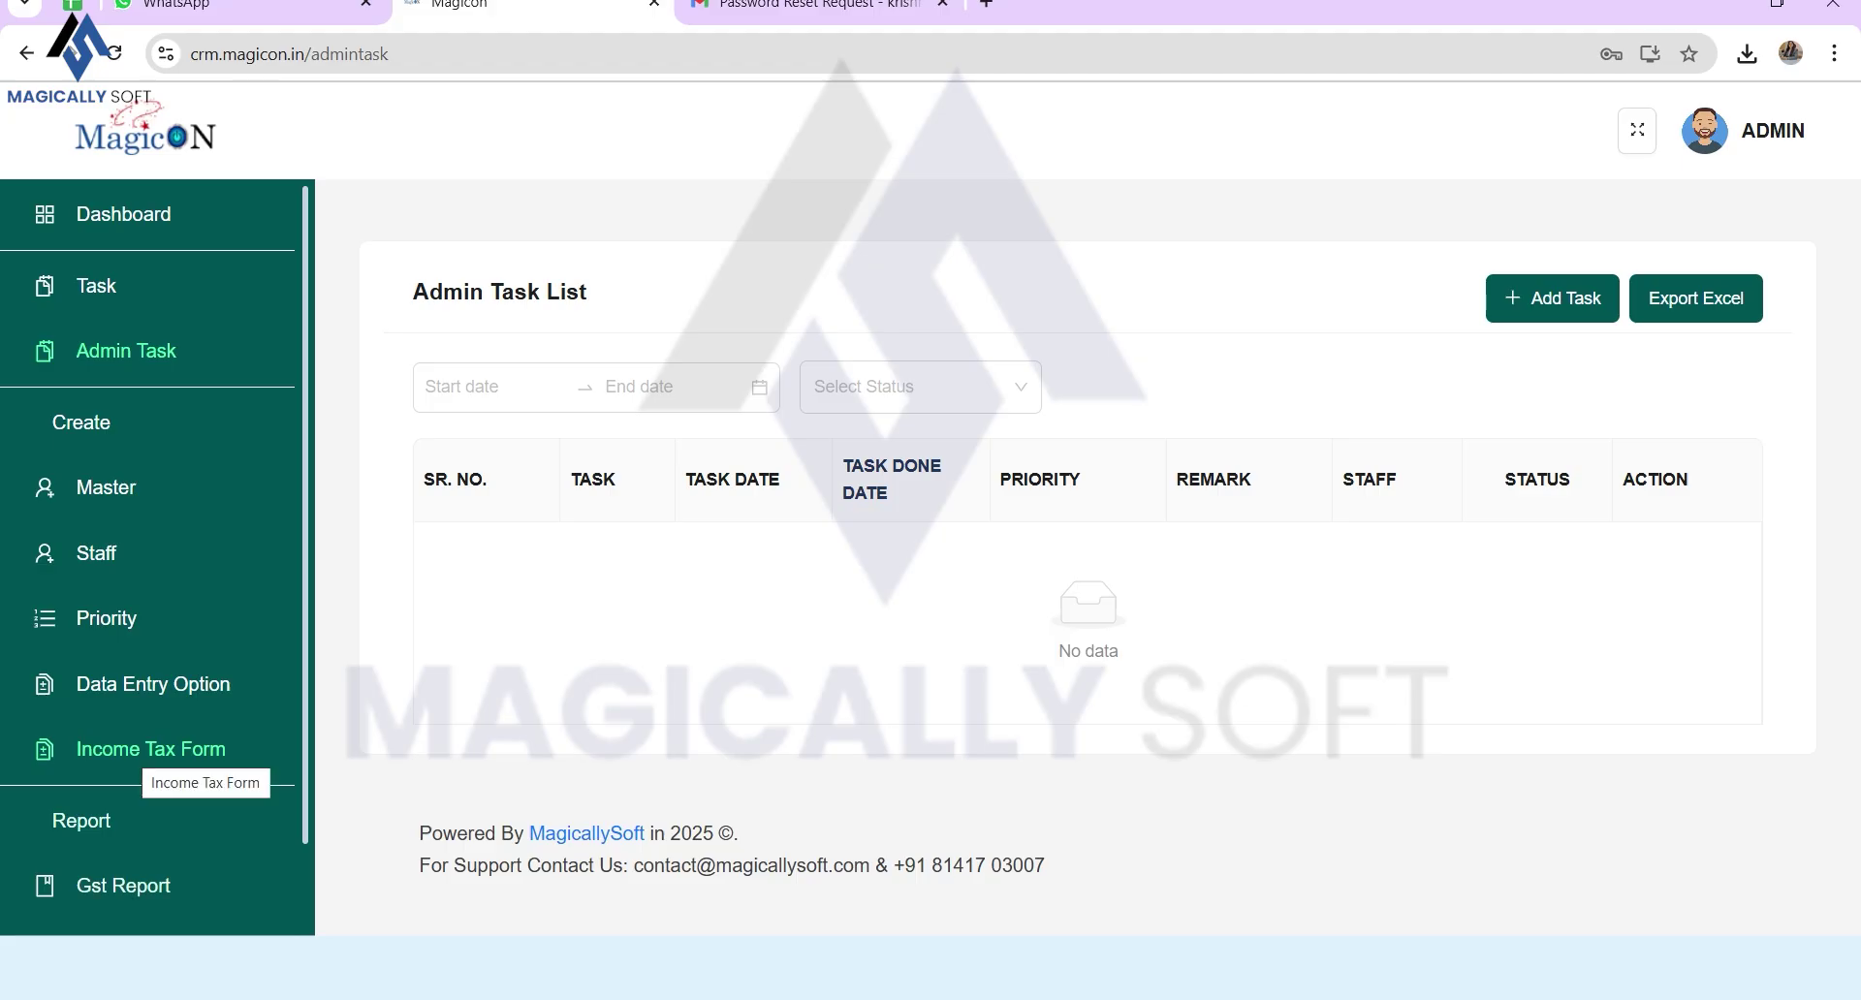
pyautogui.click(150, 749)
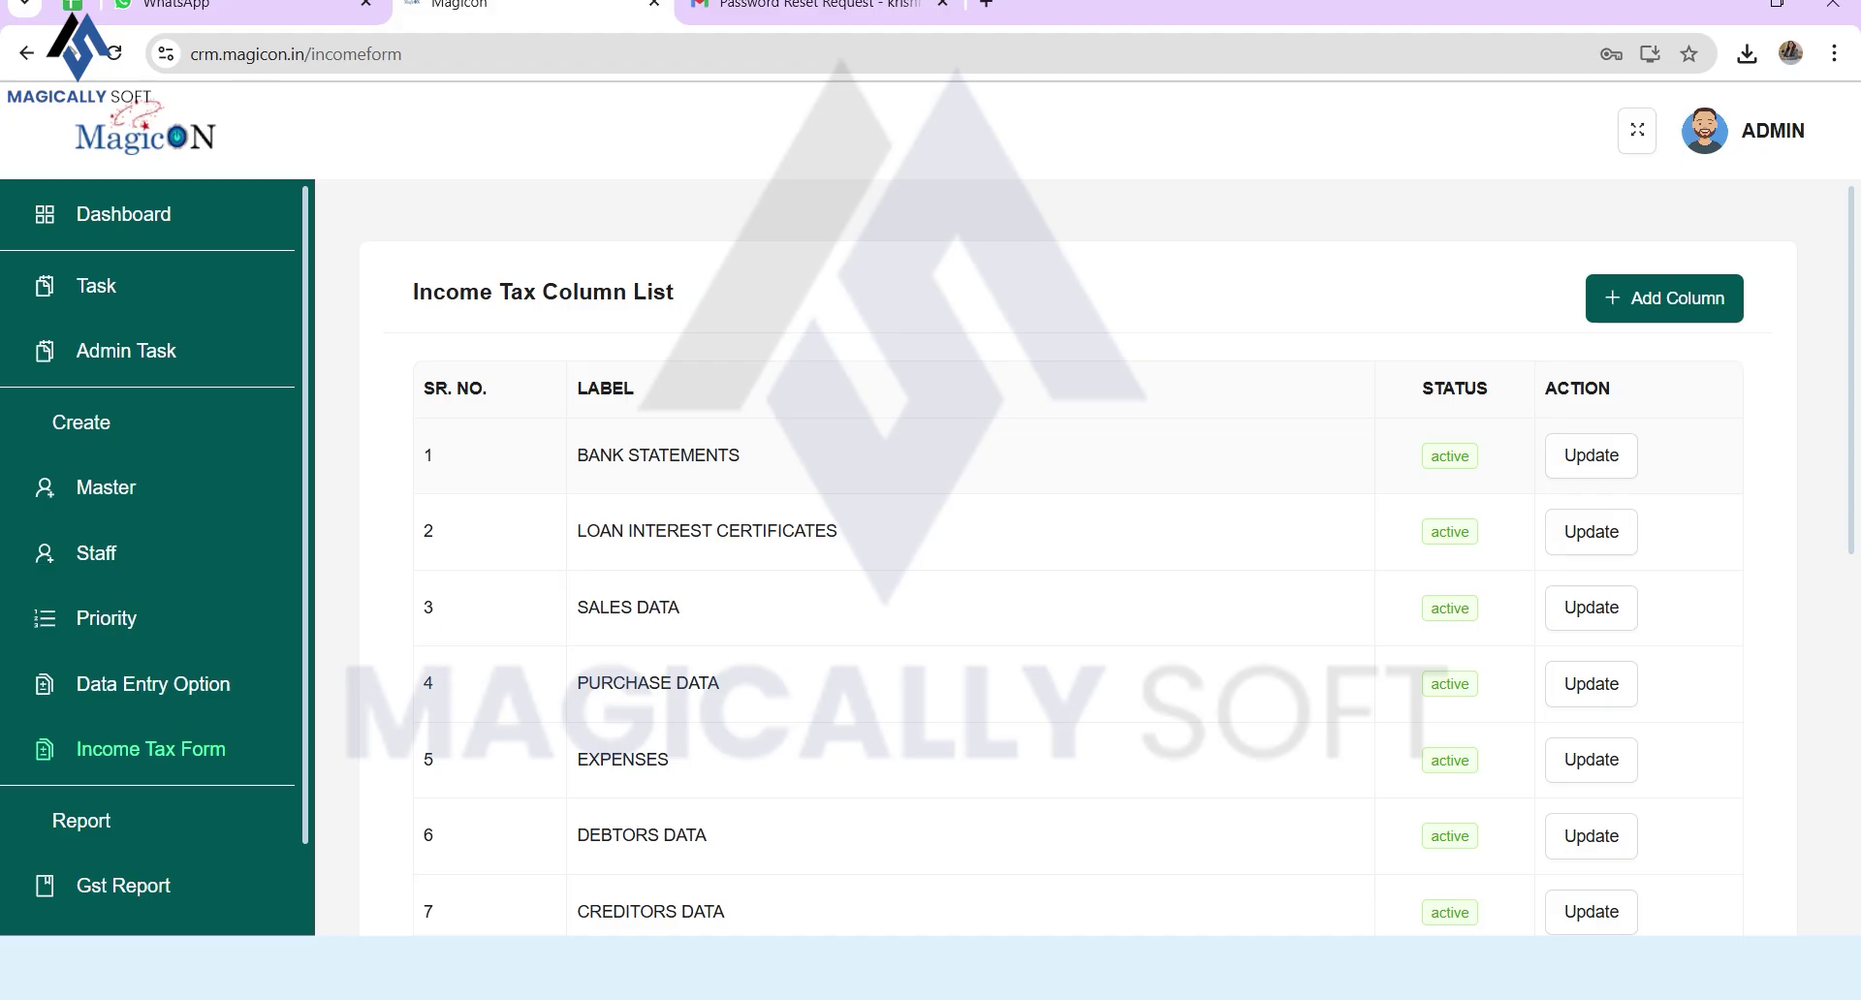
# Step: Open the STOCK GAIN/LOSS REPORT entry for editing, then close it without saving
pyautogui.scroll(-6, 1078, 581)
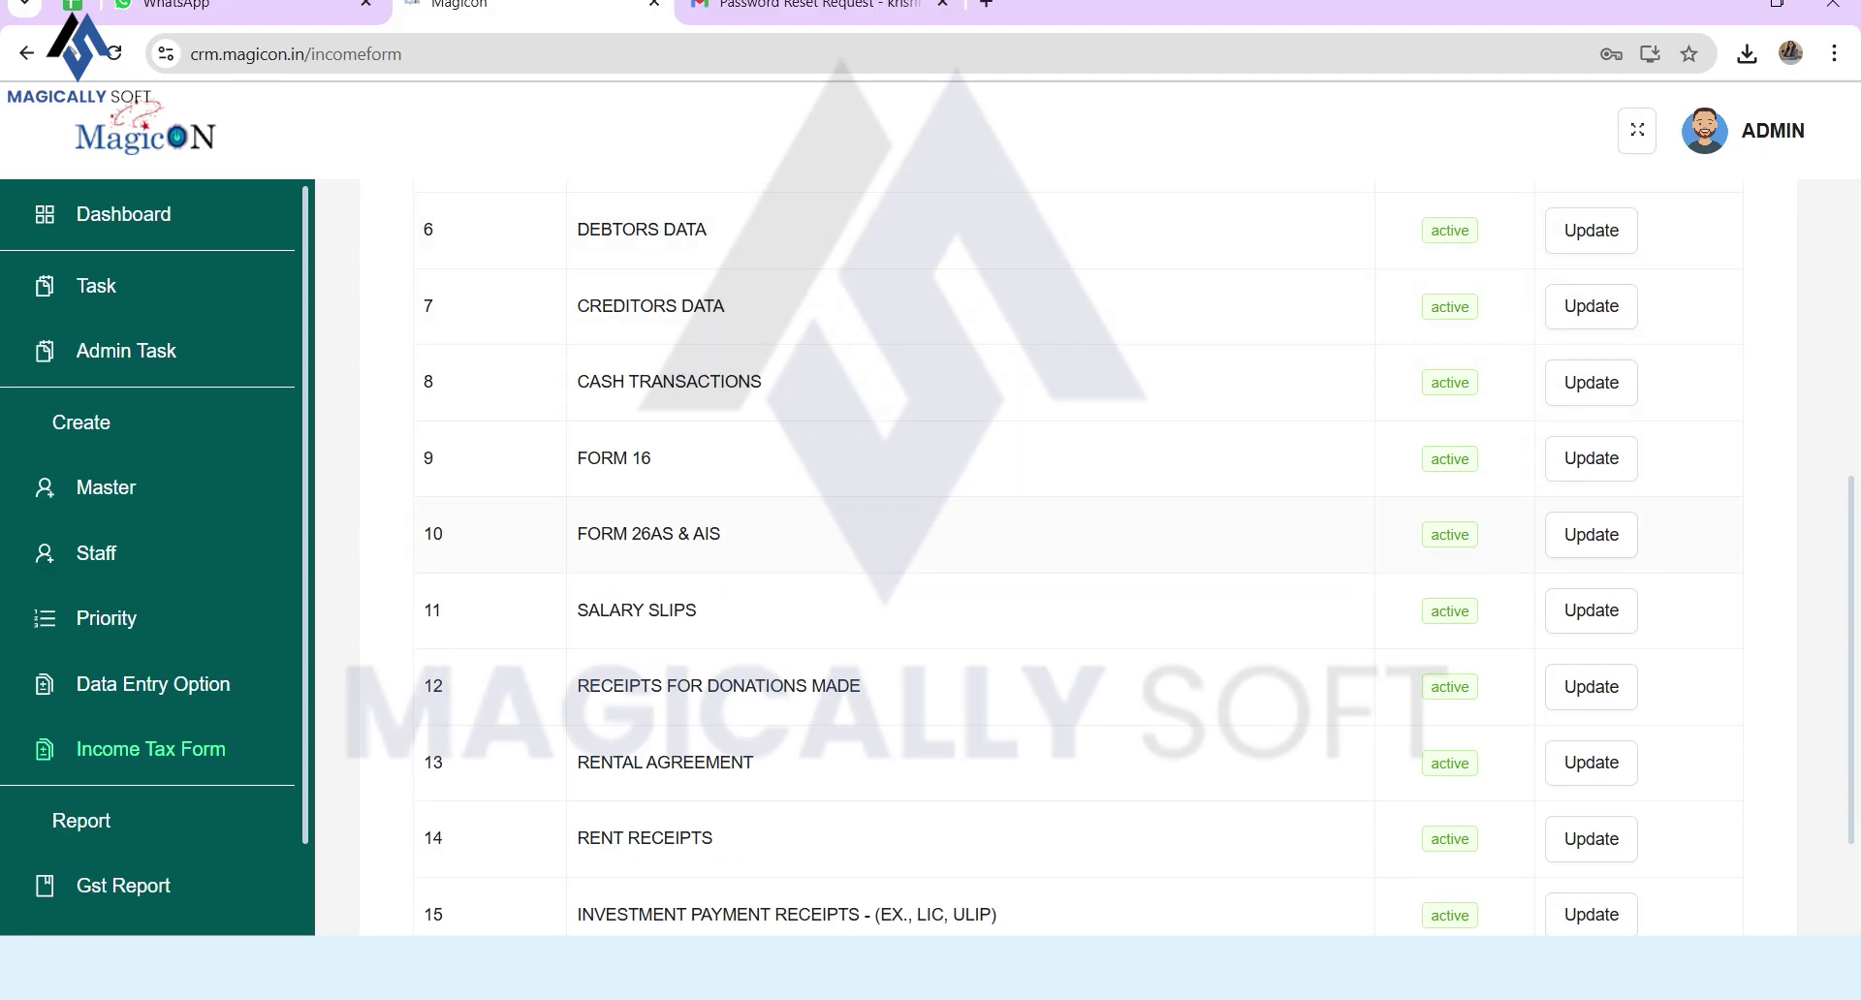
pyautogui.scroll(-3, 1078, 581)
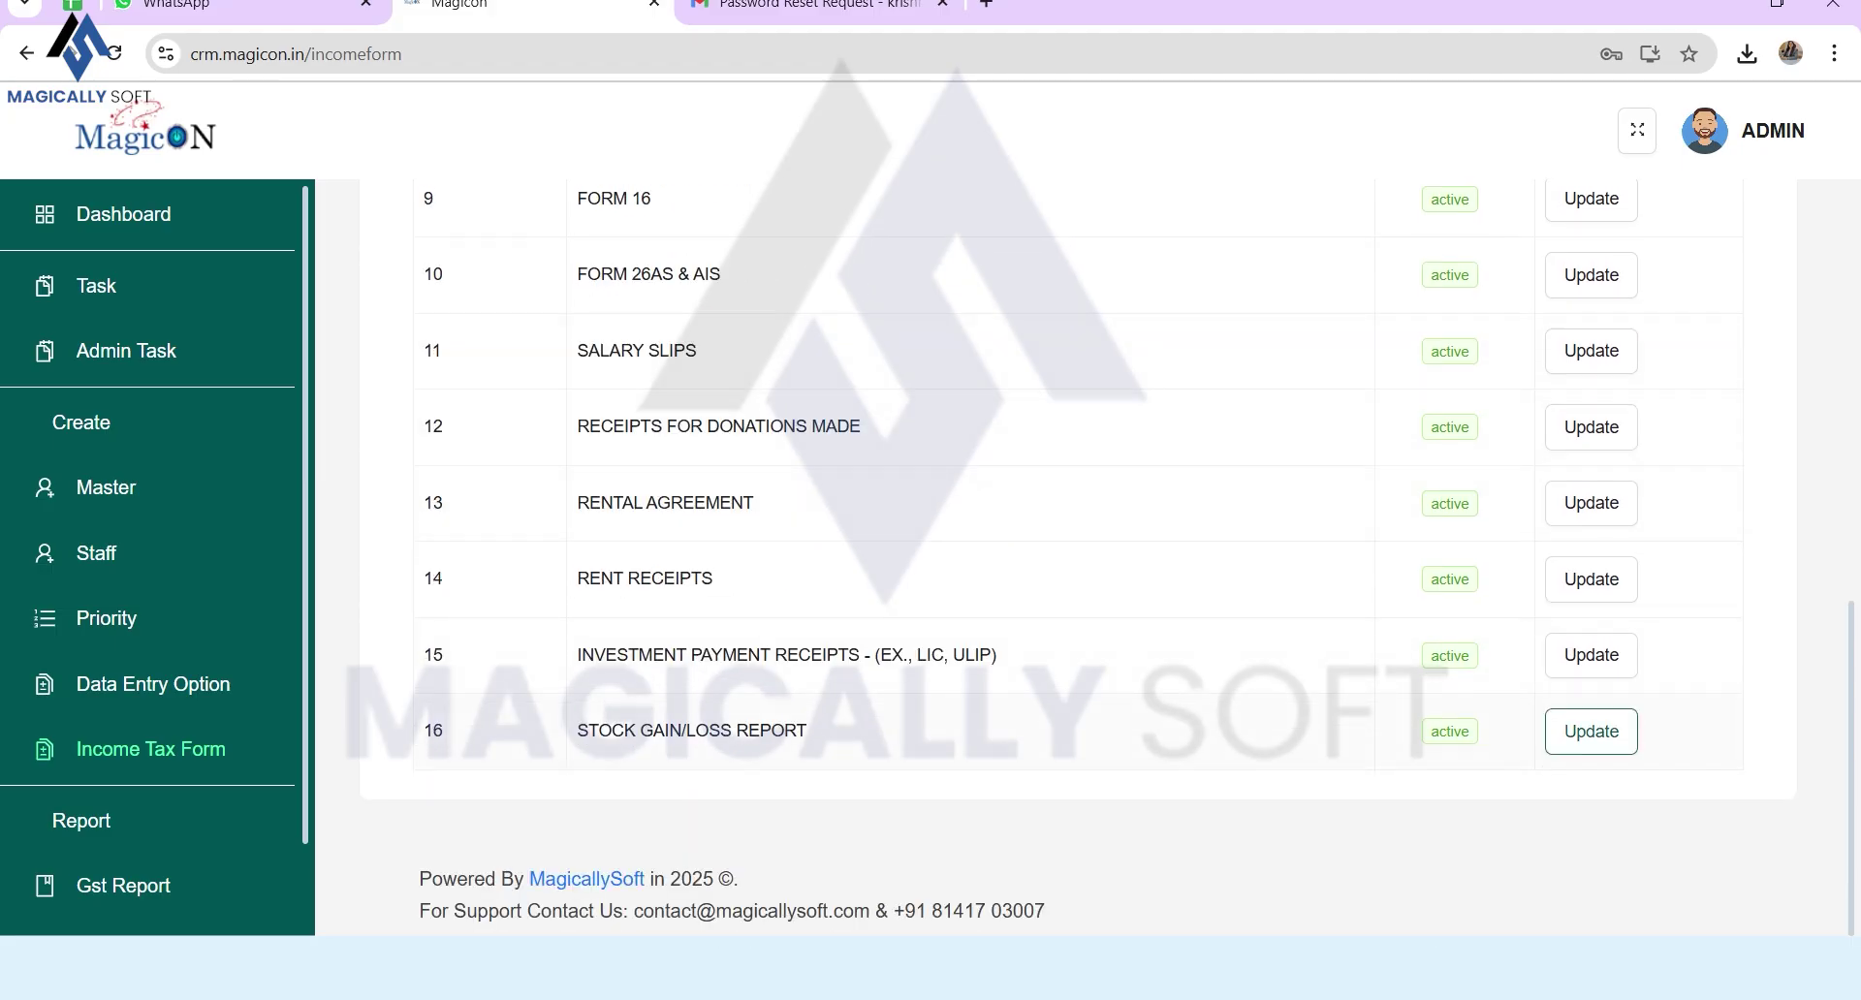
pyautogui.click(1591, 731)
pyautogui.click(1066, 324)
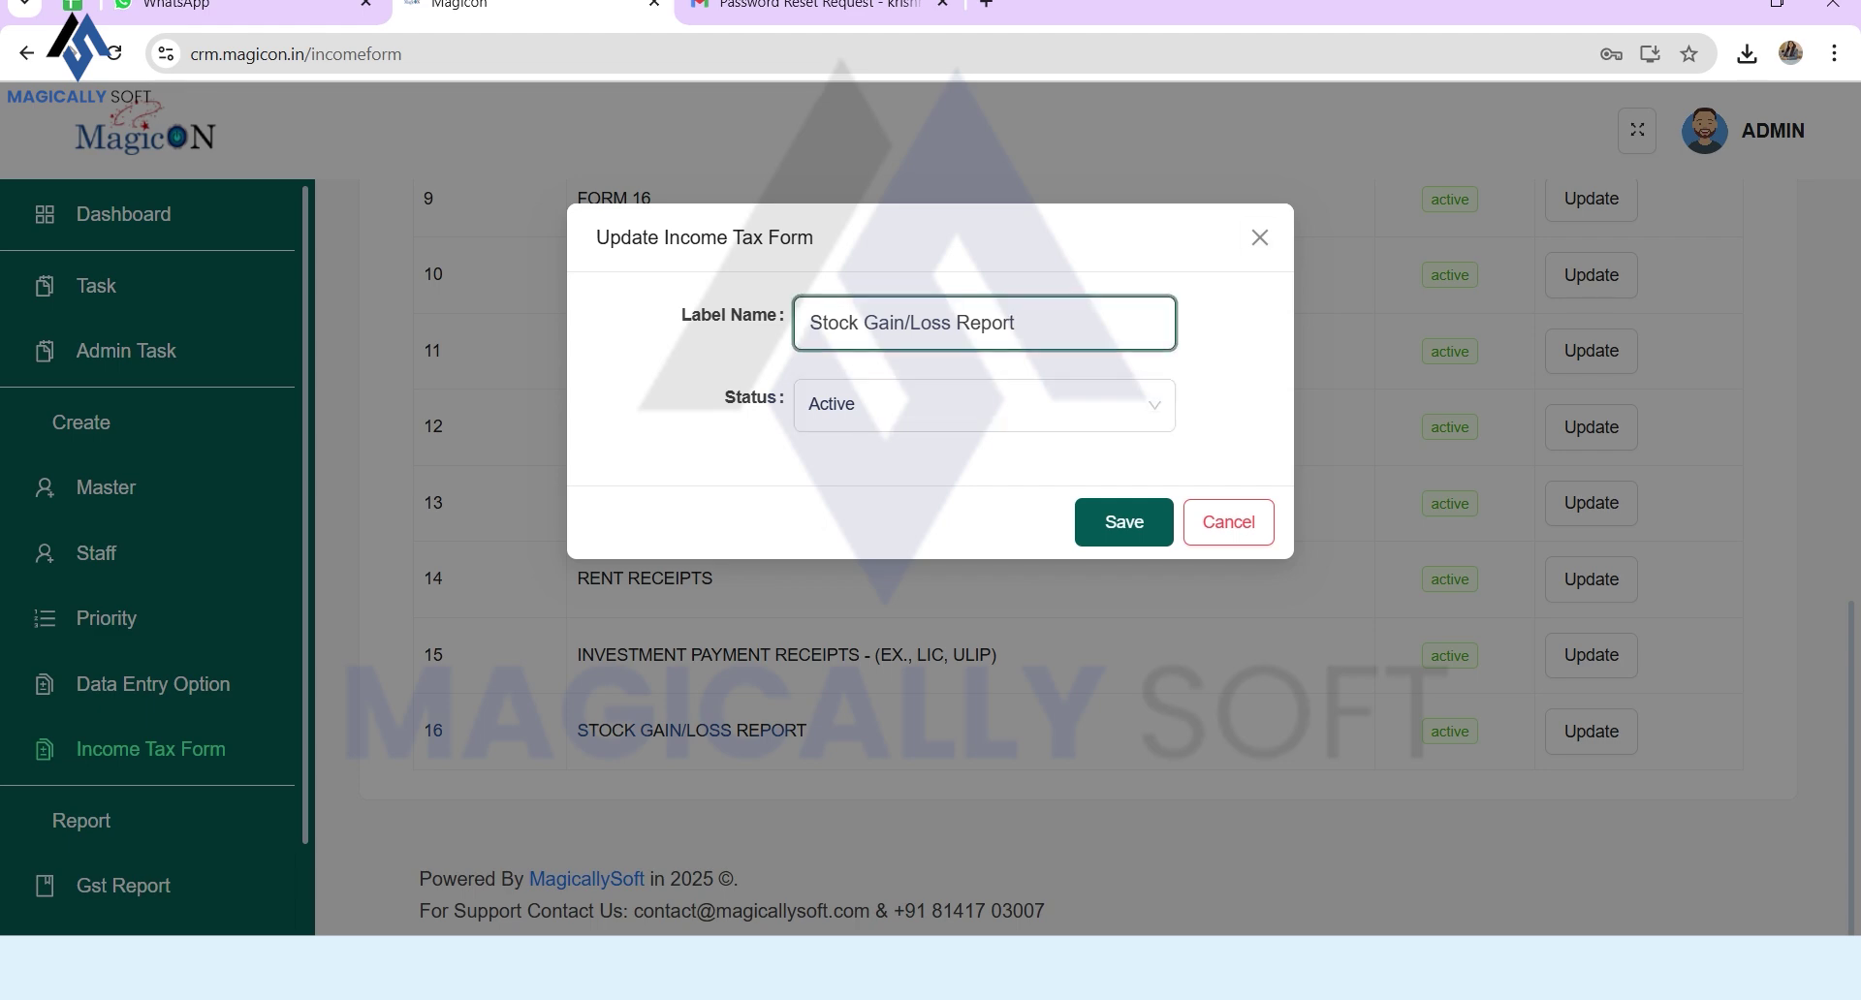
pyautogui.click(1260, 238)
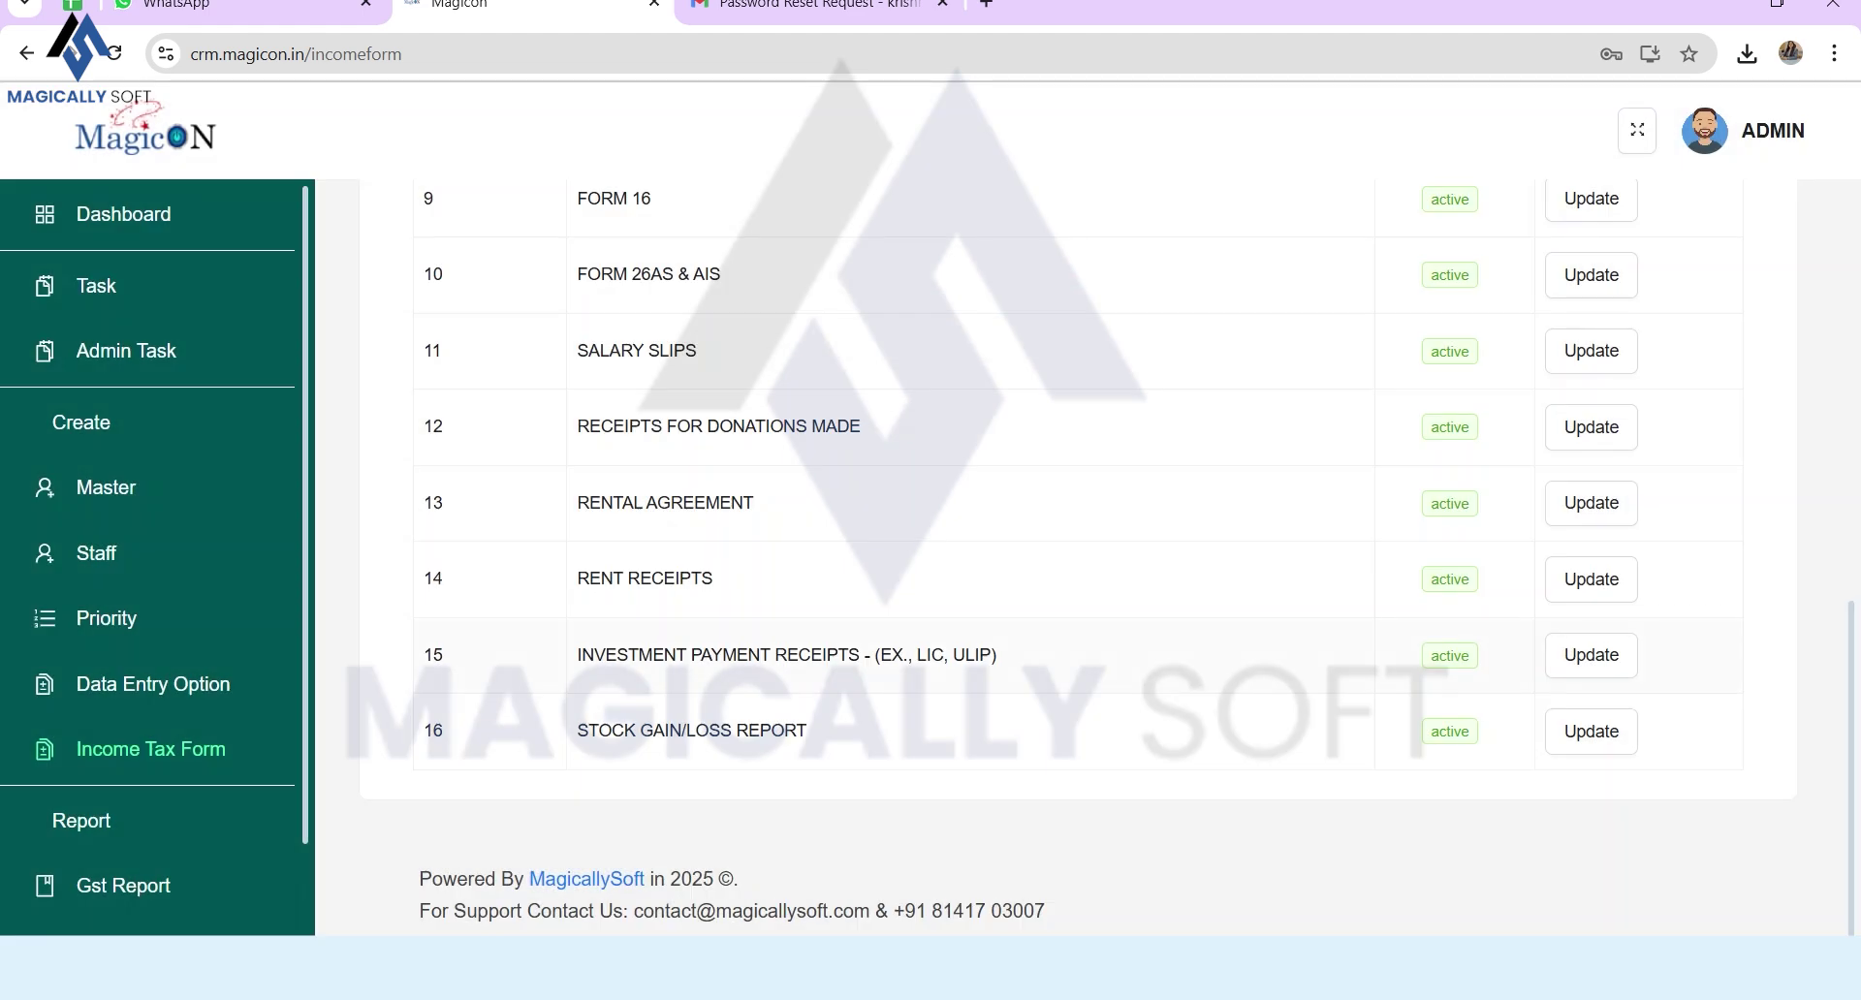
# Step: Open the Add Income Tax Form dialog with the Label Name field ready
pyautogui.scroll(10, 1066, 558)
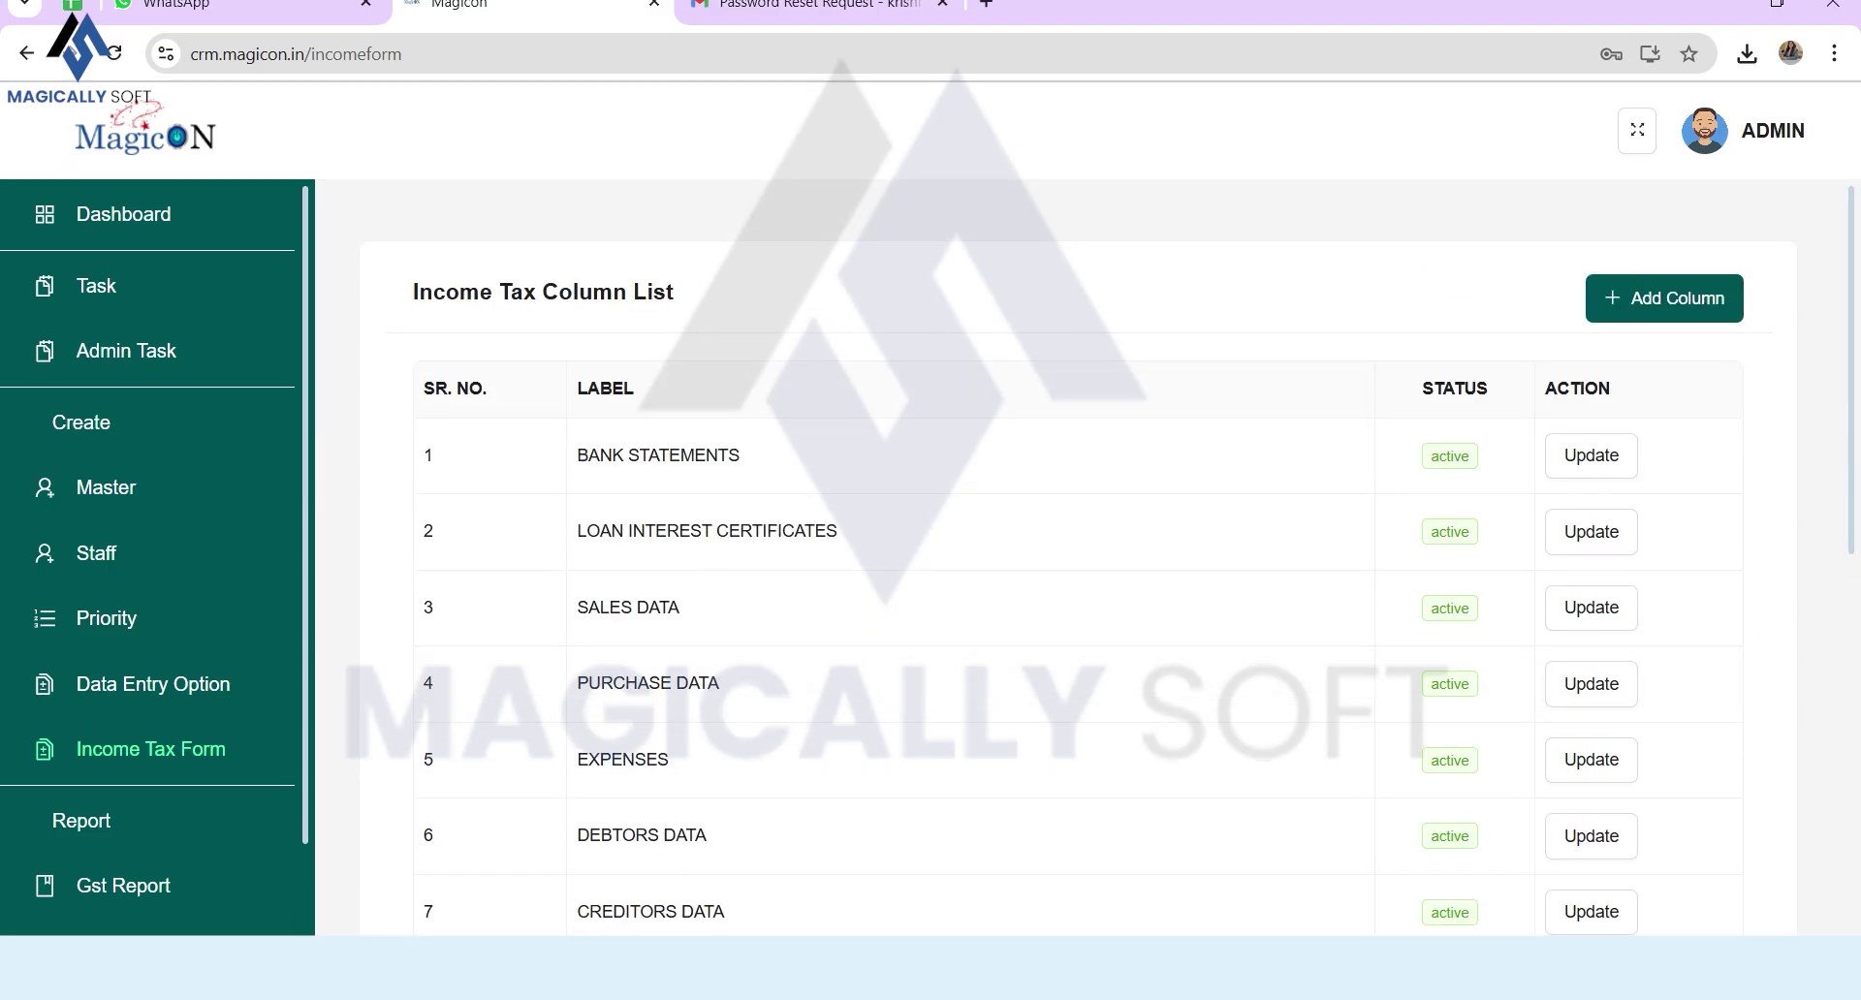
pyautogui.click(1664, 298)
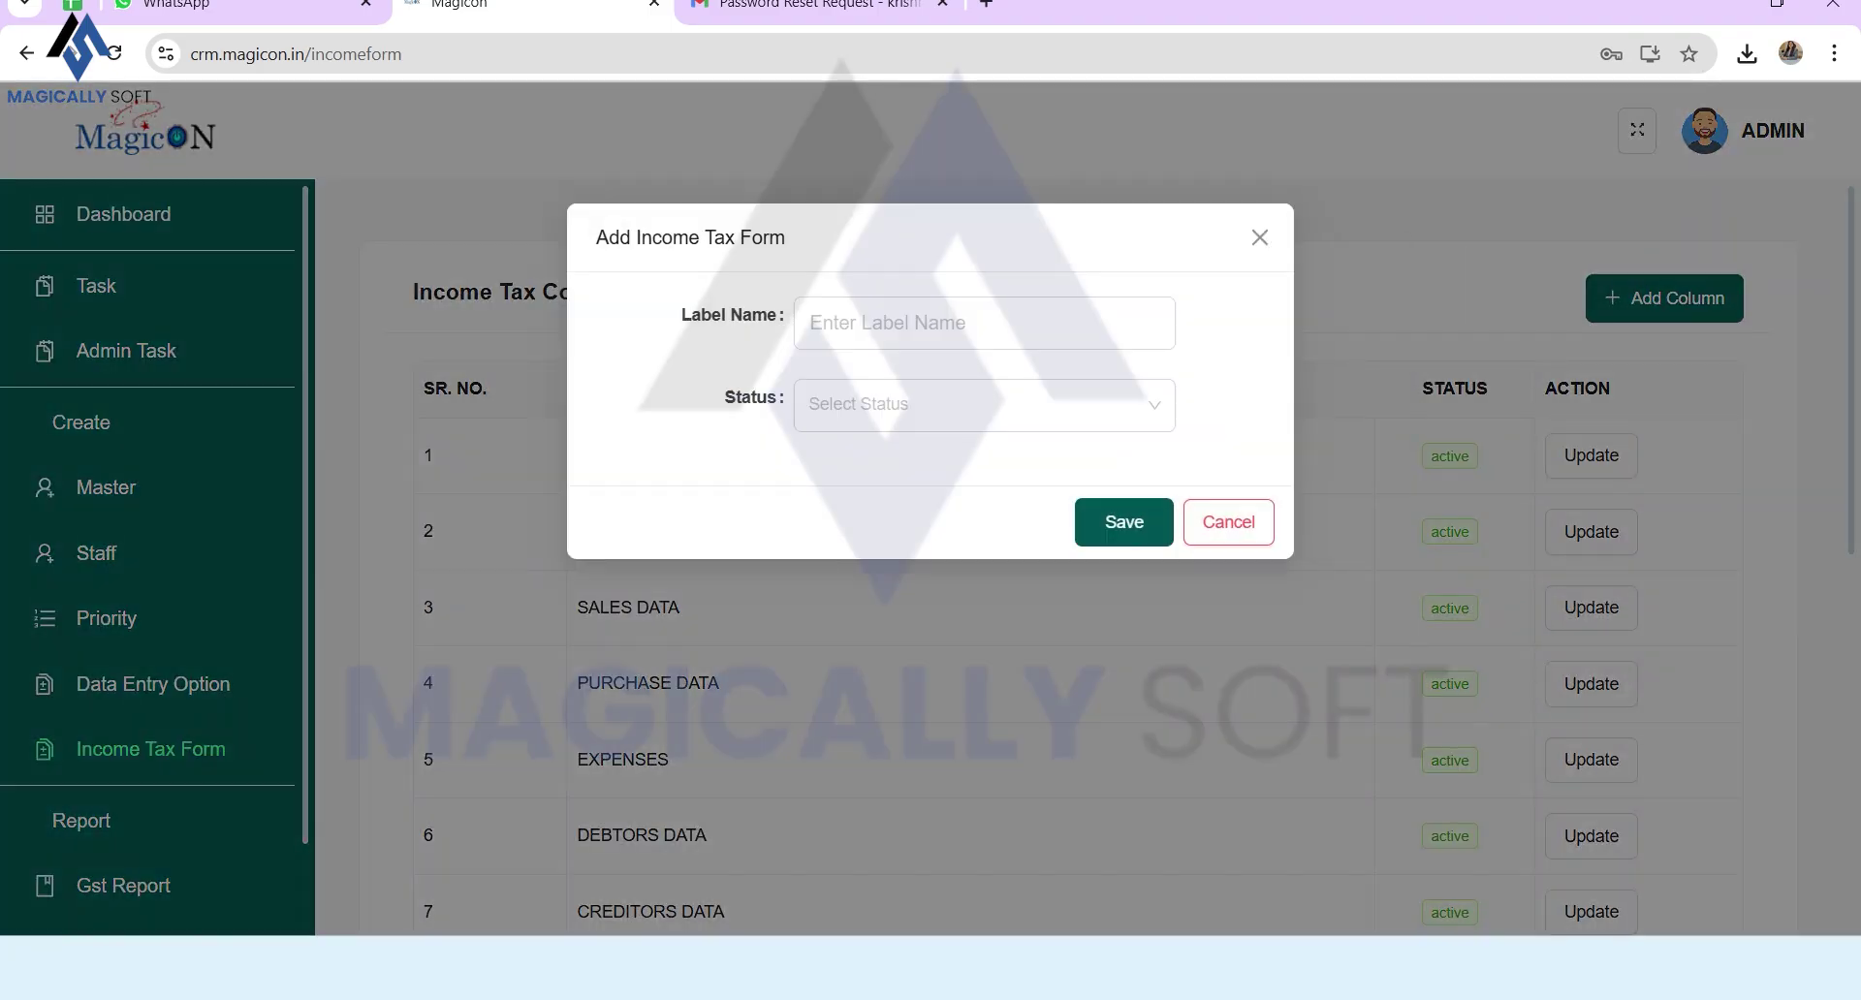
pyautogui.click(984, 323)
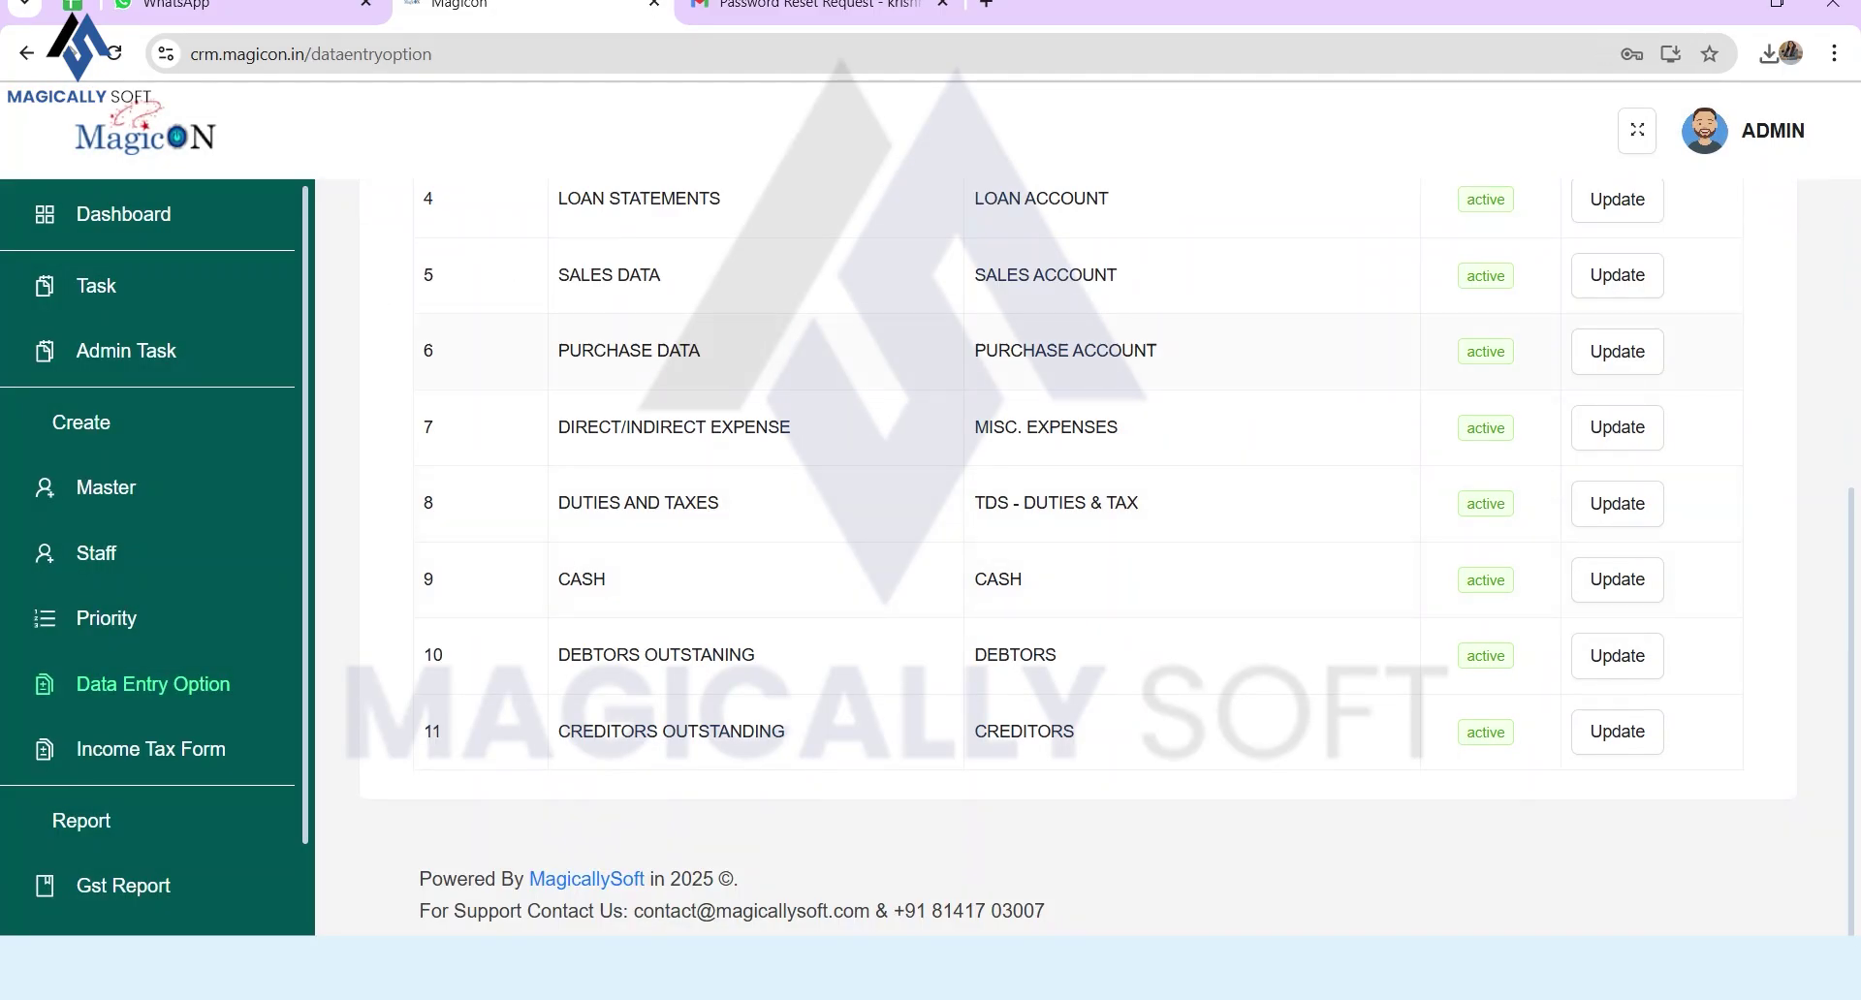
# Step: Browse the Data Entry Option group types, then open the Priority list showing HIGH and LOW
pyautogui.scroll(5, 1078, 558)
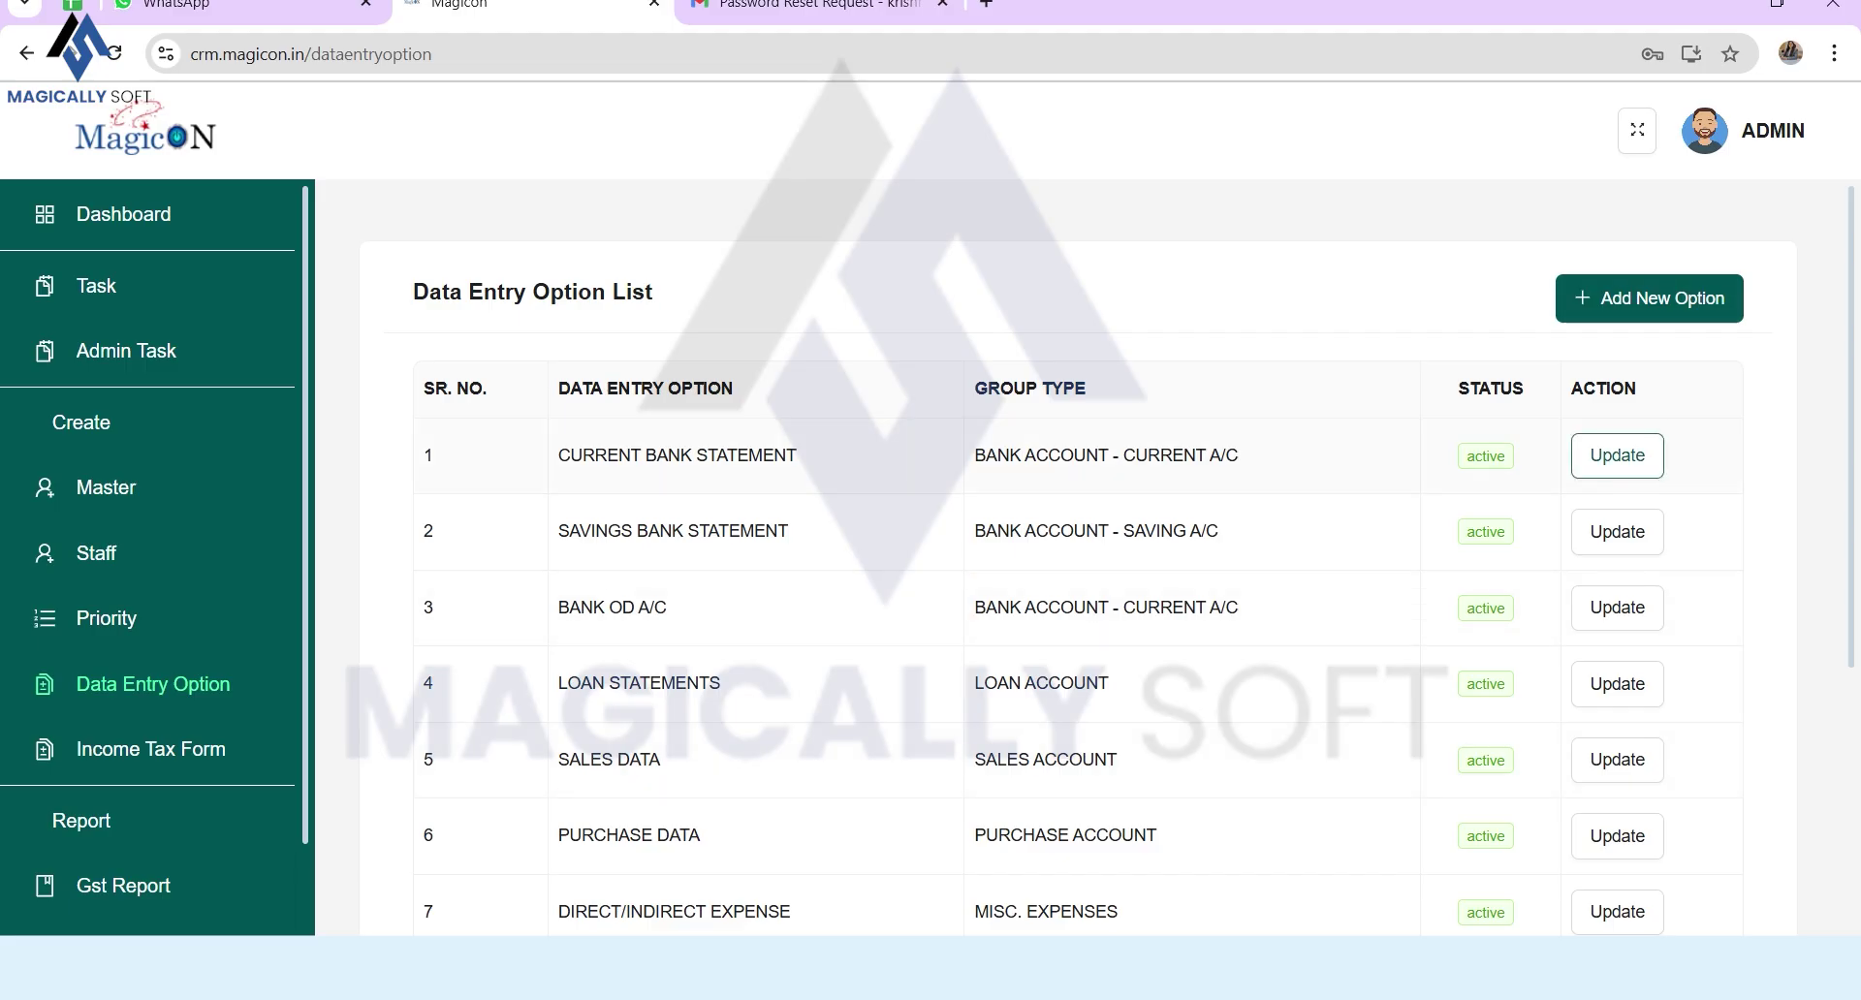
pyautogui.scroll(-5, 1105, 581)
pyautogui.scroll(5, 1105, 581)
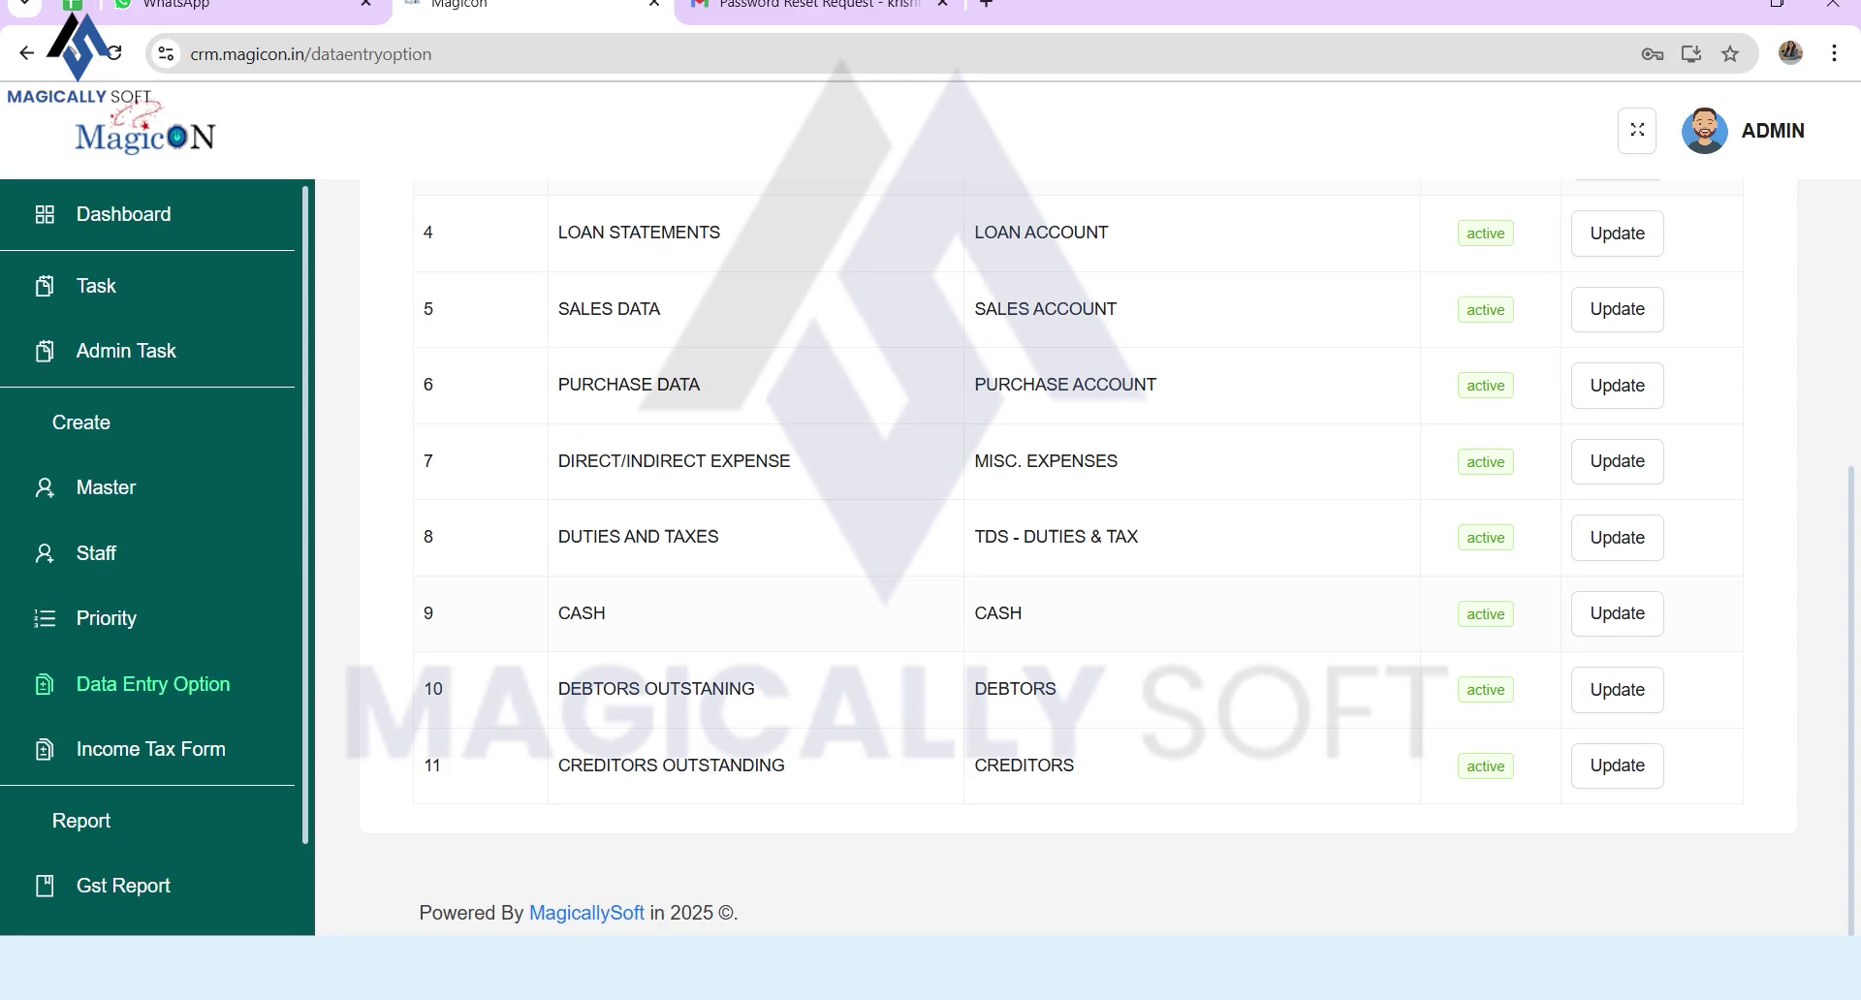
pyautogui.moveTo(974, 456); pyautogui.dragTo(1227, 455)
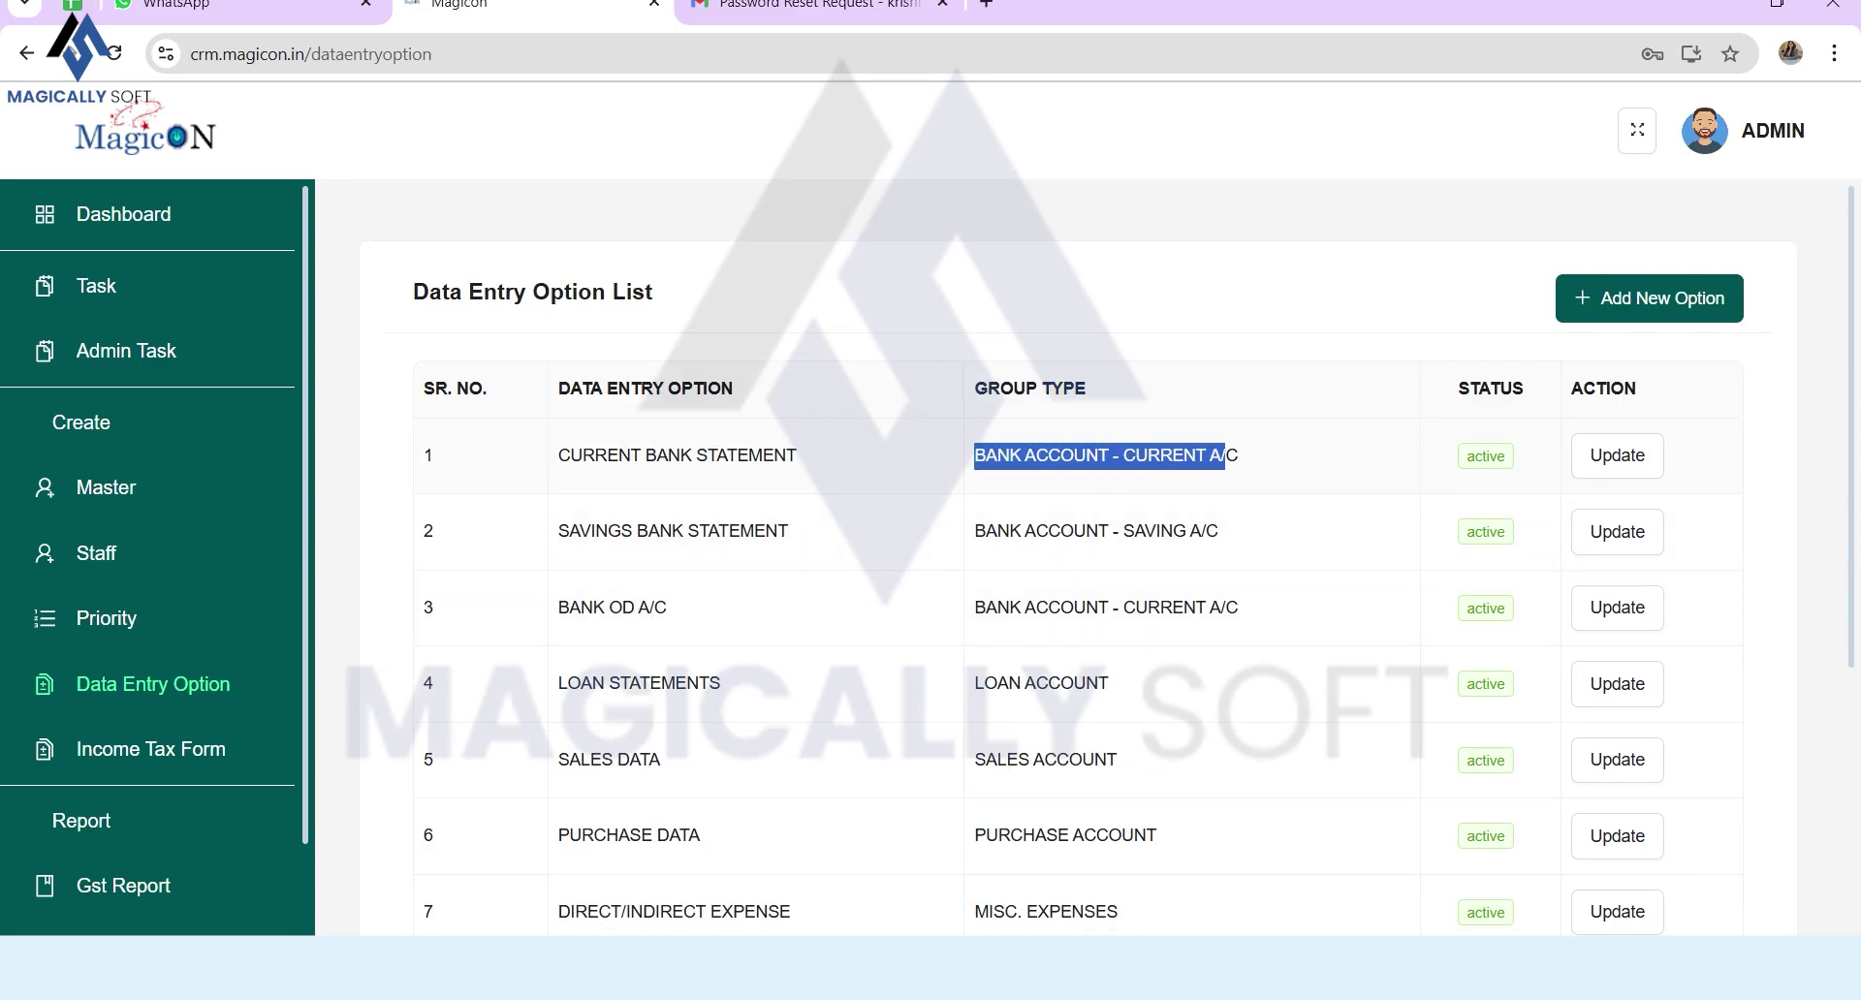
pyautogui.tripleClick(1095, 531)
pyautogui.scroll(-5, 1108, 561)
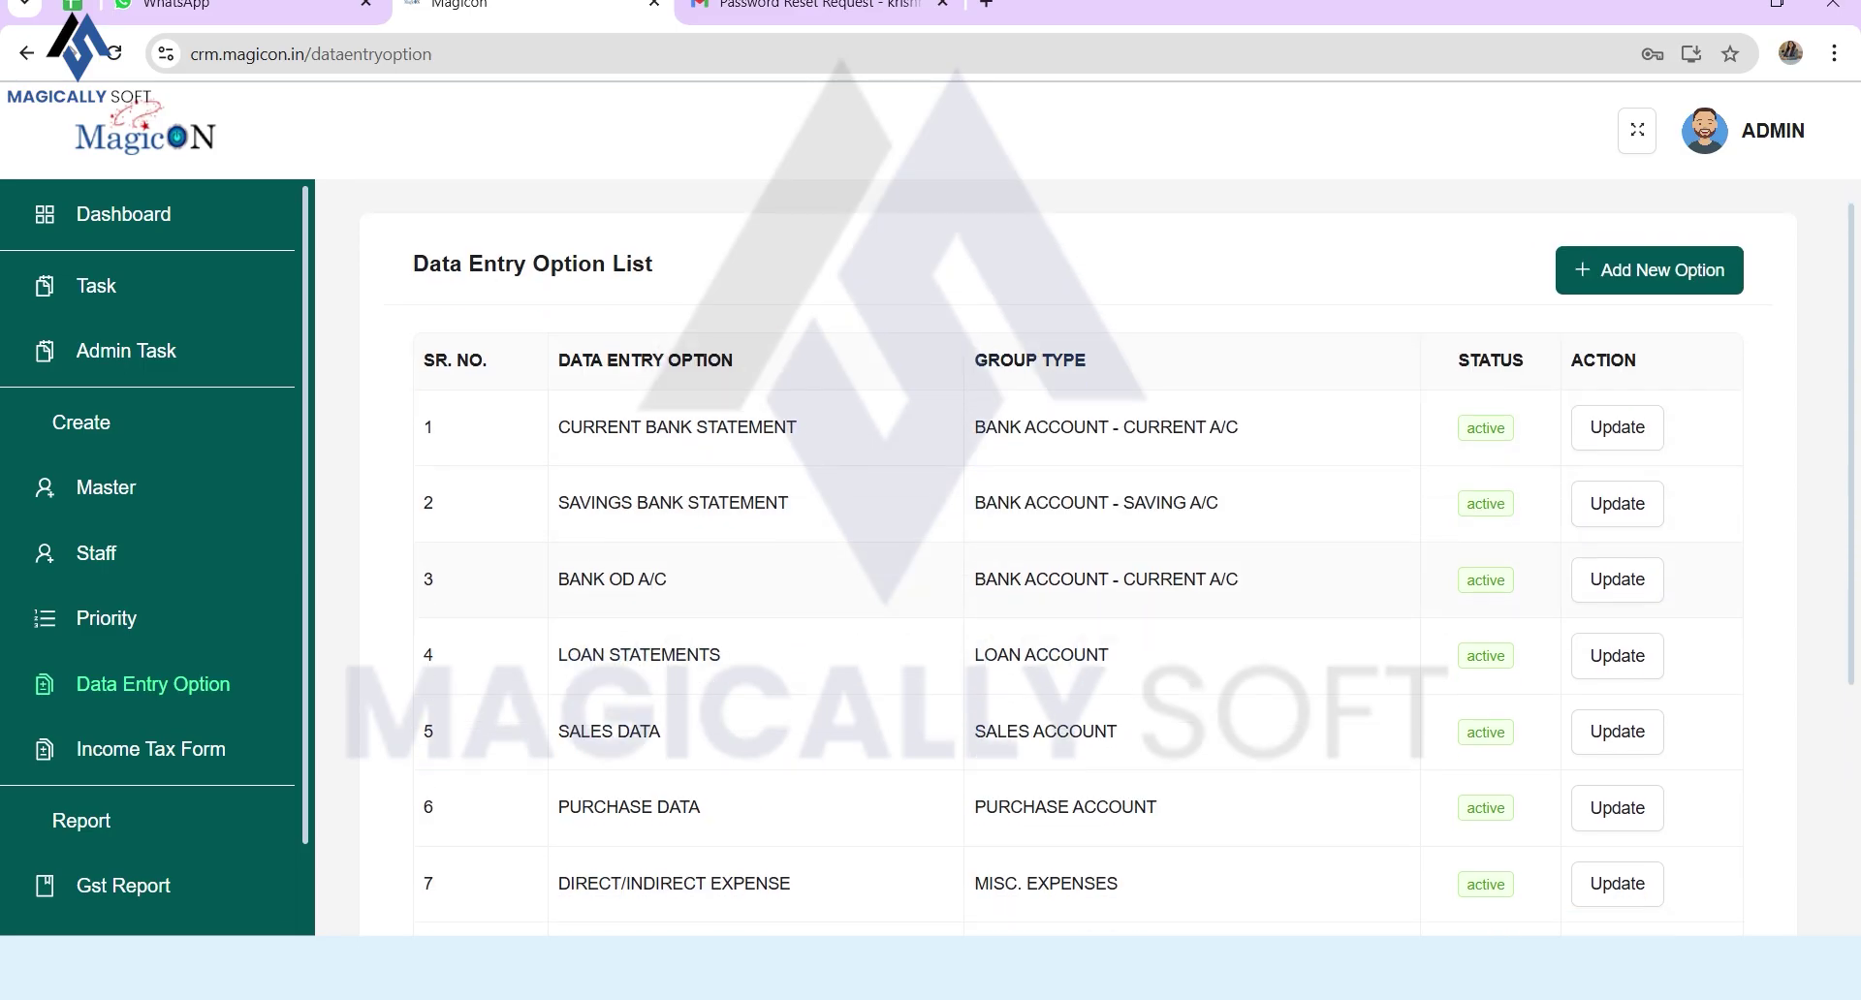
pyautogui.scroll(5, 1105, 581)
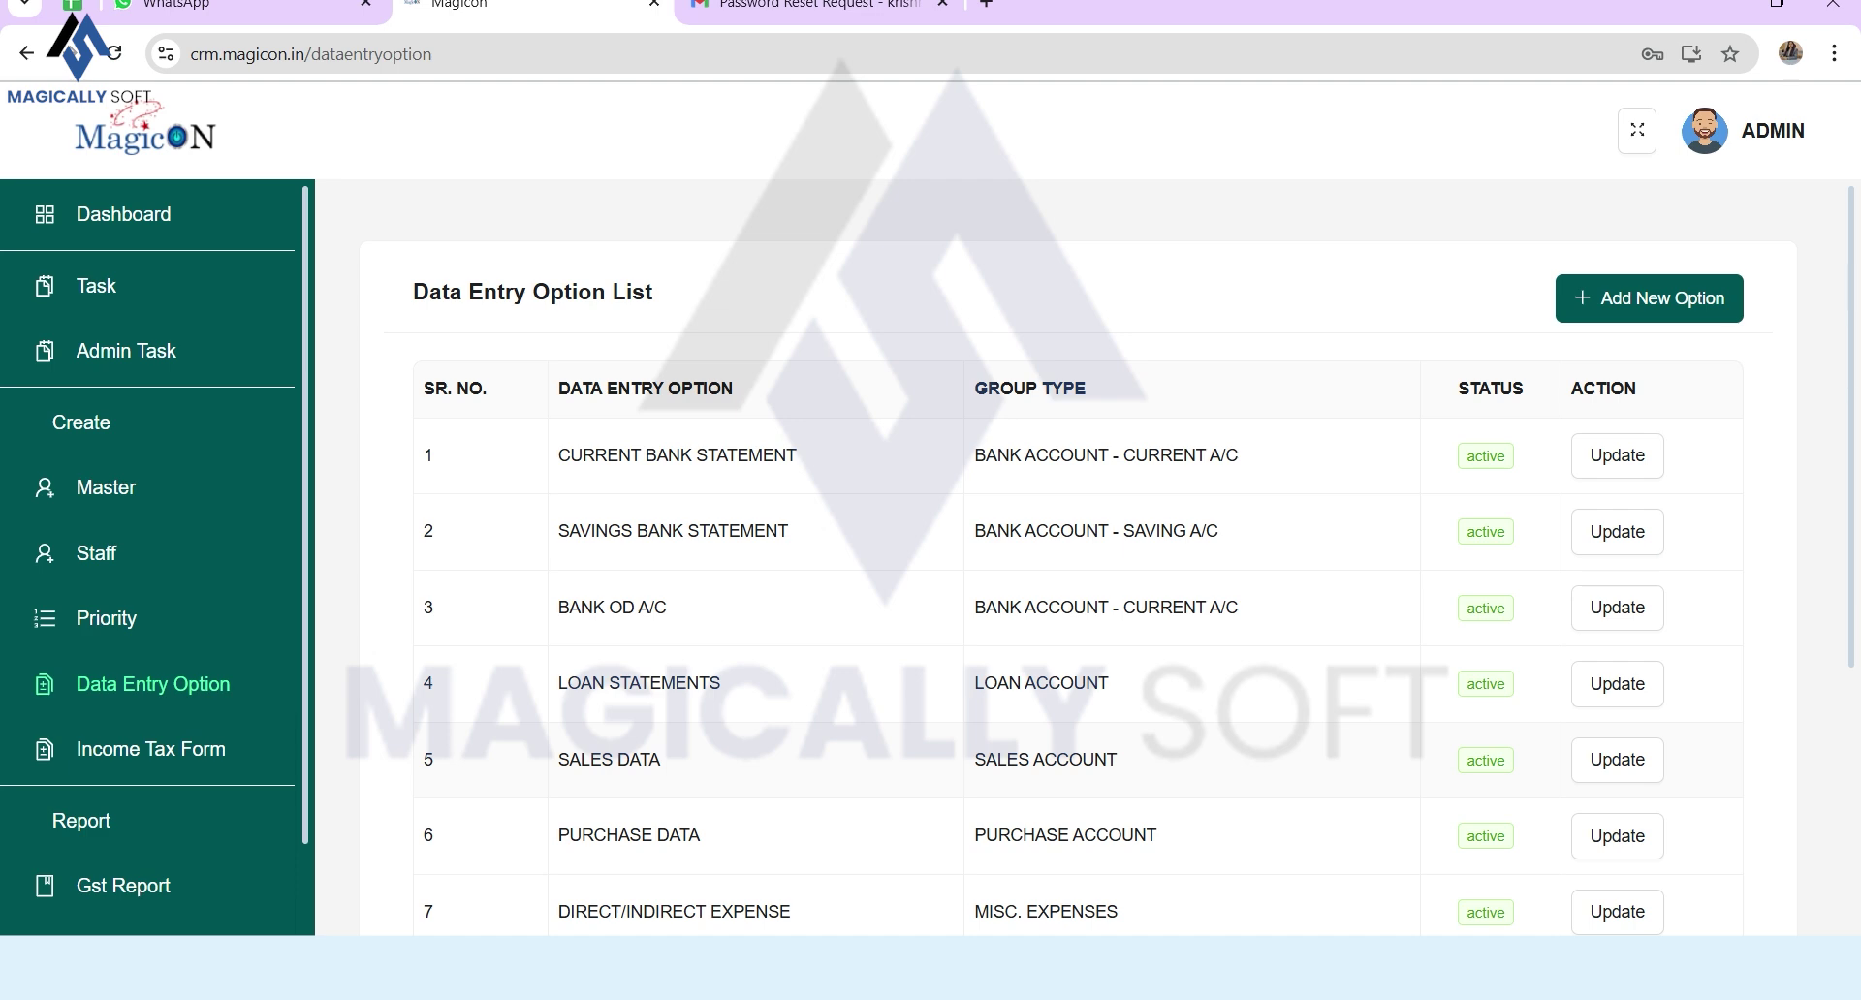
pyautogui.click(107, 618)
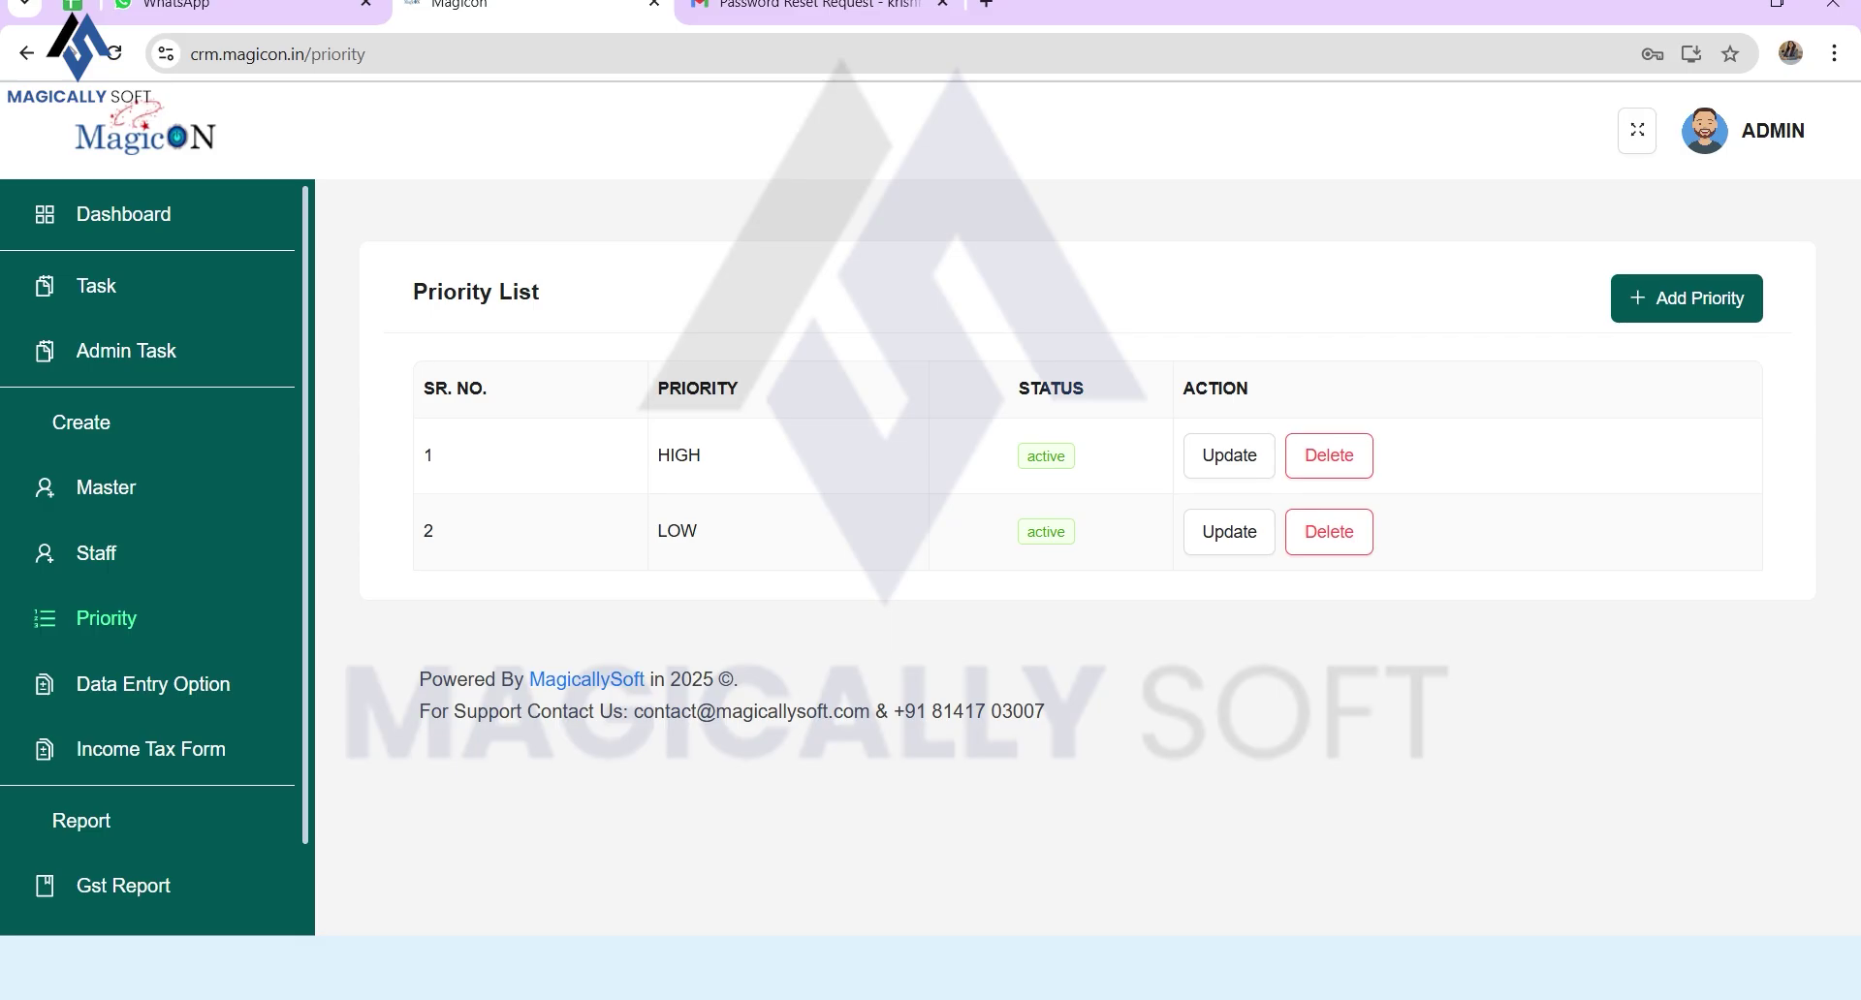
pyautogui.click(96, 553)
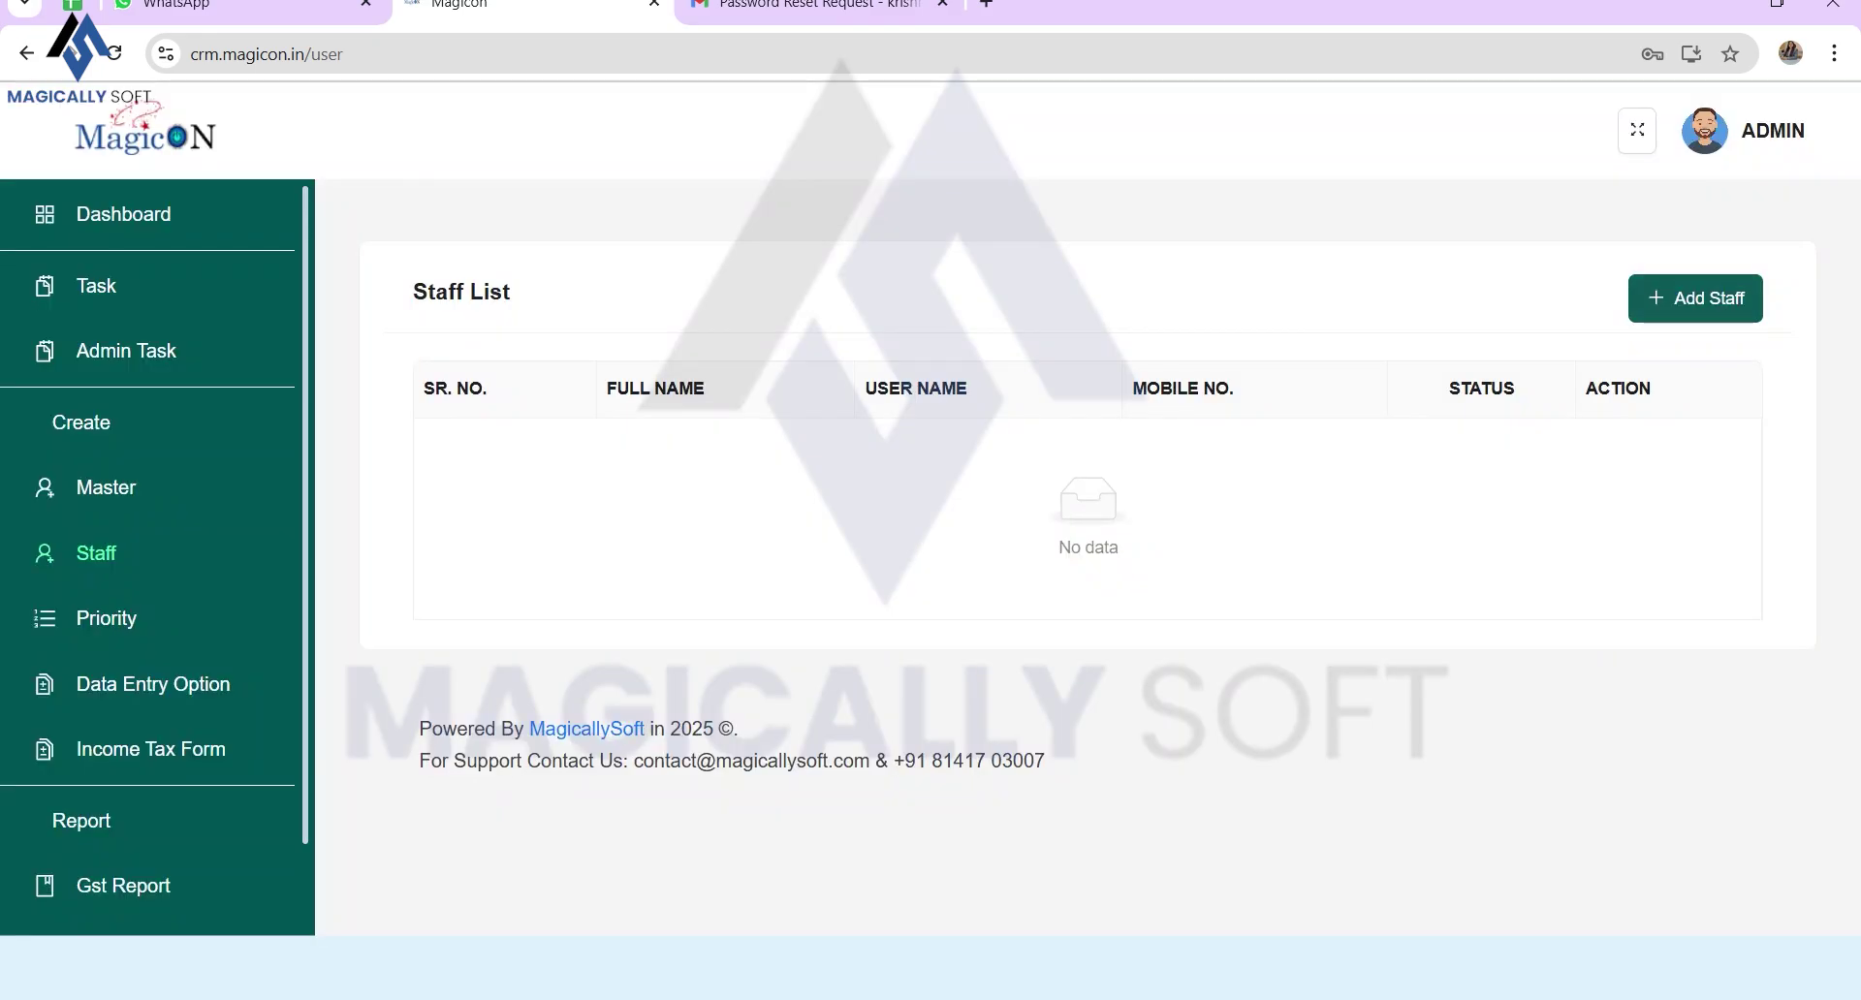
pyautogui.click(1695, 299)
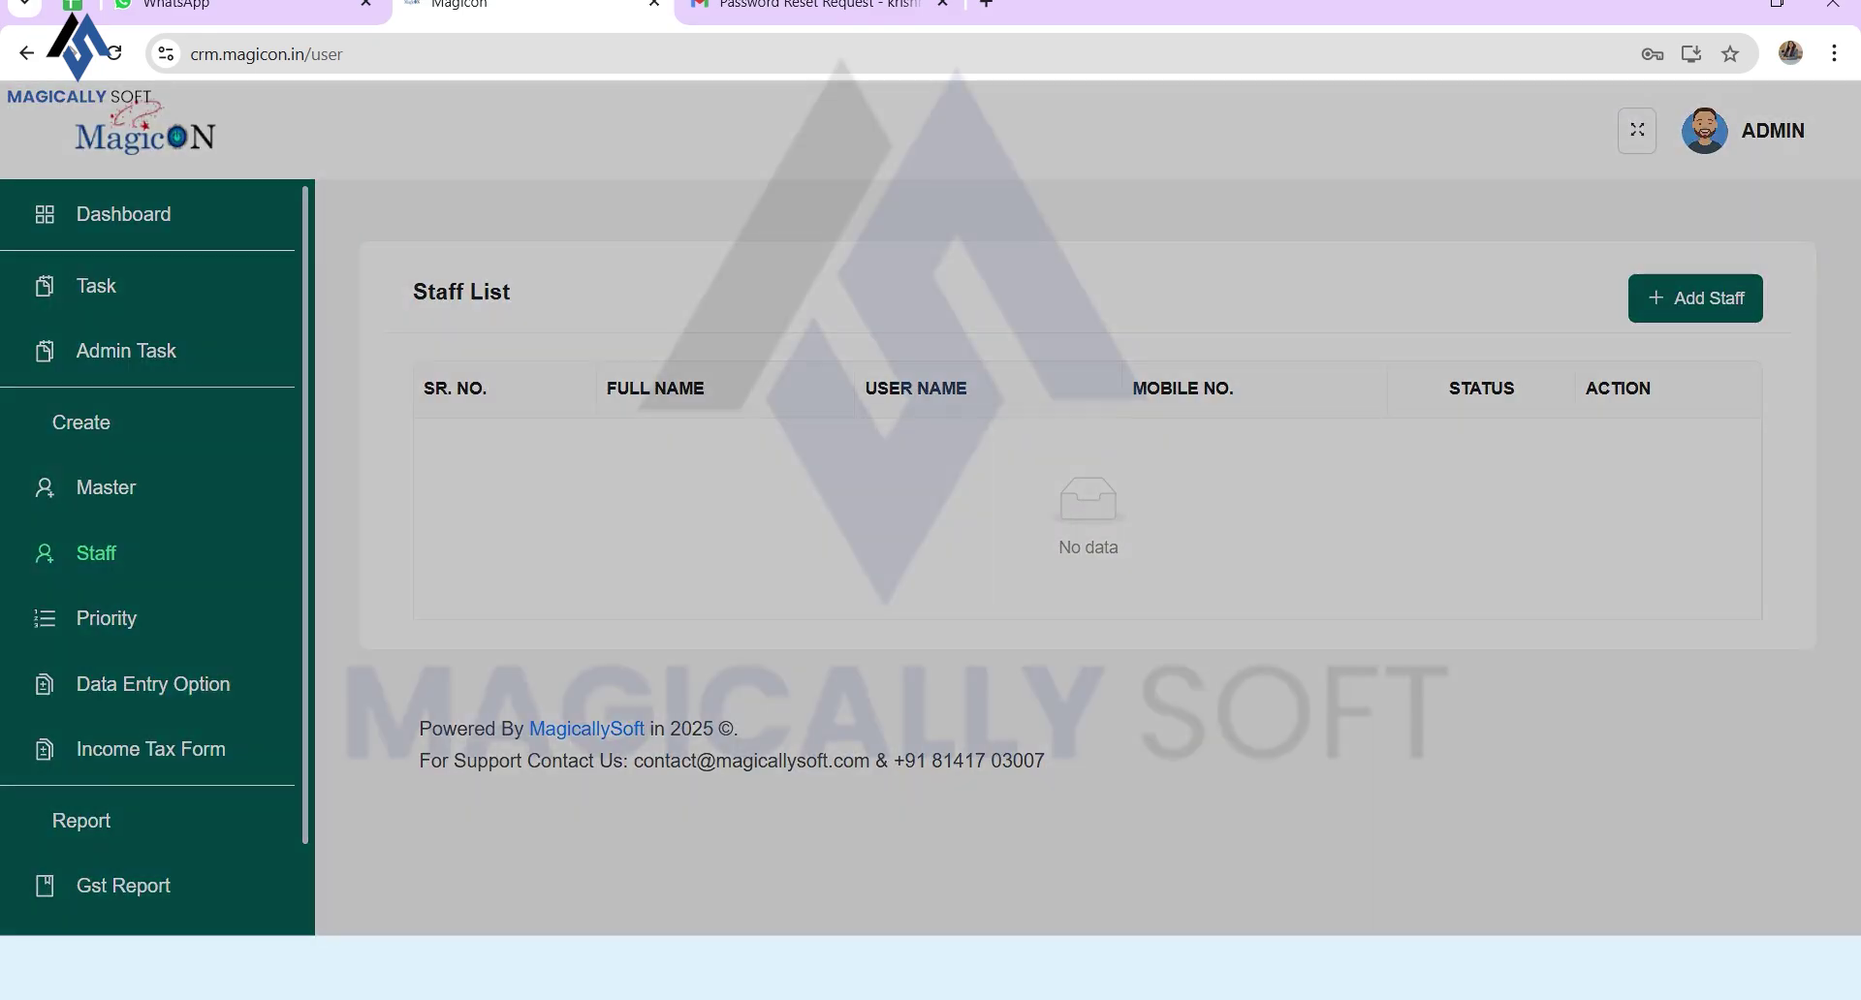
pyautogui.click(984, 323)
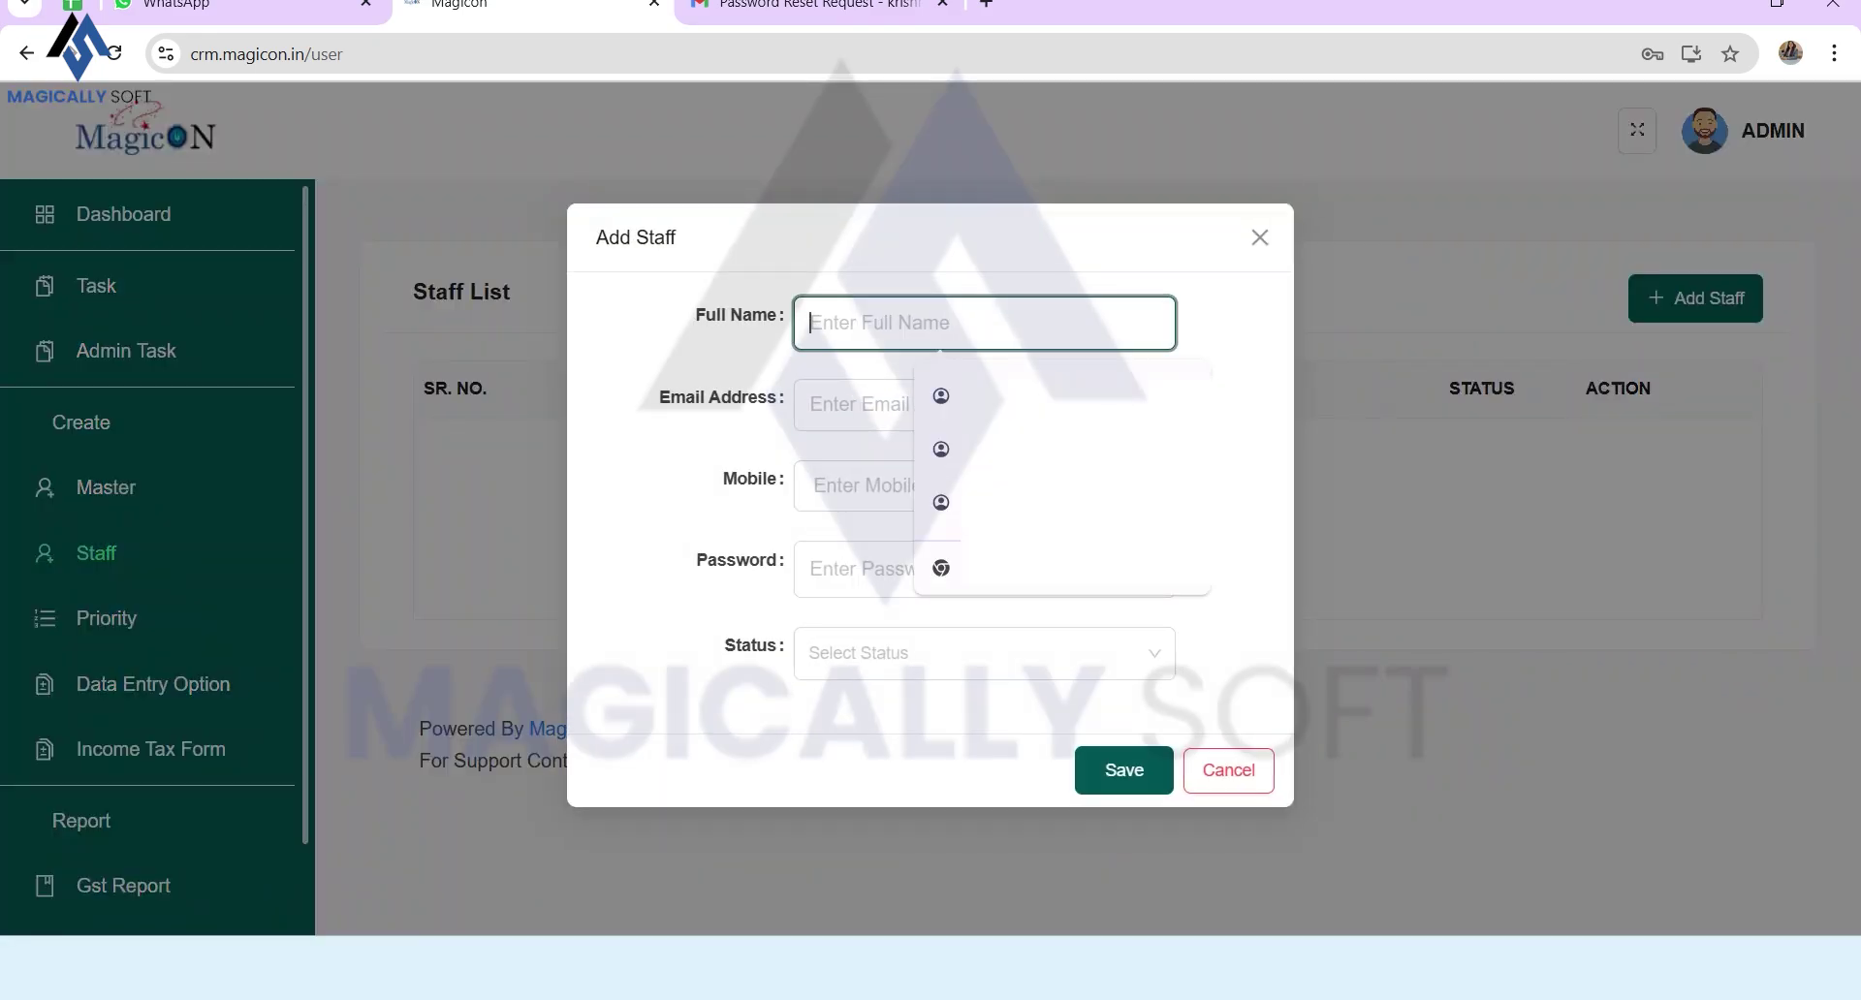
pyautogui.press('Down')
pyautogui.press('Return')
pyautogui.press('Down')
pyautogui.press('Down')
pyautogui.press('Down')
pyautogui.press('Return')
pyautogui.click(972, 486)
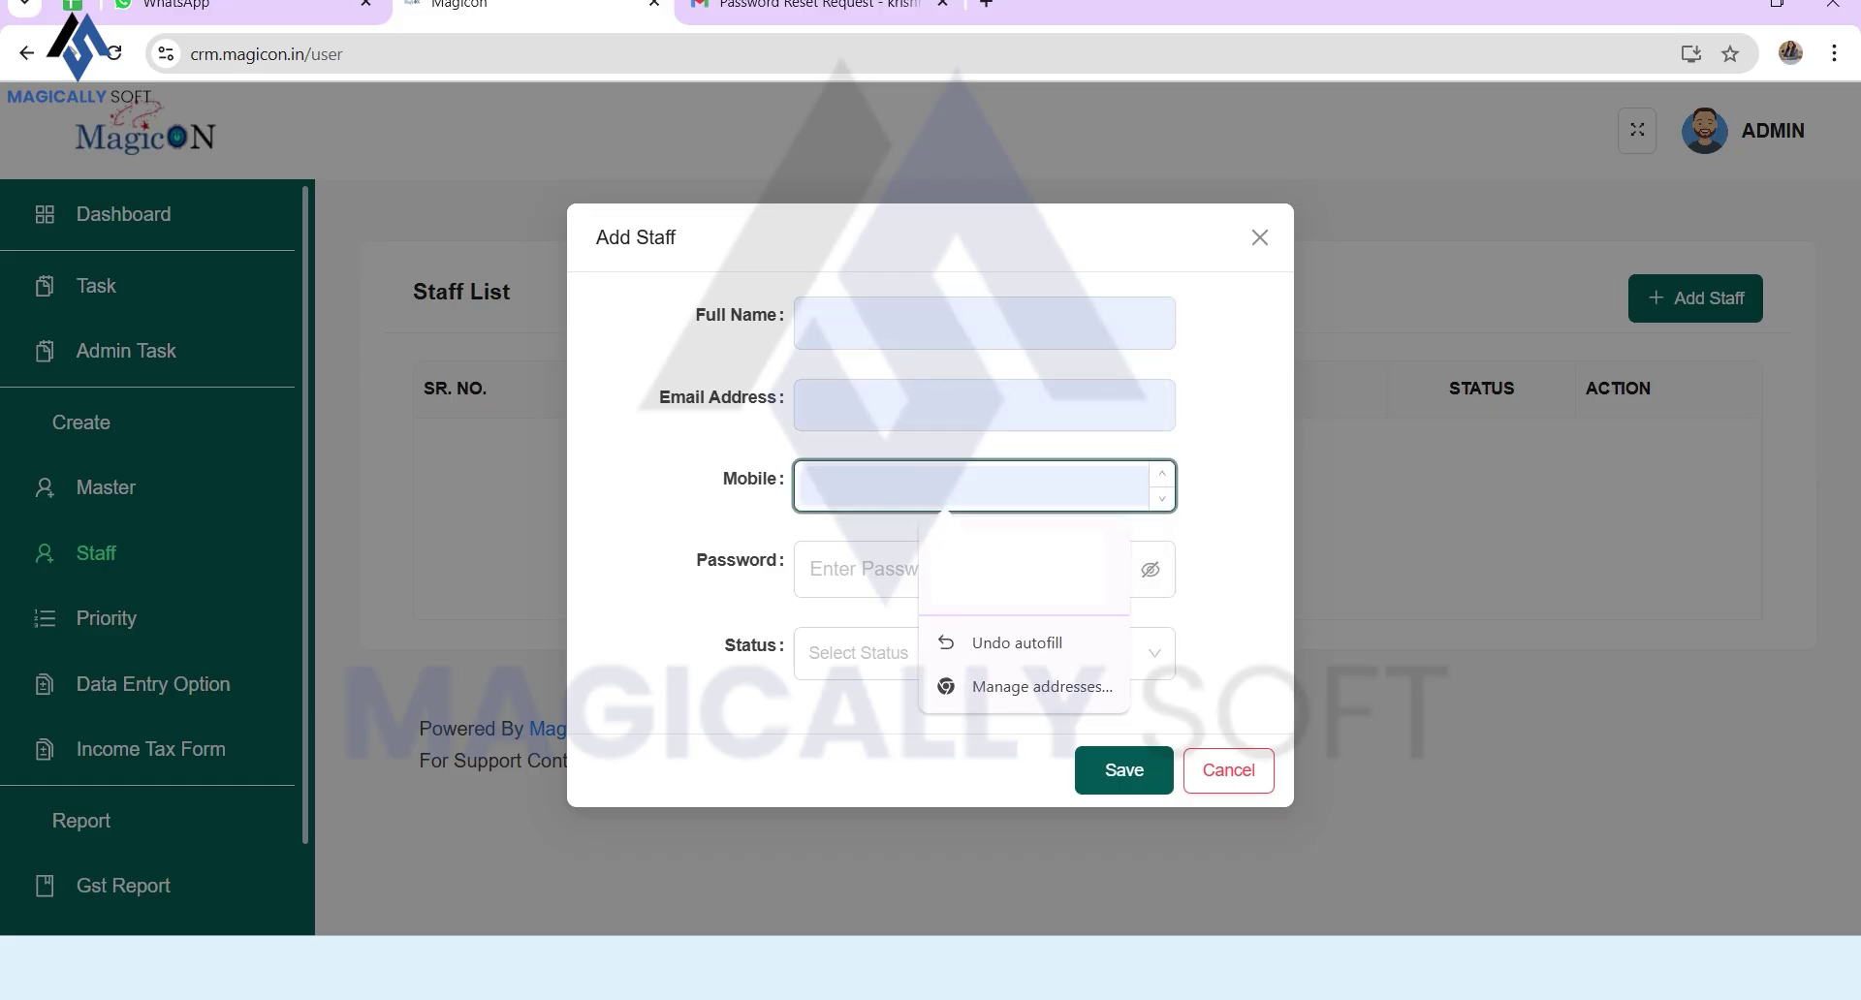
pyautogui.click(862, 569)
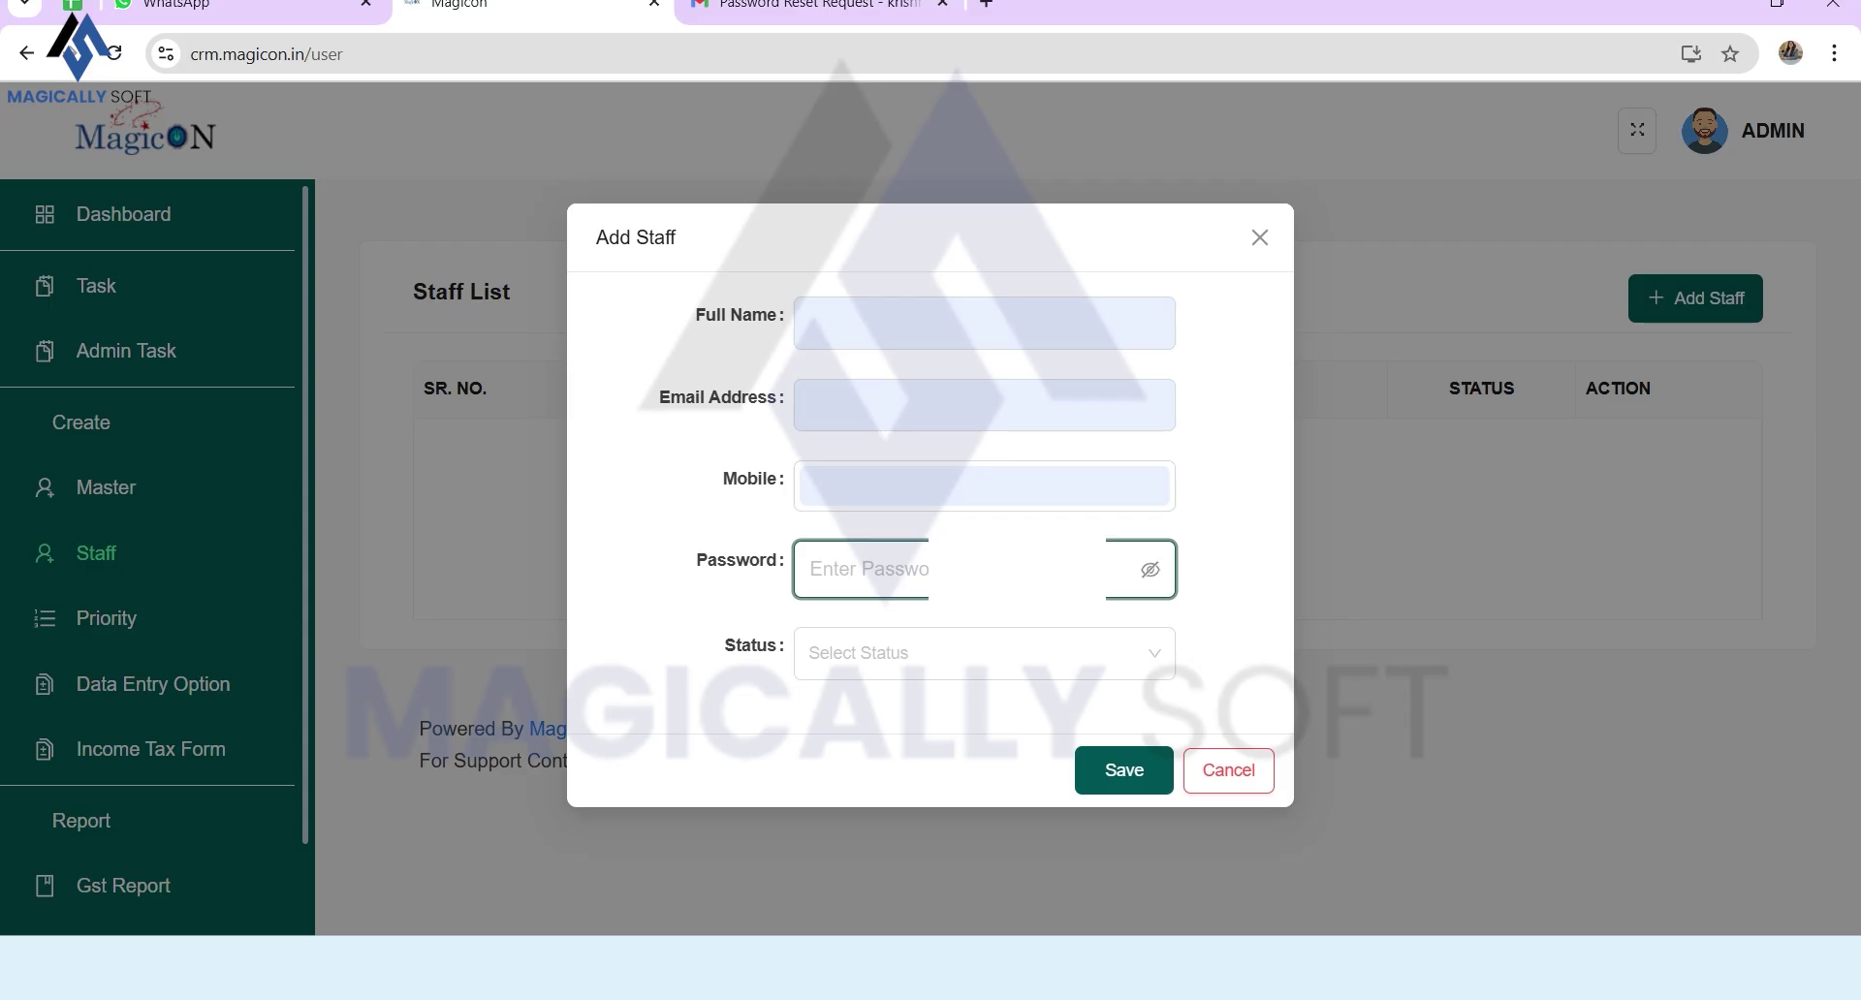
pyautogui.write('12345')
pyautogui.press('Tab')
pyautogui.press('Down')
pyautogui.press('Return')
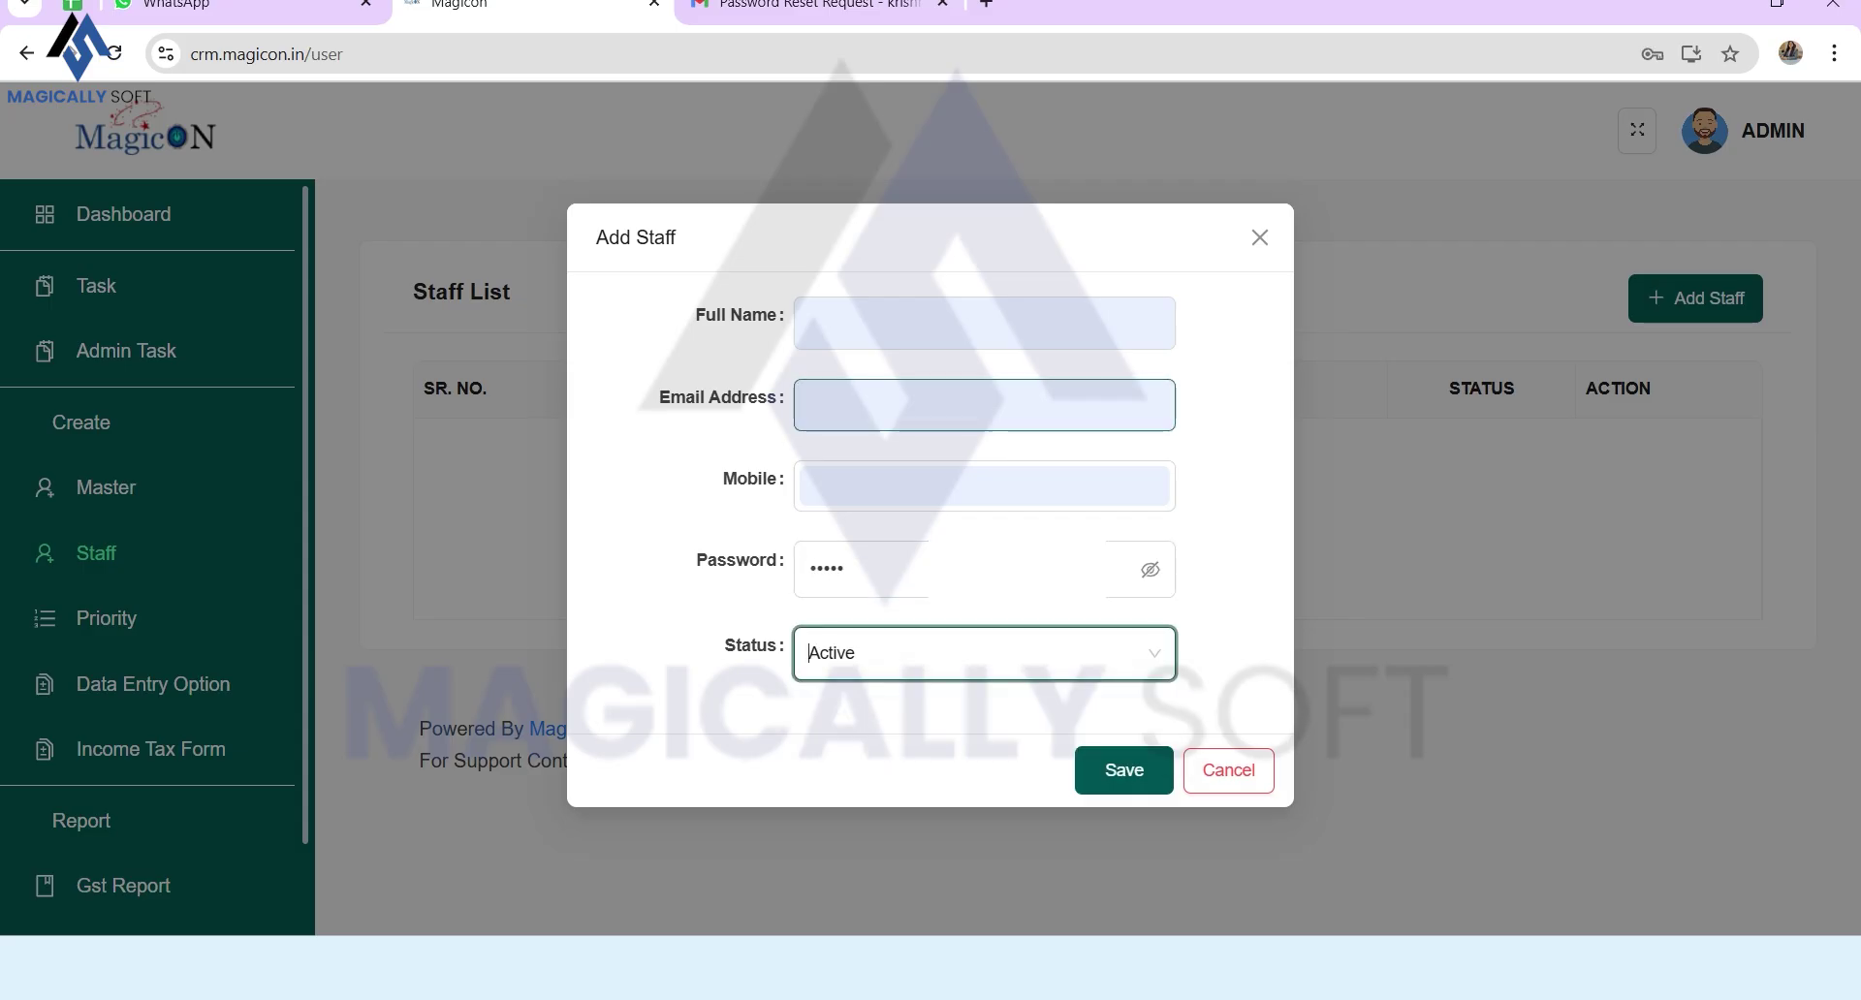
pyautogui.click(940, 406)
pyautogui.click(844, 569)
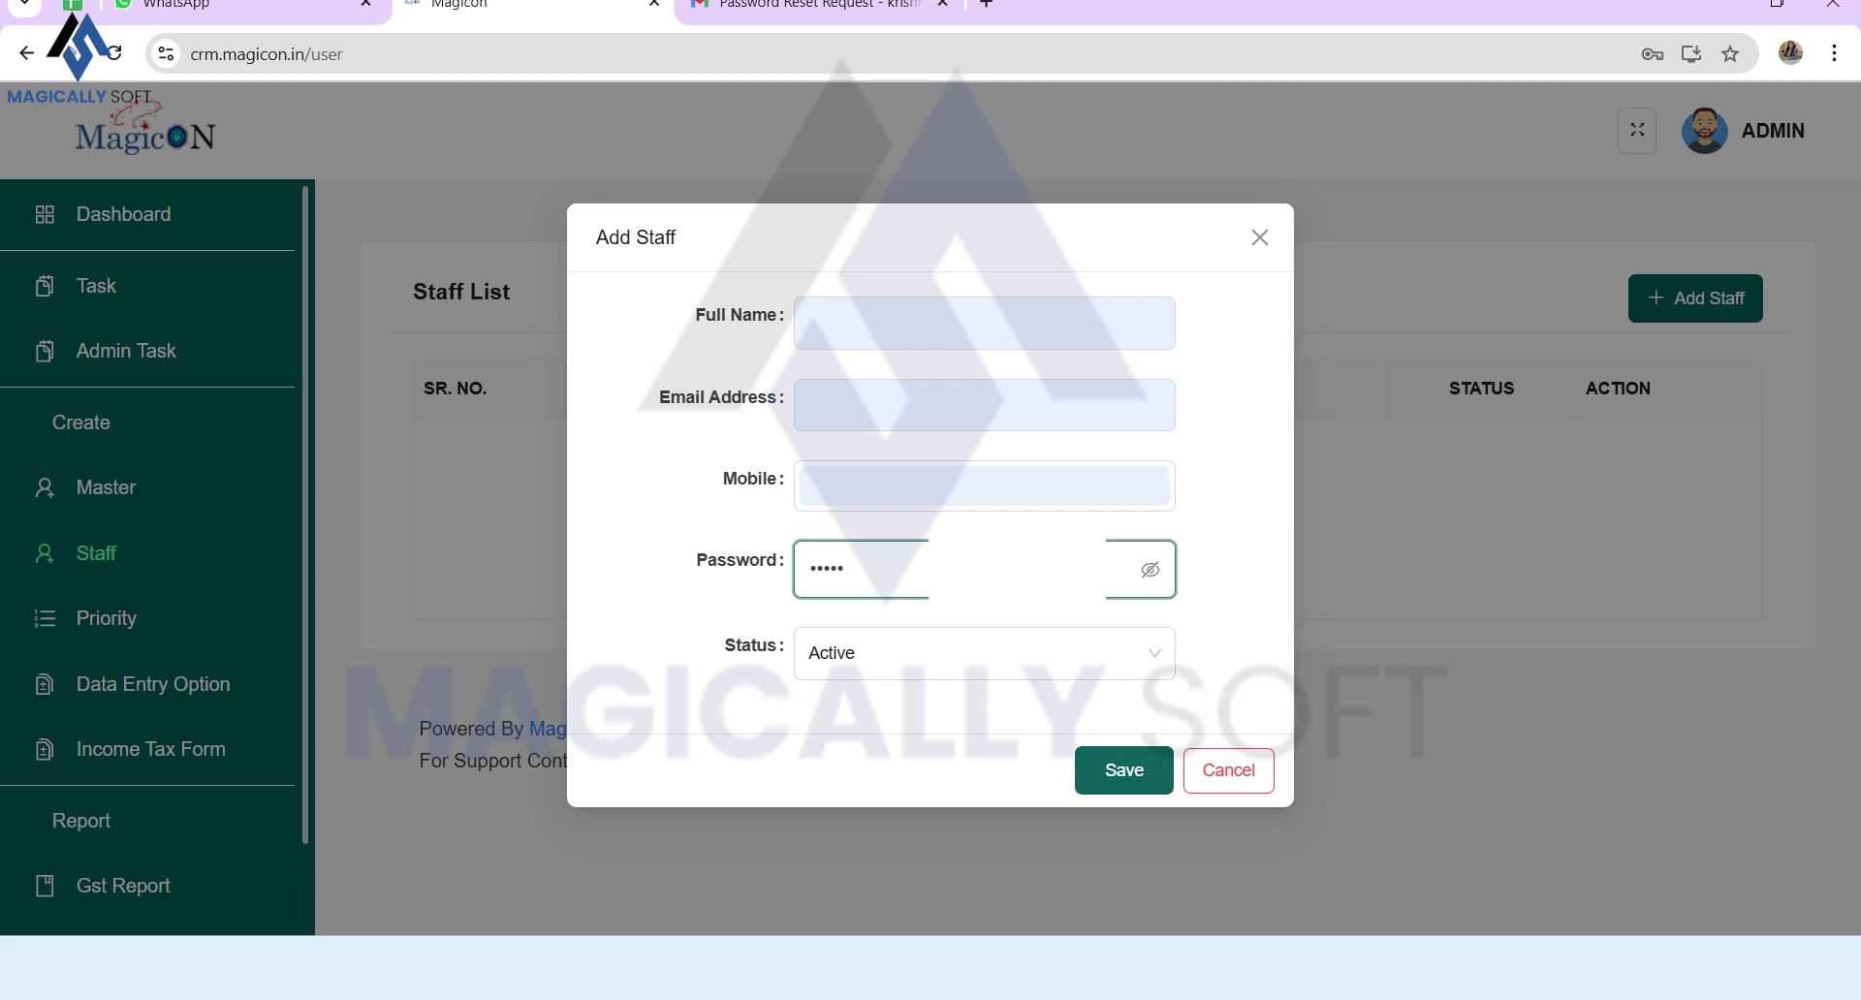
pyautogui.press('Return')
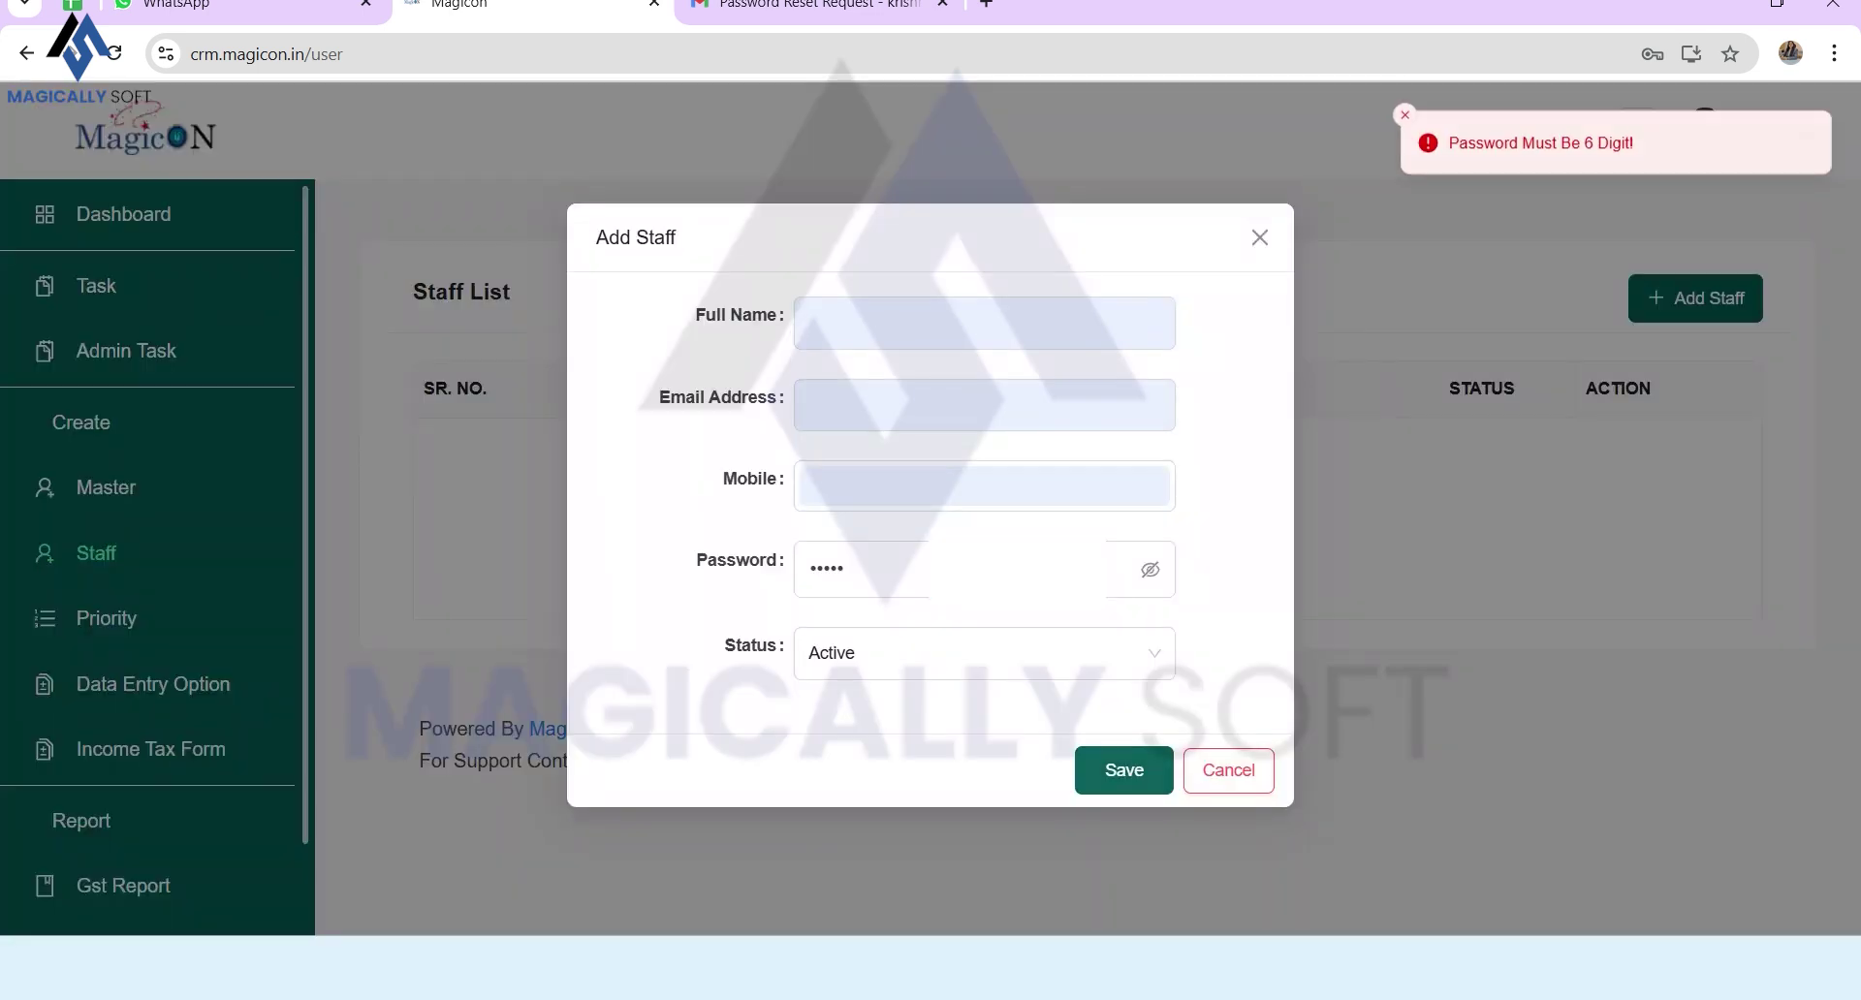
pyautogui.press('Return')
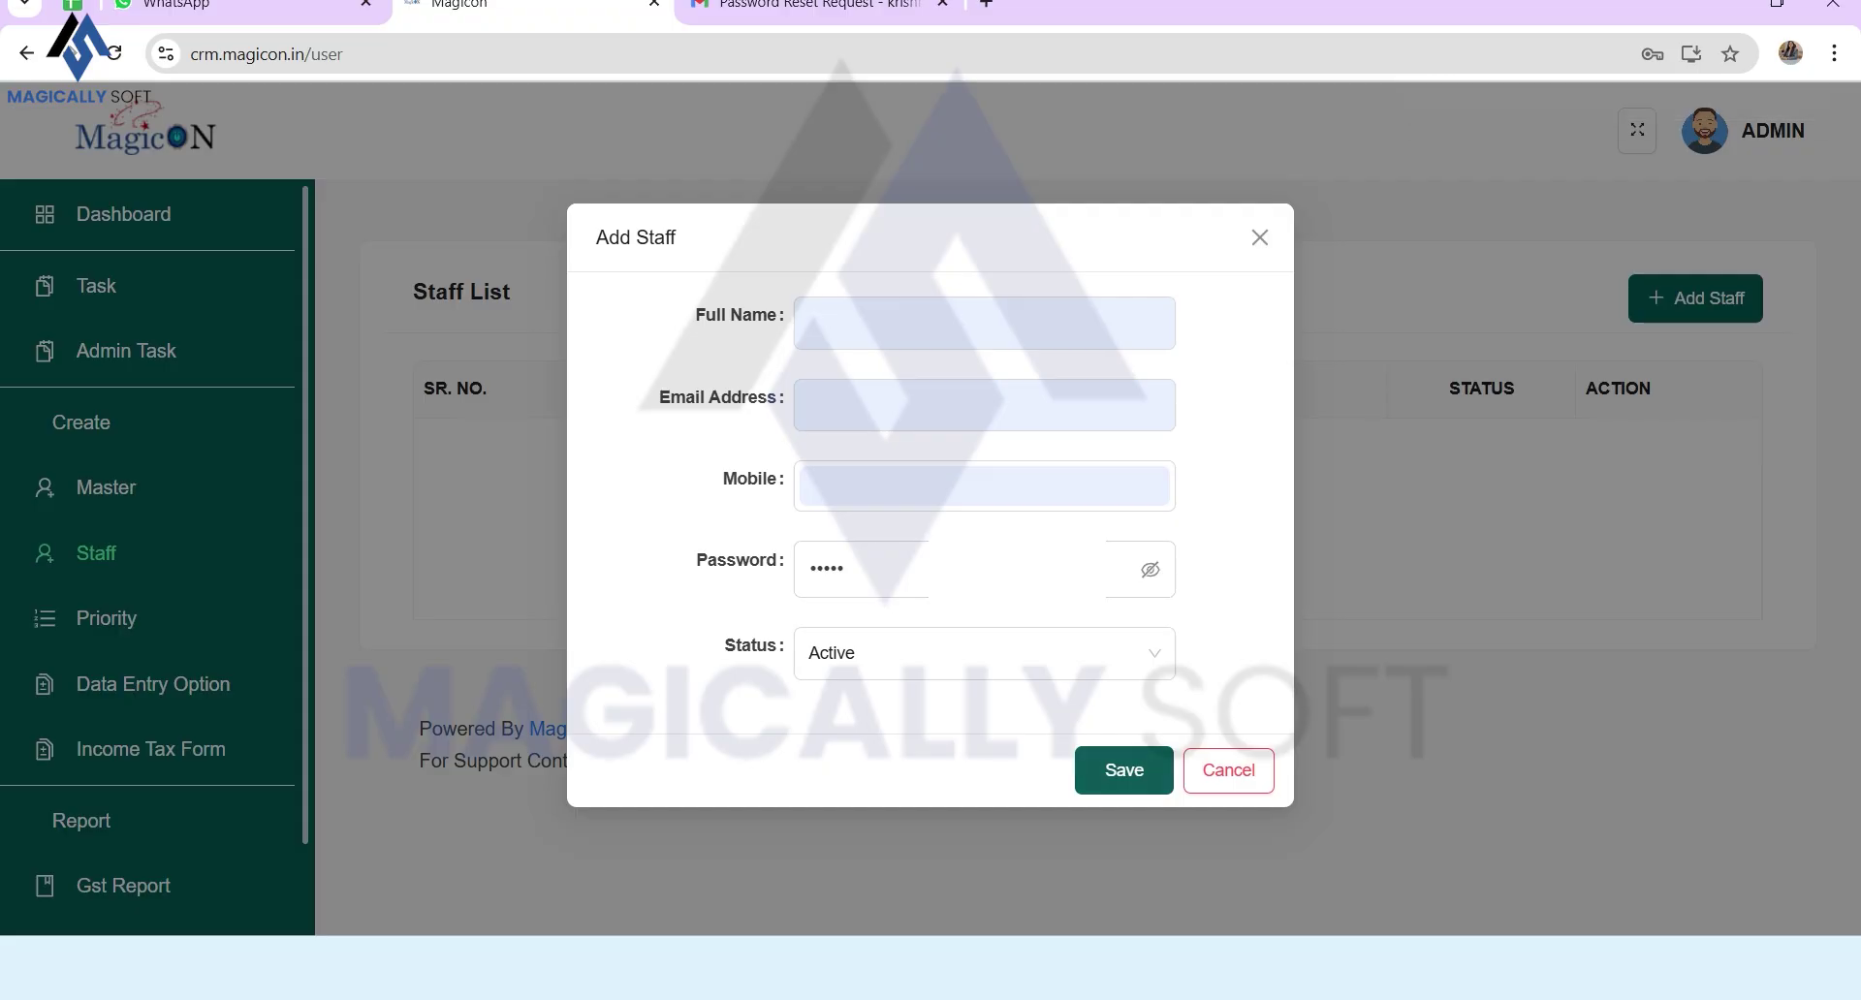
pyautogui.hotkey('shift', 'Tab')
pyautogui.hotkey('shift', 'Tab')
pyautogui.press('Return')
pyautogui.write('6')
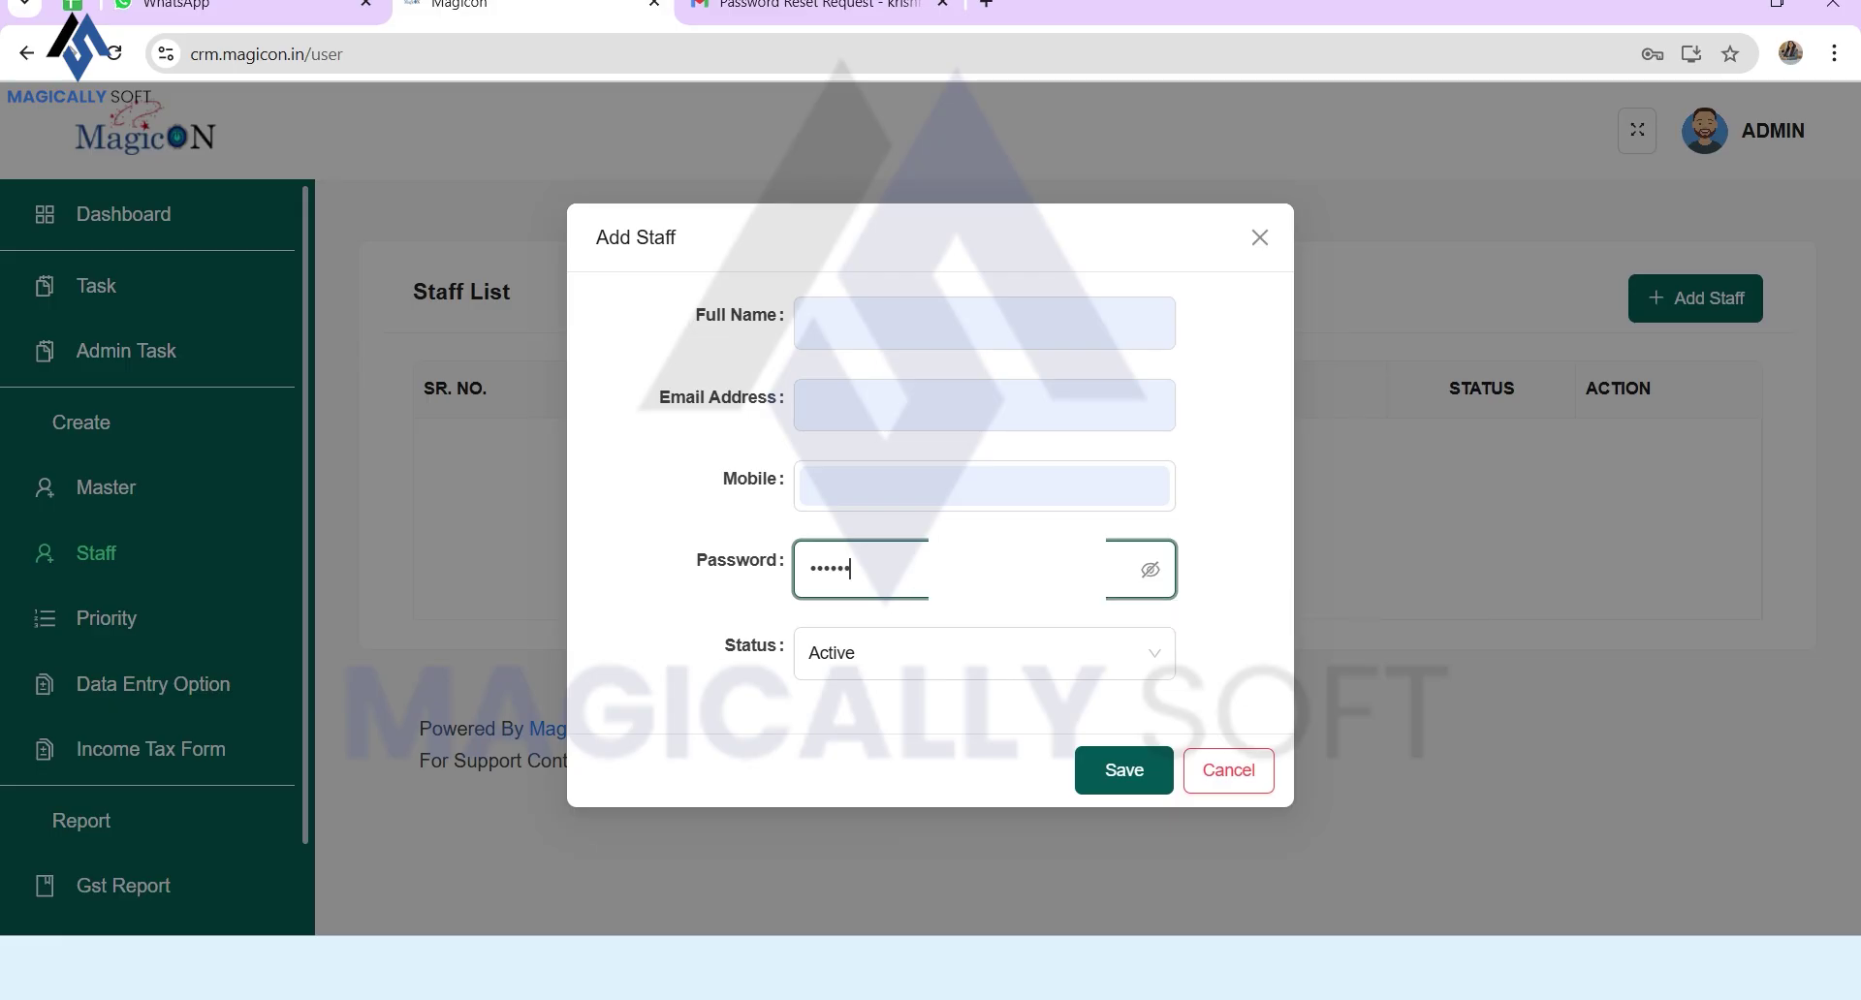
pyautogui.press('BackSpace')
pyautogui.press('BackSpace')
pyautogui.press('BackSpace')
pyautogui.press('BackSpace')
pyautogui.press('BackSpace')
pyautogui.write('123456')
pyautogui.press('Return')
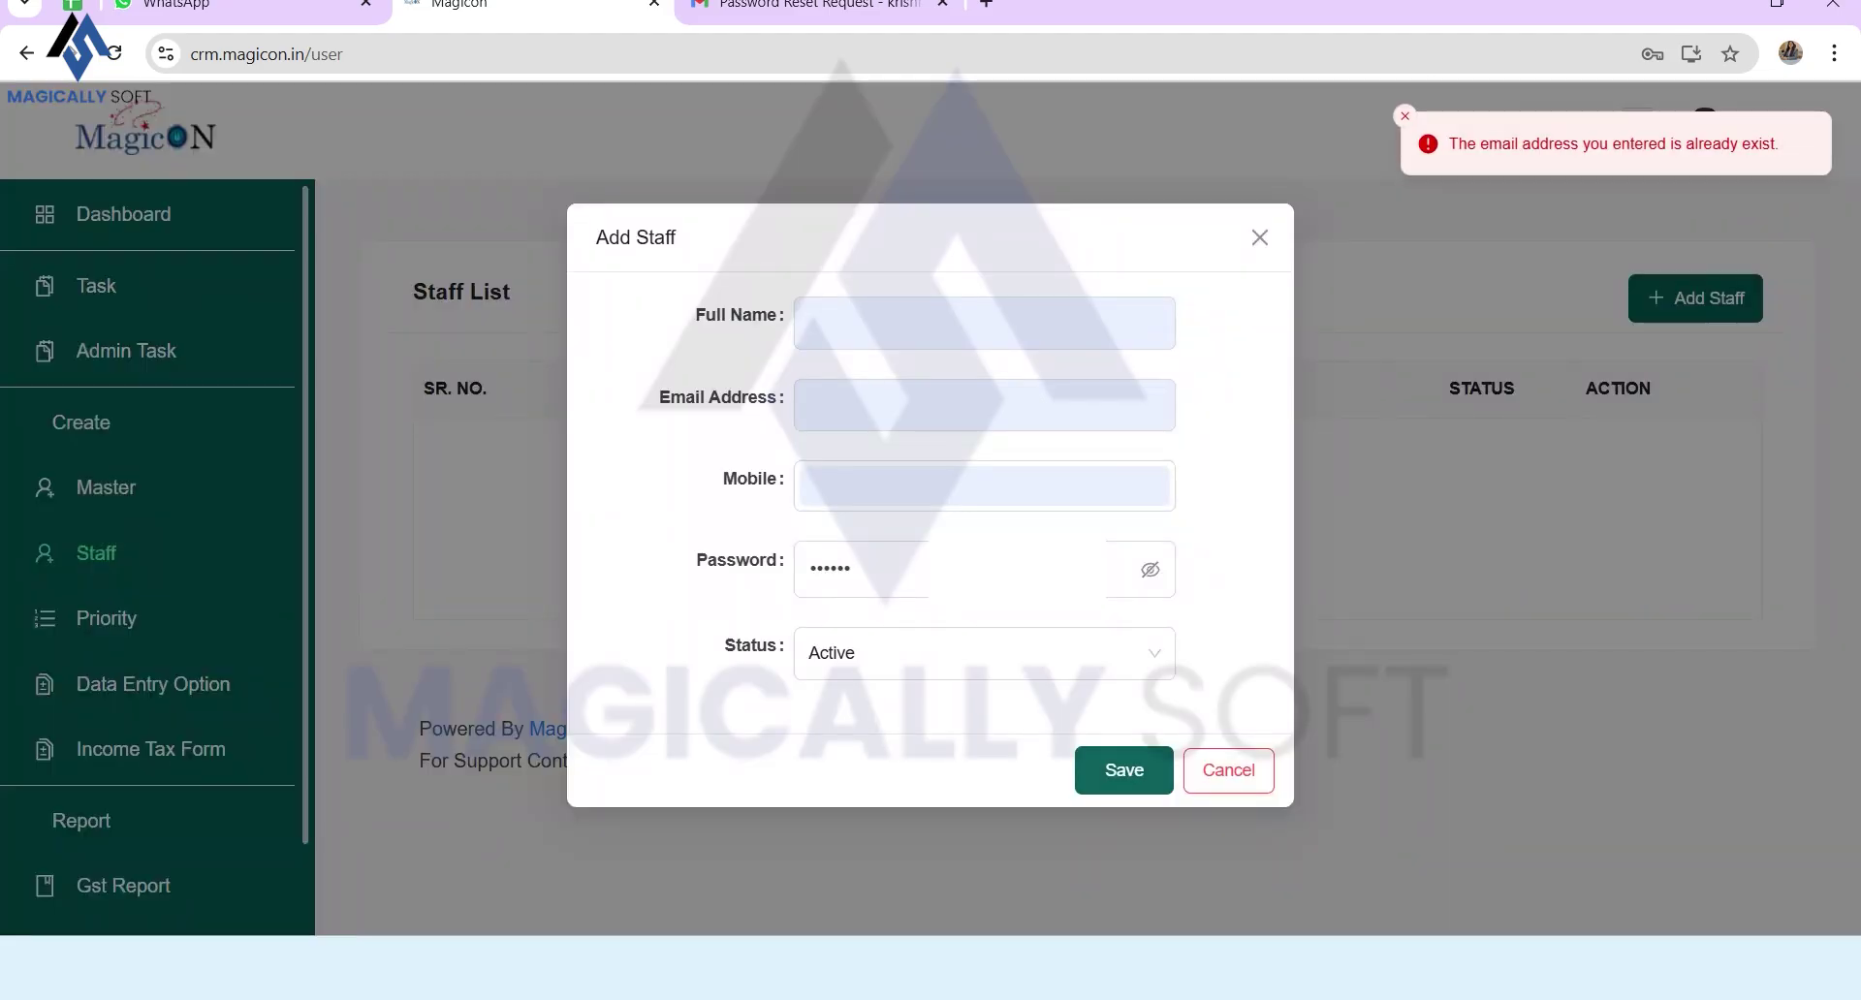
# Step: Correct the duplicate e-mail, save the staff member, and open the Master list
pyautogui.click(985, 405)
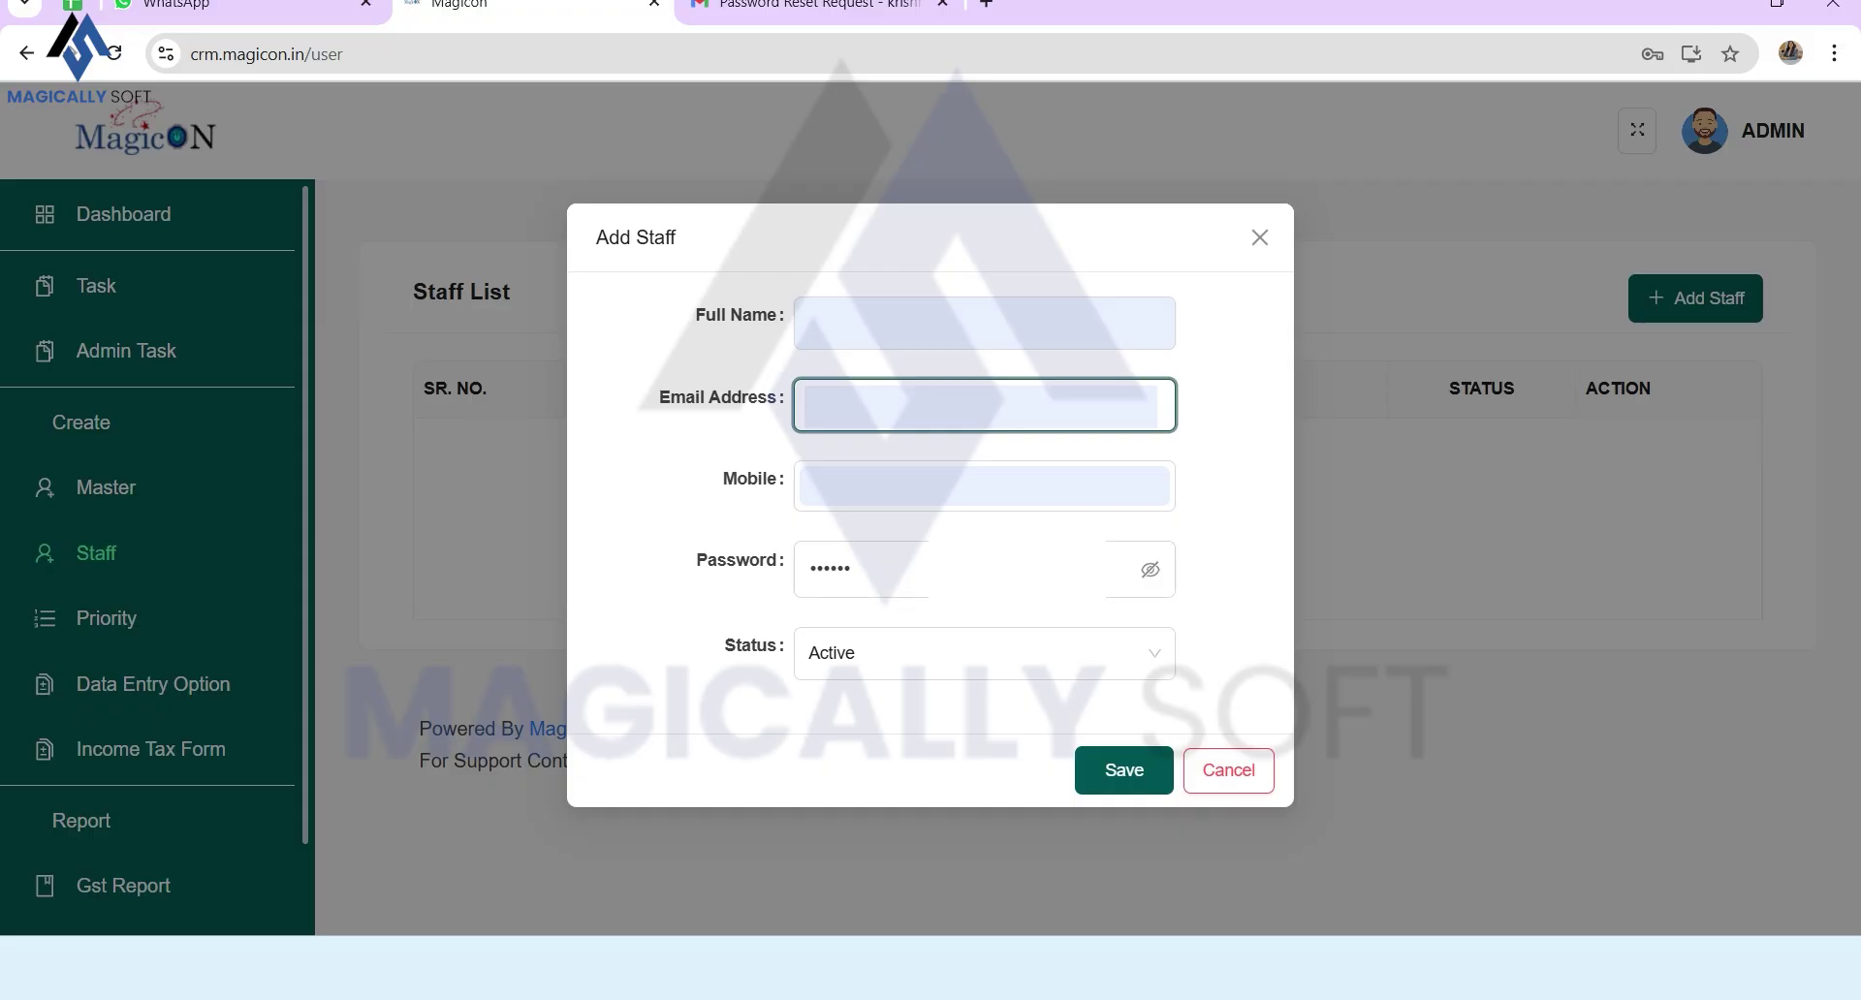
pyautogui.click(1124, 771)
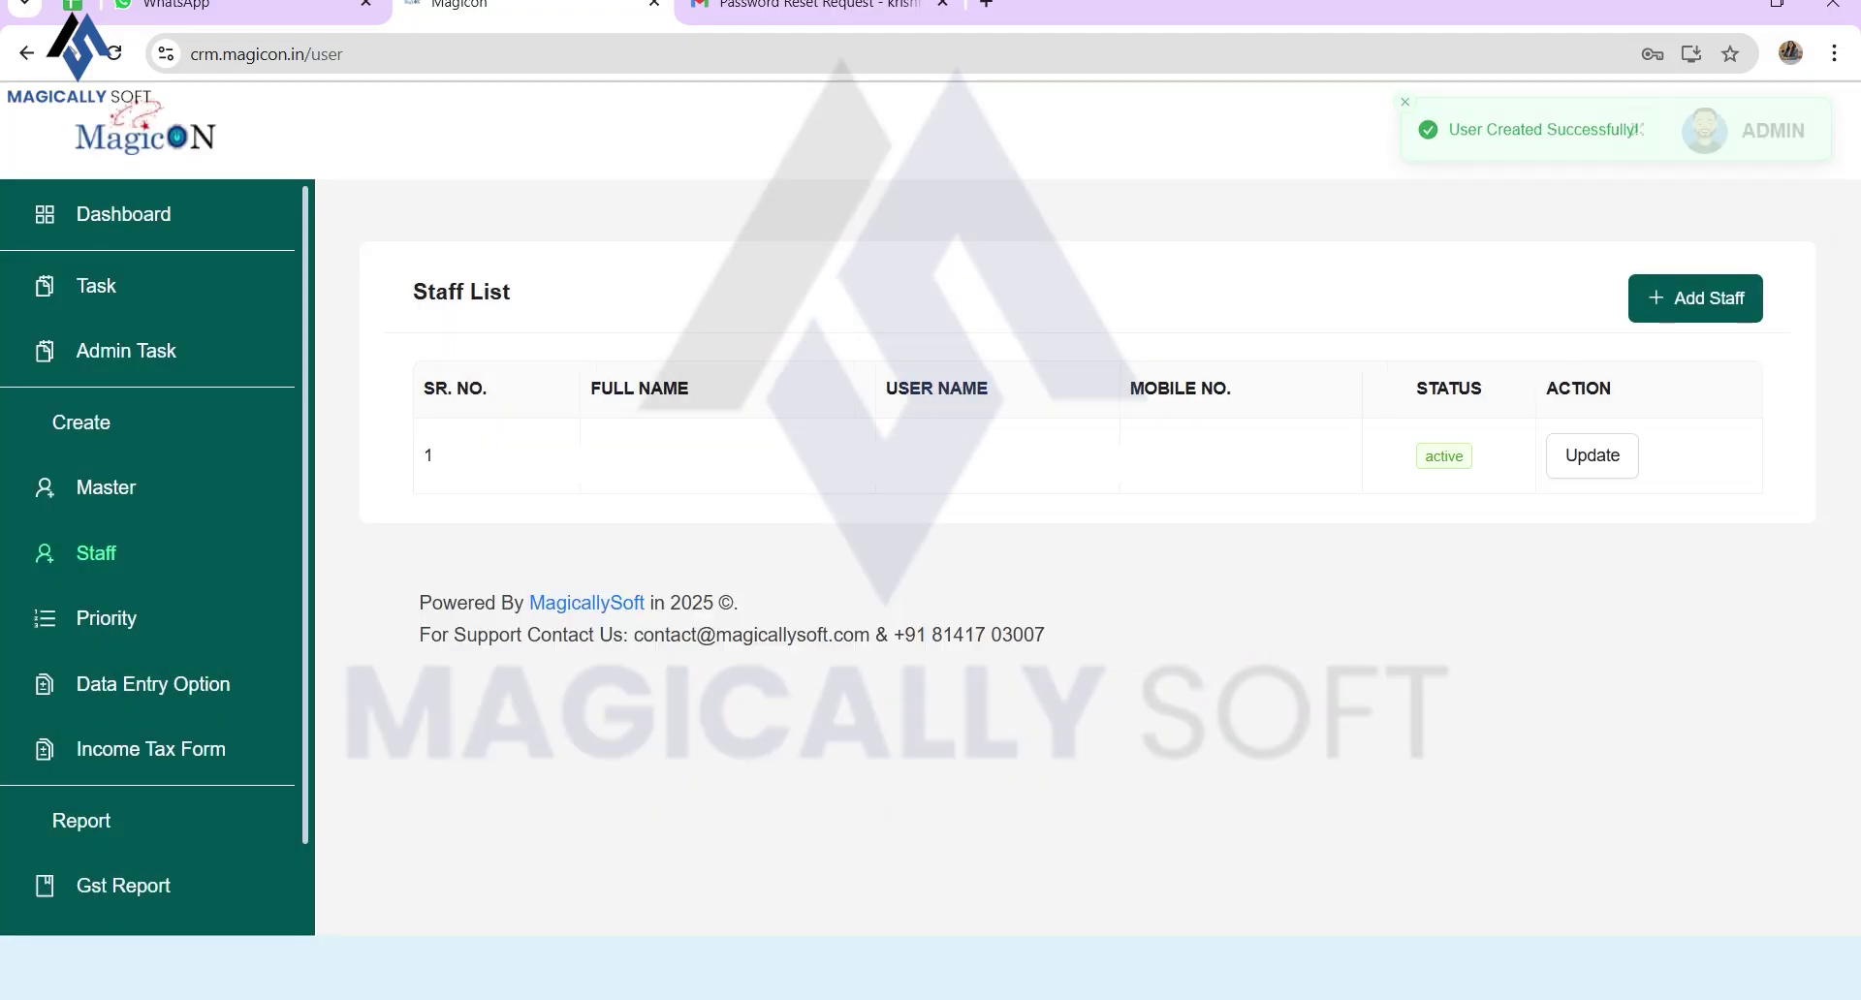
pyautogui.click(105, 487)
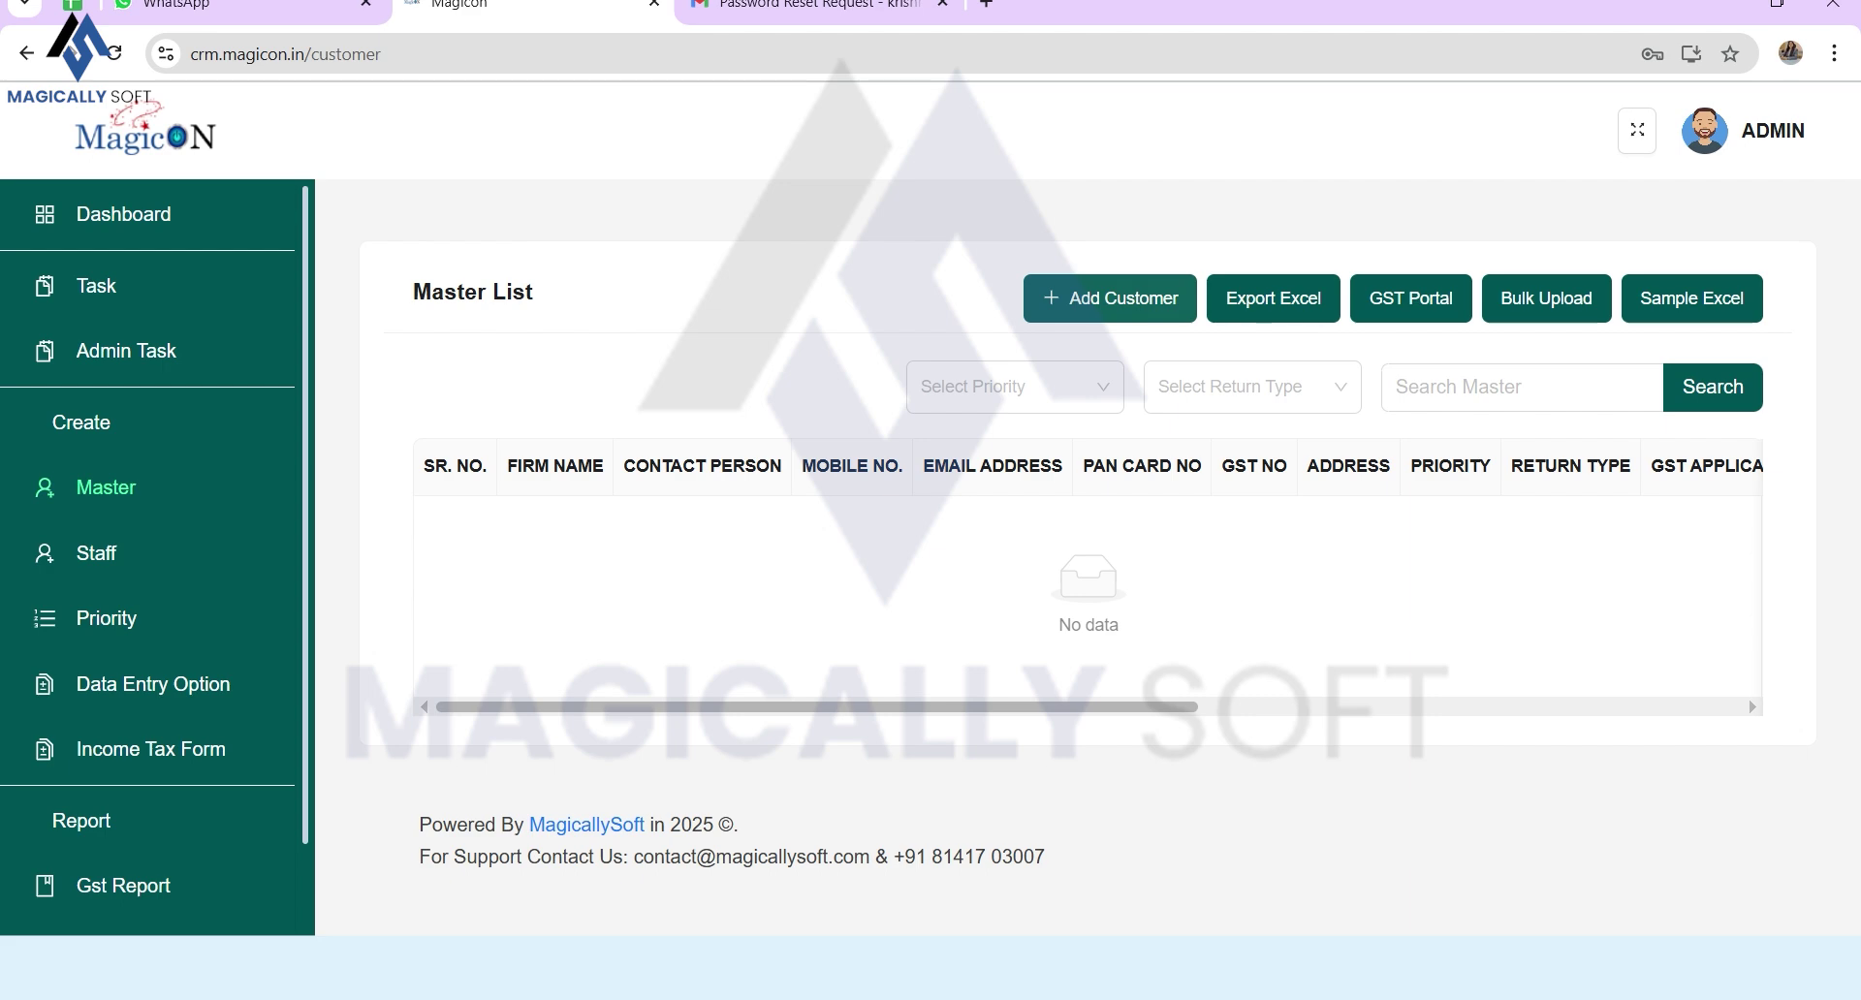
# Step: Open Customer Detail Add and enter the firm name, contact person and GST number
pyautogui.click(1110, 298)
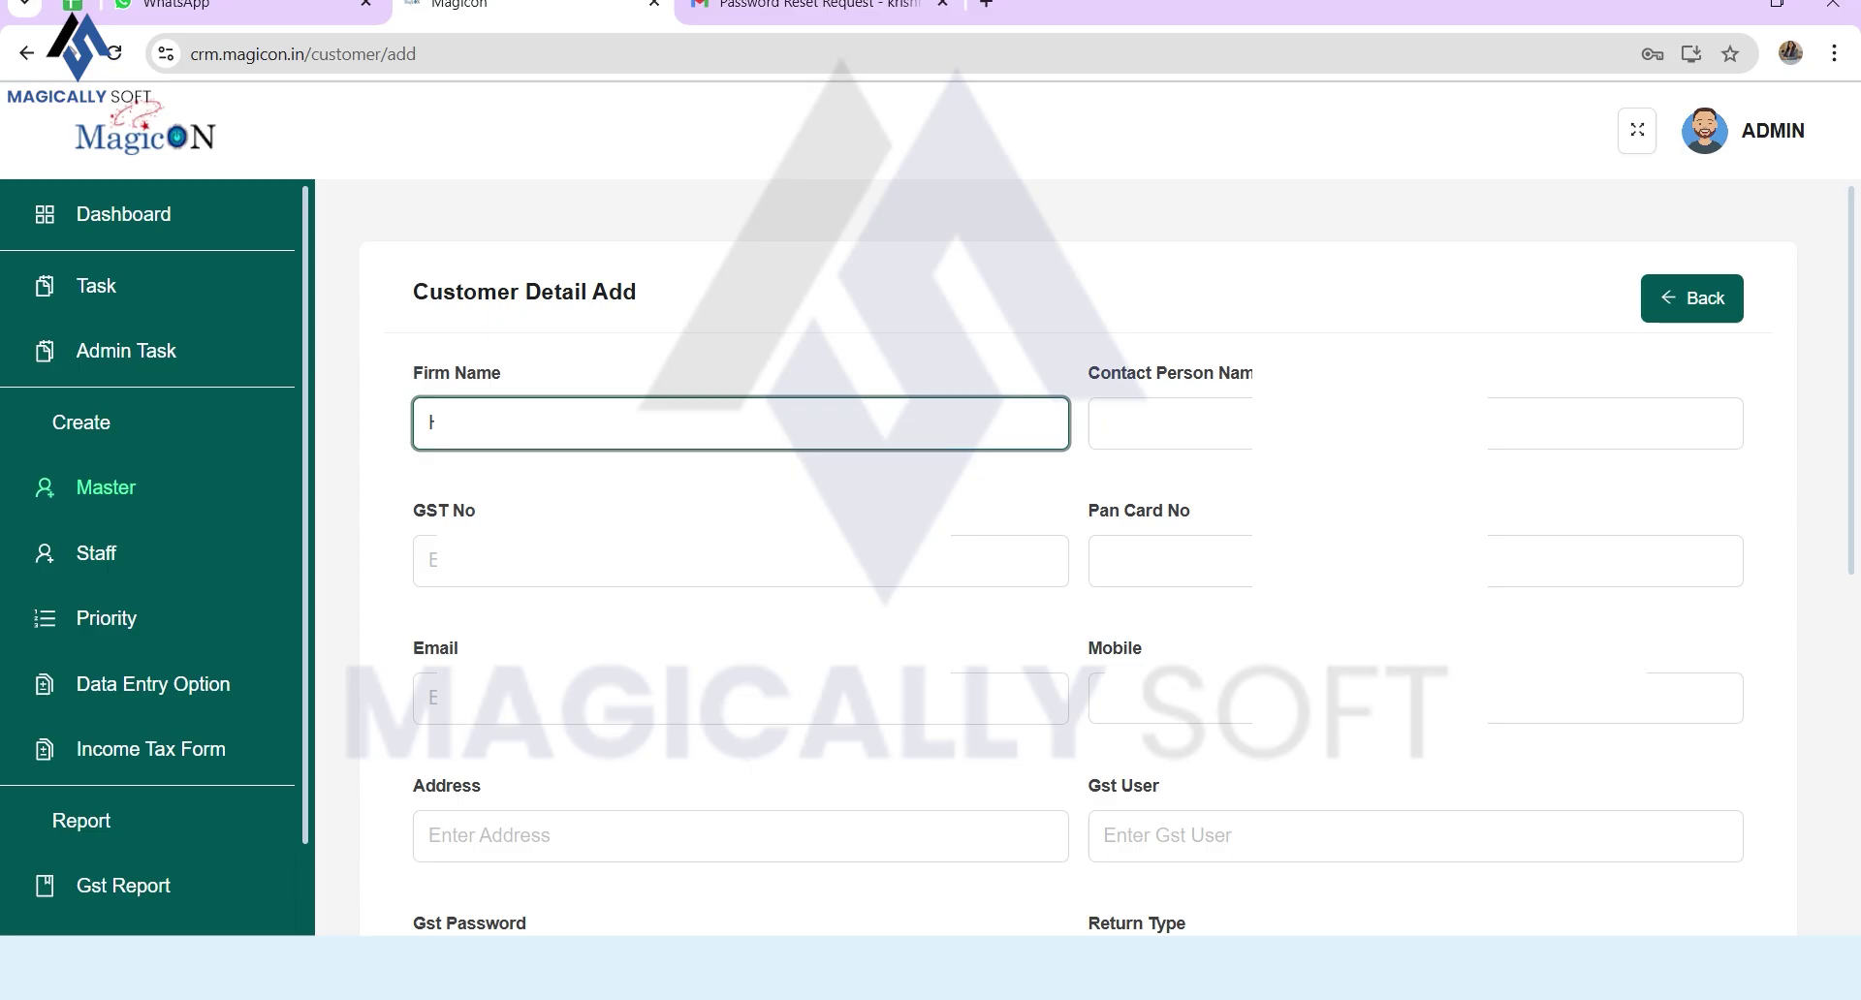
pyautogui.press('Tab')
pyautogui.press('Escape')
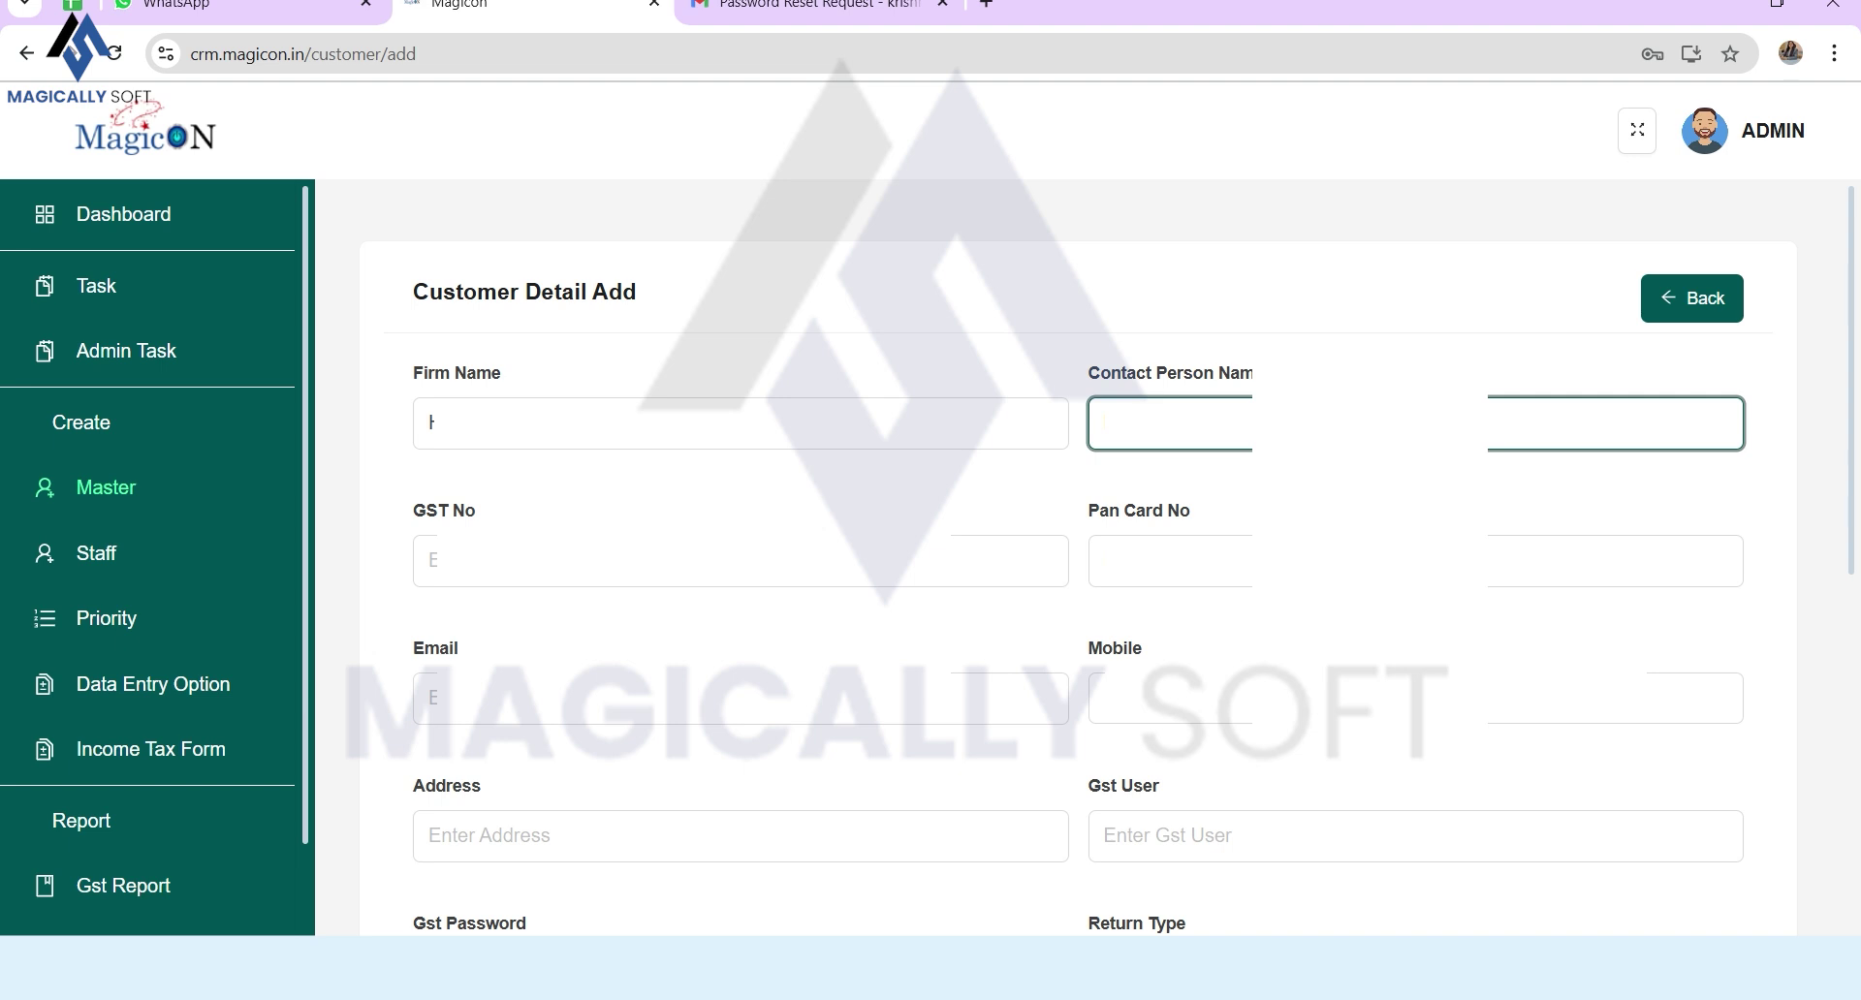
pyautogui.press('Tab')
pyautogui.write('4')
pyautogui.press('BackSpace')
pyautogui.write('2')
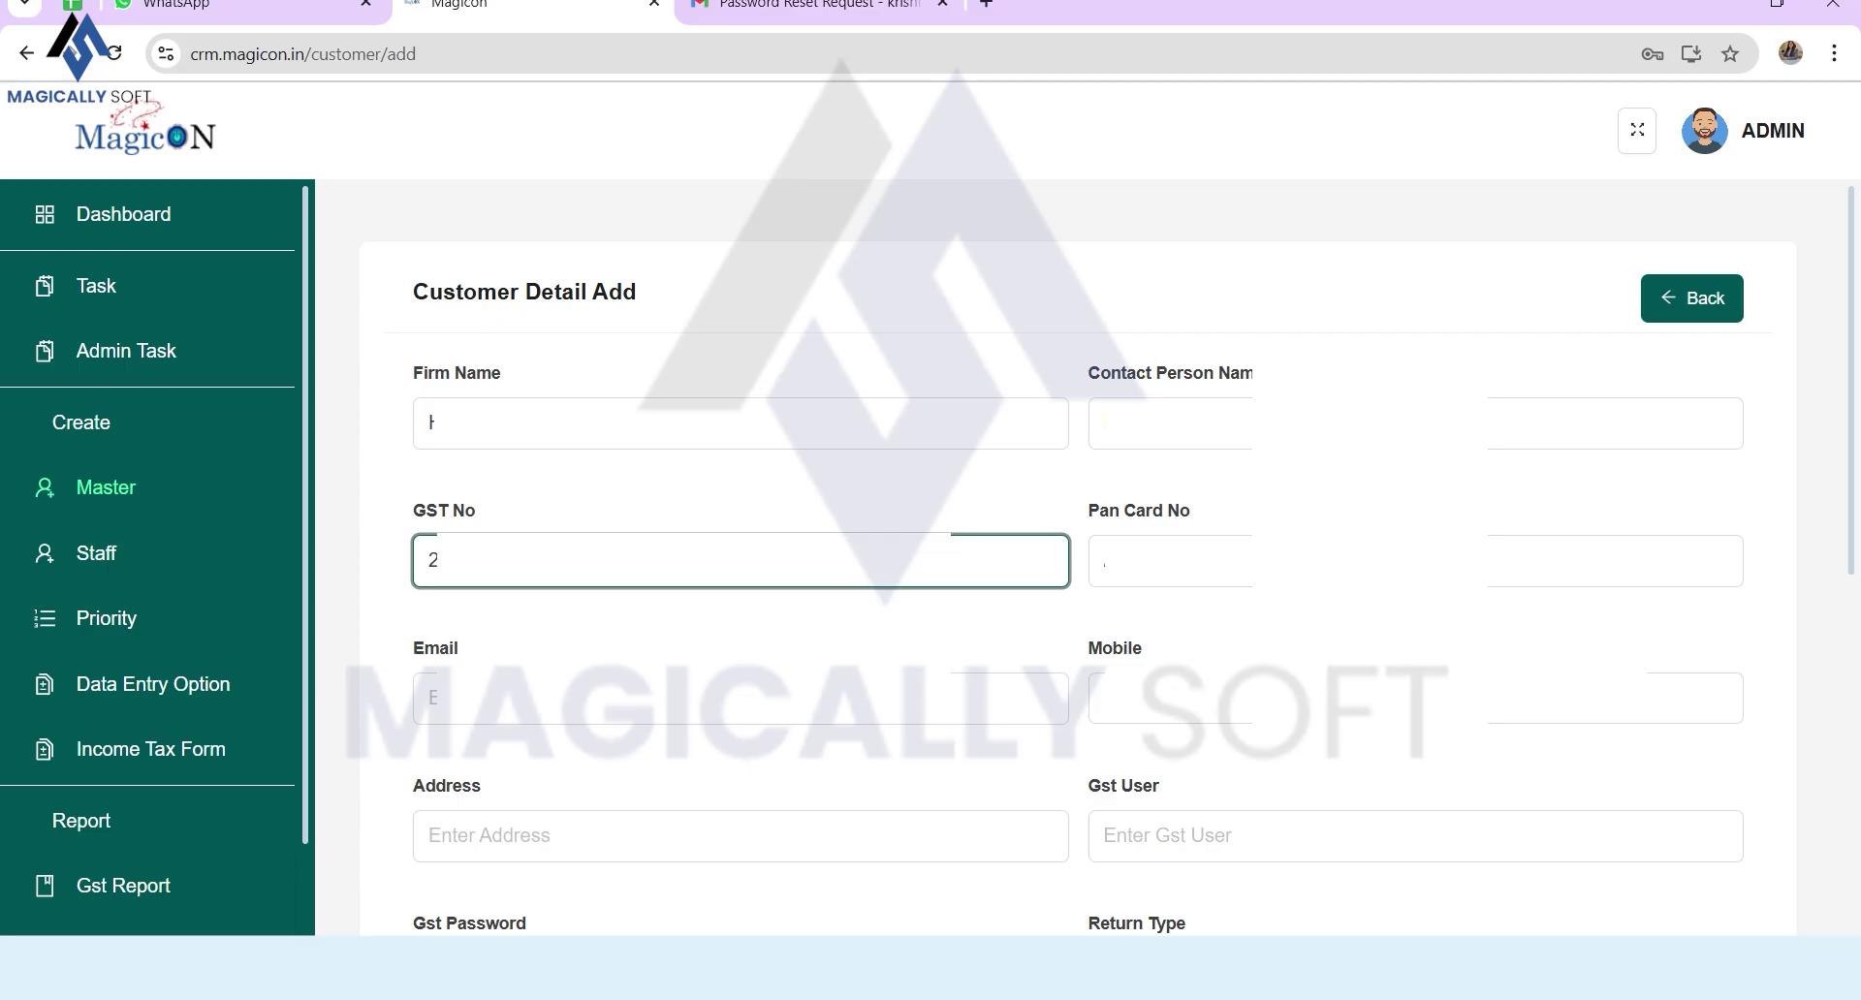
# Step: Enter the customer's e-mail and mobile number, and the address A-108, ABC Arcade
pyautogui.click(740, 698)
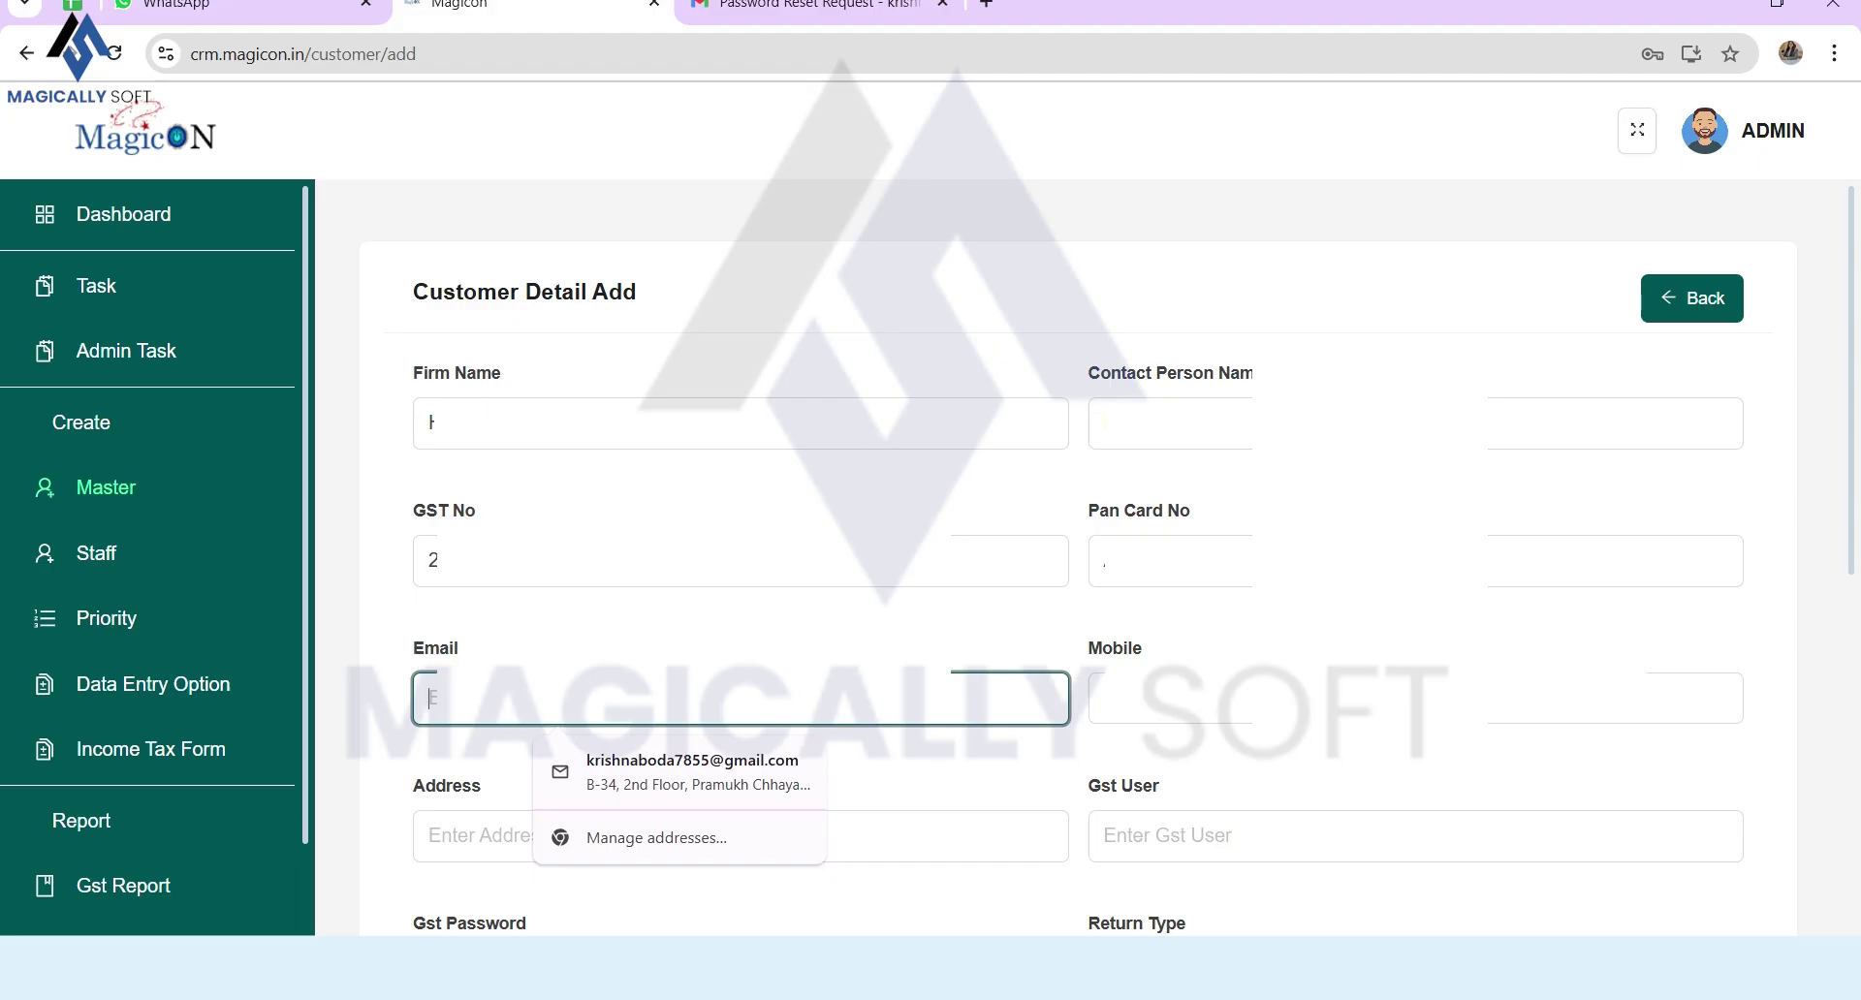
pyautogui.write('h')
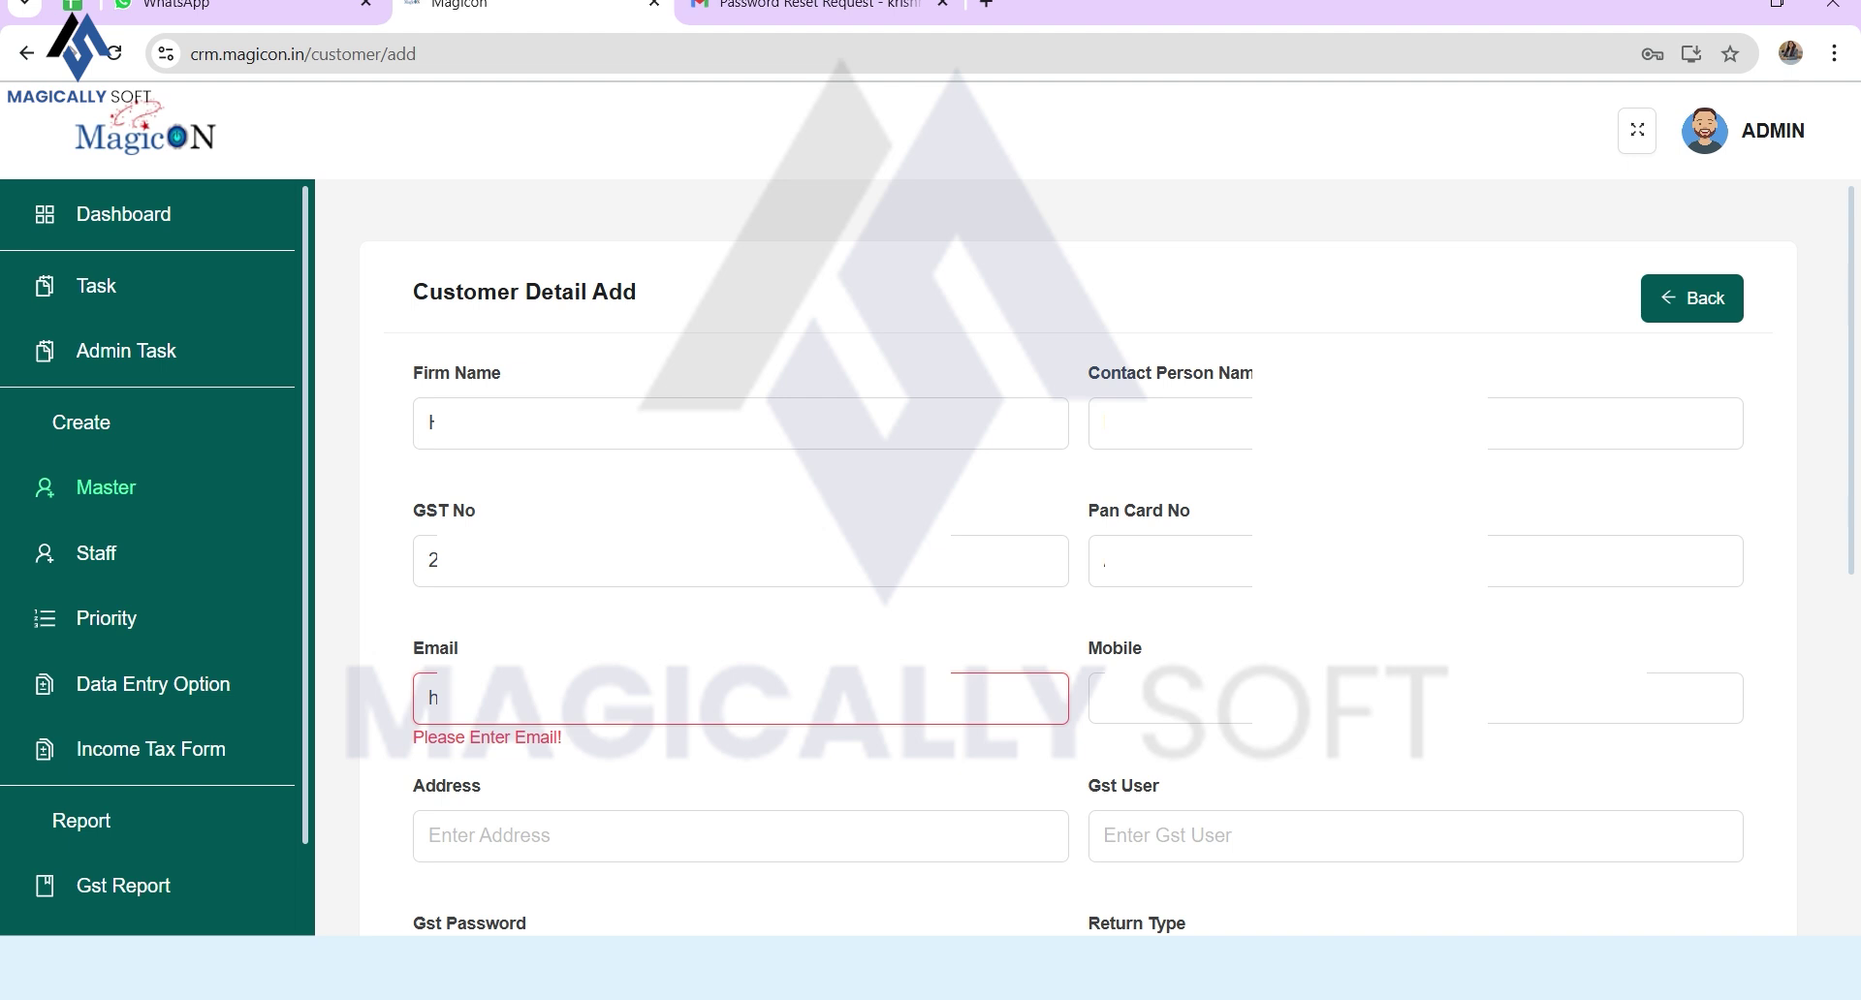
pyautogui.click(581, 698)
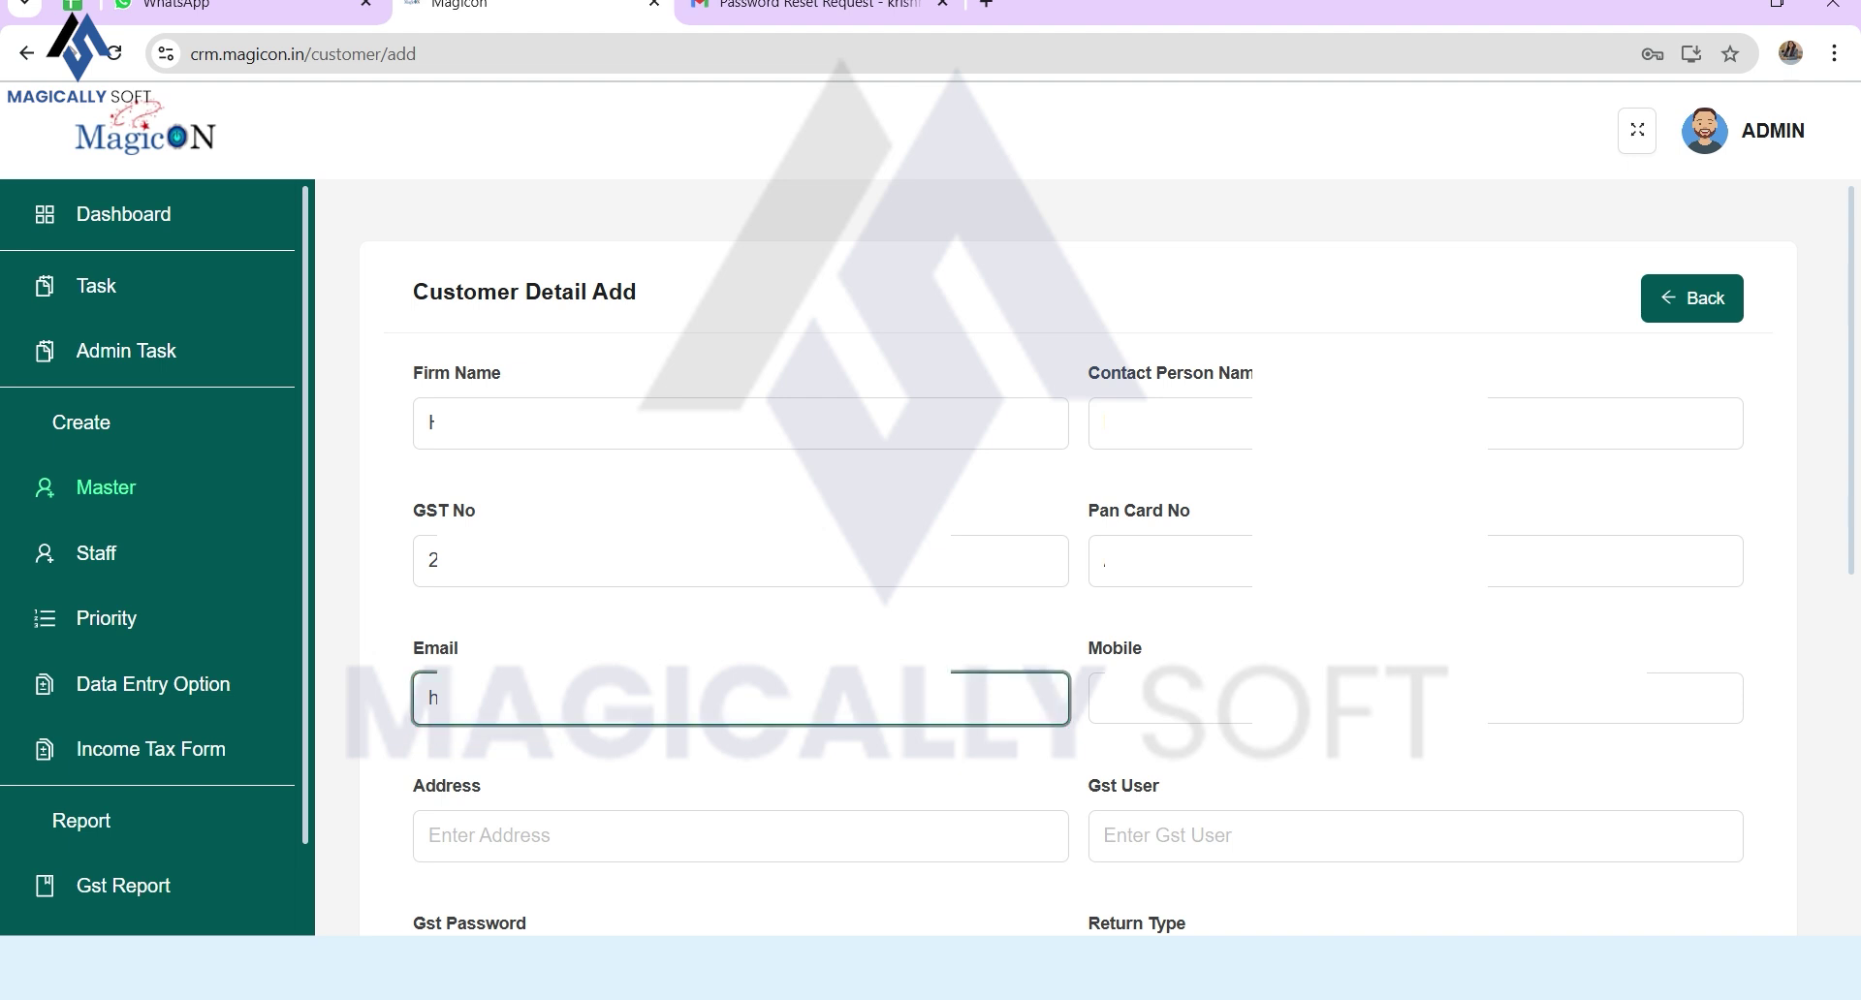
pyautogui.click(1163, 698)
pyautogui.write('98')
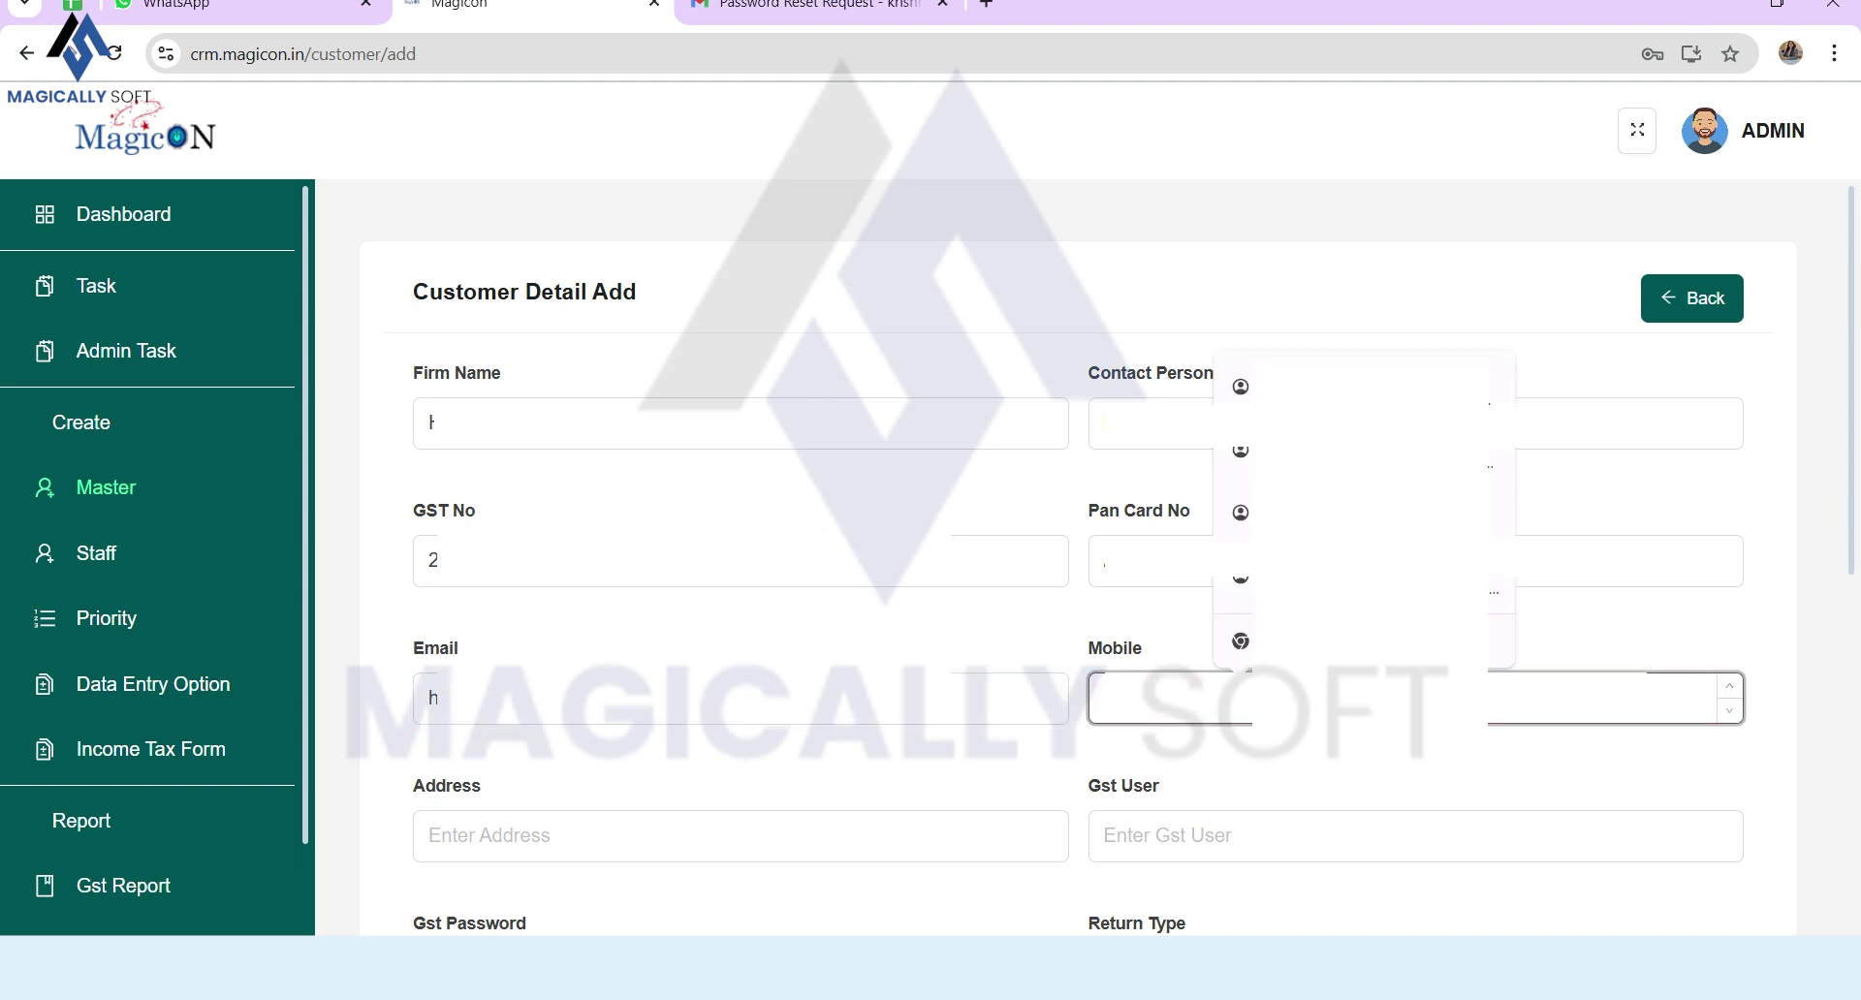
pyautogui.write('0')
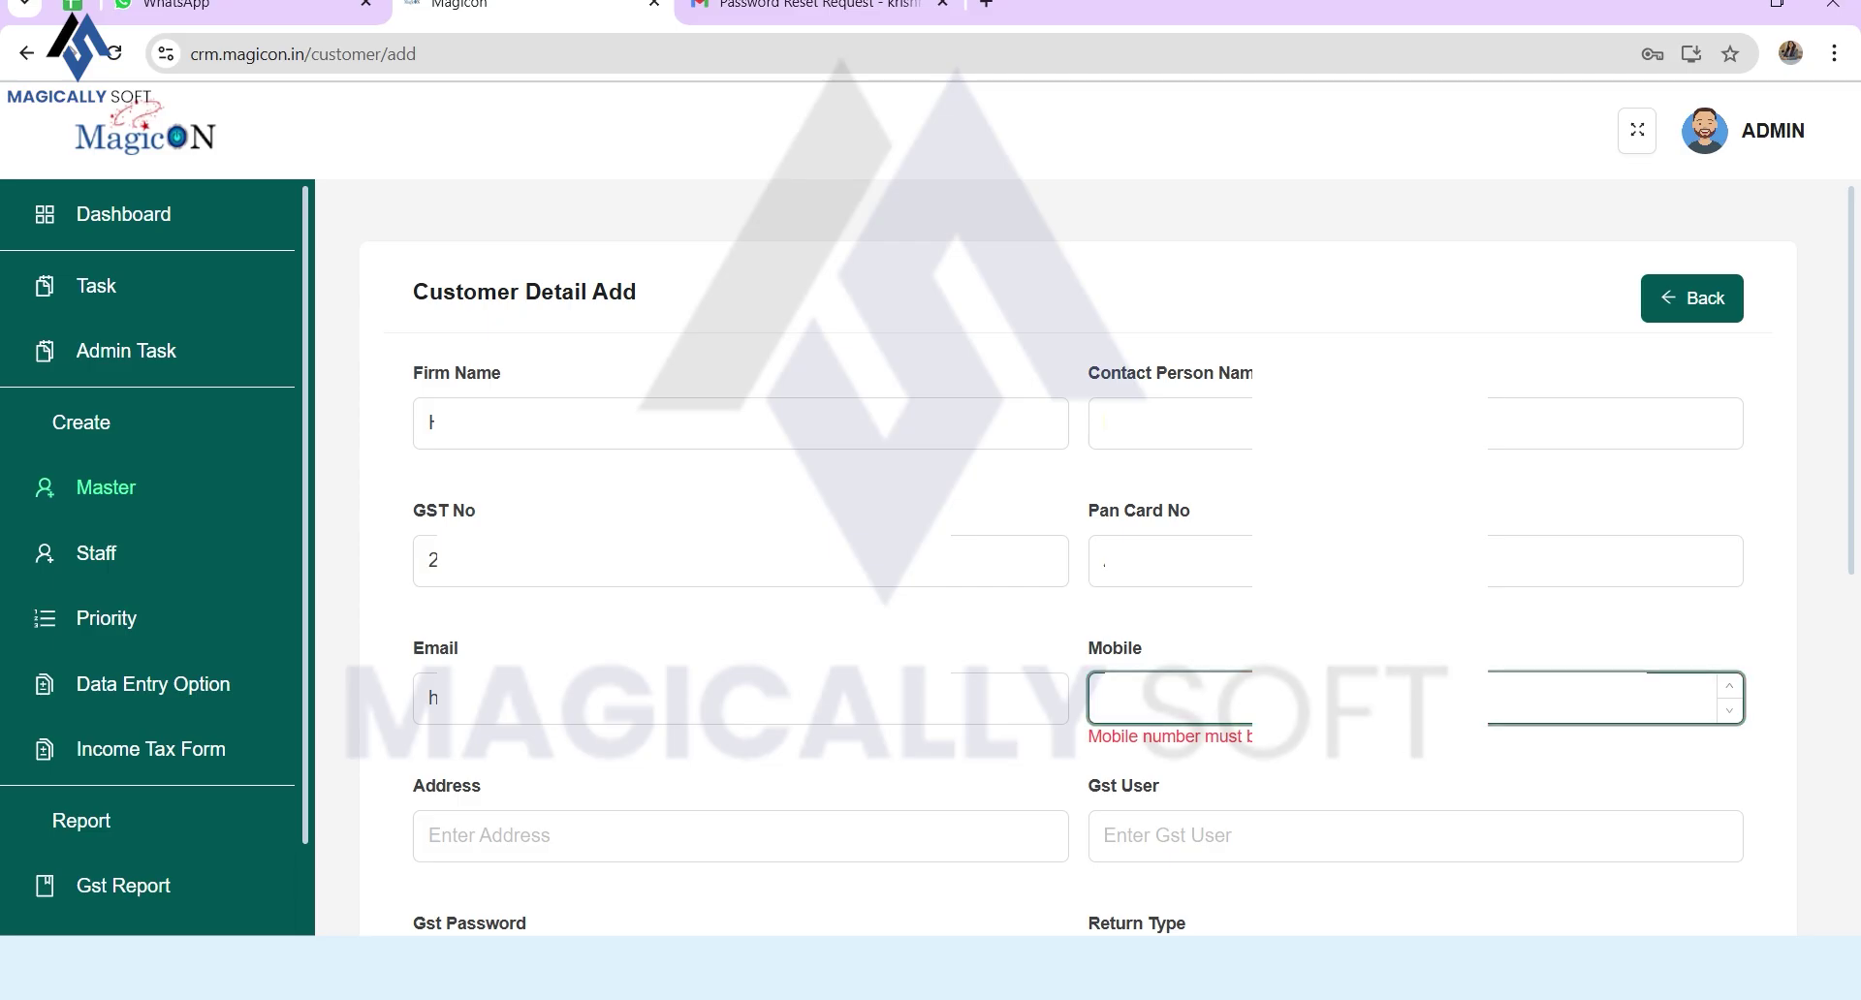
pyautogui.click(581, 835)
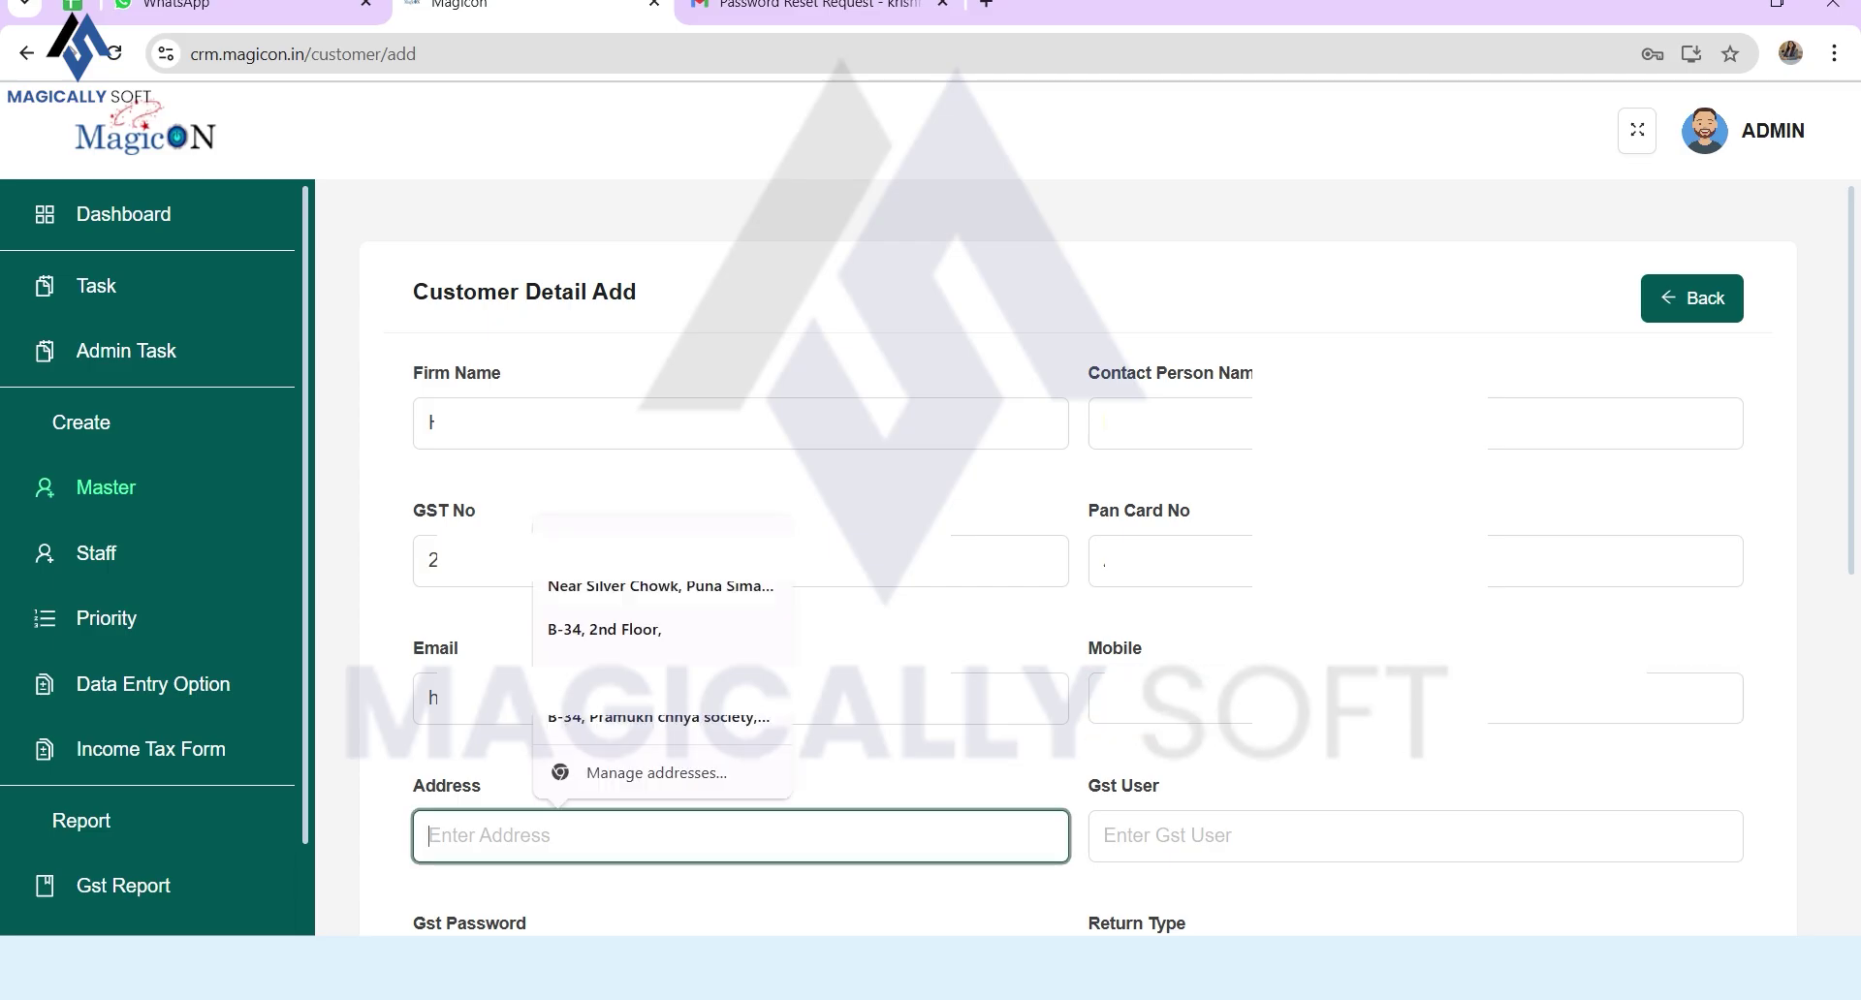
pyautogui.write('A-')
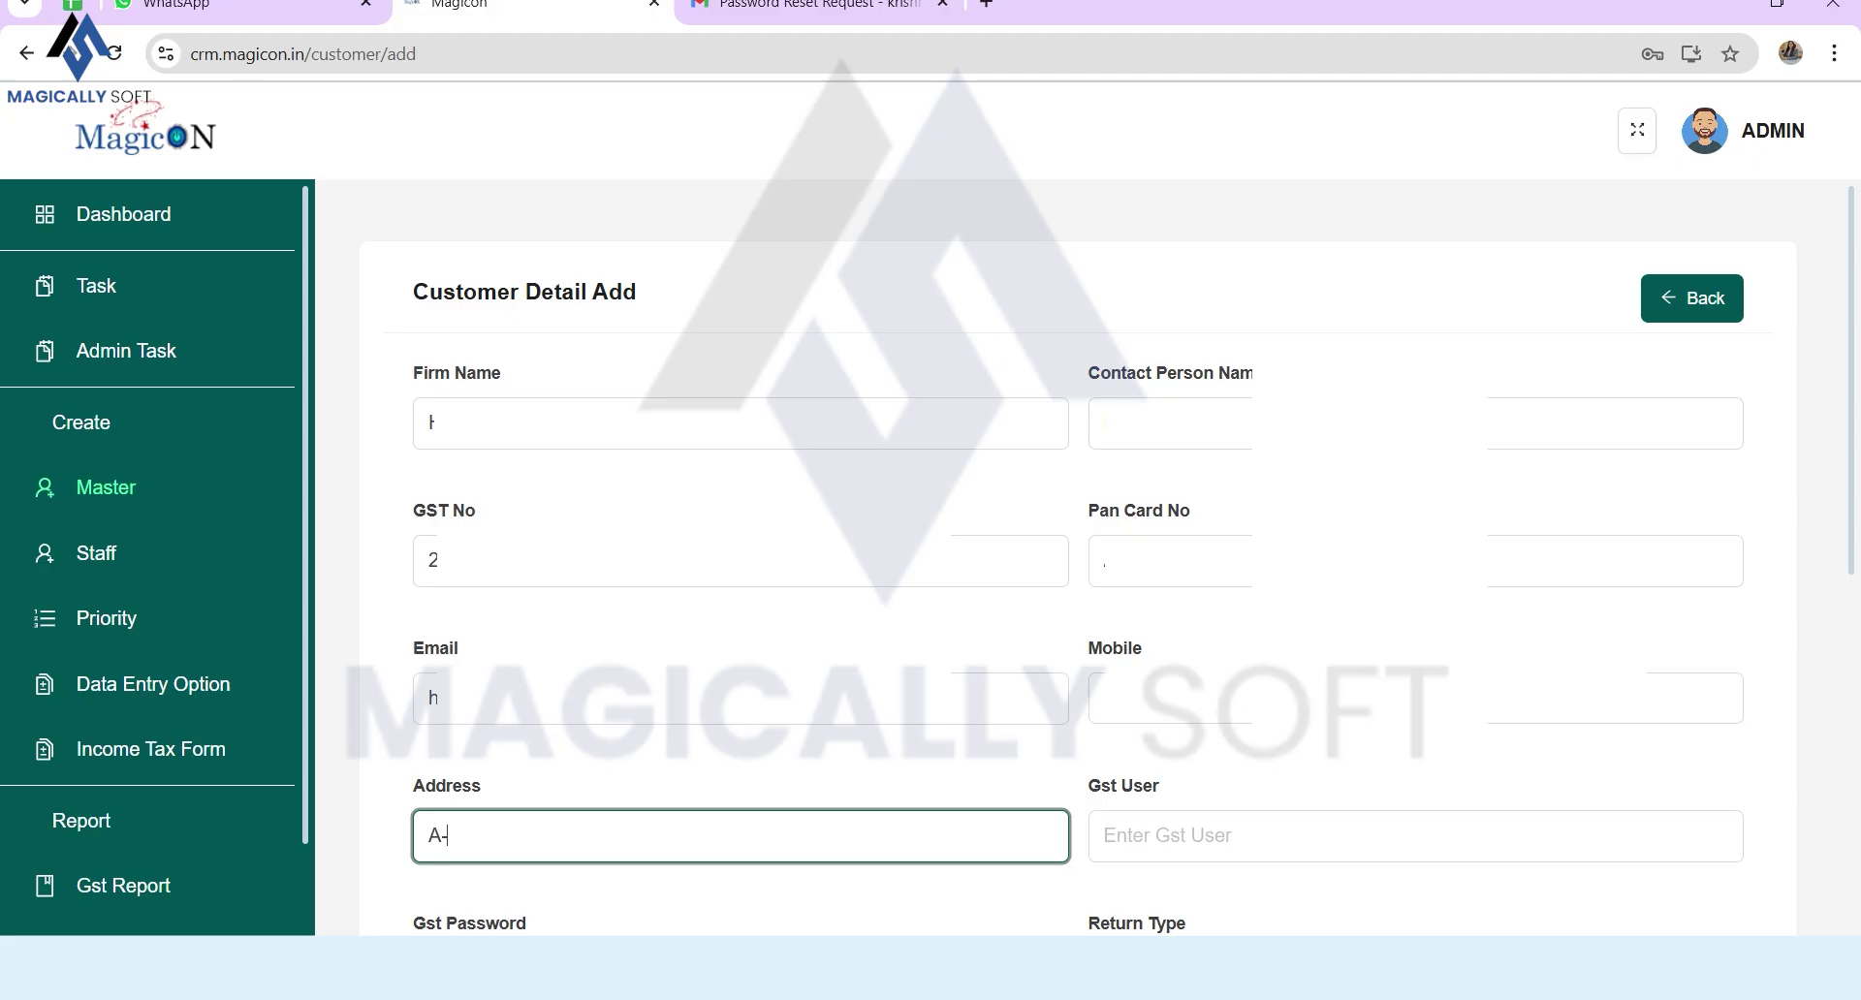
pyautogui.write('108, ABC Arcade')
# Step: Set the customer's Return Type to Monthly and Priority to High
pyautogui.click(1105, 836)
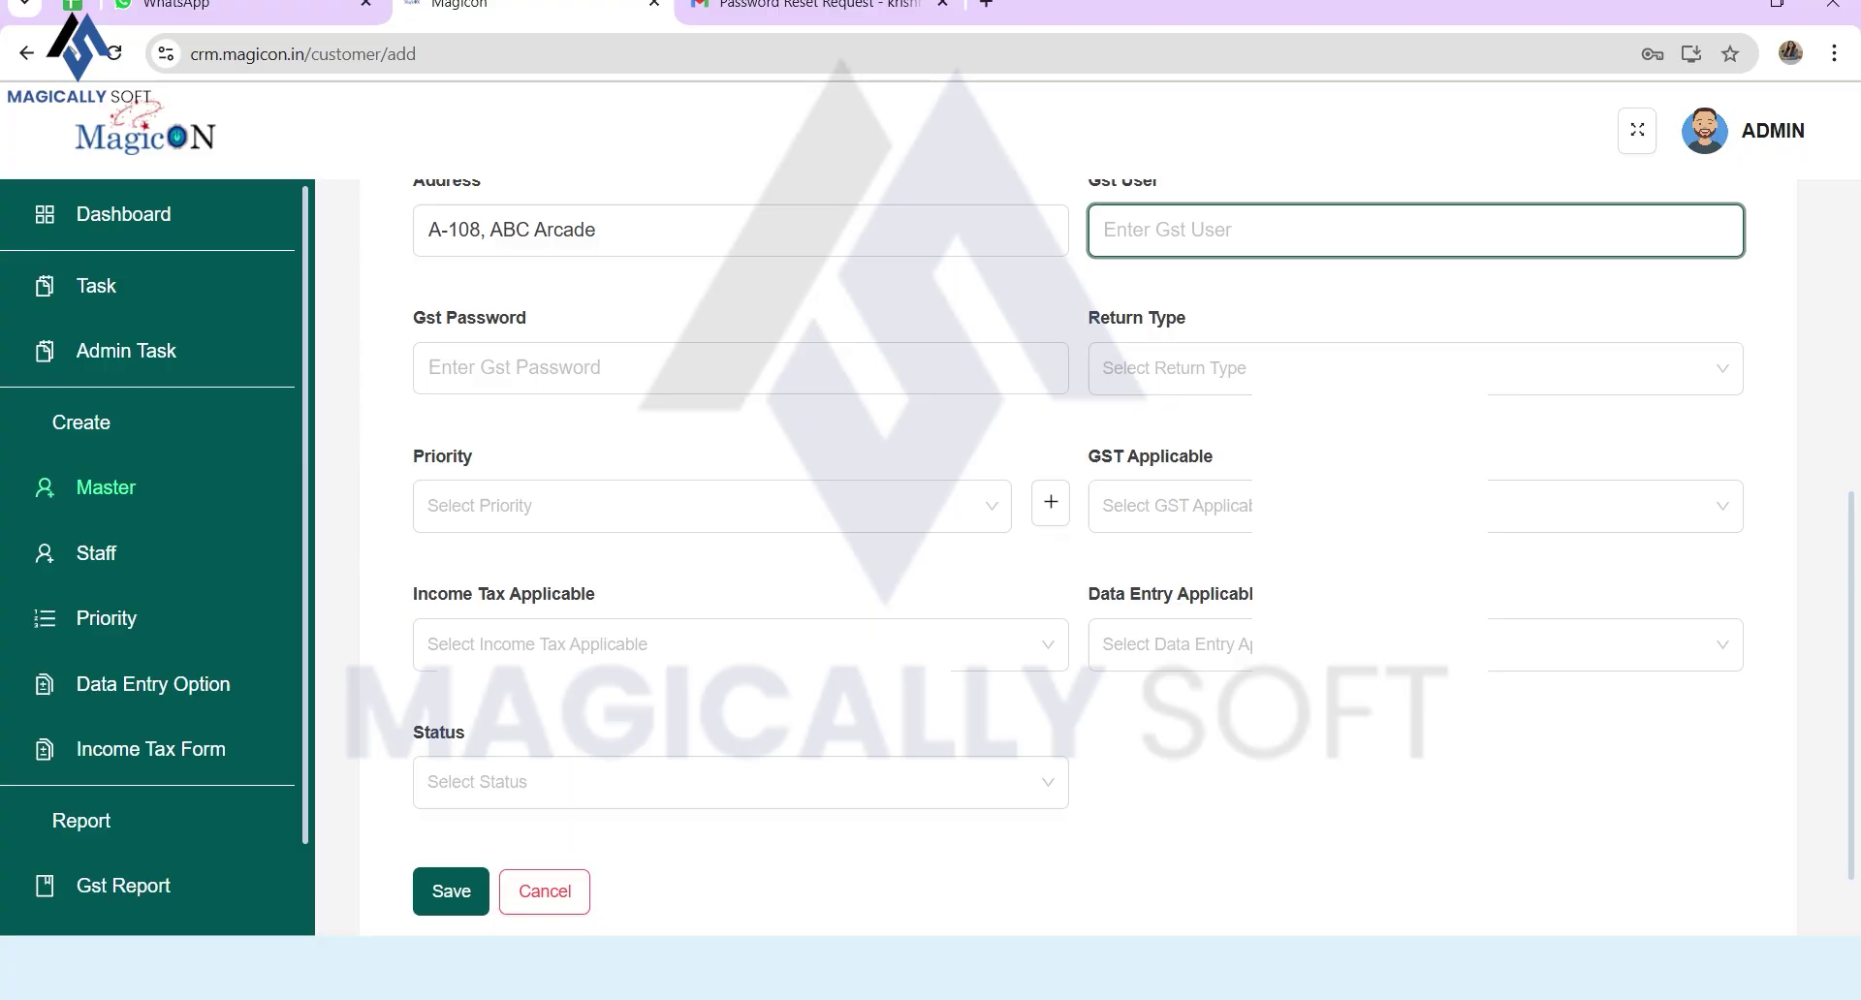
pyautogui.press('Tab')
pyautogui.press('Tab')
pyautogui.press('Down')
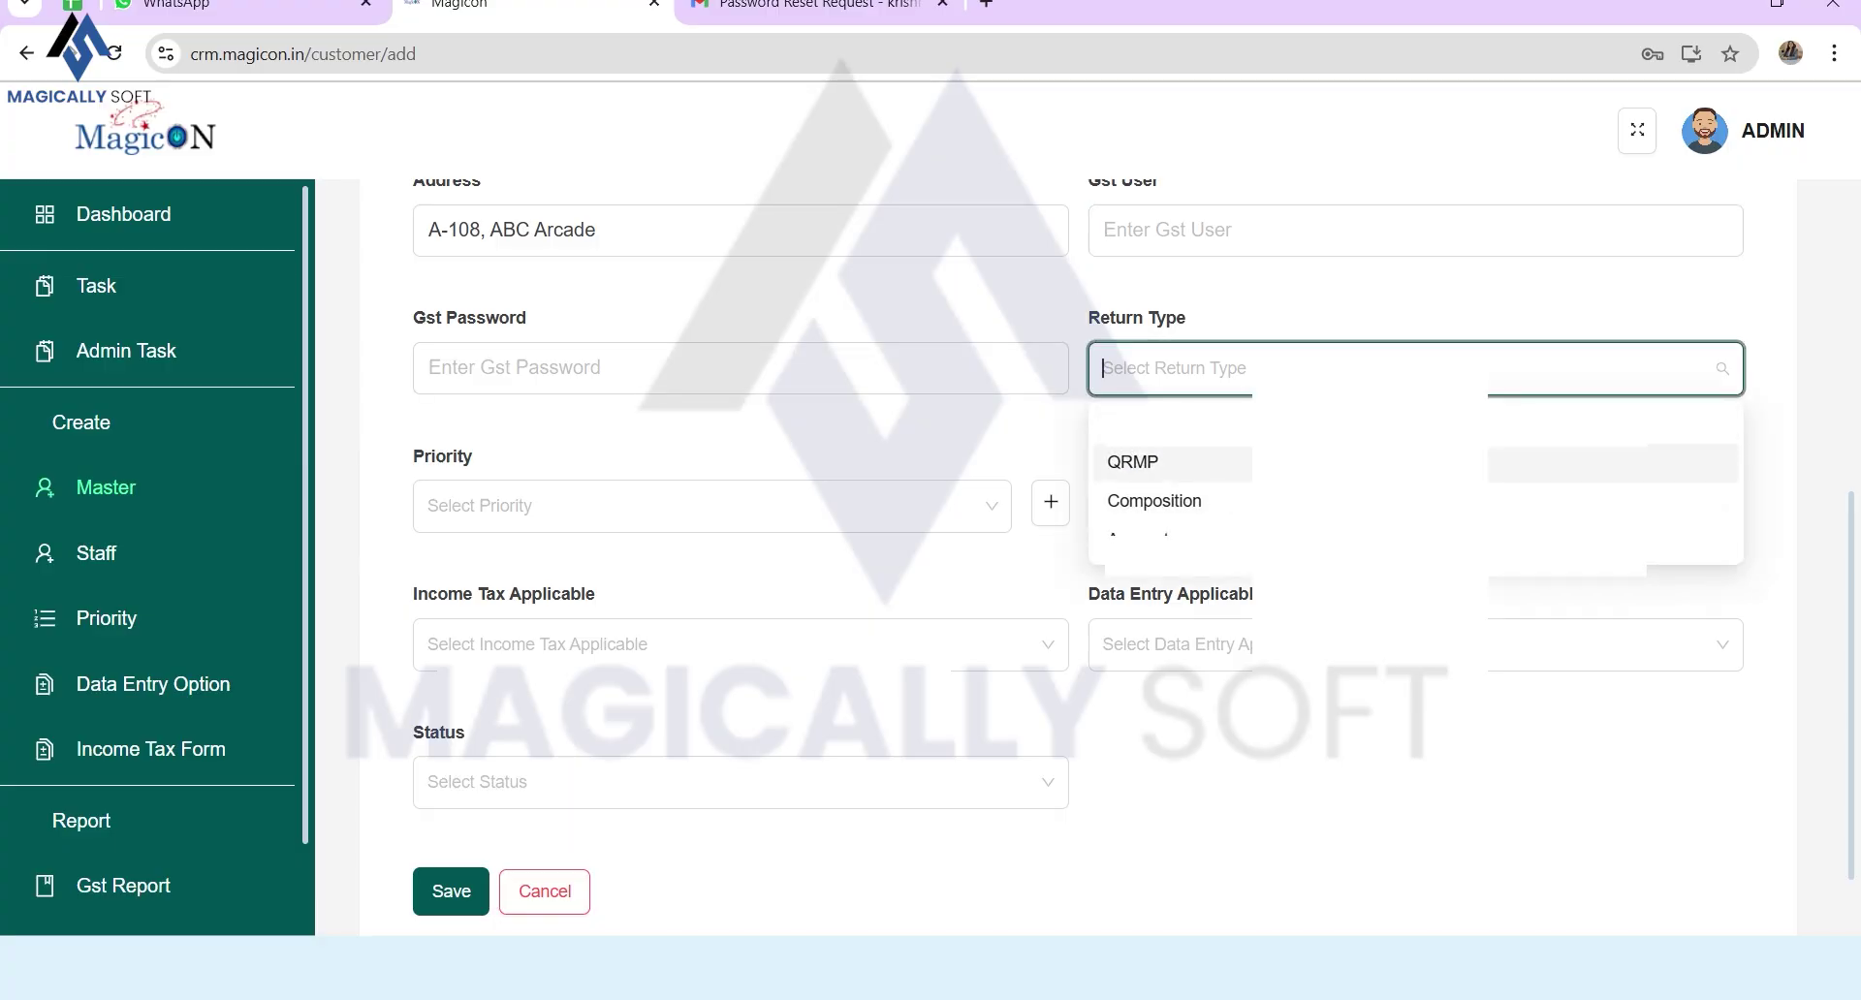
pyautogui.press('Return')
pyautogui.press('Tab')
pyautogui.press('Down')
pyautogui.press('Up')
pyautogui.press('Return')
pyautogui.press('Tab')
pyautogui.press('Down')
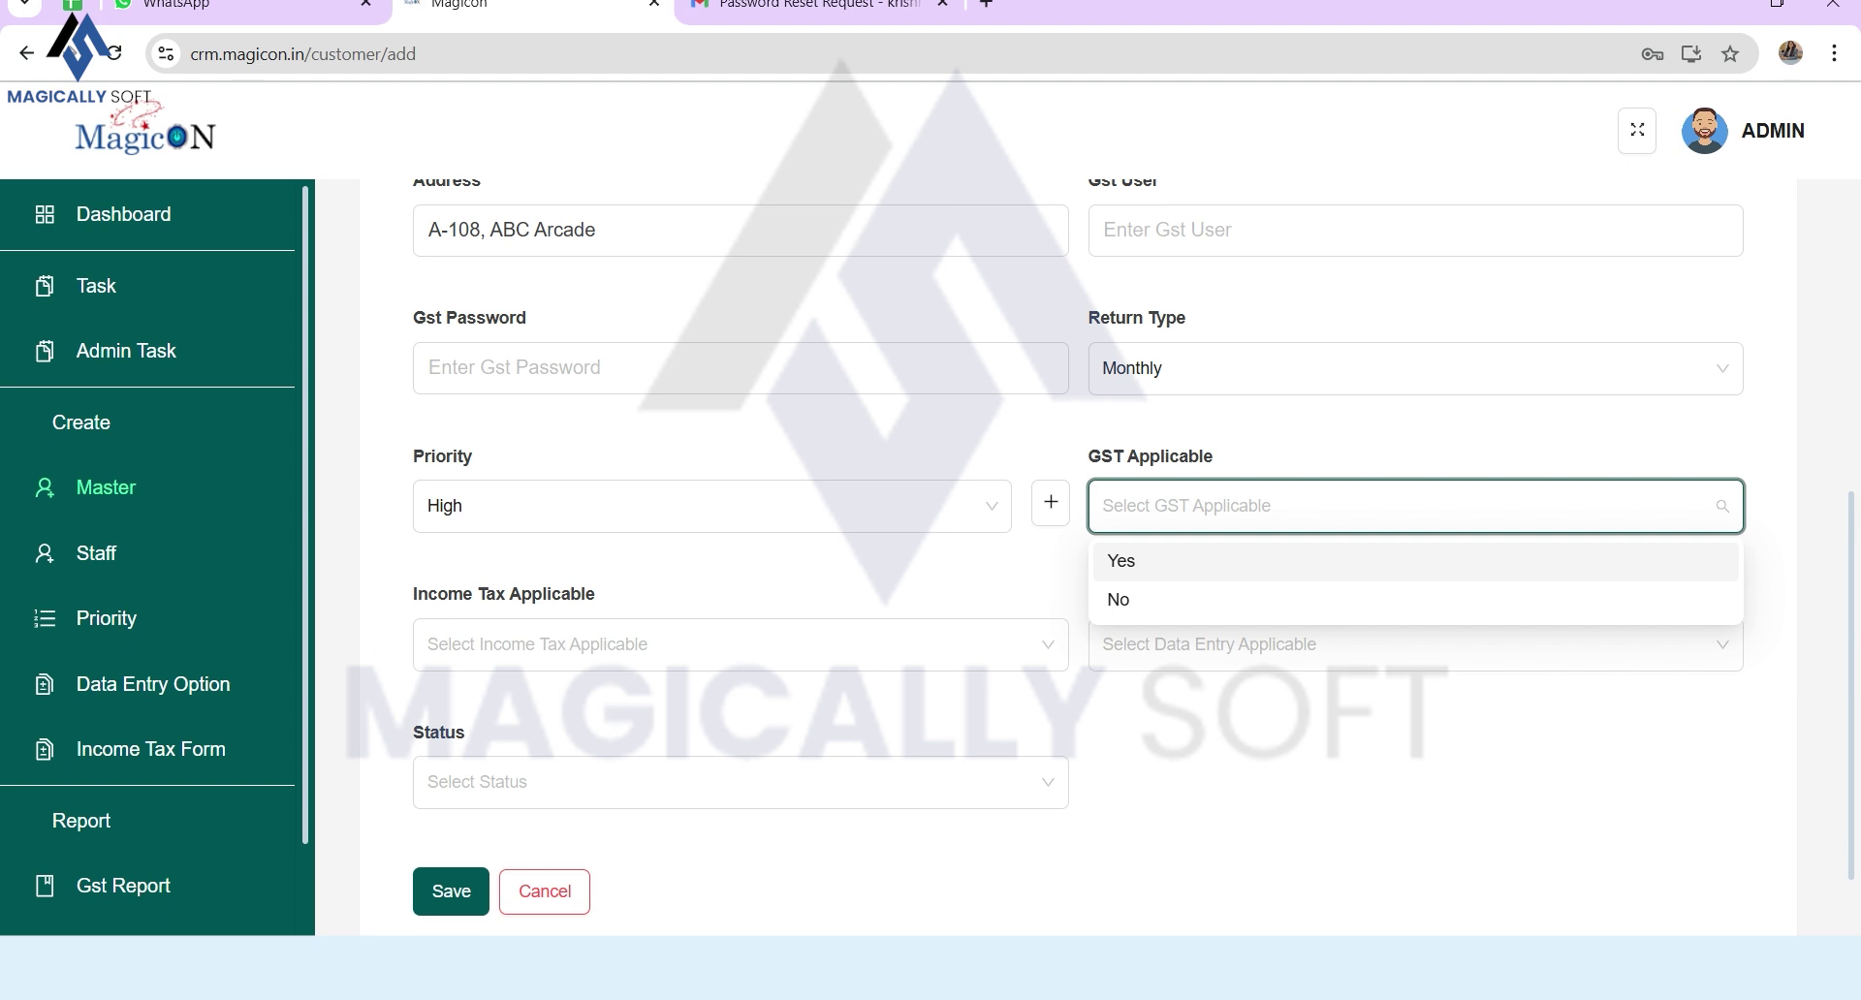
# Step: Mark GST and Income Tax as applicable for the customer
pyautogui.press('Return')
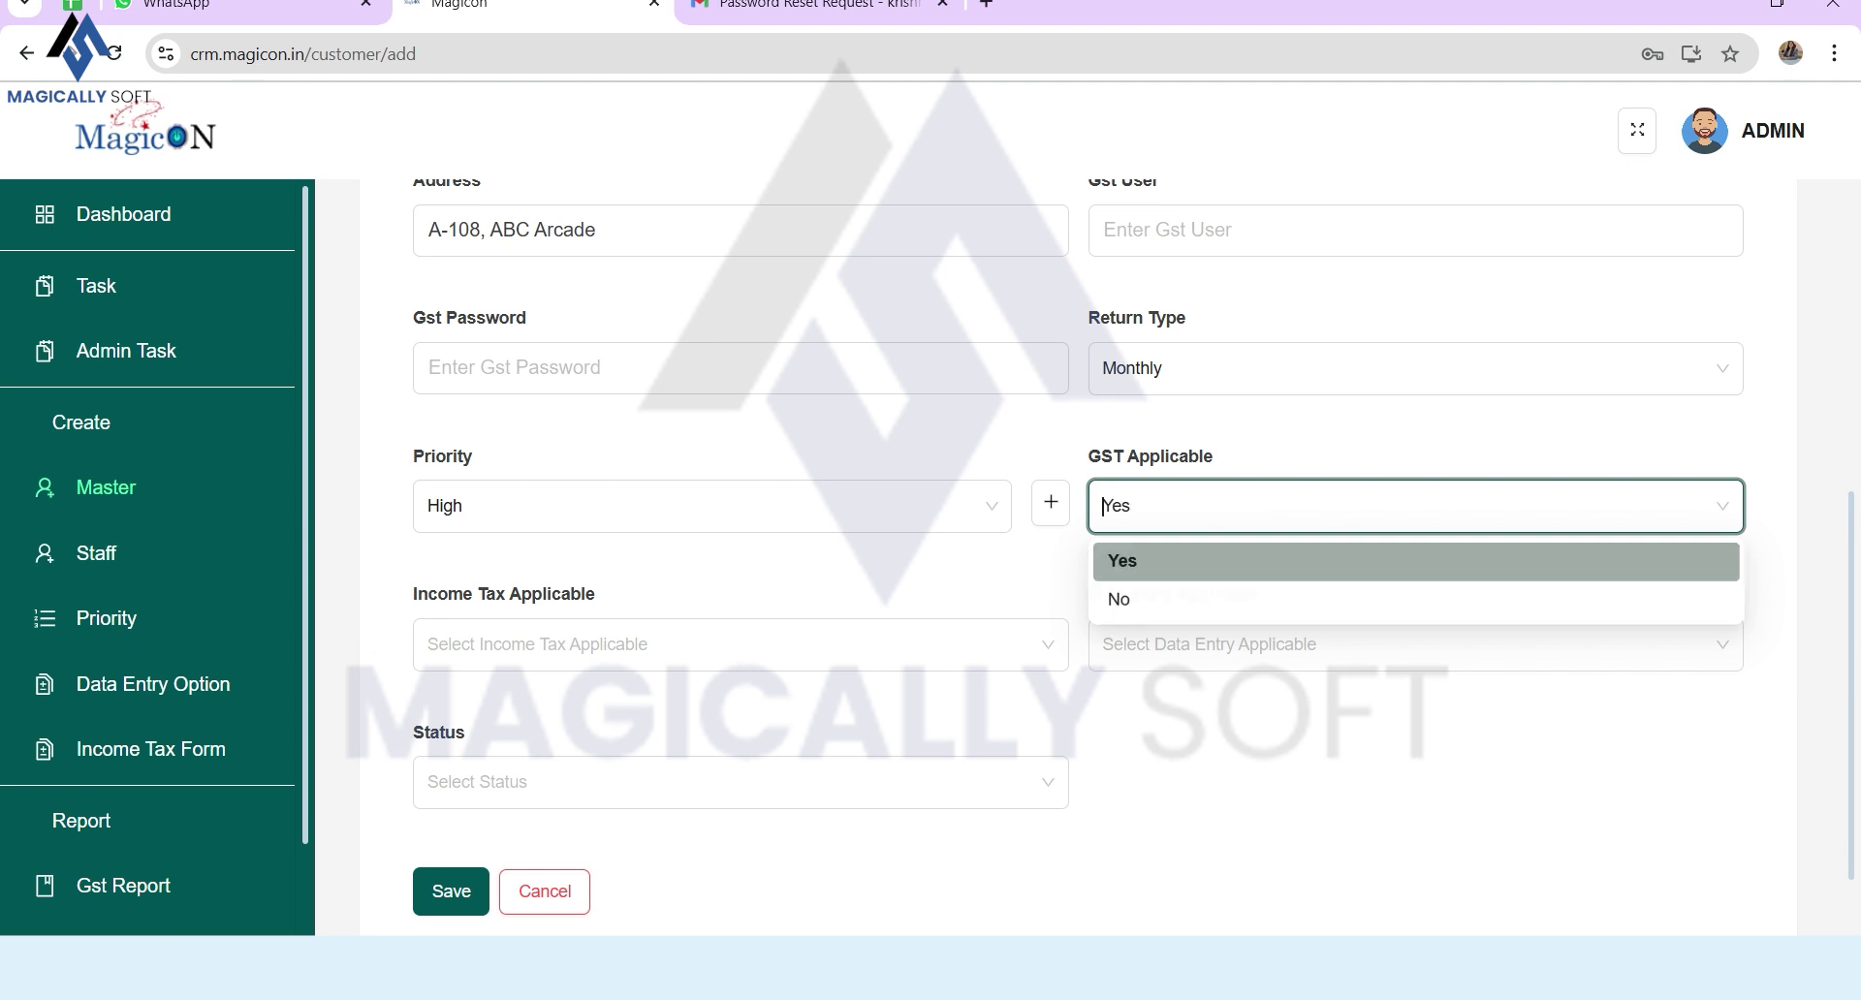
pyautogui.press('Tab')
pyautogui.press('Tab')
pyautogui.press('Down')
pyautogui.press('Return')
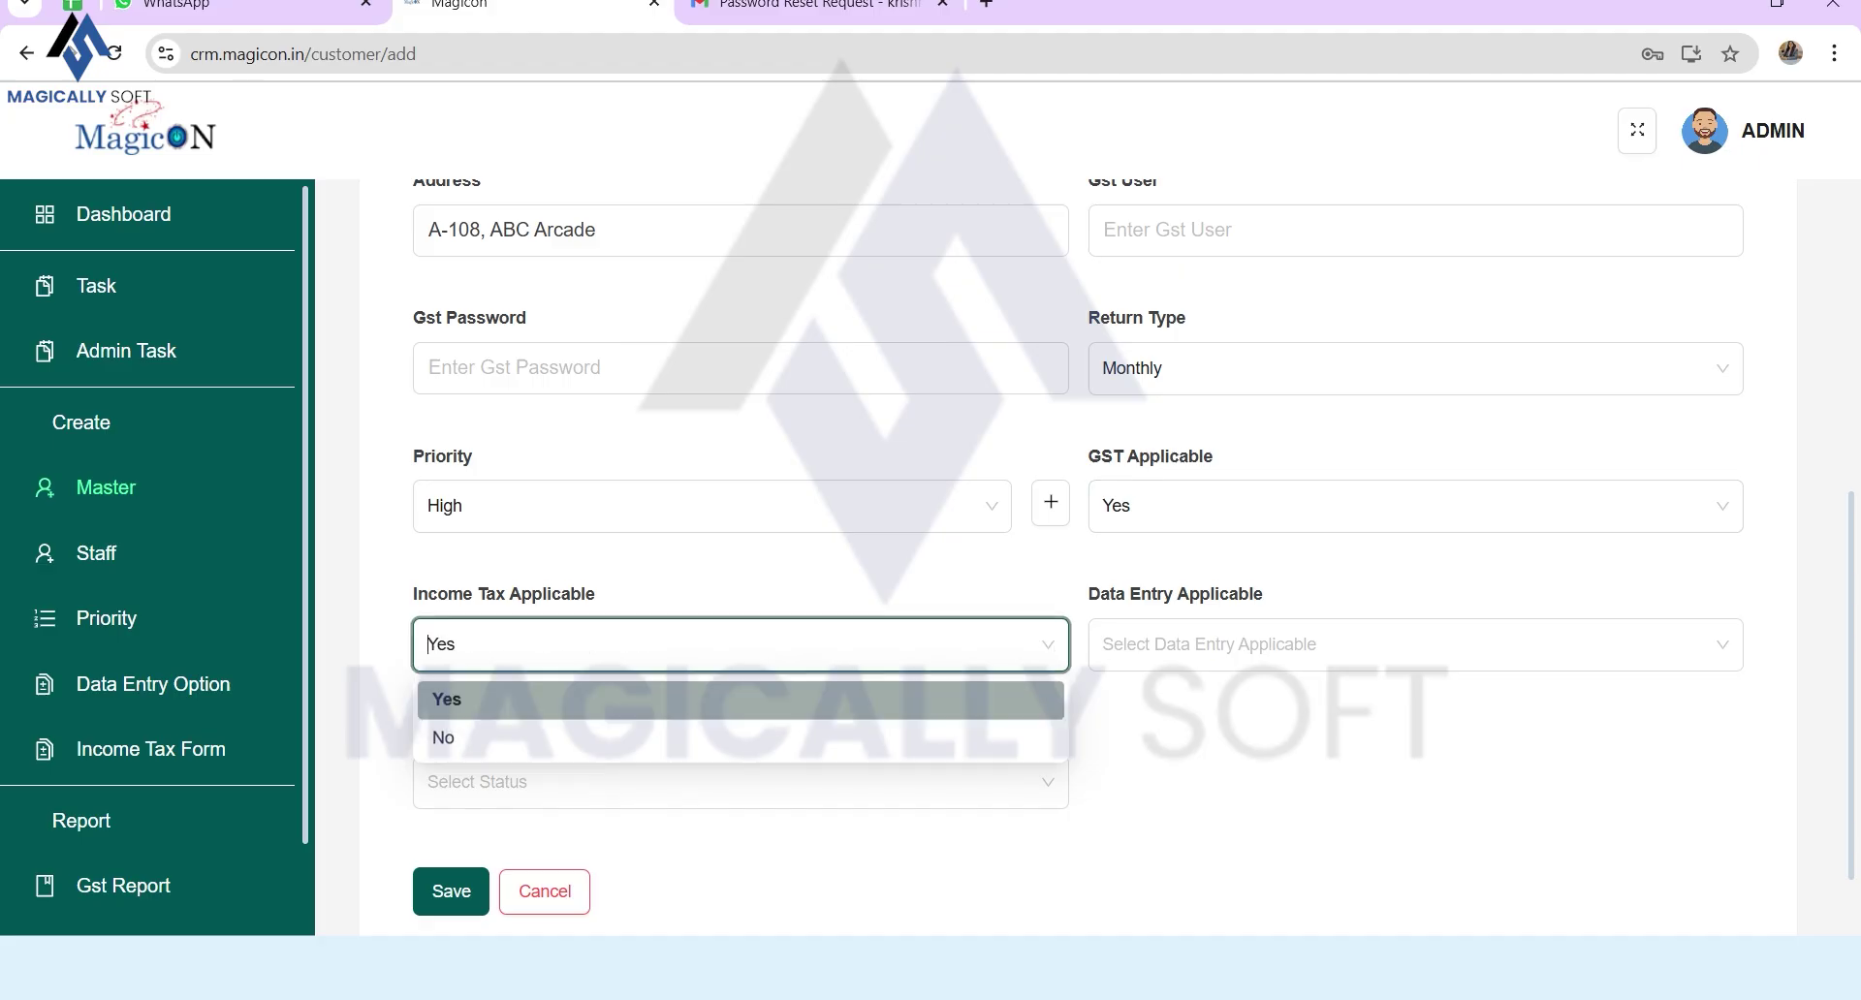
pyautogui.press('Tab')
pyautogui.press('Down')
# Step: Mark Data Entry applicable, set Status Active, save, and return to Admin Task List
pyautogui.press('Return')
pyautogui.press('Tab')
pyautogui.press('Down')
pyautogui.press('Return')
pyautogui.press('Tab')
pyautogui.press('Return')
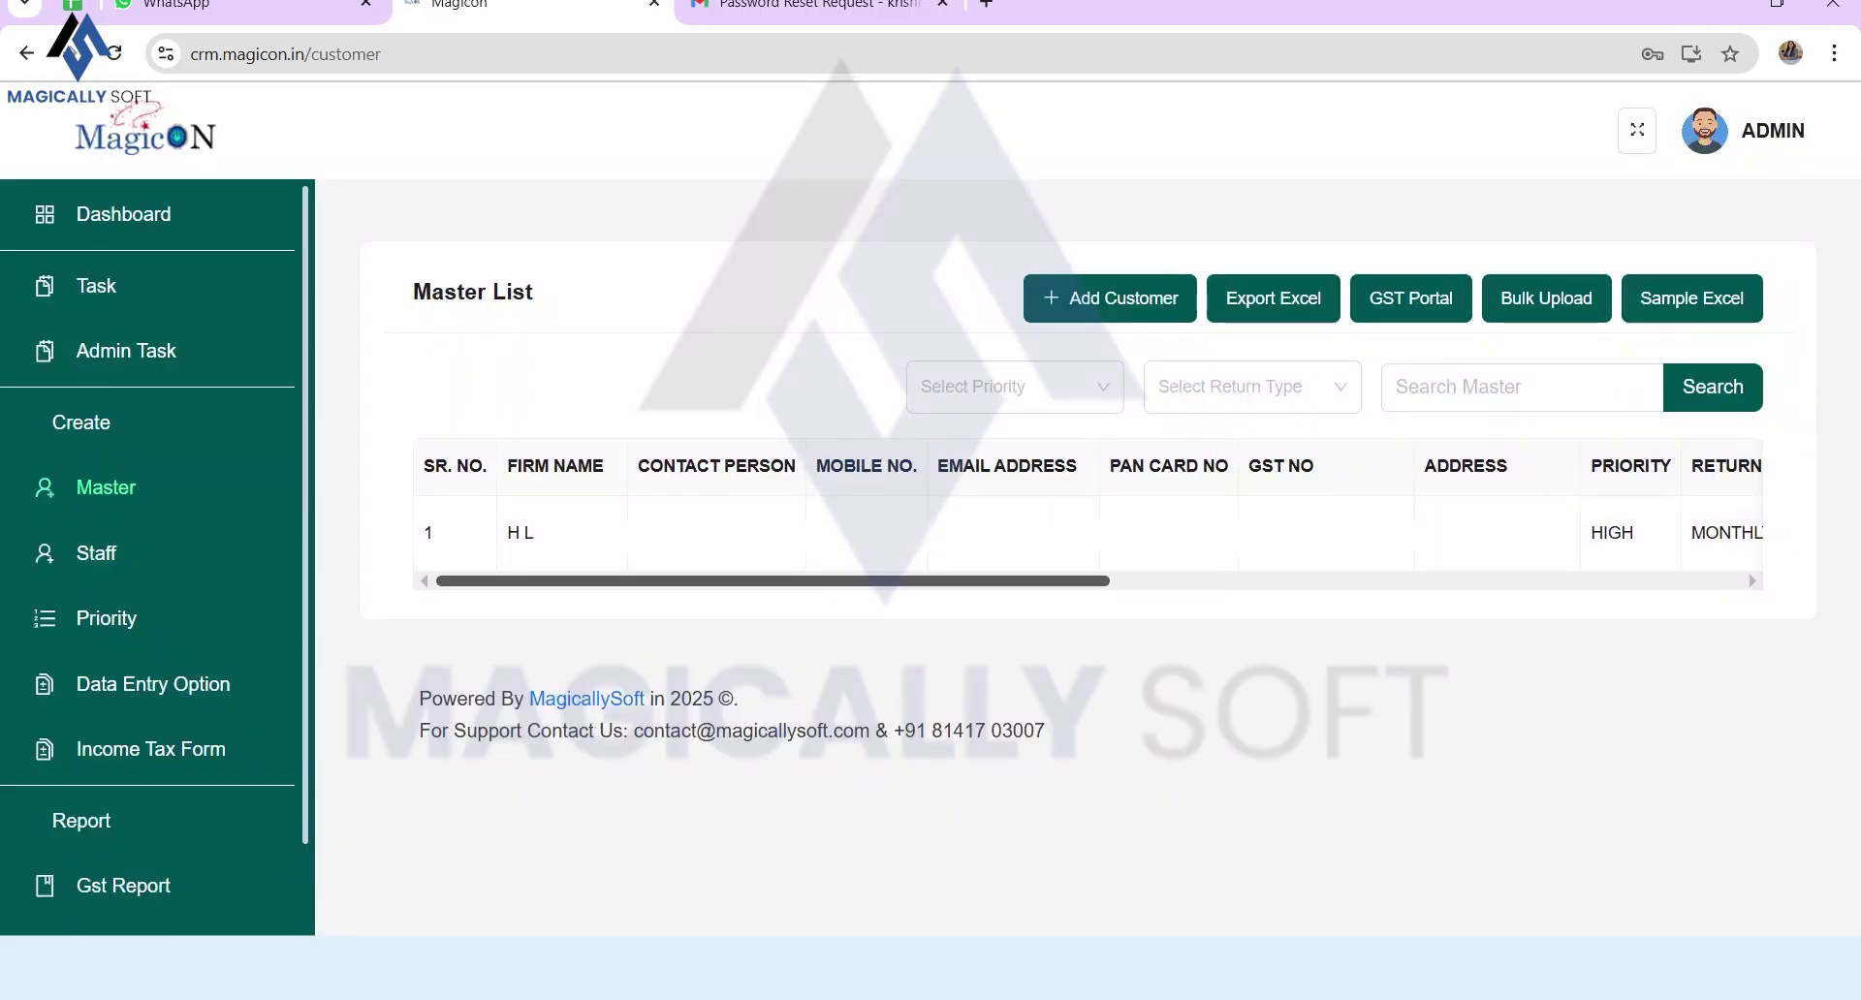
pyautogui.moveTo(756, 581); pyautogui.dragTo(1386, 581)
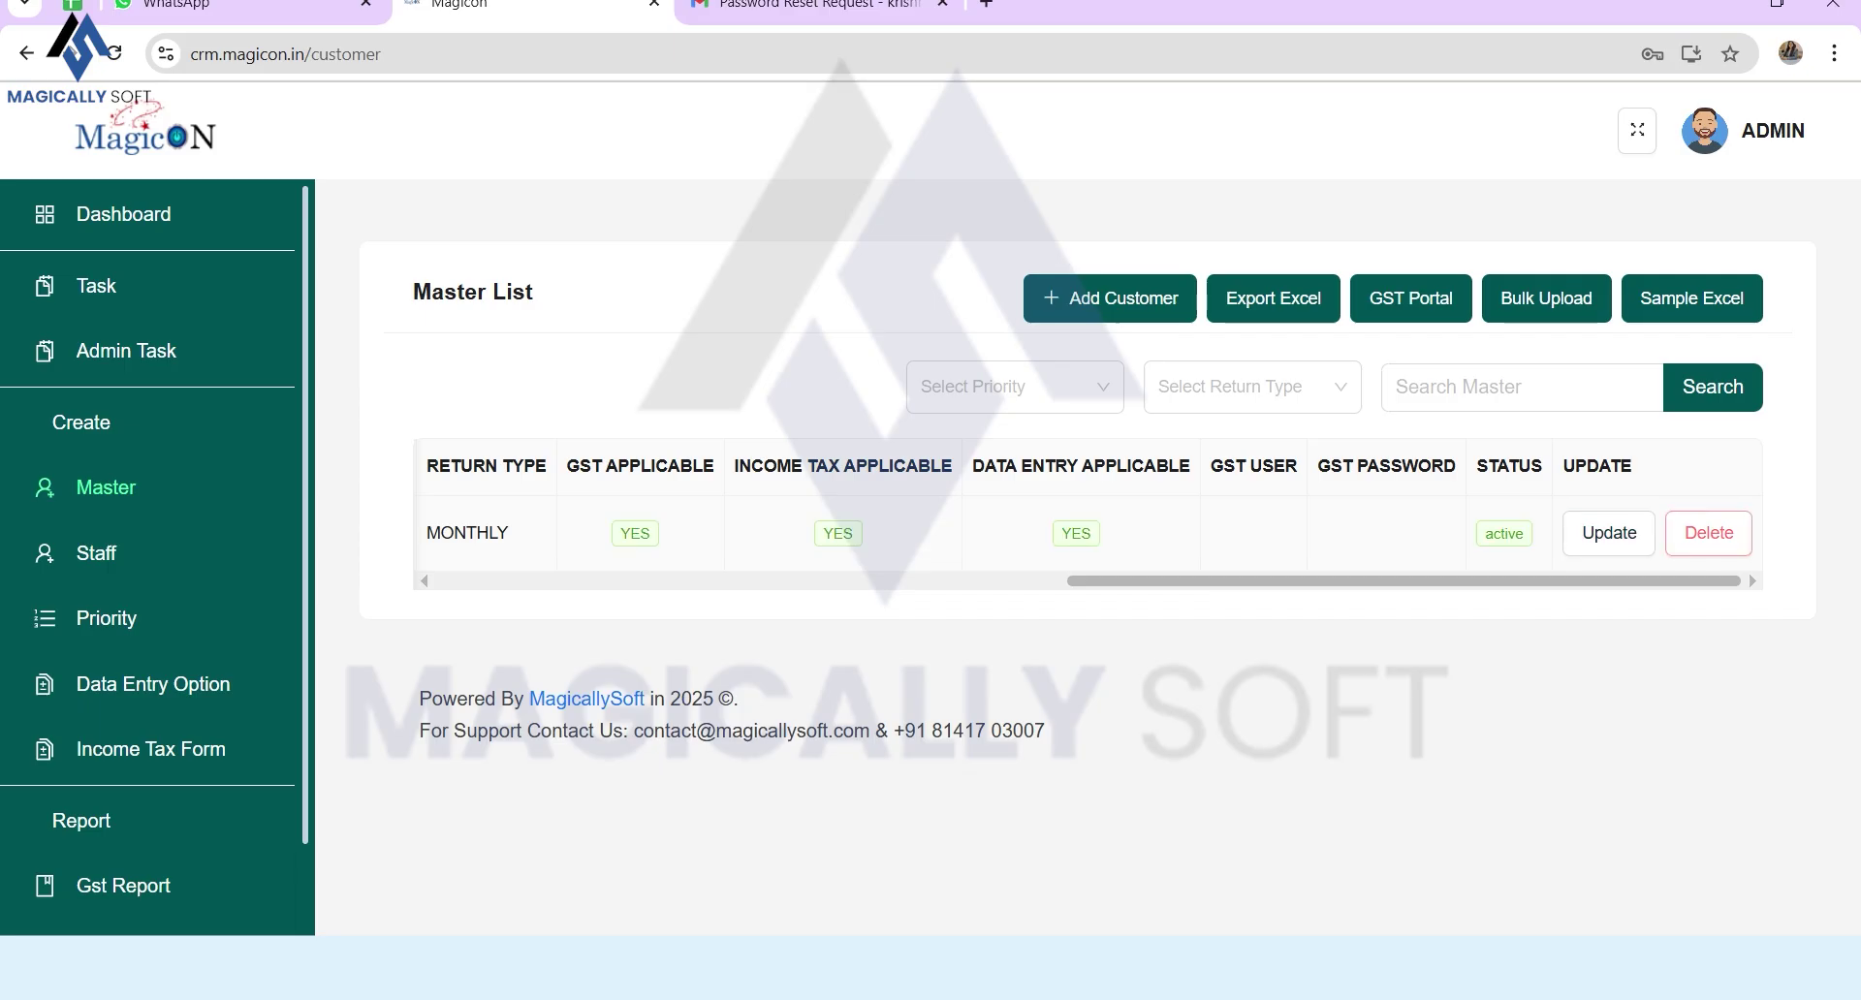
pyautogui.click(126, 351)
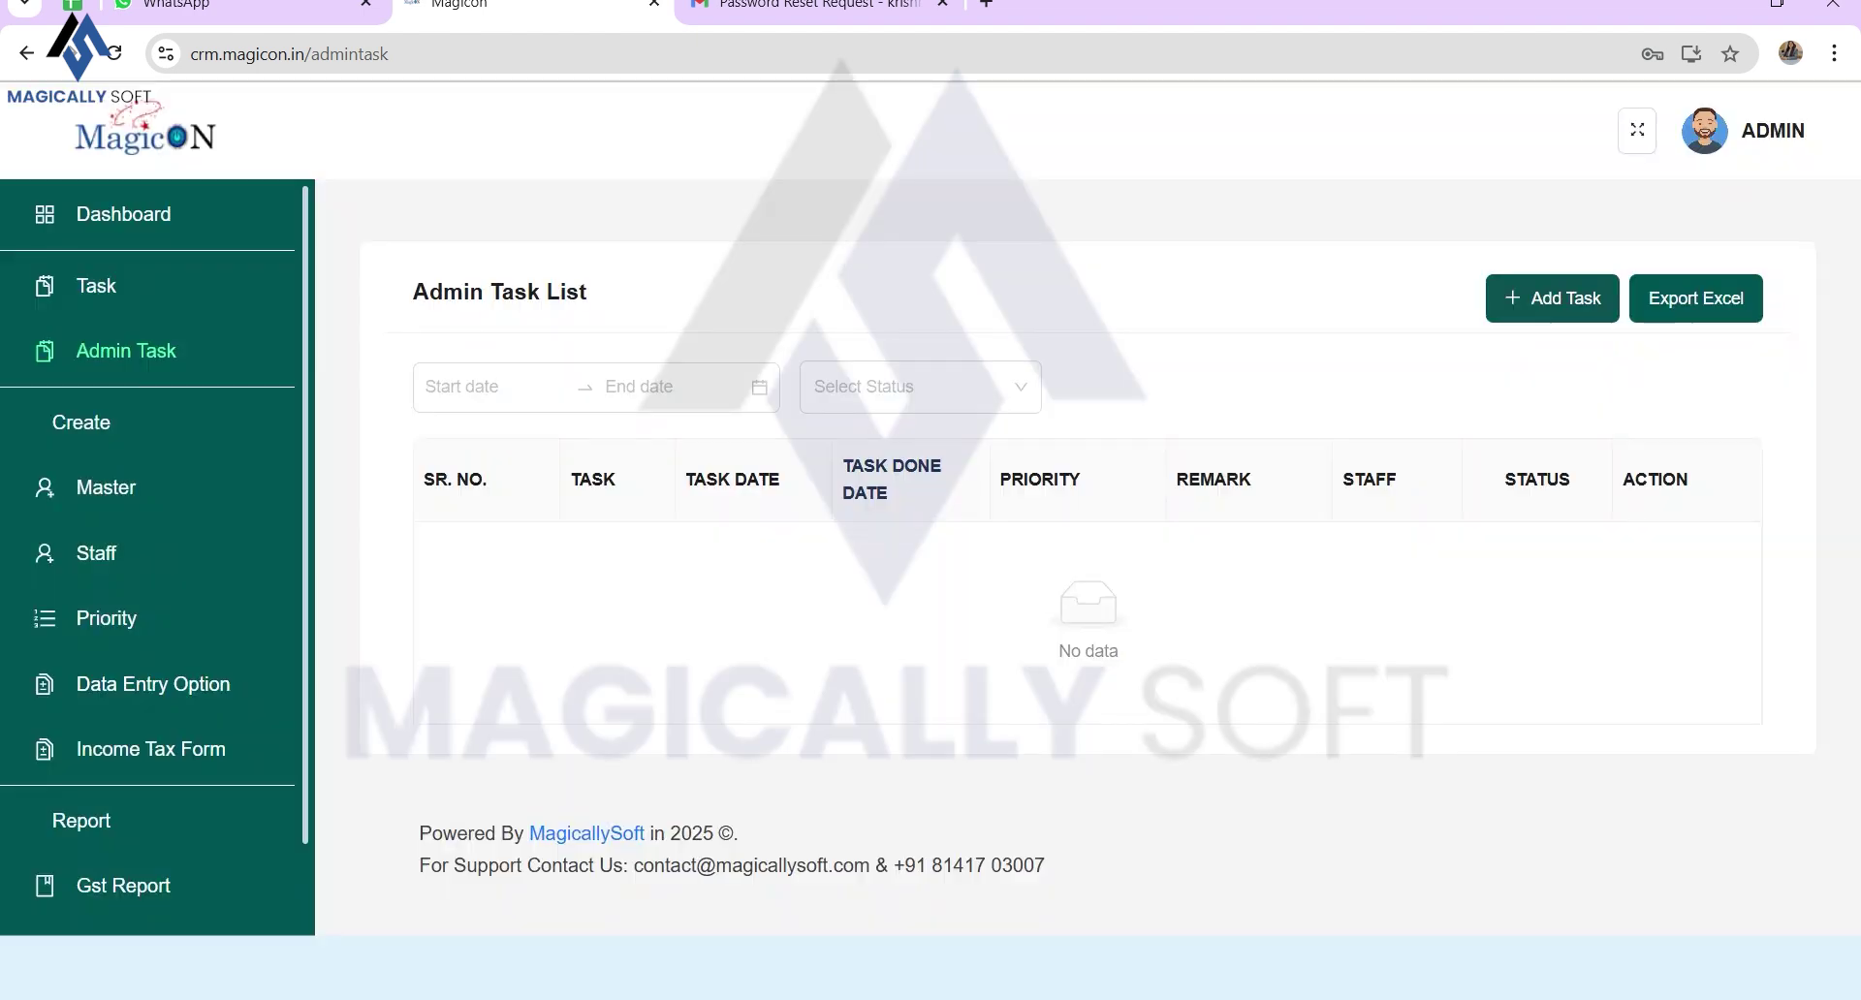
# Step: Create the admin task 'H L Textile allocation to staff' with High priority
pyautogui.click(1553, 299)
pyautogui.click(888, 328)
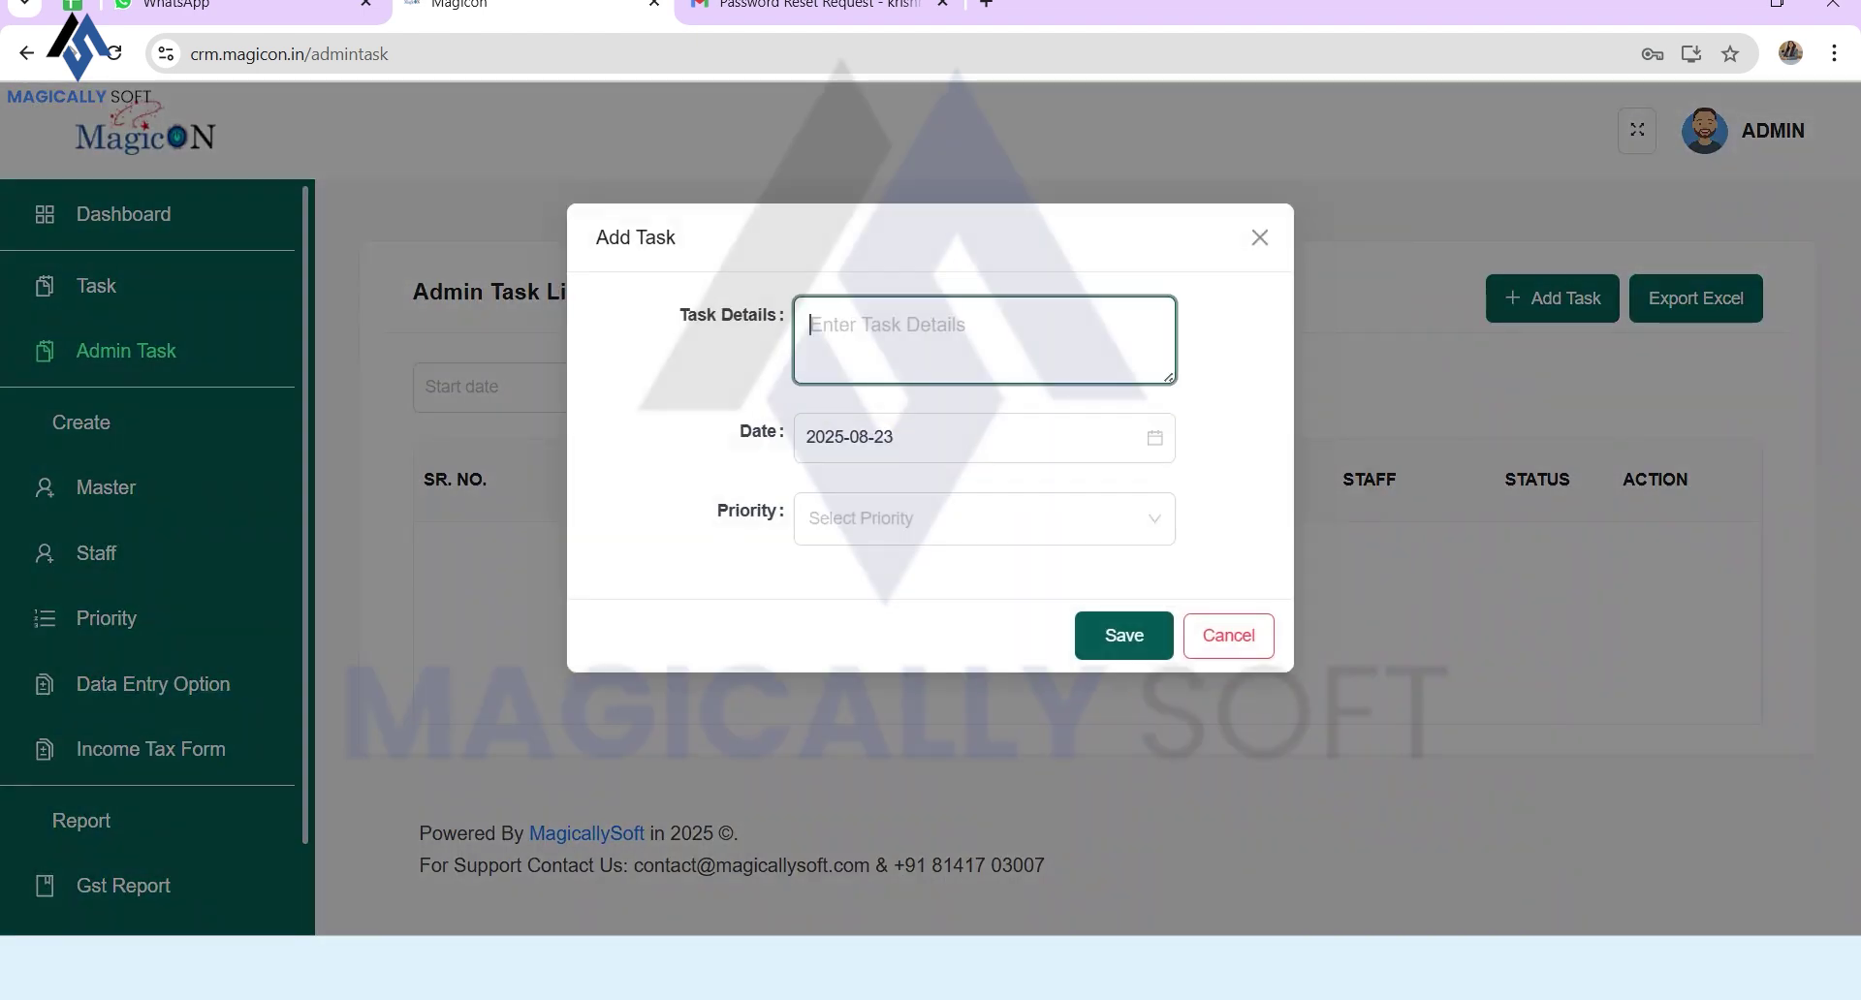
pyautogui.write('H L Textile allocat')
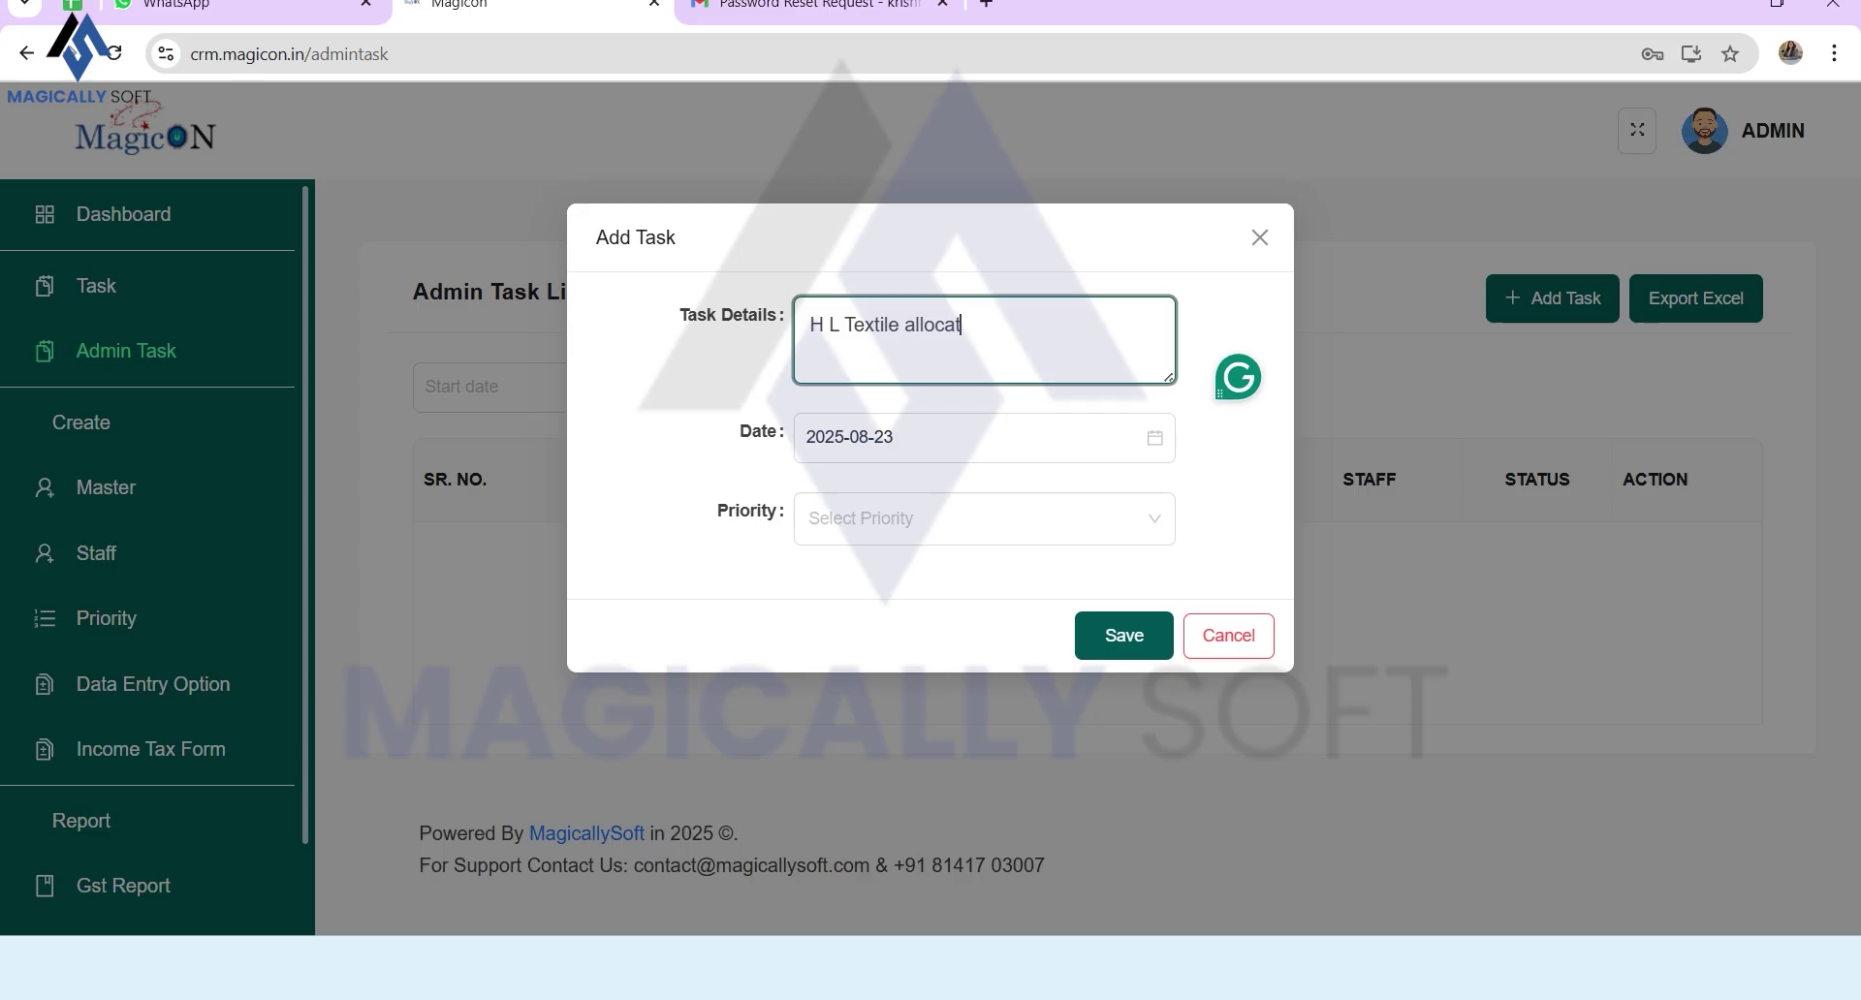
pyautogui.write('ion to staff')
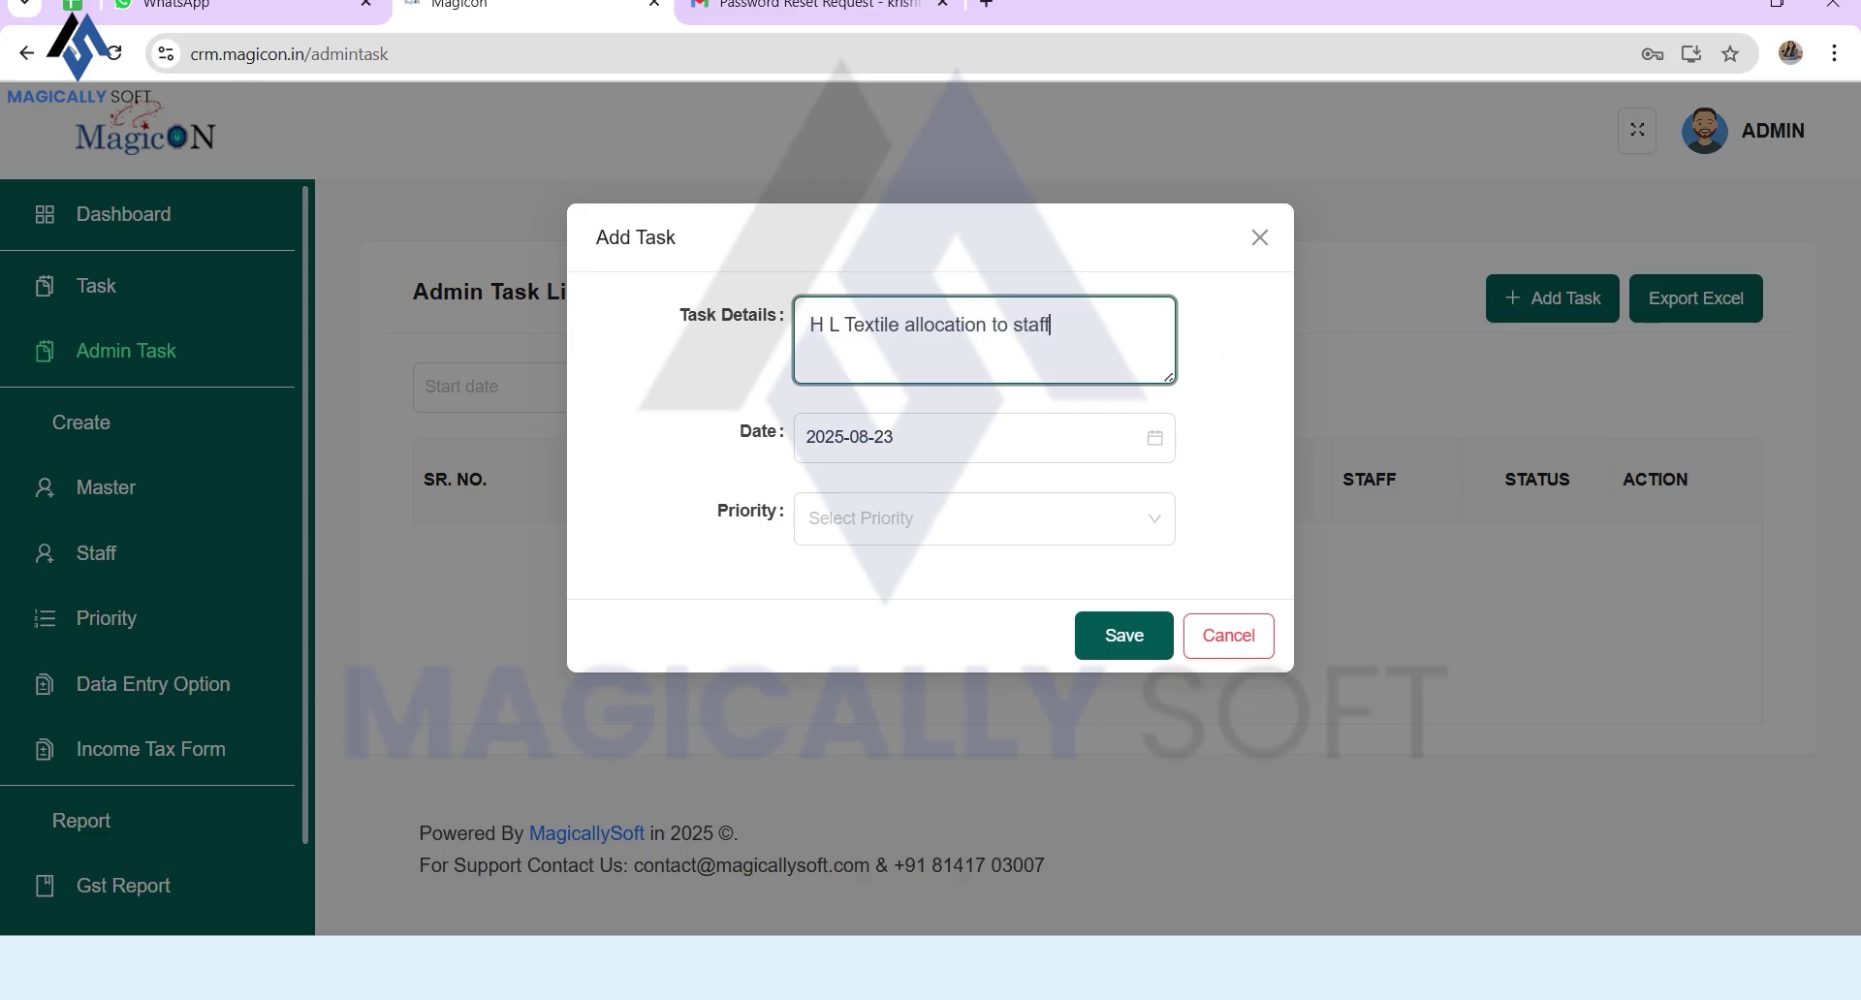
pyautogui.click(970, 519)
pyautogui.press('Down')
pyautogui.press('Return')
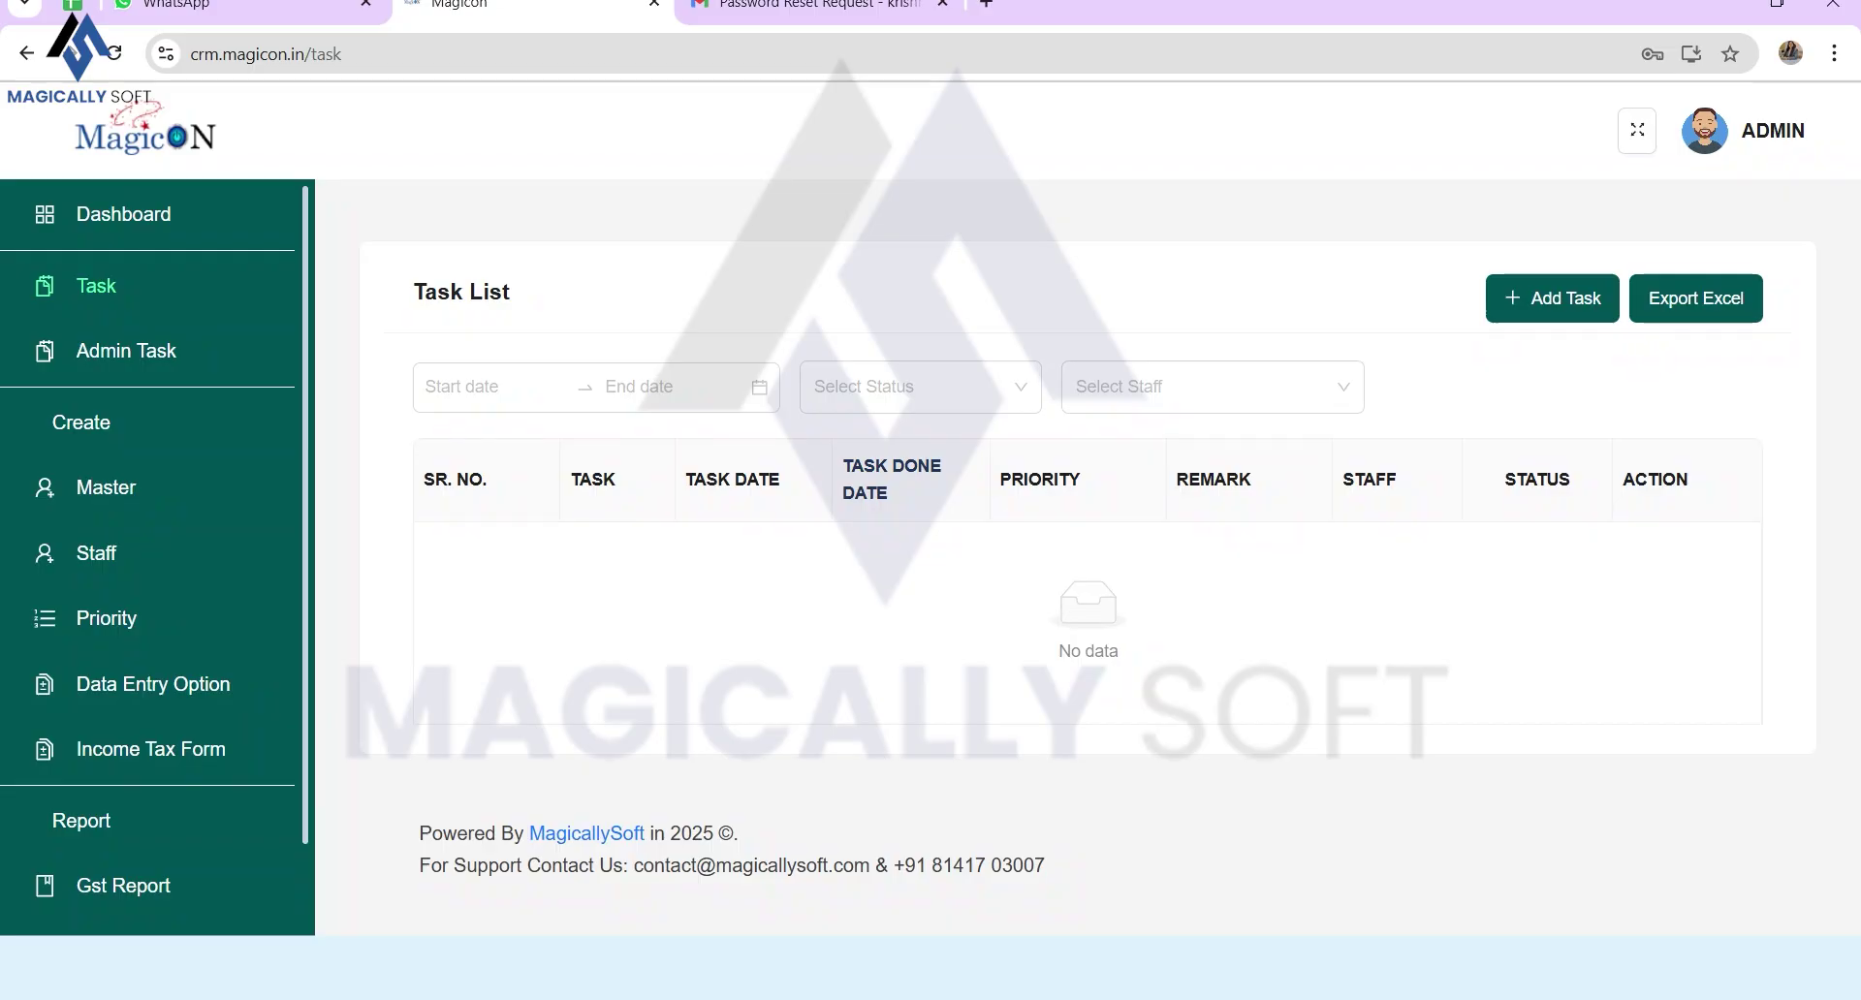
# Step: Start a new staff task titled 'H L textile work start for finalisation'
pyautogui.click(1552, 298)
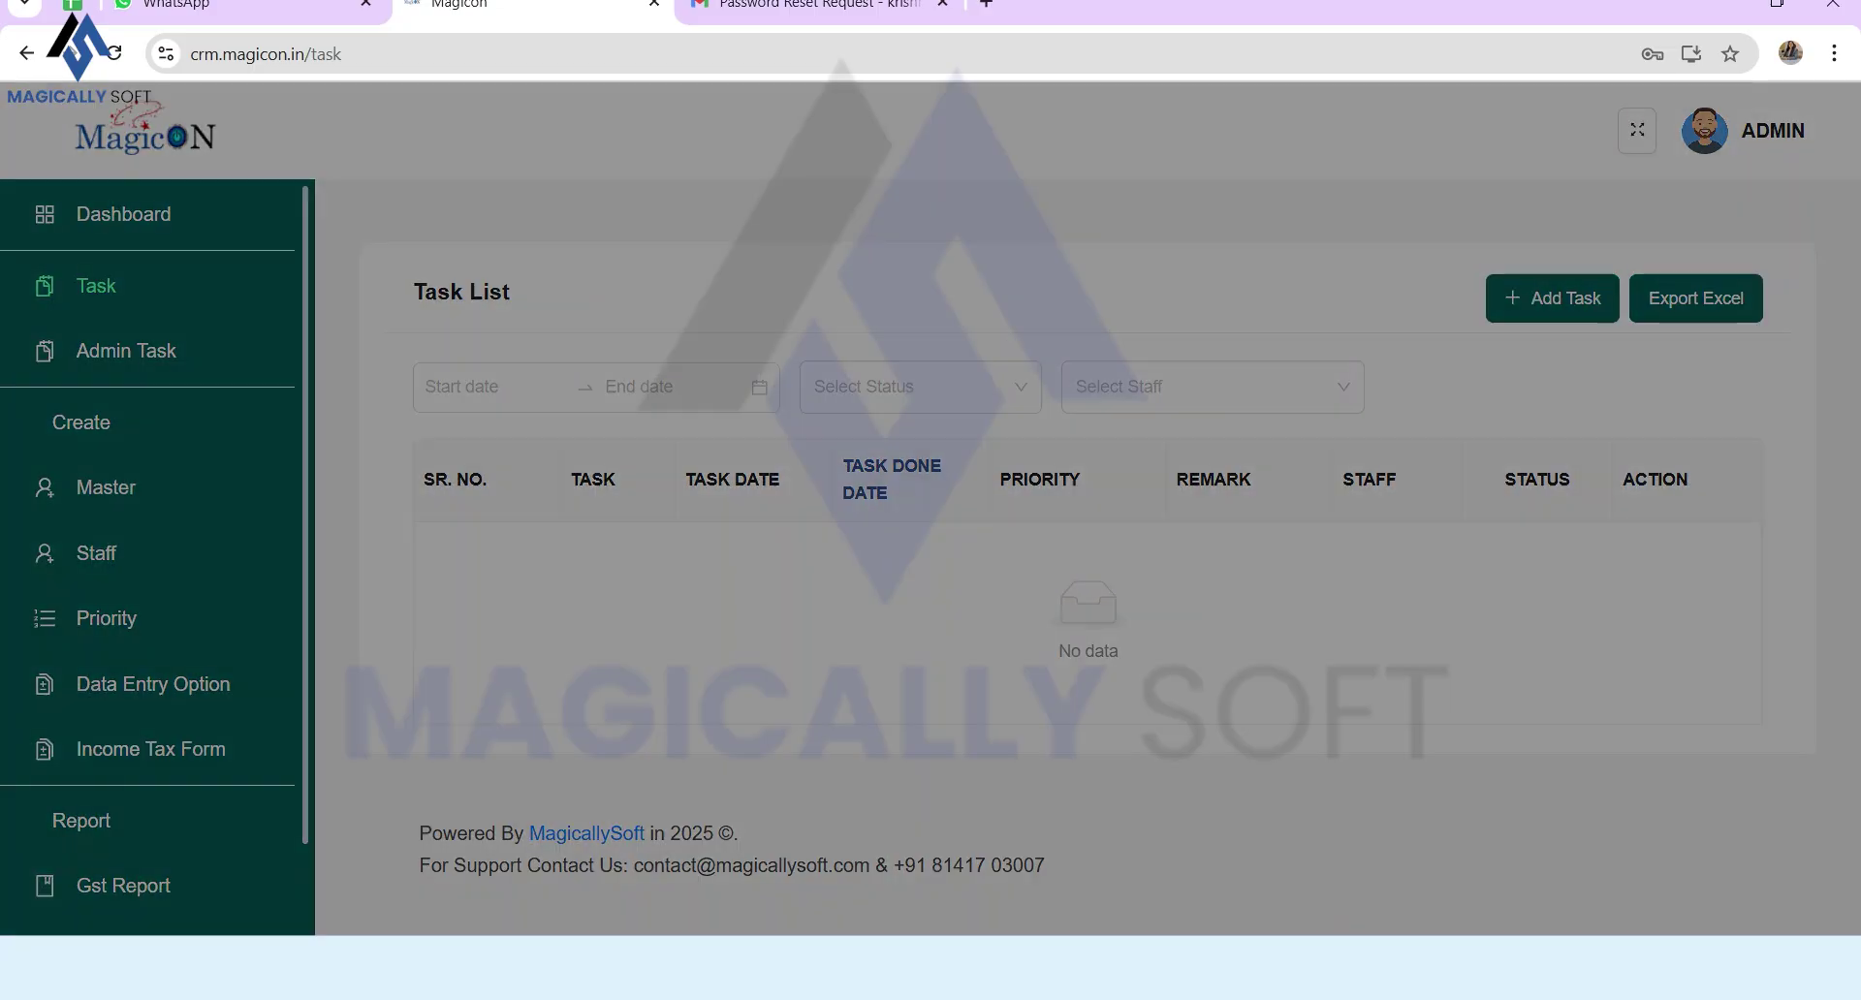
pyautogui.write('H L te')
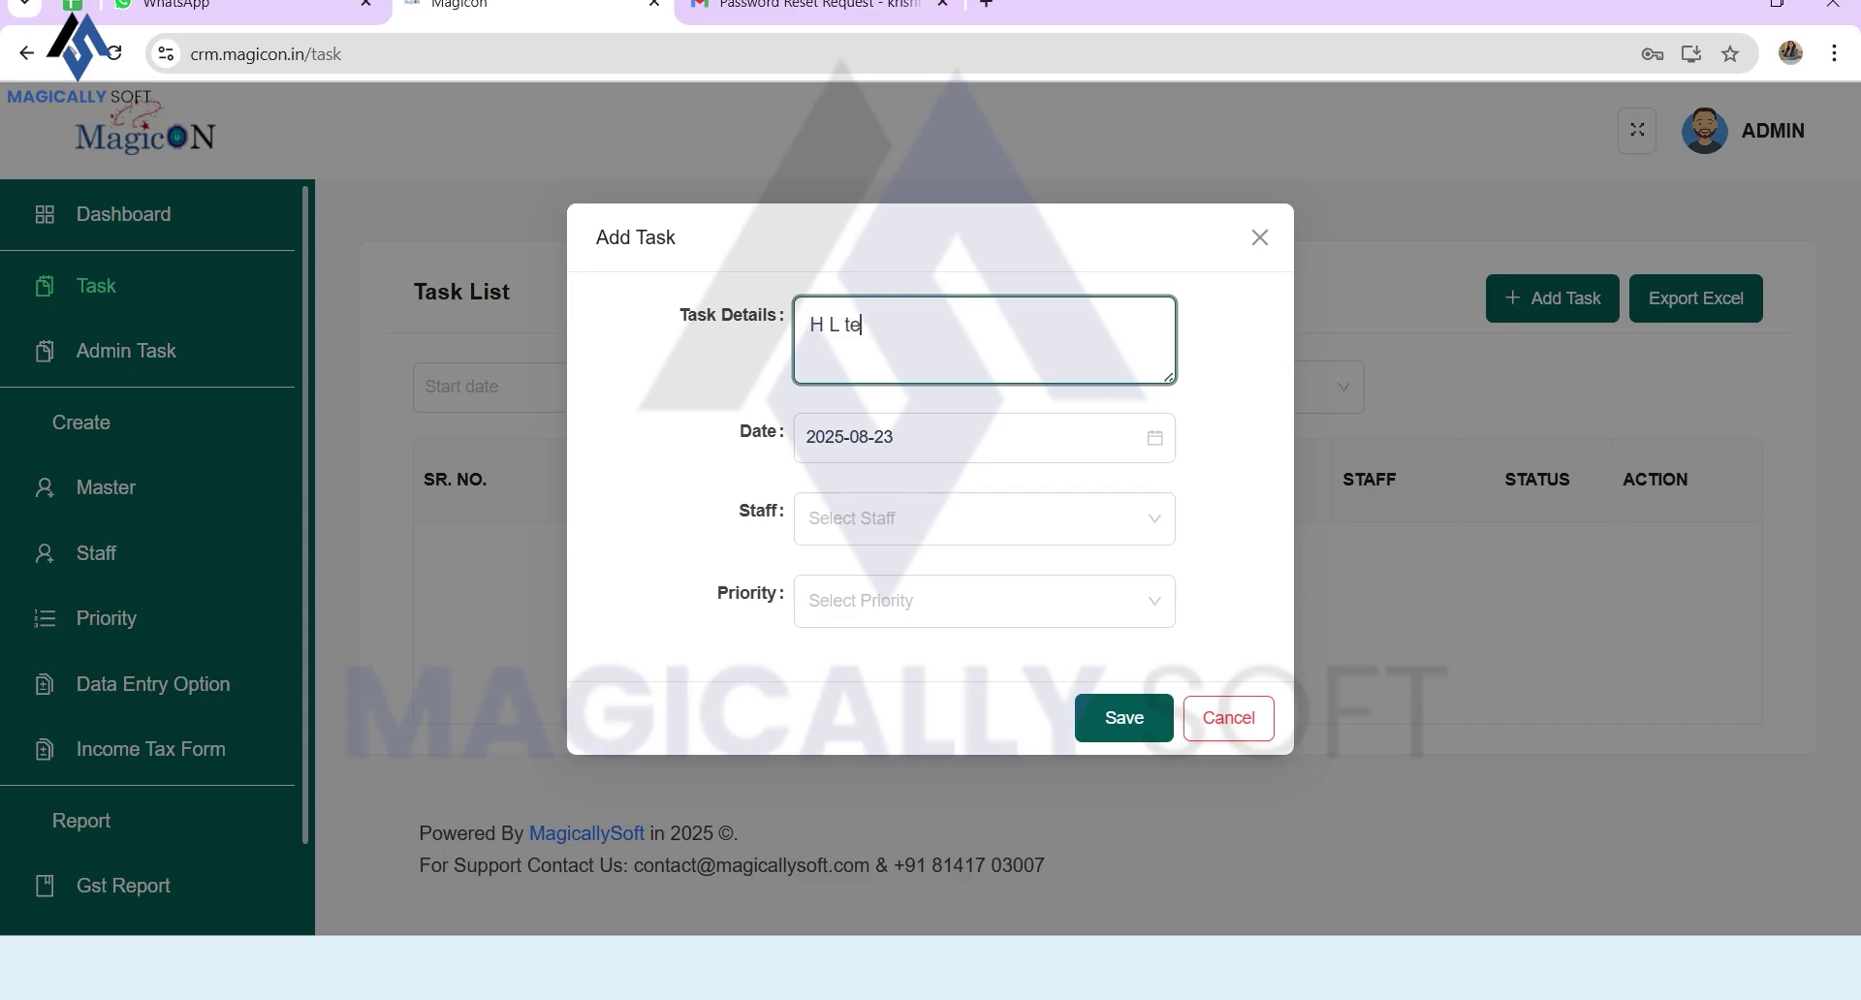
pyautogui.write('ct')
pyautogui.press('BackSpace')
pyautogui.write('xtile work stat')
pyautogui.press('BackSpace')
pyautogui.write('rt for ')
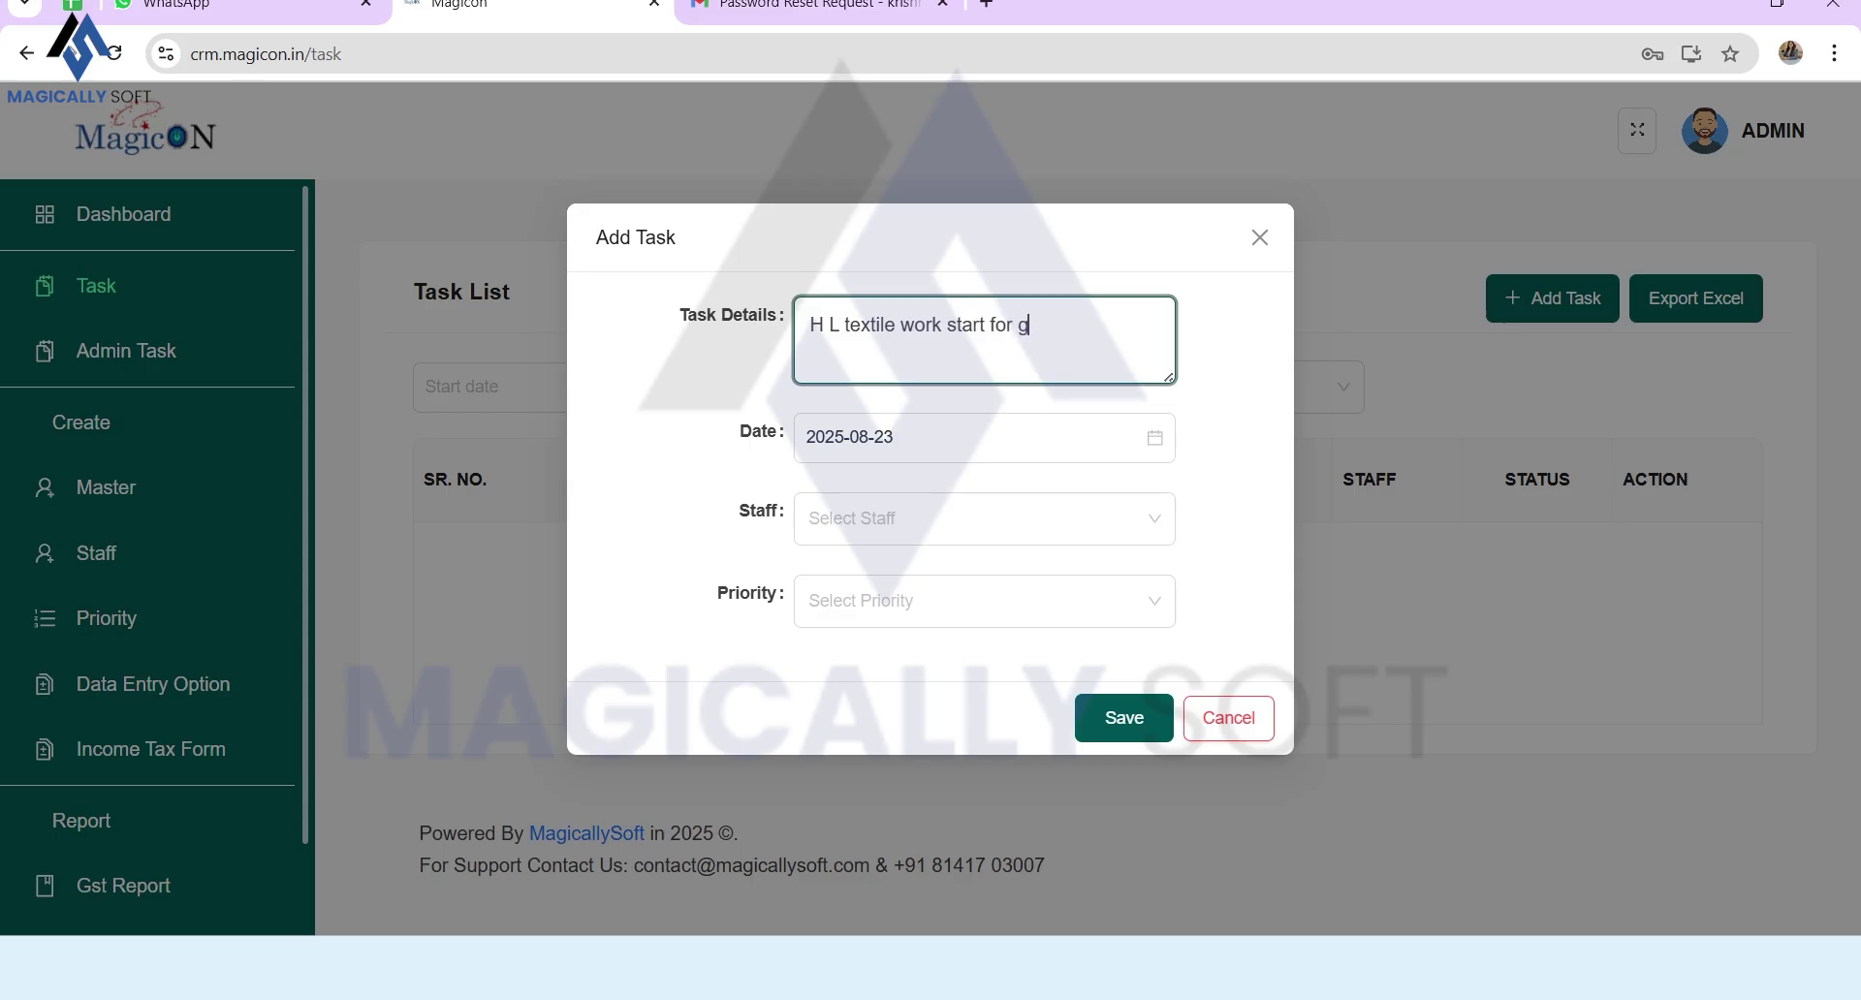
pyautogui.write('finalisato')
pyautogui.press('BackSpace')
pyautogui.write('ion')
# Step: Assign the task to the staff member at High priority, save it, and open GST Report
pyautogui.click(984, 518)
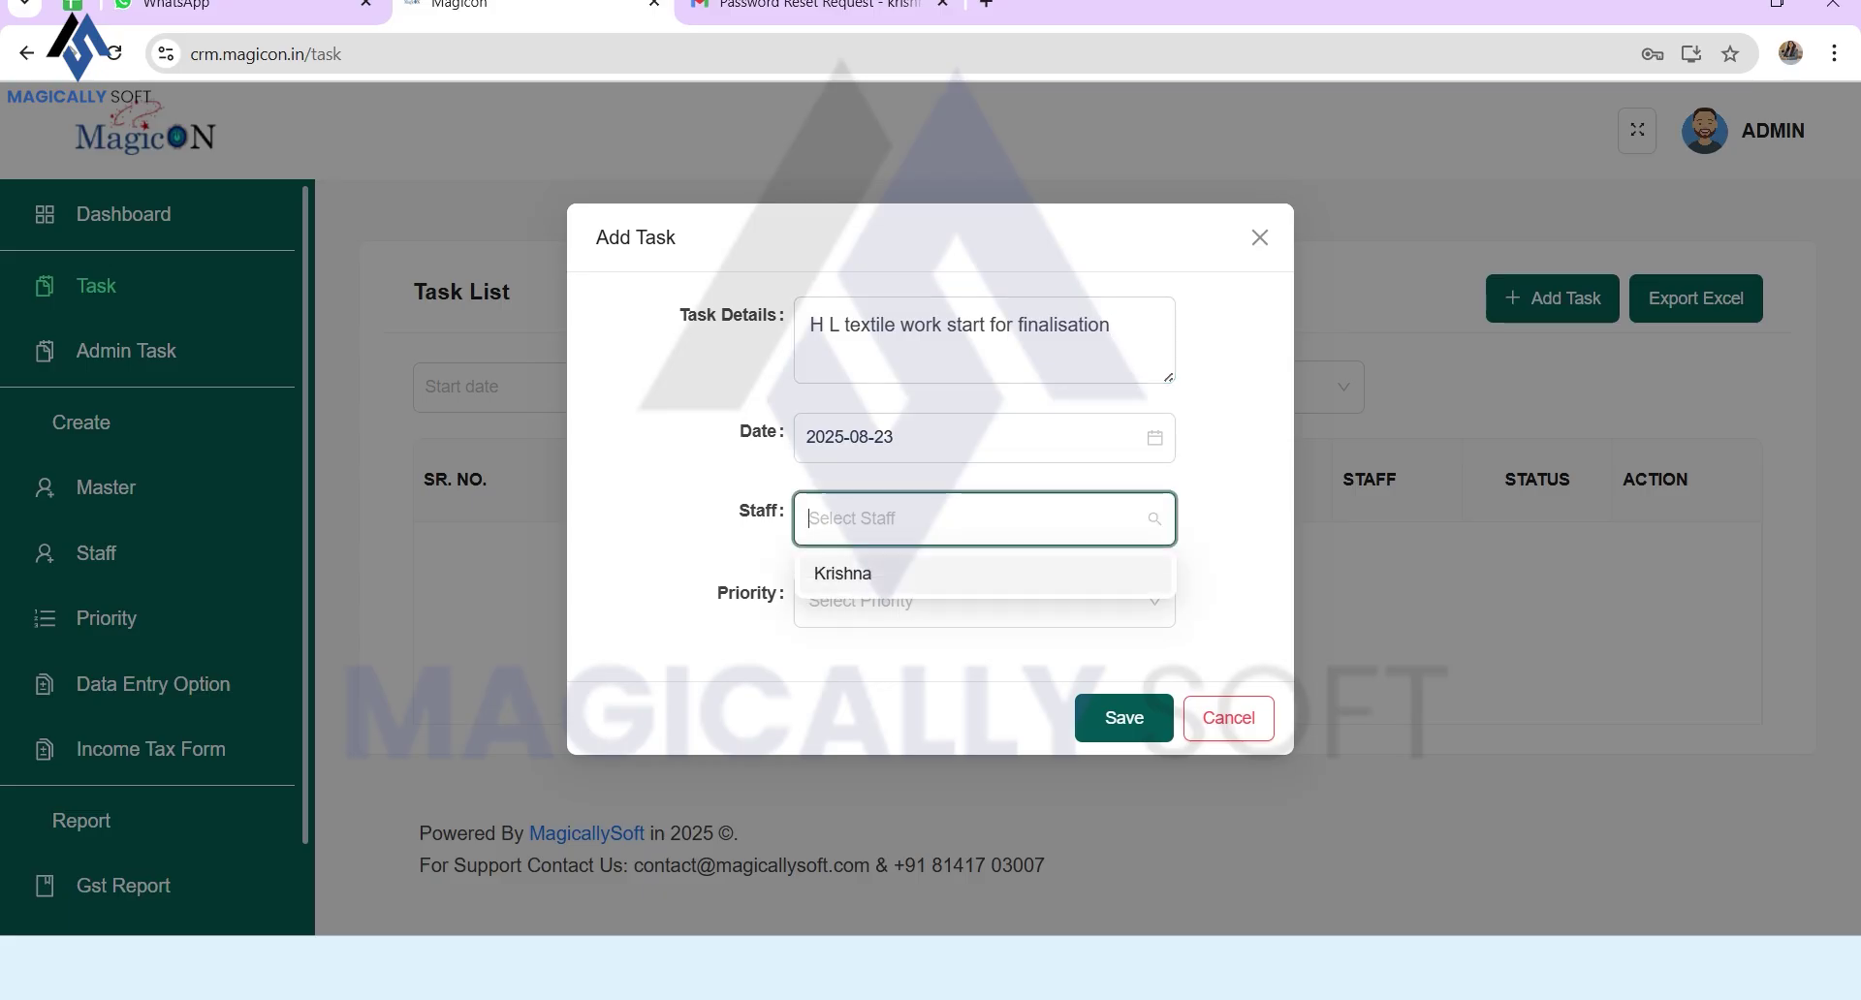
pyautogui.press('Return')
pyautogui.press('Tab')
pyautogui.press('Down')
pyautogui.press('Return')
pyautogui.click(1125, 718)
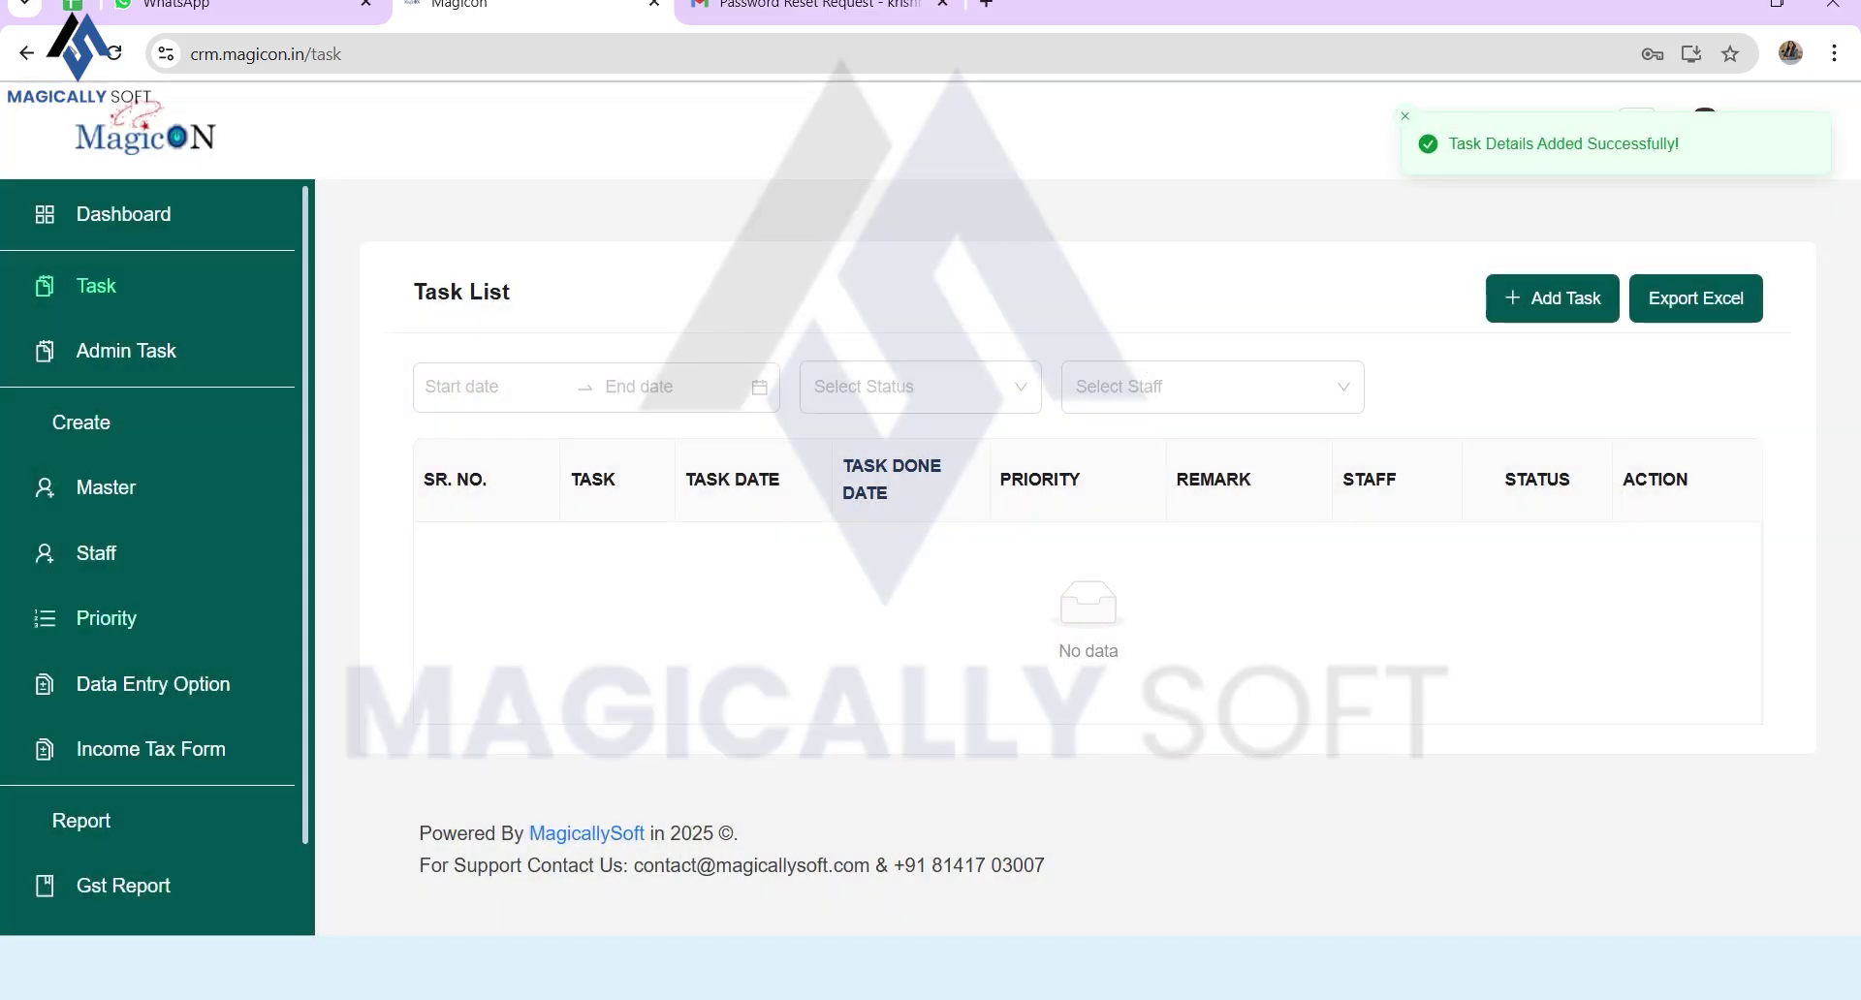
pyautogui.scroll(-1, 123, 779)
pyautogui.click(123, 778)
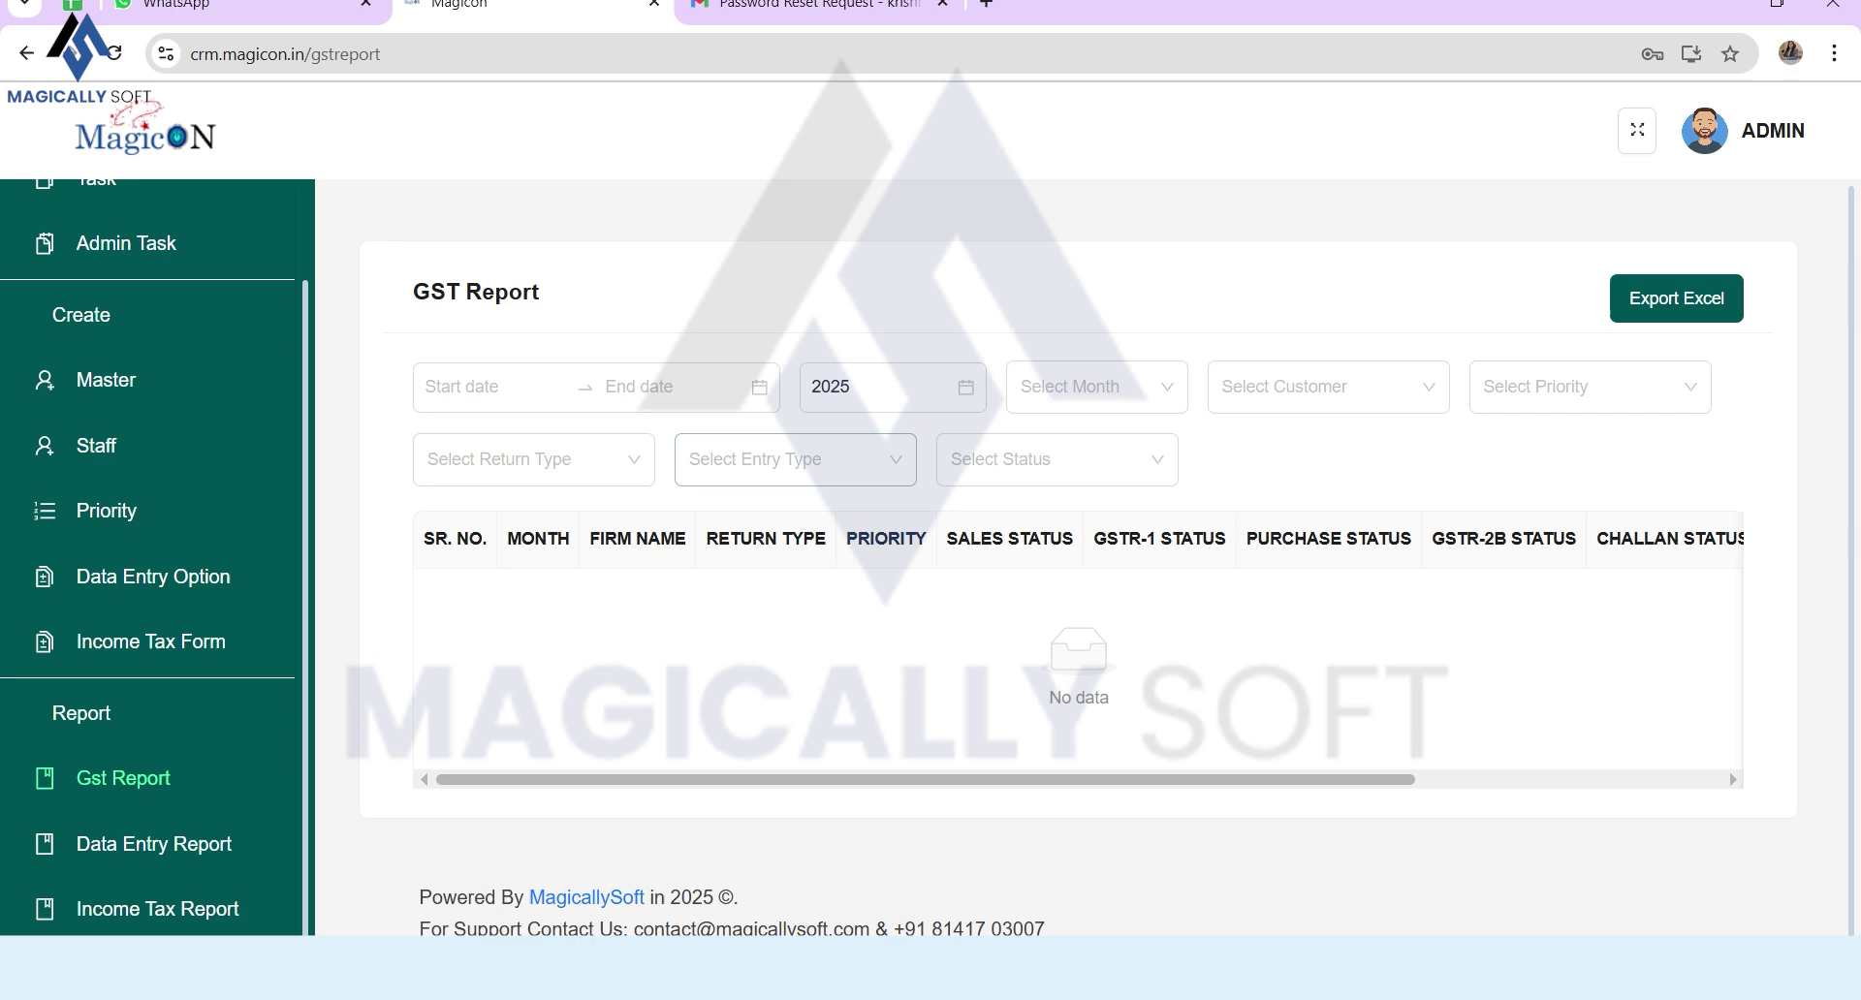
# Step: Clear the GST Report year filter, then browse the Data Entry Report
pyautogui.click(965, 387)
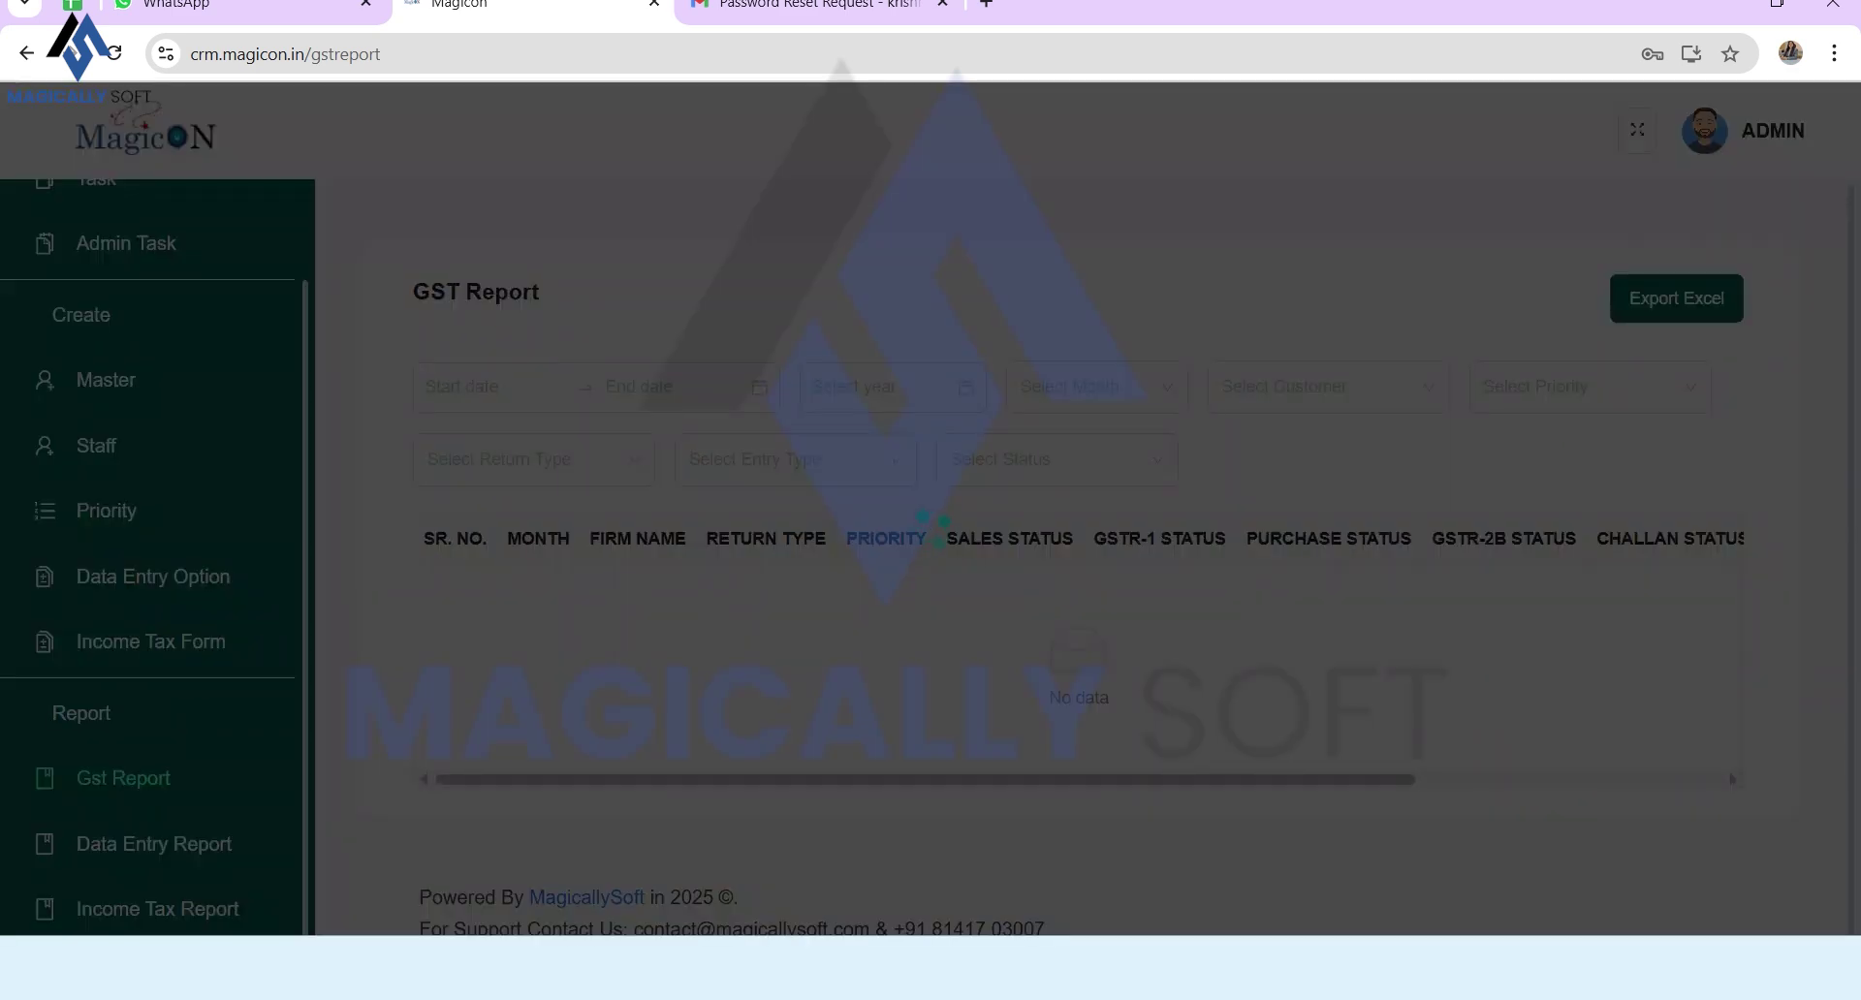
pyautogui.hscroll(5, 1078, 659)
pyautogui.hscroll(-5, 1078, 659)
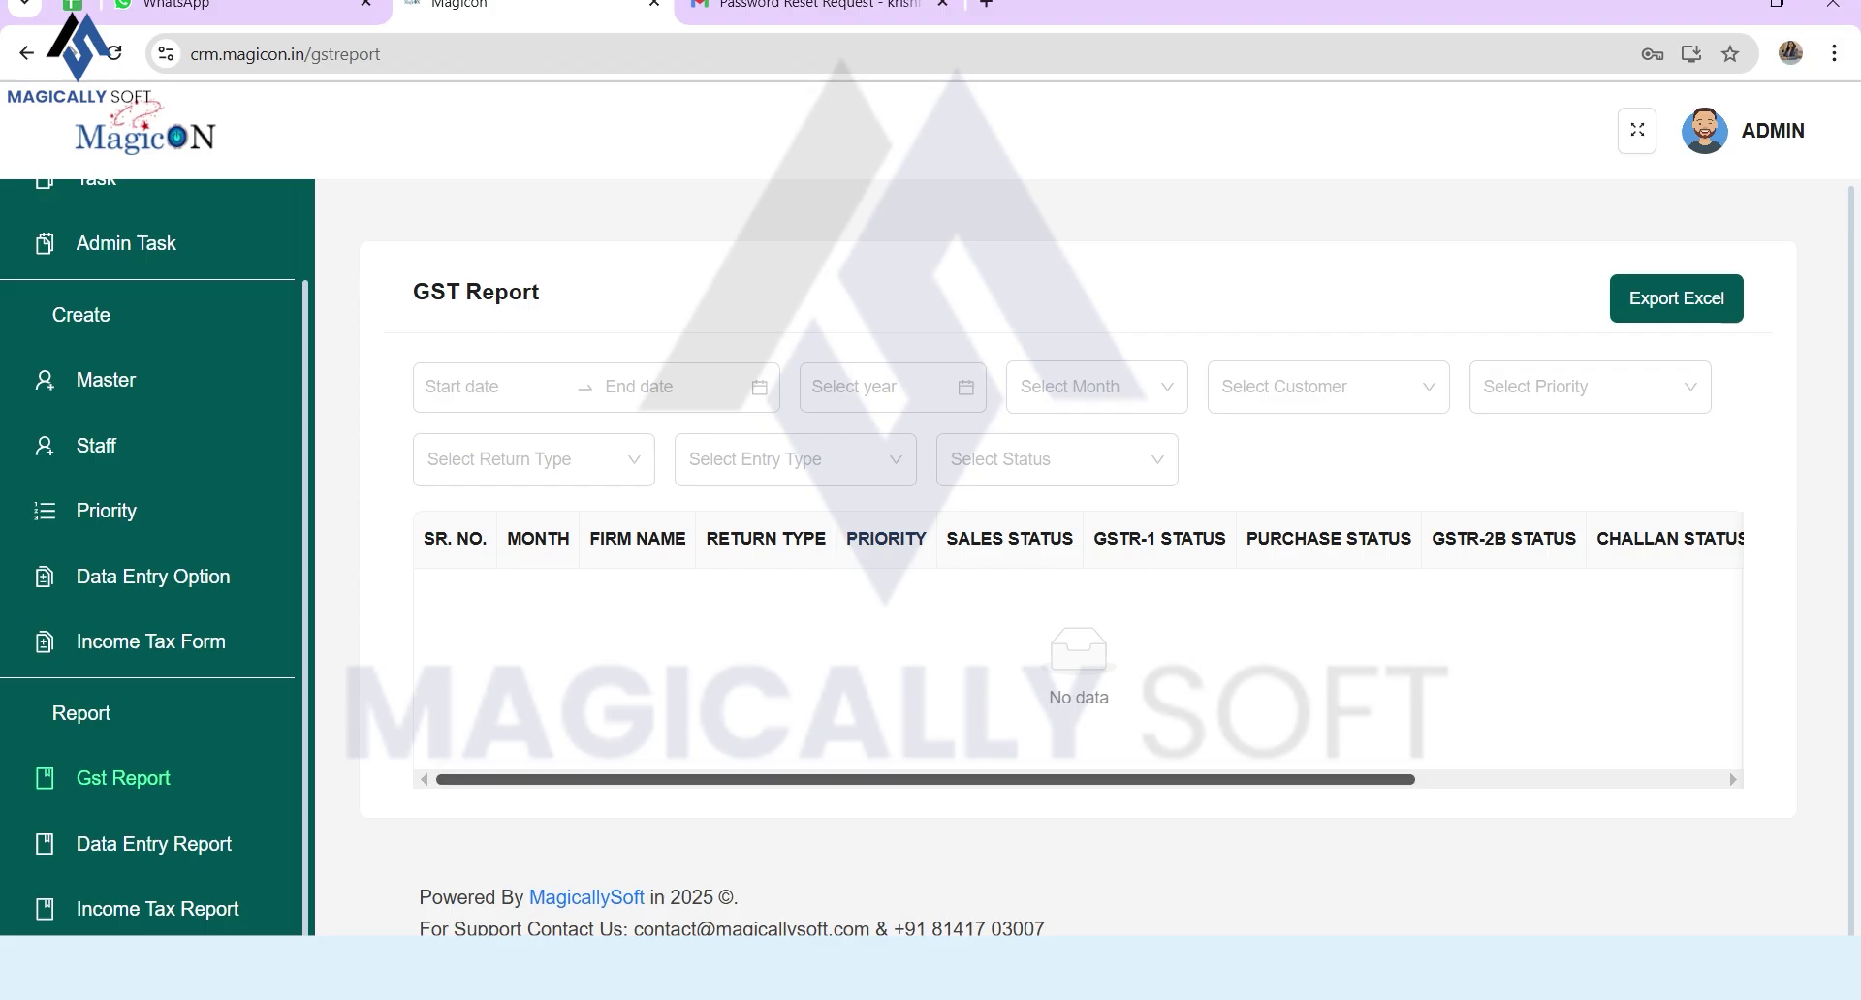
pyautogui.click(153, 844)
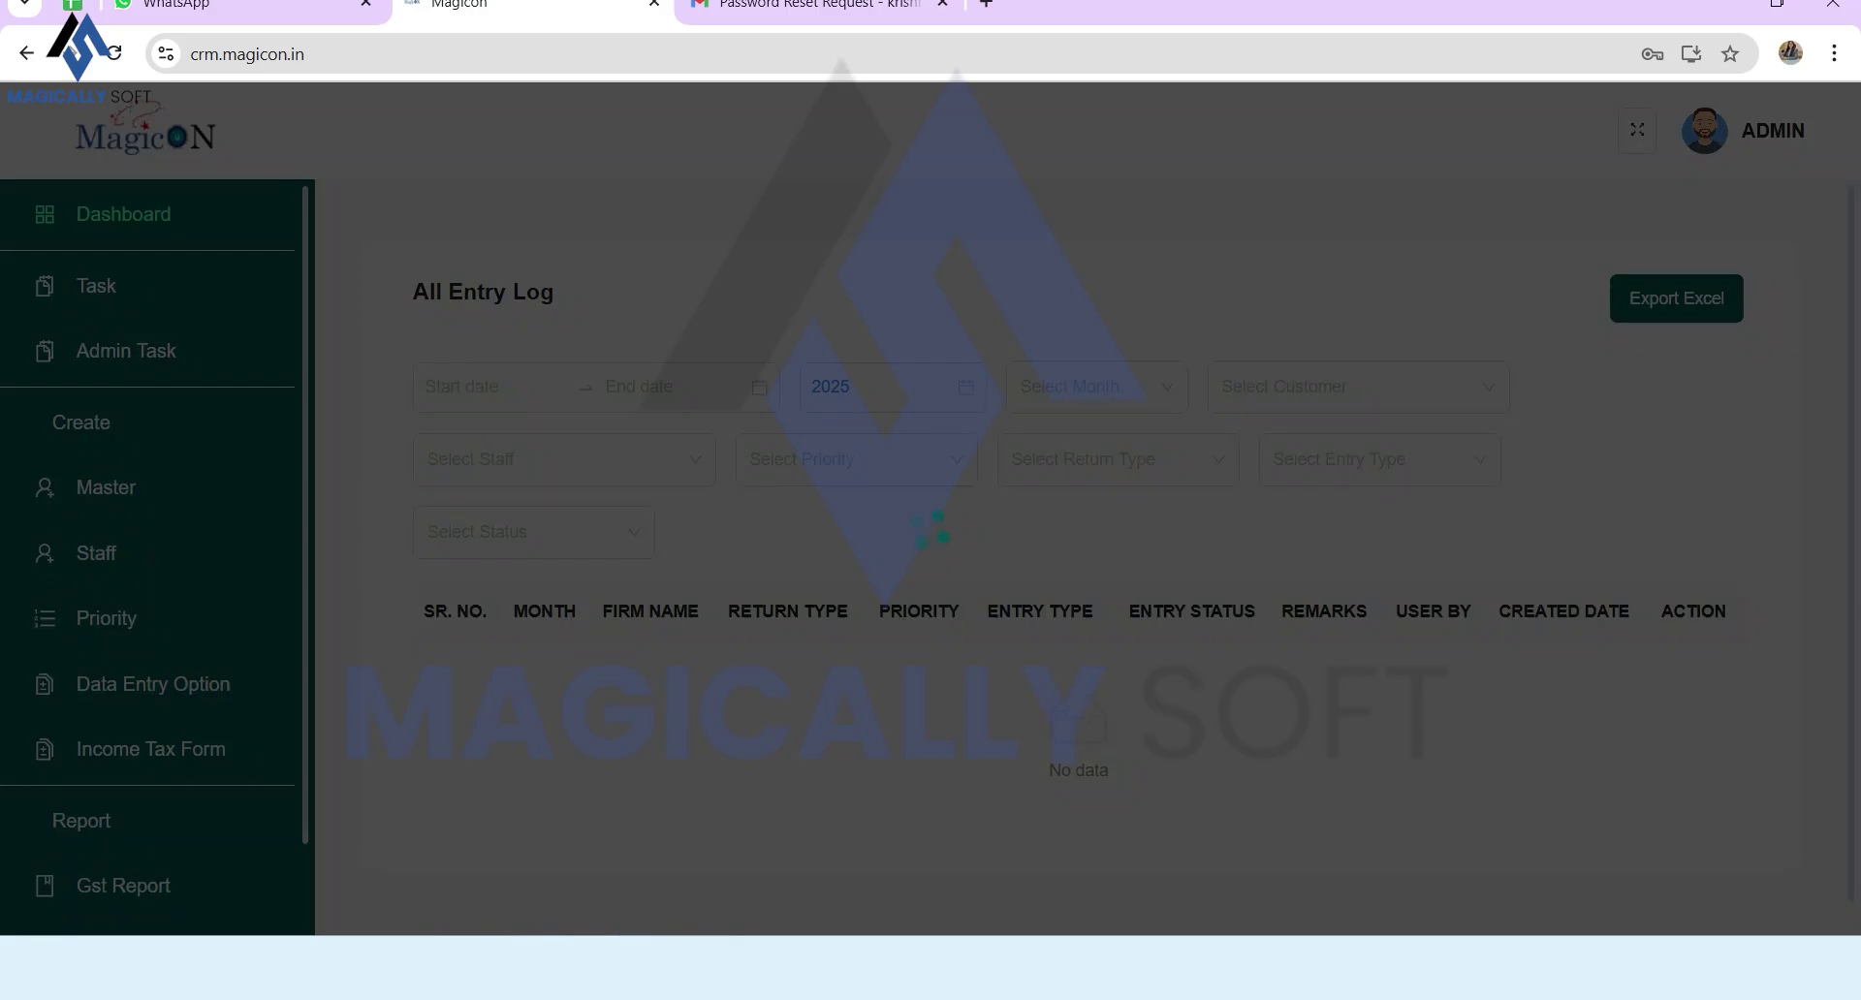
pyautogui.scroll(-2, 107, 487)
pyautogui.scroll(2, 107, 488)
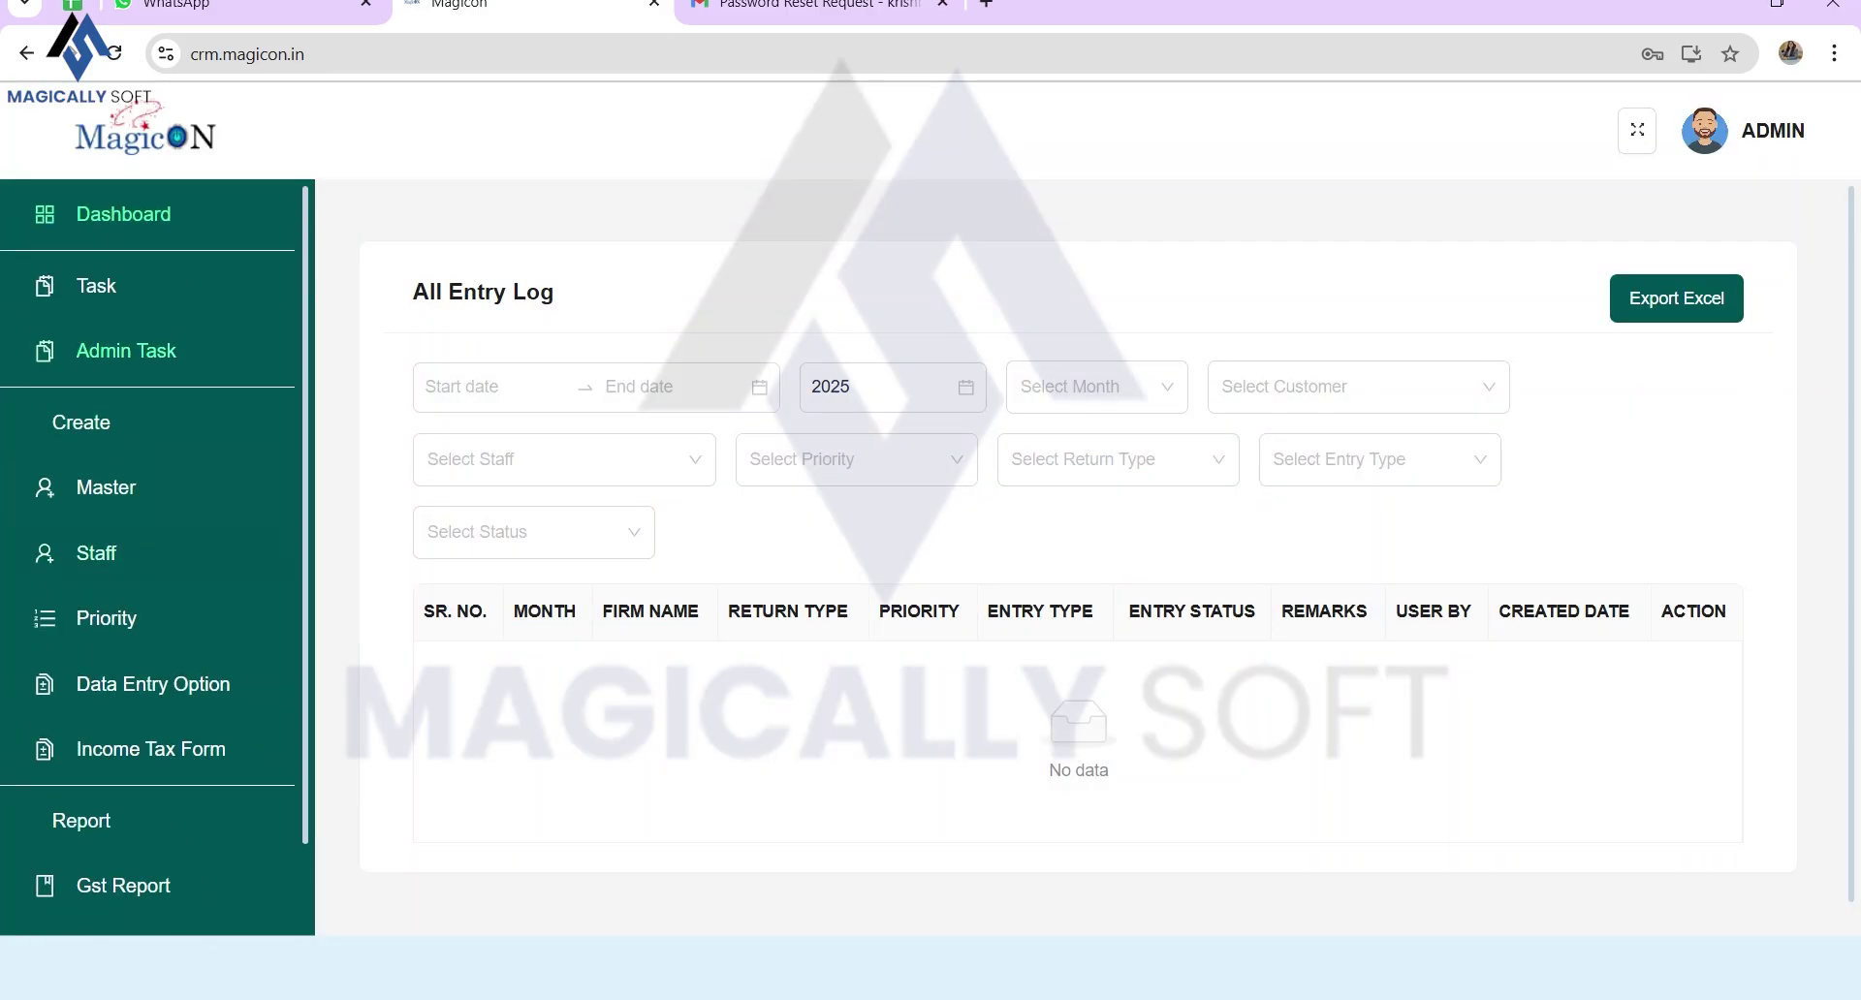
pyautogui.scroll(-1, 155, 557)
pyautogui.scroll(1, 155, 558)
# Step: Log out of the ADMIN account to the login page
pyautogui.click(1742, 130)
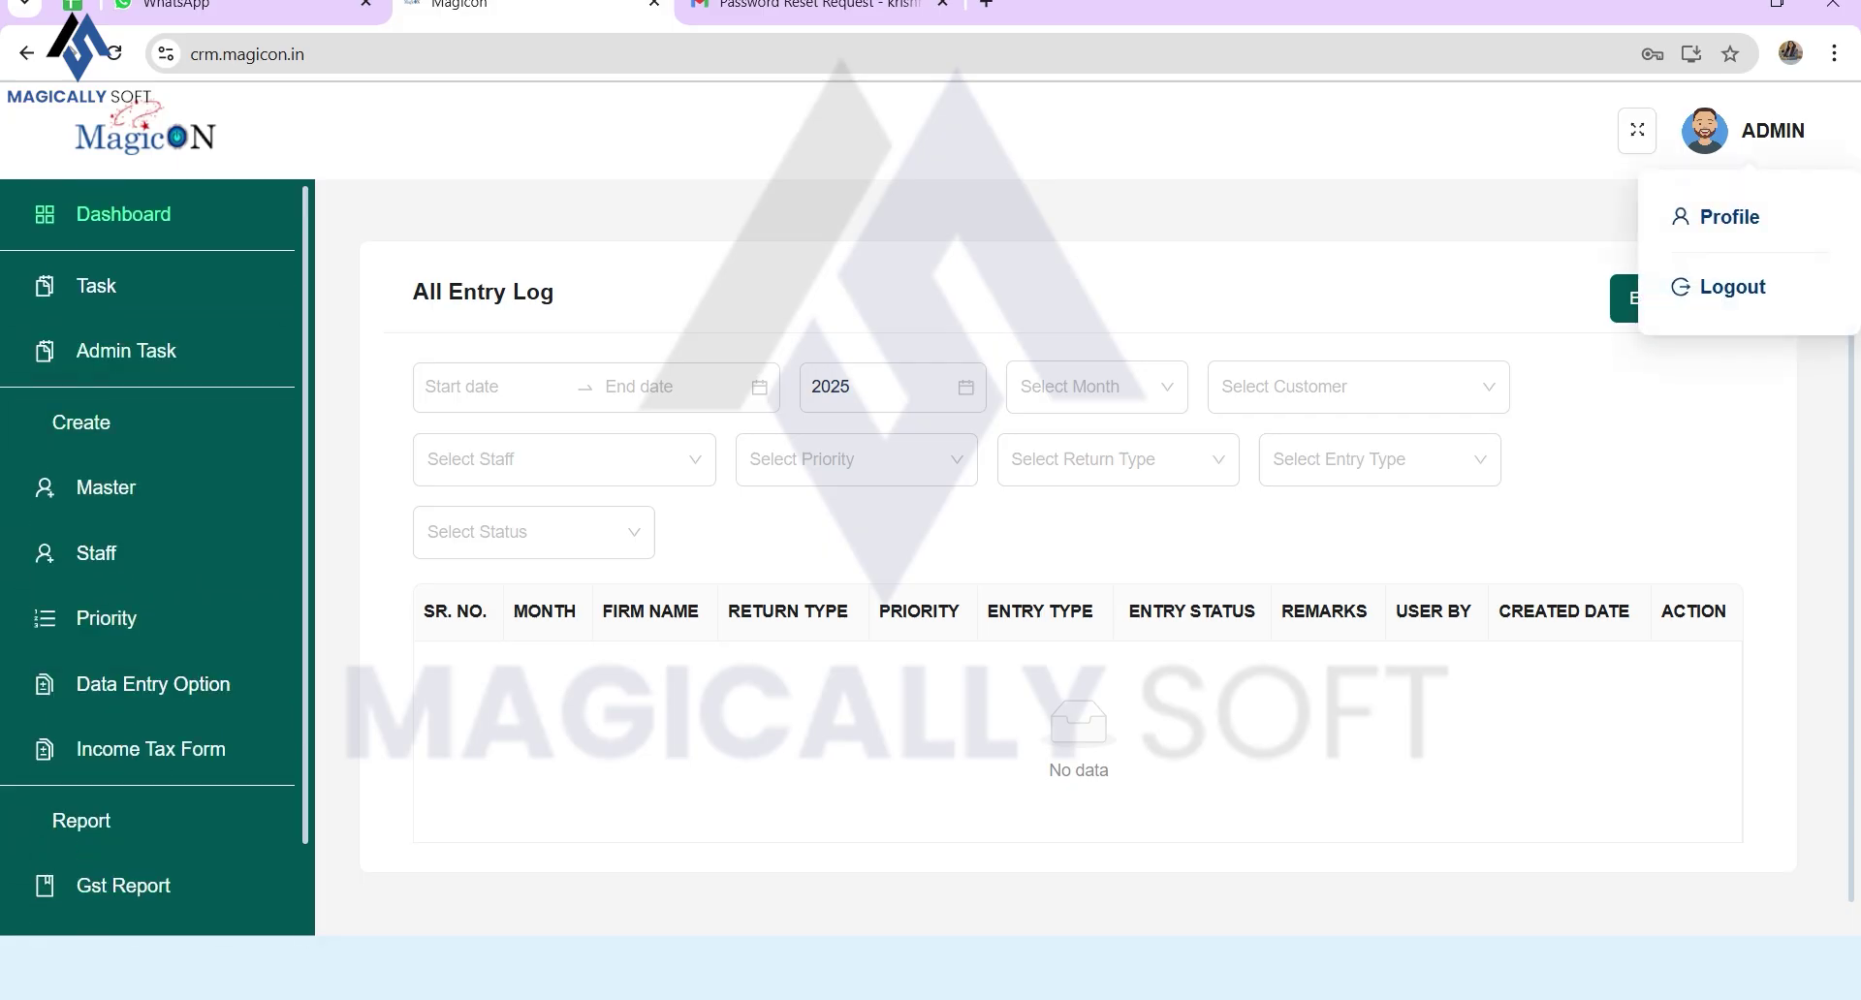
pyautogui.click(1732, 287)
pyautogui.press('Down')
# Step: Log in as the staff member using the corrected autofilled e-mail and the account password
pyautogui.press('Return')
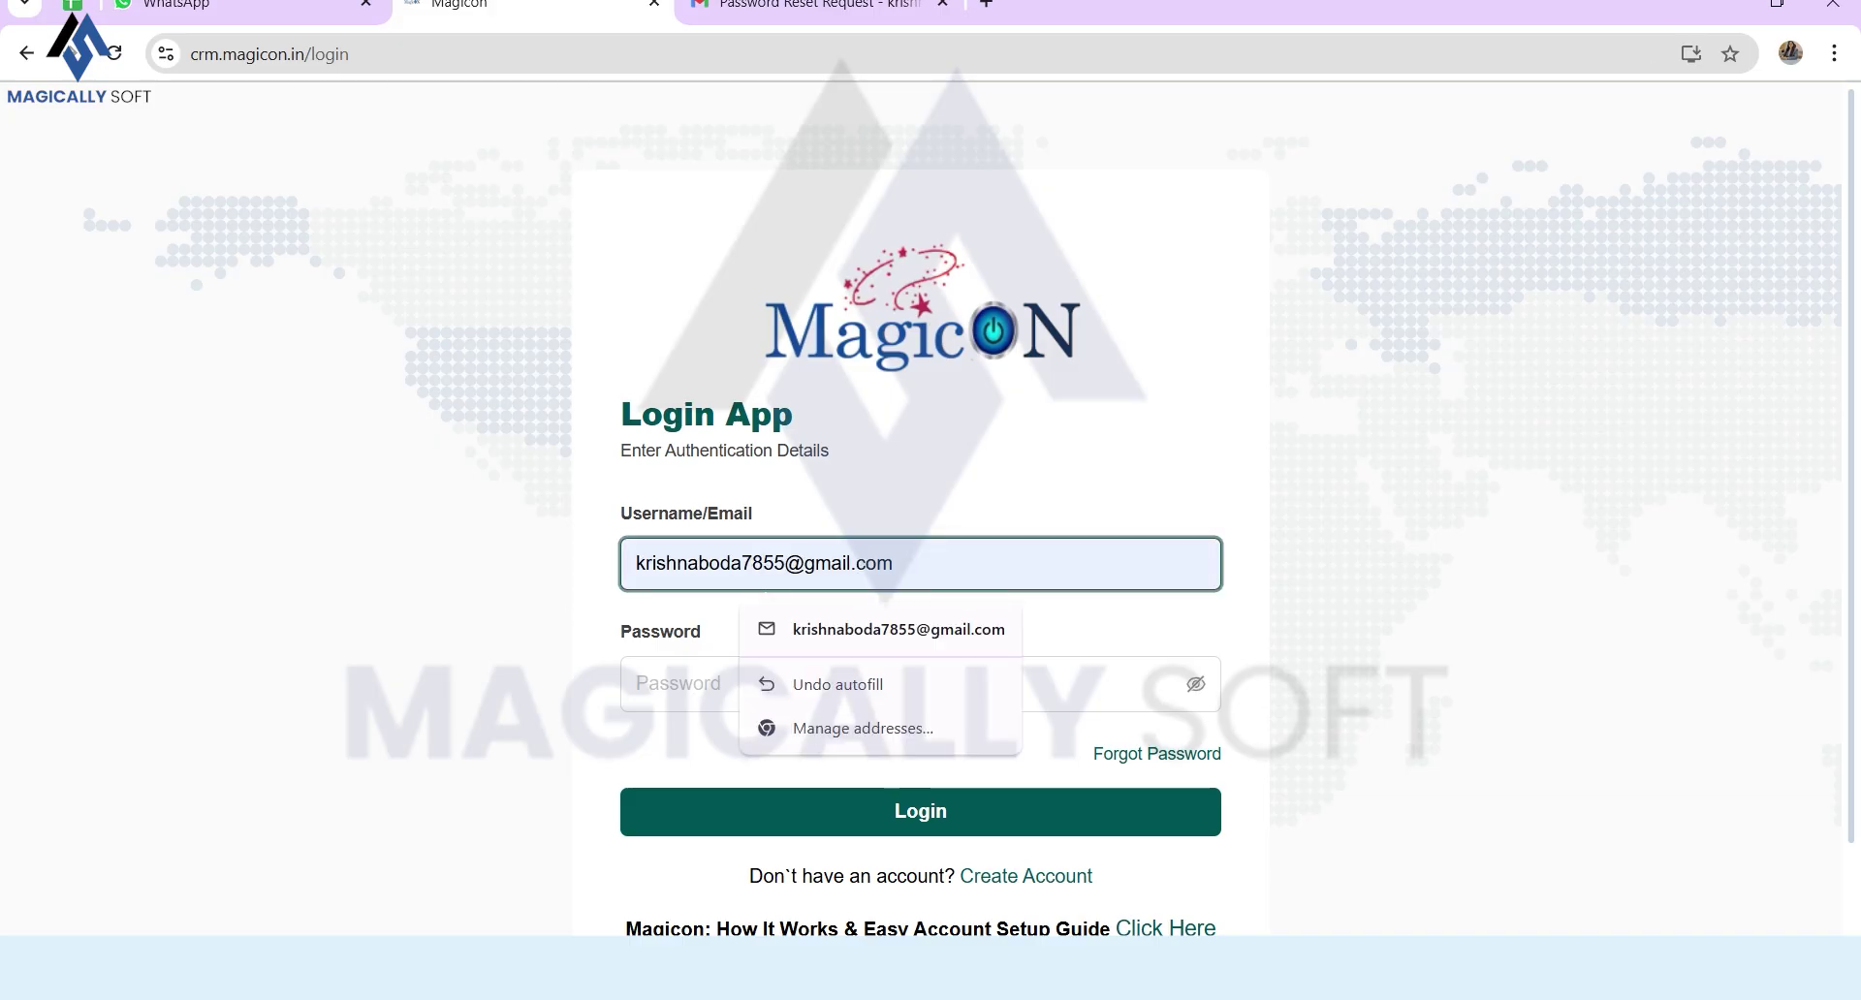
pyautogui.press('BackSpace')
pyautogui.click(775, 684)
pyautogui.write('••••••')
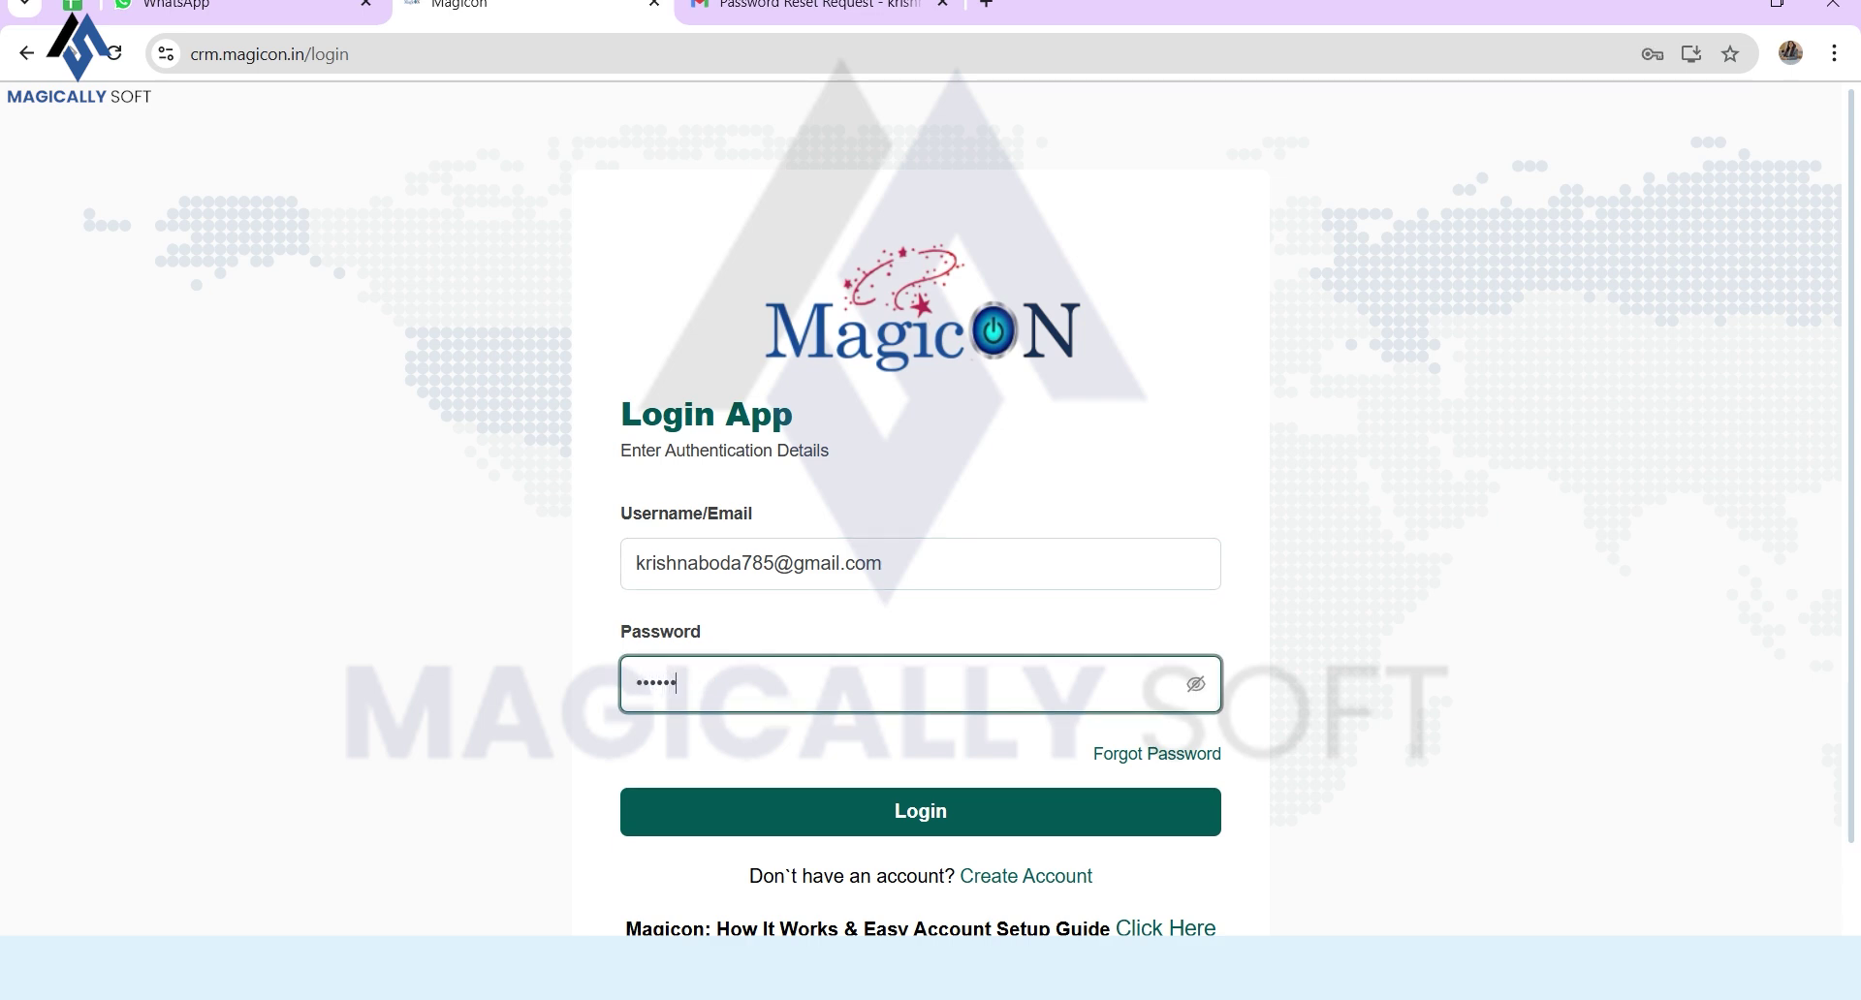
pyautogui.press('Return')
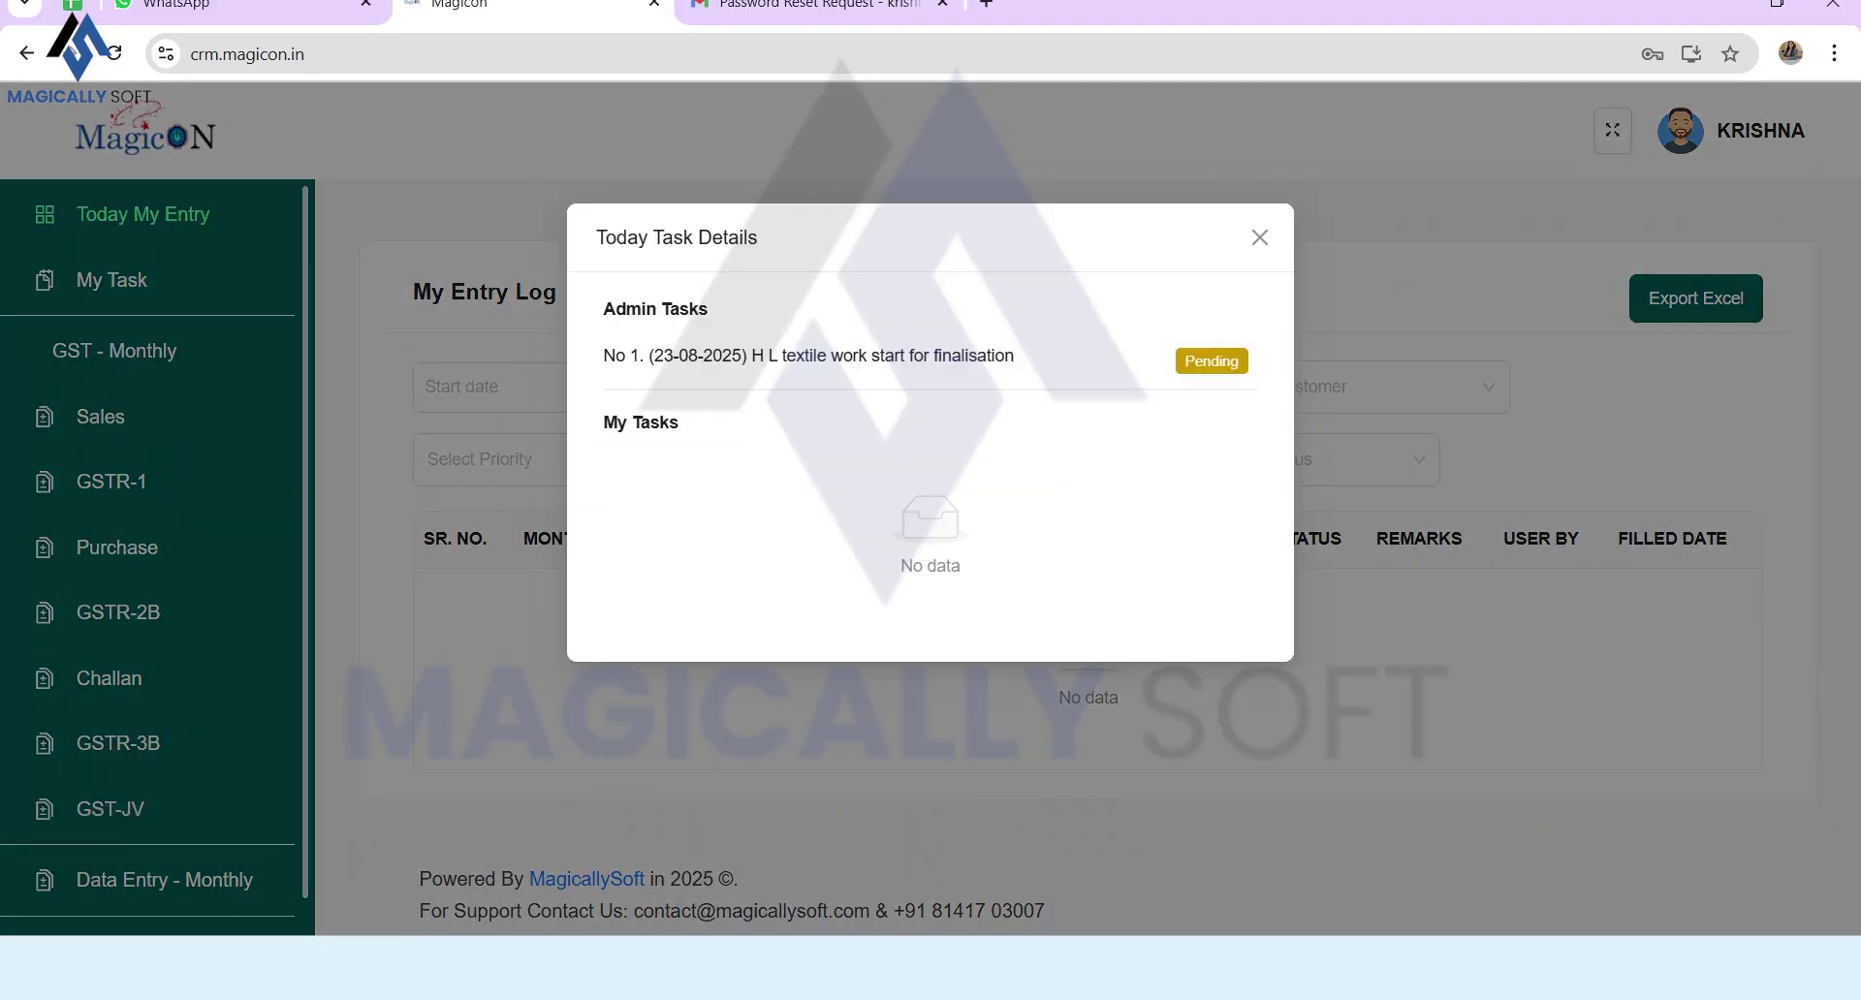
# Step: Read the pending task dated 23-08-2025 in Today Task Details, then close the popup
pyautogui.moveTo(603, 356); pyautogui.dragTo(1014, 356)
pyautogui.click(1016, 359)
pyautogui.moveTo(1015, 355); pyautogui.dragTo(741, 356)
pyautogui.click(742, 356)
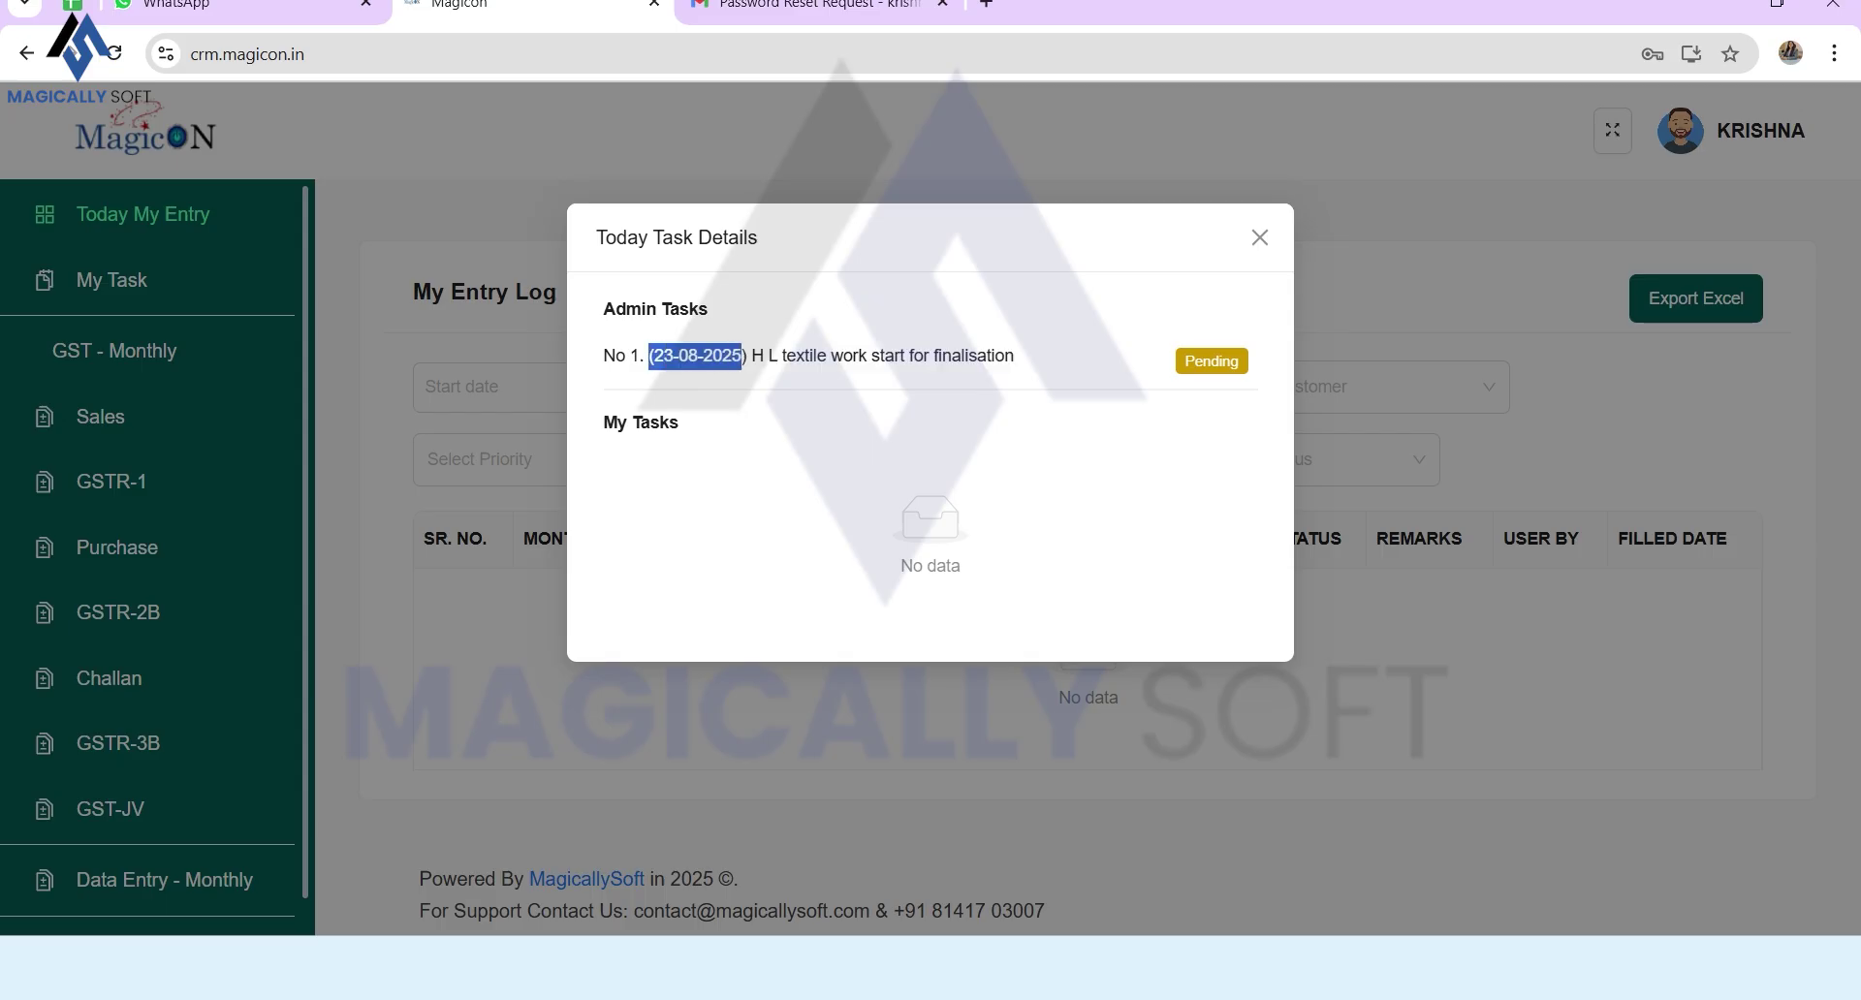
pyautogui.click(741, 355)
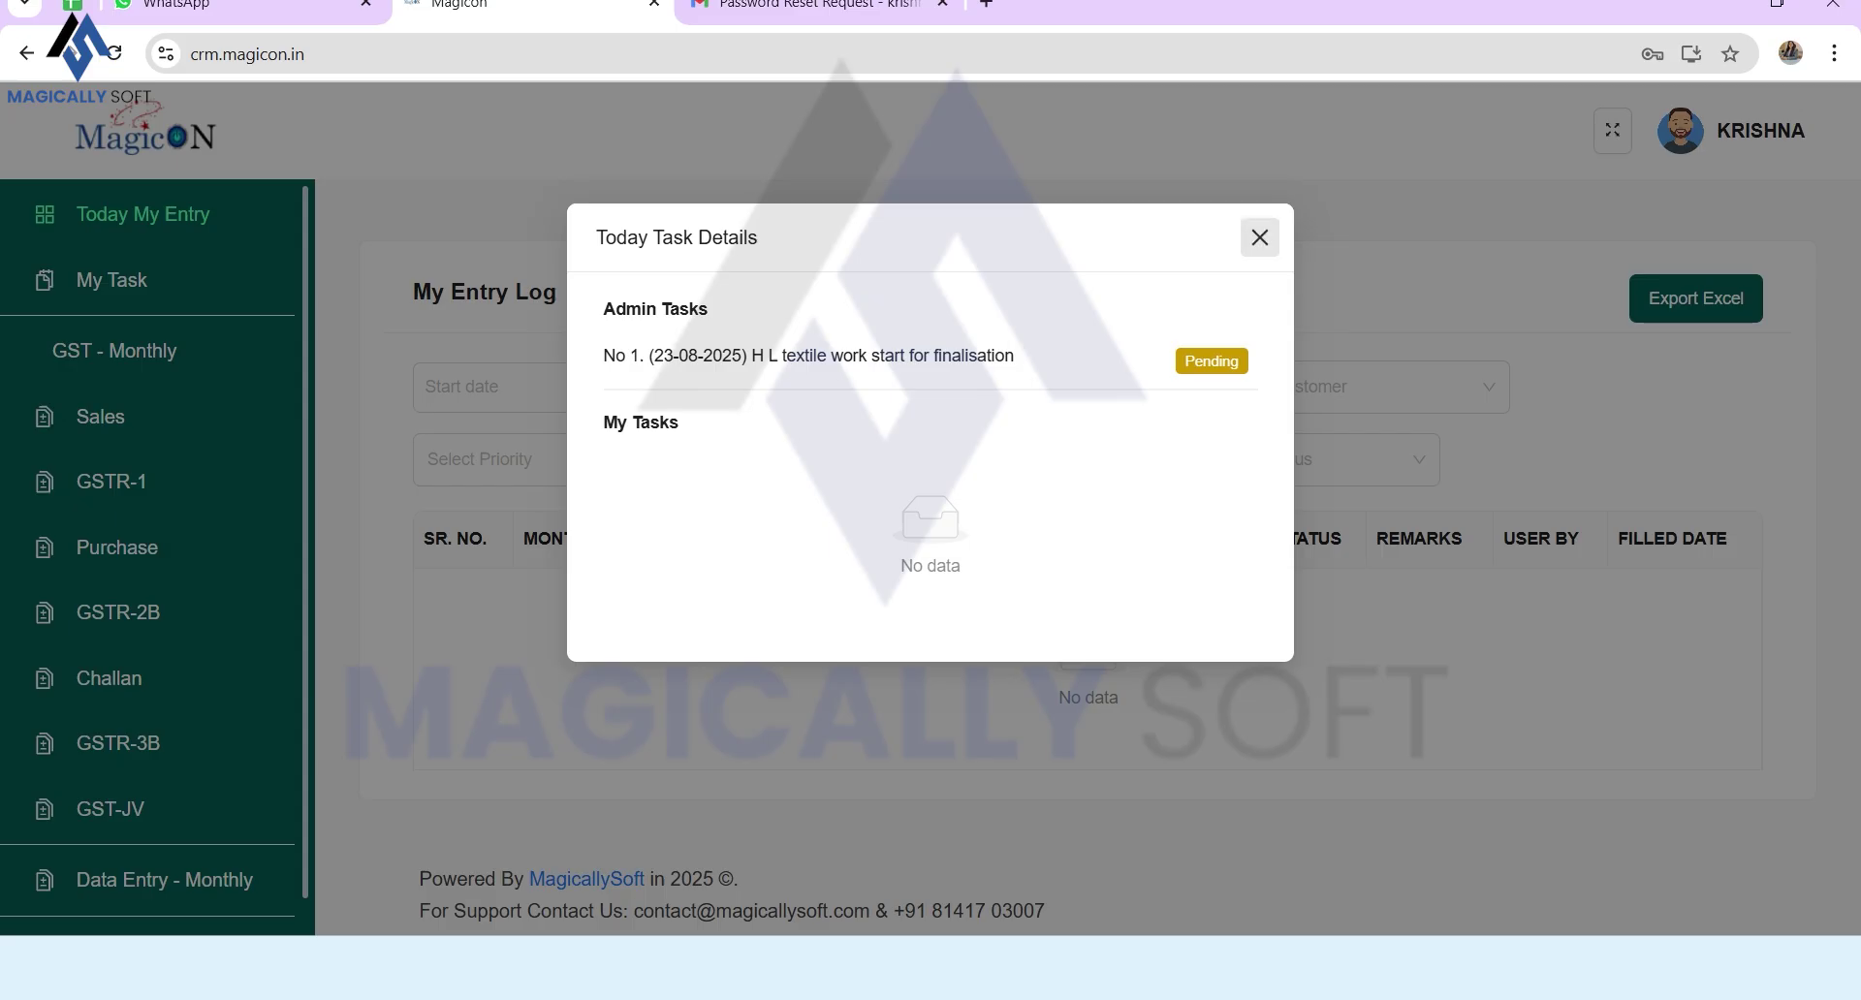
pyautogui.click(1259, 237)
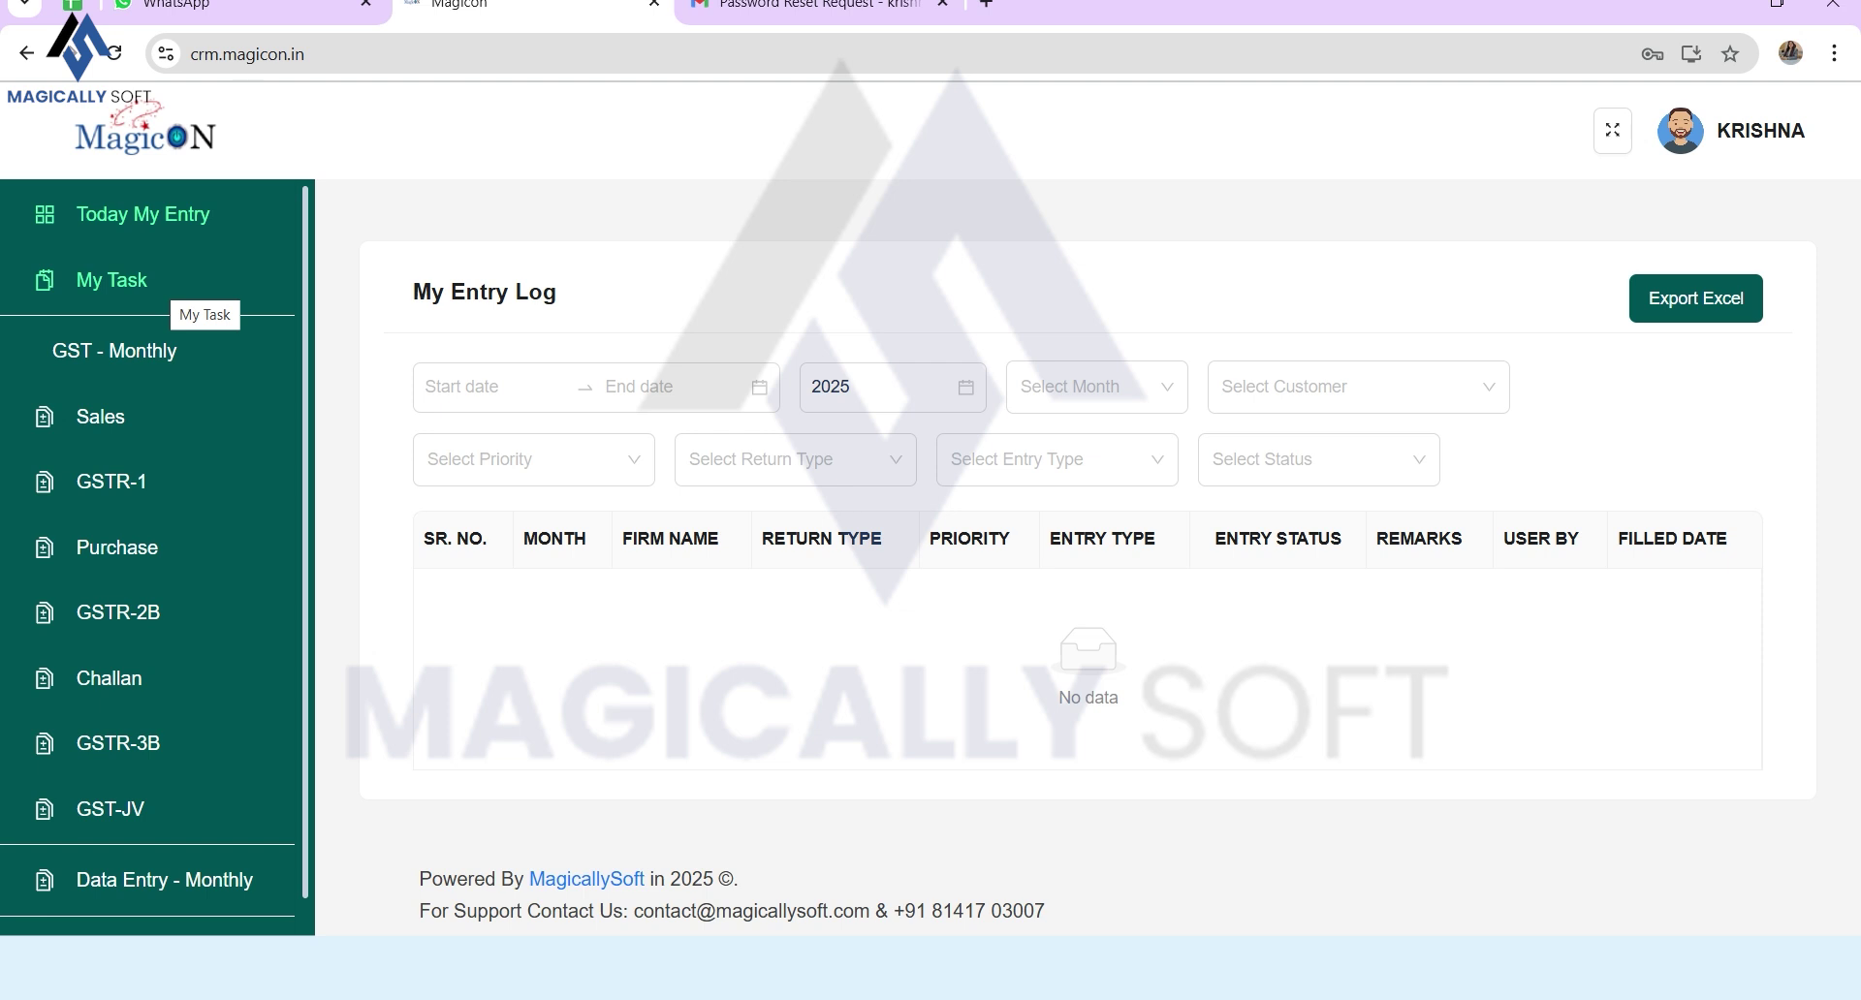
# Step: Open the staff member's own User Task List and look it over
pyautogui.click(174, 281)
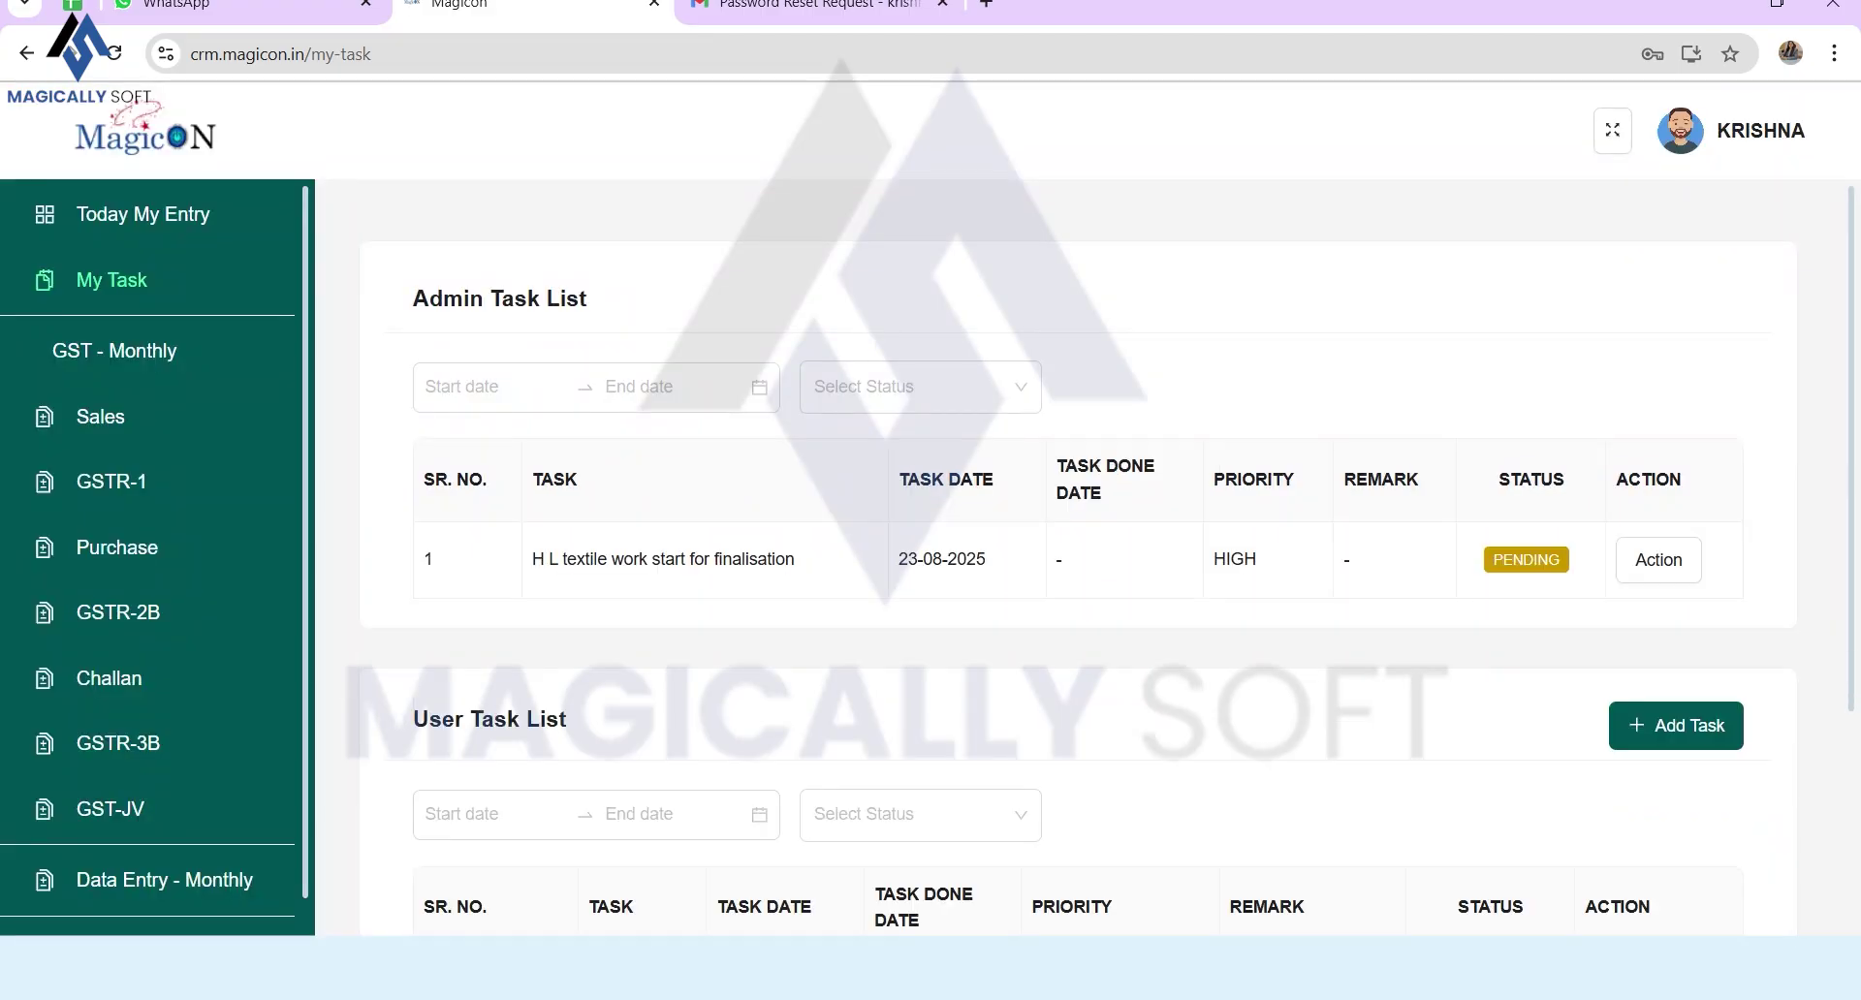
pyautogui.scroll(-3, 1079, 557)
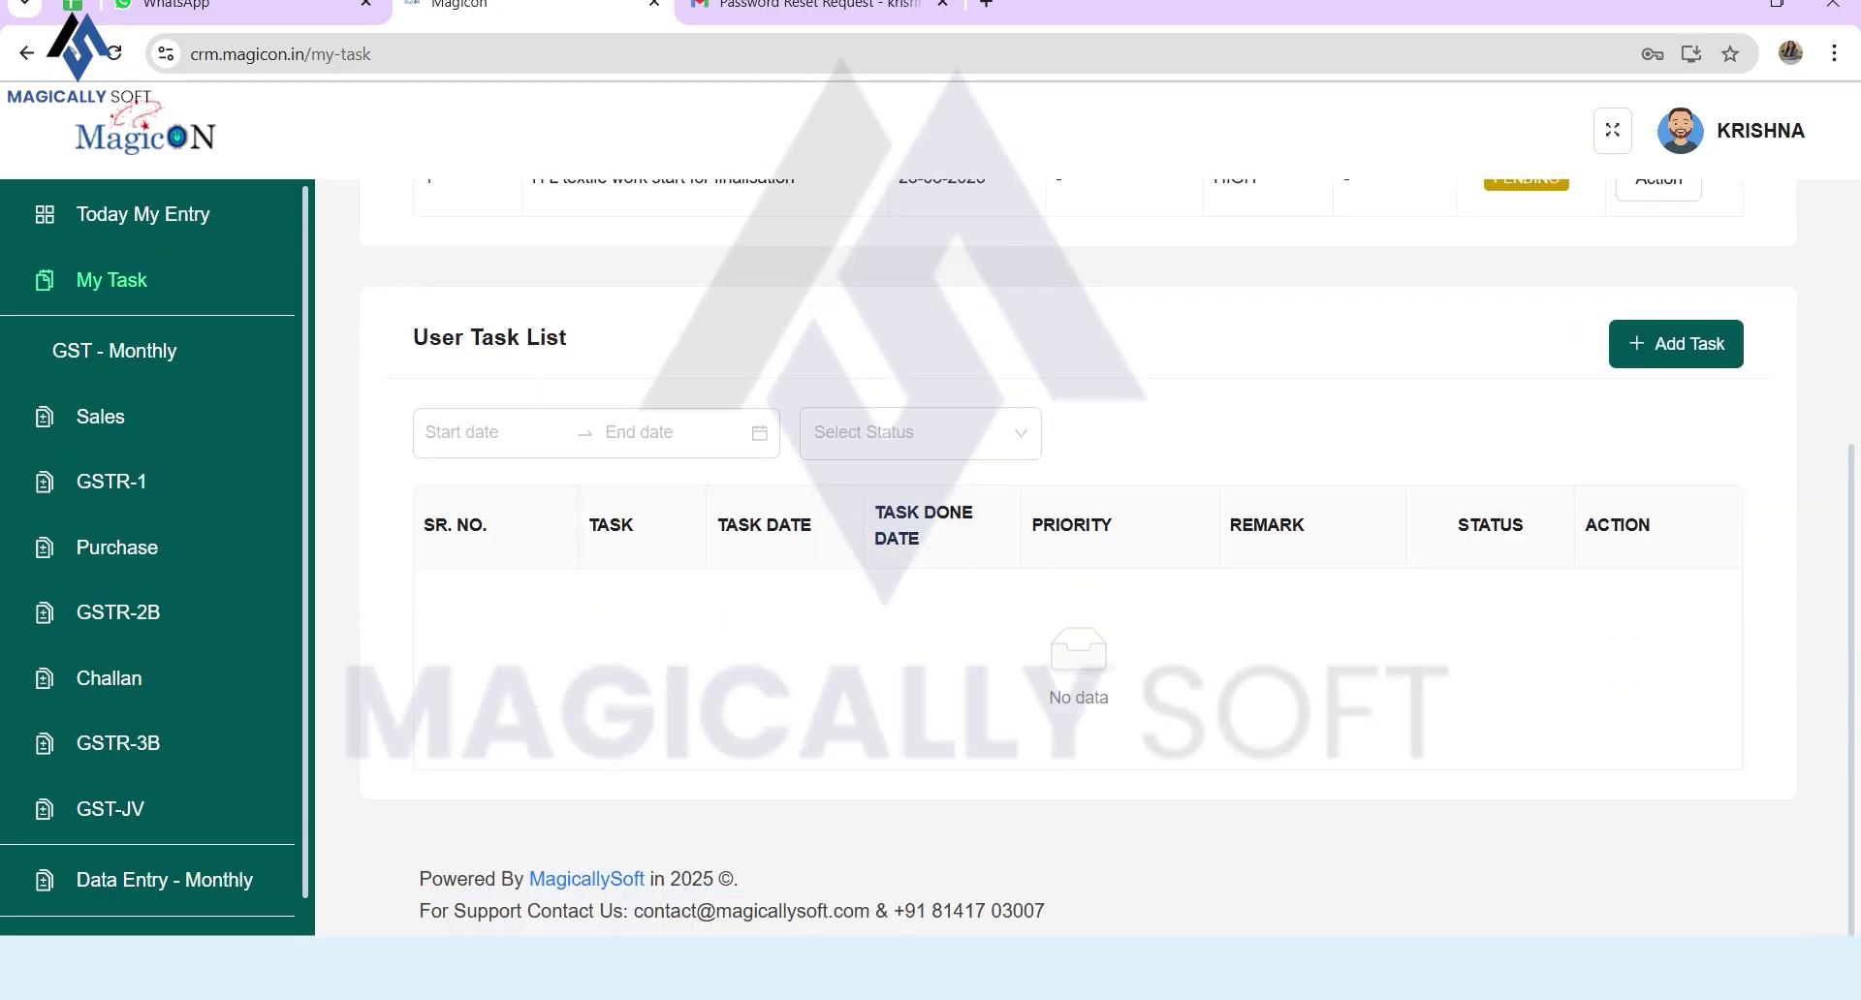
pyautogui.scroll(1, 1079, 558)
pyautogui.scroll(1, 669, 485)
pyautogui.moveTo(794, 559); pyautogui.dragTo(598, 560)
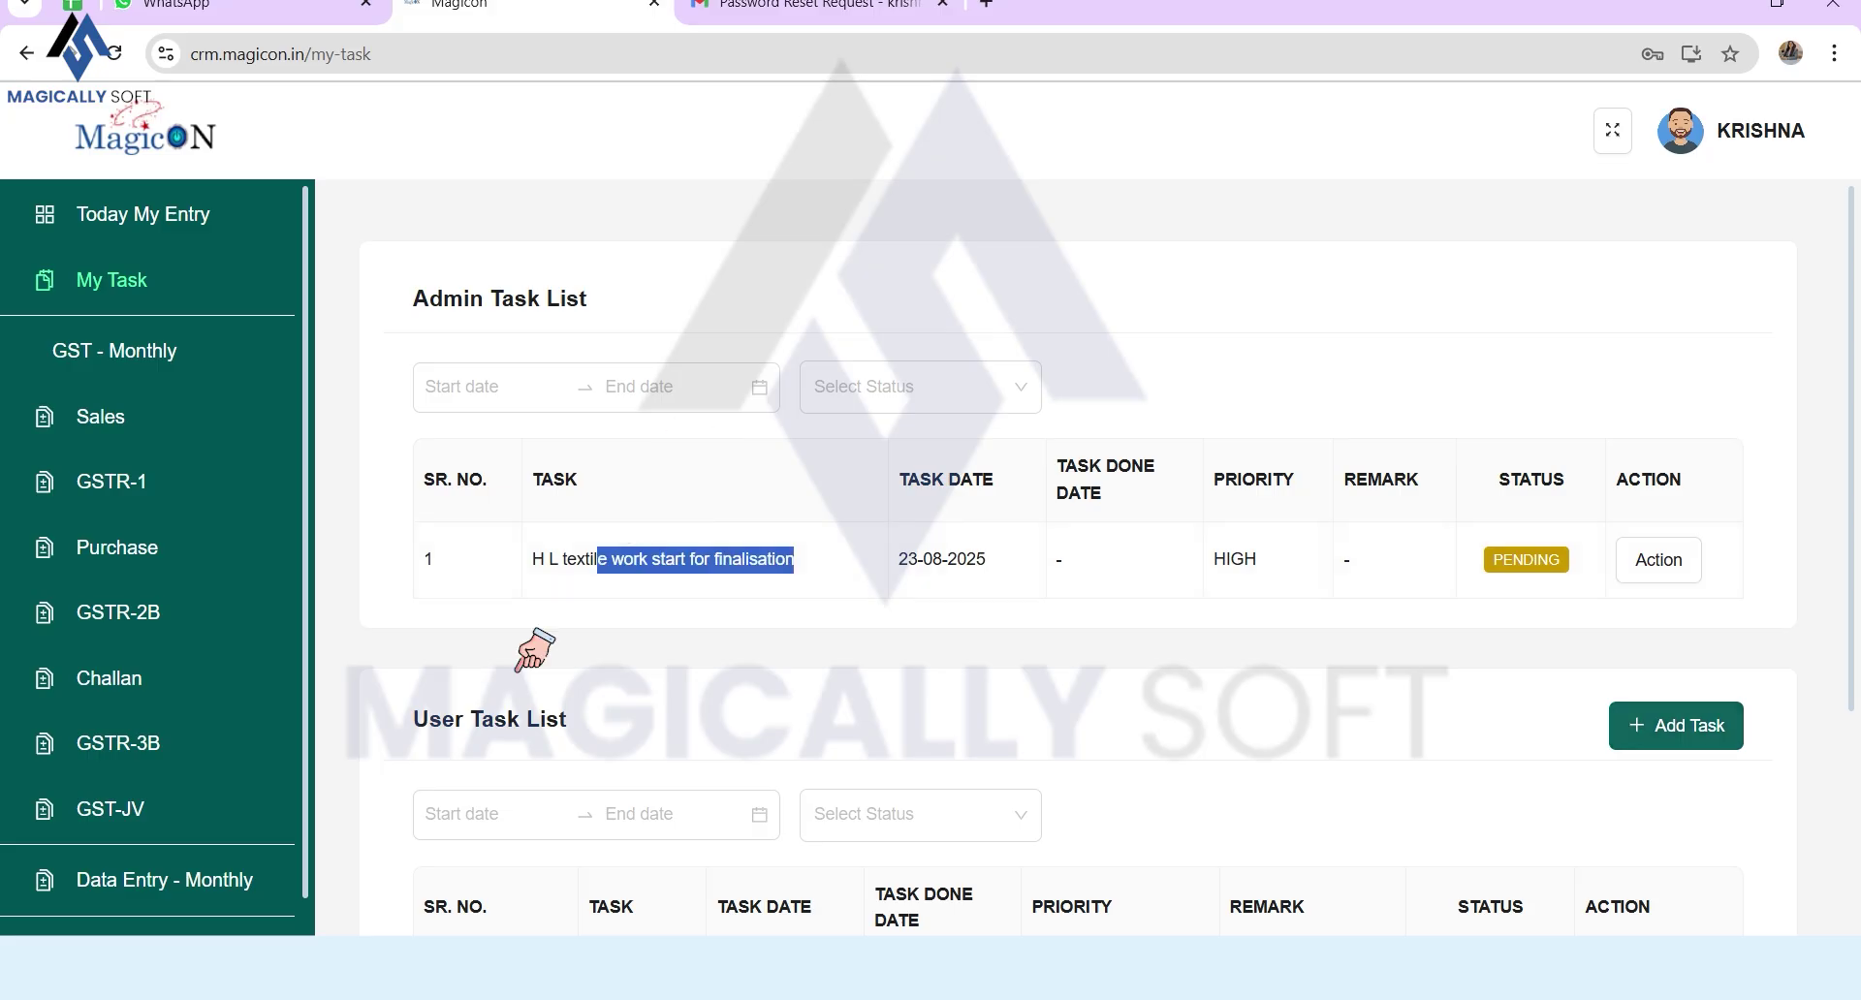
pyautogui.tripleClick(491, 703)
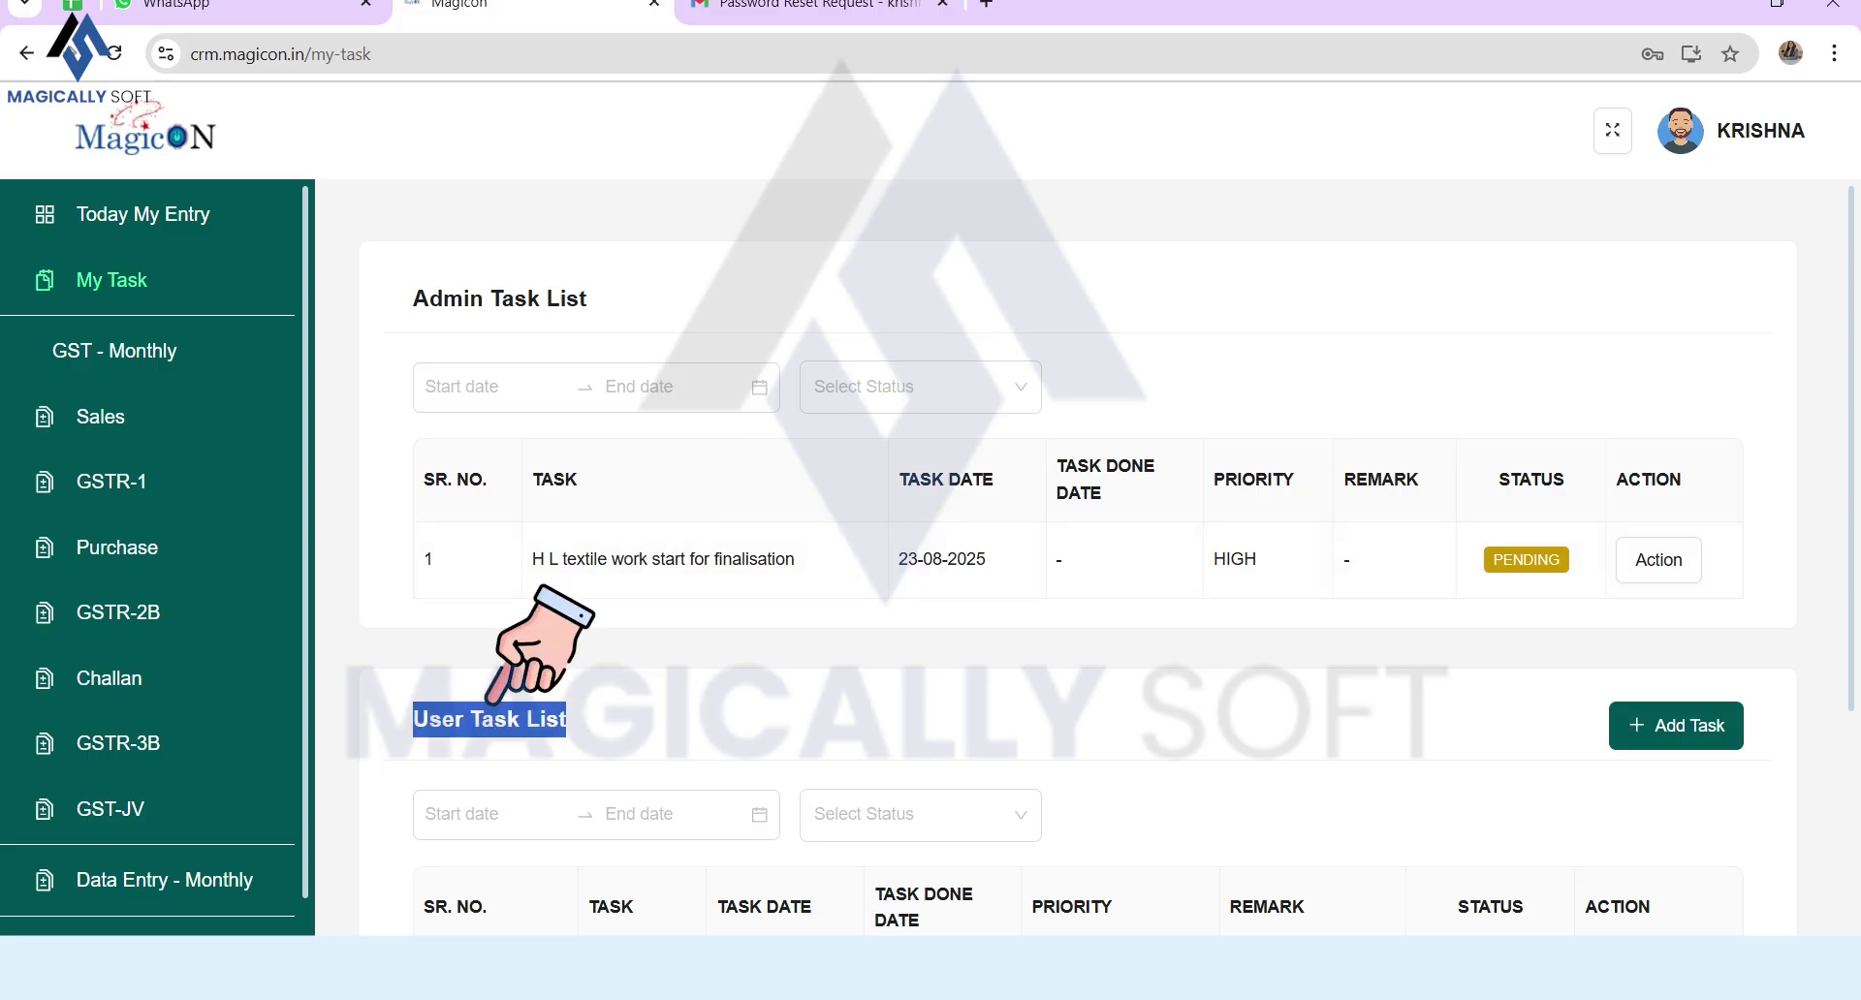
# Step: Add a High-priority user task 'Today's task - data entry of HL textiles' from pasted text
pyautogui.click(1676, 726)
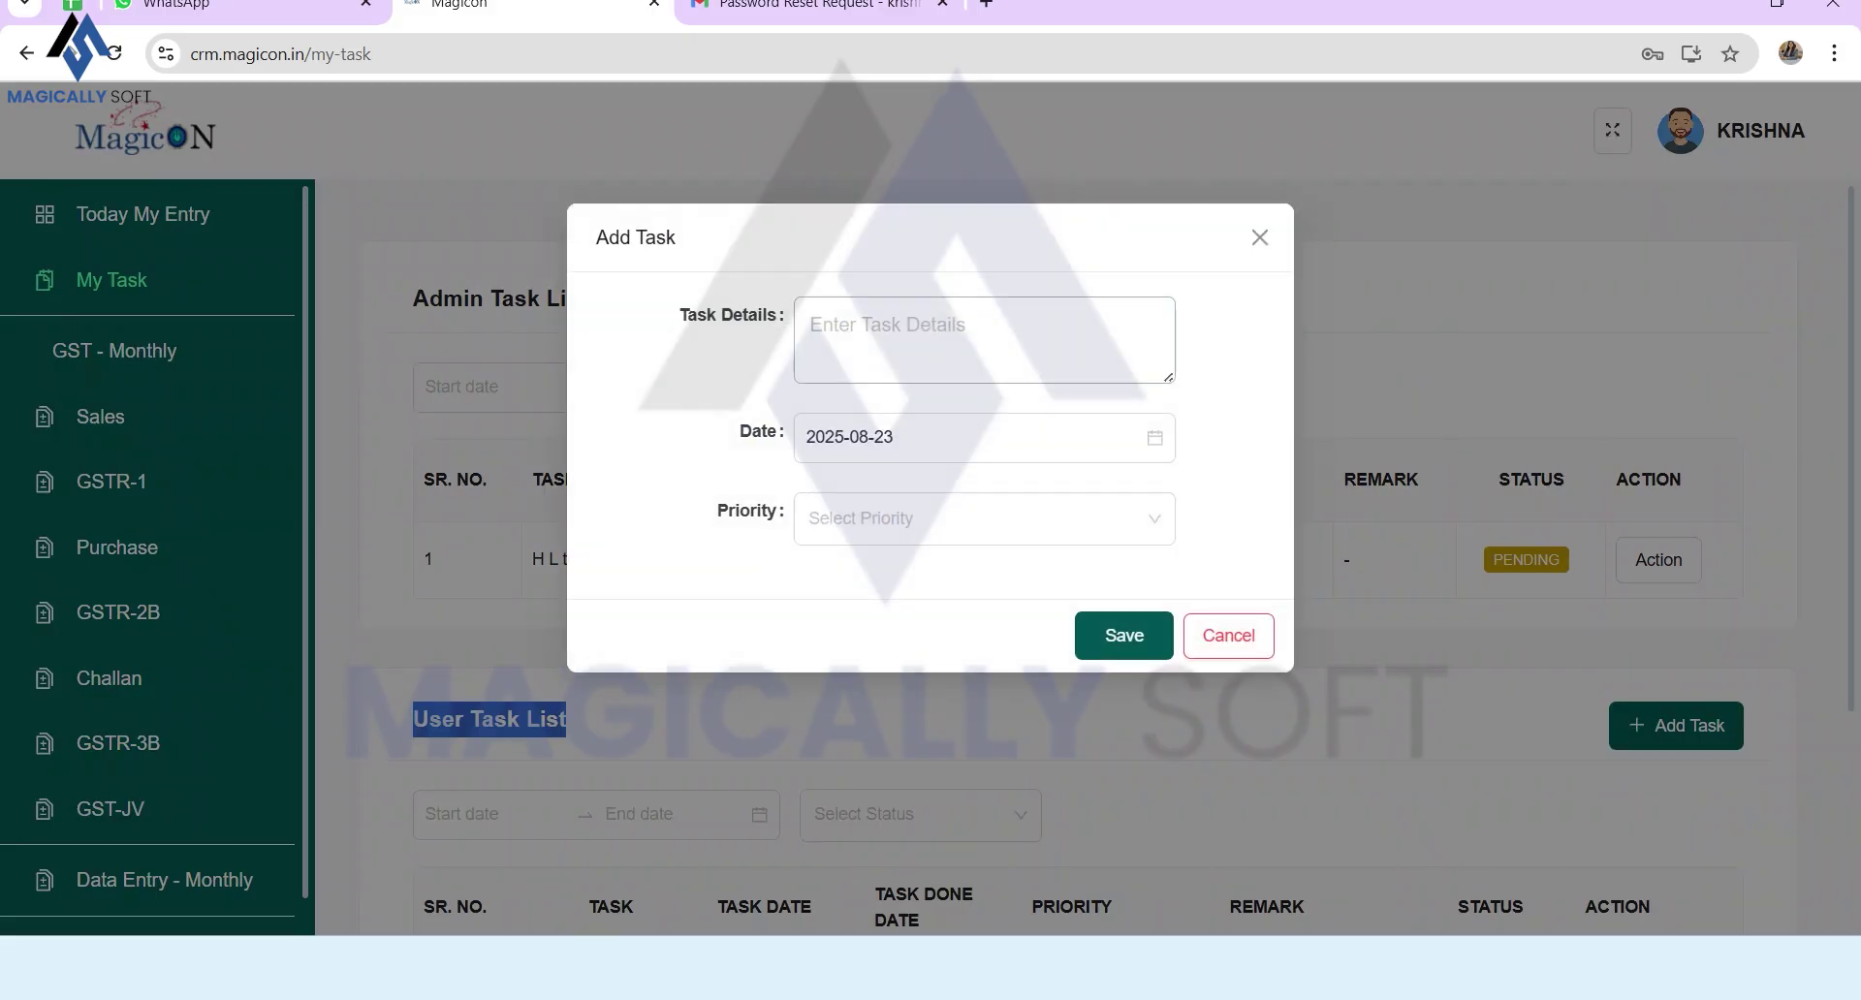
pyautogui.click(984, 339)
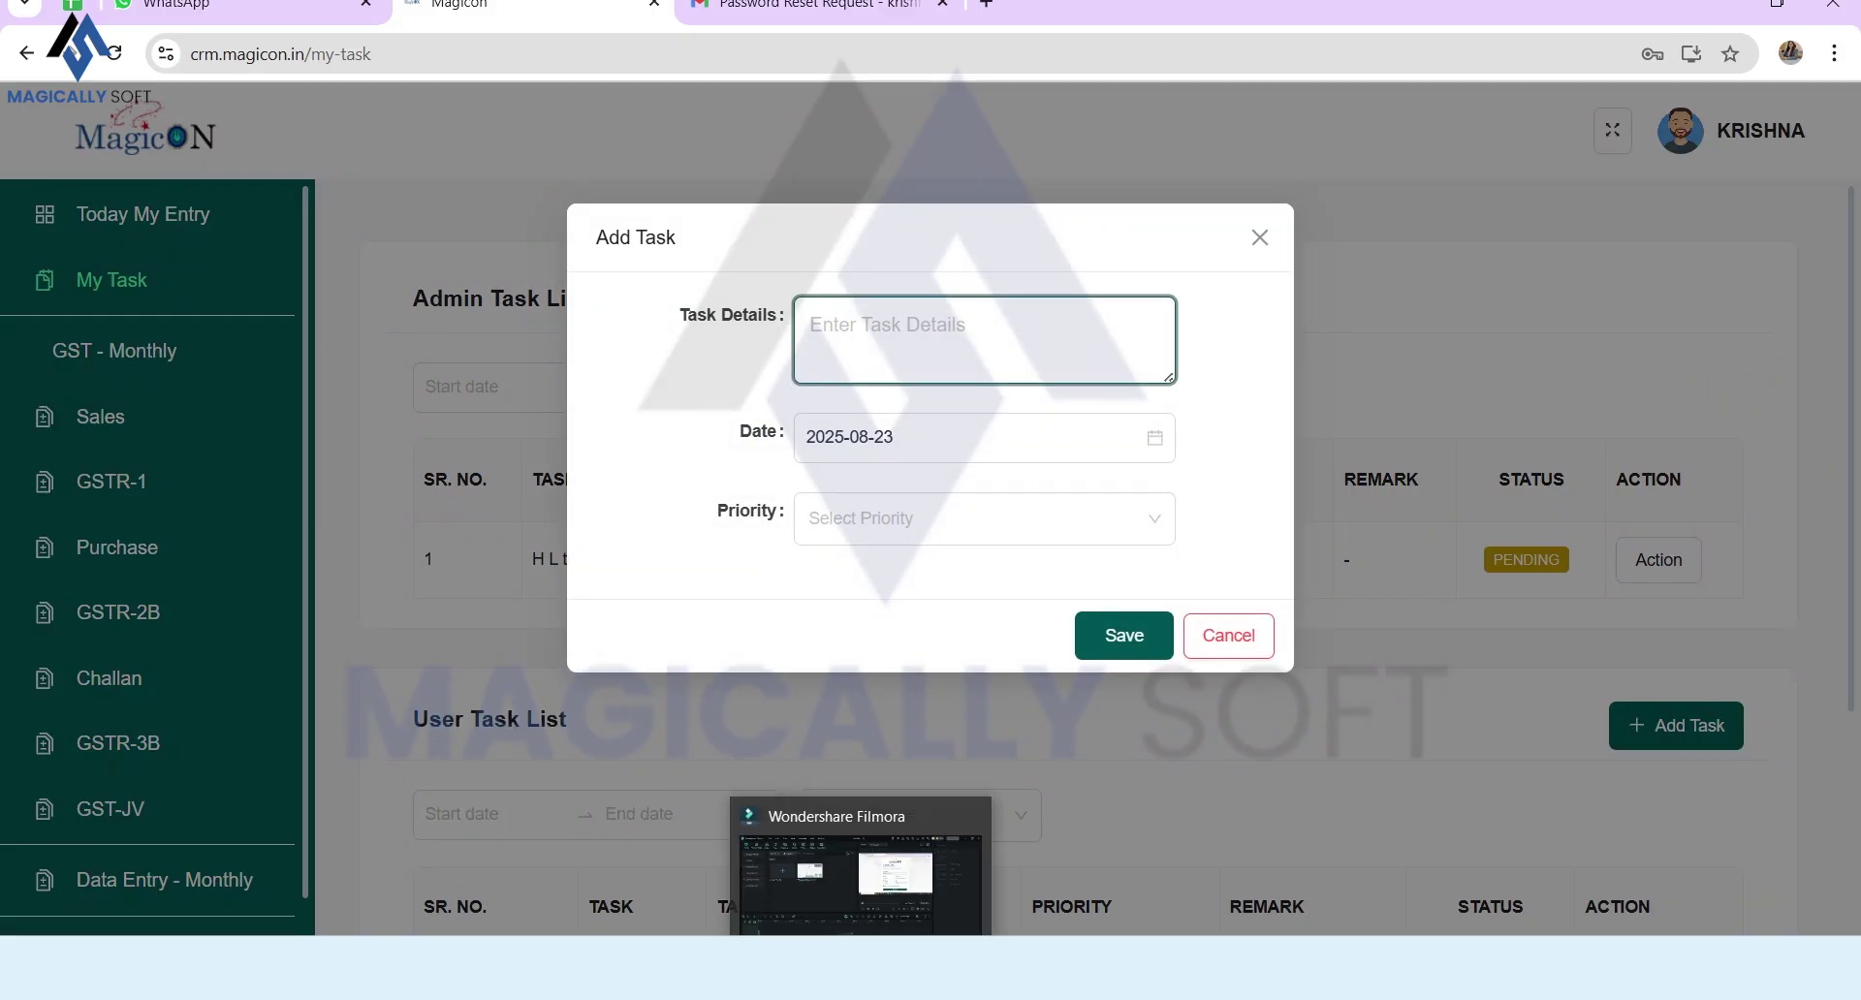
pyautogui.write("Today's task - data entry of HL textiles")
pyautogui.click(984, 519)
pyautogui.click(984, 574)
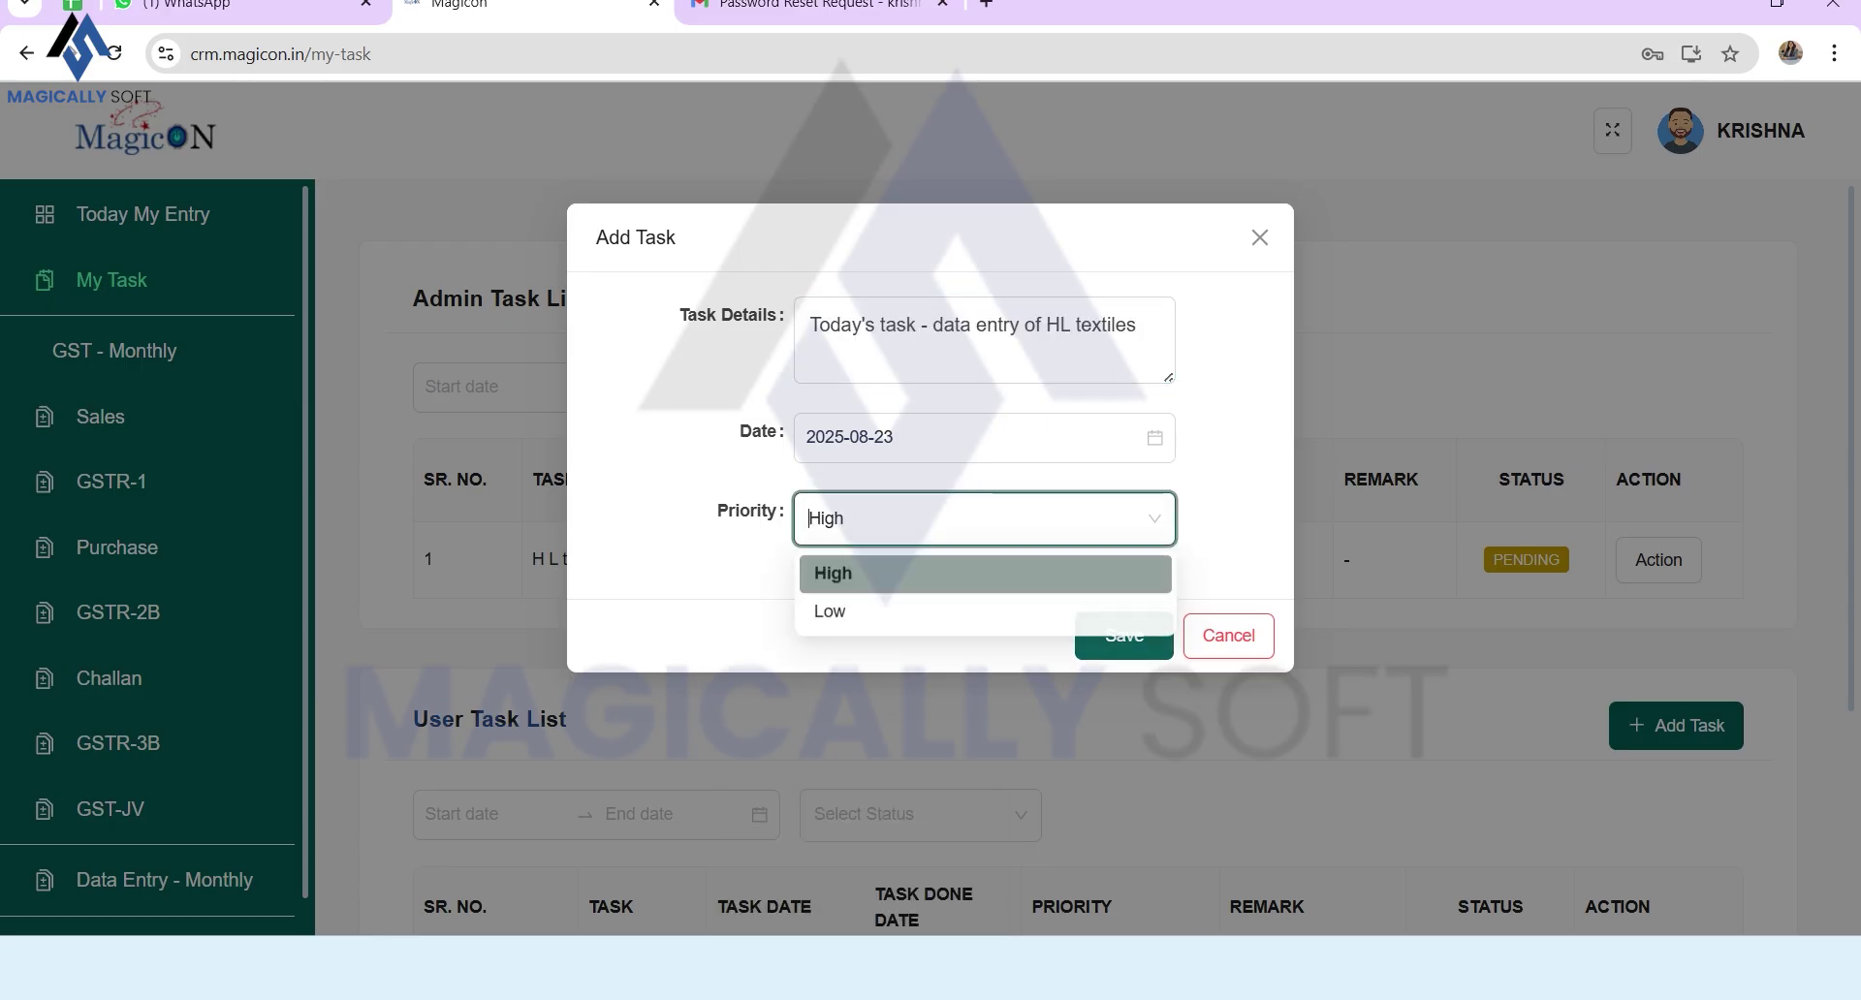
pyautogui.click(1124, 636)
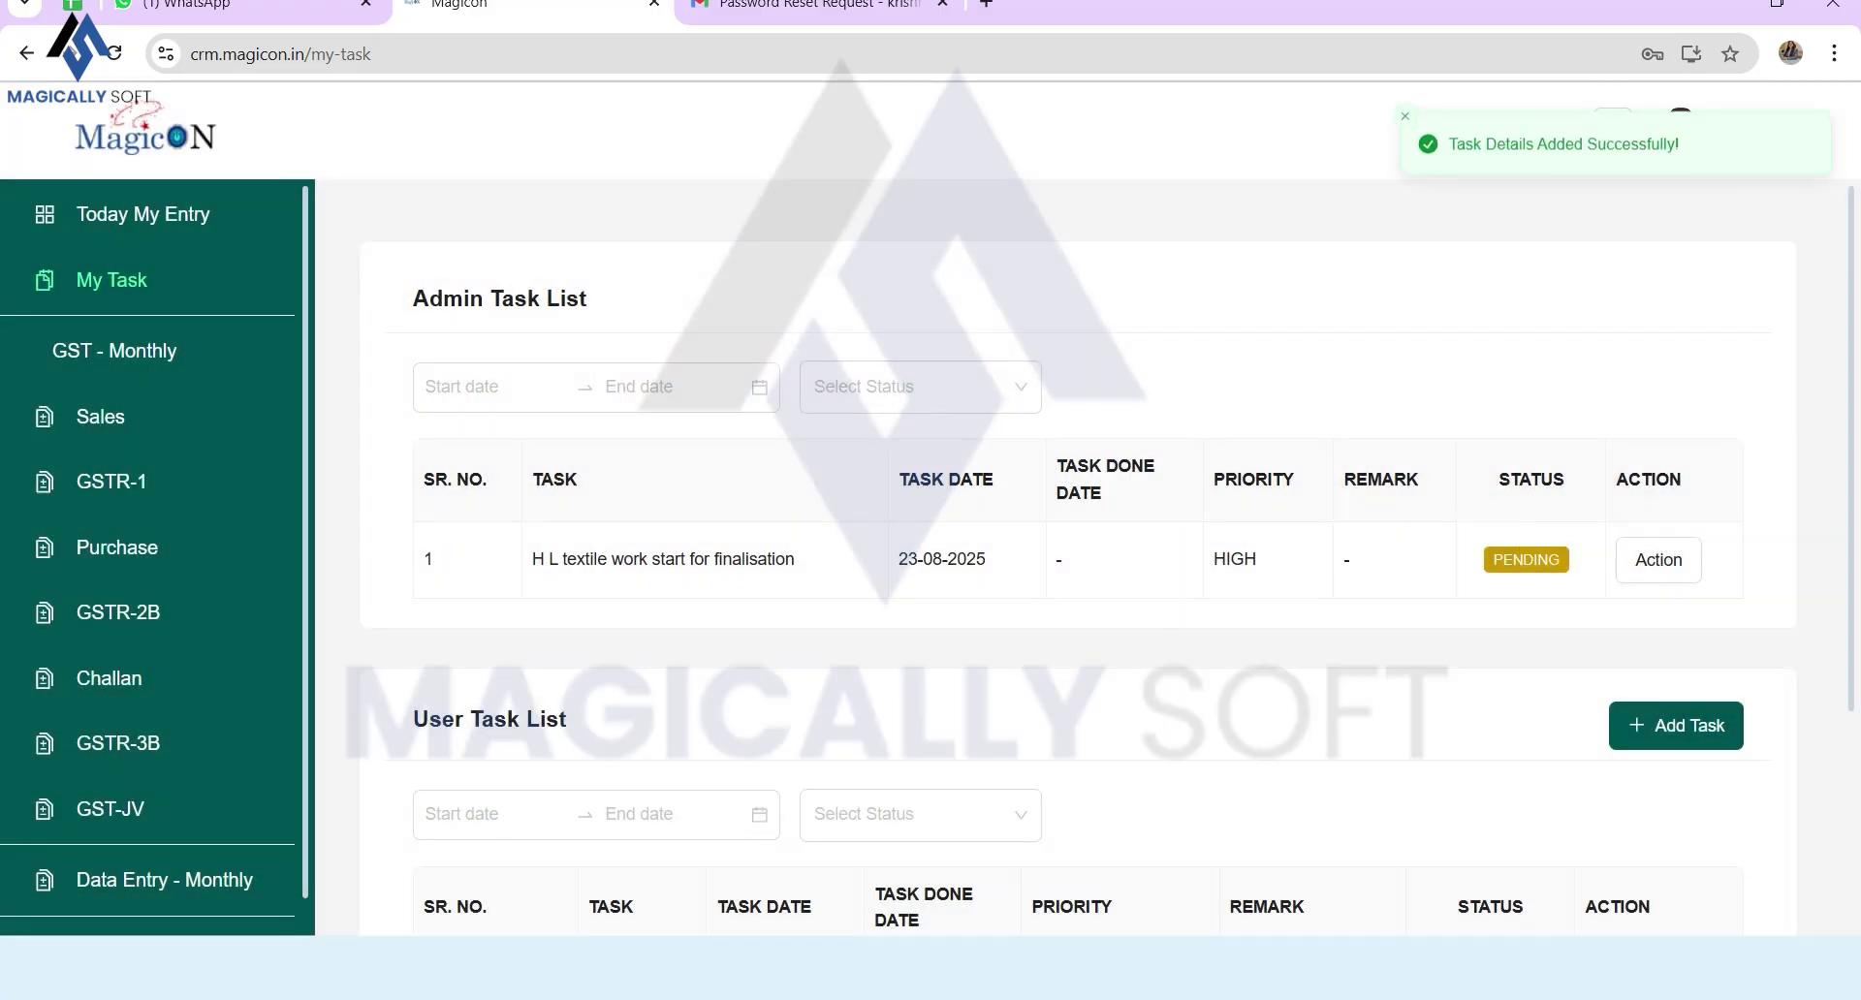
# Step: Check the new task in the User Task List, then go to the Sales list
pyautogui.scroll(-3, 1078, 582)
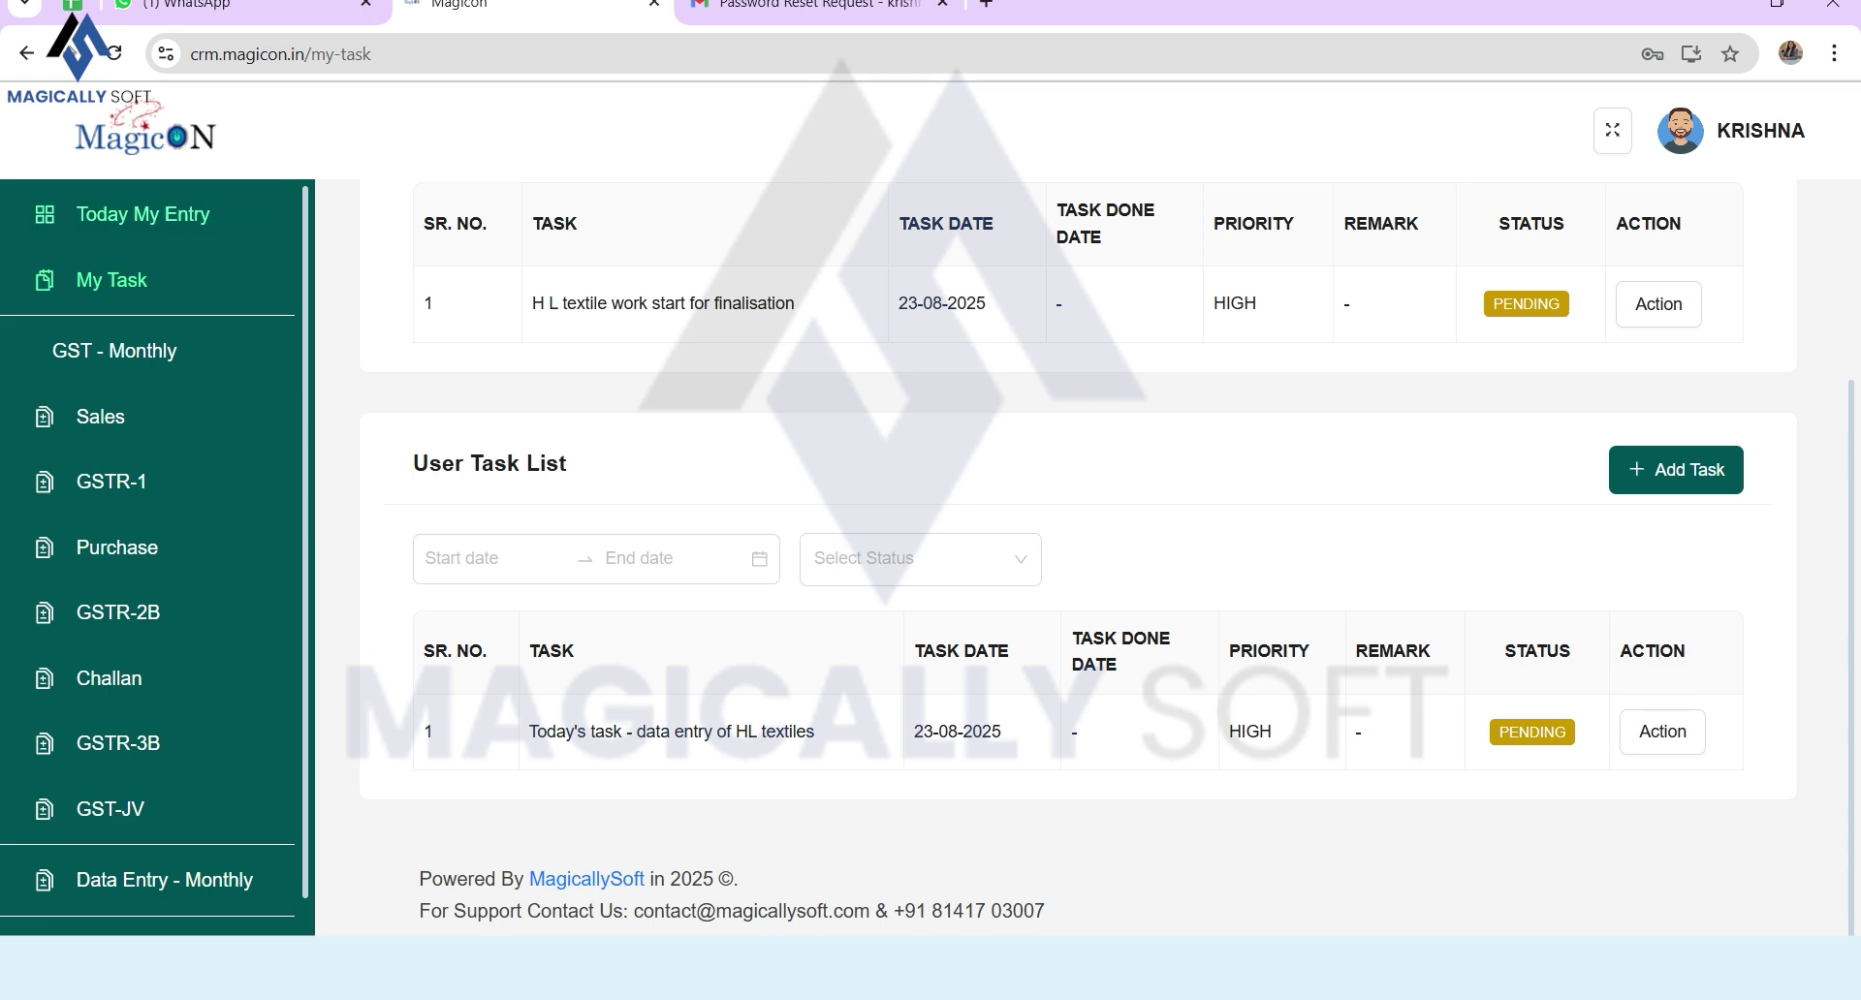
pyautogui.tripleClick(489, 446)
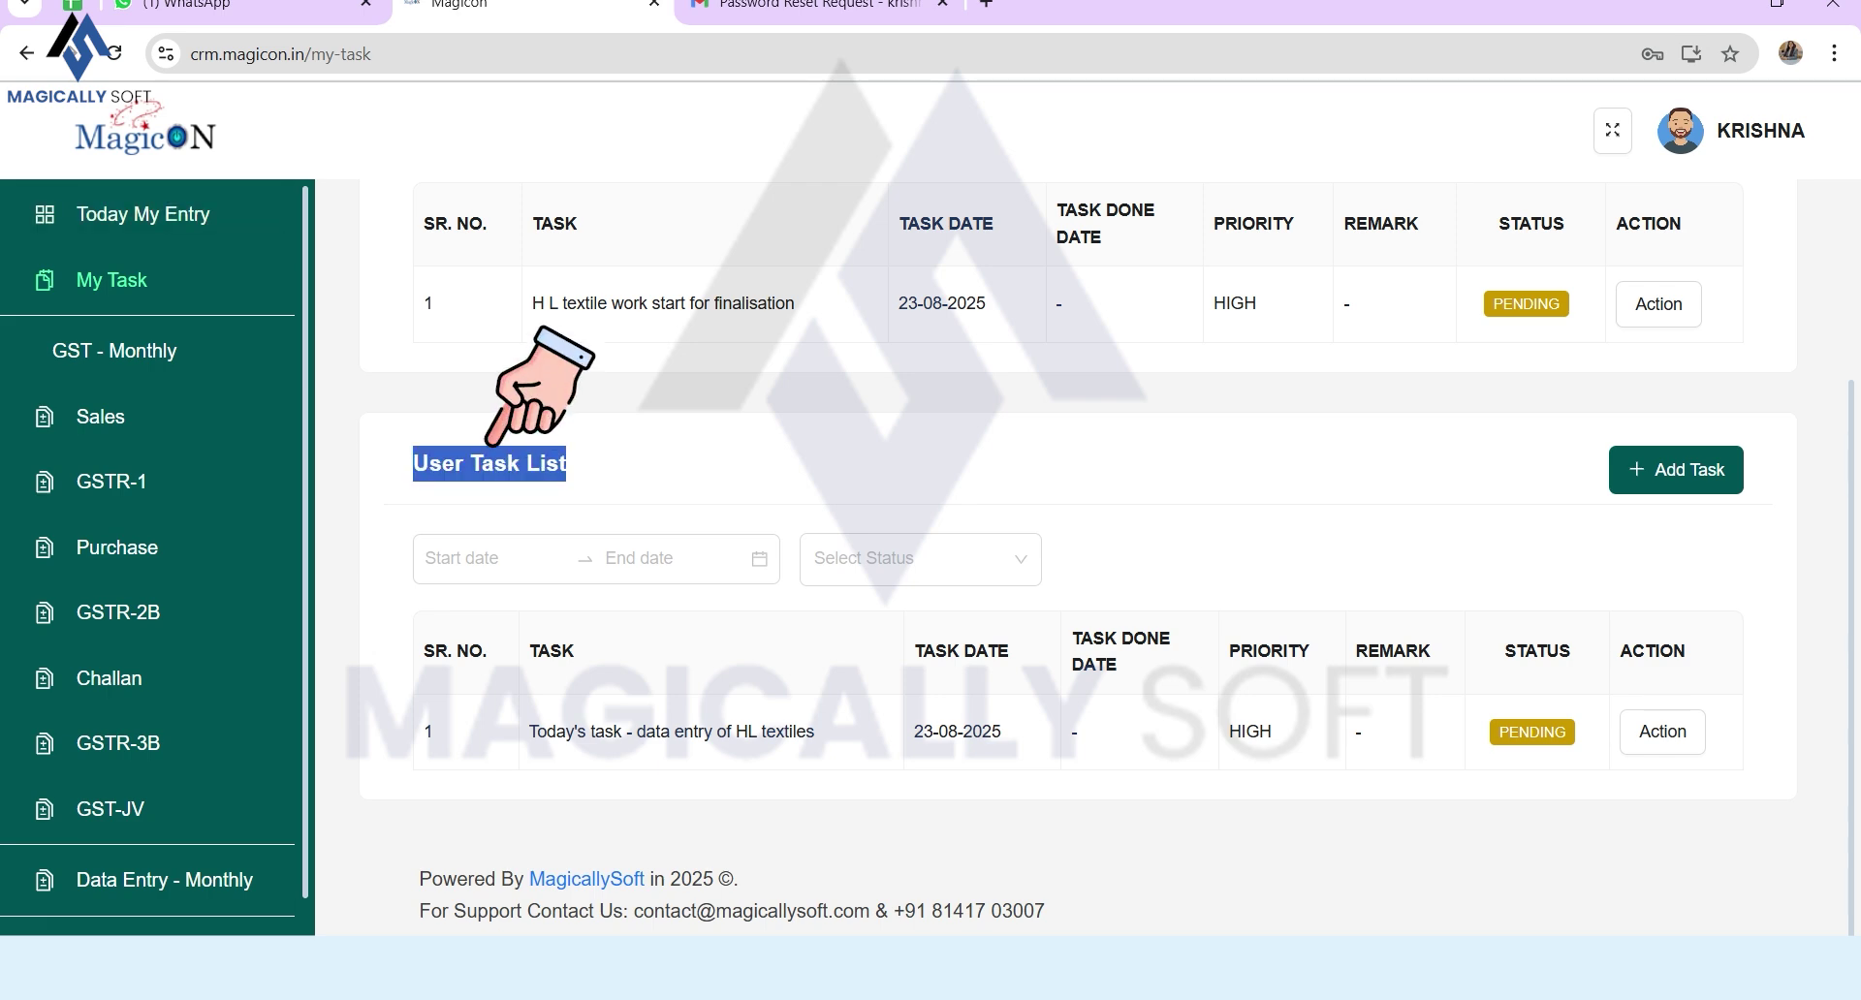
pyautogui.scroll(3, 490, 441)
pyautogui.moveTo(414, 297); pyautogui.dragTo(587, 298)
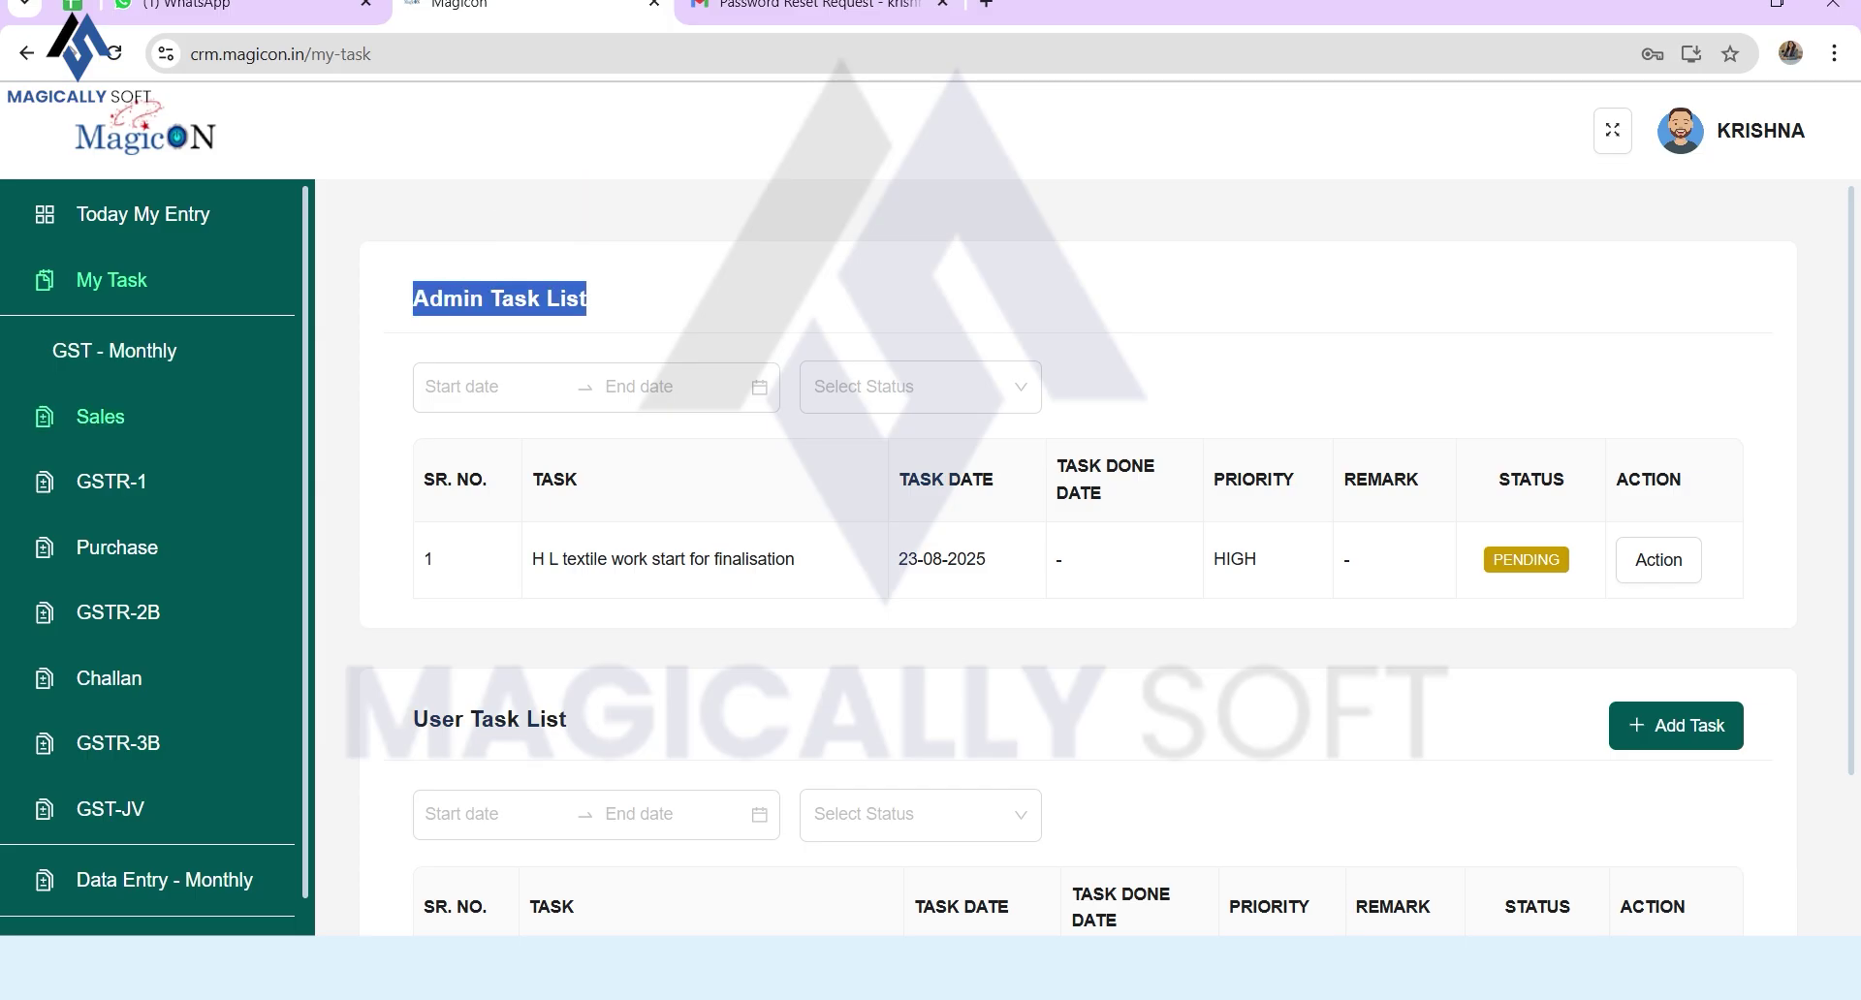
pyautogui.click(101, 417)
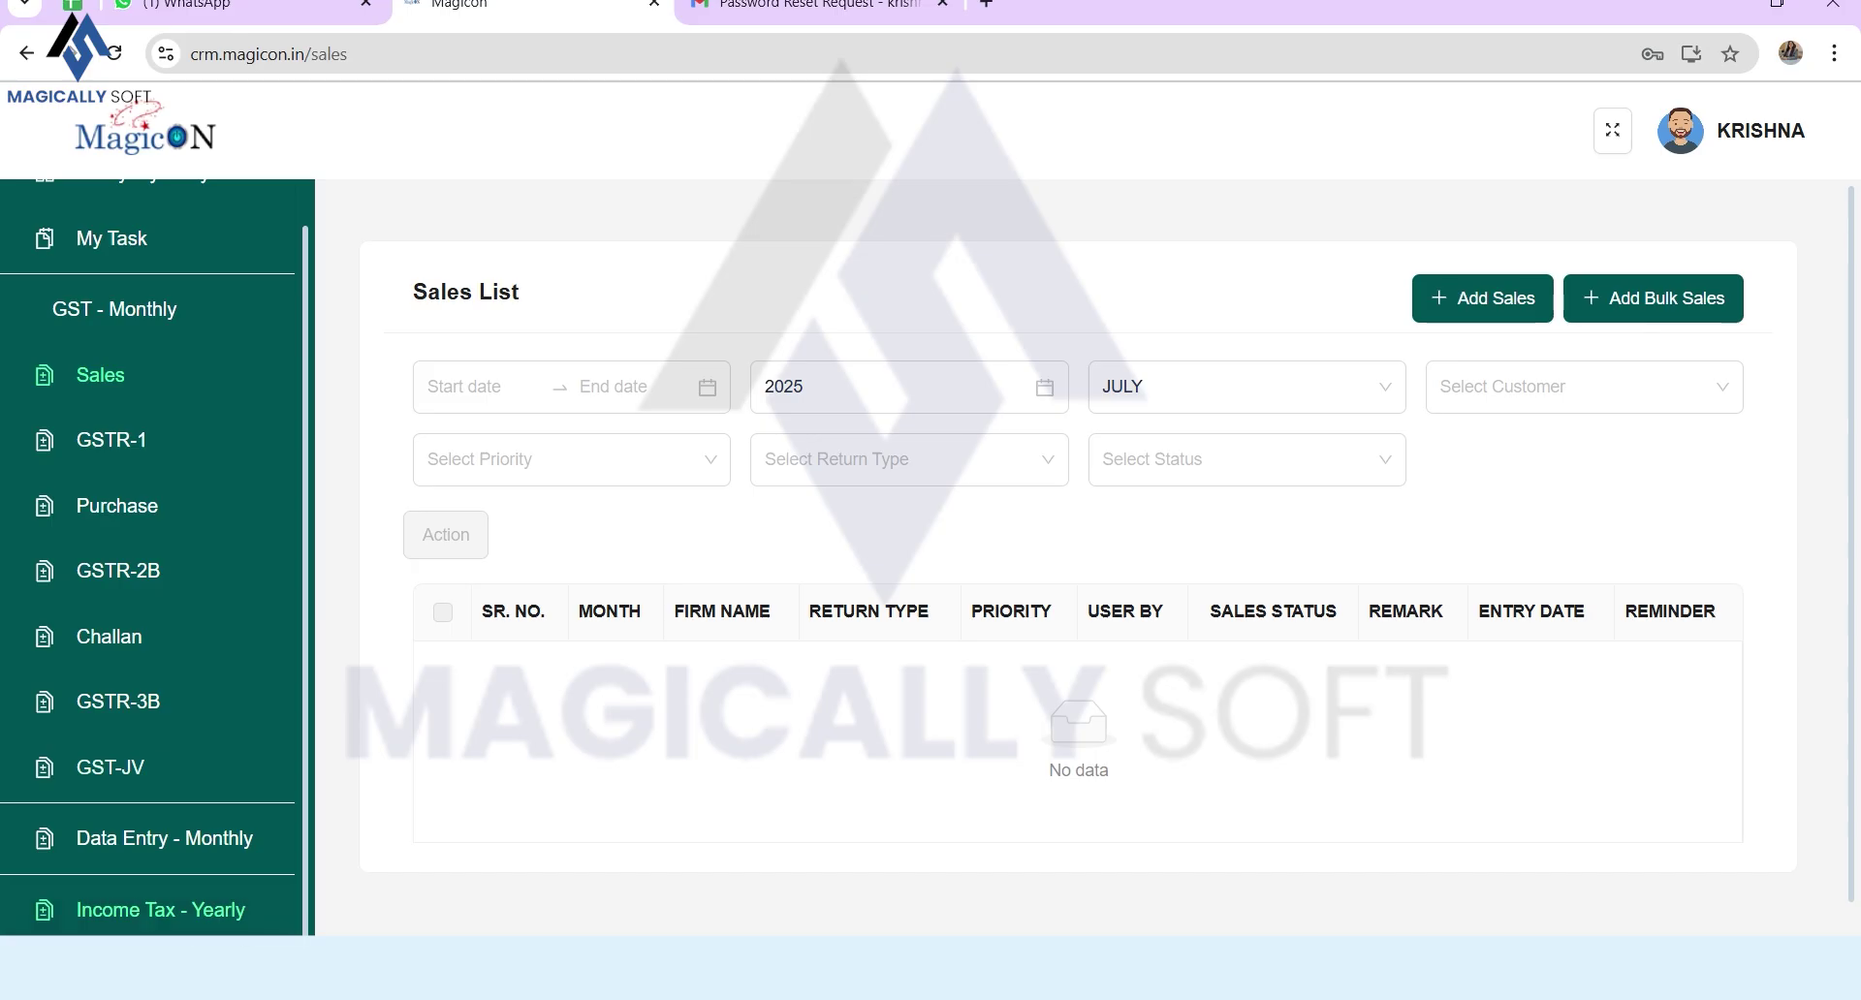
# Step: Start a new sales entry with month JANUARY
pyautogui.scroll(2, 155, 909)
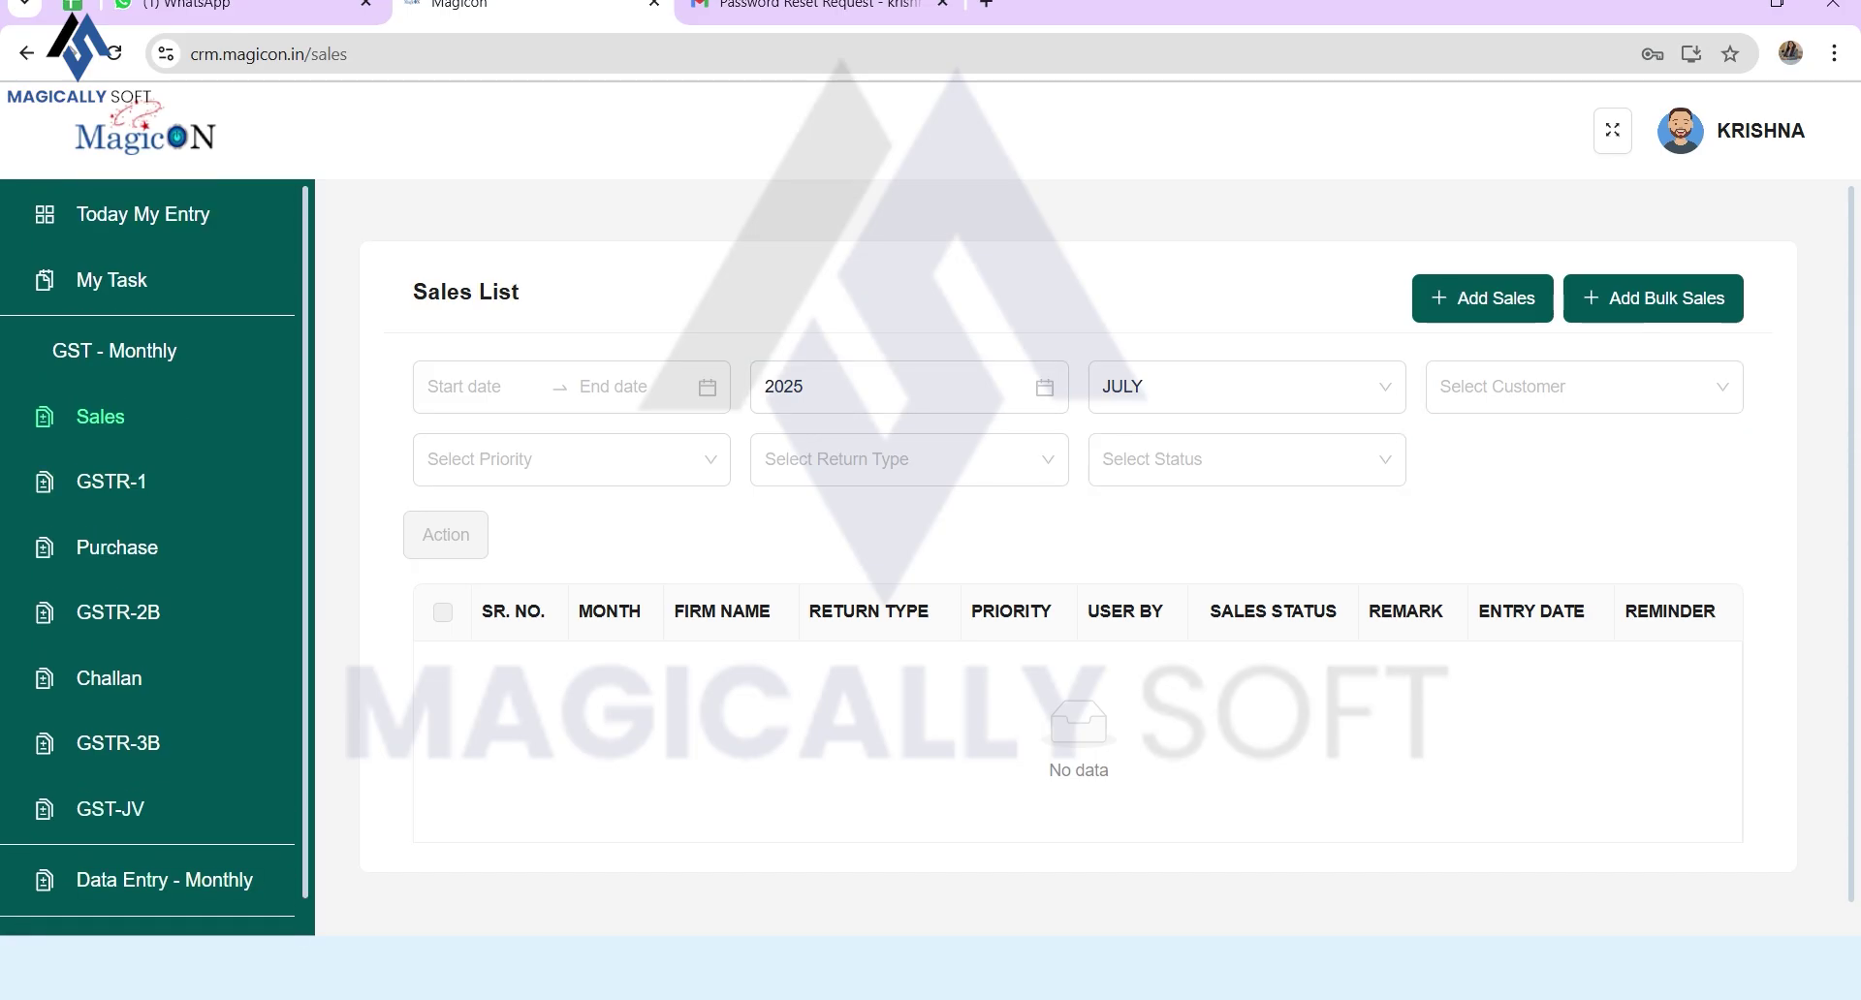
pyautogui.click(1483, 299)
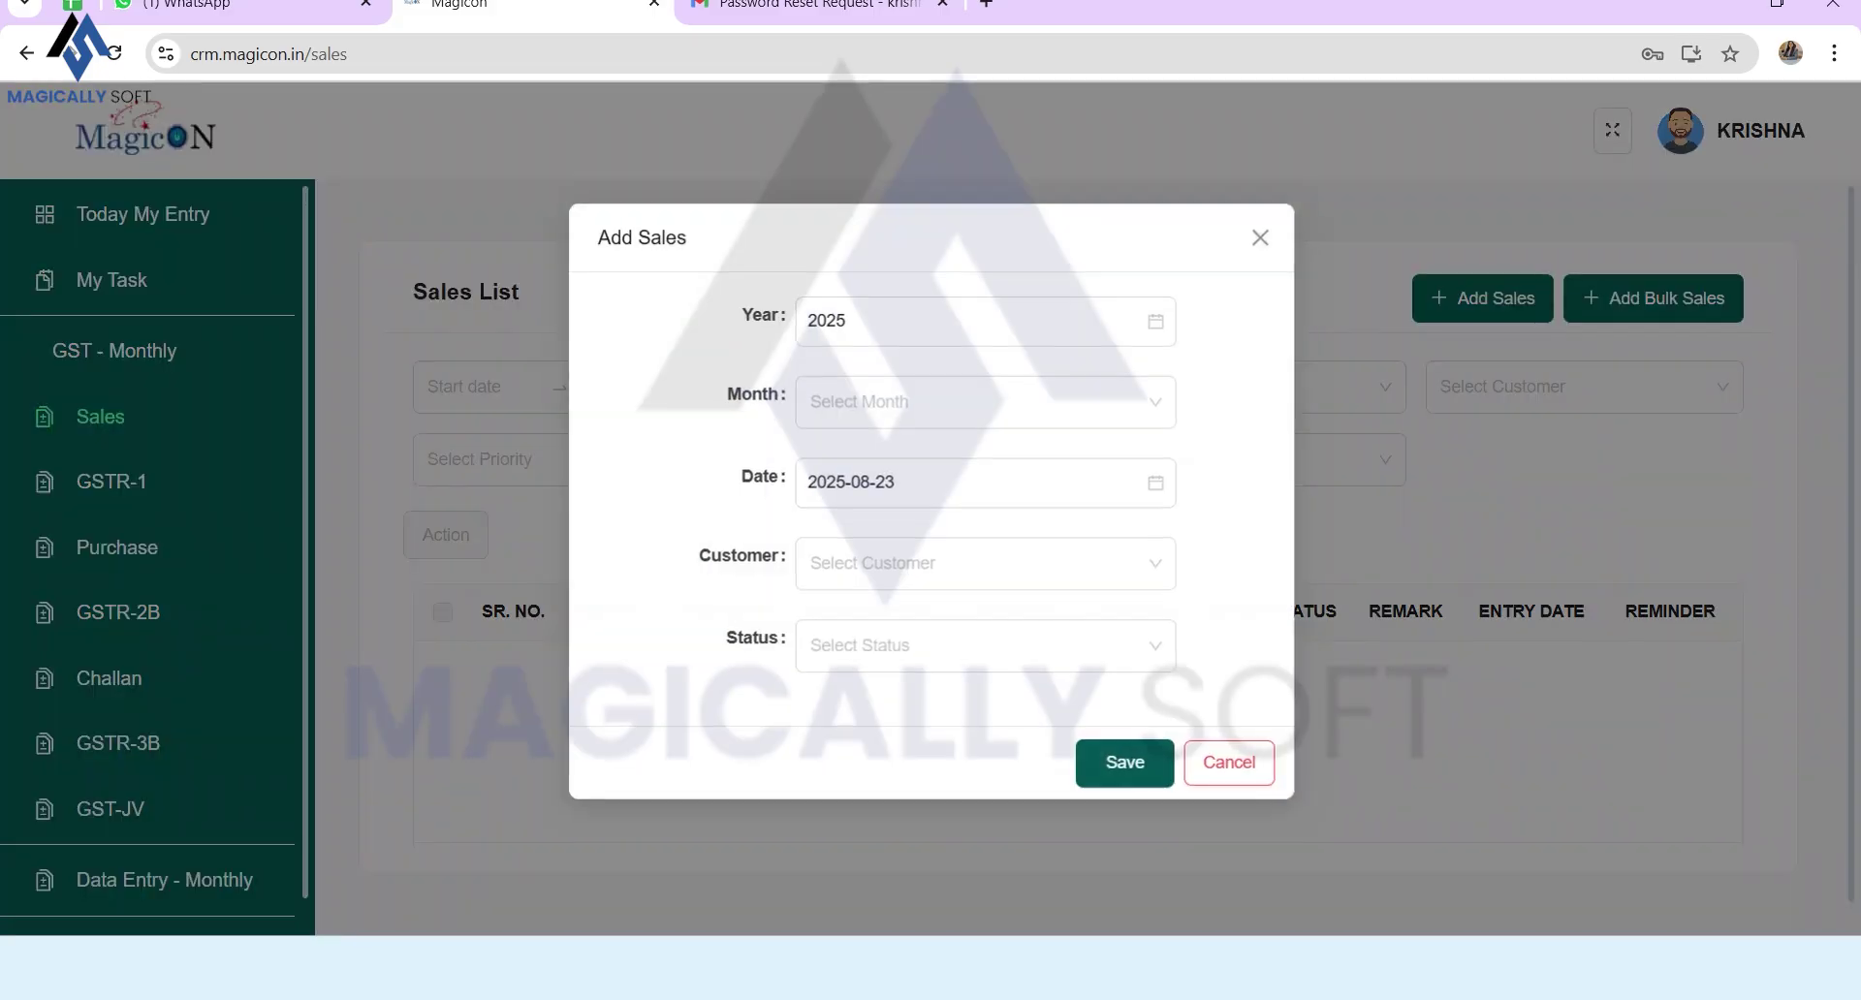
pyautogui.click(983, 402)
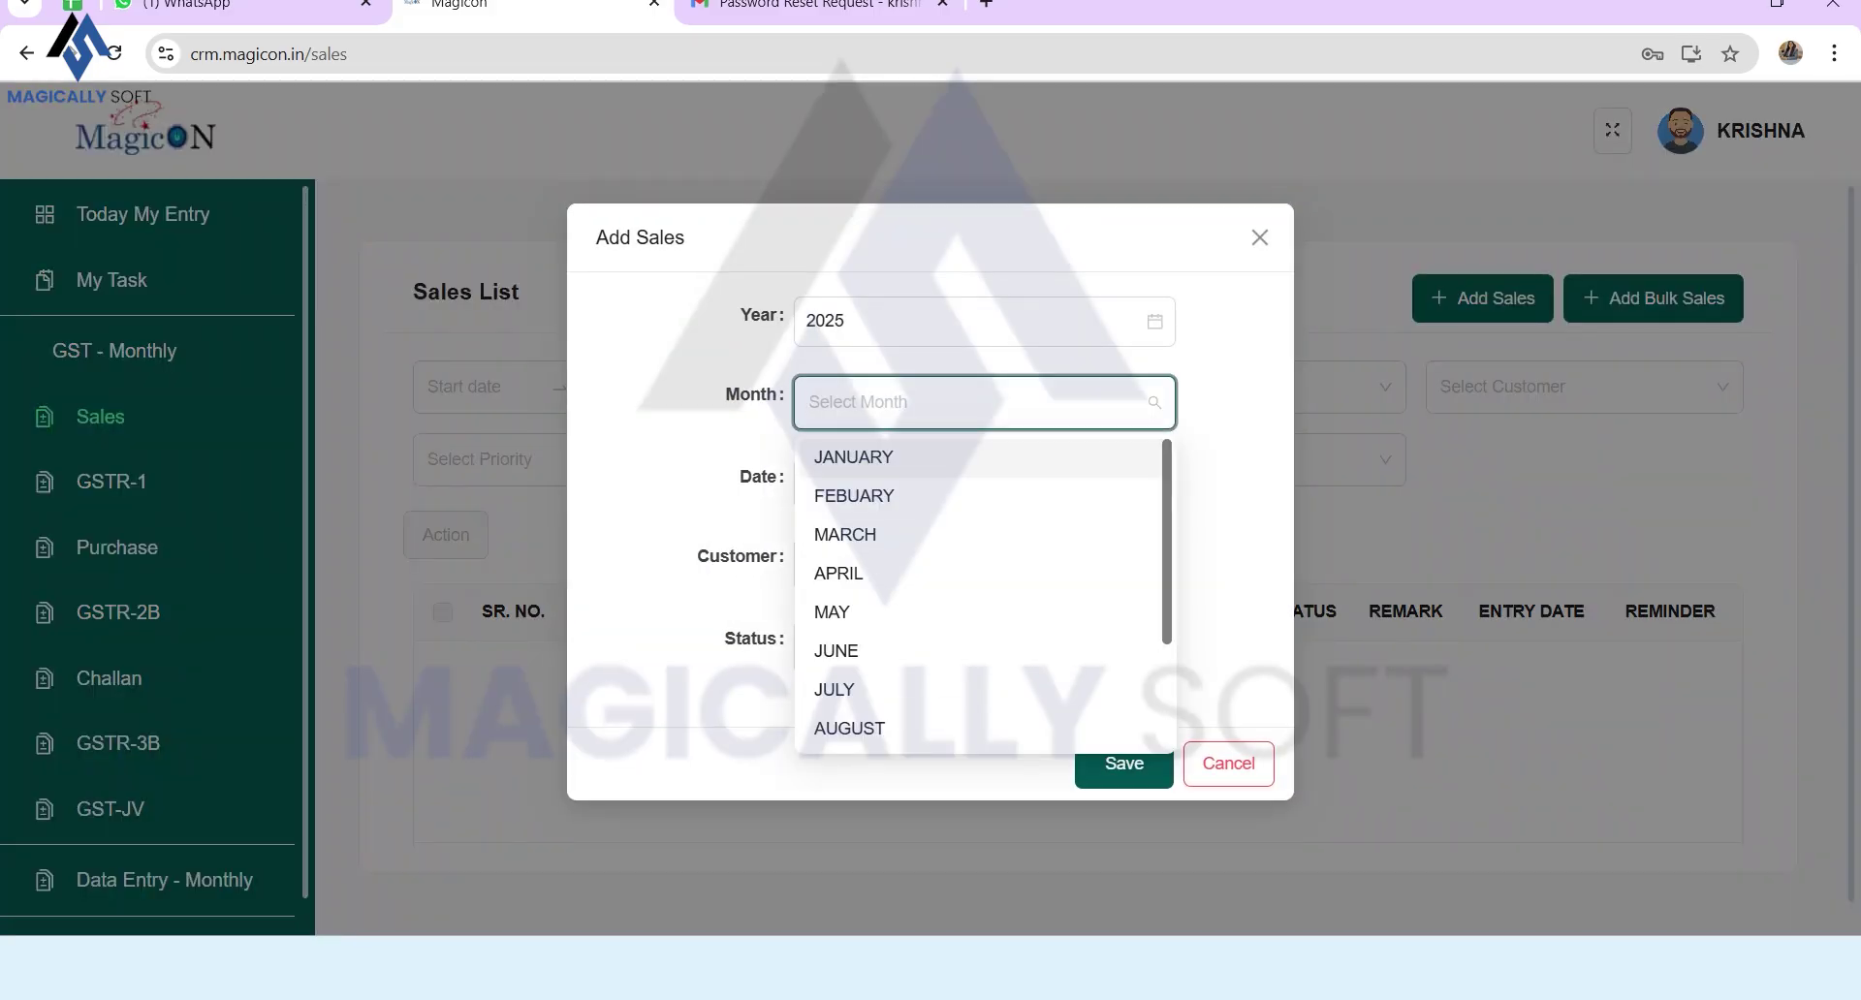
pyautogui.click(926, 457)
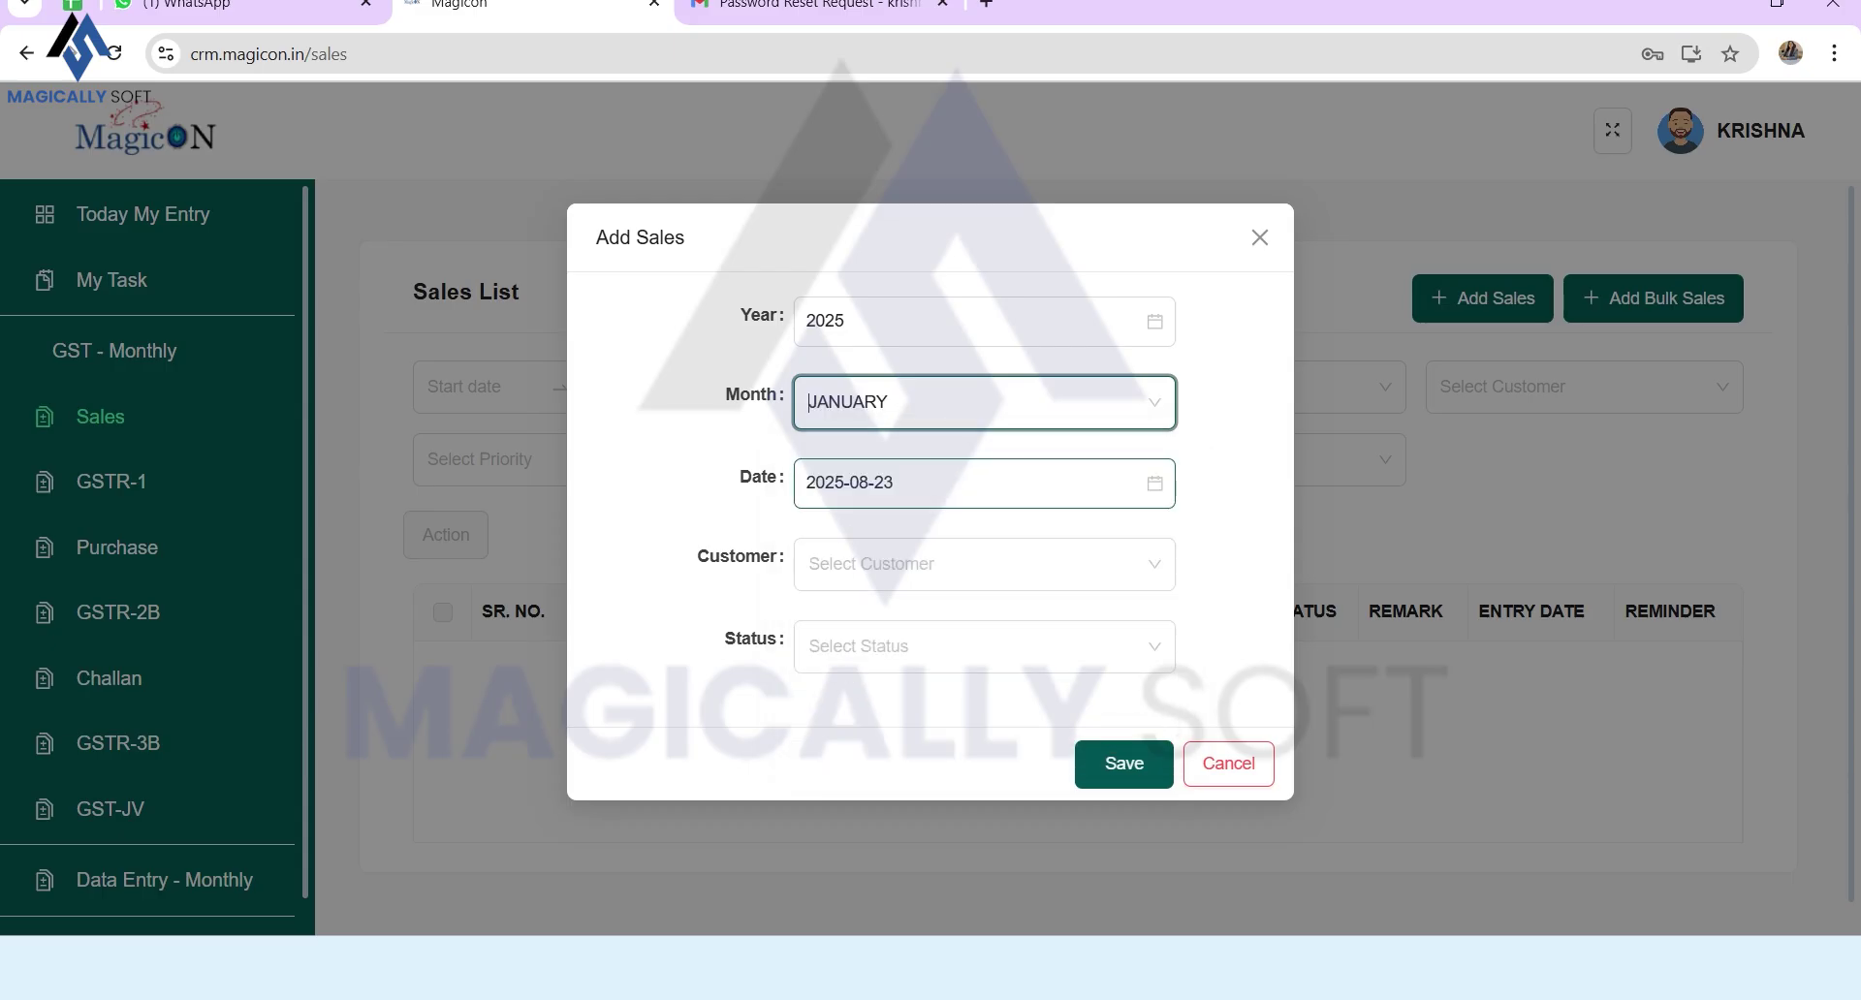
pyautogui.click(982, 402)
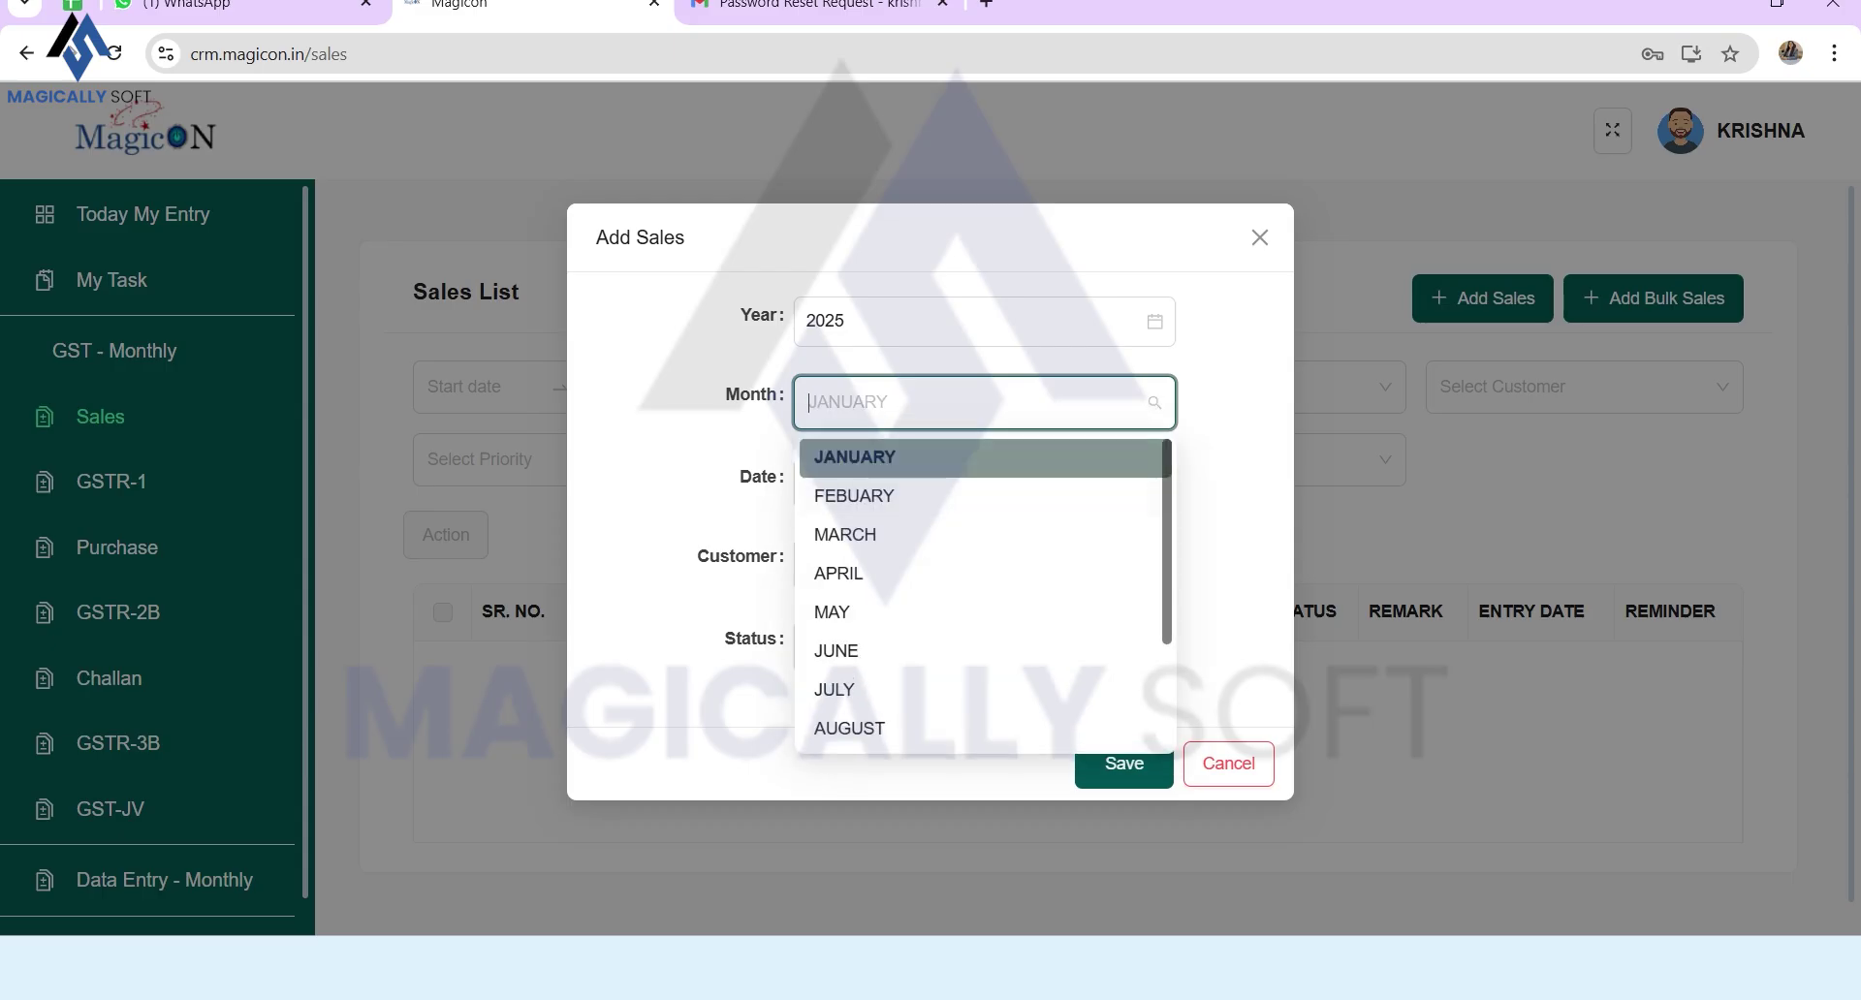
pyautogui.click(935, 458)
# Step: Set customer H L Textiles and status Done, save, and clear the JULY filter
pyautogui.click(983, 564)
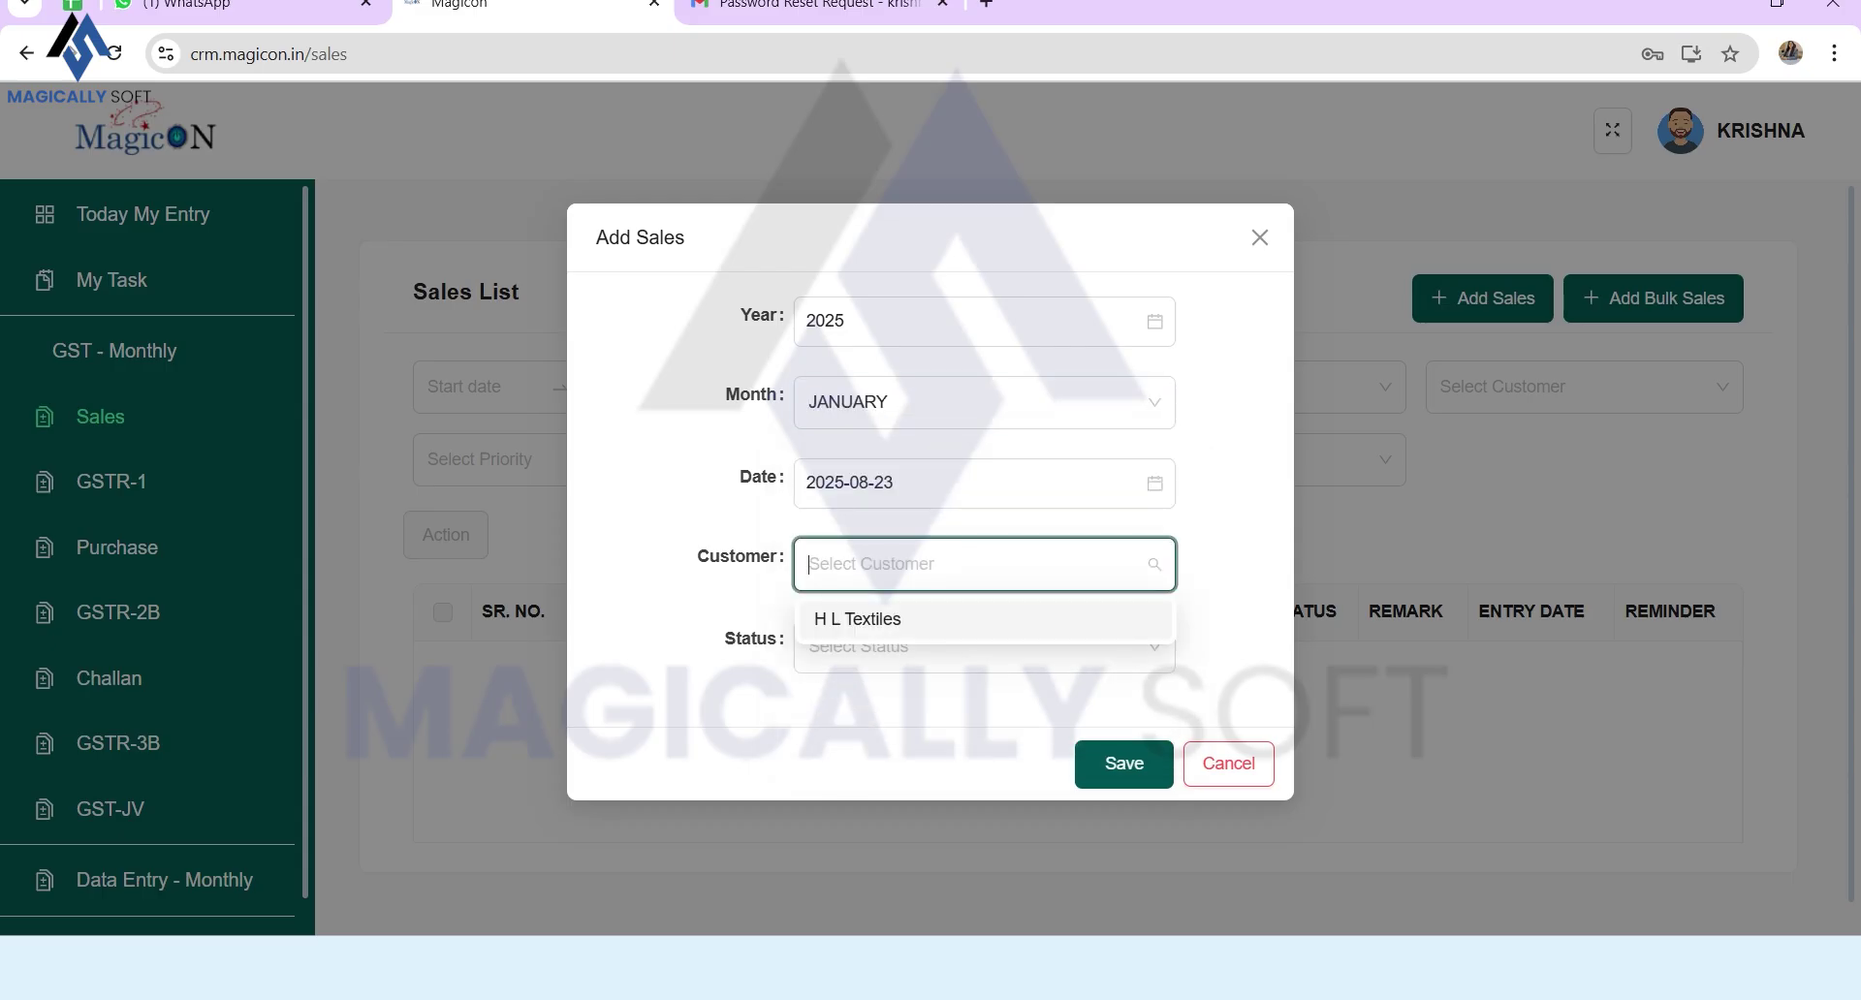
pyautogui.click(901, 619)
pyautogui.click(969, 647)
pyautogui.click(877, 702)
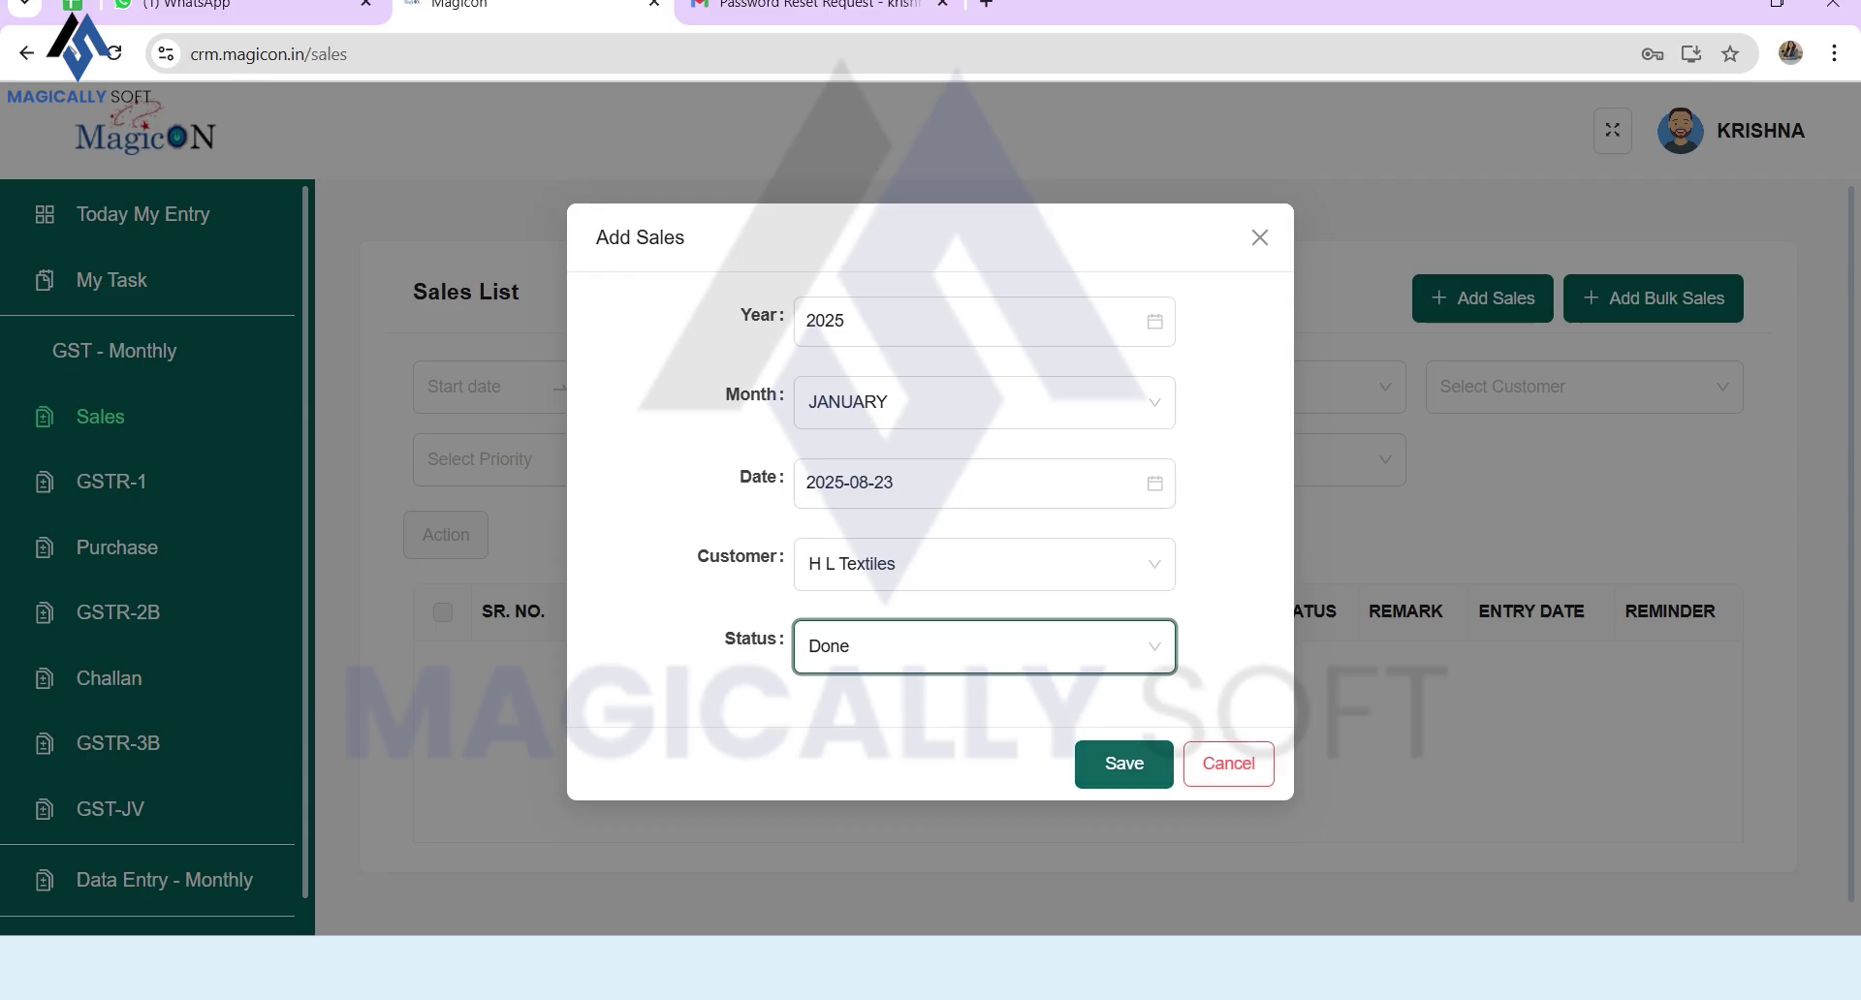
pyautogui.click(1125, 764)
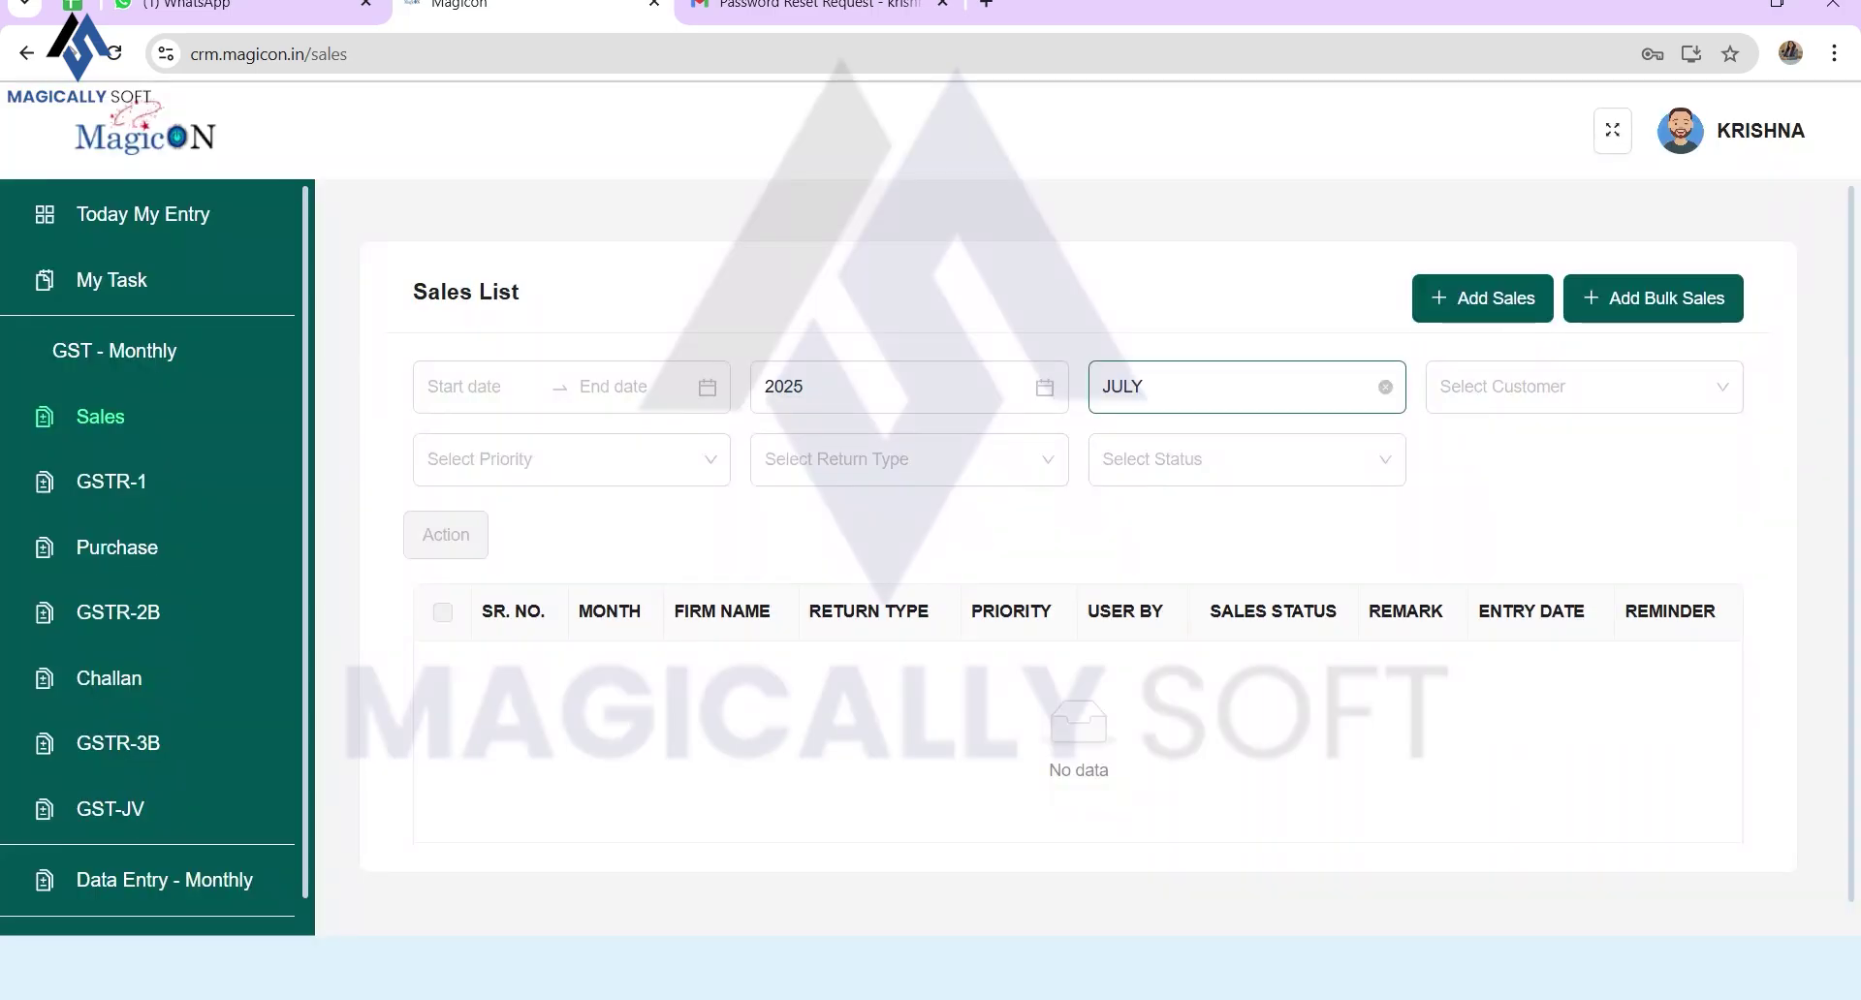
pyautogui.click(1385, 386)
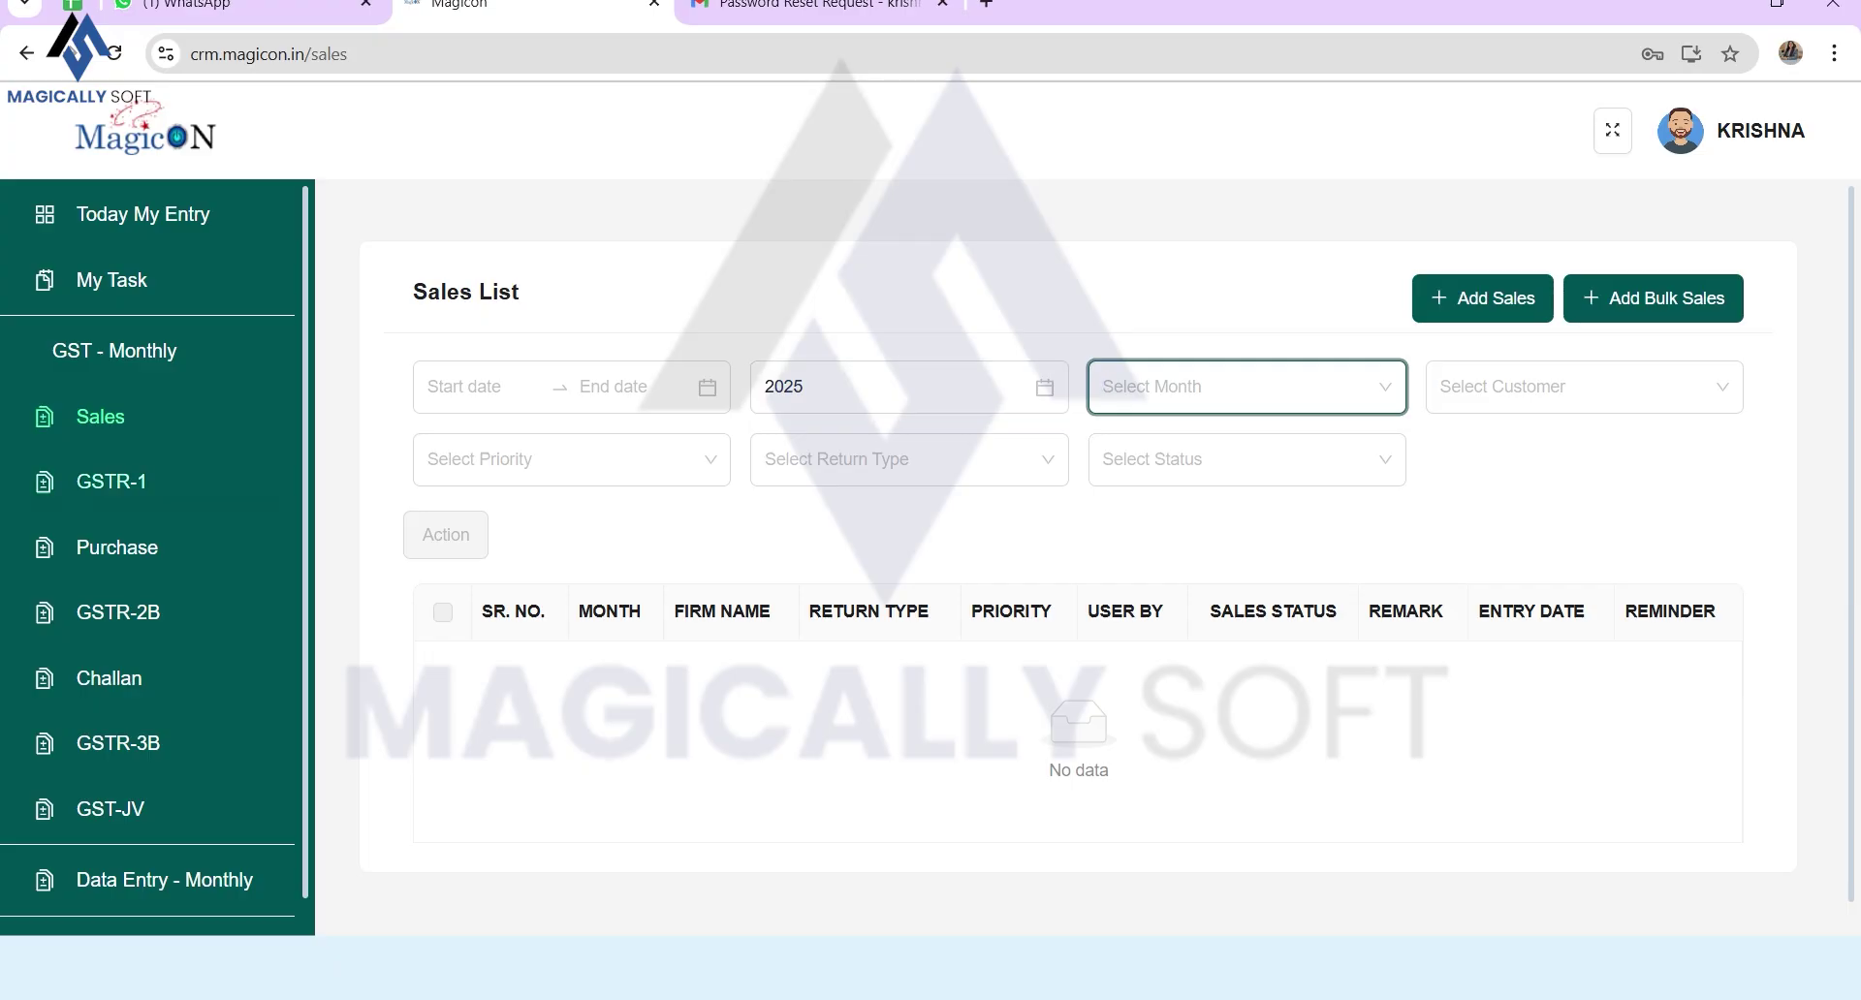
pyautogui.click(111, 482)
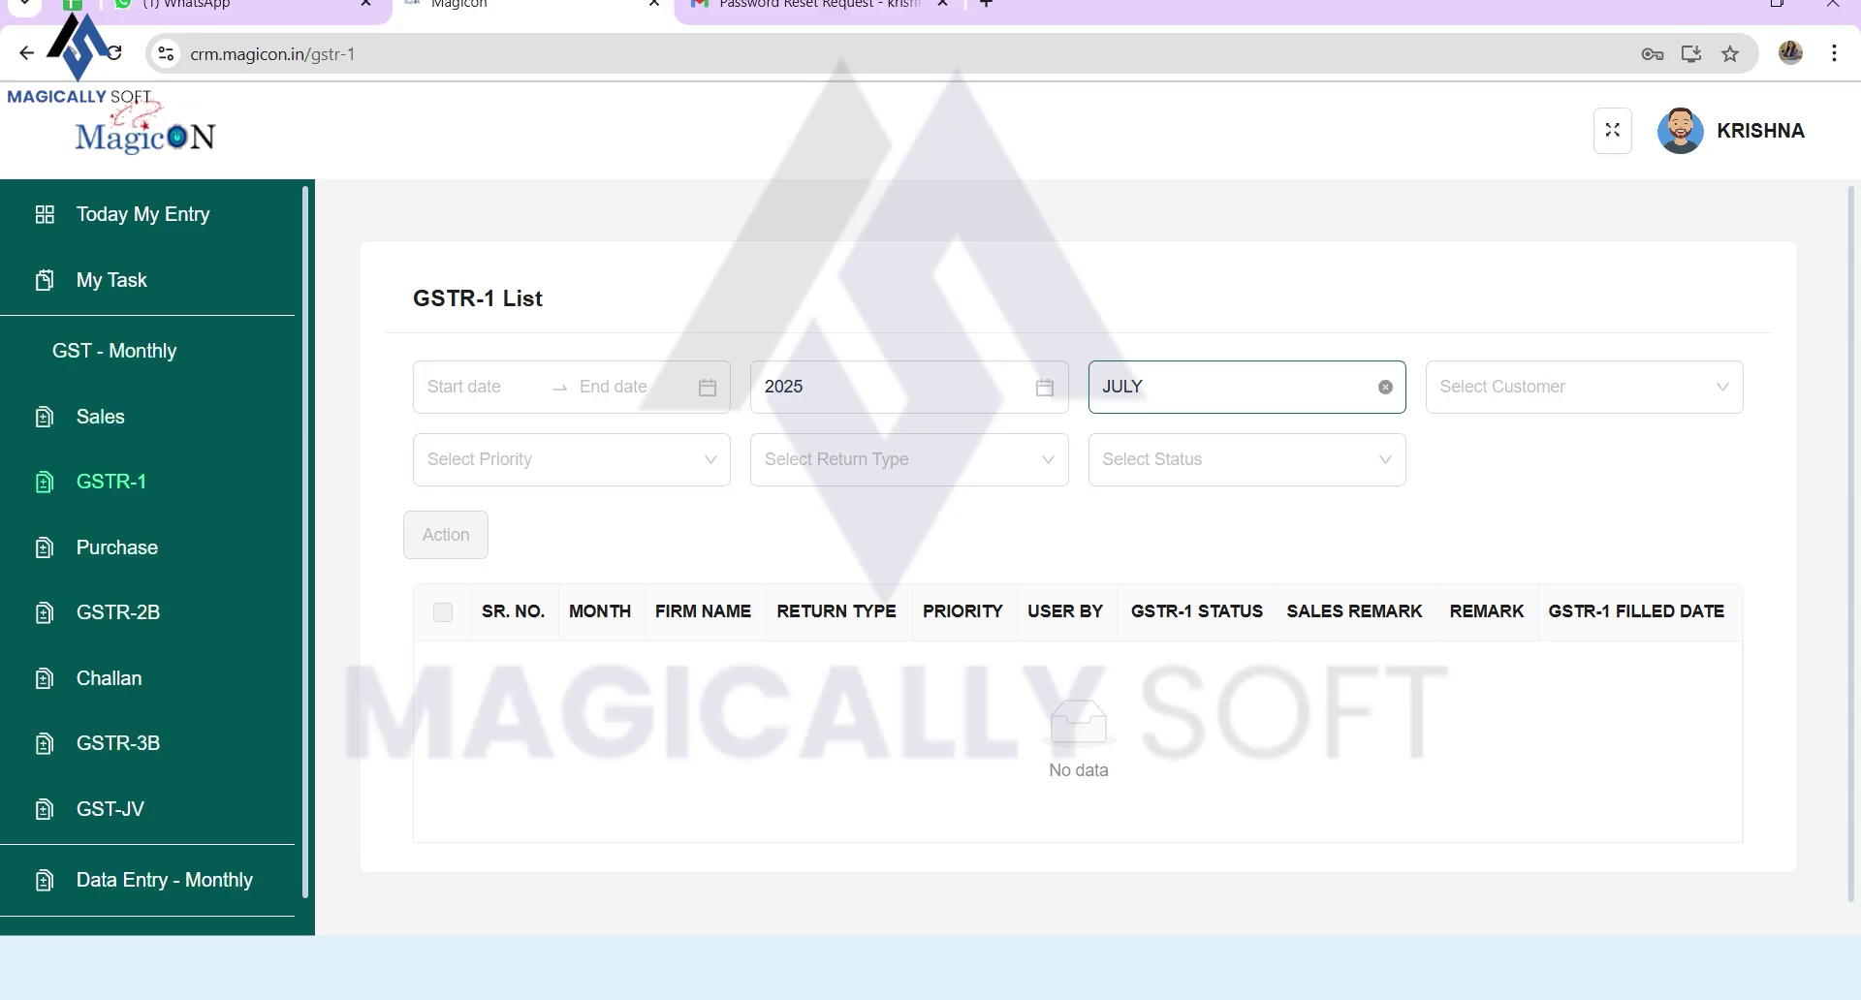
# Step: Clear the JULY filter and open the status update form for the JAN - 2025 H L TEXTILES row
pyautogui.click(1386, 387)
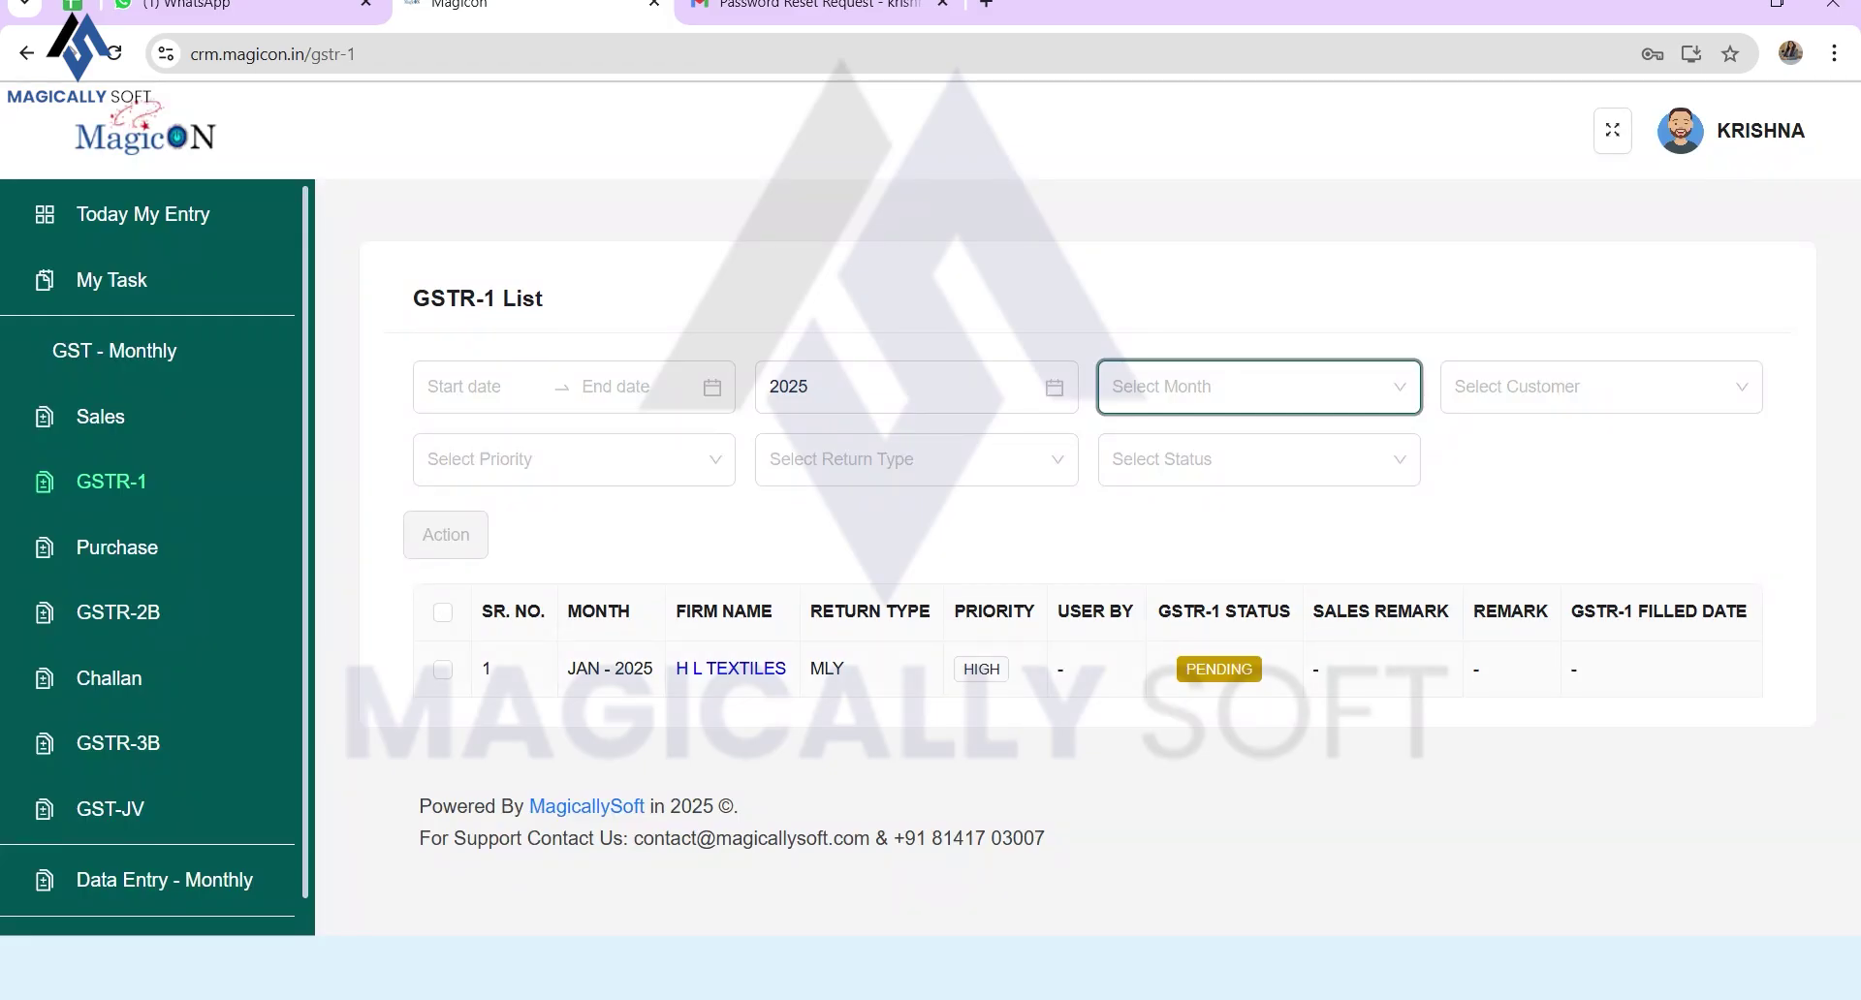
pyautogui.moveTo(1159, 612); pyautogui.dragTo(1291, 613)
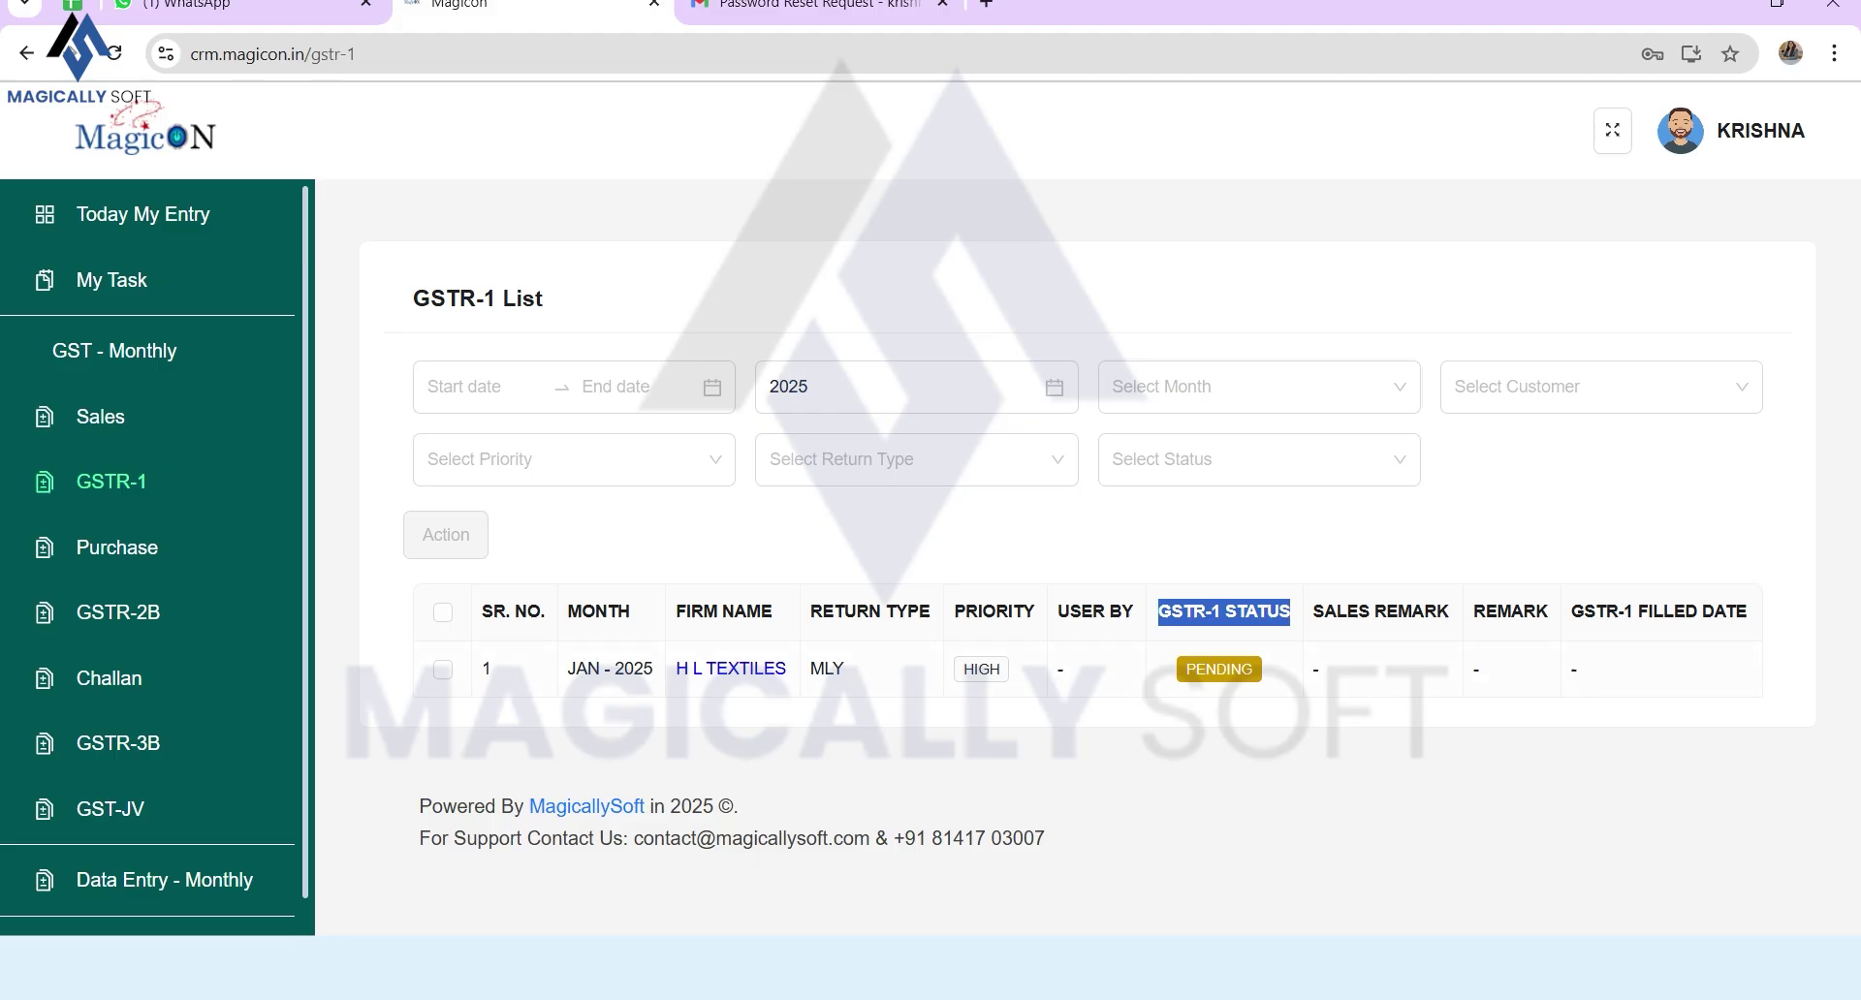
pyautogui.click(443, 669)
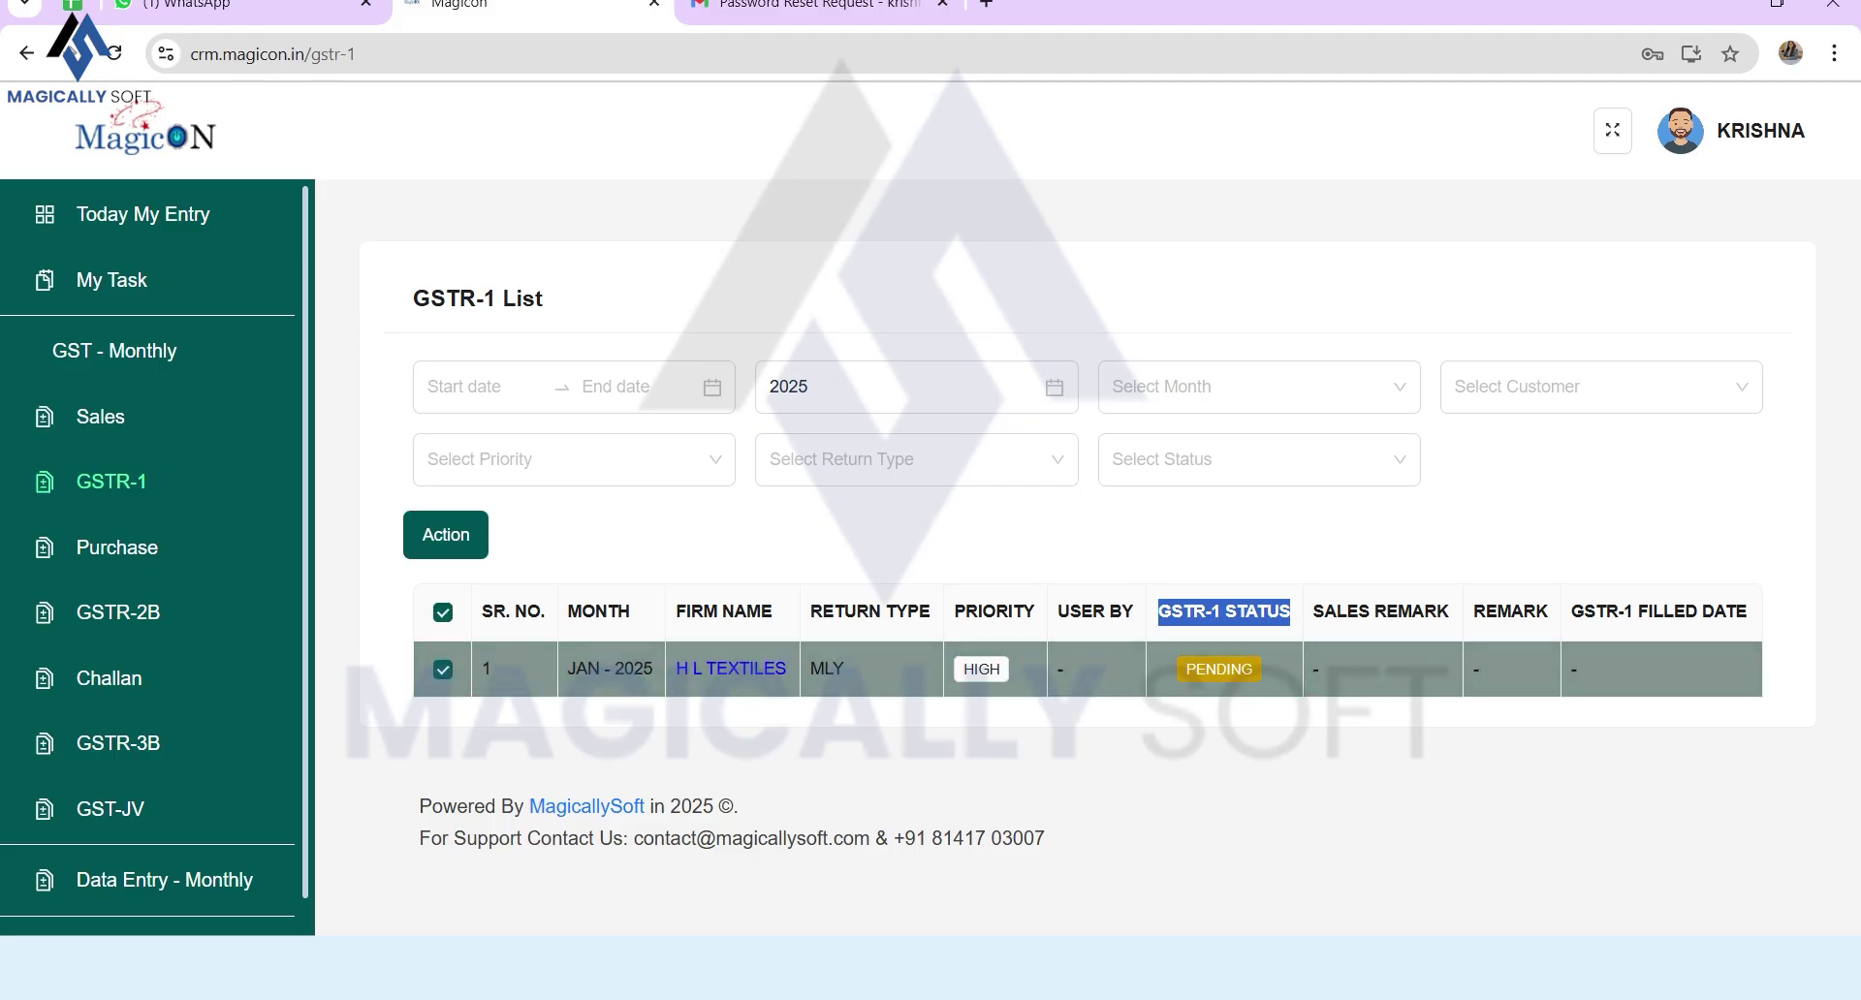
pyautogui.click(446, 535)
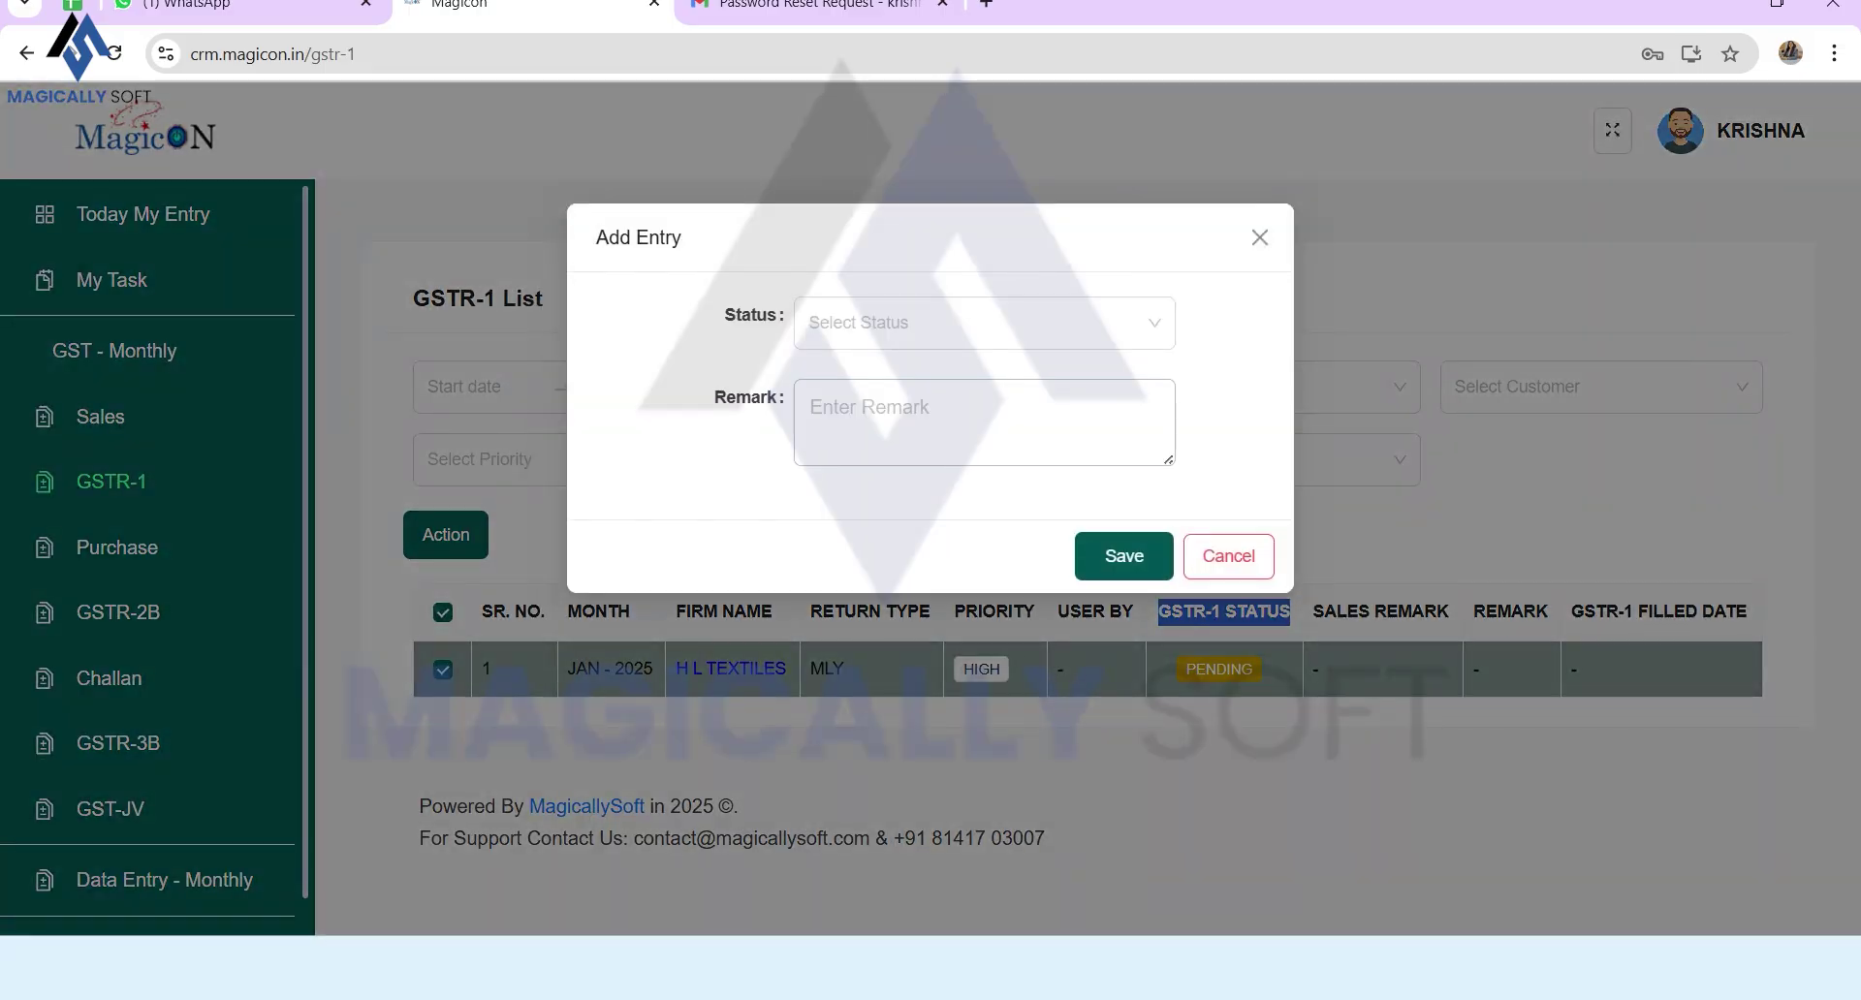
# Step: Save GSTR-1 status Done with remark 'GSTR-1 Filed', then go to Purchase
pyautogui.click(984, 322)
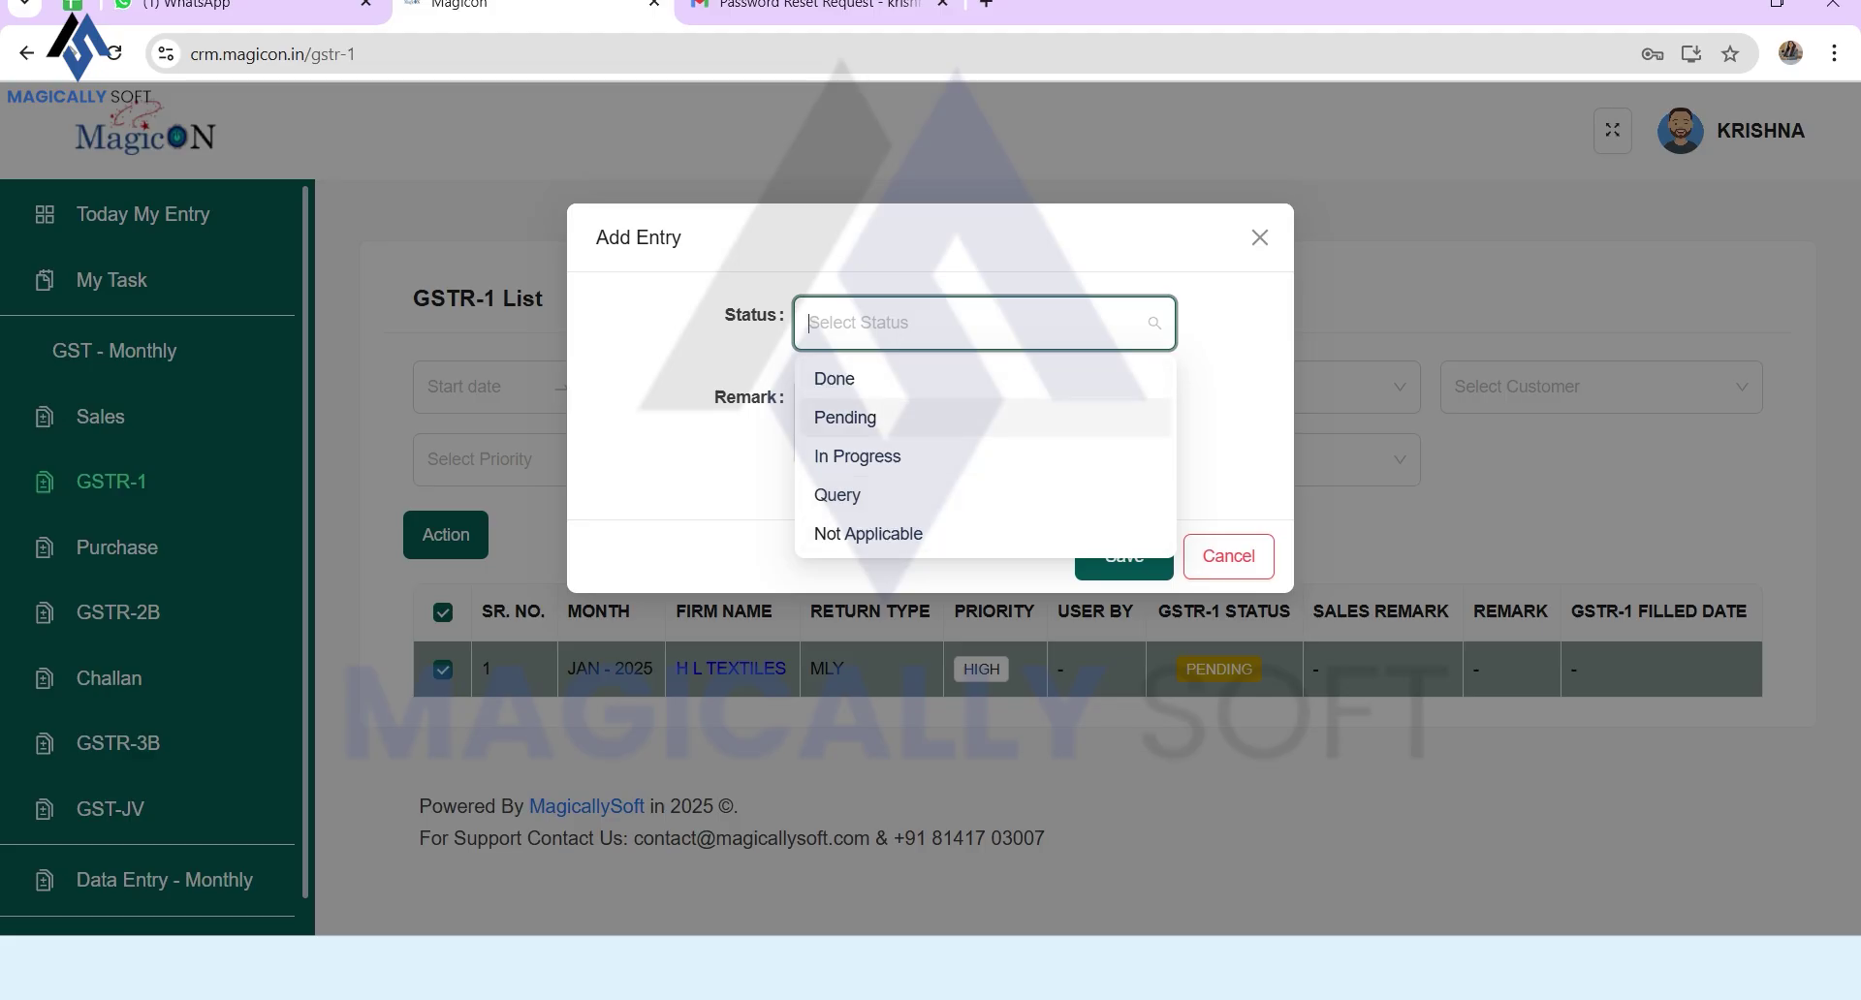
pyautogui.press('Return')
pyautogui.press('Tab')
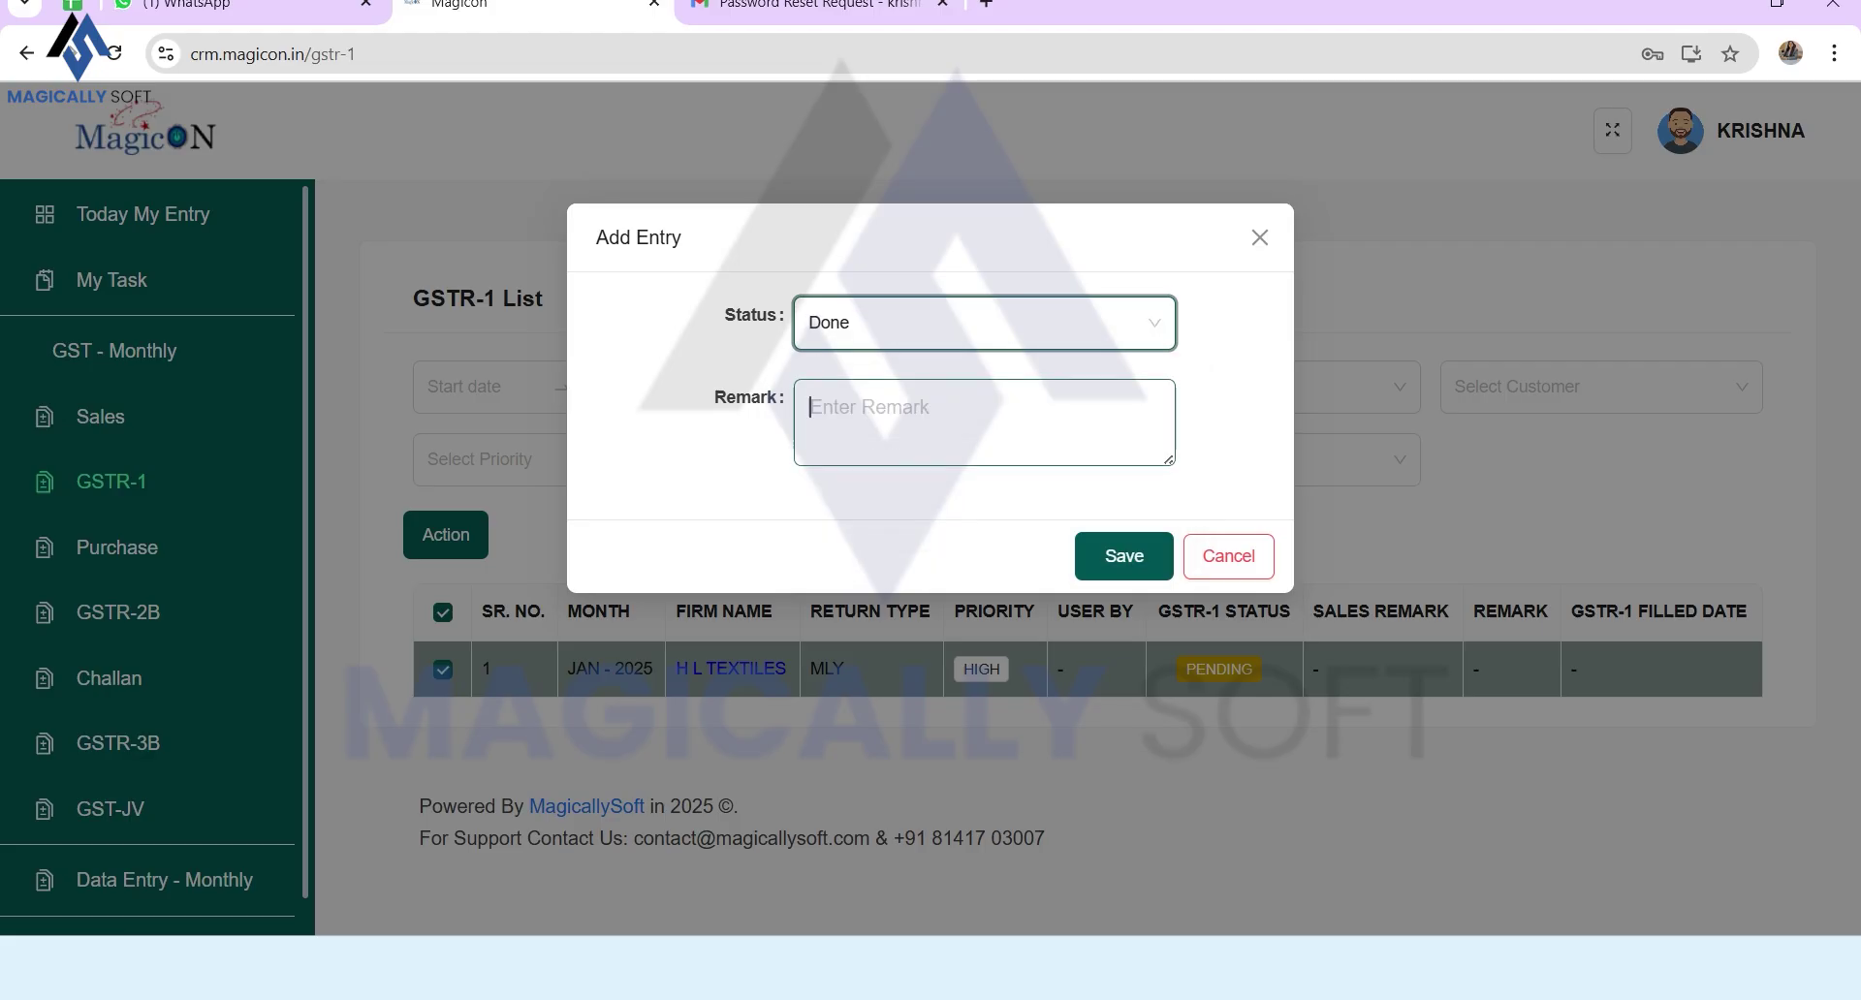
pyautogui.write('GSTR-')
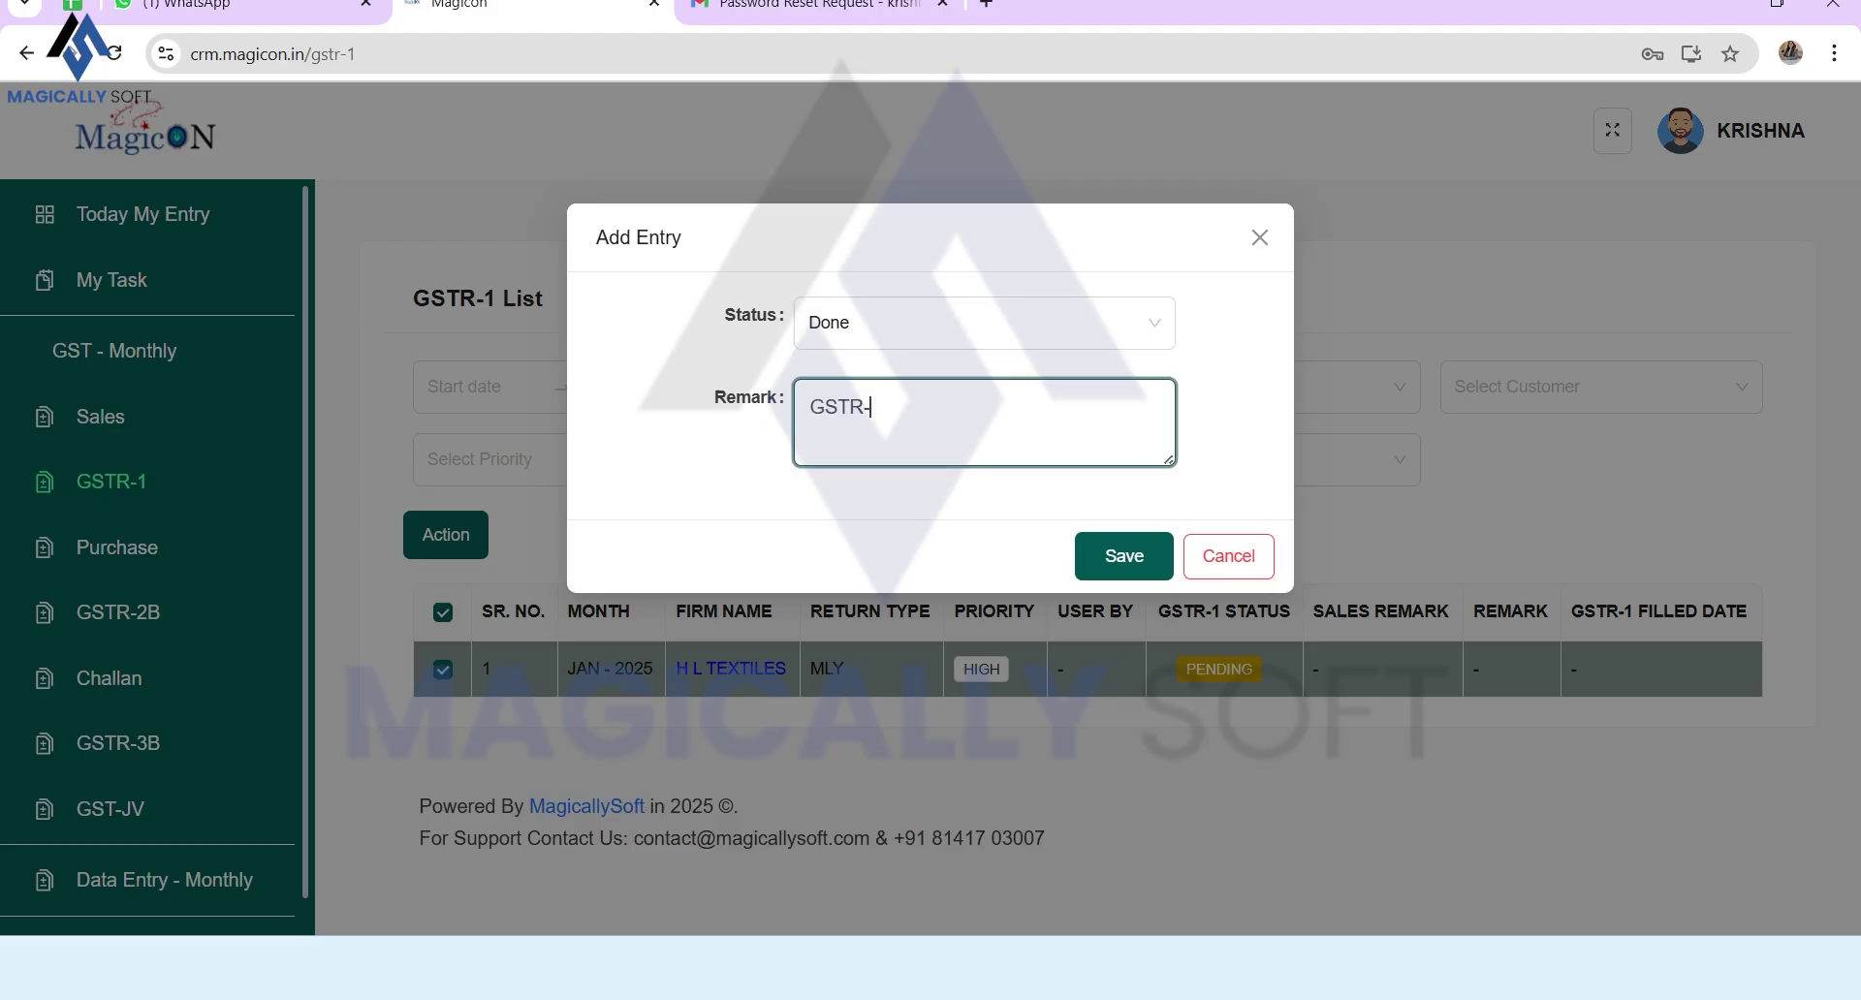
pyautogui.write('1 Filed')
pyautogui.press('Tab')
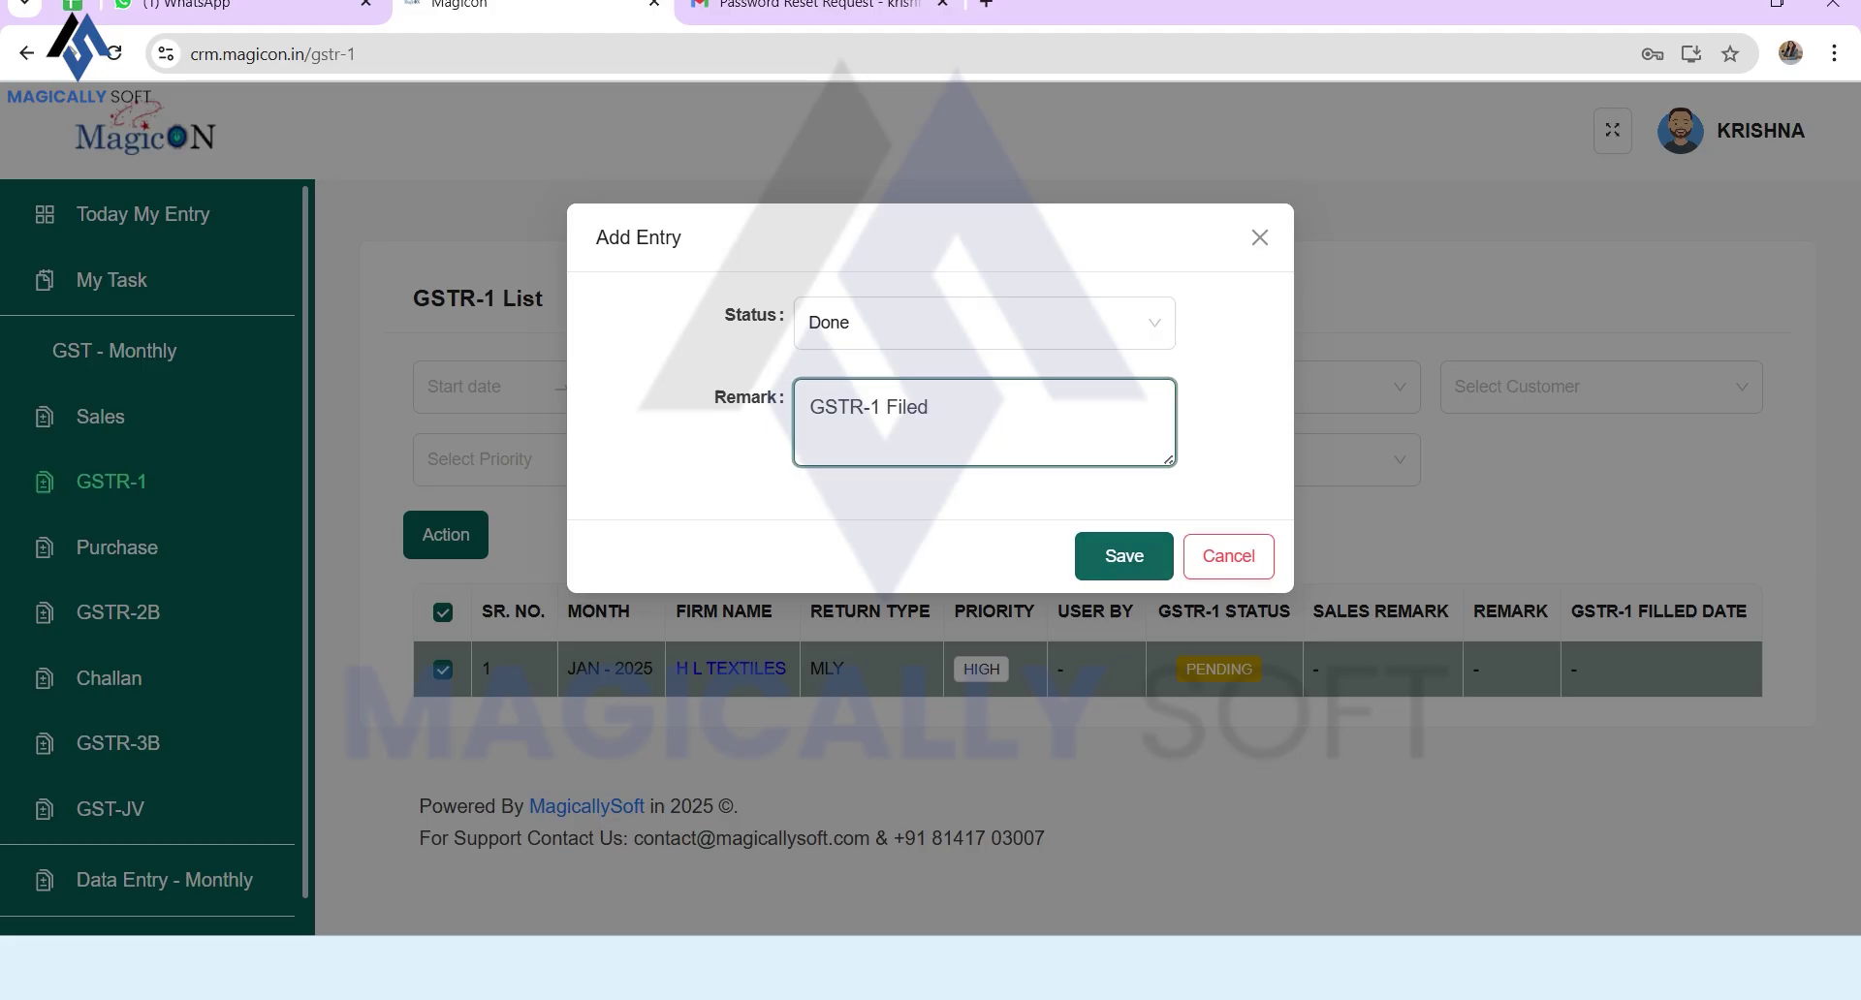
pyautogui.press('Return')
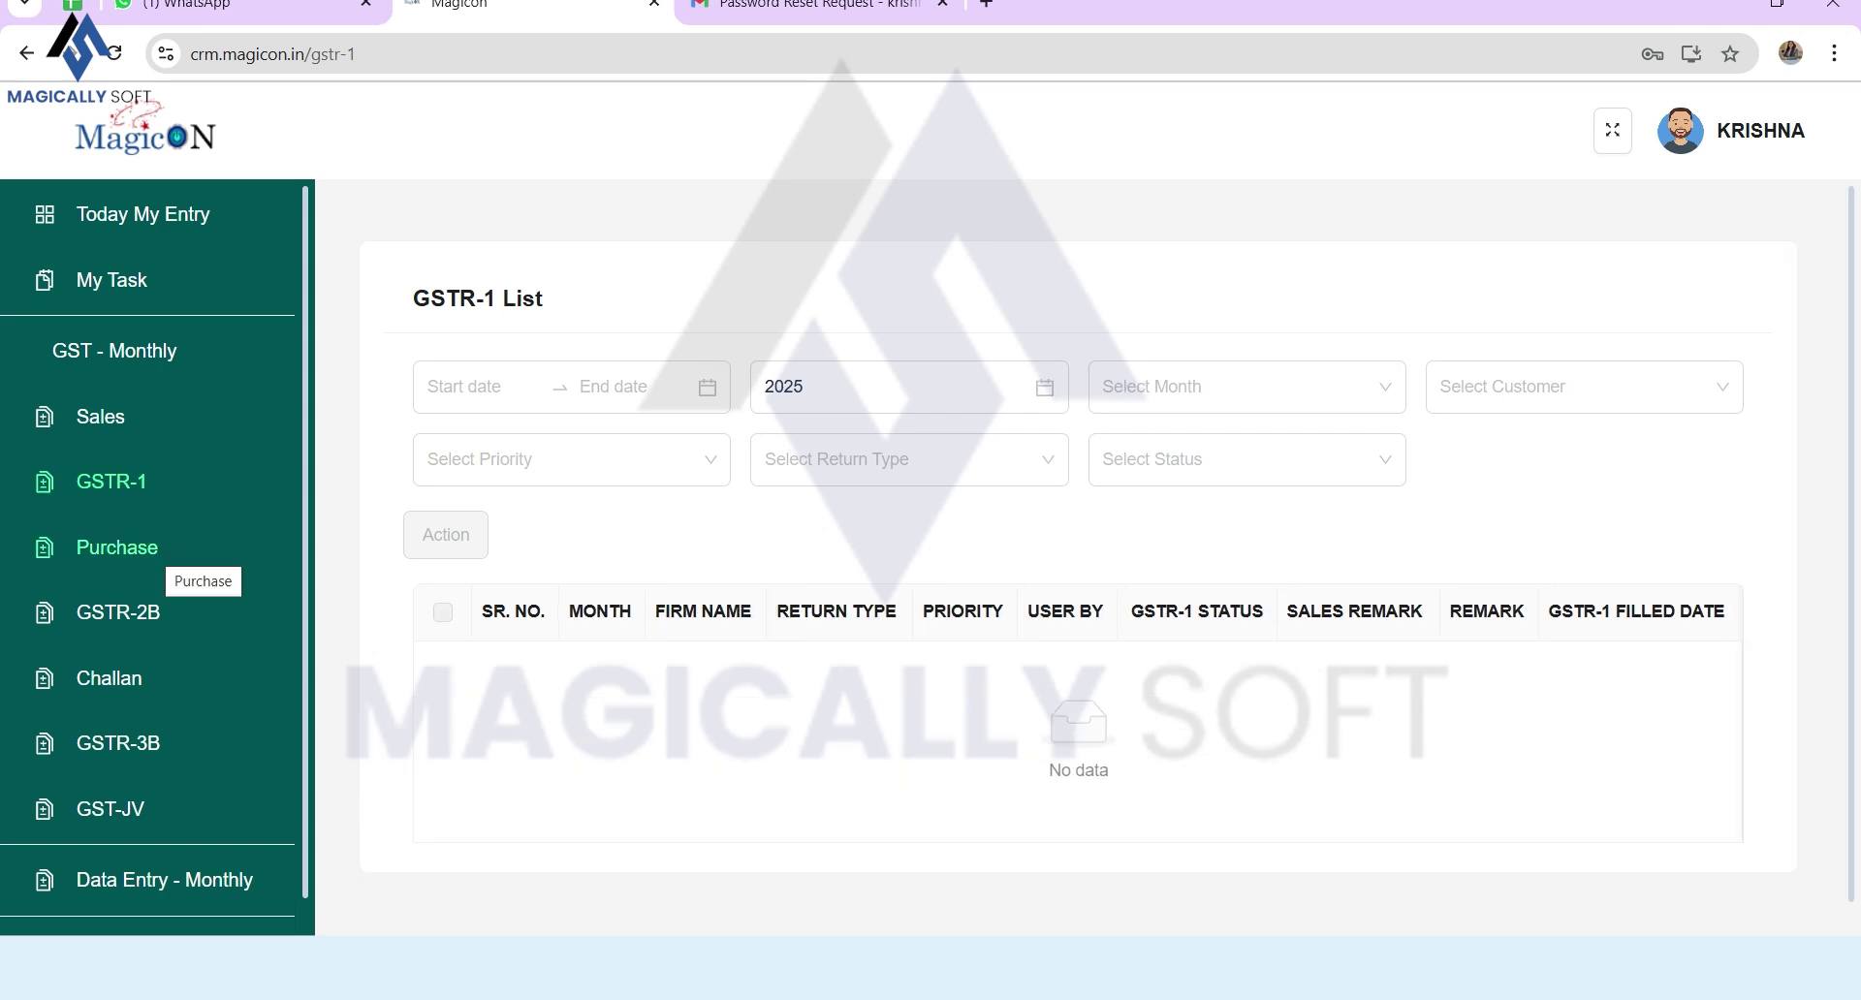
pyautogui.click(145, 548)
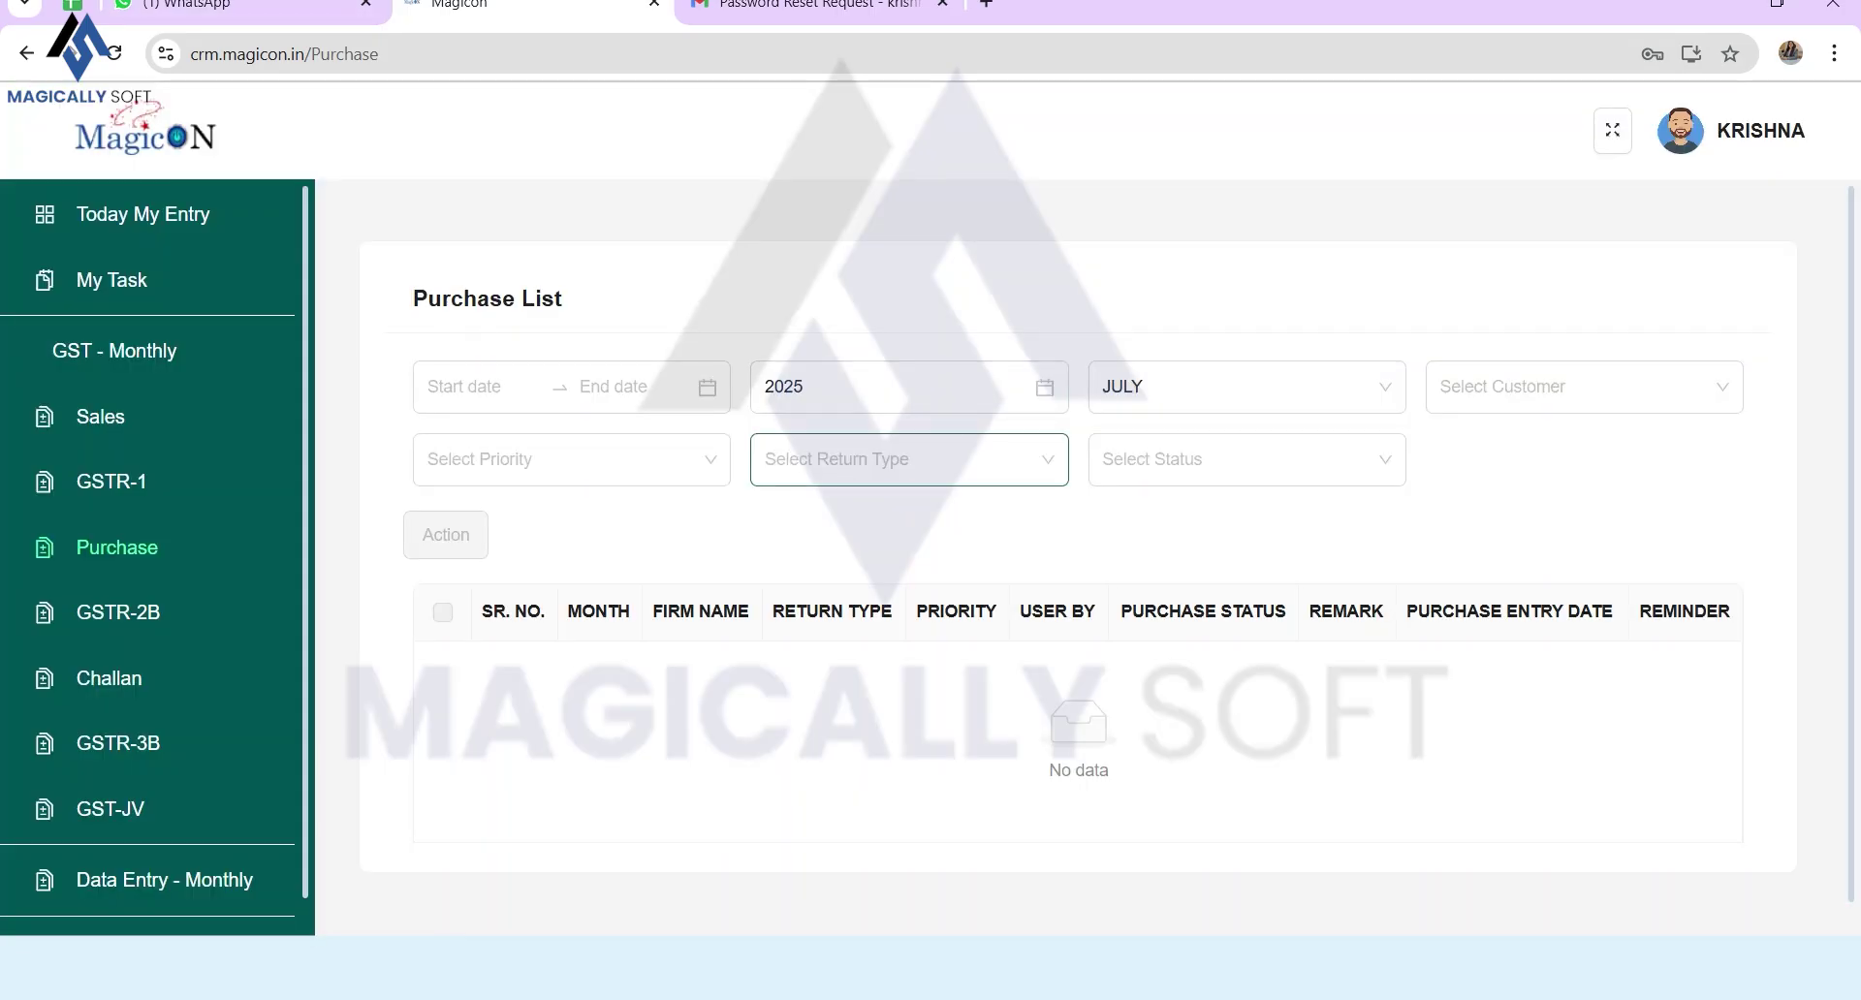
# Step: Set the H L TEXTILES January 2025 purchase entry to Done with remark 'purchase data verified'
pyautogui.click(1385, 387)
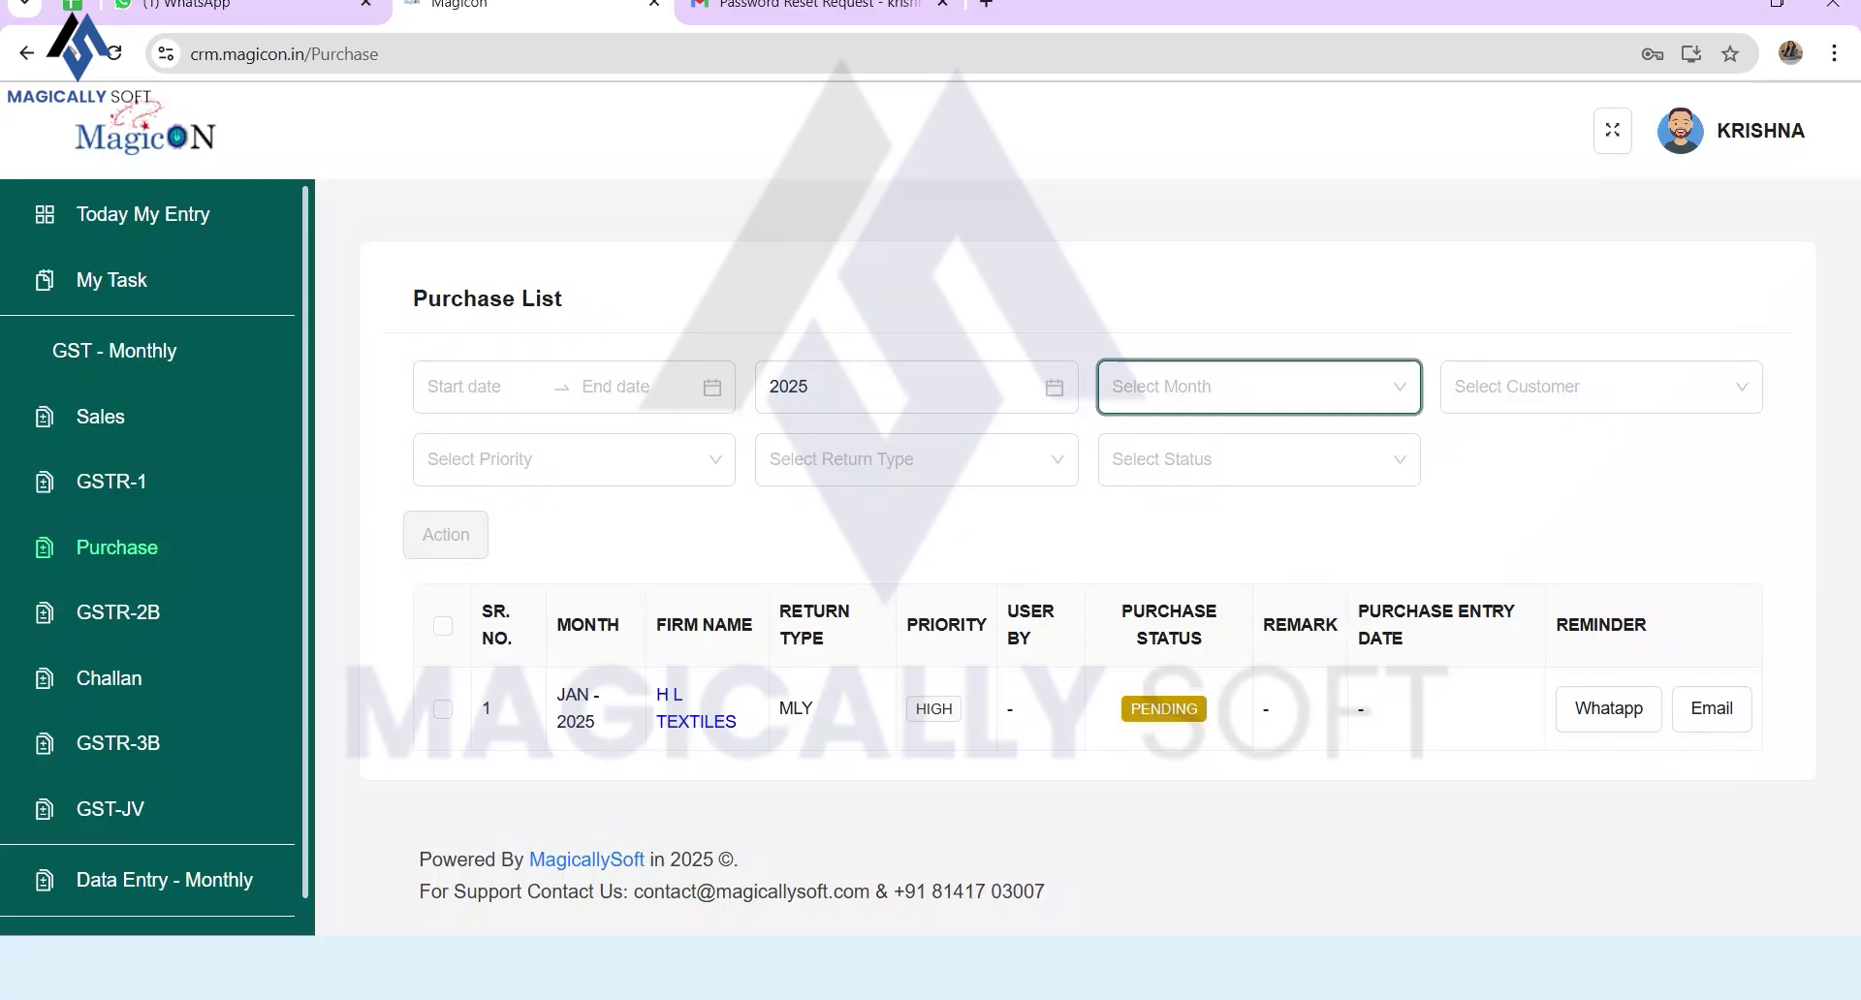
pyautogui.click(443, 708)
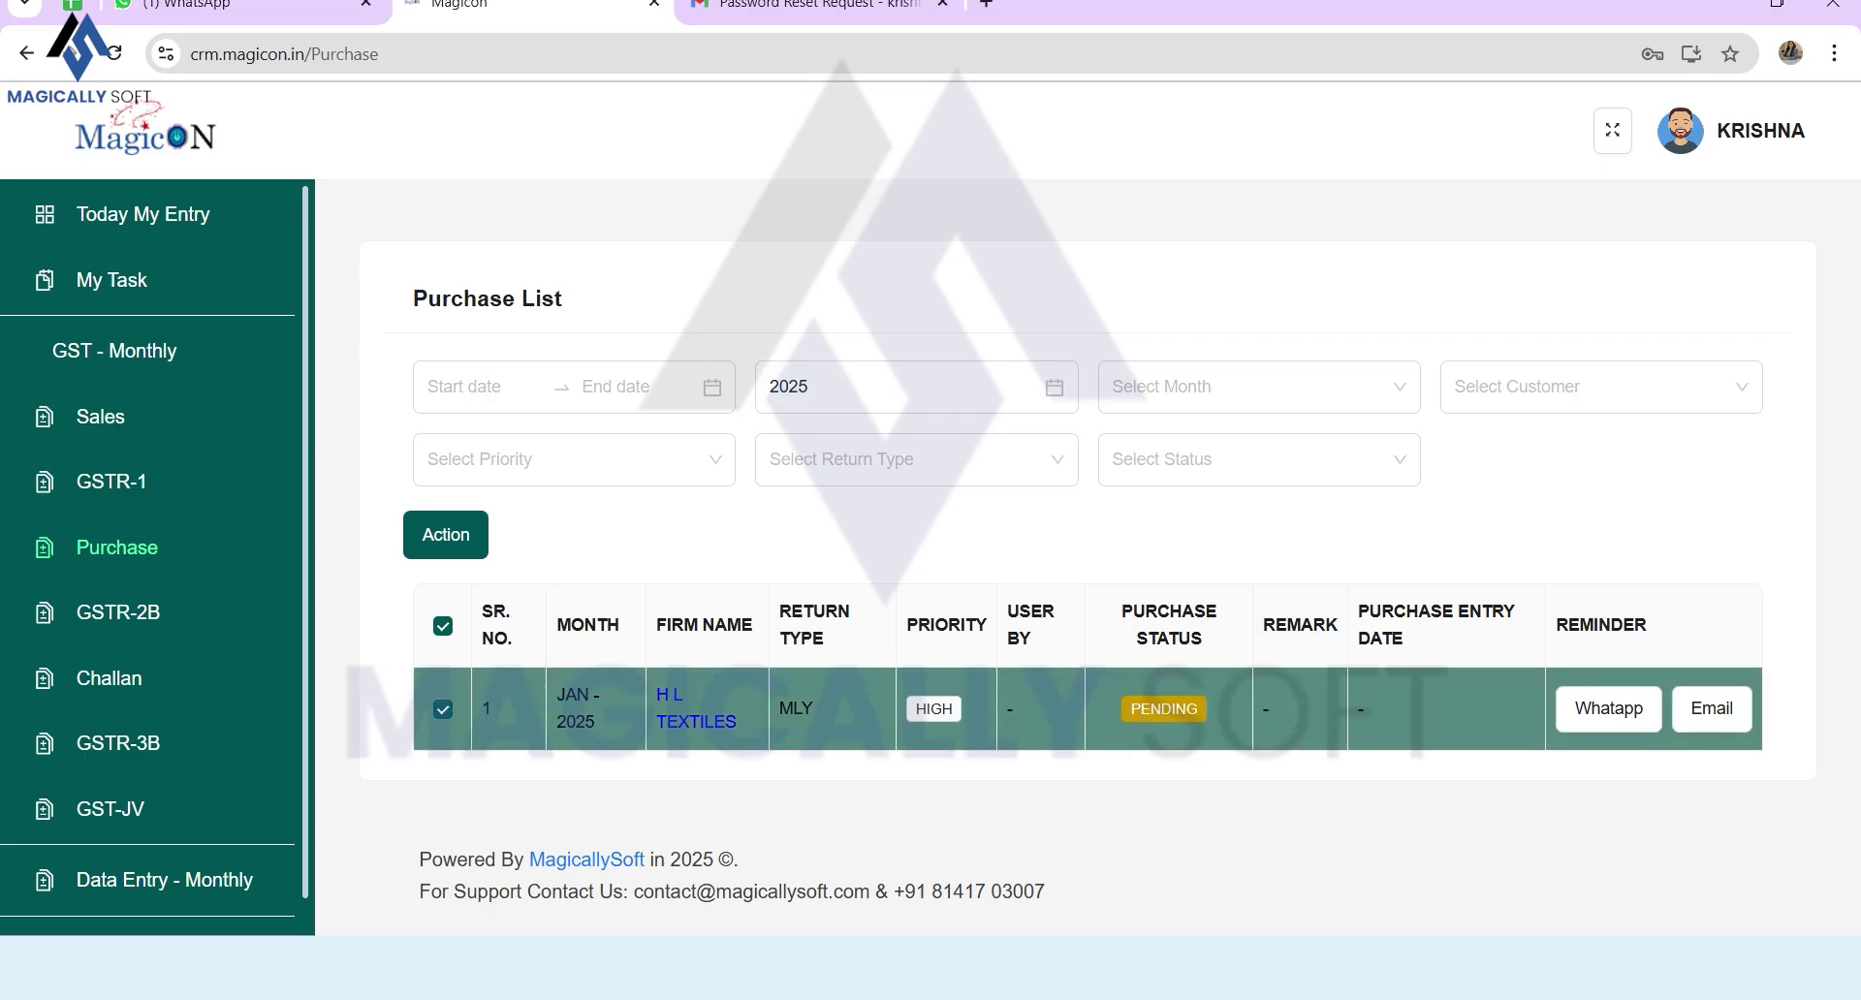
pyautogui.click(446, 534)
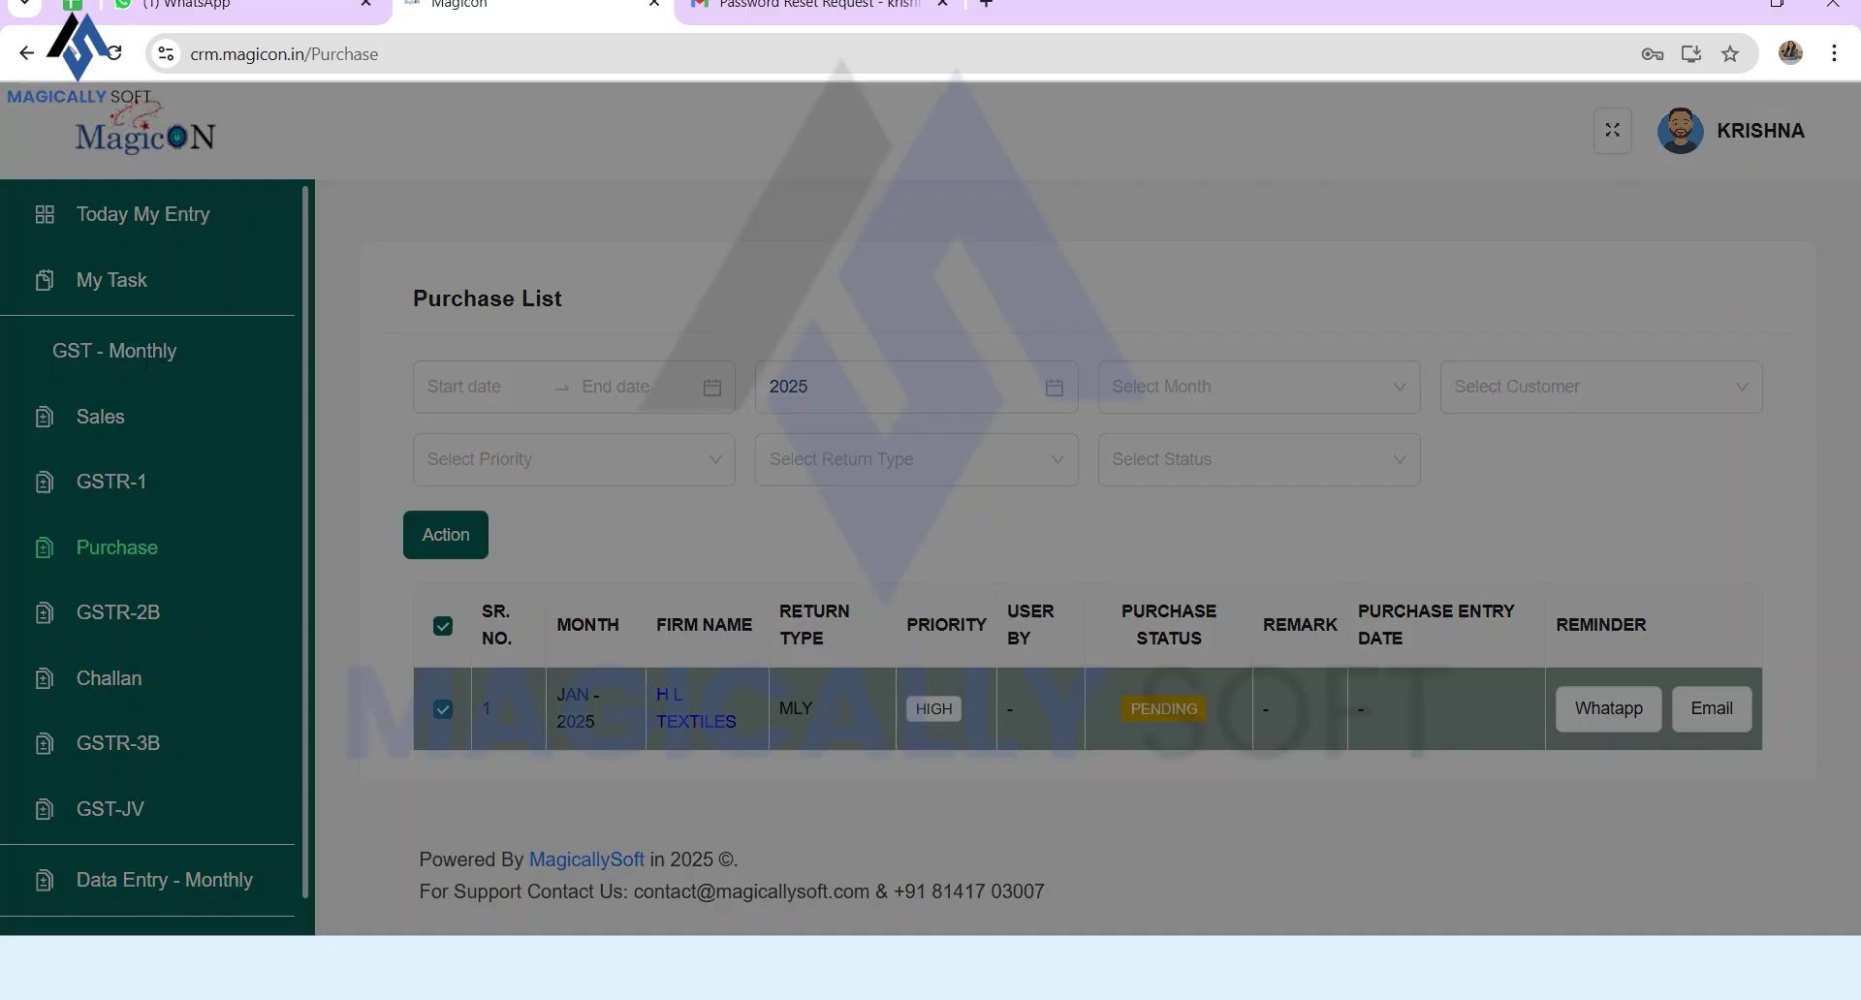
pyautogui.click(969, 323)
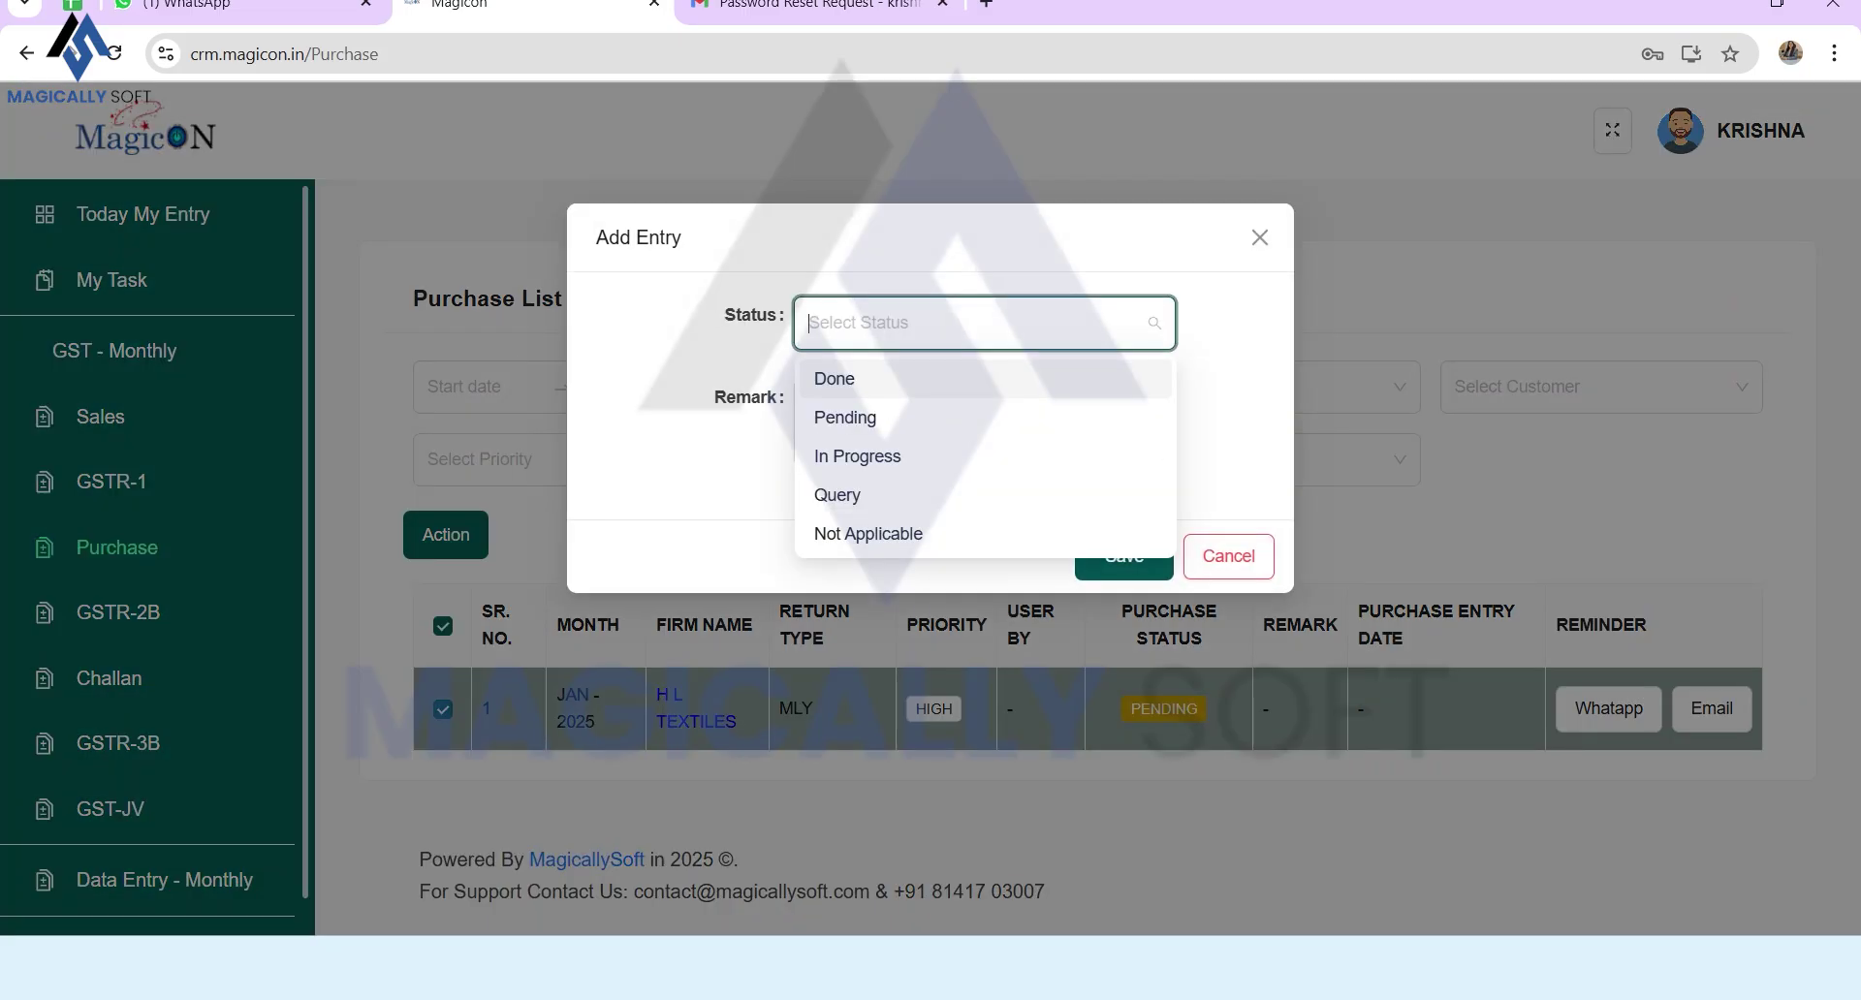
pyautogui.click(969, 379)
pyautogui.click(969, 422)
pyautogui.write('purchase data')
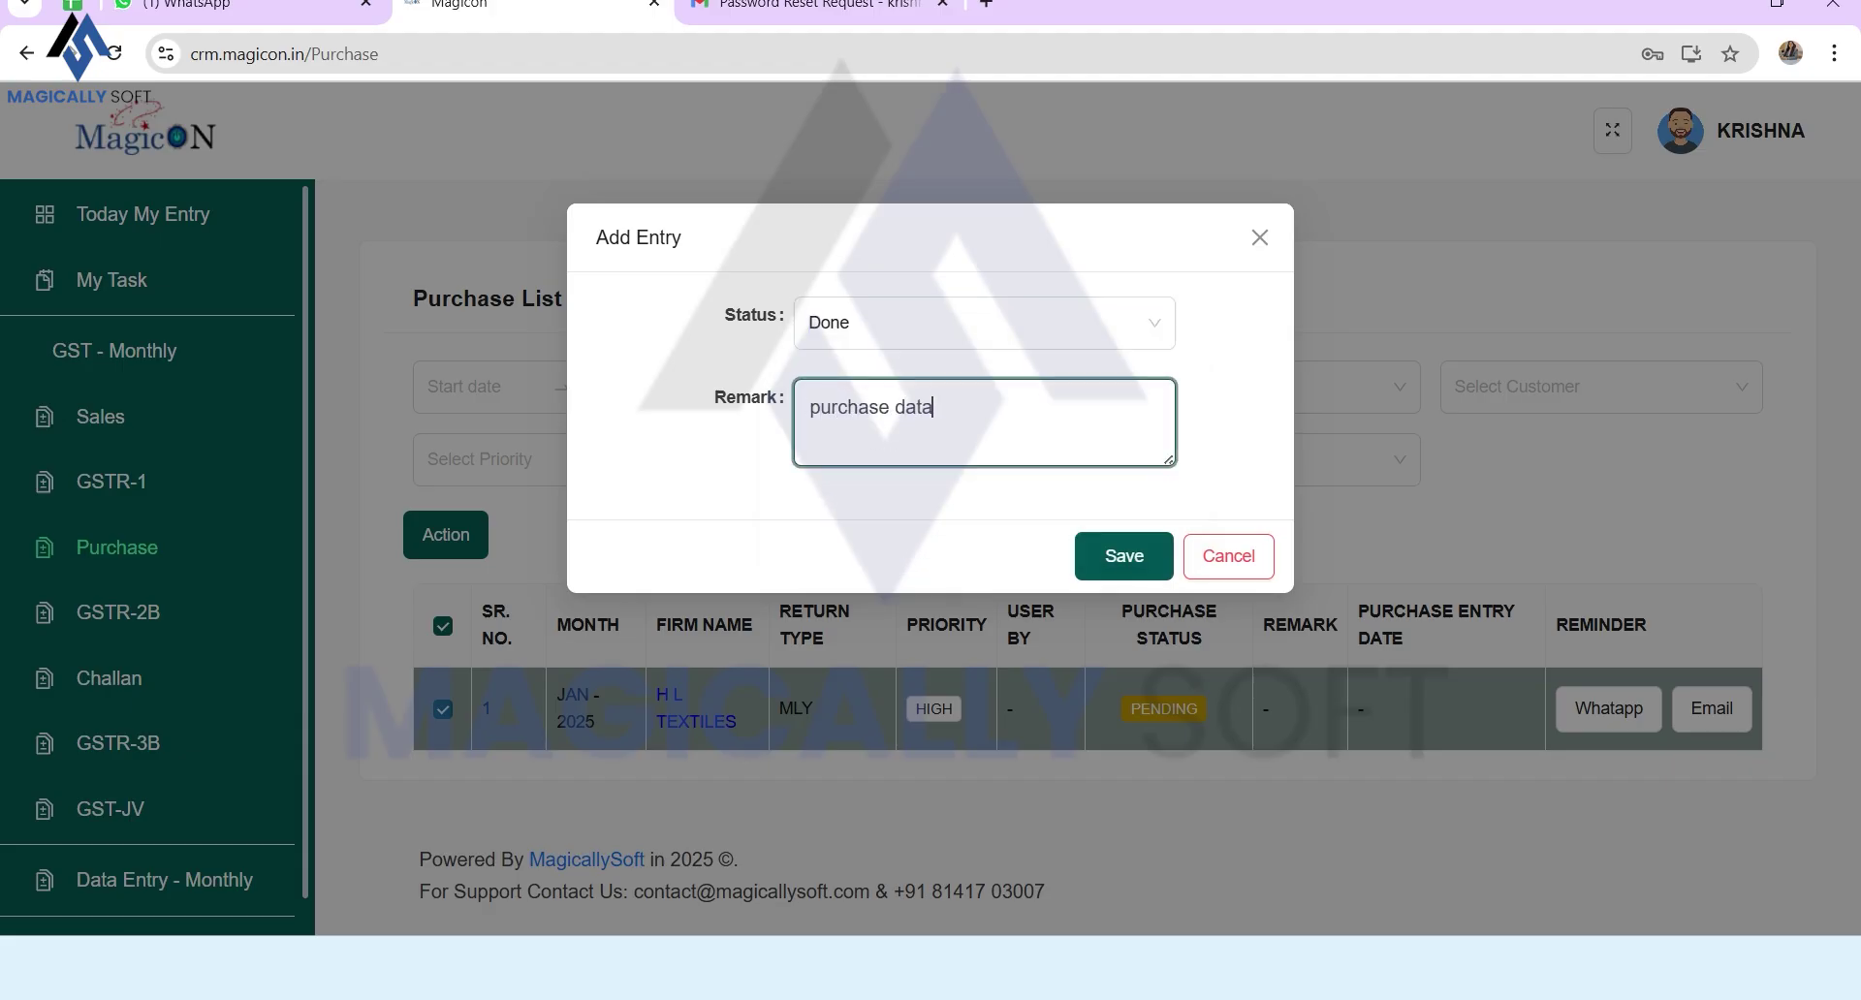
pyautogui.write(' verified')
pyautogui.click(1123, 556)
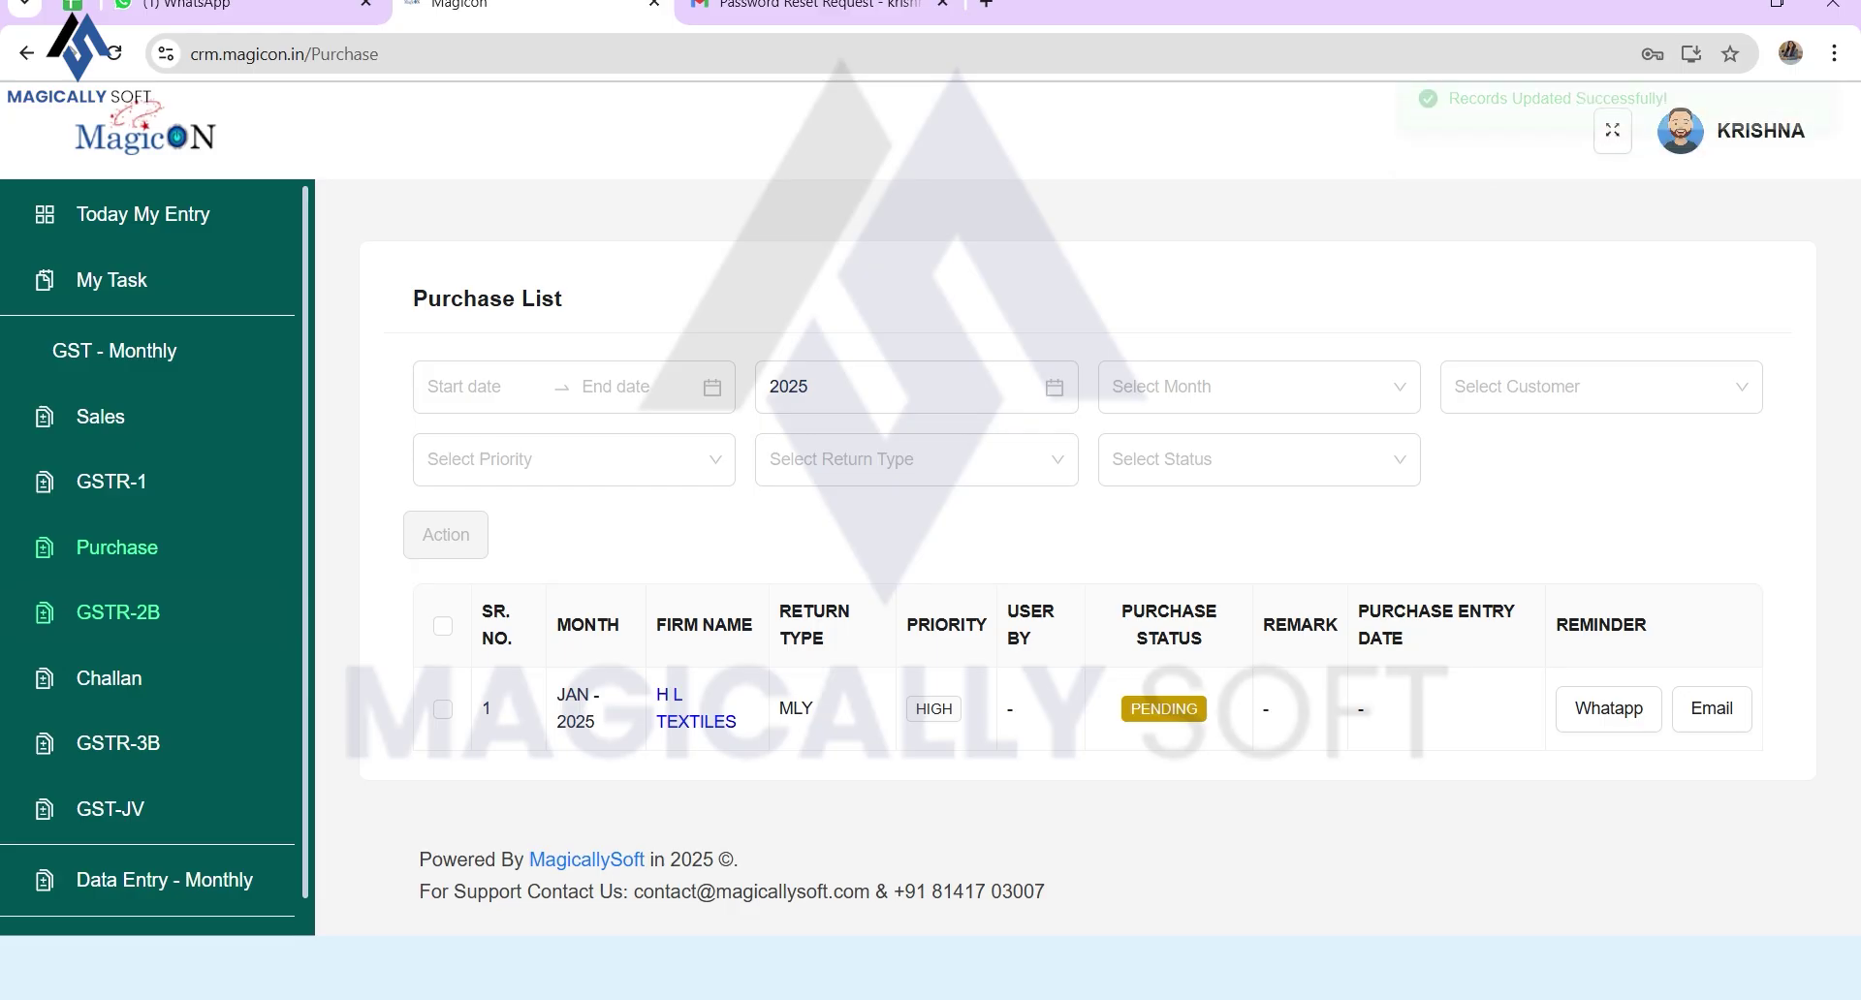
pyautogui.click(118, 612)
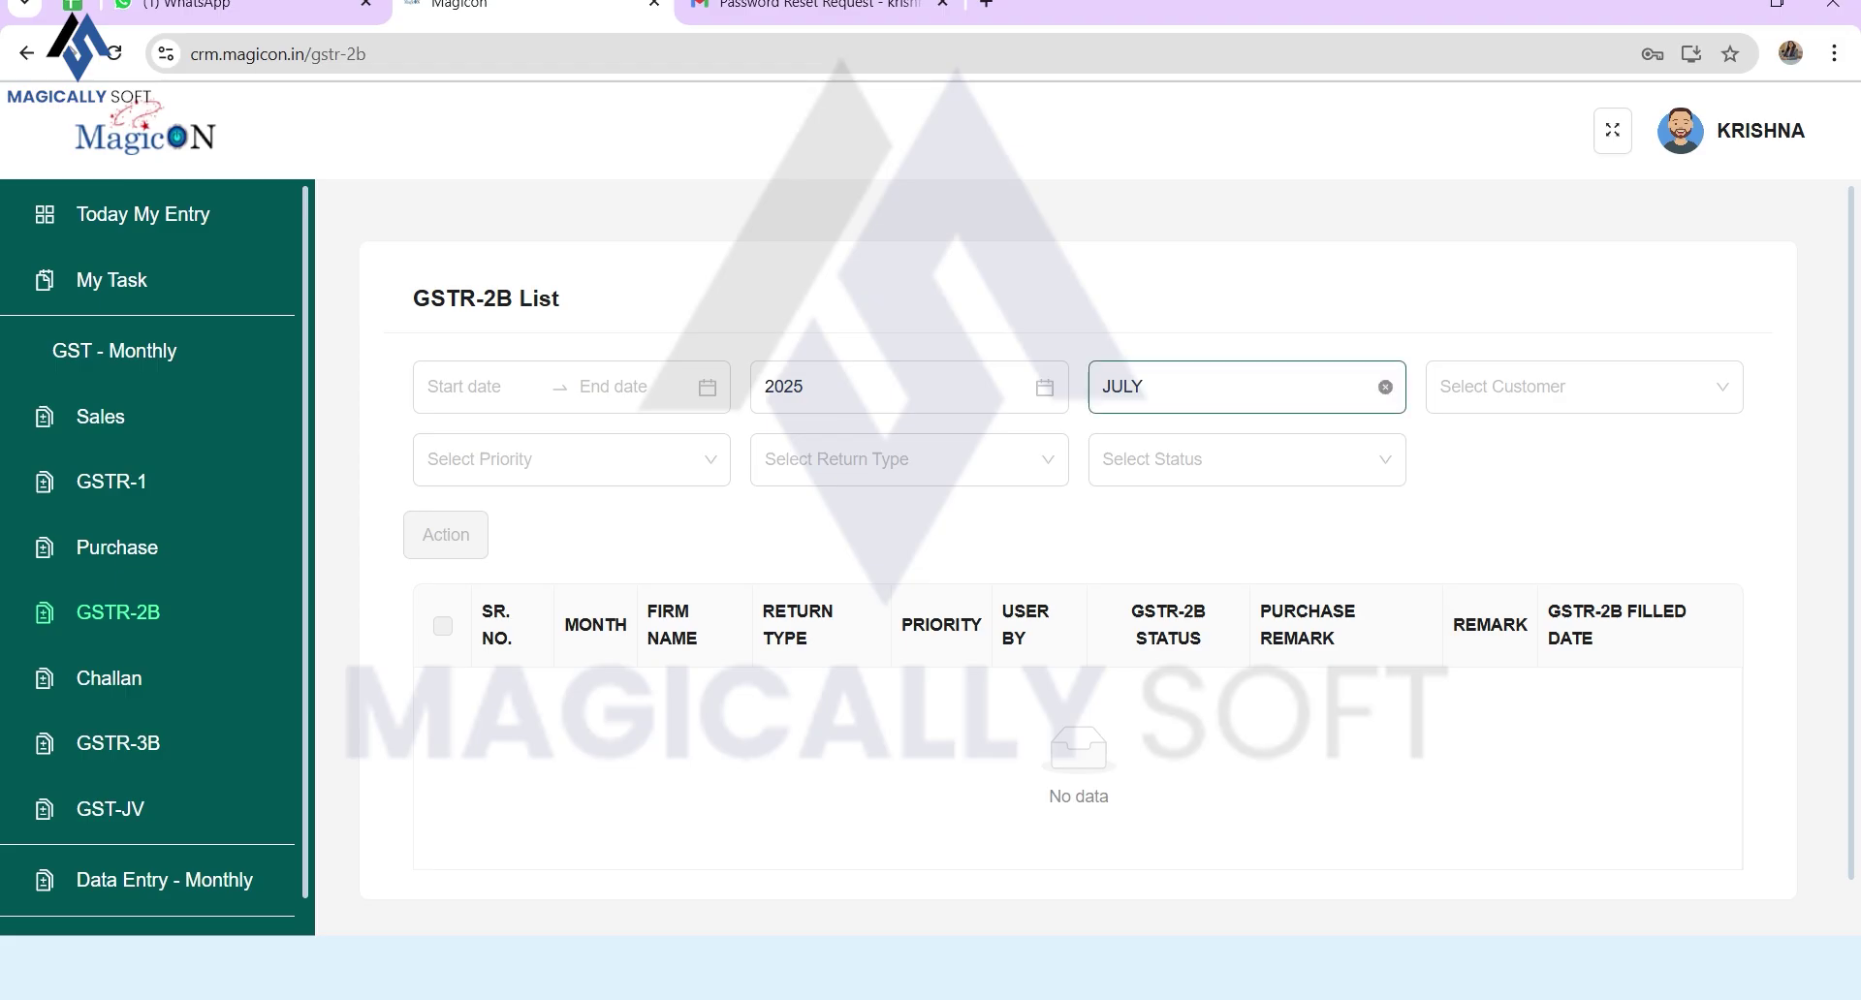
# Step: Clear the July filter and save the H L TEXTILES JAN-2025 GSTR-2B as Done, remark '2B matched'
pyautogui.click(1386, 387)
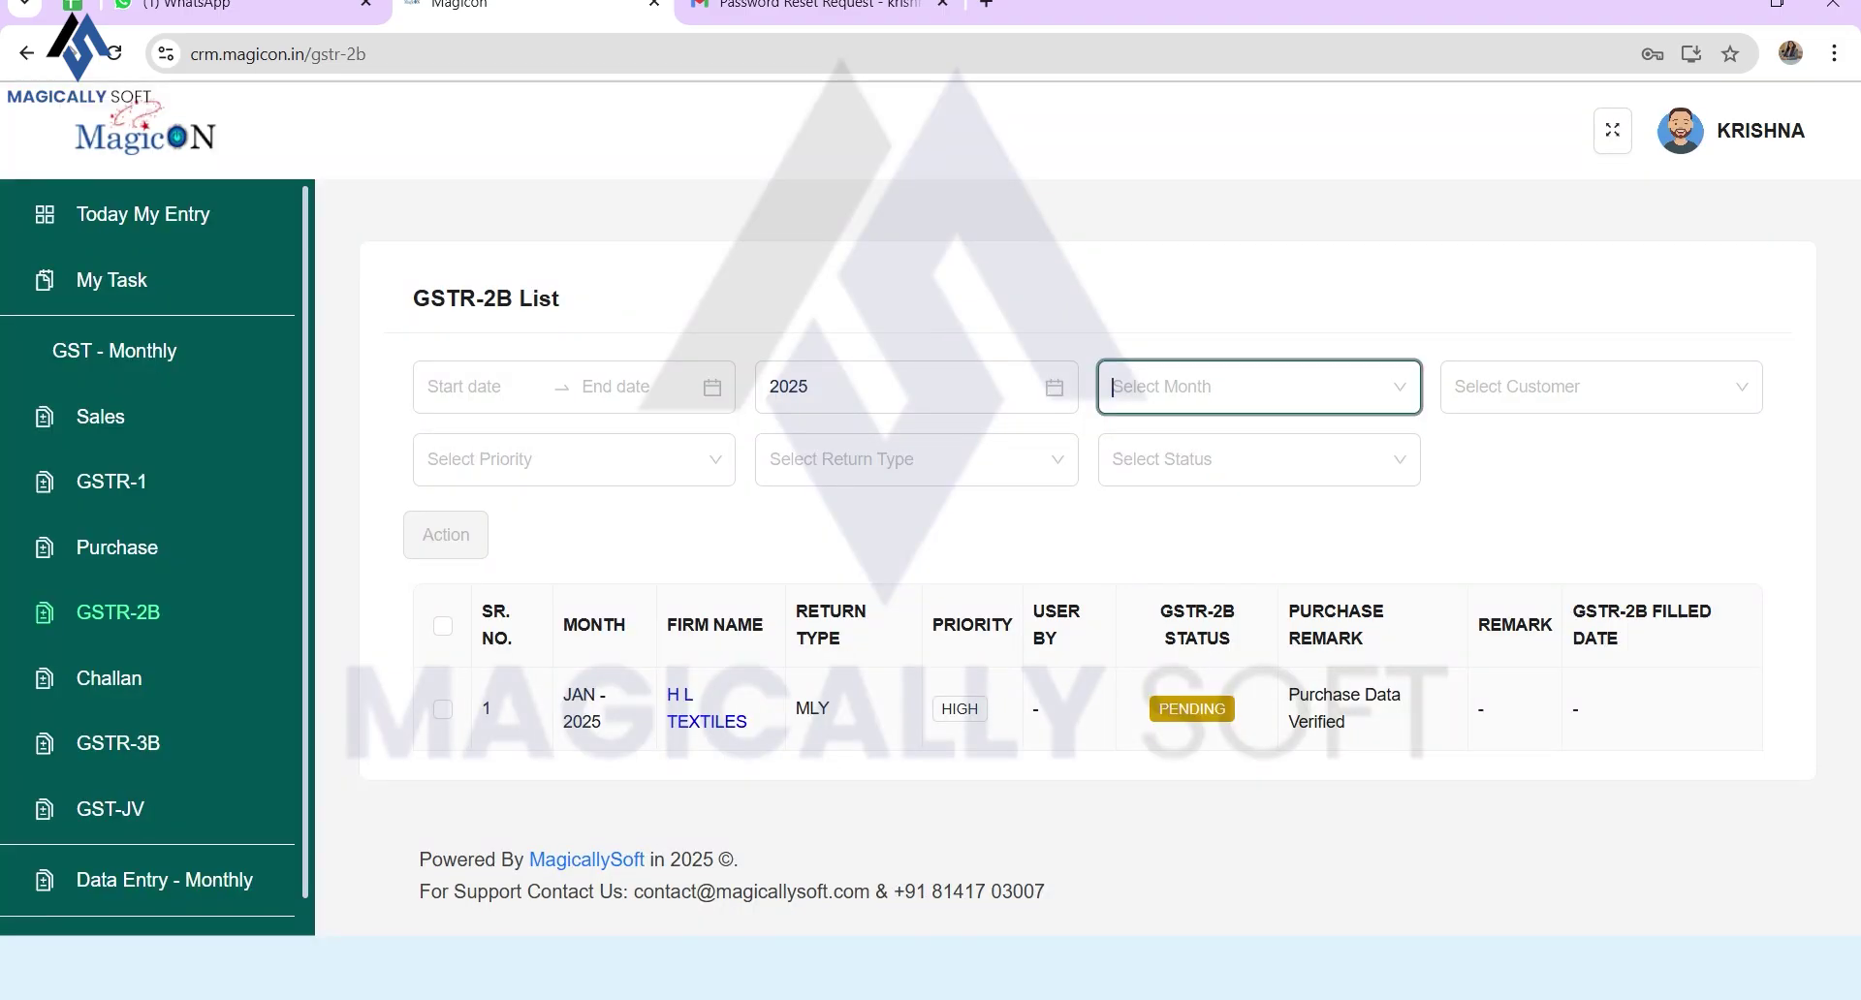
pyautogui.click(443, 709)
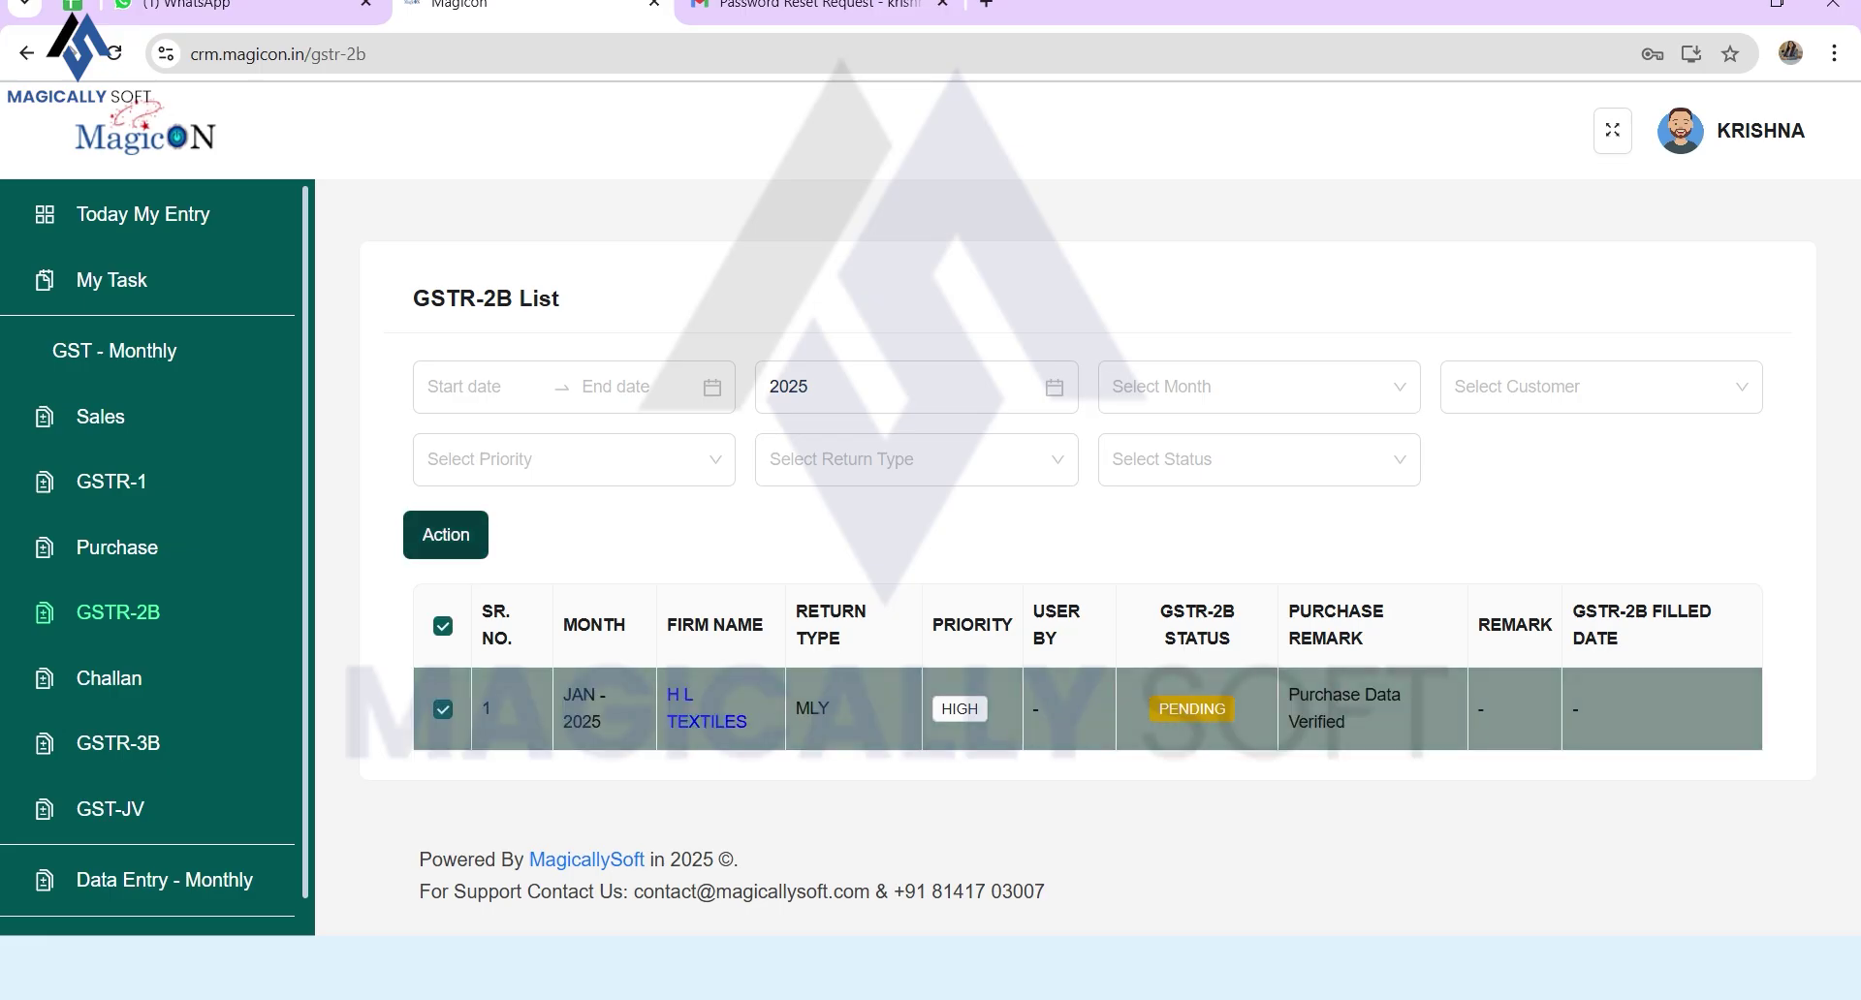
pyautogui.click(446, 535)
pyautogui.click(969, 322)
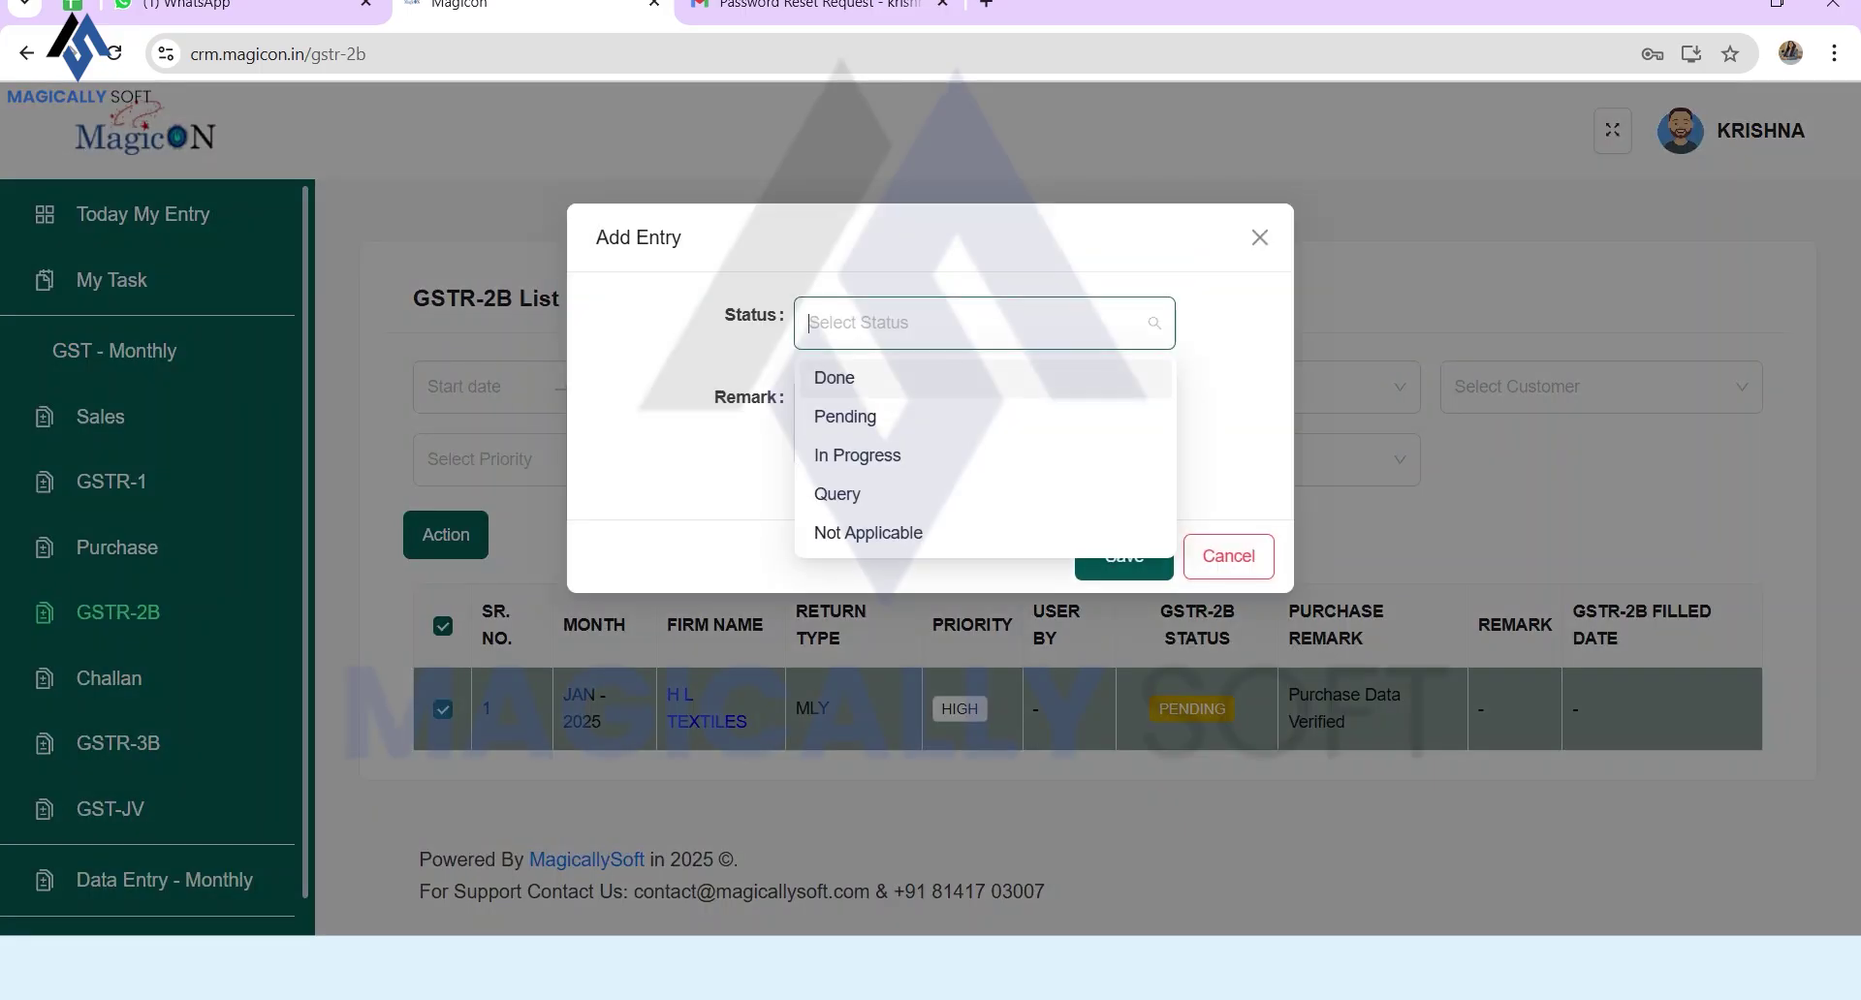
pyautogui.press('Up')
pyautogui.press('Up')
pyautogui.press('Up')
pyautogui.press('Return')
pyautogui.press('Tab')
pyautogui.write('2B matched')
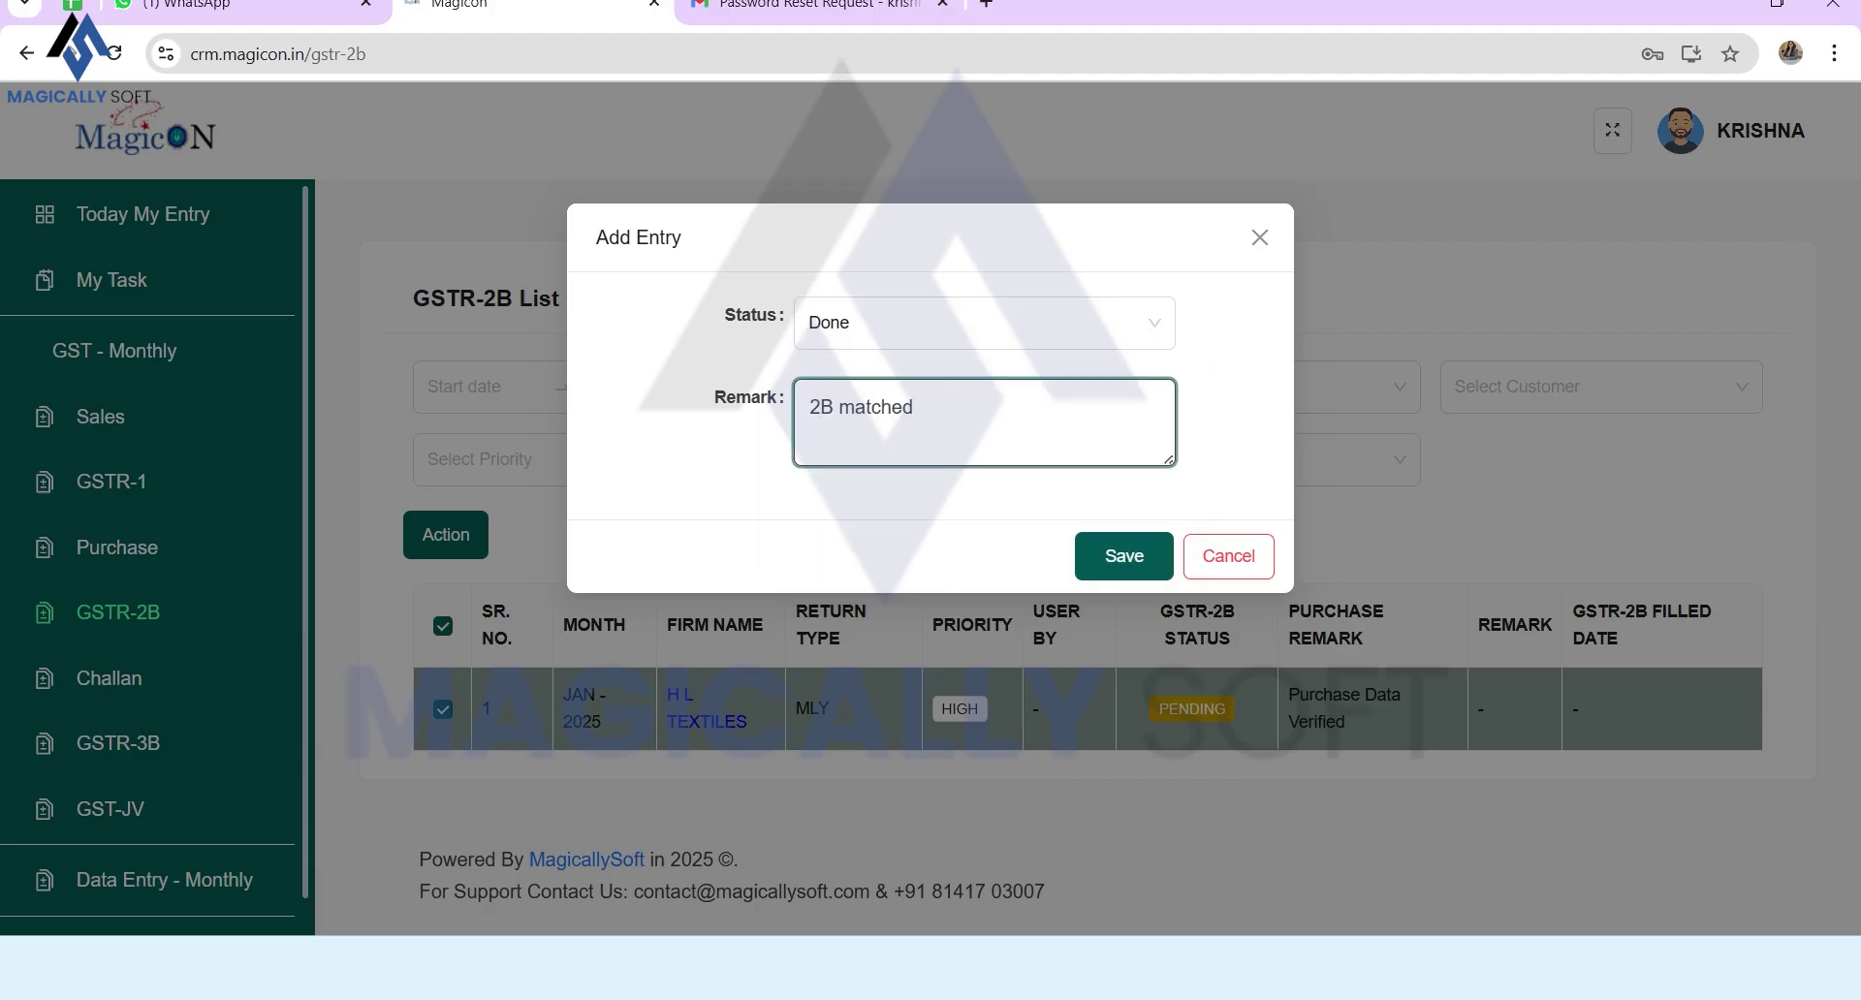
pyautogui.press('Tab')
pyautogui.press('Return')
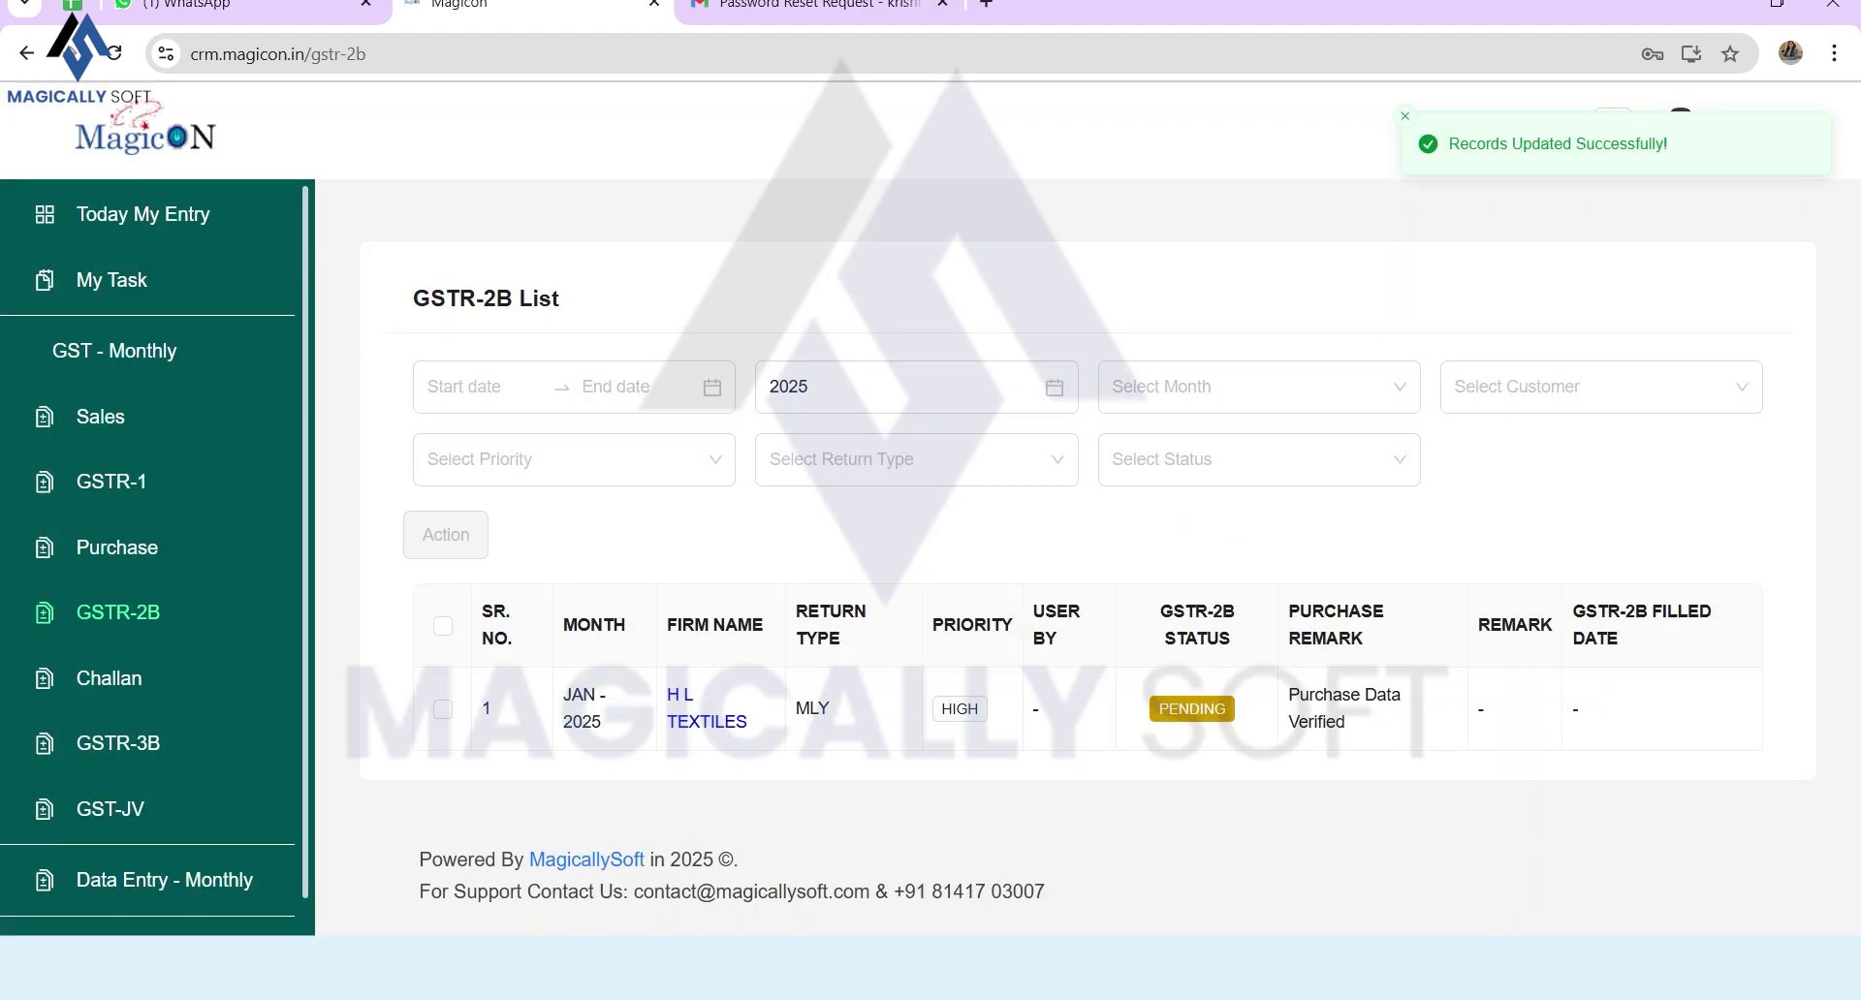
pyautogui.click(108, 679)
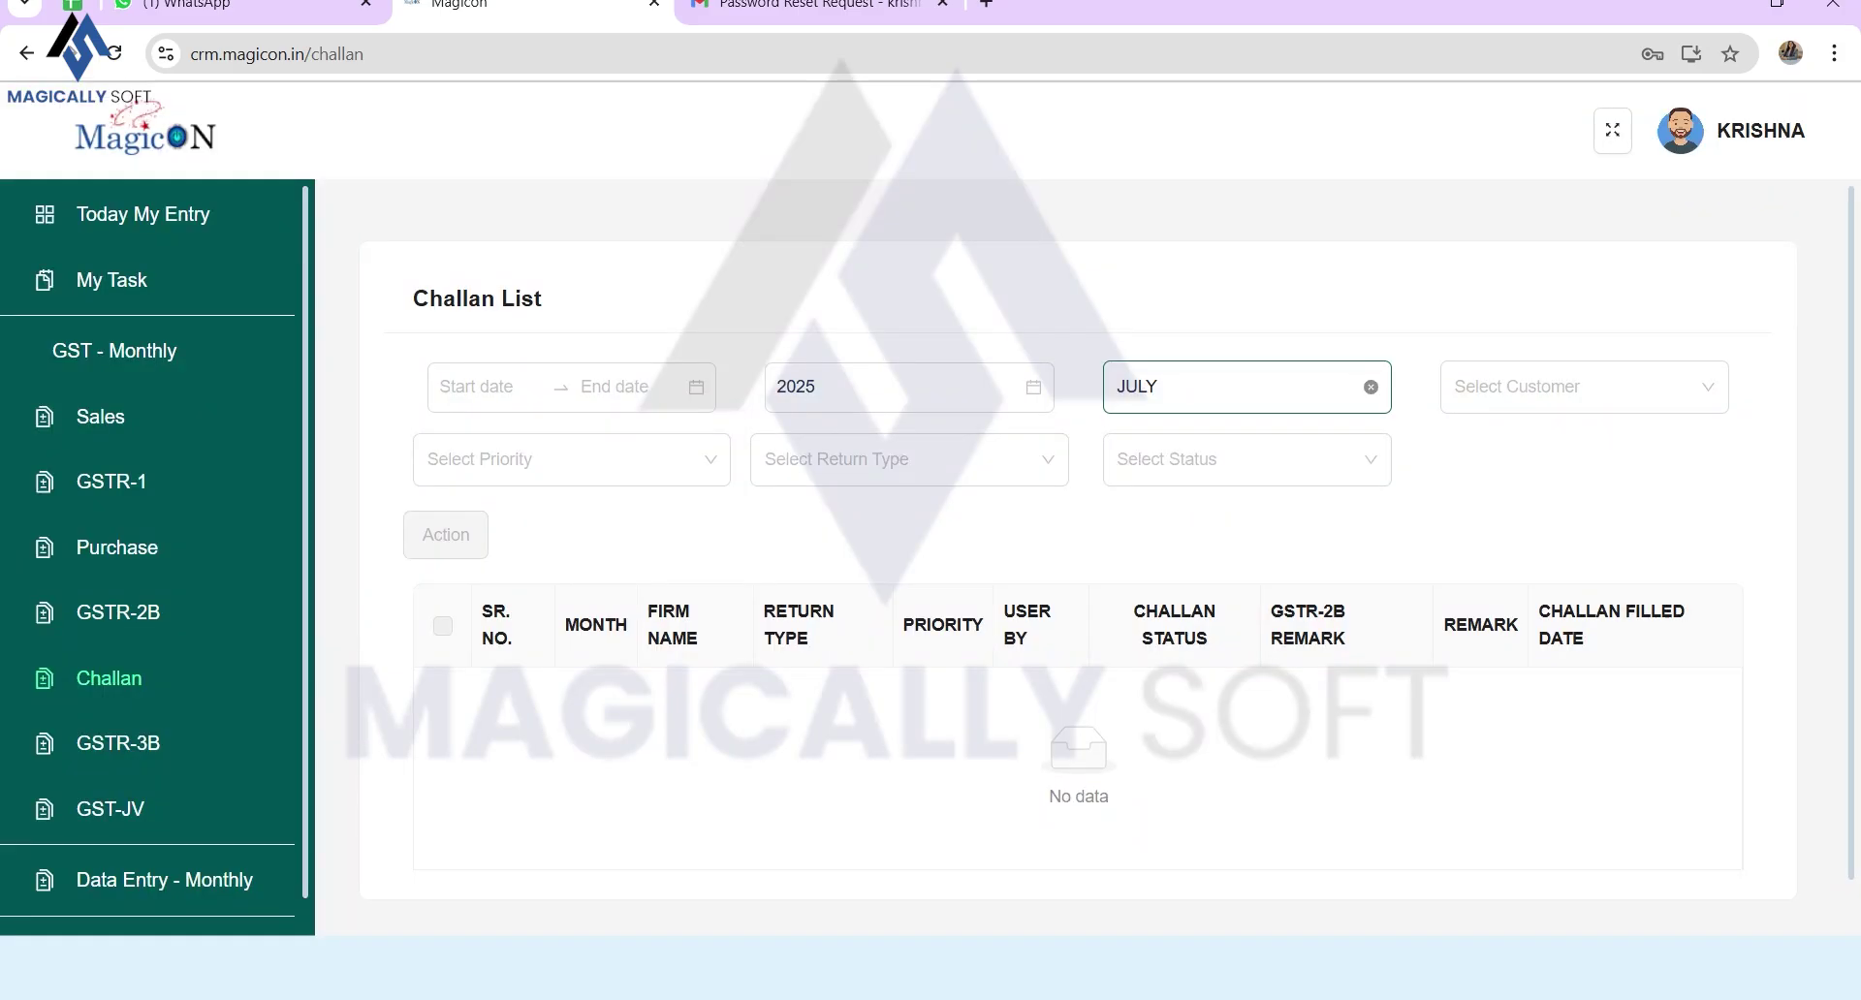
# Step: Save the H L TEXTILES JAN-2025 challan as GST Credit with remark 'Credit availed'
pyautogui.click(1370, 387)
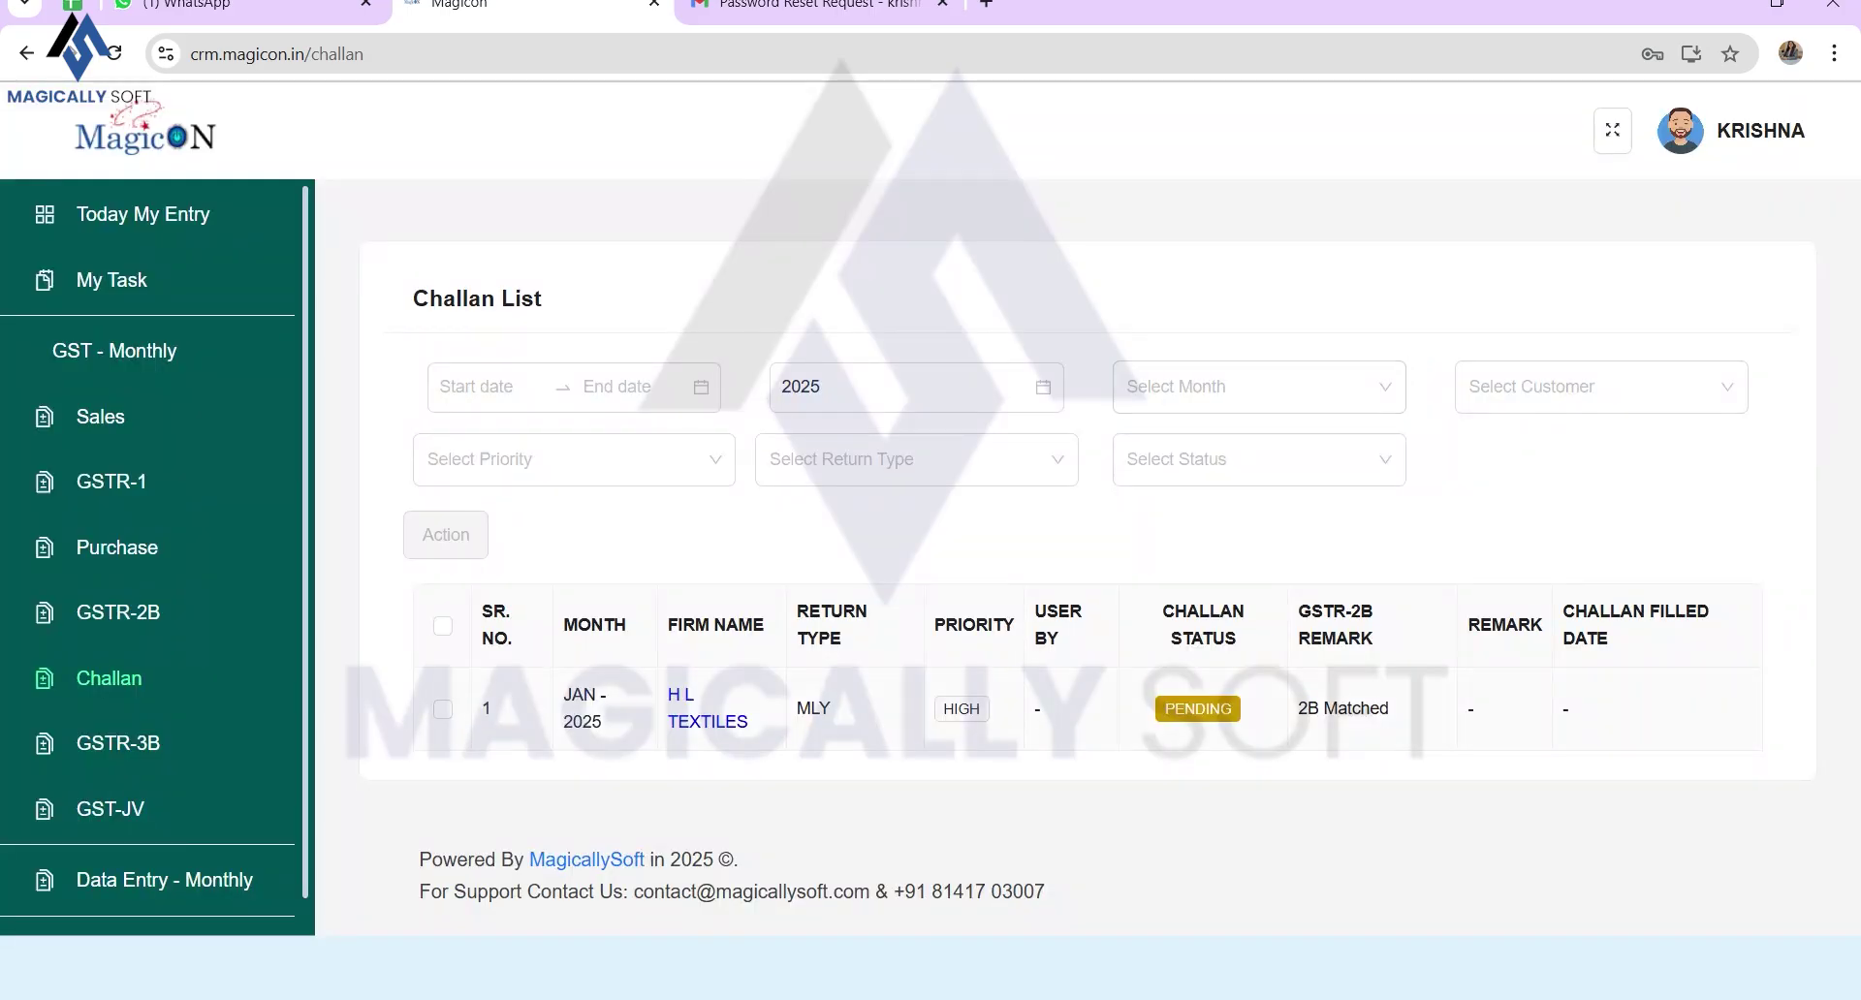
pyautogui.click(442, 709)
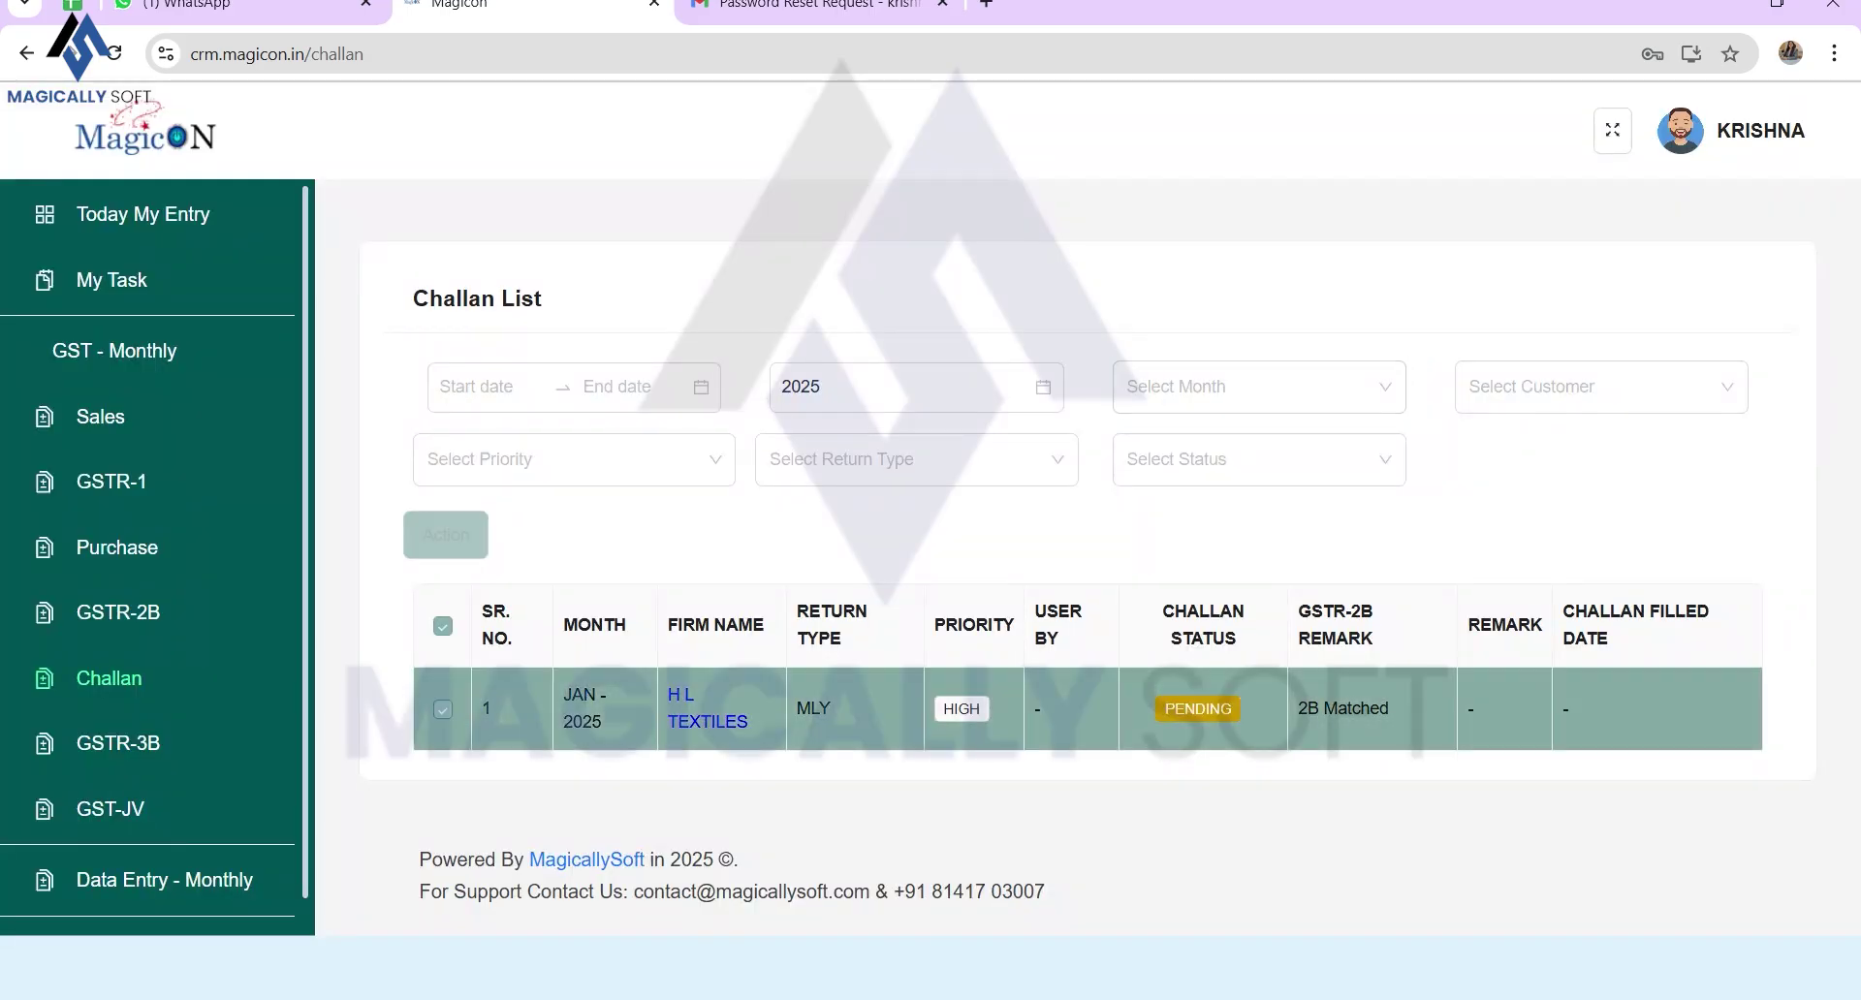
pyautogui.click(446, 534)
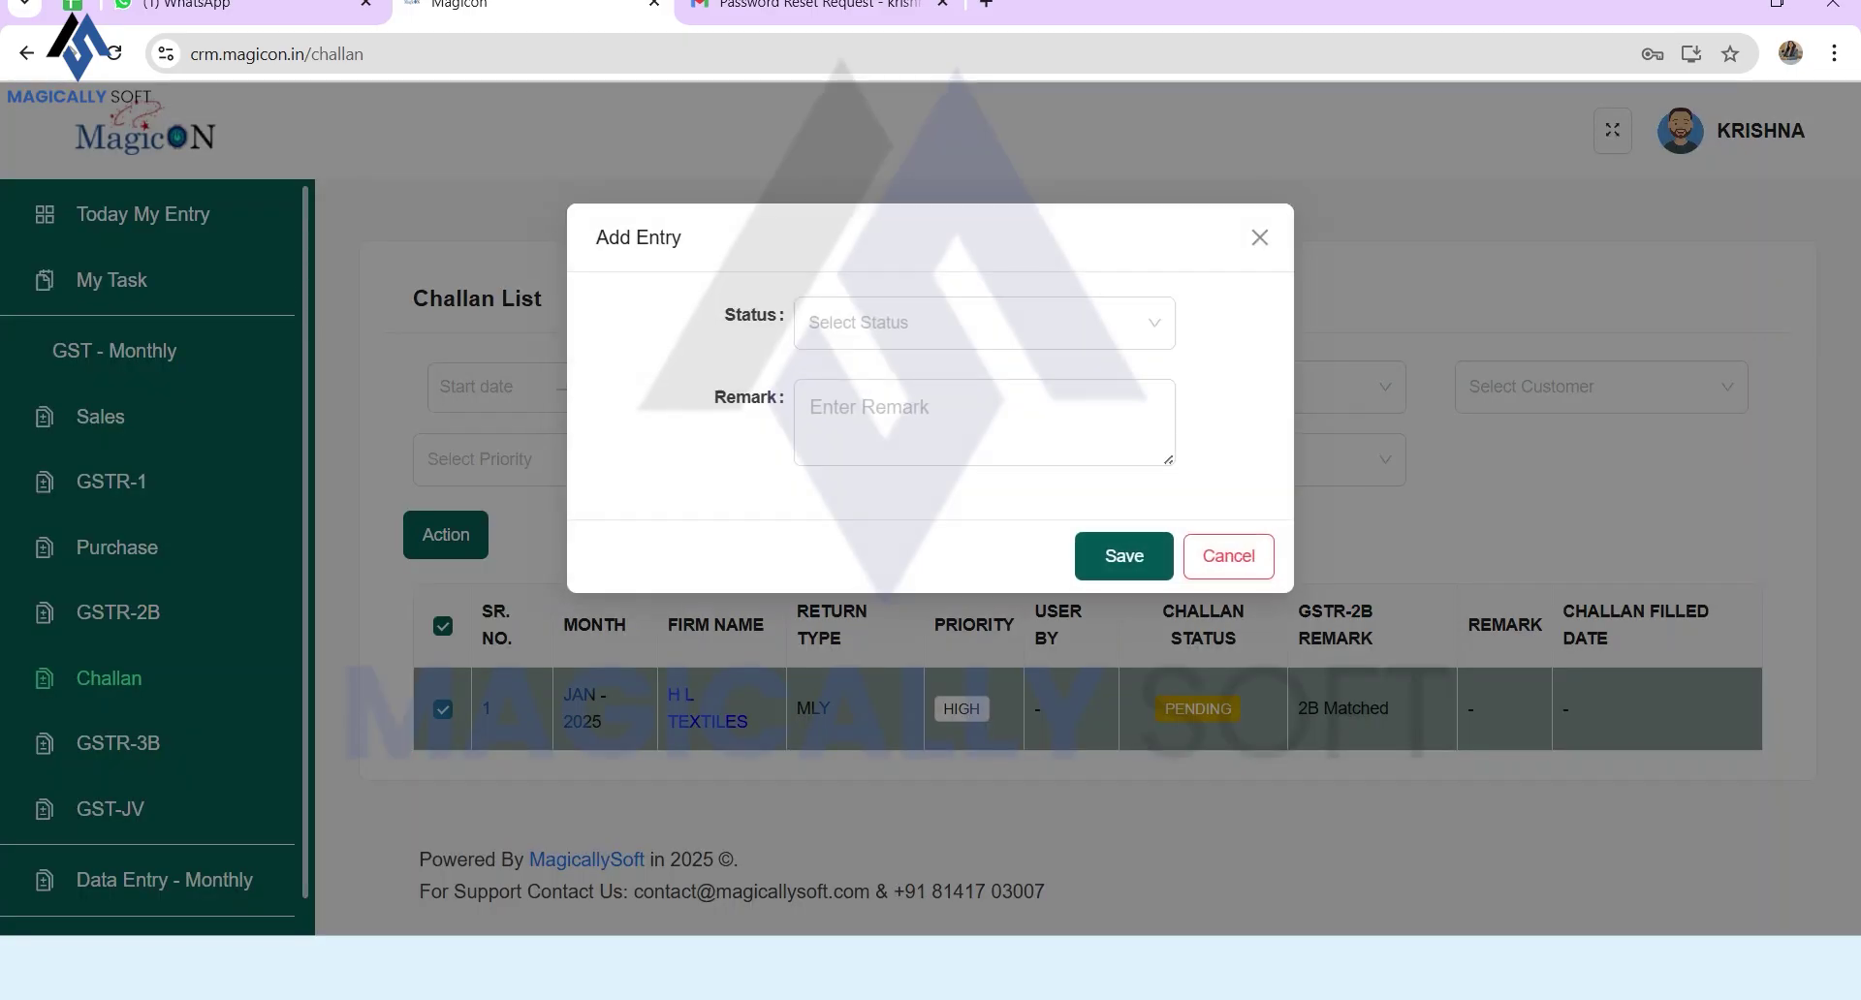
pyautogui.click(984, 323)
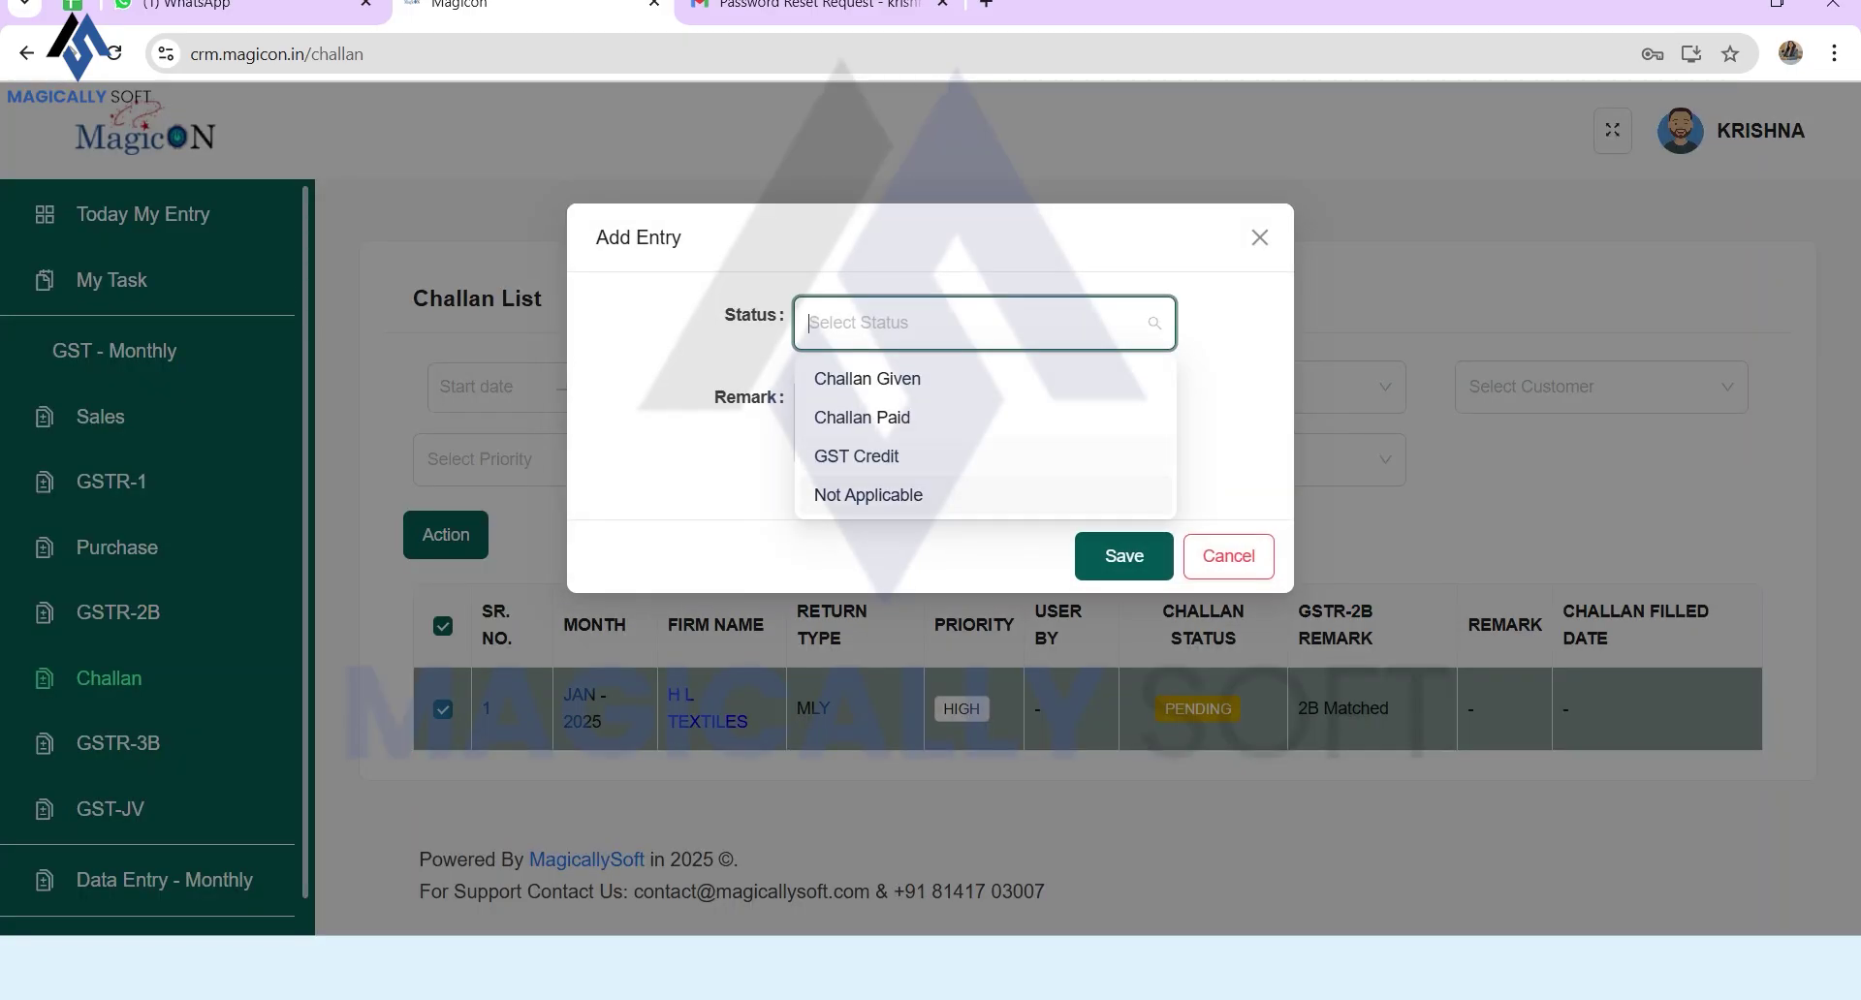
pyautogui.click(856, 455)
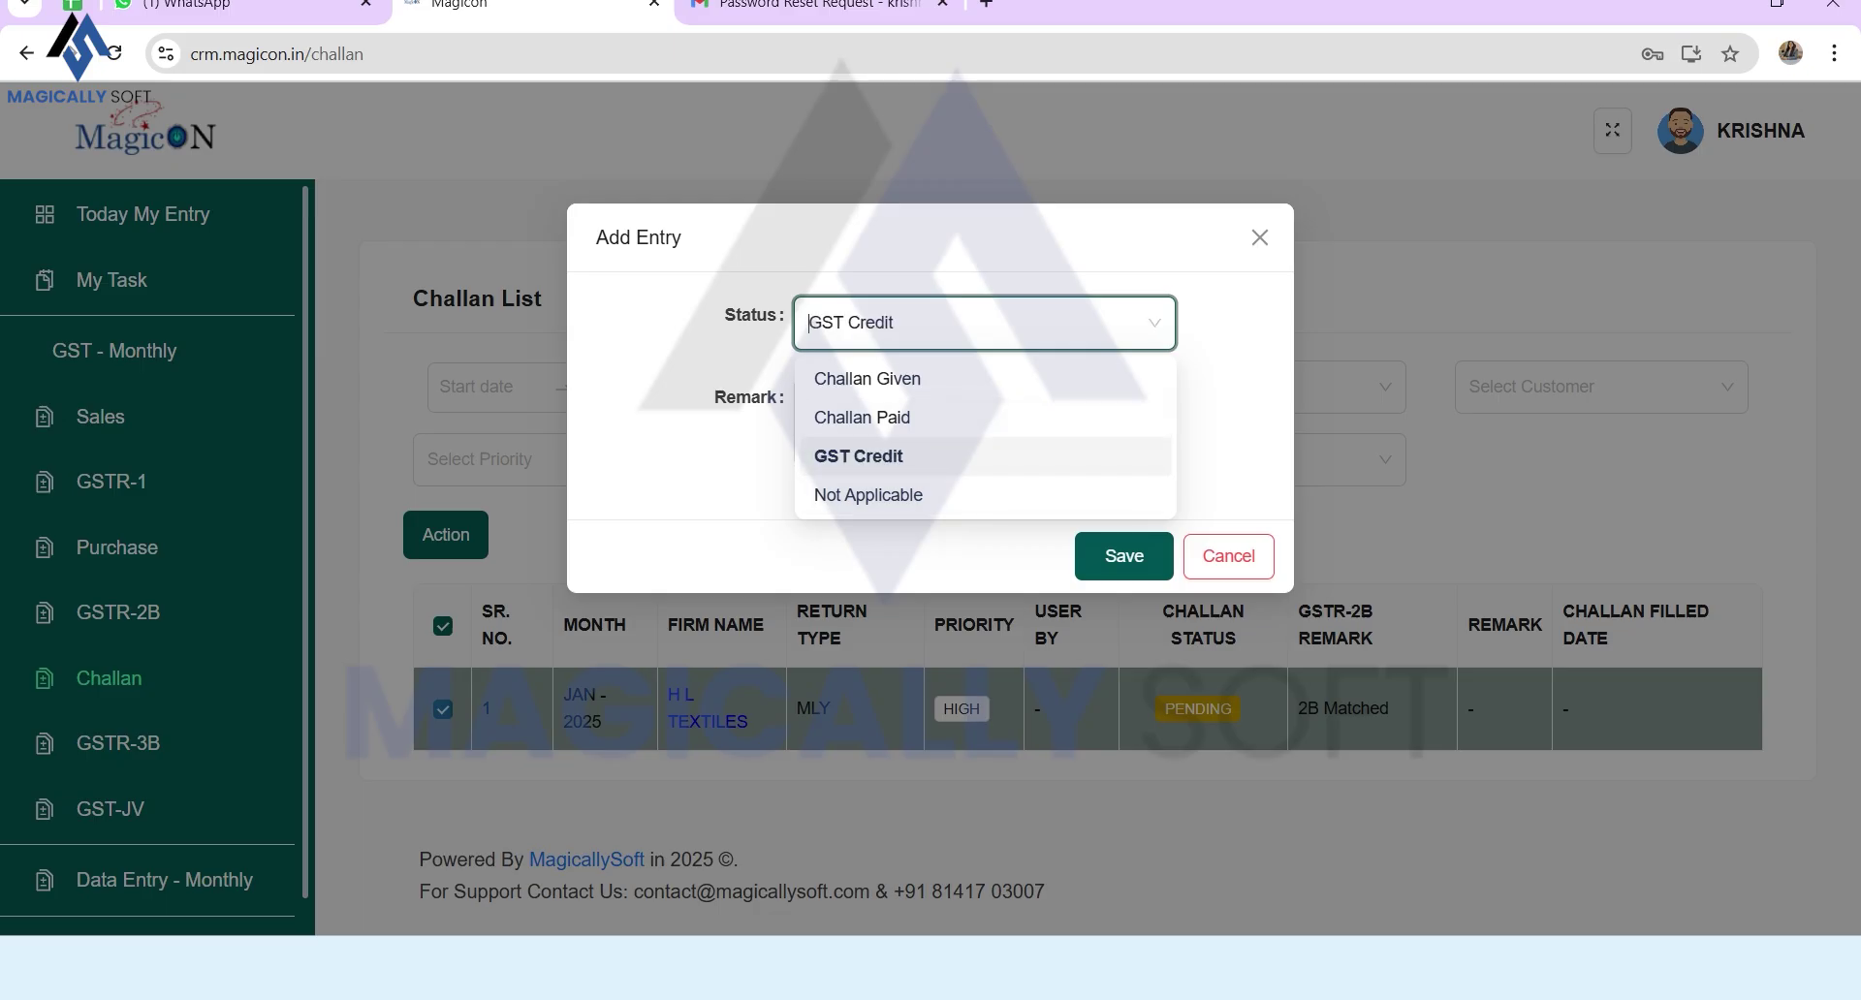
pyautogui.click(984, 422)
pyautogui.write('Credi')
pyautogui.press('BackSpace')
pyautogui.press('BackSpace')
pyautogui.write('dit ')
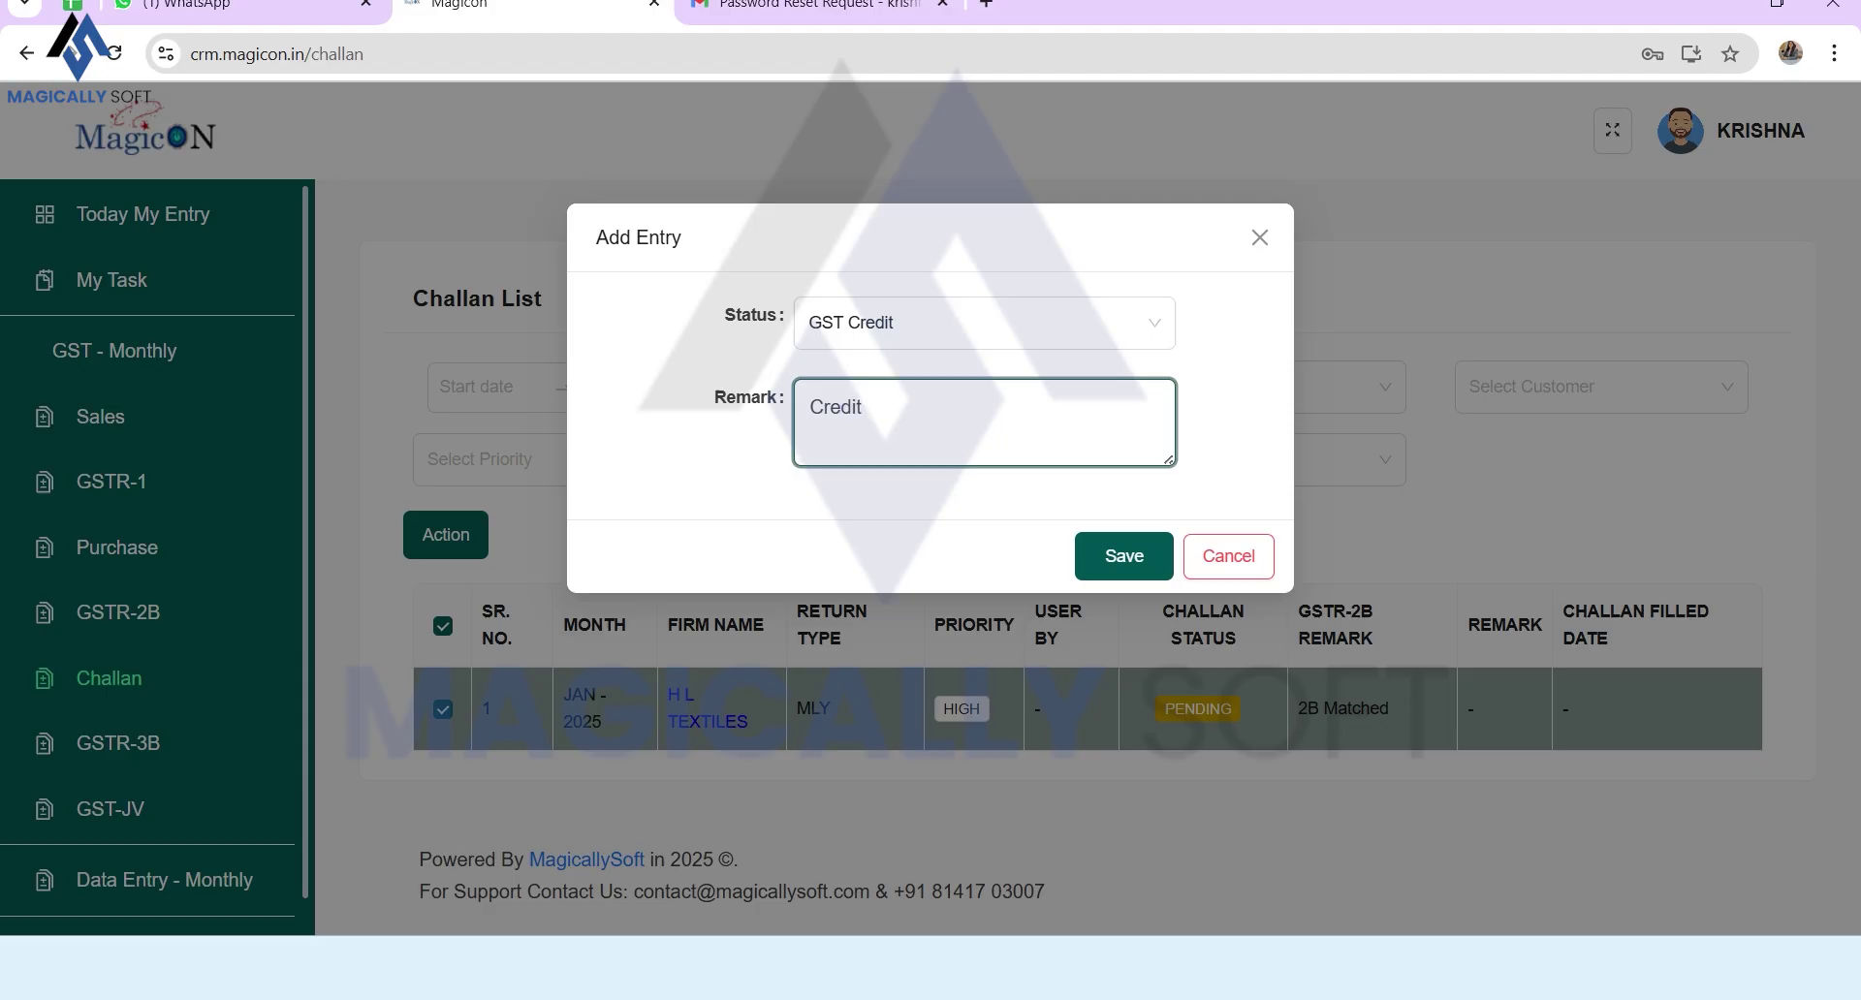
pyautogui.write('availed')
pyautogui.click(1125, 555)
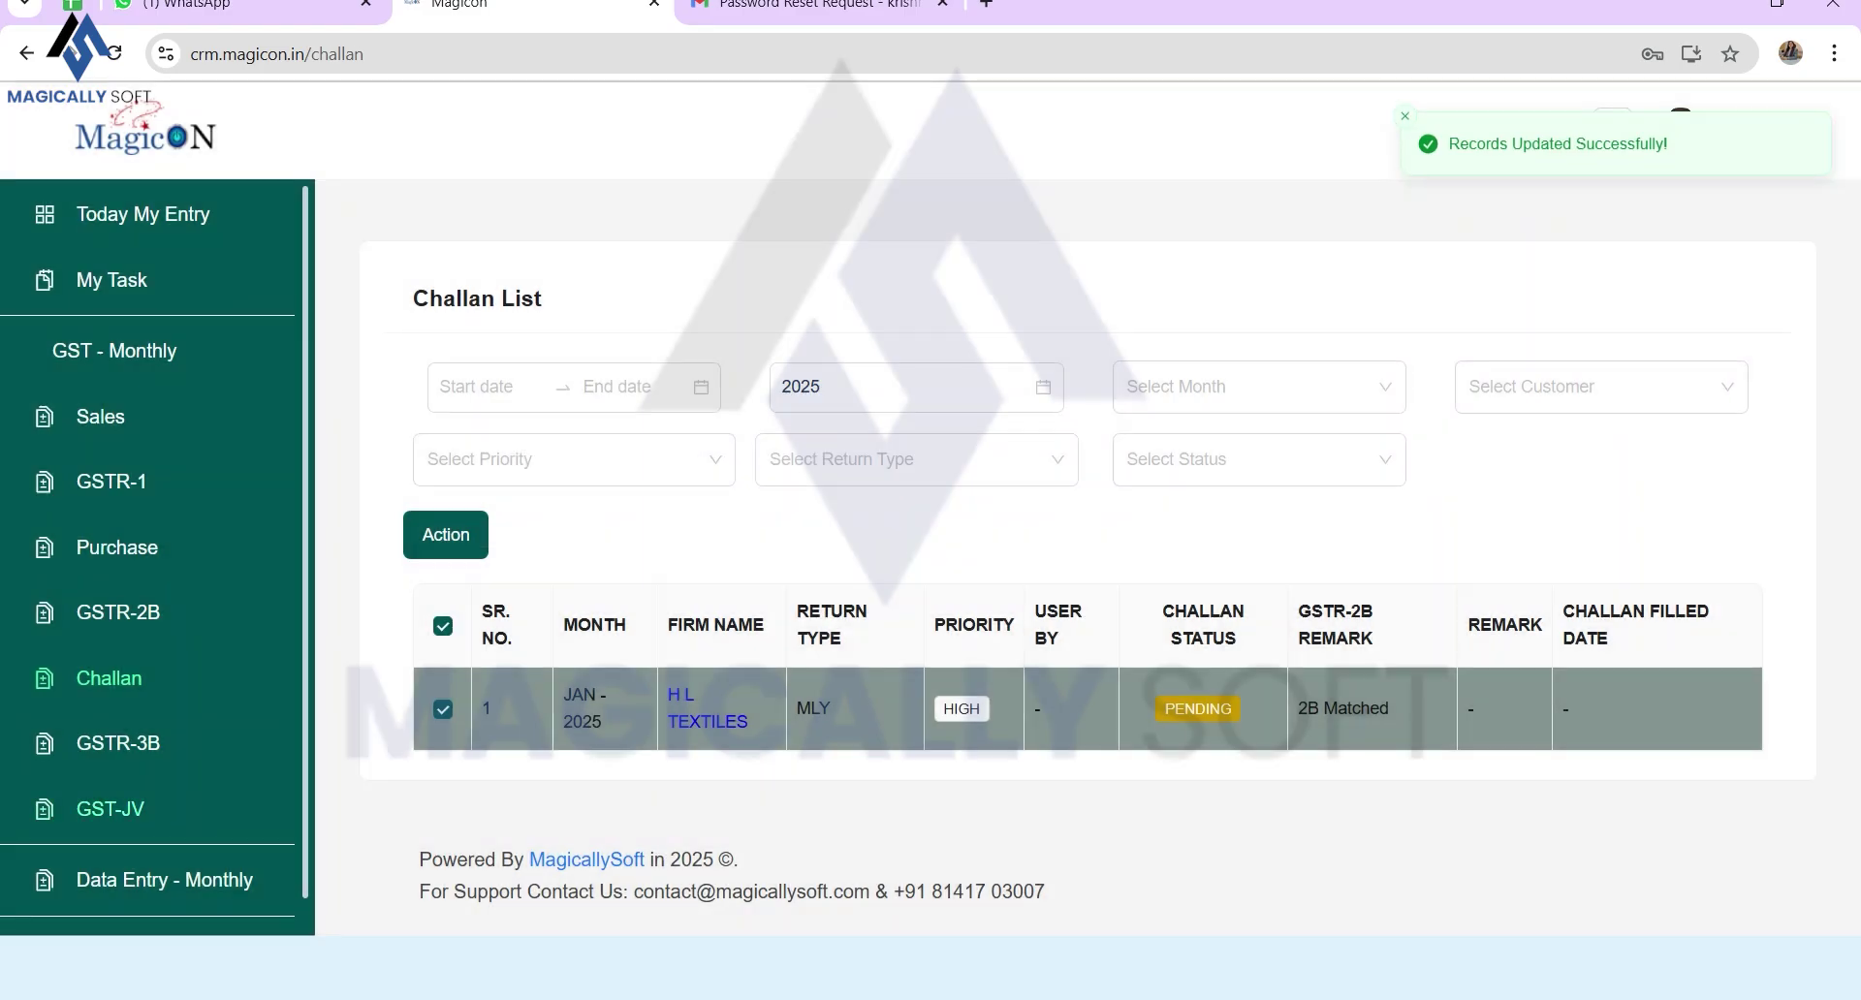
pyautogui.click(118, 743)
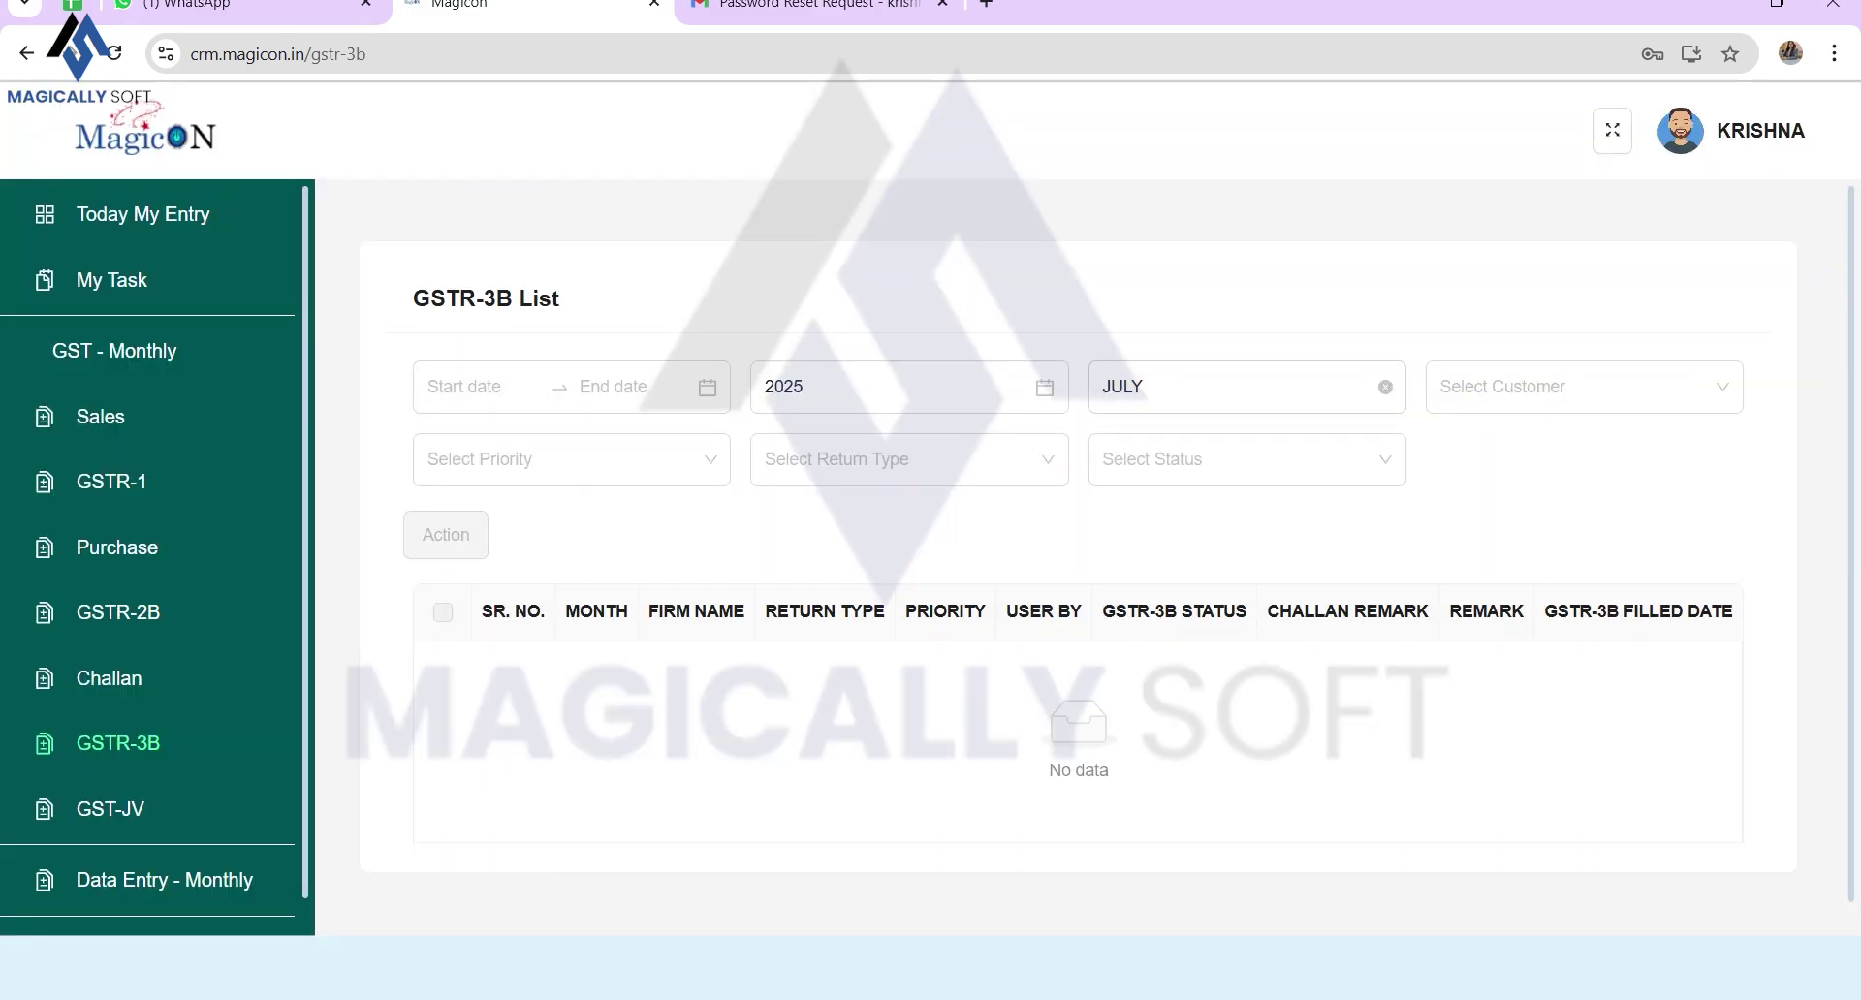
# Step: Save the H L TEXTILES JAN-2025 GSTR-3B as Done with remark '3B filed'
pyautogui.click(1385, 387)
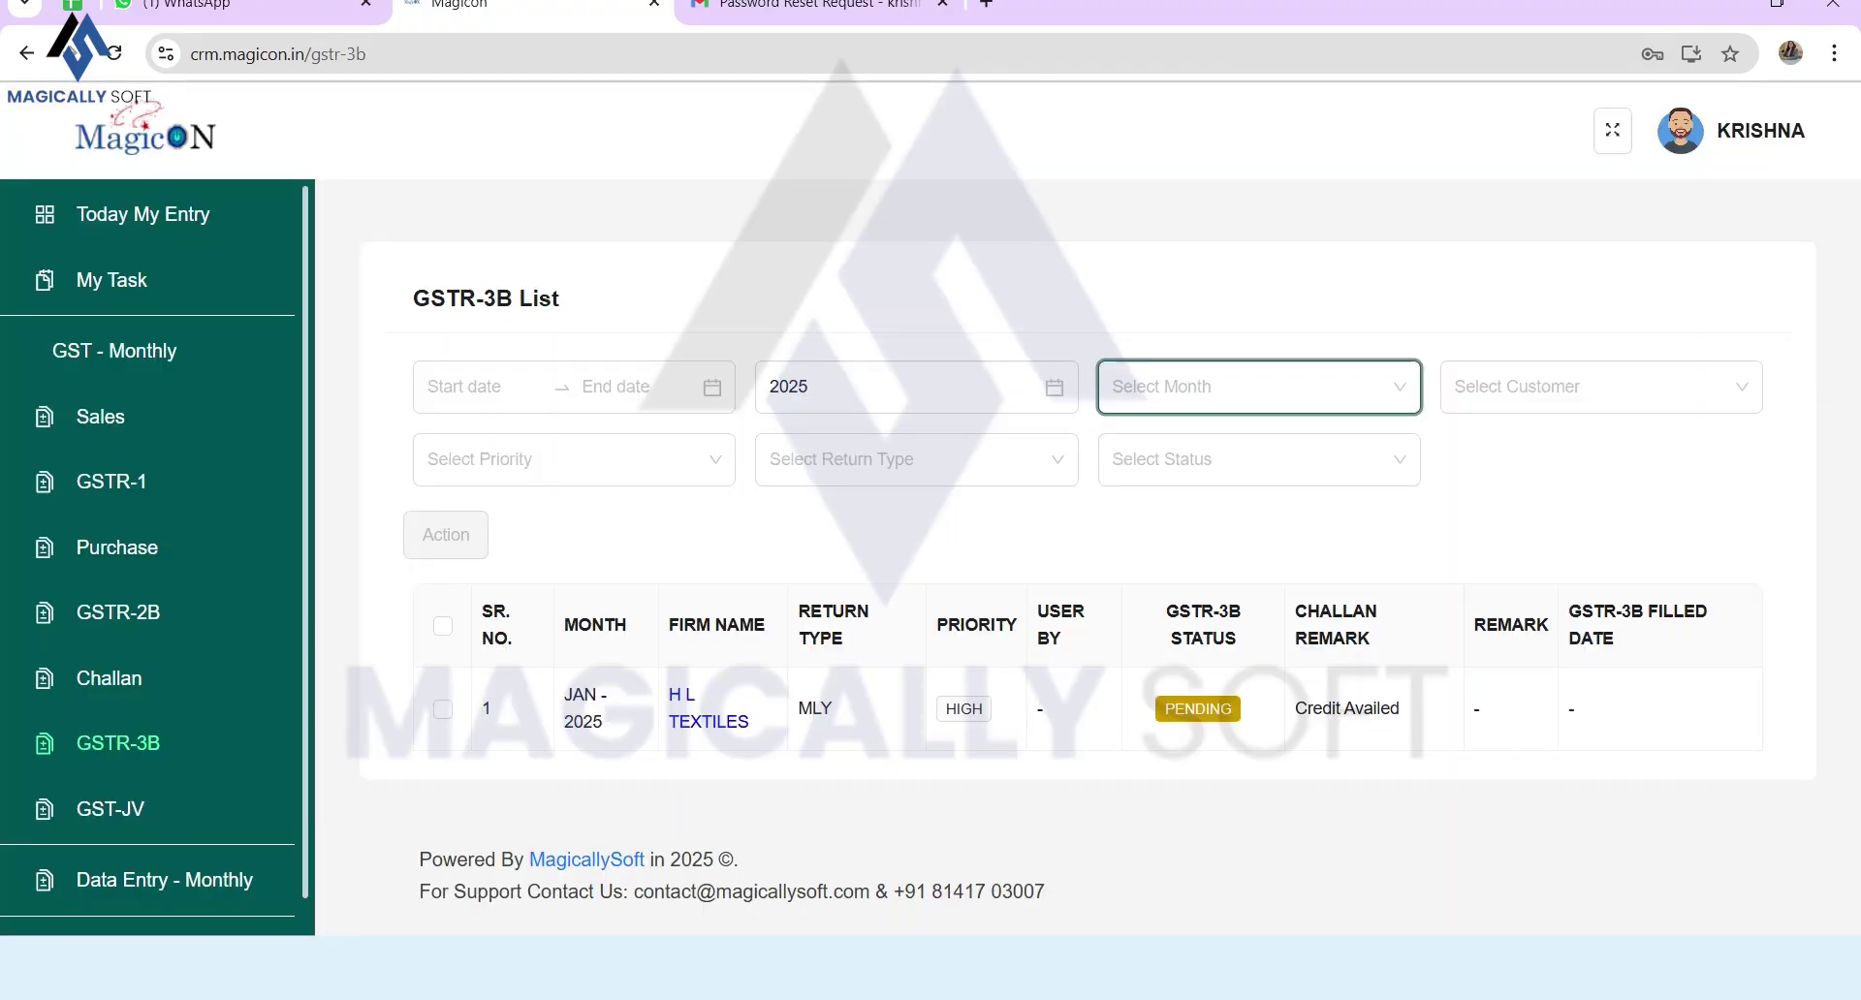
pyautogui.click(443, 708)
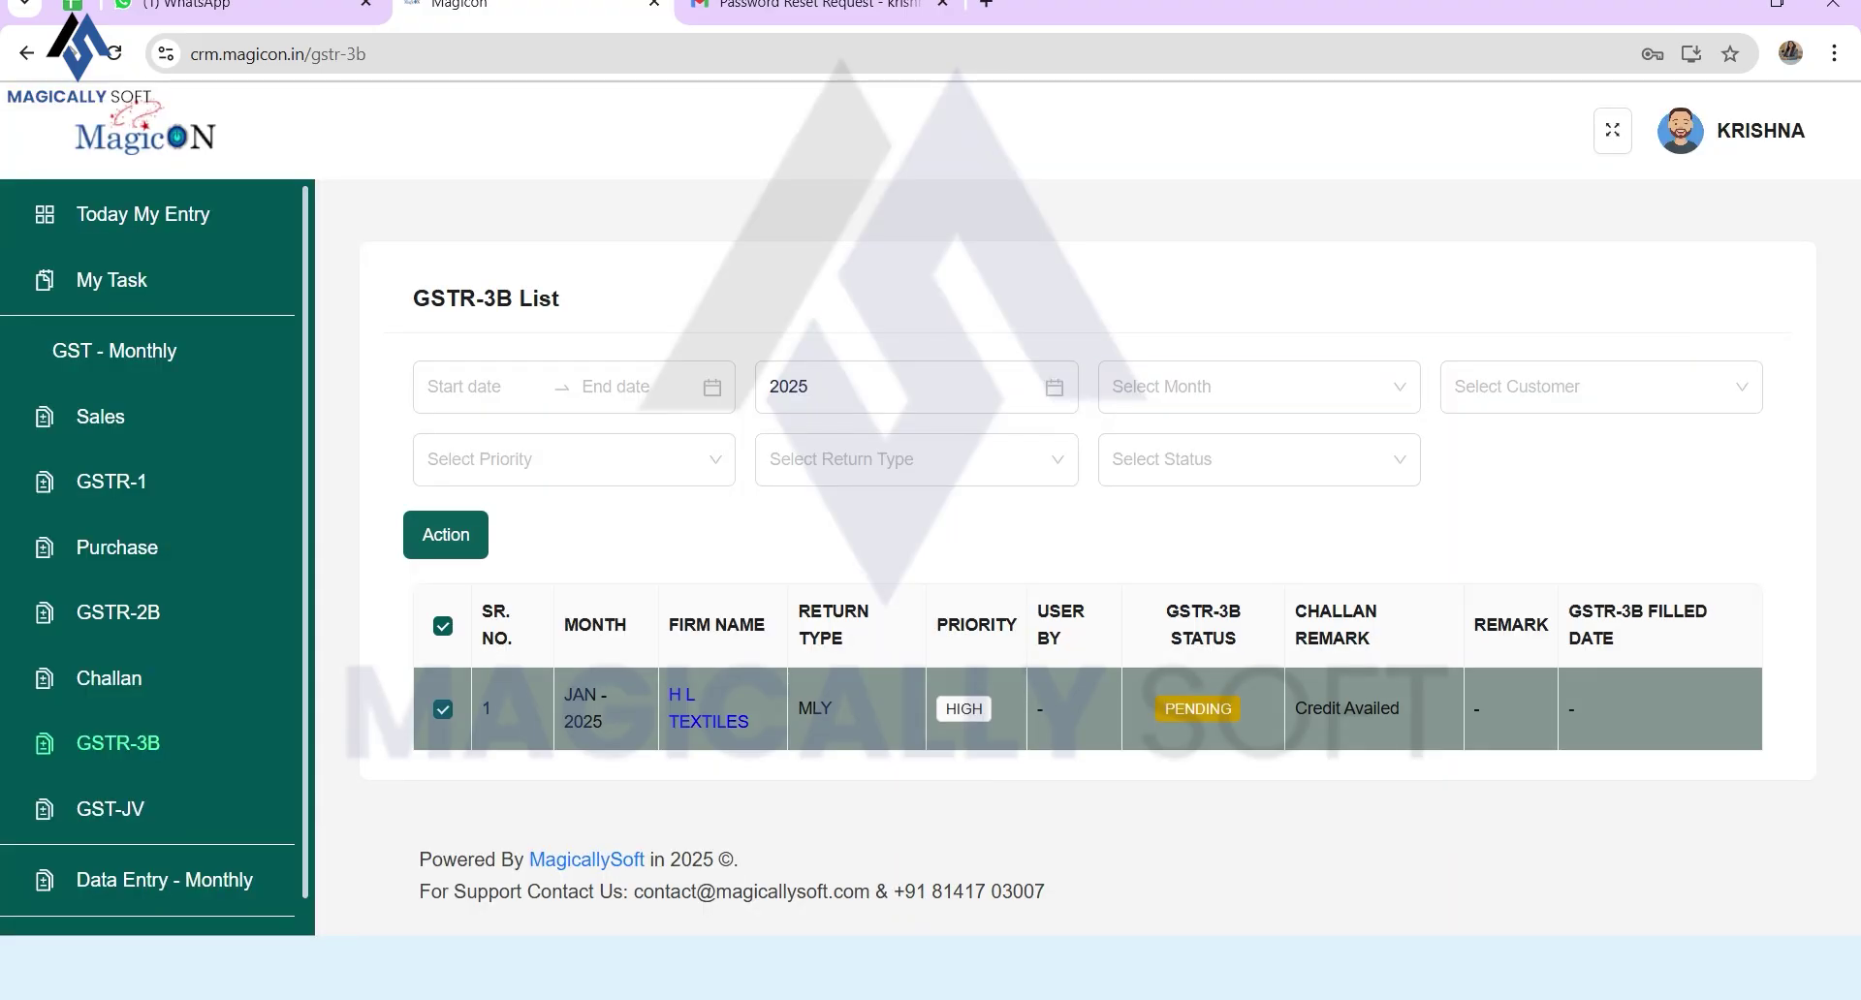
pyautogui.click(446, 534)
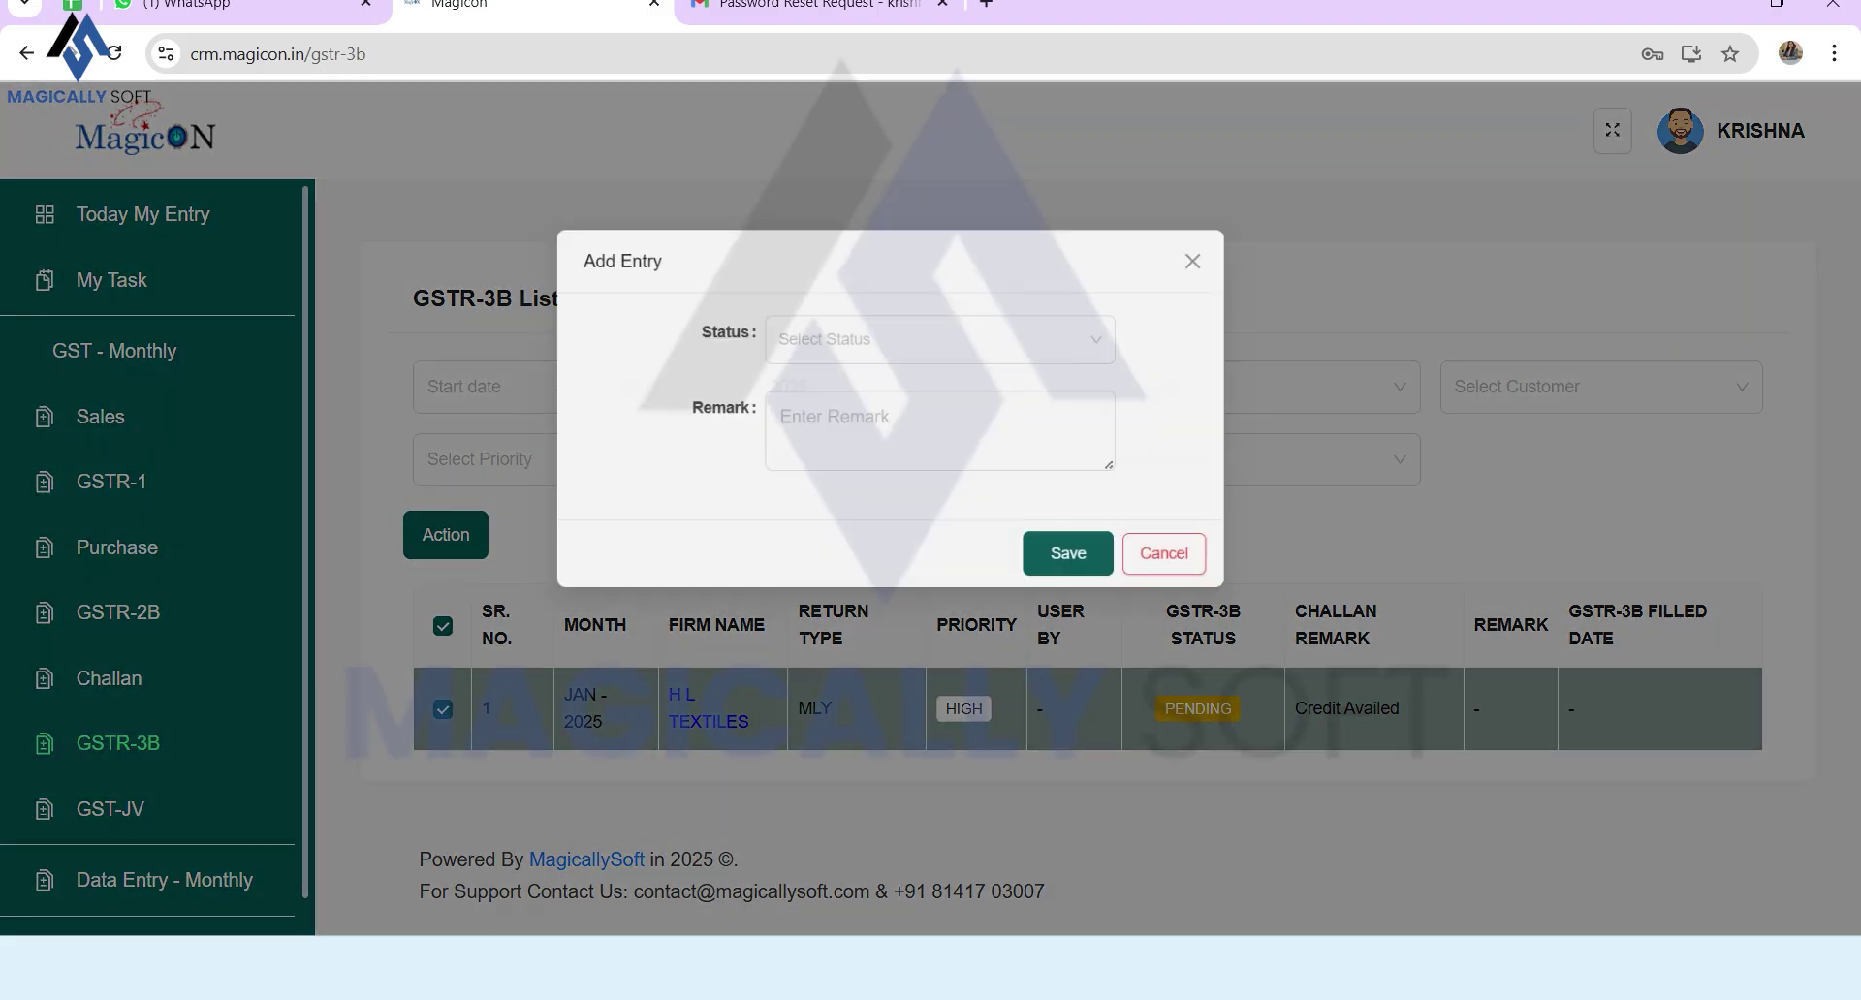
pyautogui.click(984, 323)
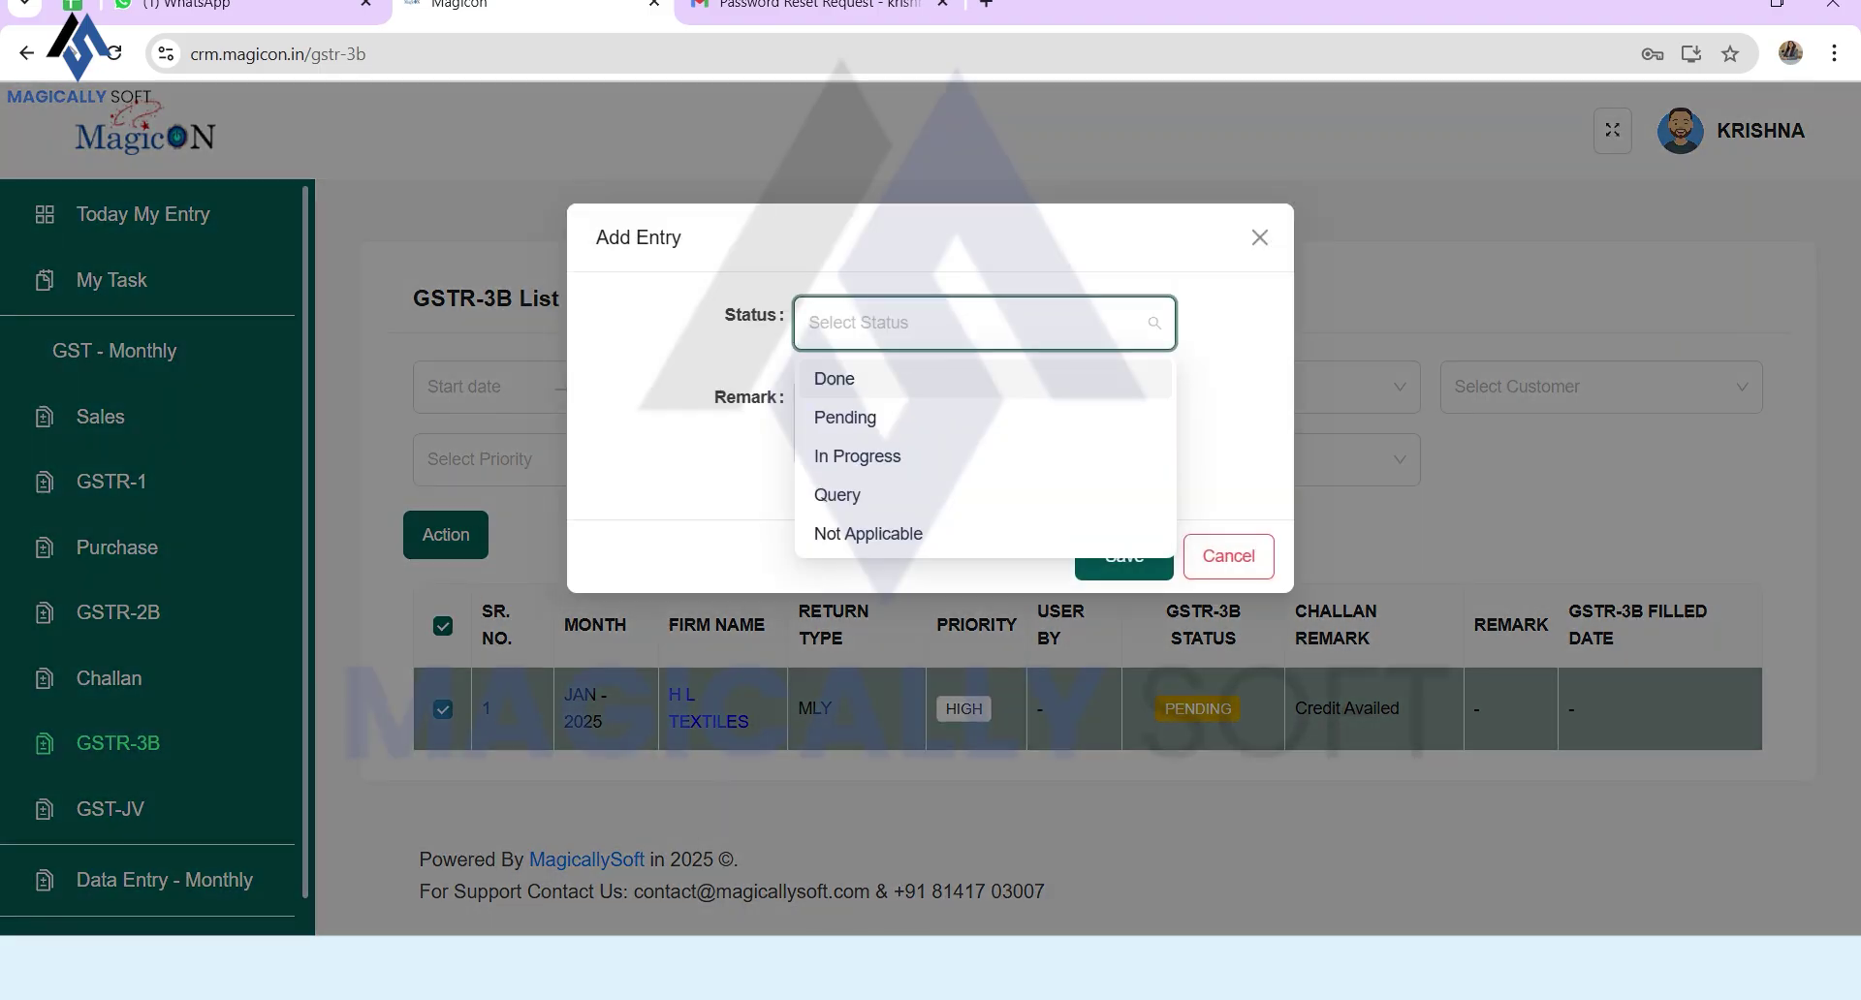
pyautogui.press('Return')
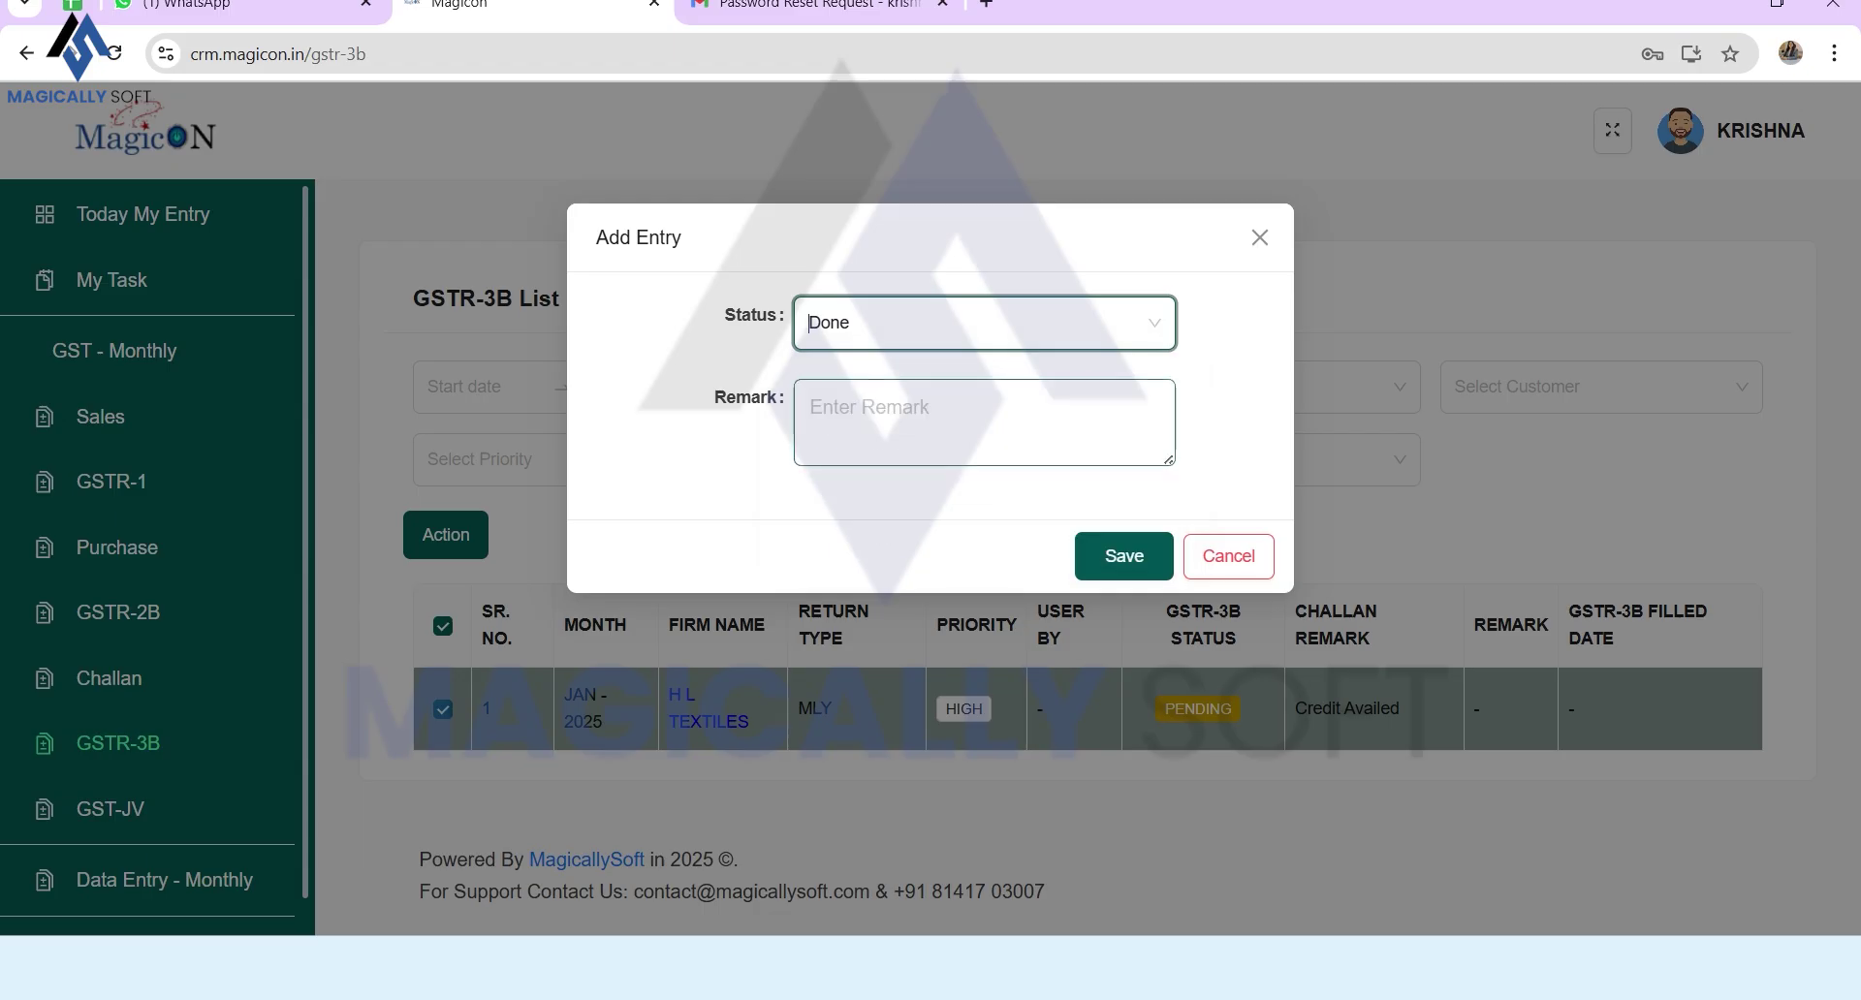
pyautogui.click(984, 423)
pyautogui.write('3B')
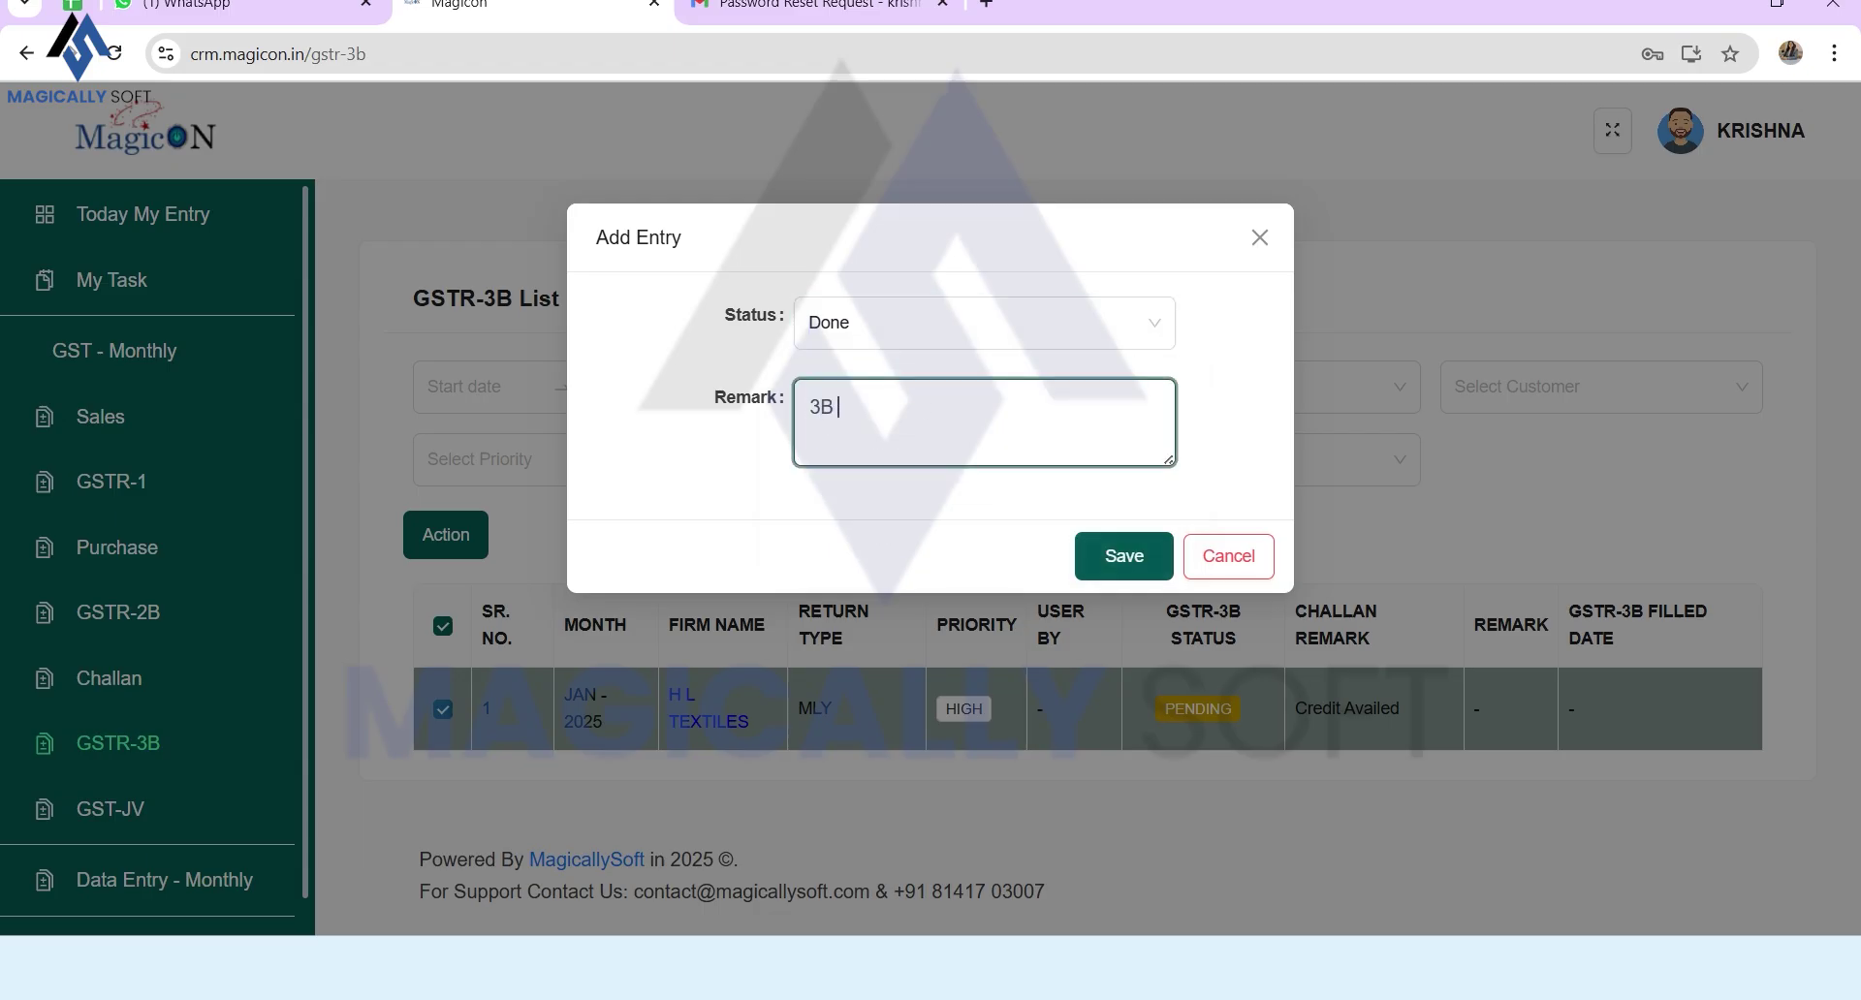
pyautogui.write('g')
pyautogui.press('BackSpace')
pyautogui.write('filed')
pyautogui.click(1125, 557)
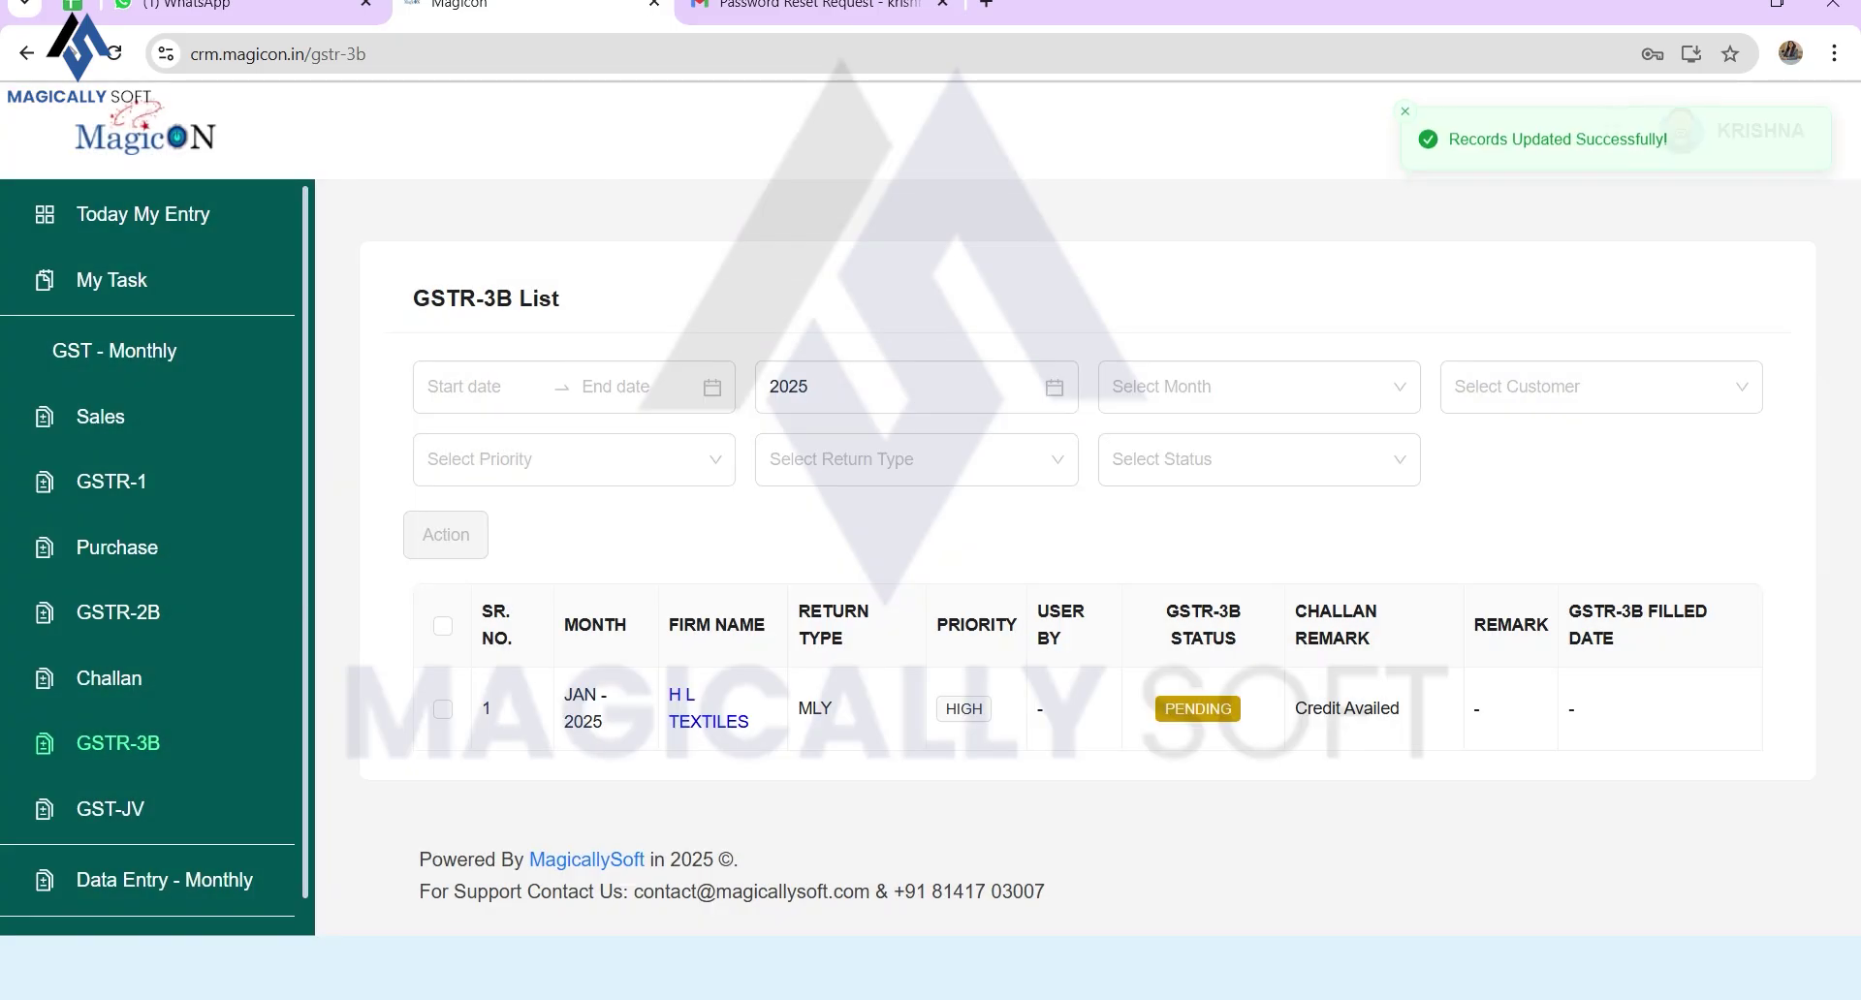
pyautogui.click(110, 809)
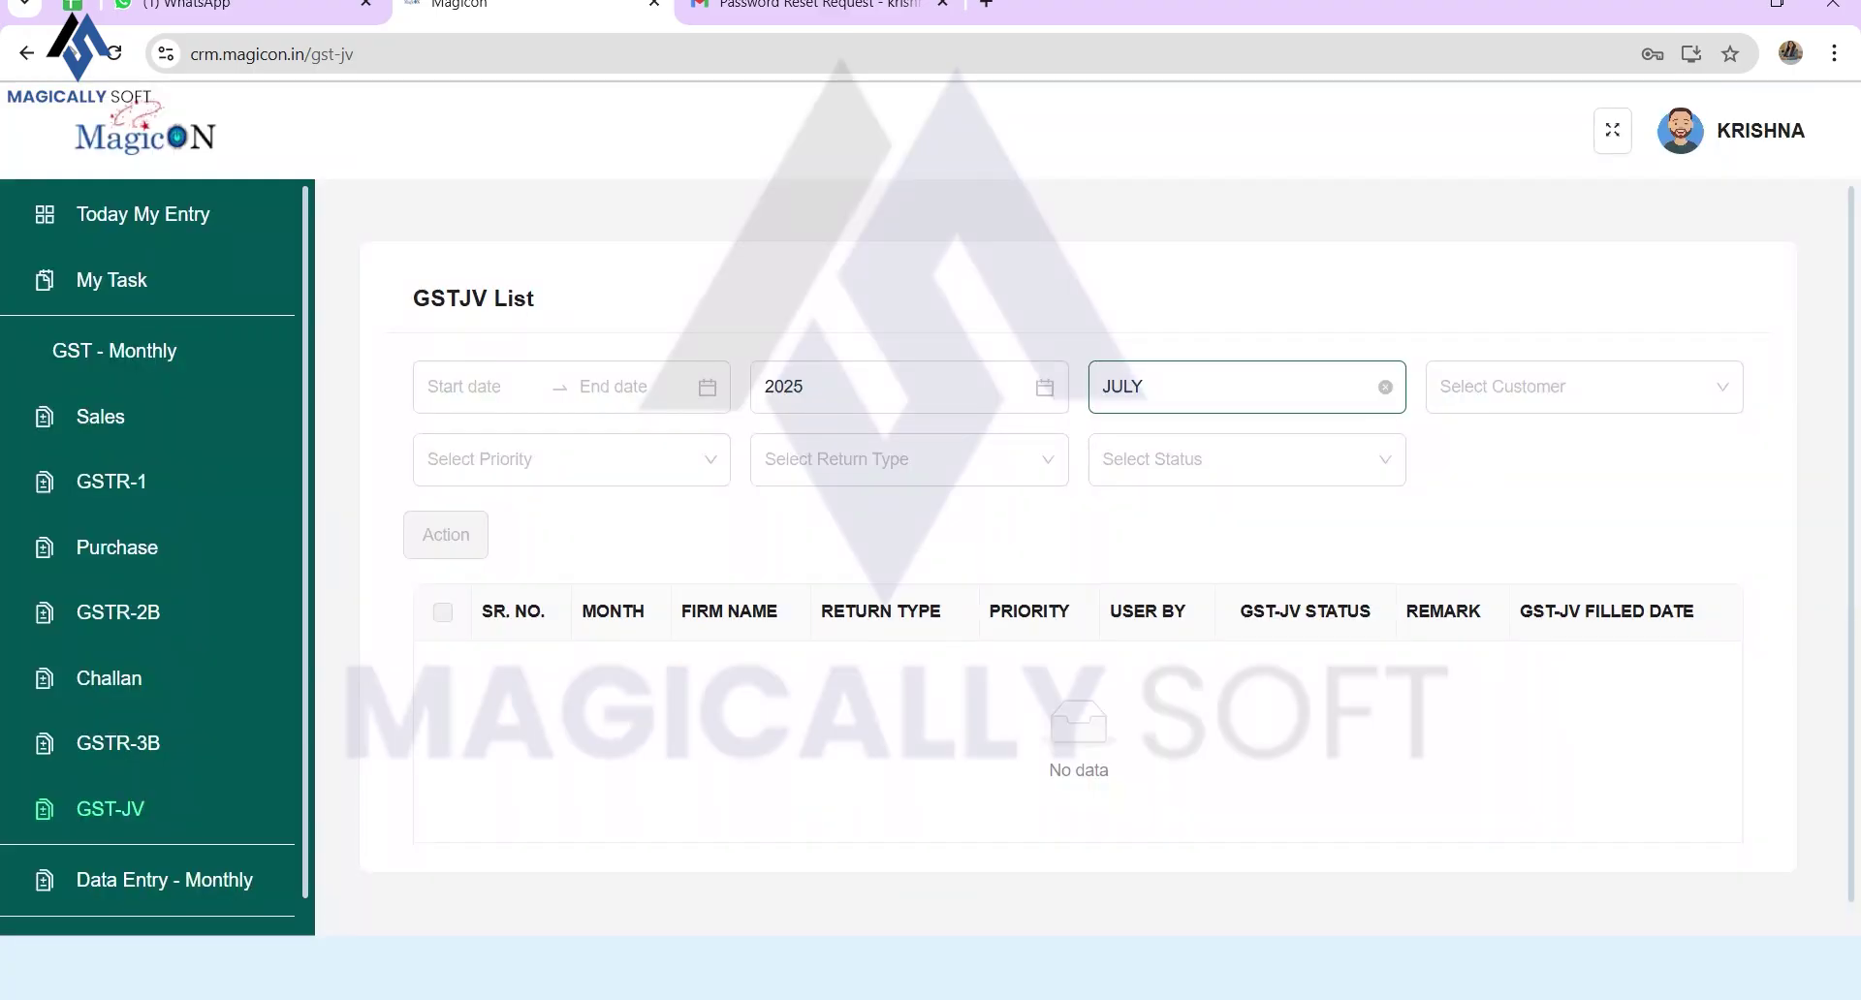
# Step: Clear the July filter, mark H L Textiles' JAN-2025 GST-JV status Done, then go to monthly Data Entry
pyautogui.click(1385, 387)
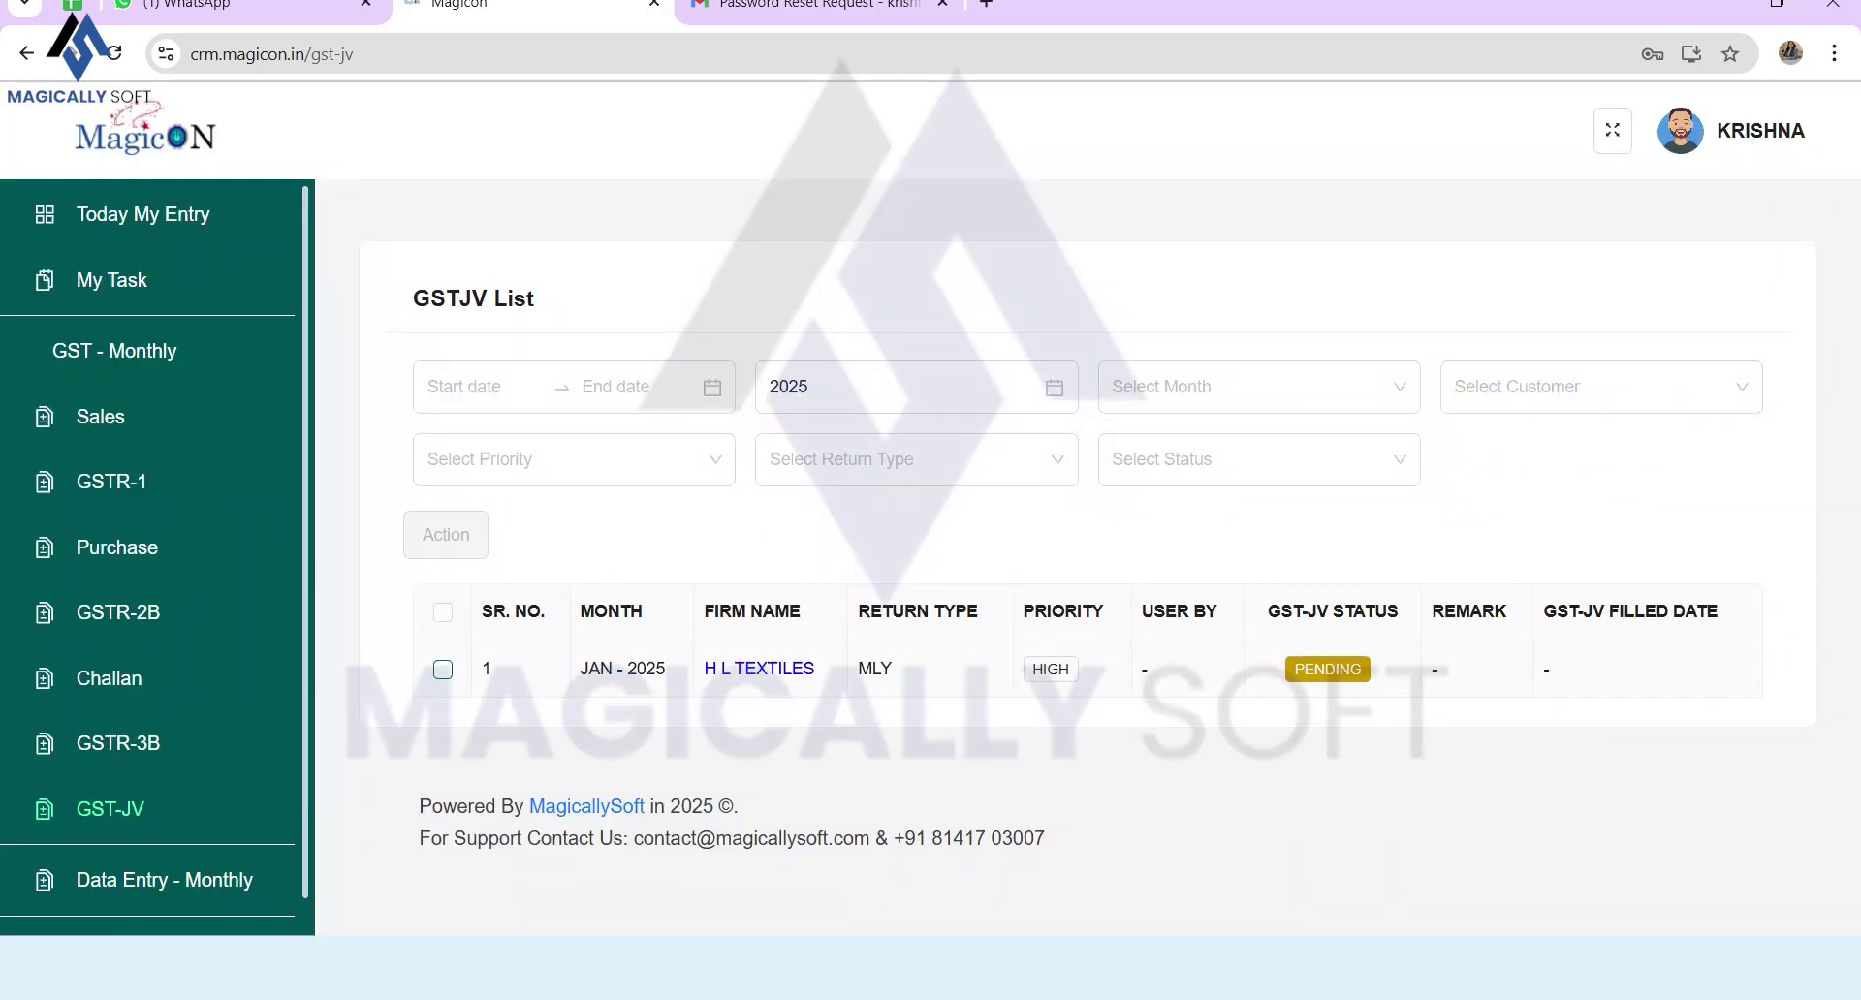
pyautogui.click(443, 670)
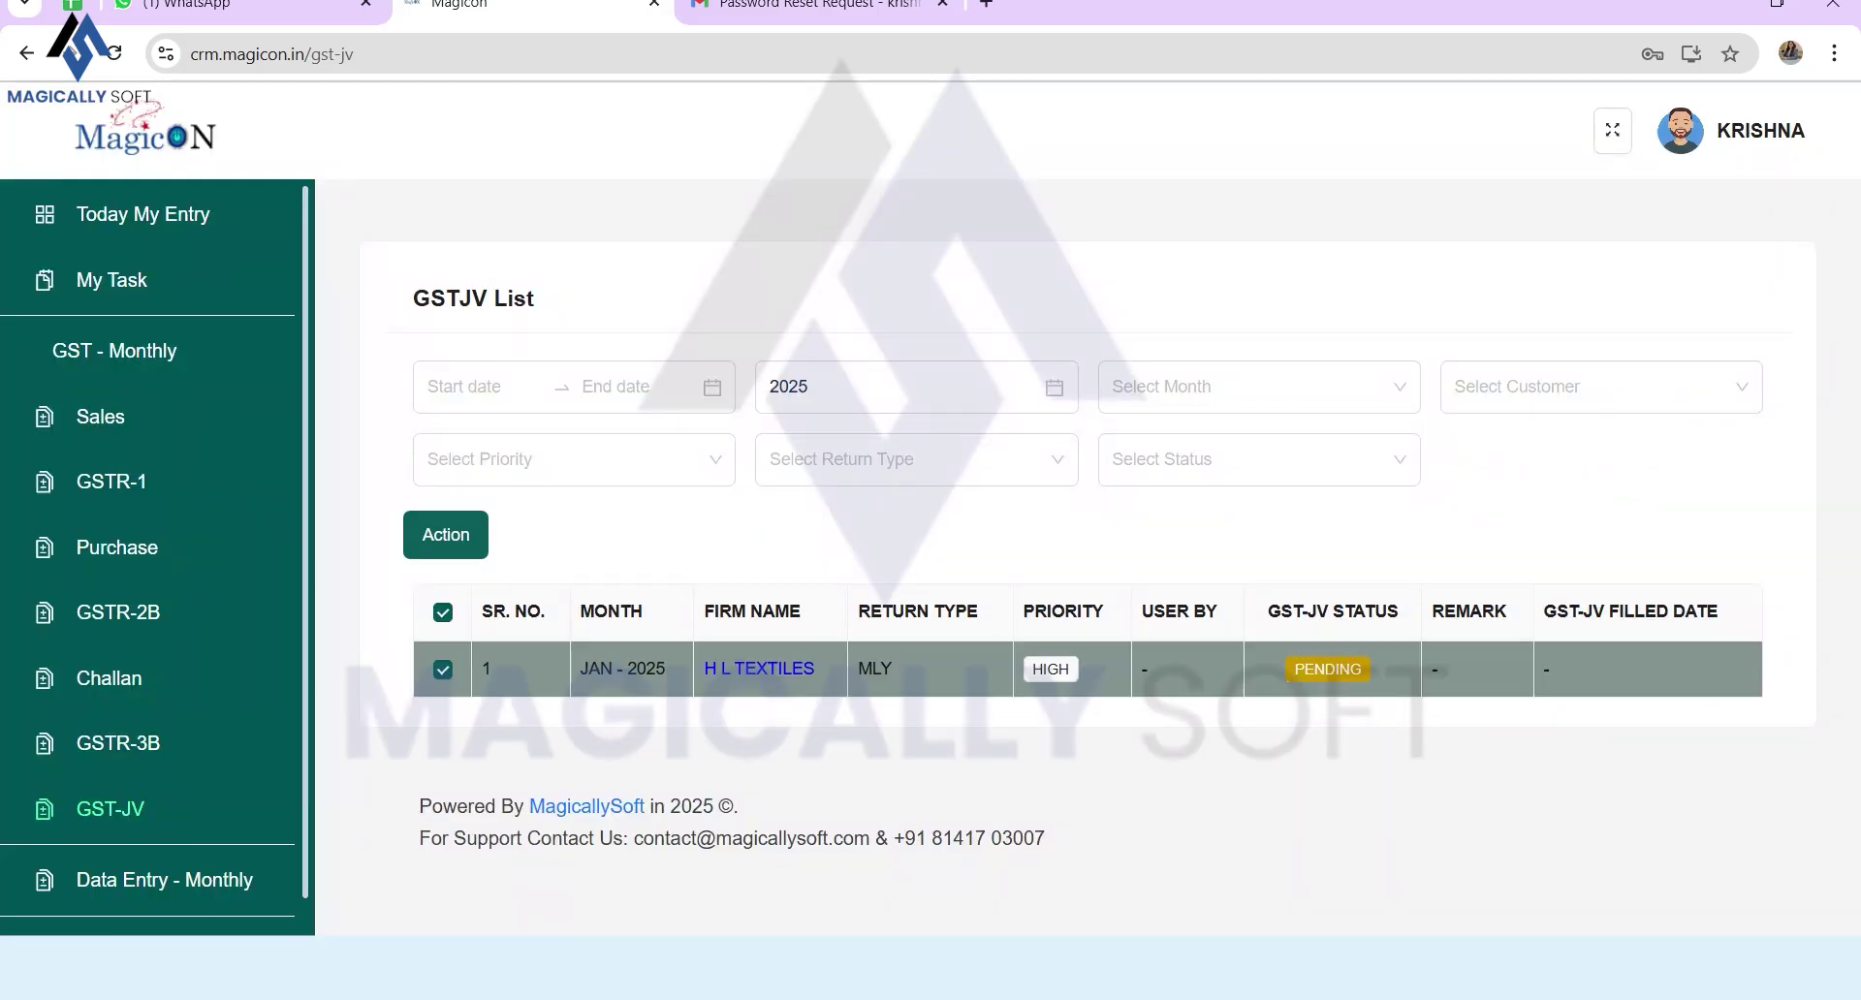
pyautogui.click(446, 535)
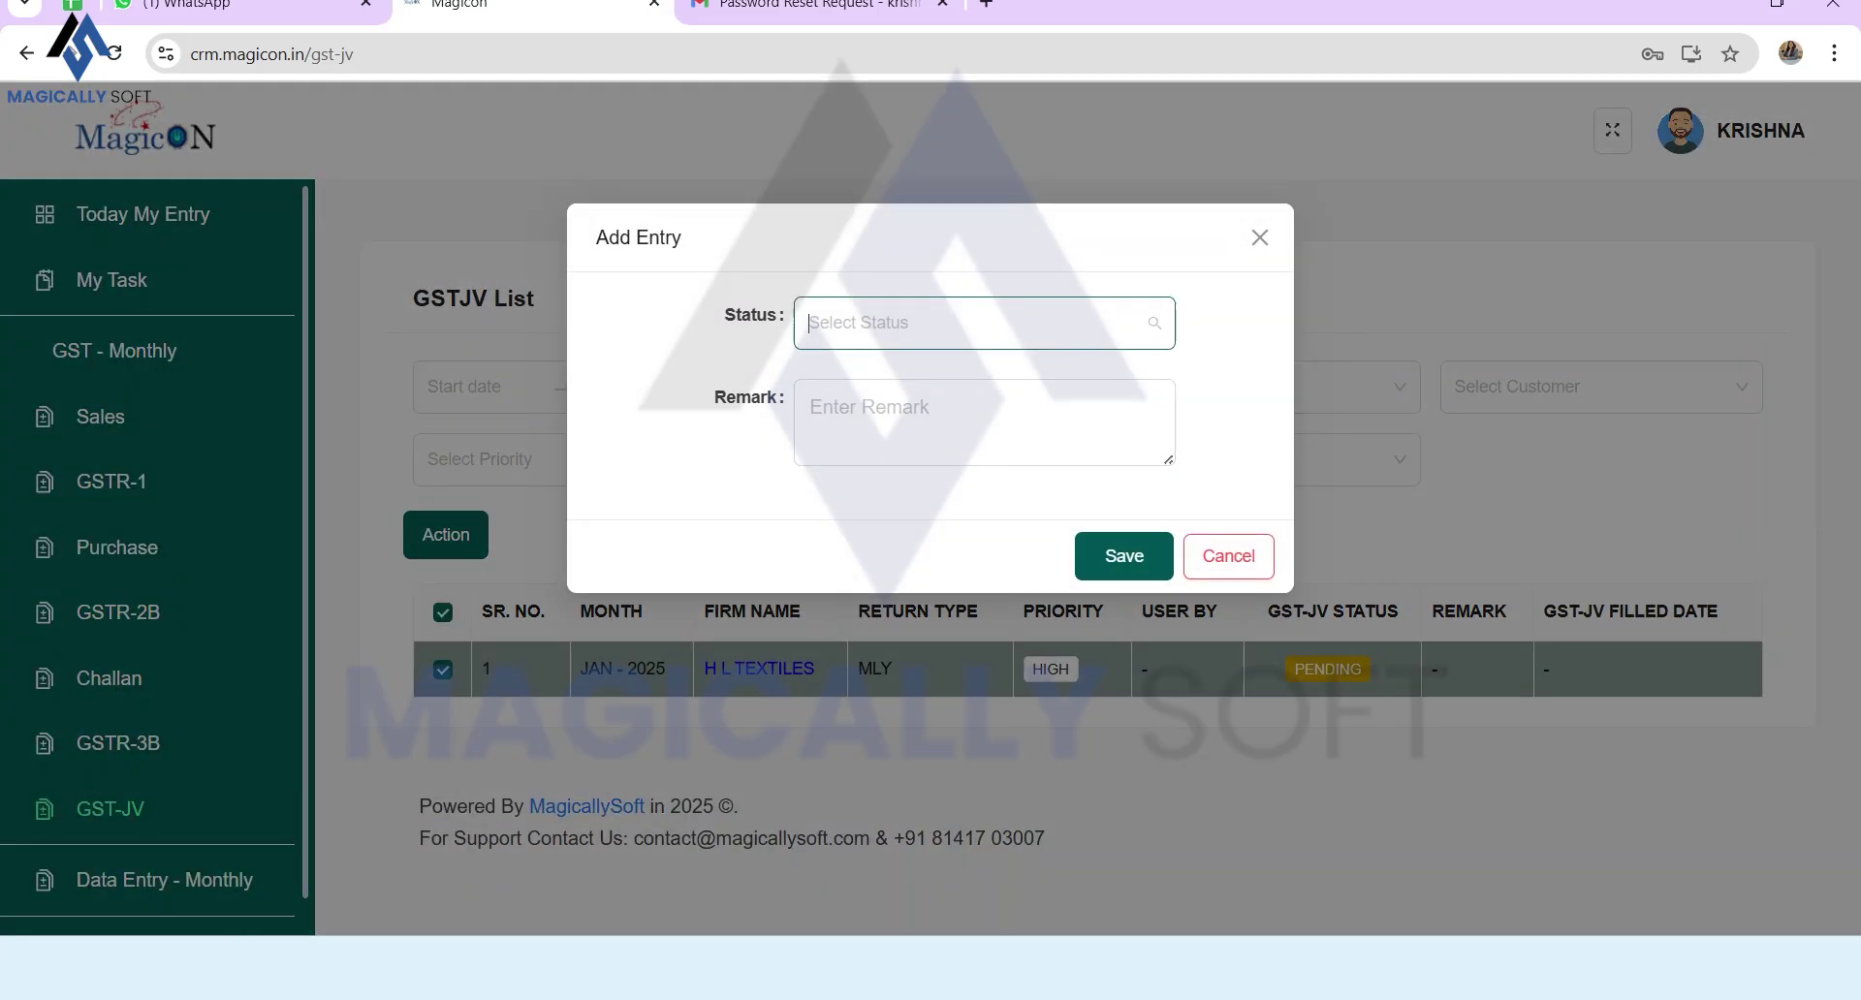
pyautogui.click(984, 323)
pyautogui.click(983, 380)
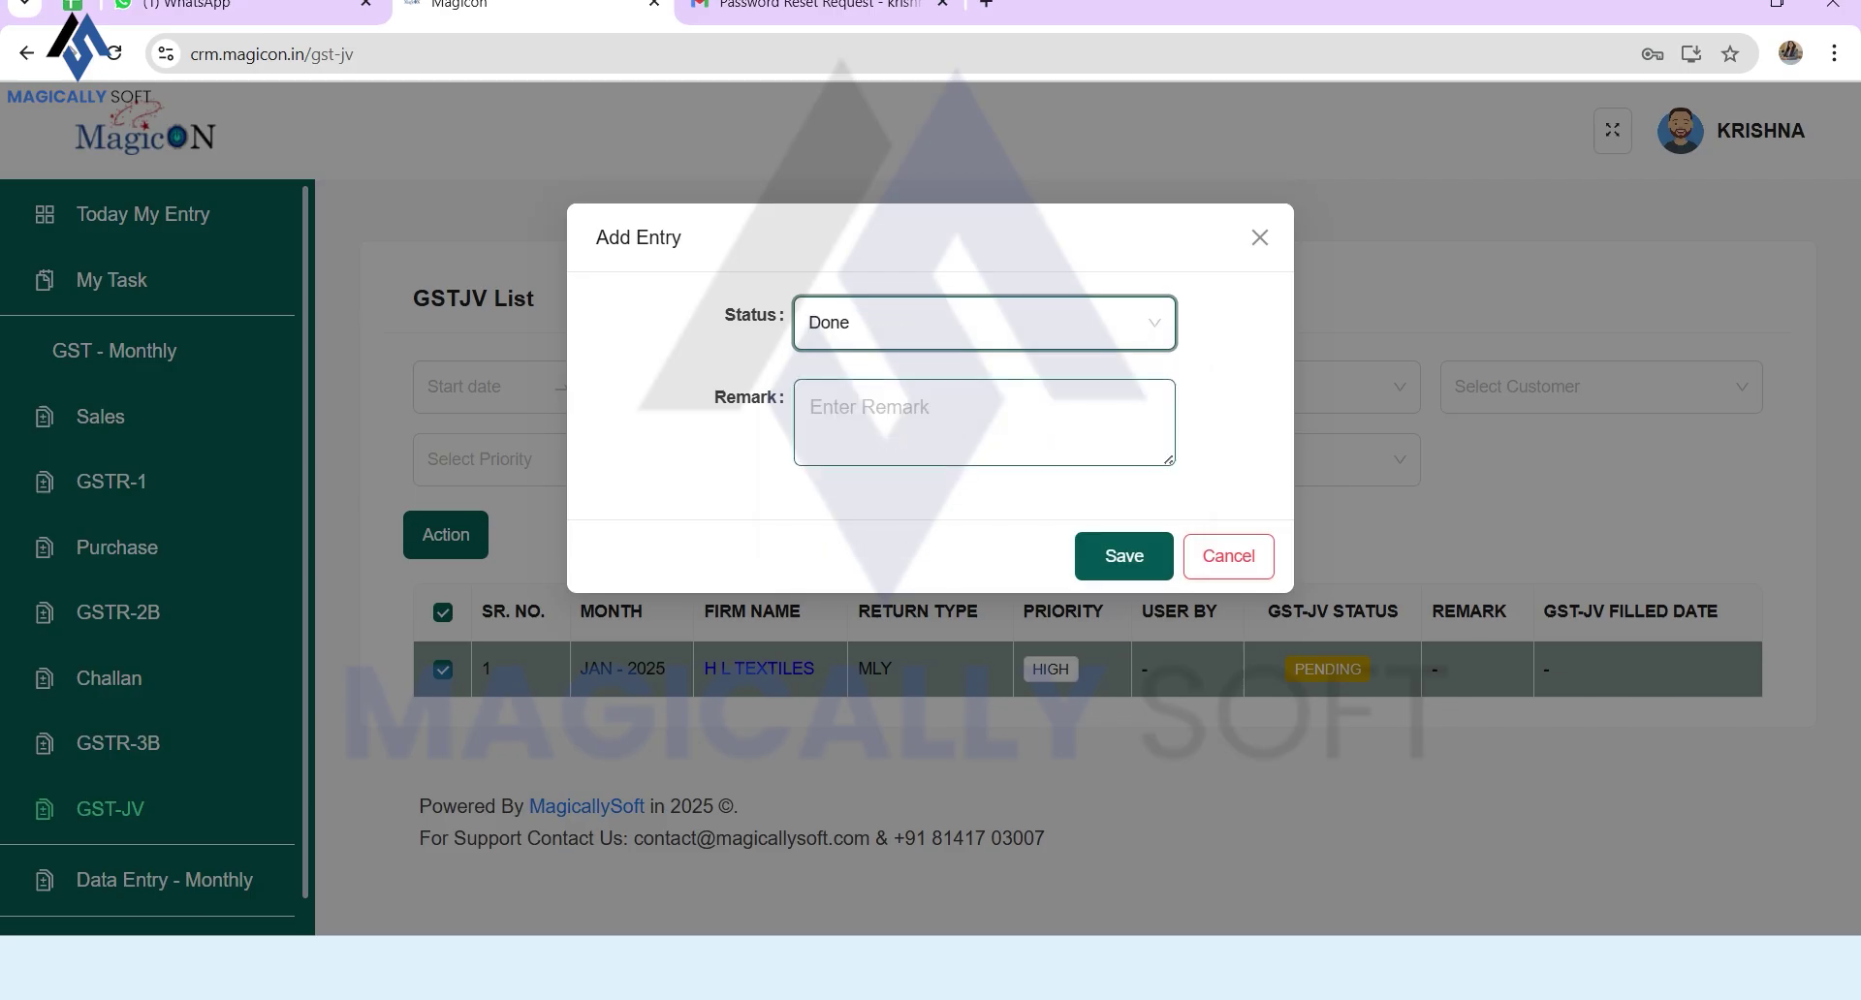
pyautogui.click(1125, 556)
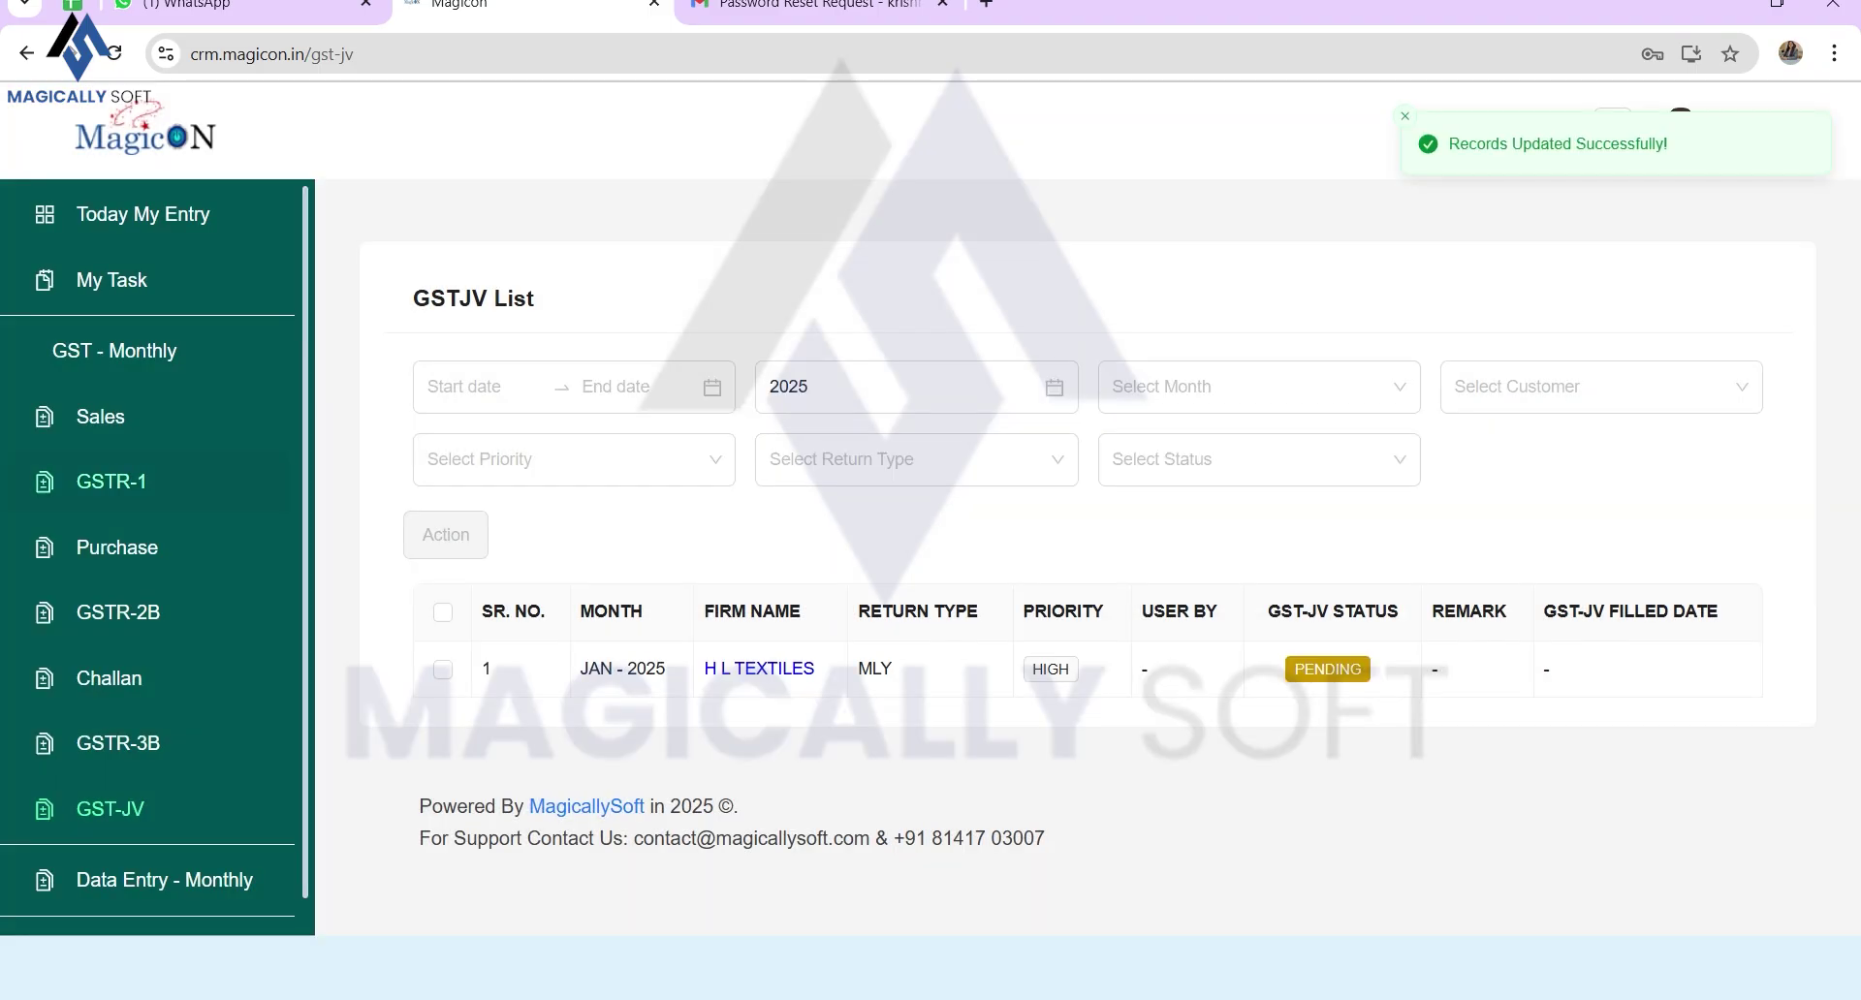
pyautogui.scroll(-1, 146, 637)
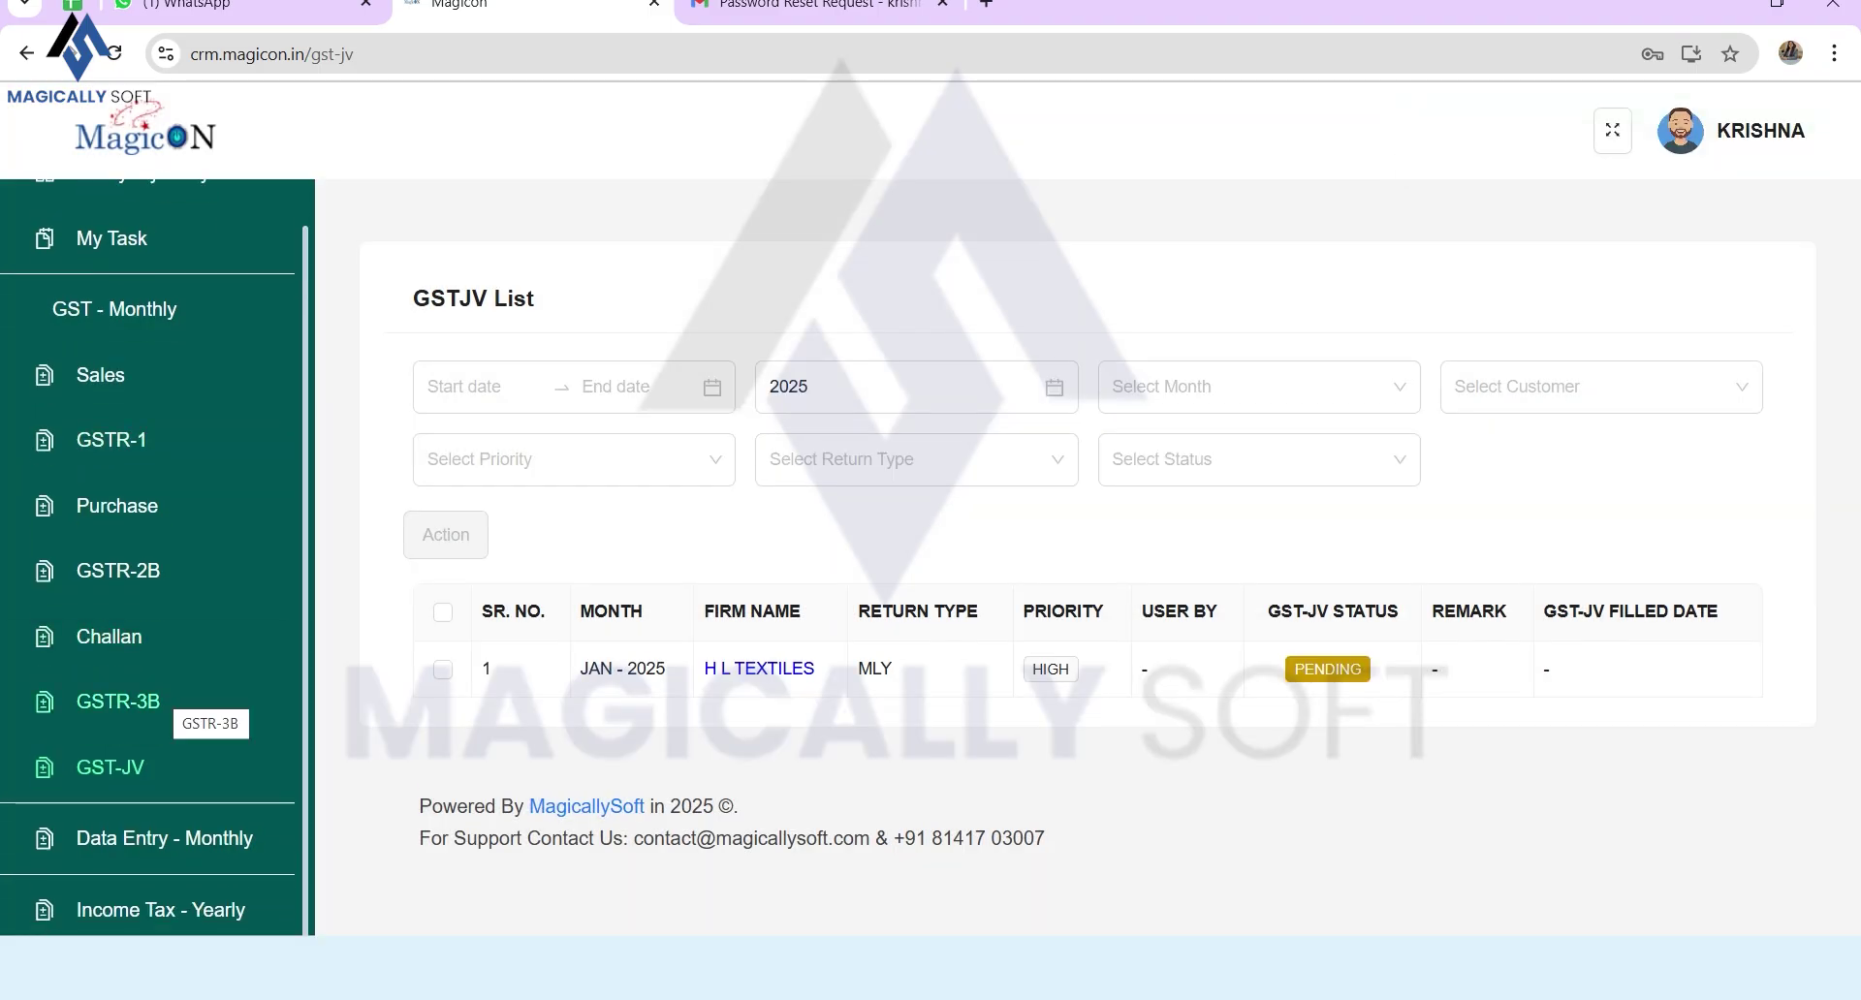
pyautogui.click(165, 838)
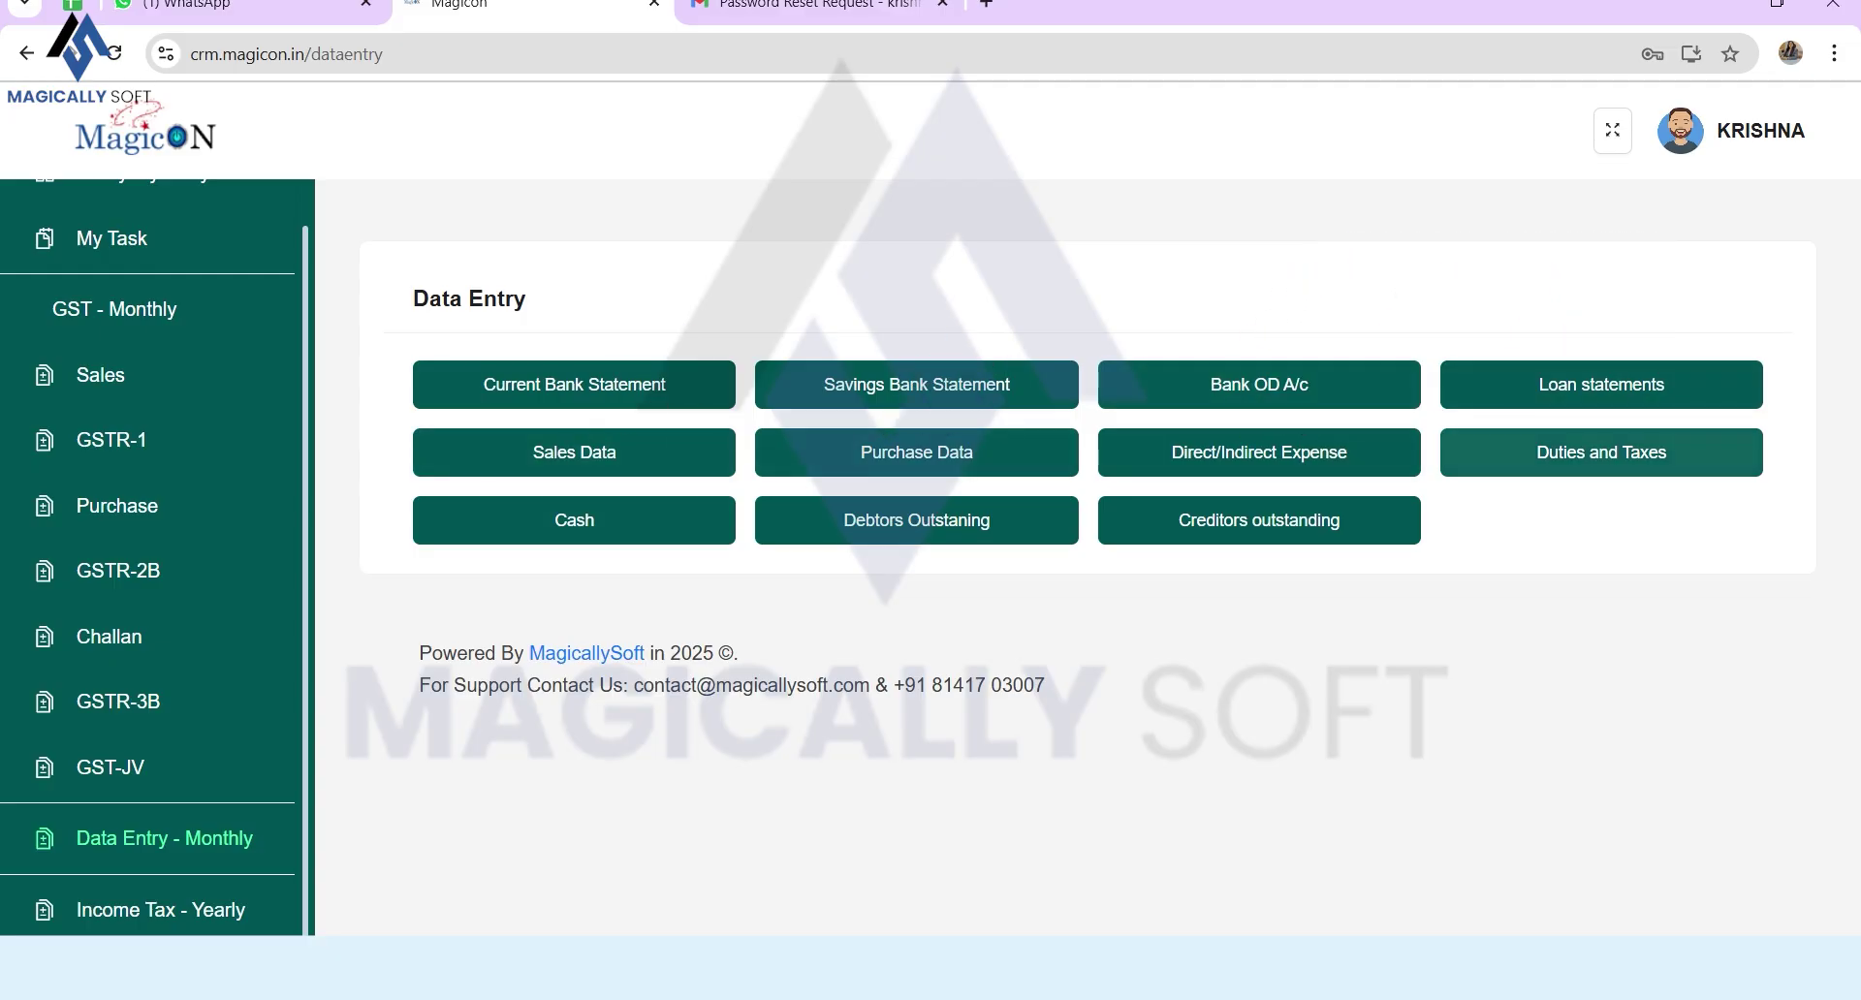
# Step: Add a JANUARY bulk entry to the Current Bank Statement list
pyautogui.click(574, 384)
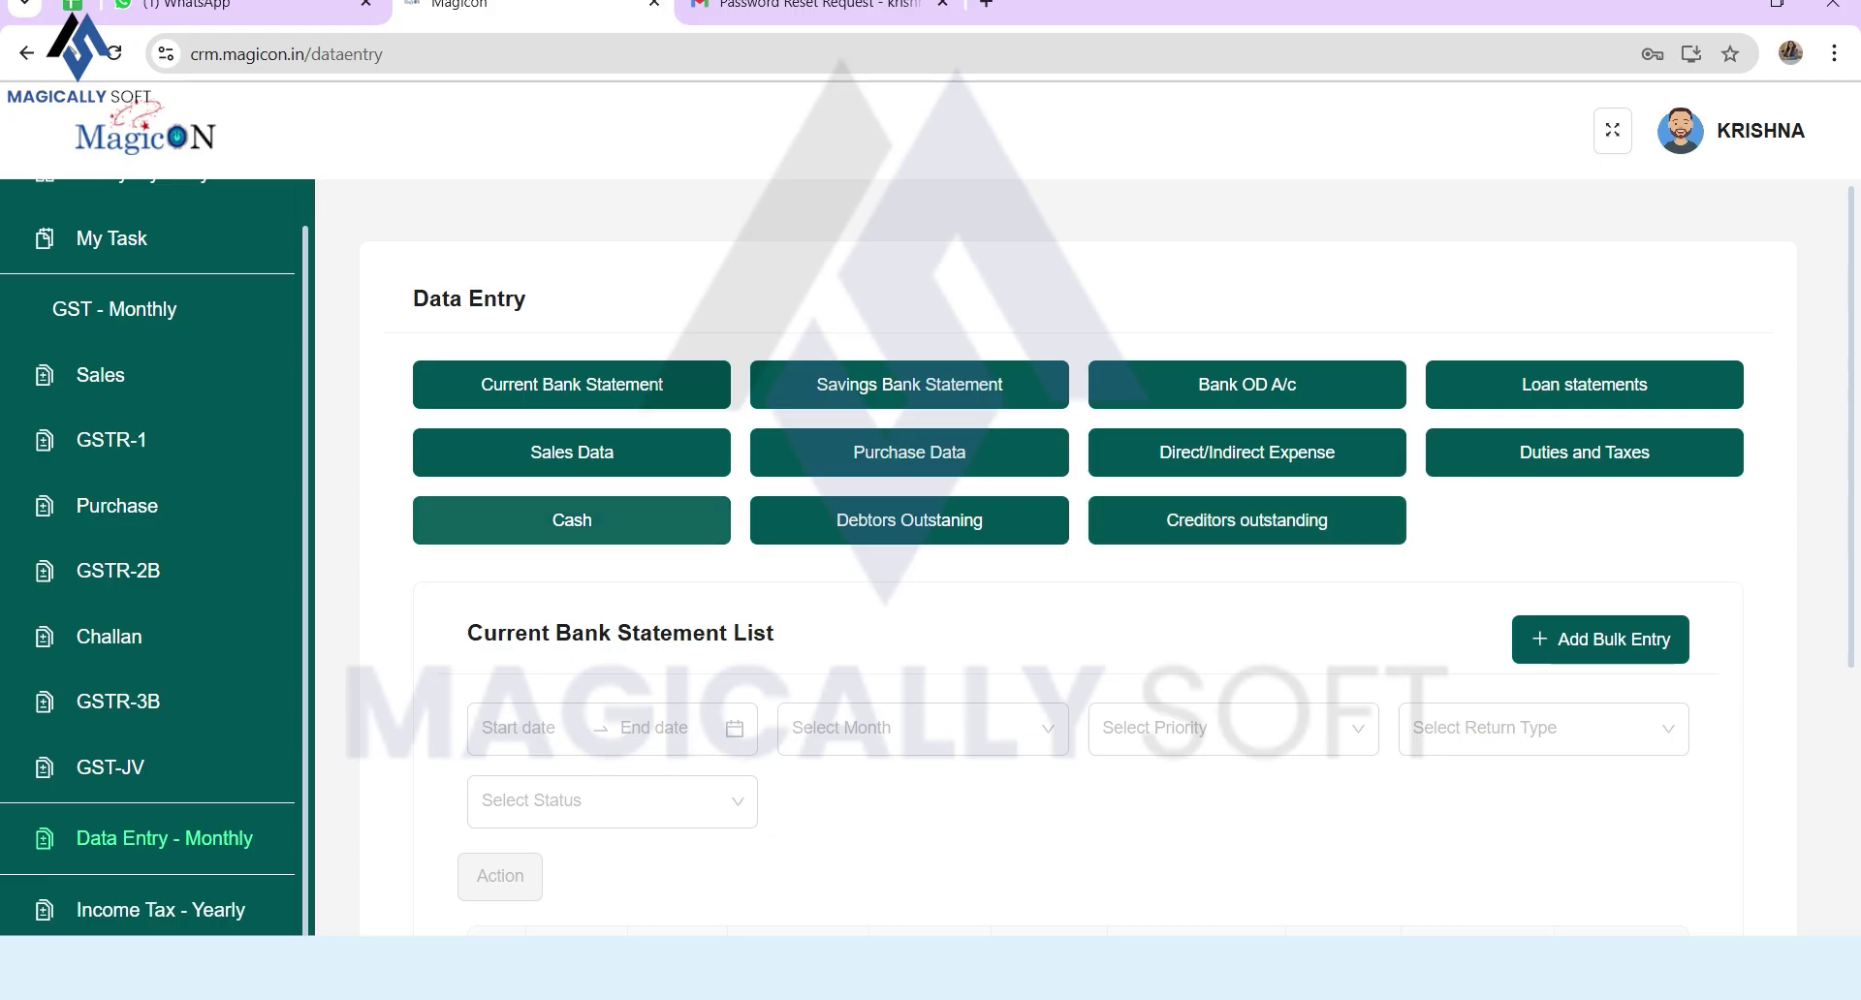
pyautogui.scroll(-5, 1108, 557)
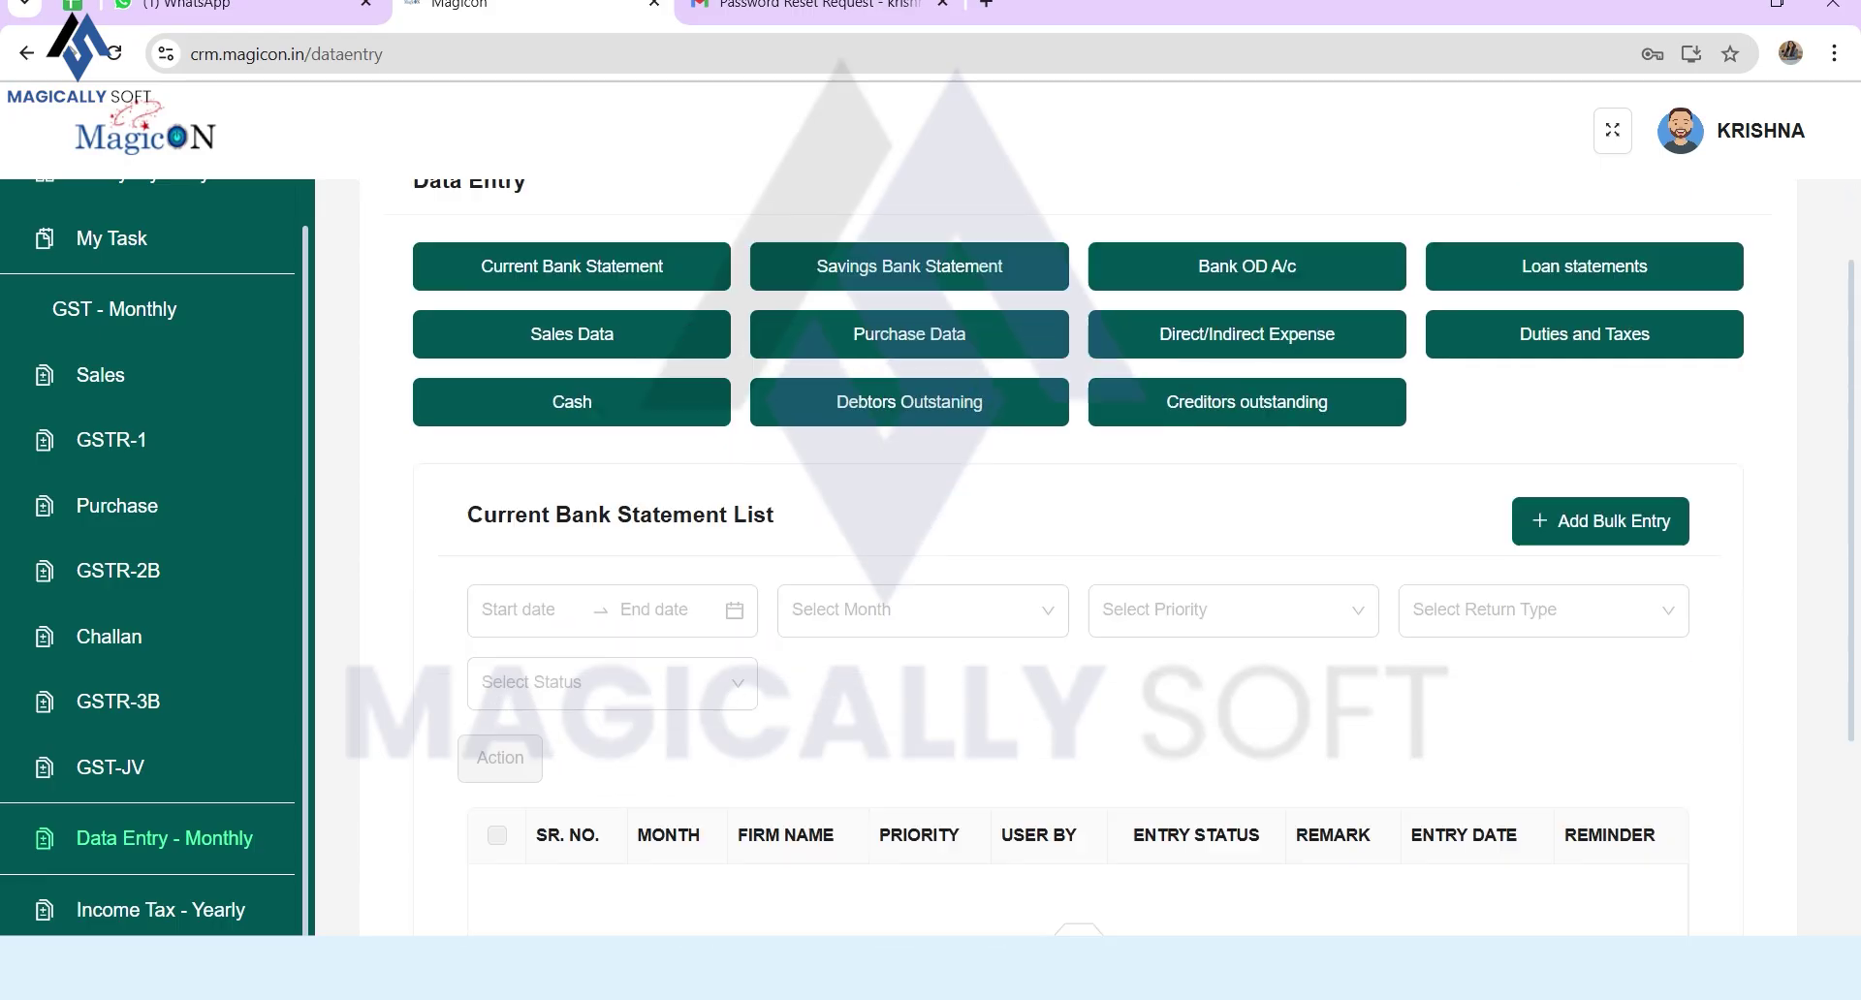
pyautogui.scroll(5, 1108, 556)
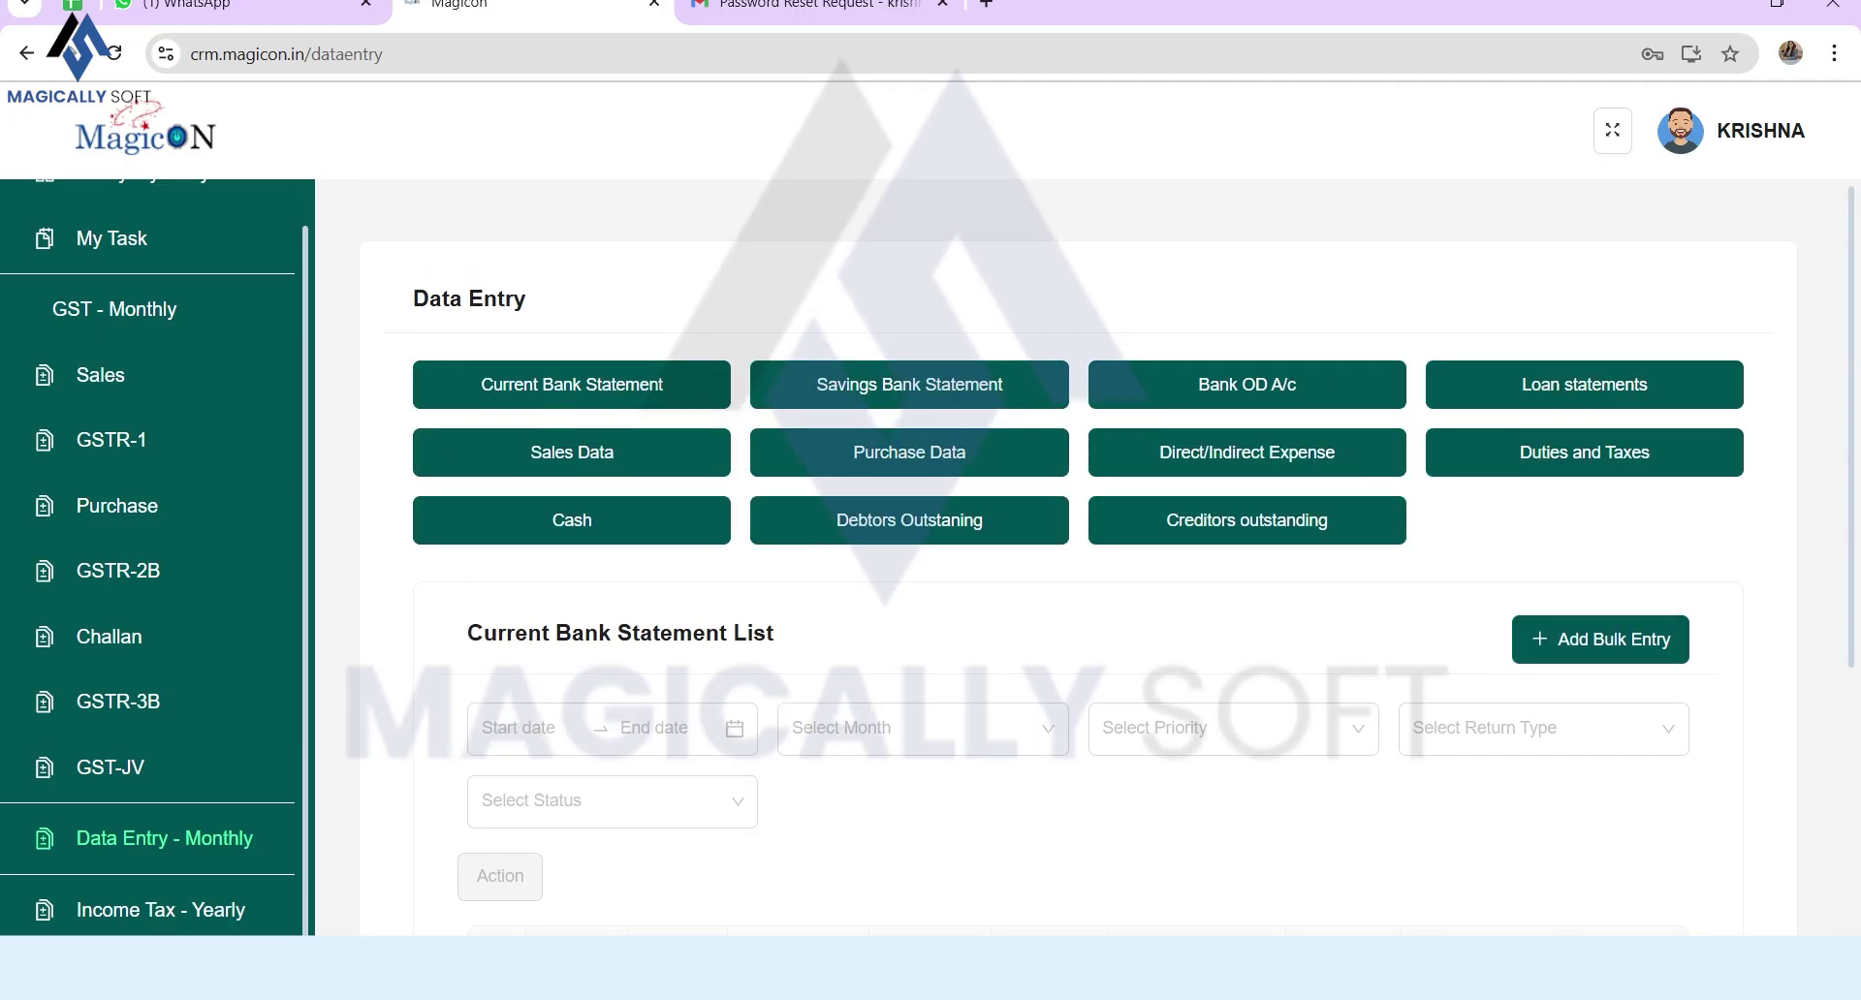
pyautogui.click(1600, 639)
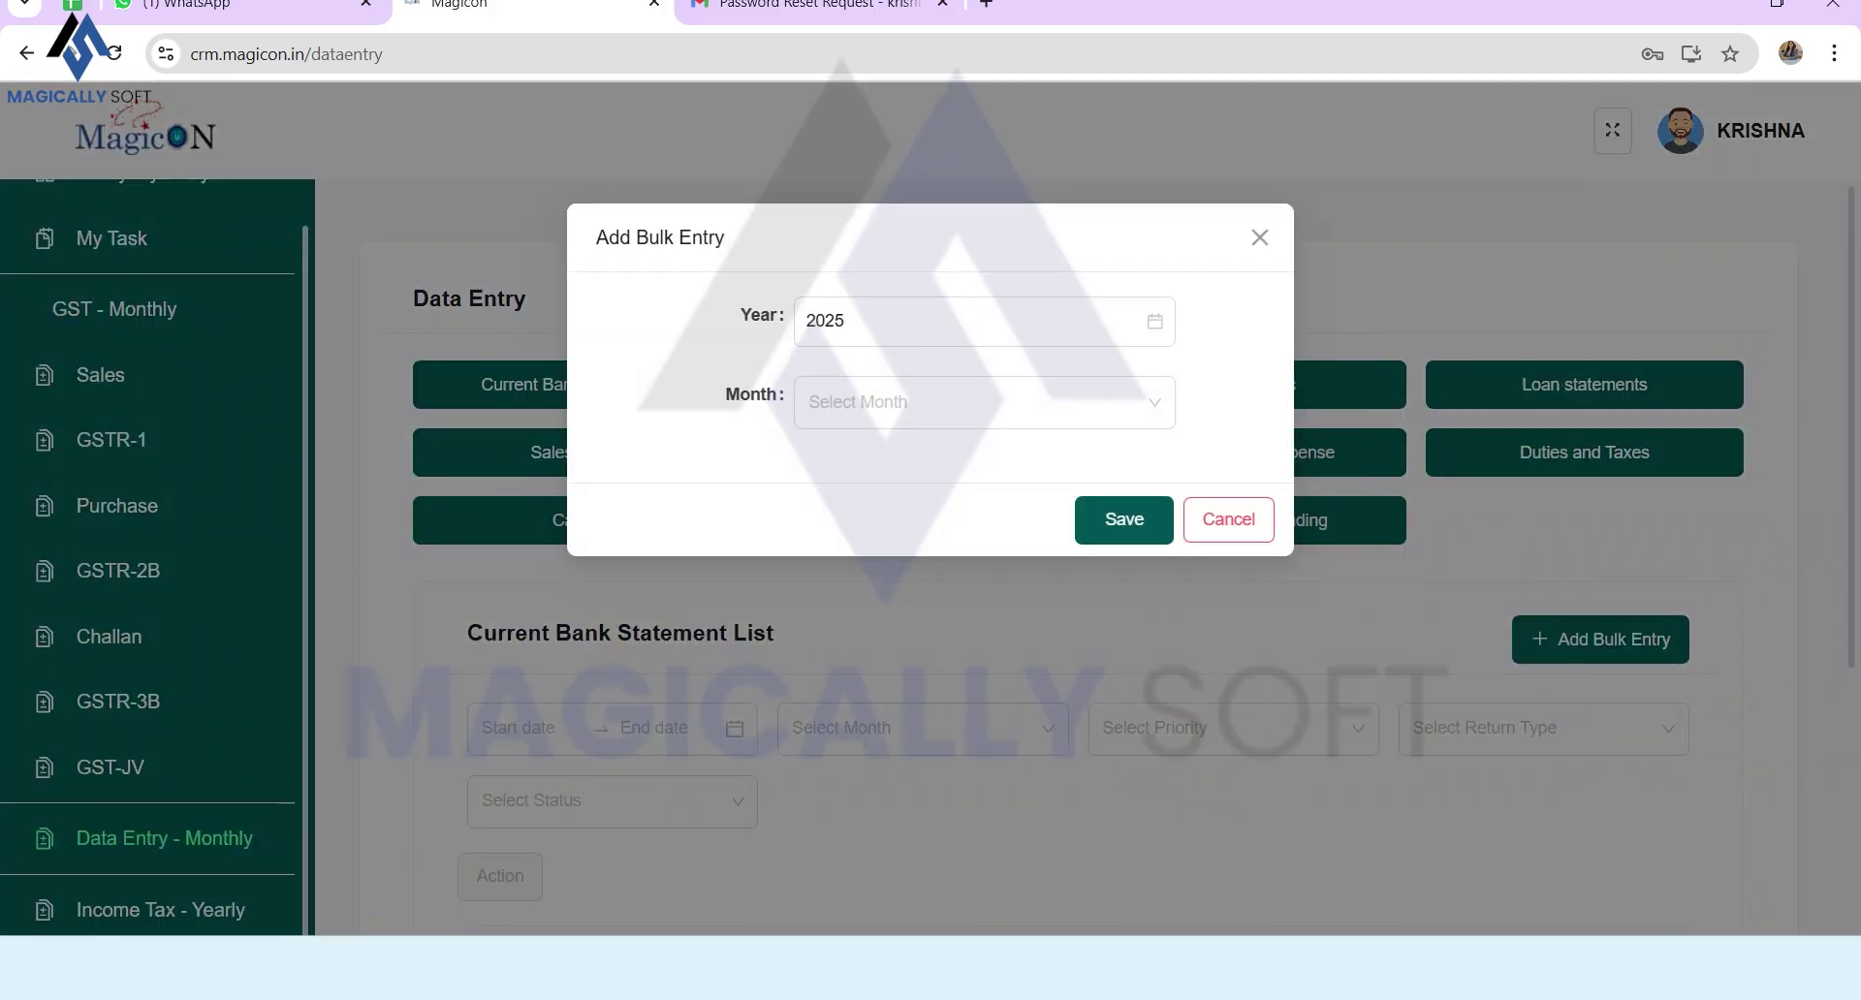
pyautogui.click(970, 402)
pyautogui.press('Down')
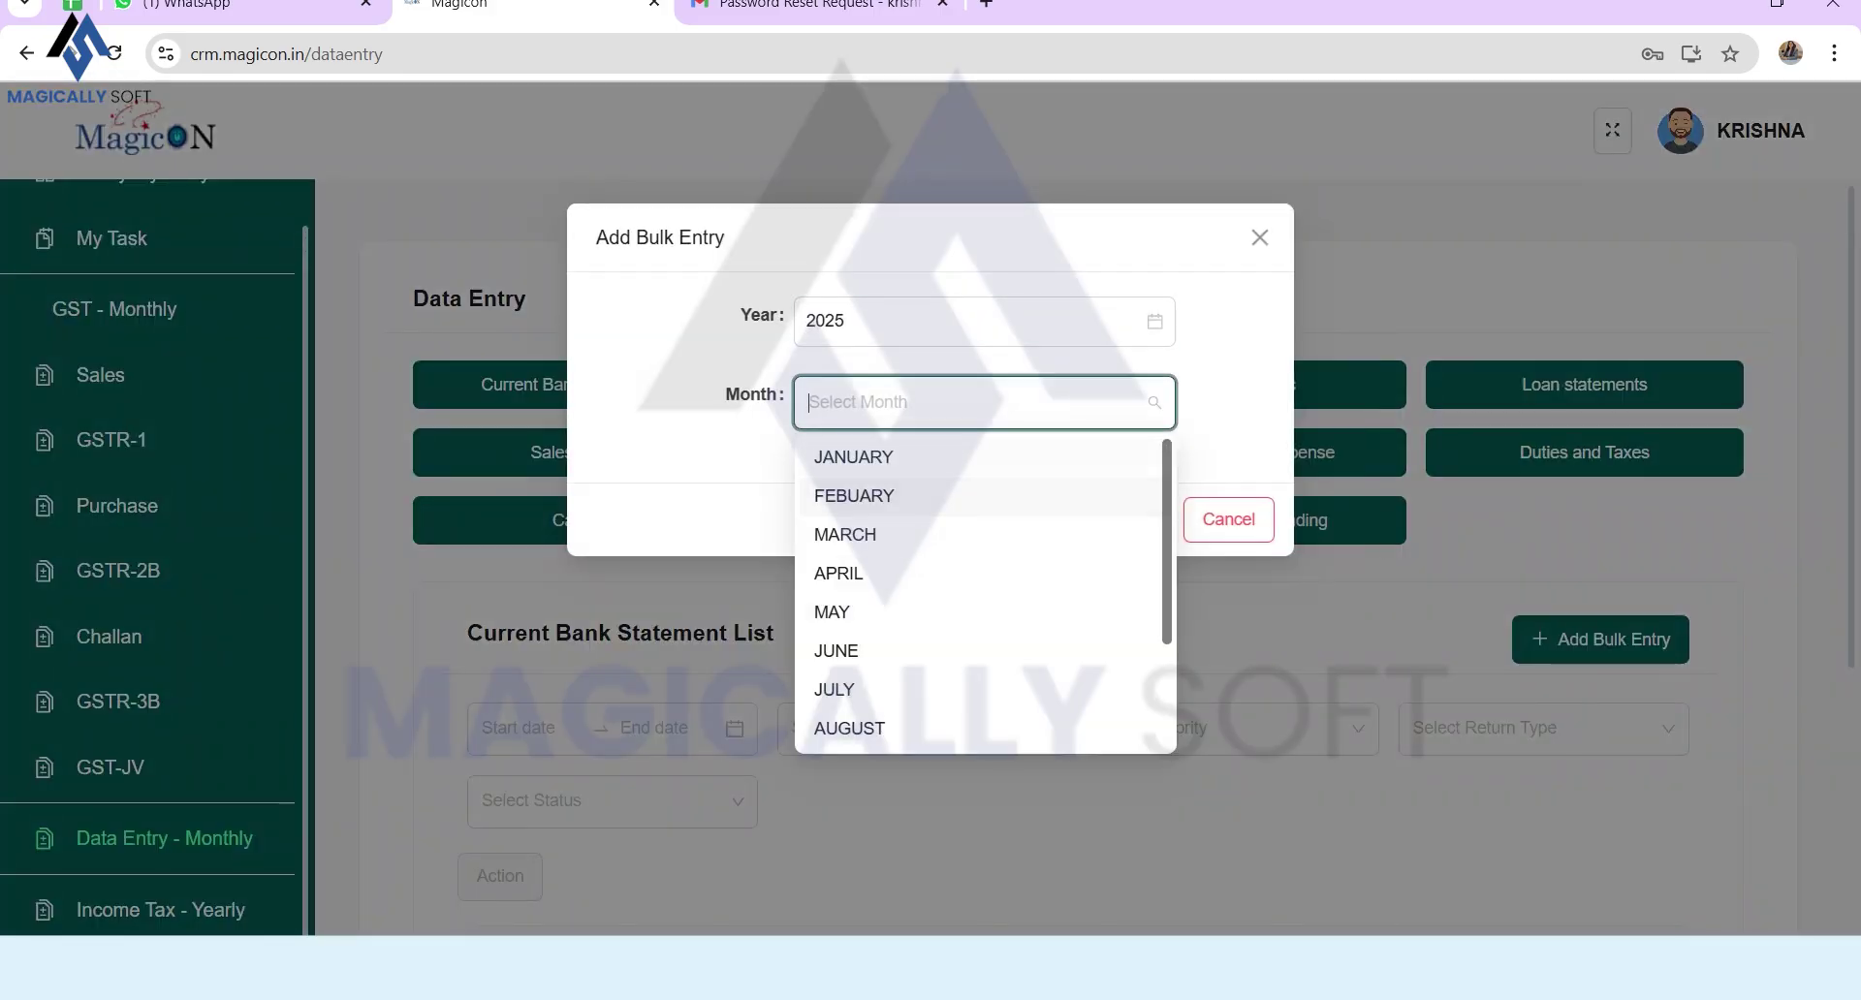
pyautogui.press('Up')
pyautogui.press('Return')
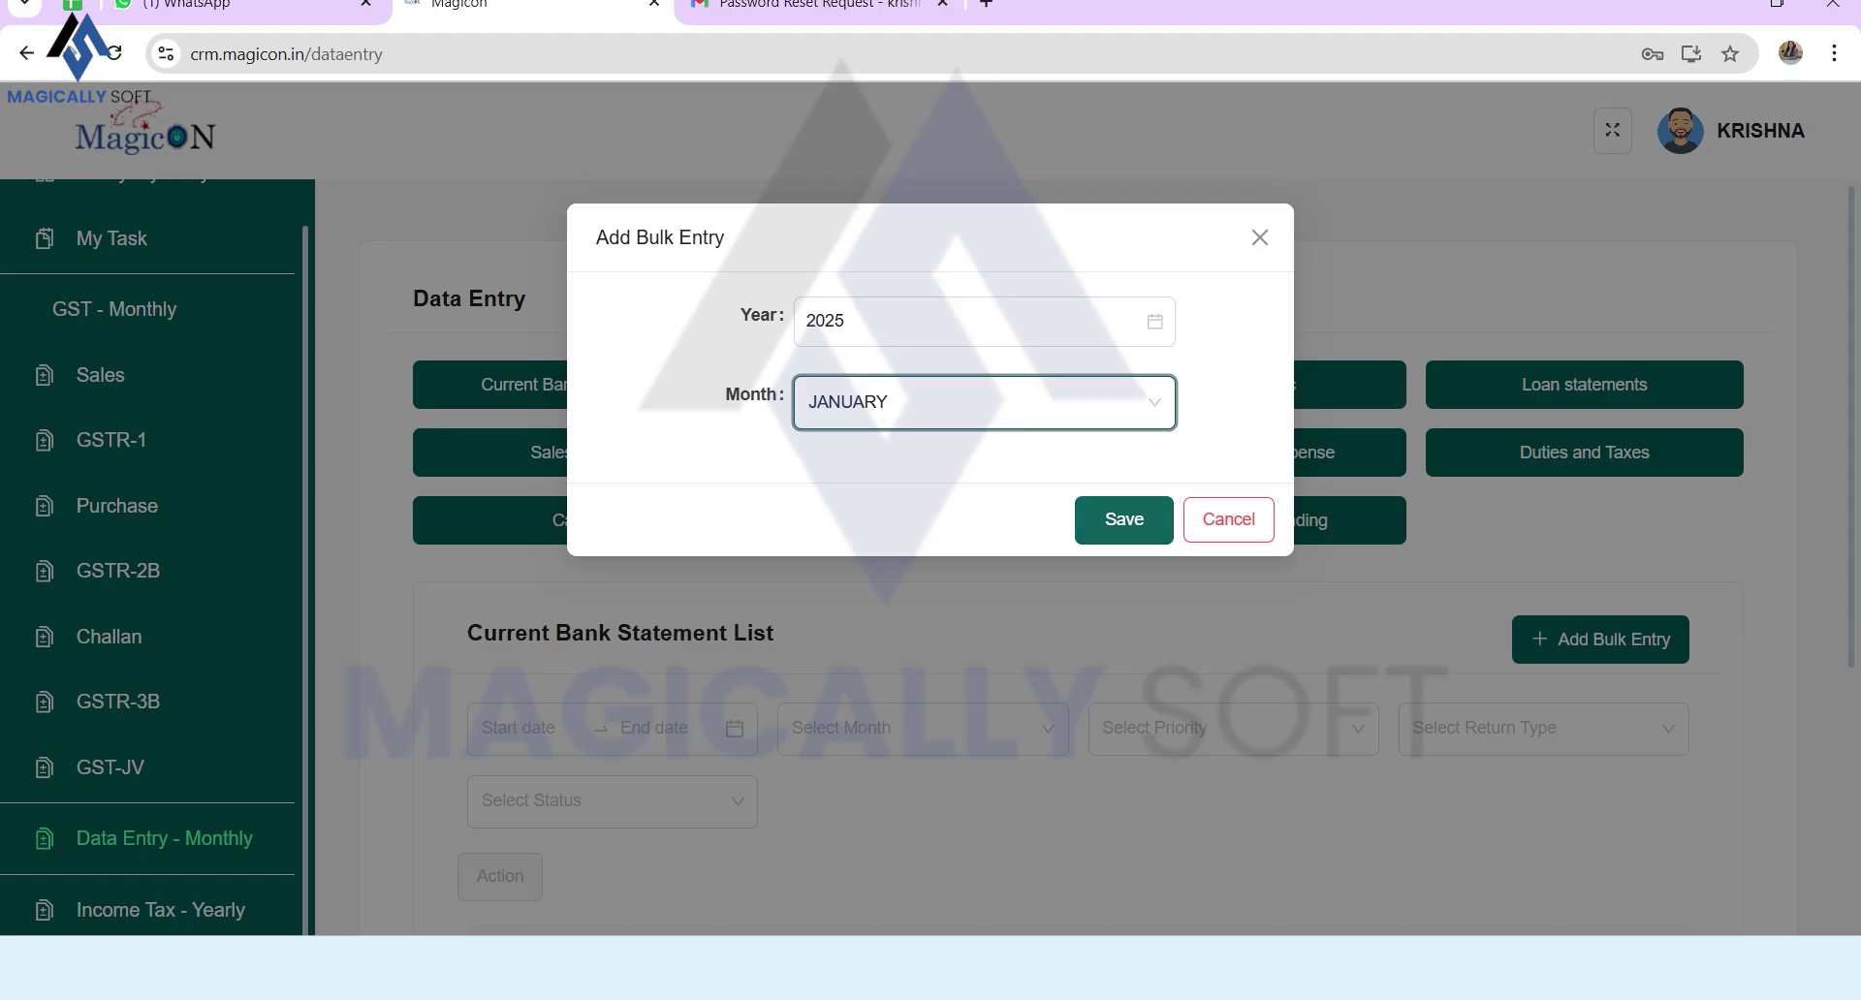
pyautogui.press('Tab')
pyautogui.press('Return')
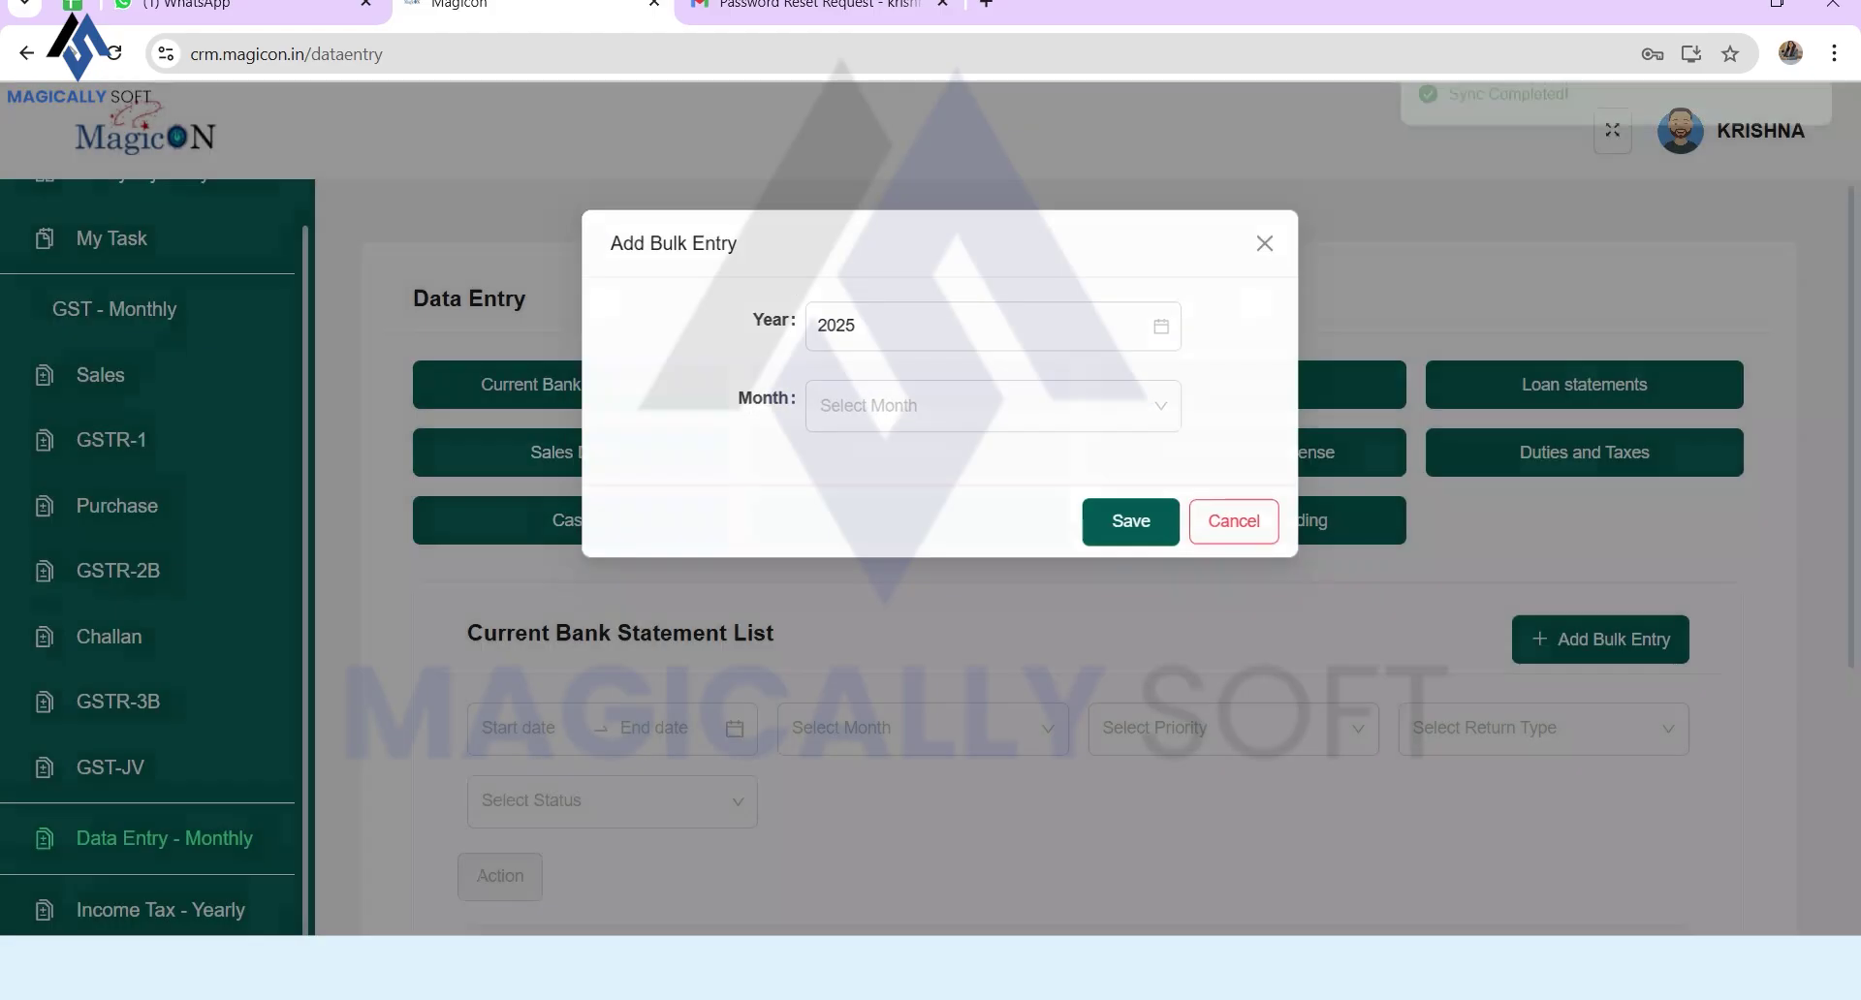
# Step: Select the H L TEXTILES January row in Current Bank Statement and start its email reminder
pyautogui.scroll(-5, 1078, 557)
pyautogui.scroll(5, 1078, 557)
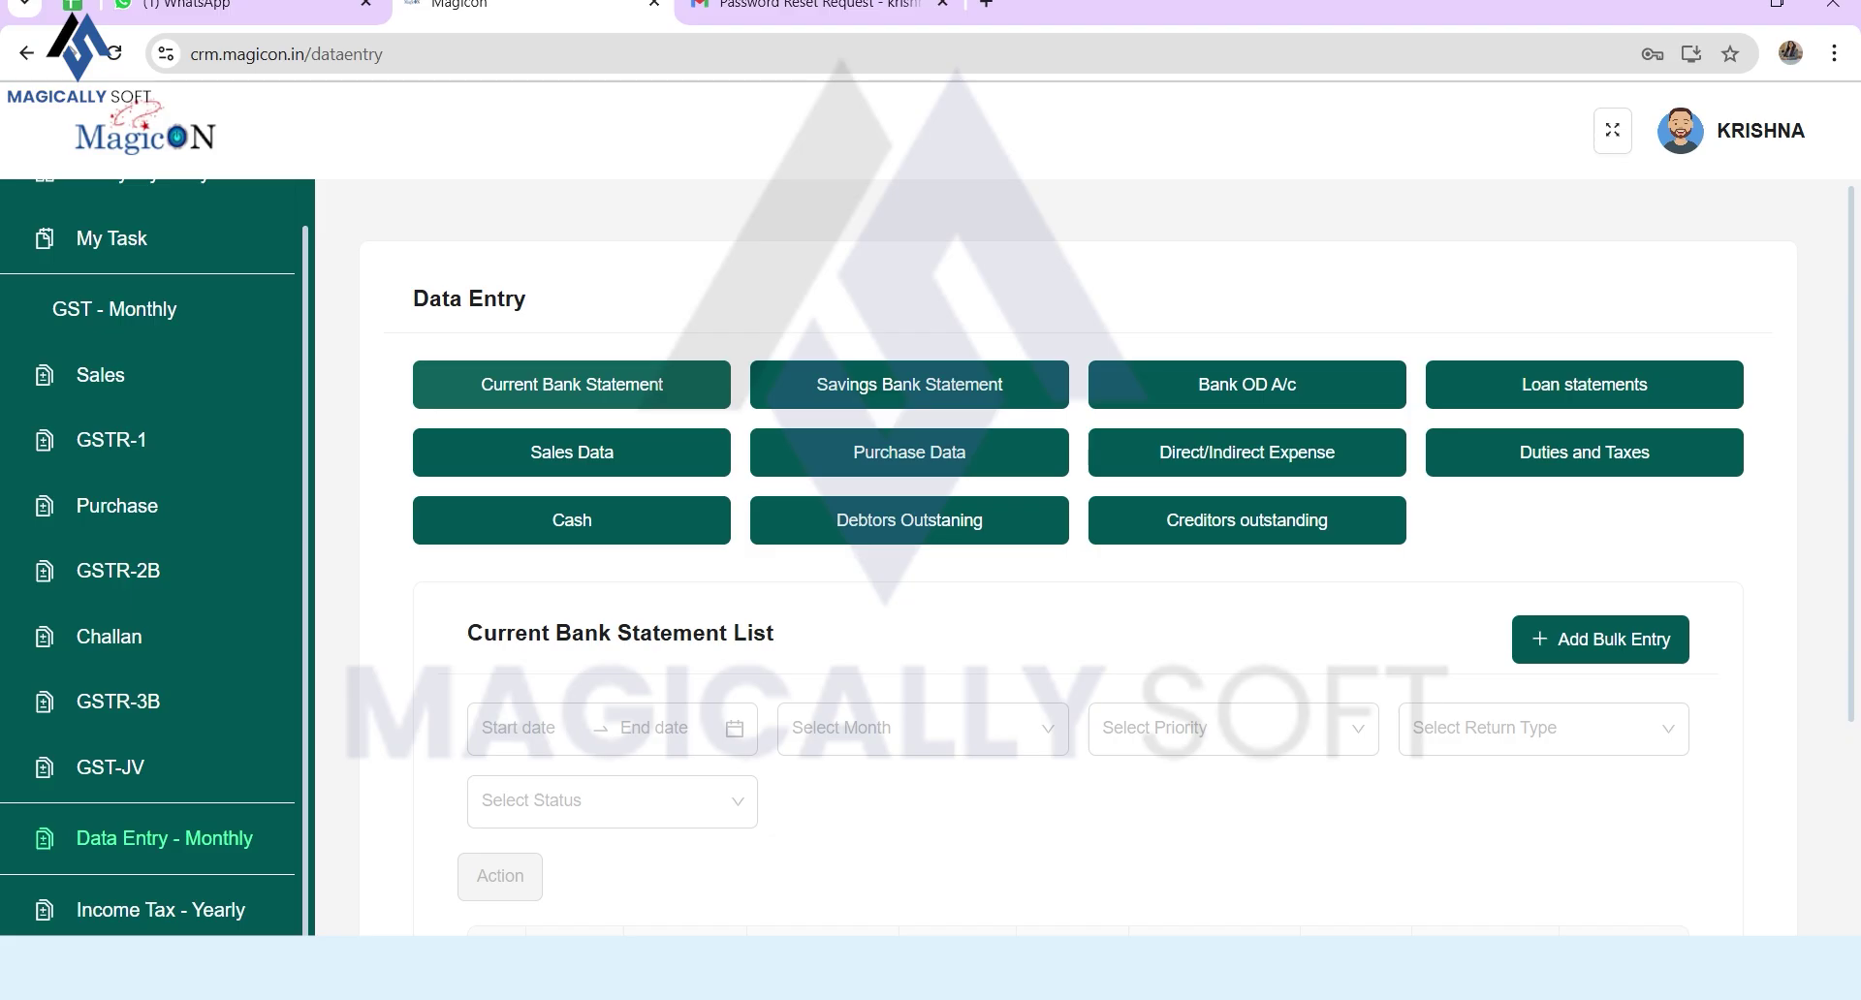
pyautogui.click(909, 384)
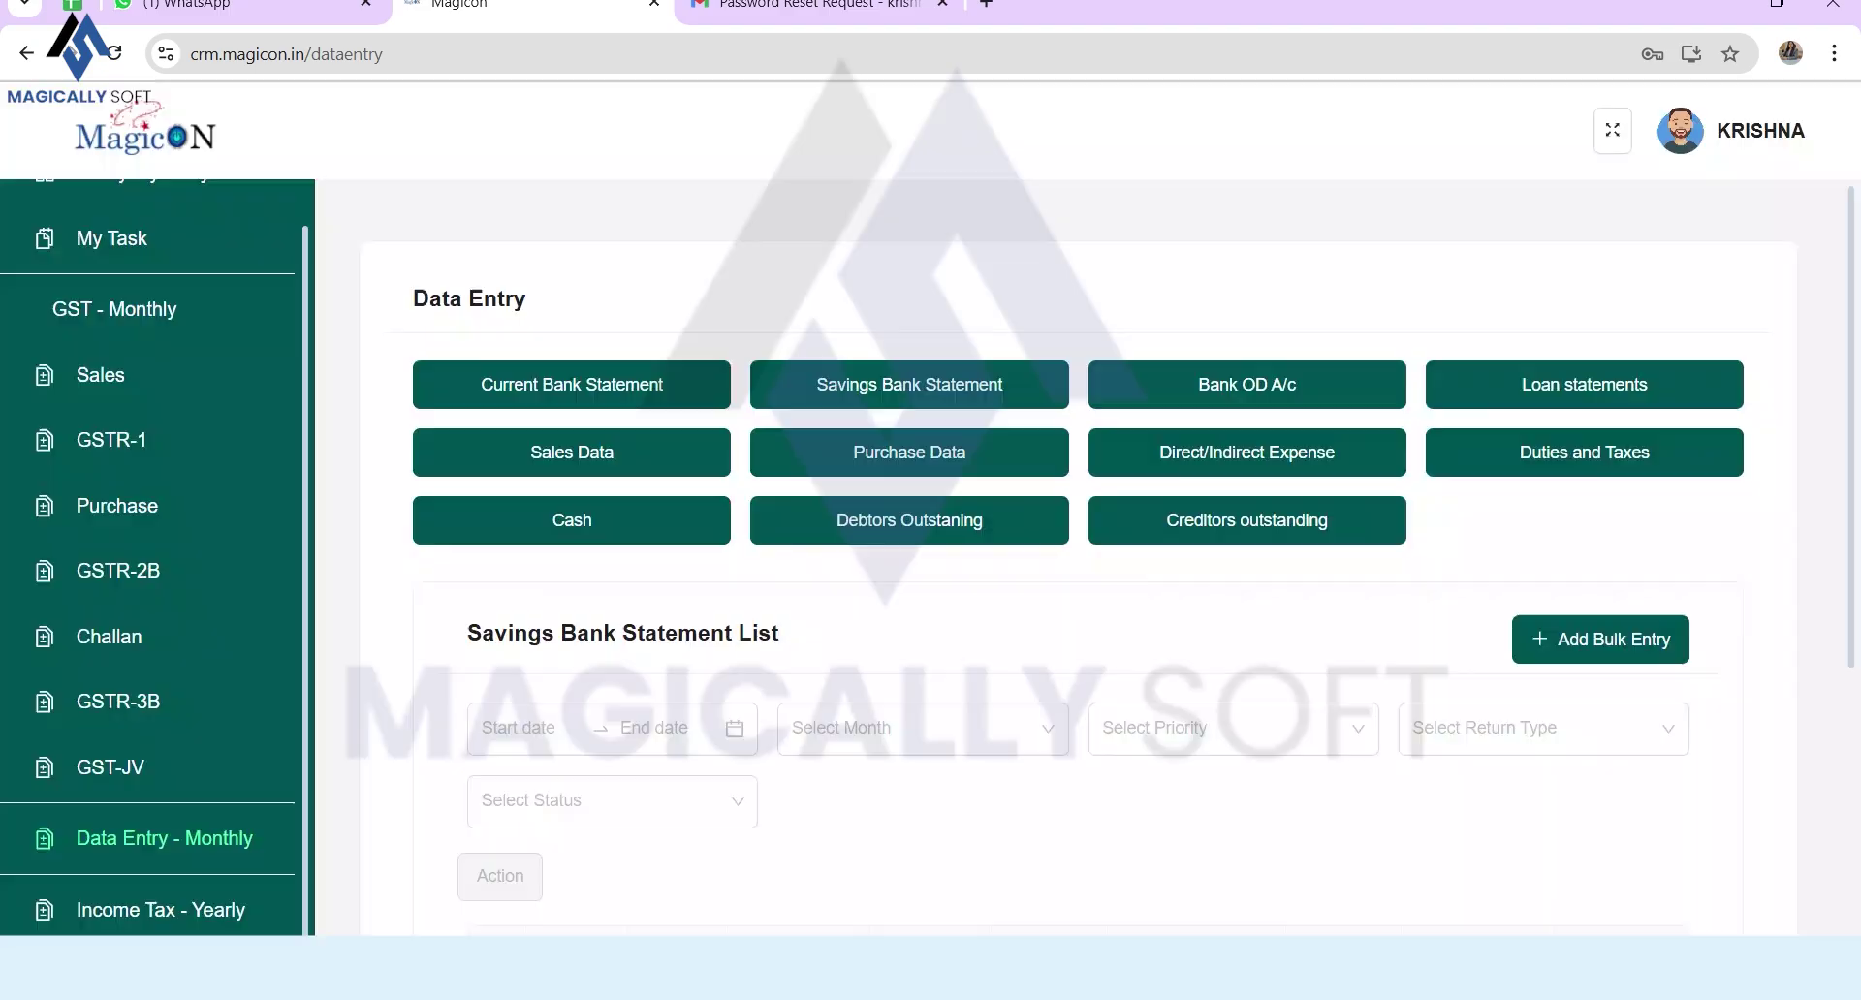
pyautogui.click(572, 384)
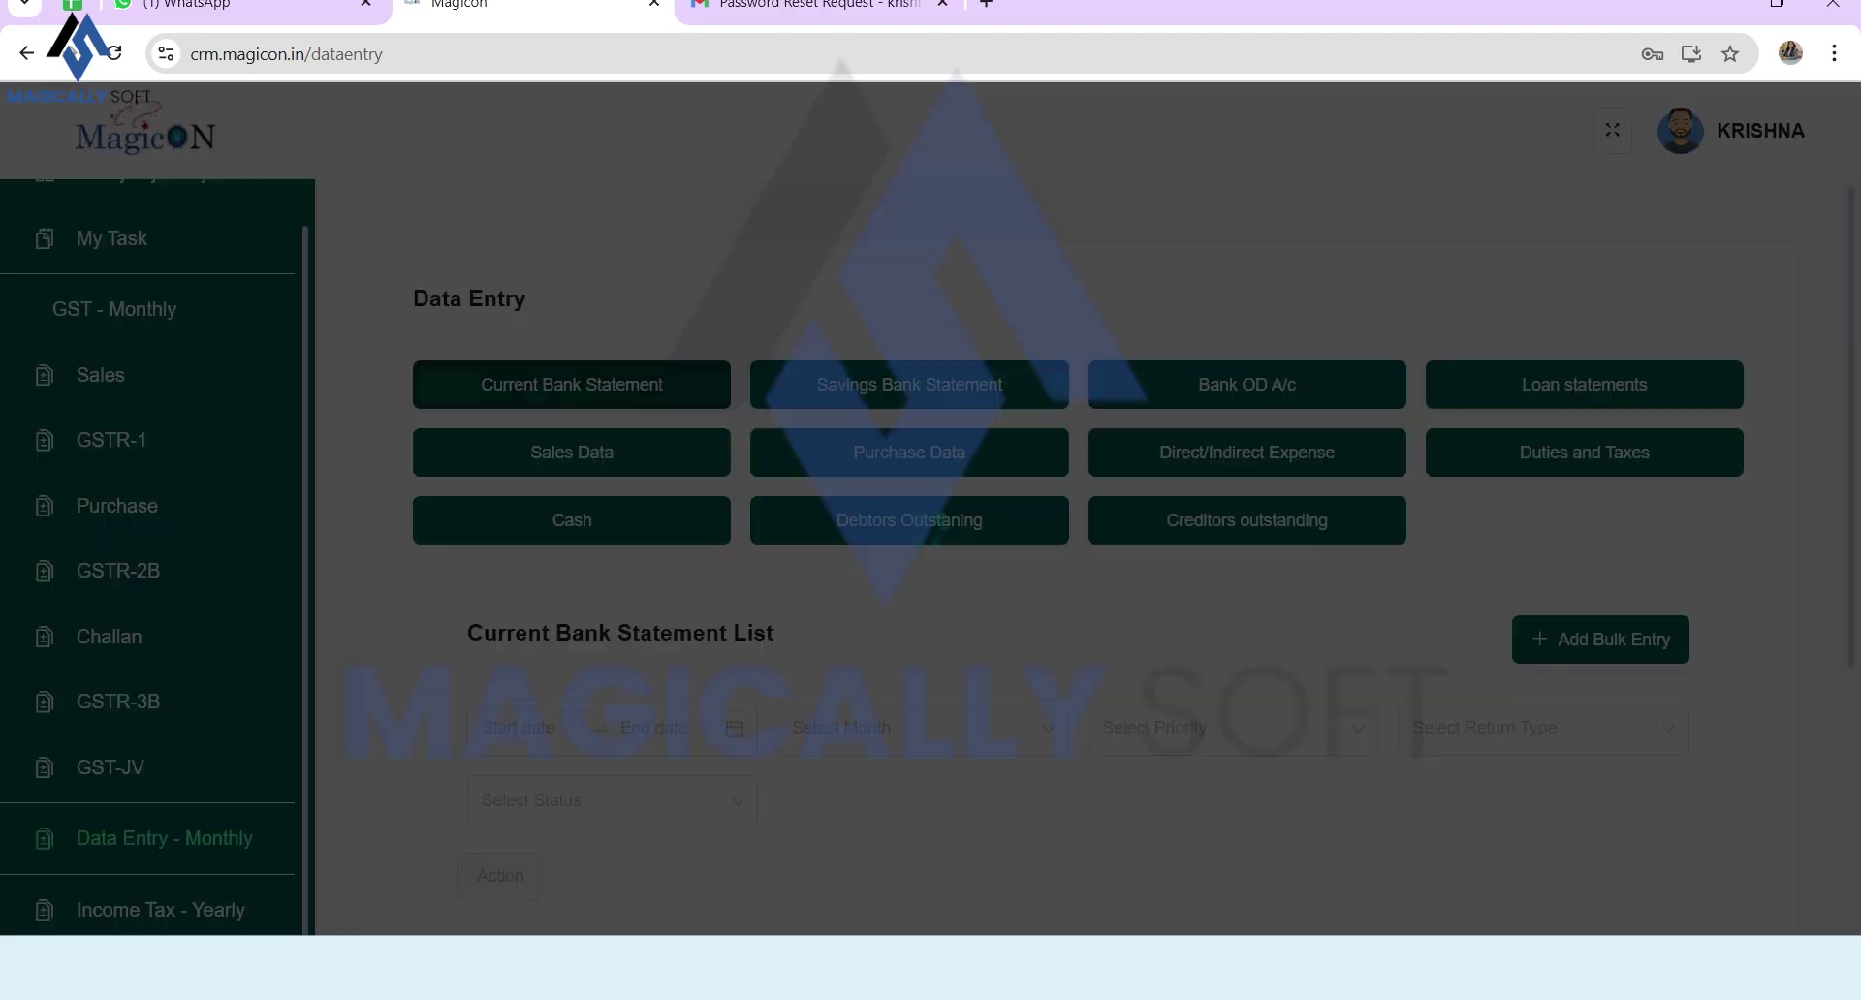
pyautogui.scroll(-3, 1078, 557)
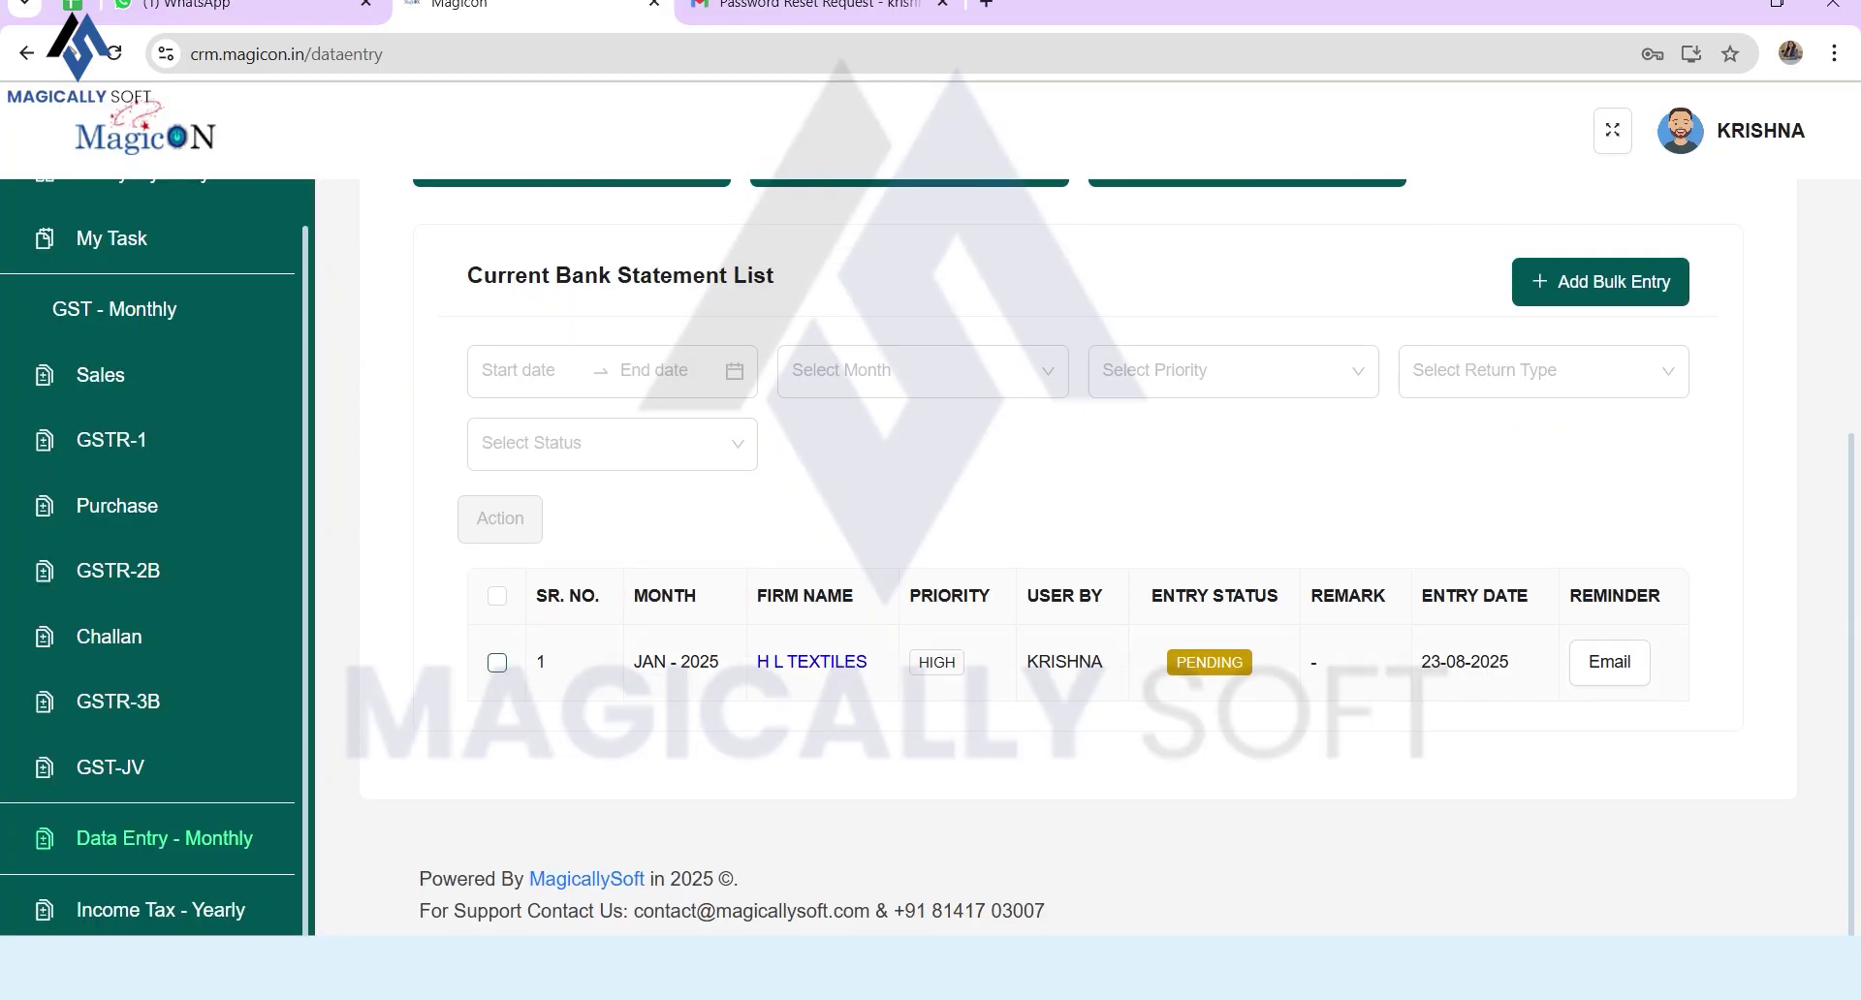
pyautogui.click(497, 663)
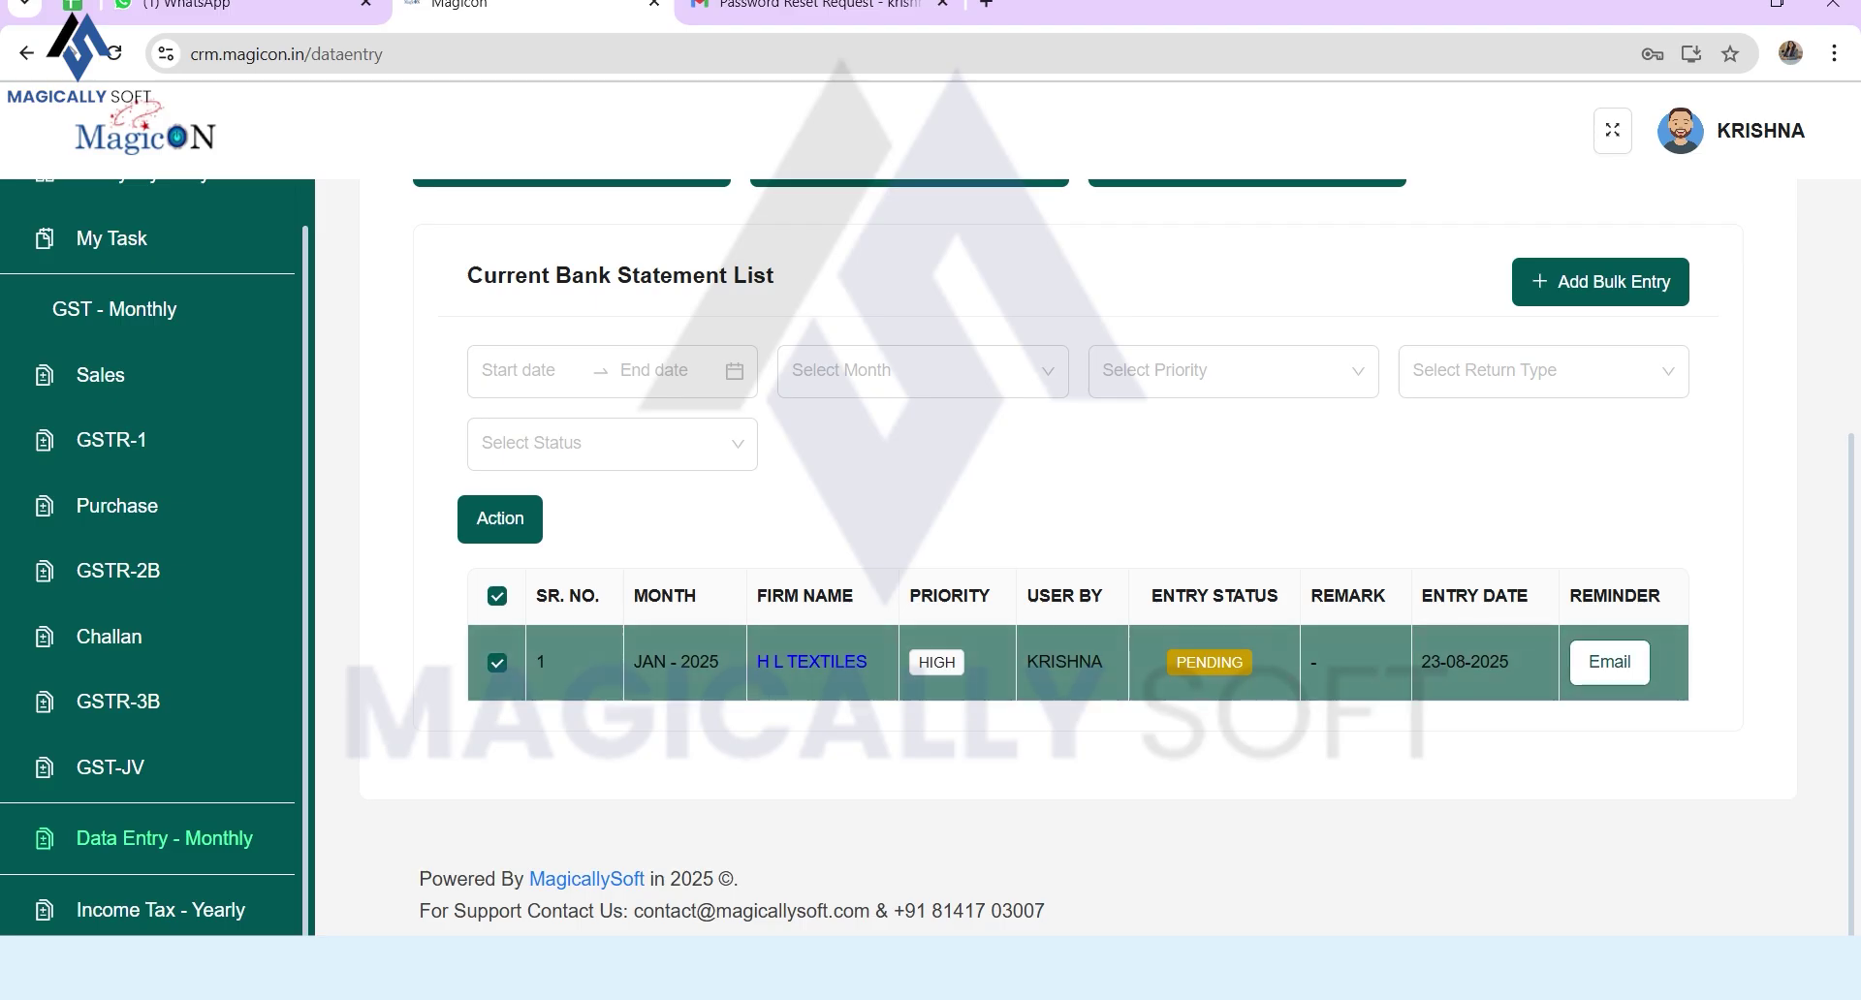
pyautogui.click(1609, 662)
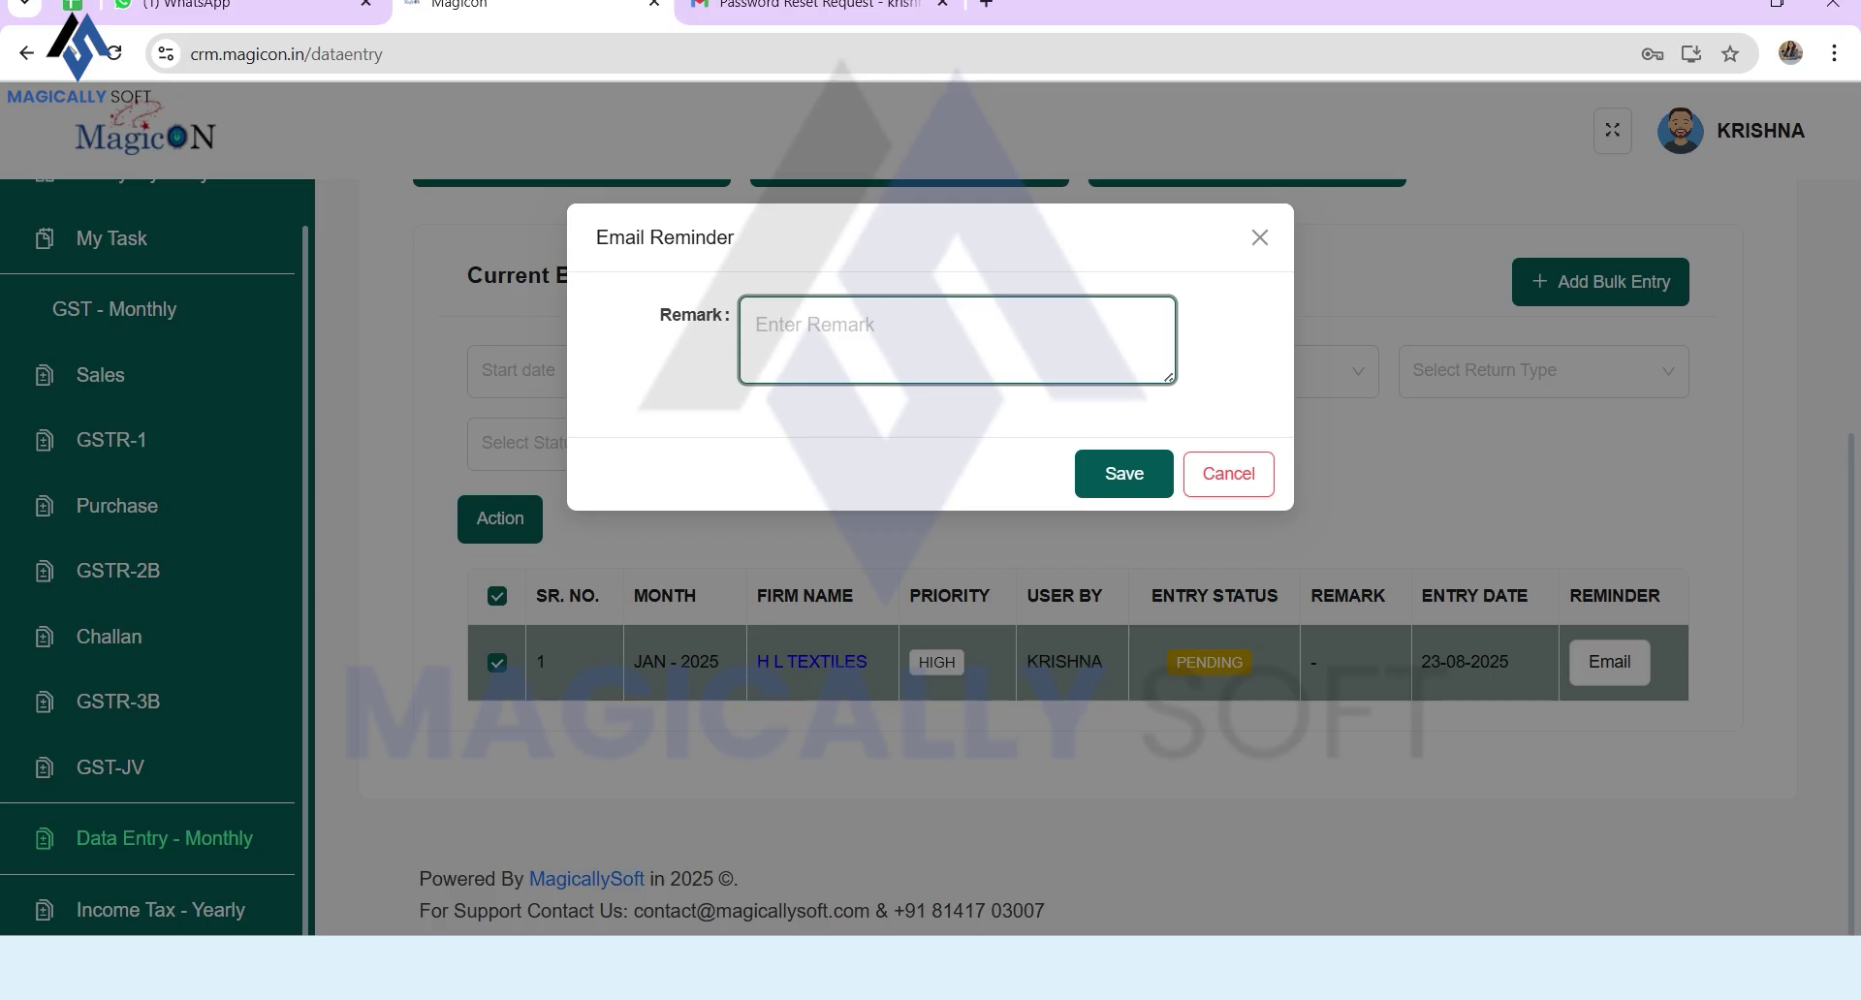
# Step: Save the reminder with remark 'Share your current bank statement for January-25'
pyautogui.write('Share your current bank state')
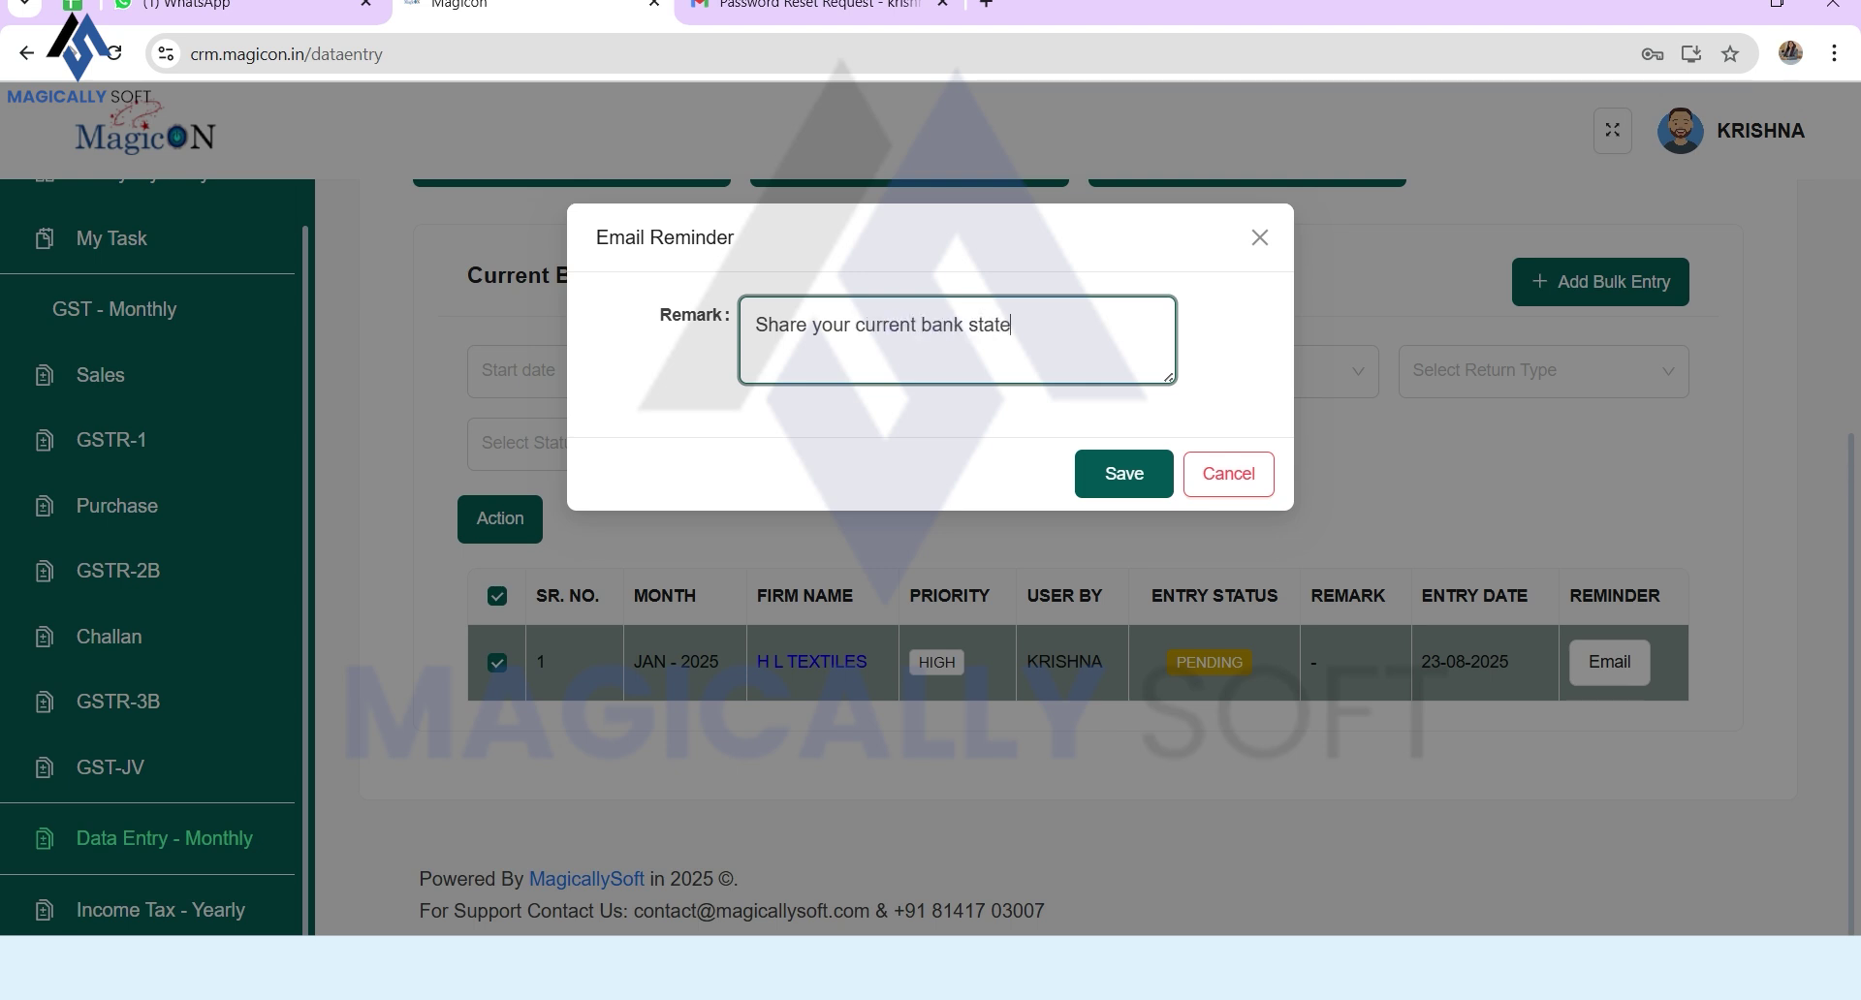
pyautogui.write('ment for January-25')
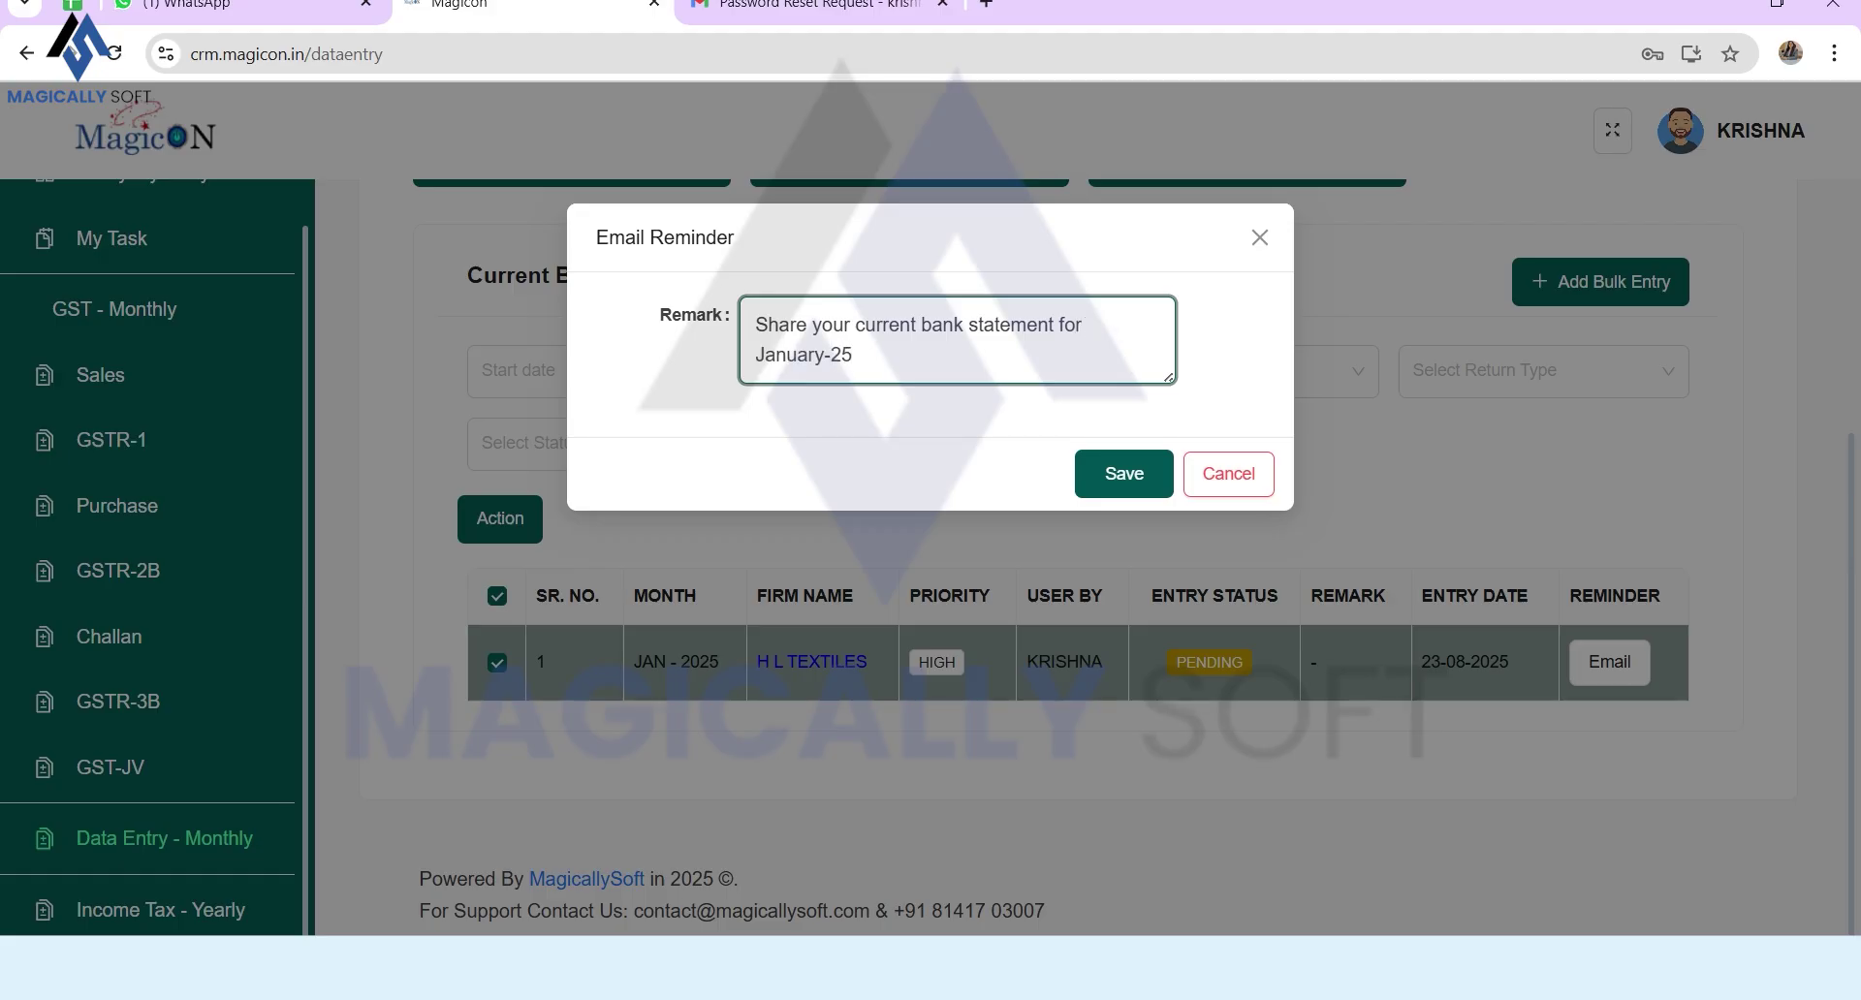
pyautogui.click(1124, 473)
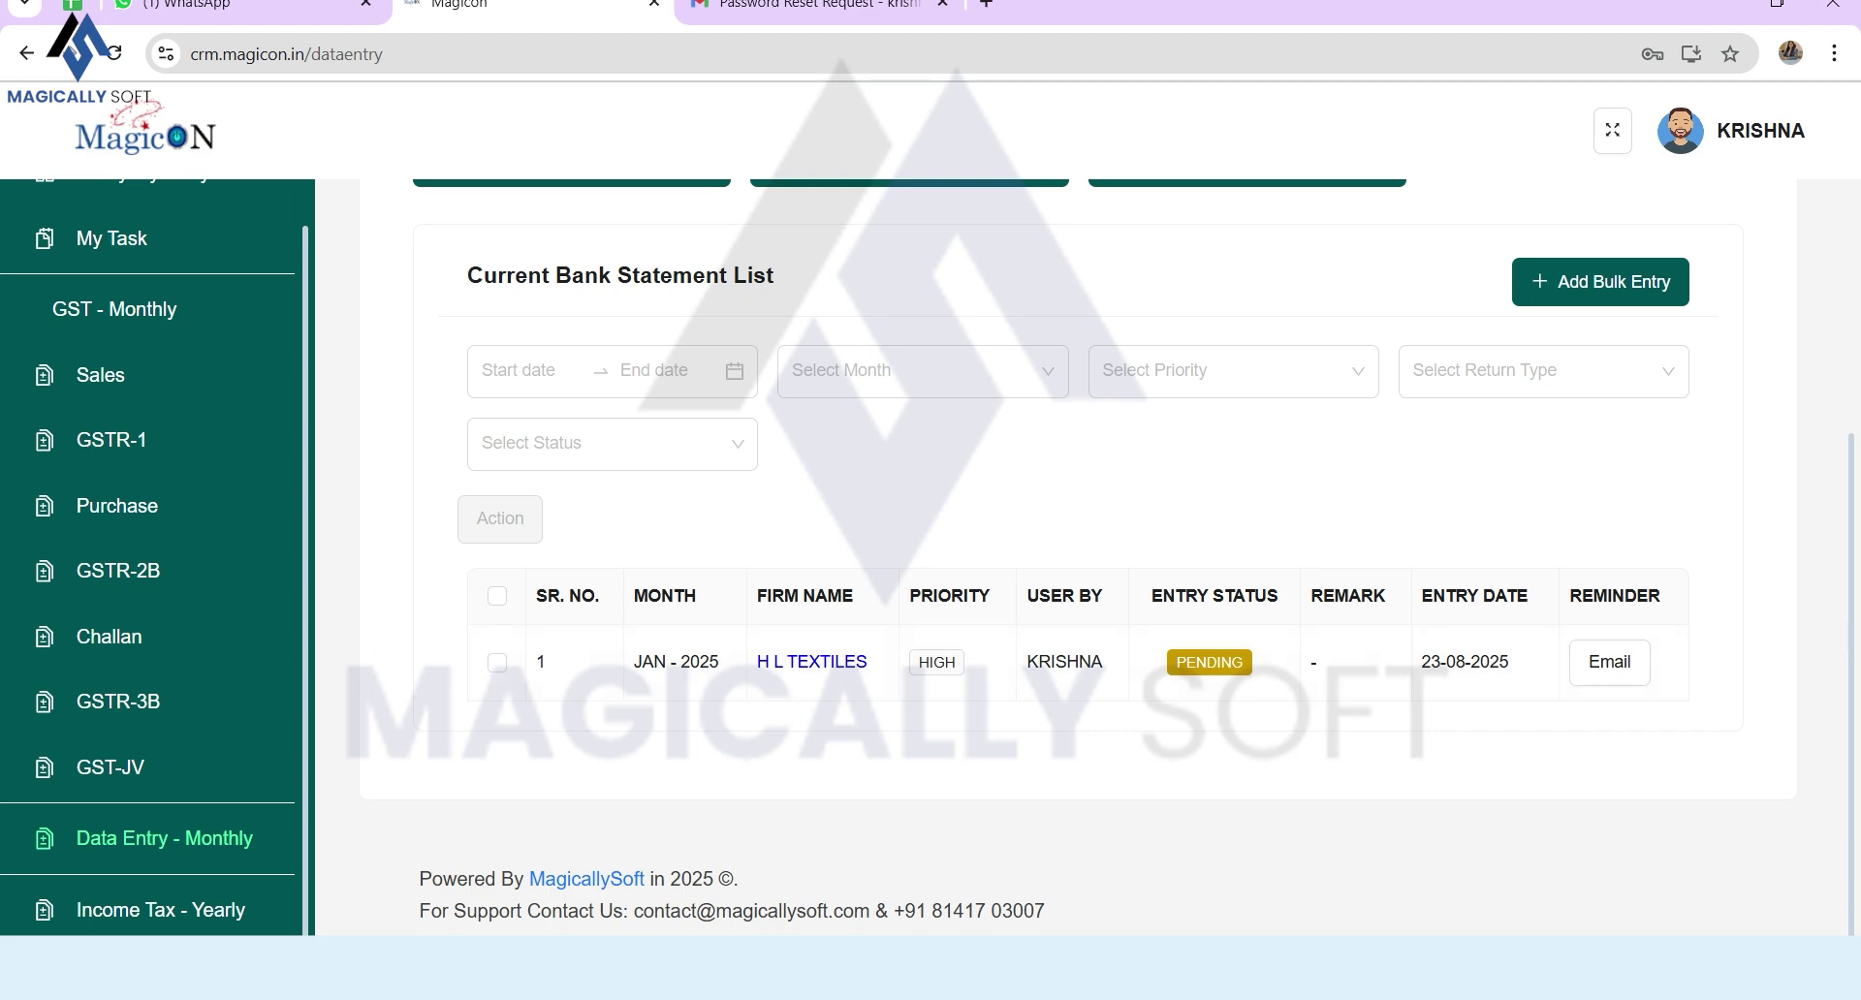
pyautogui.scroll(4, 1108, 557)
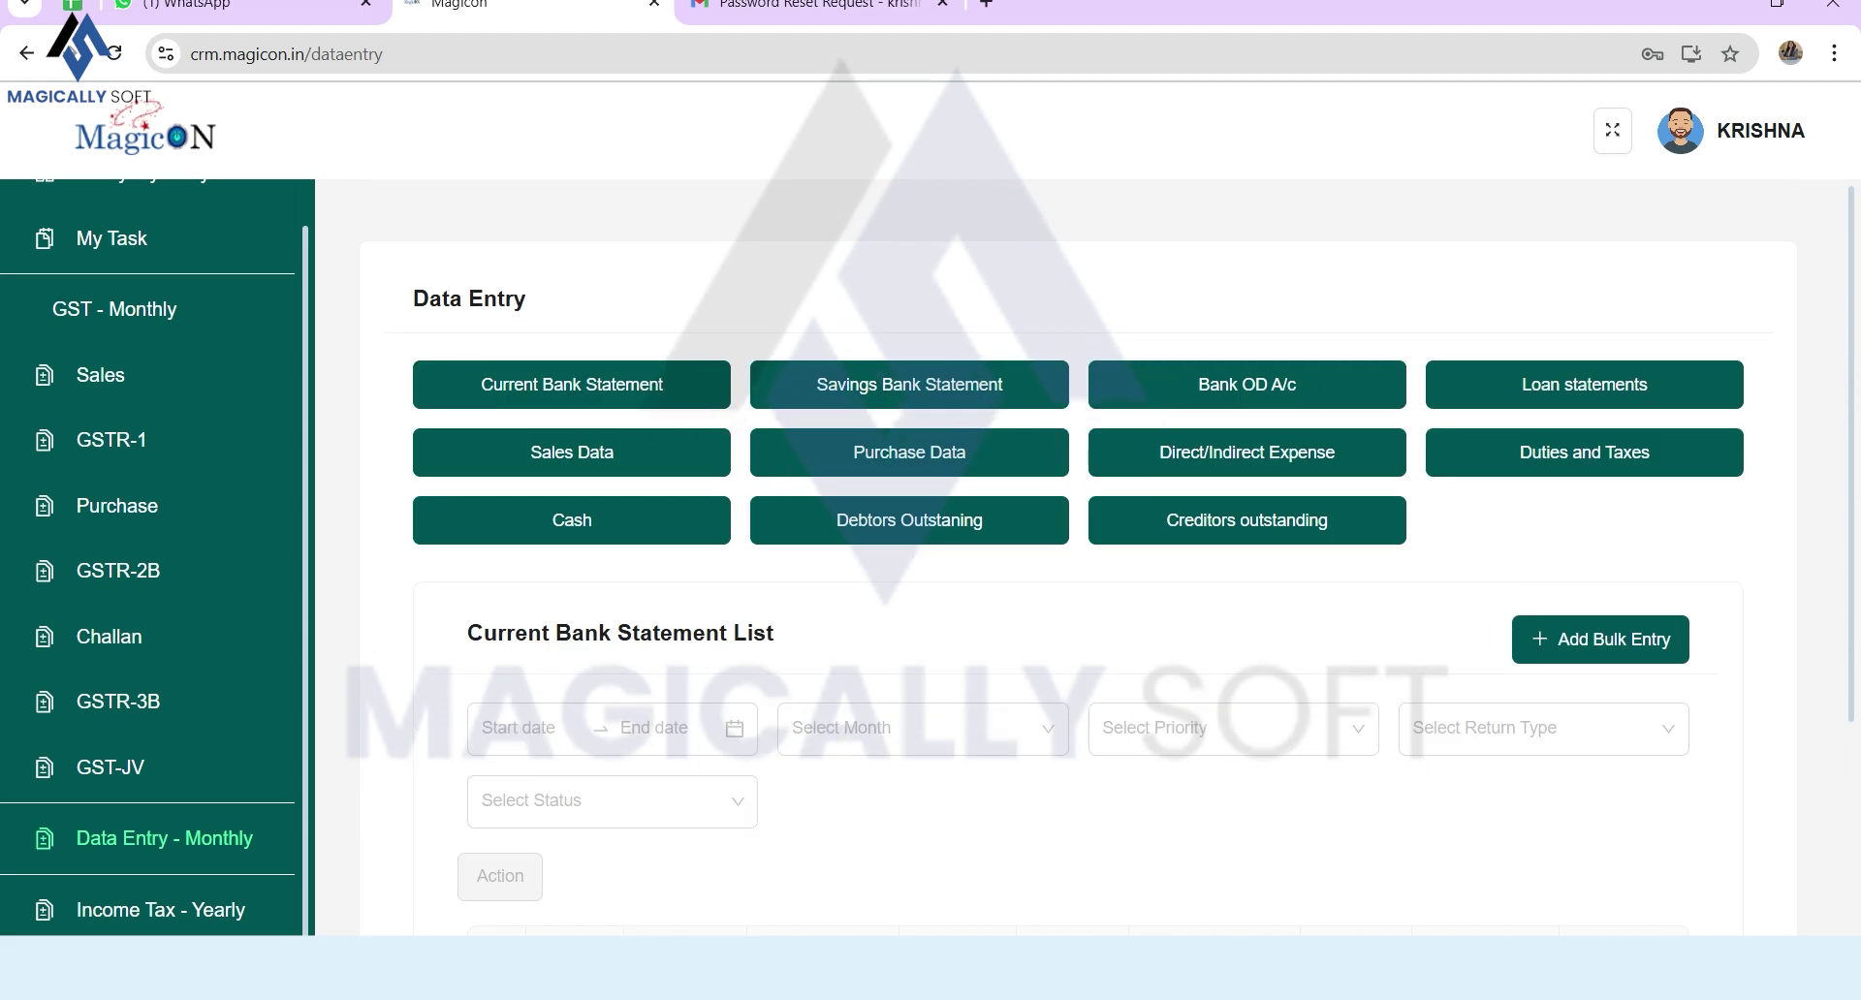
# Step: Set H L Textiles' JAN-2025 Current Bank Statement status to Done, then go to yearly Income Tax
pyautogui.scroll(-4, 1108, 558)
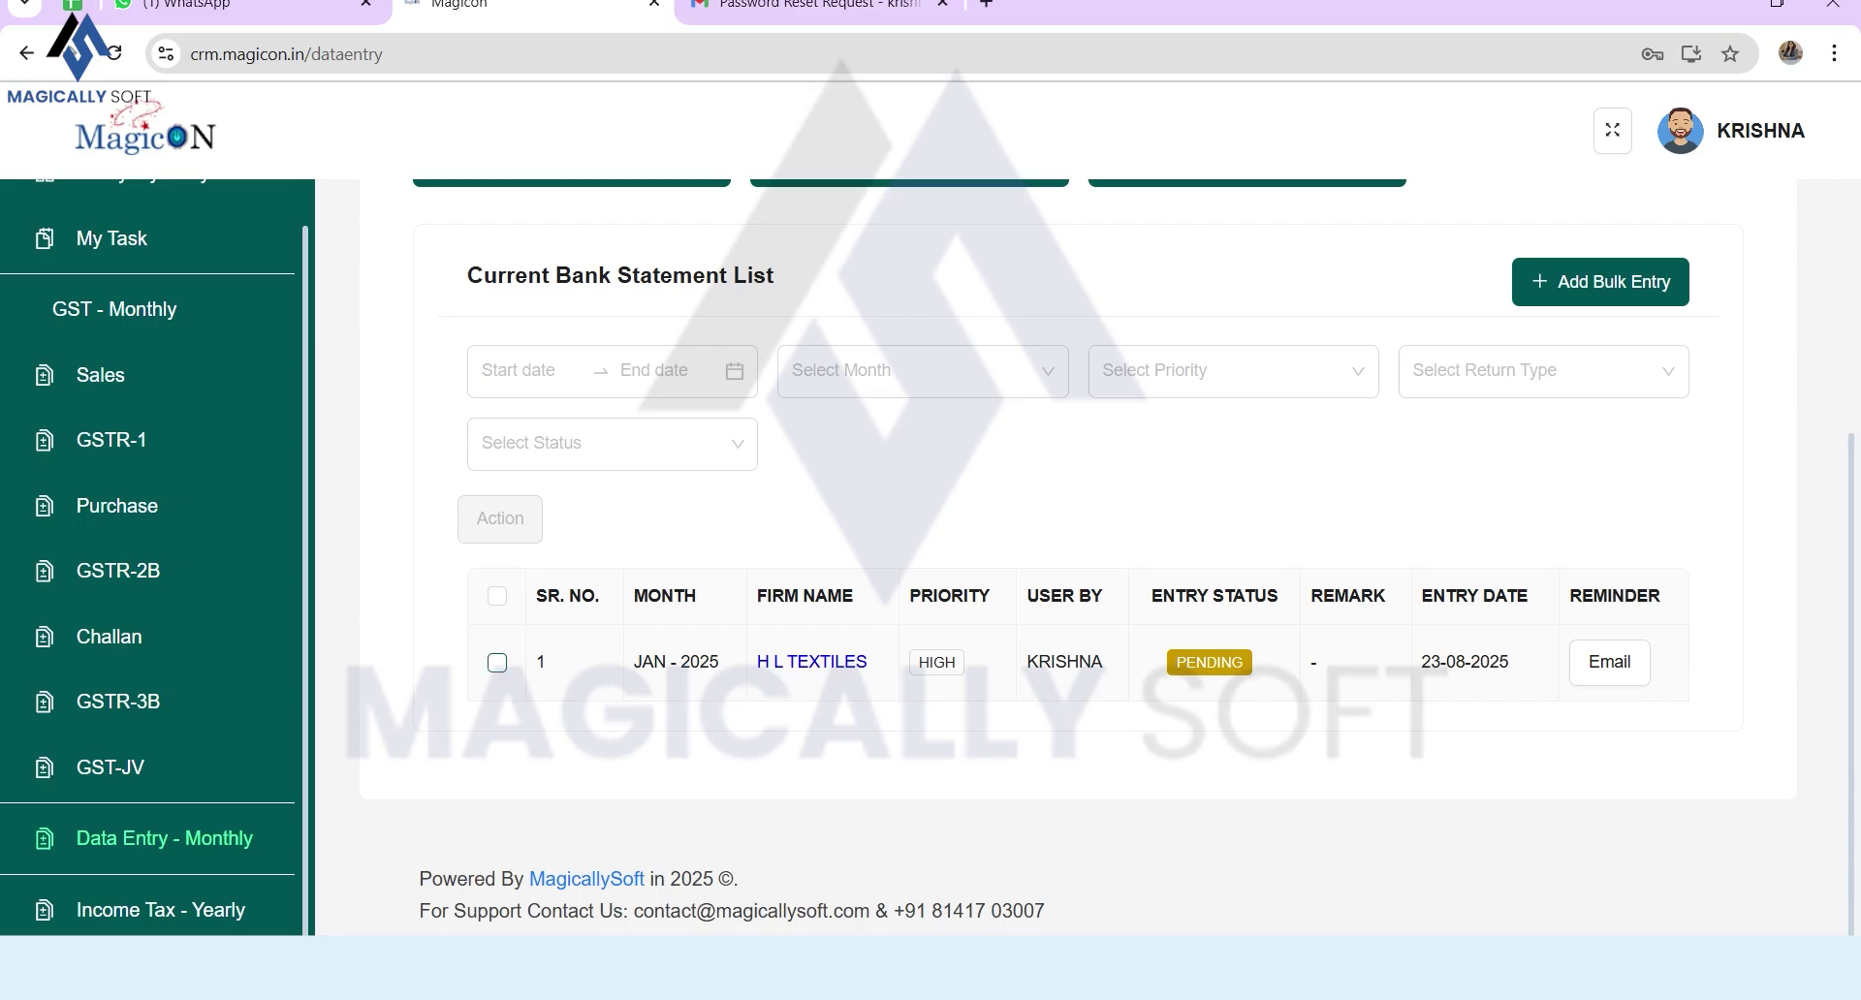
pyautogui.click(497, 663)
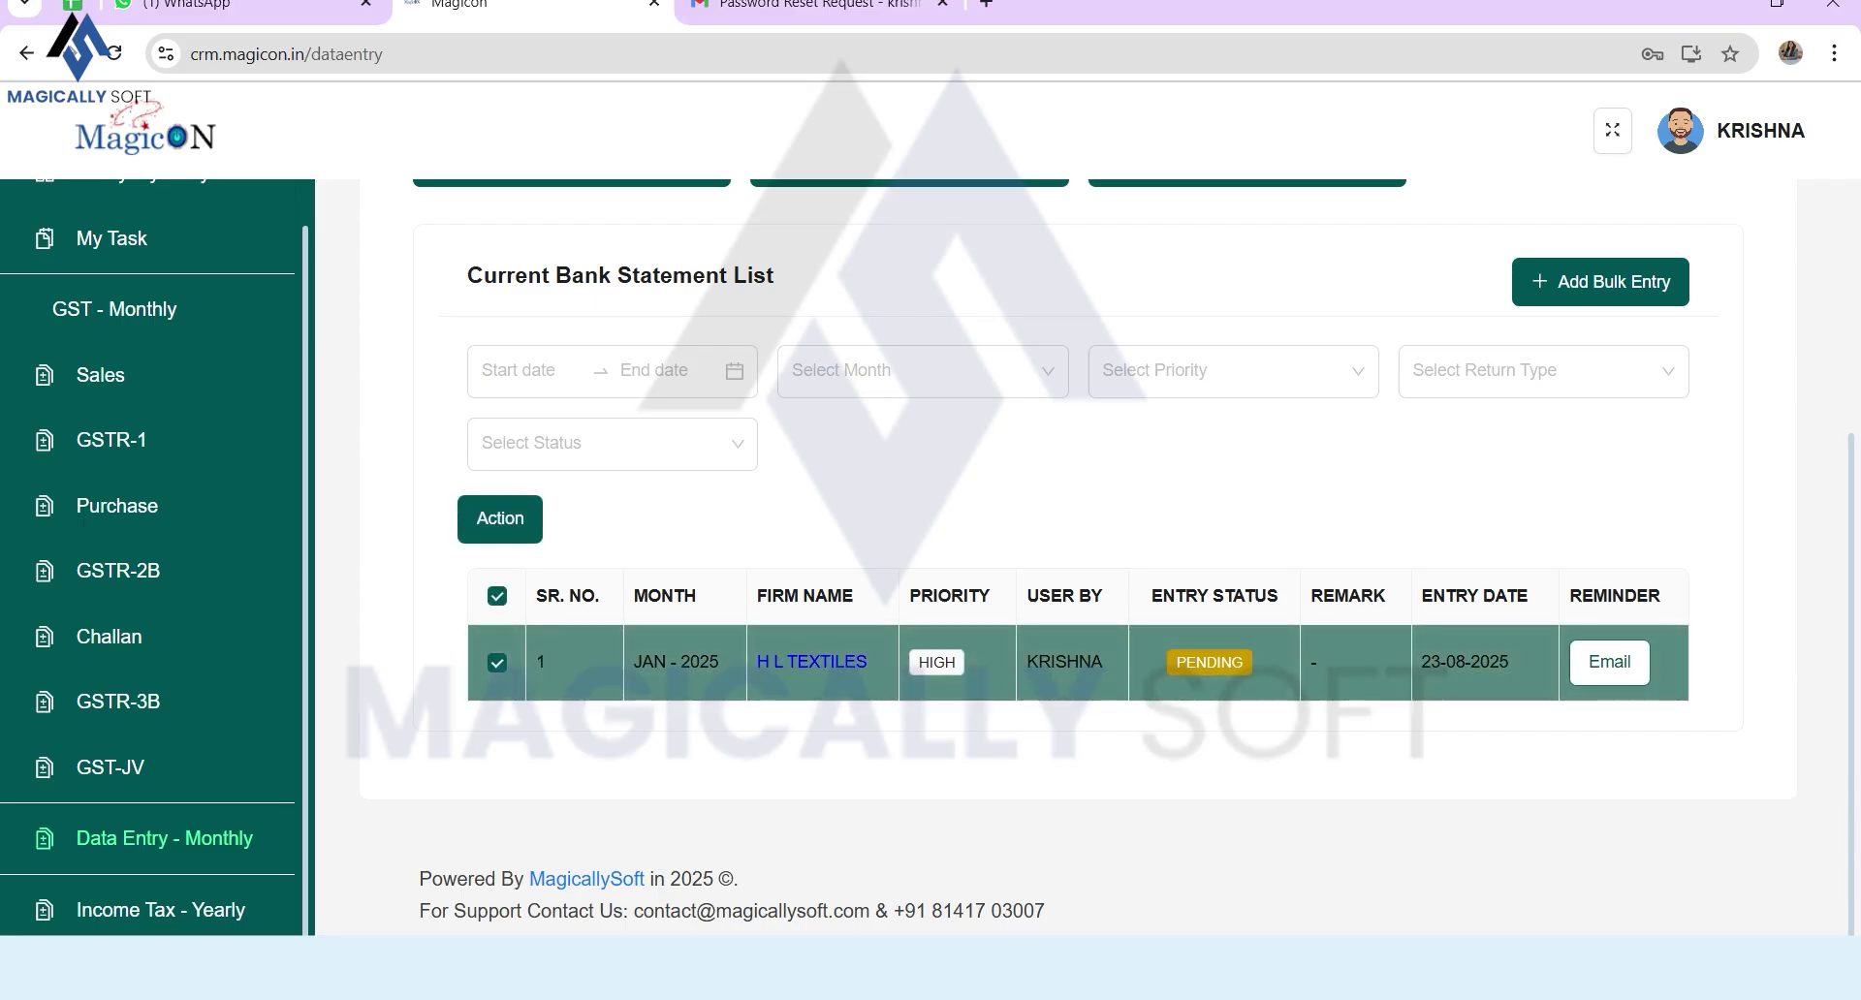
pyautogui.click(500, 518)
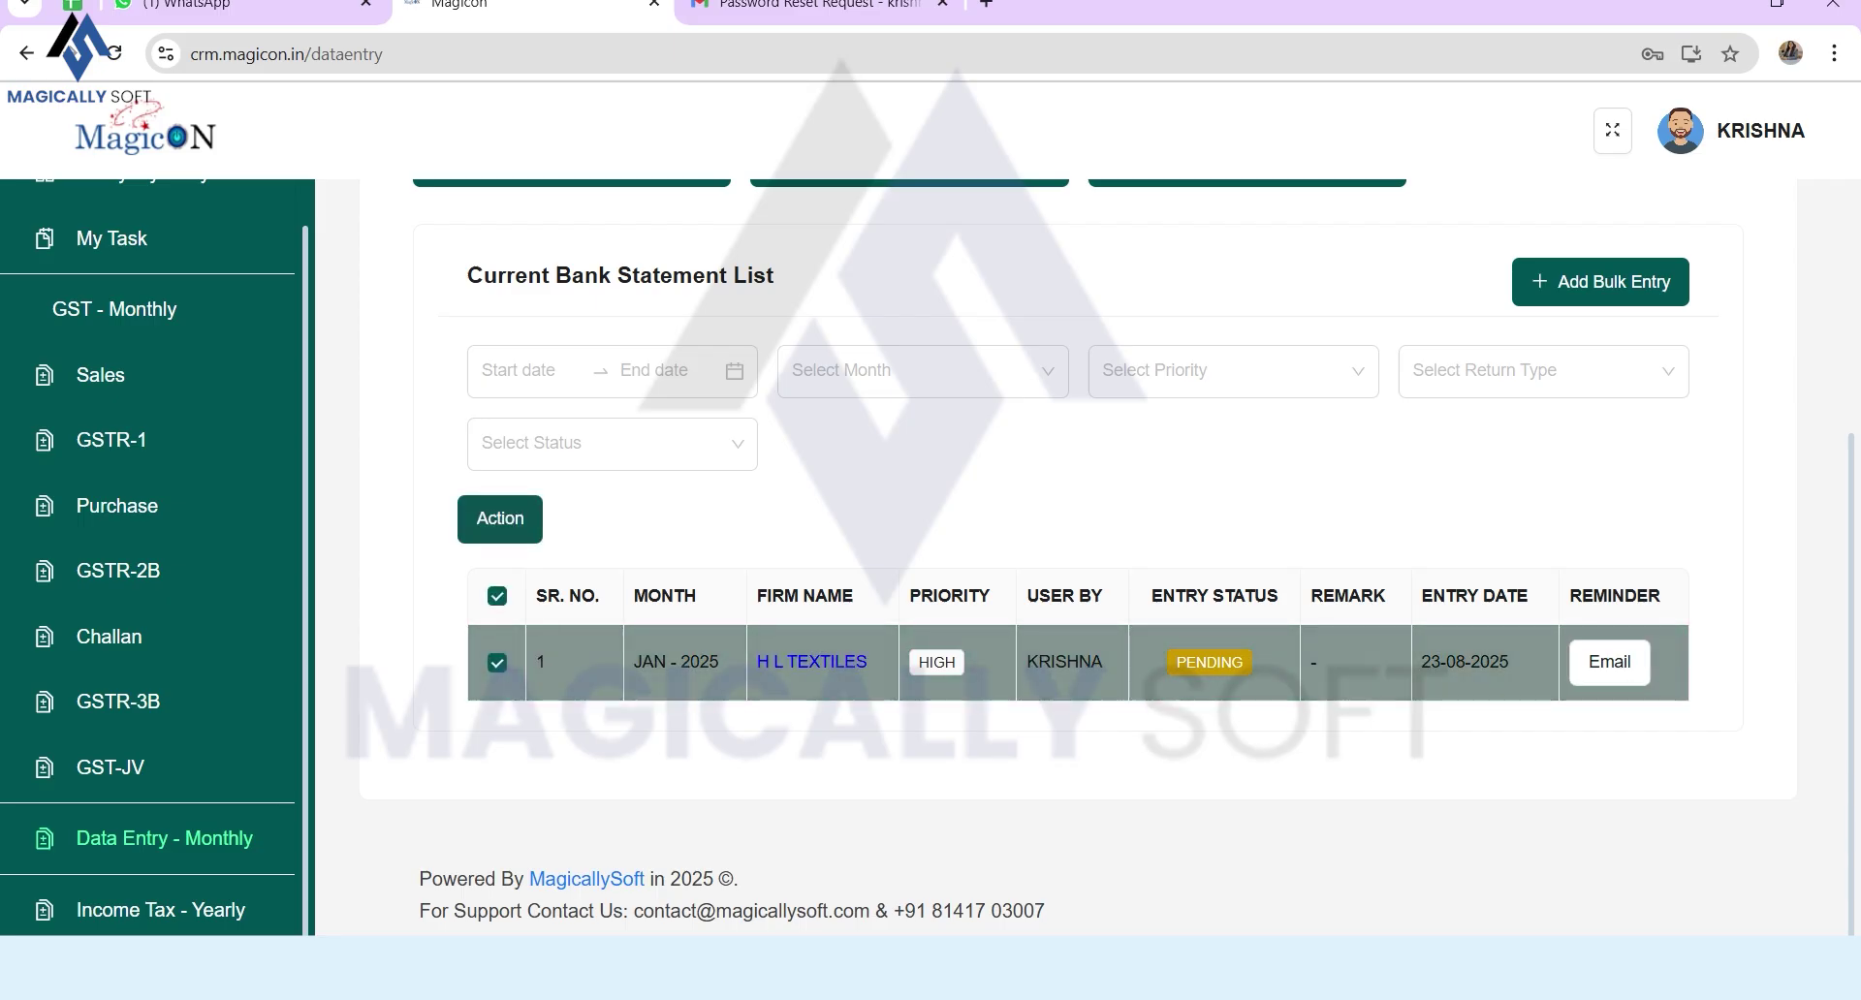
pyautogui.click(983, 323)
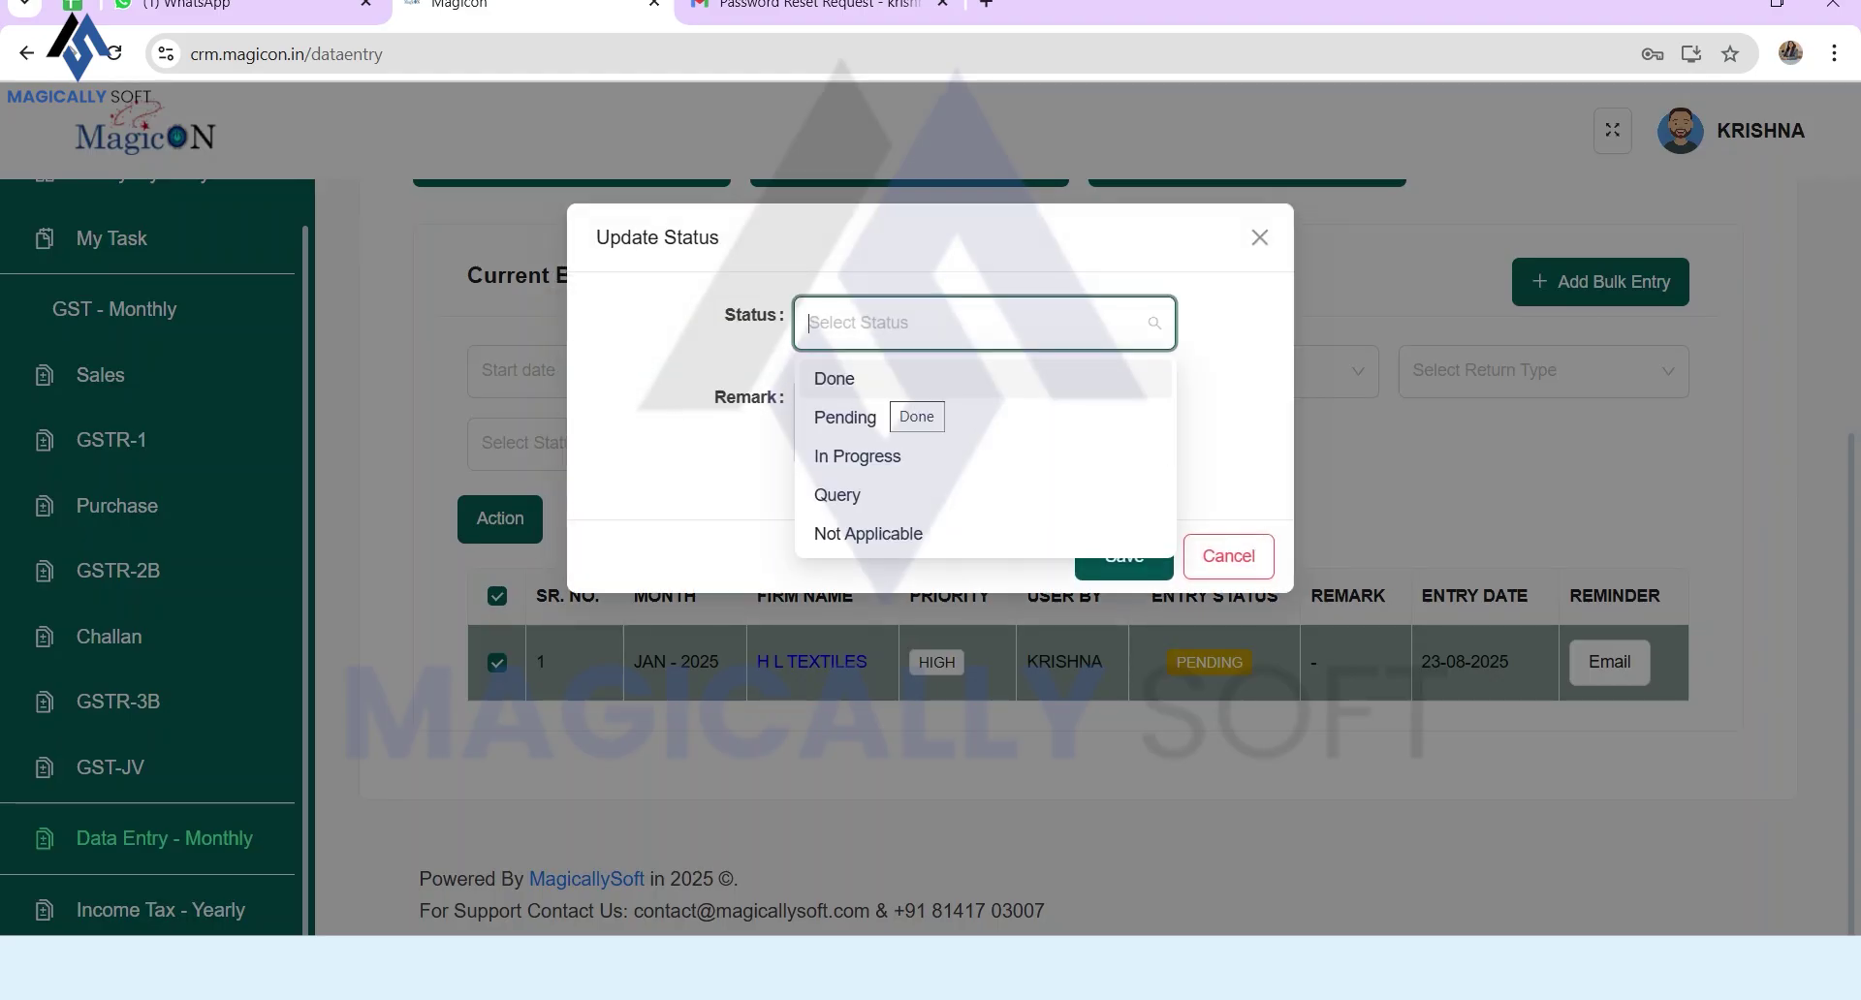
pyautogui.click(834, 378)
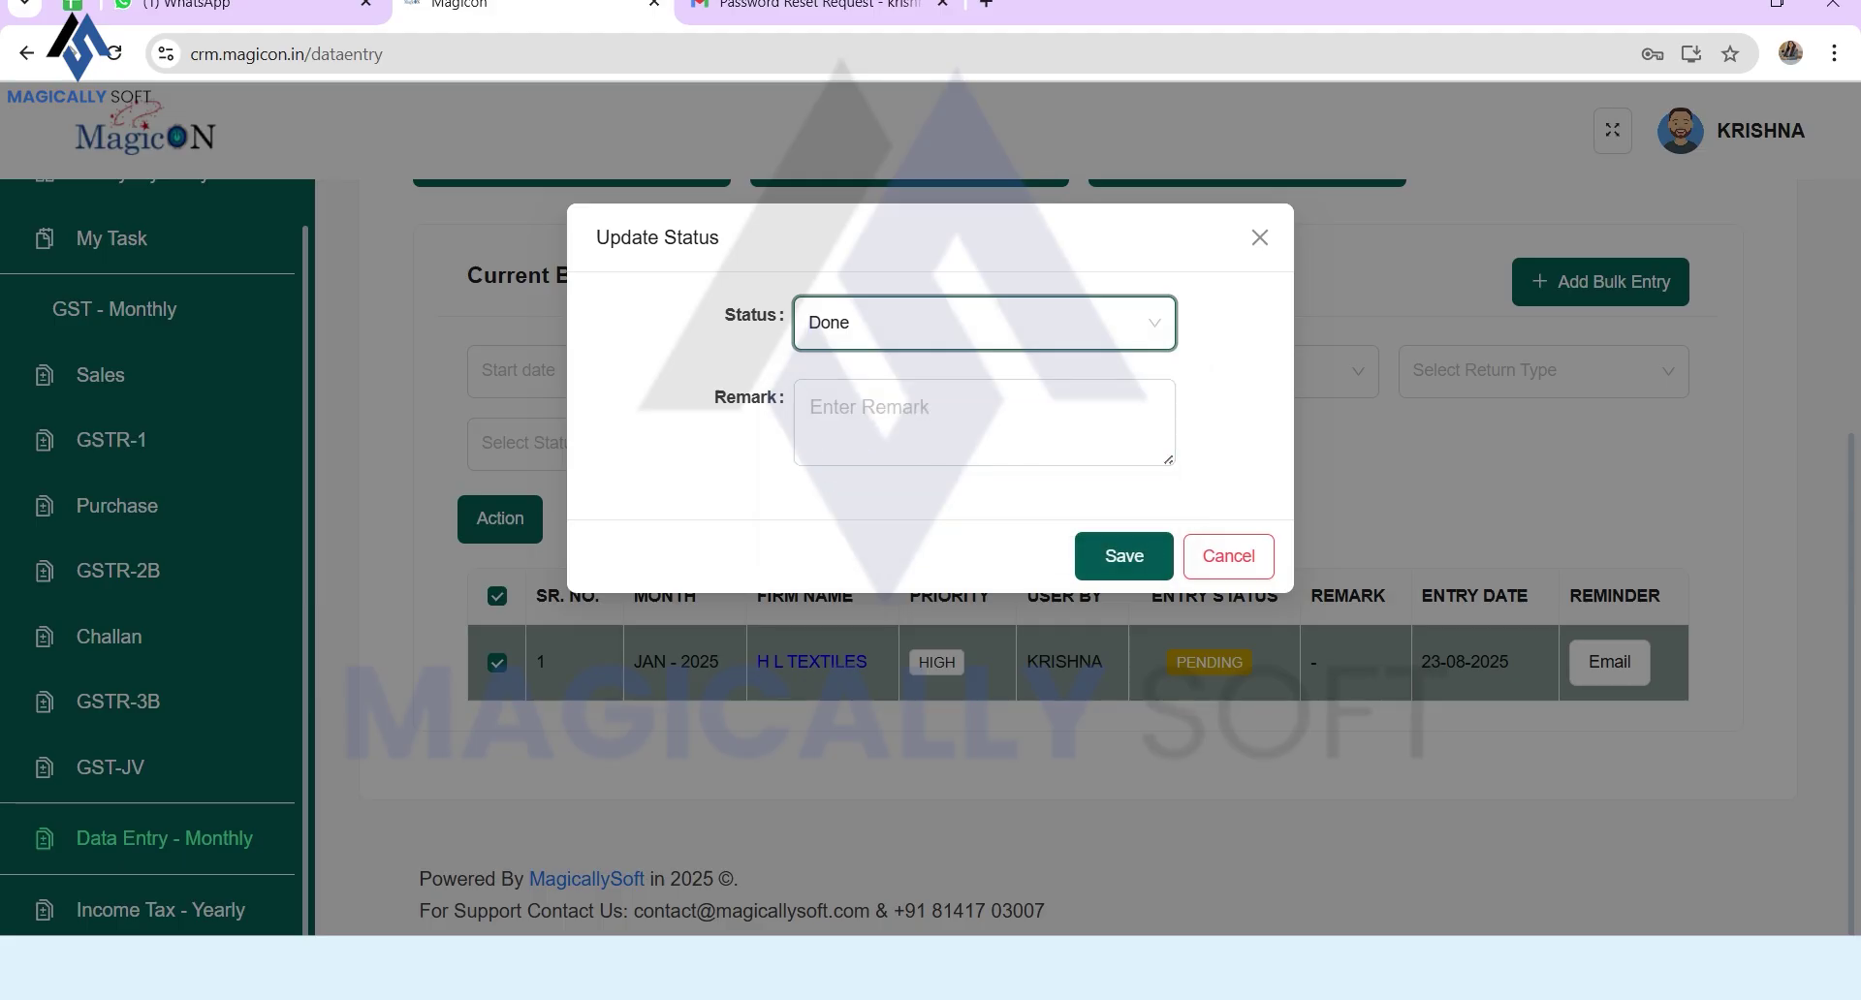
pyautogui.click(1124, 555)
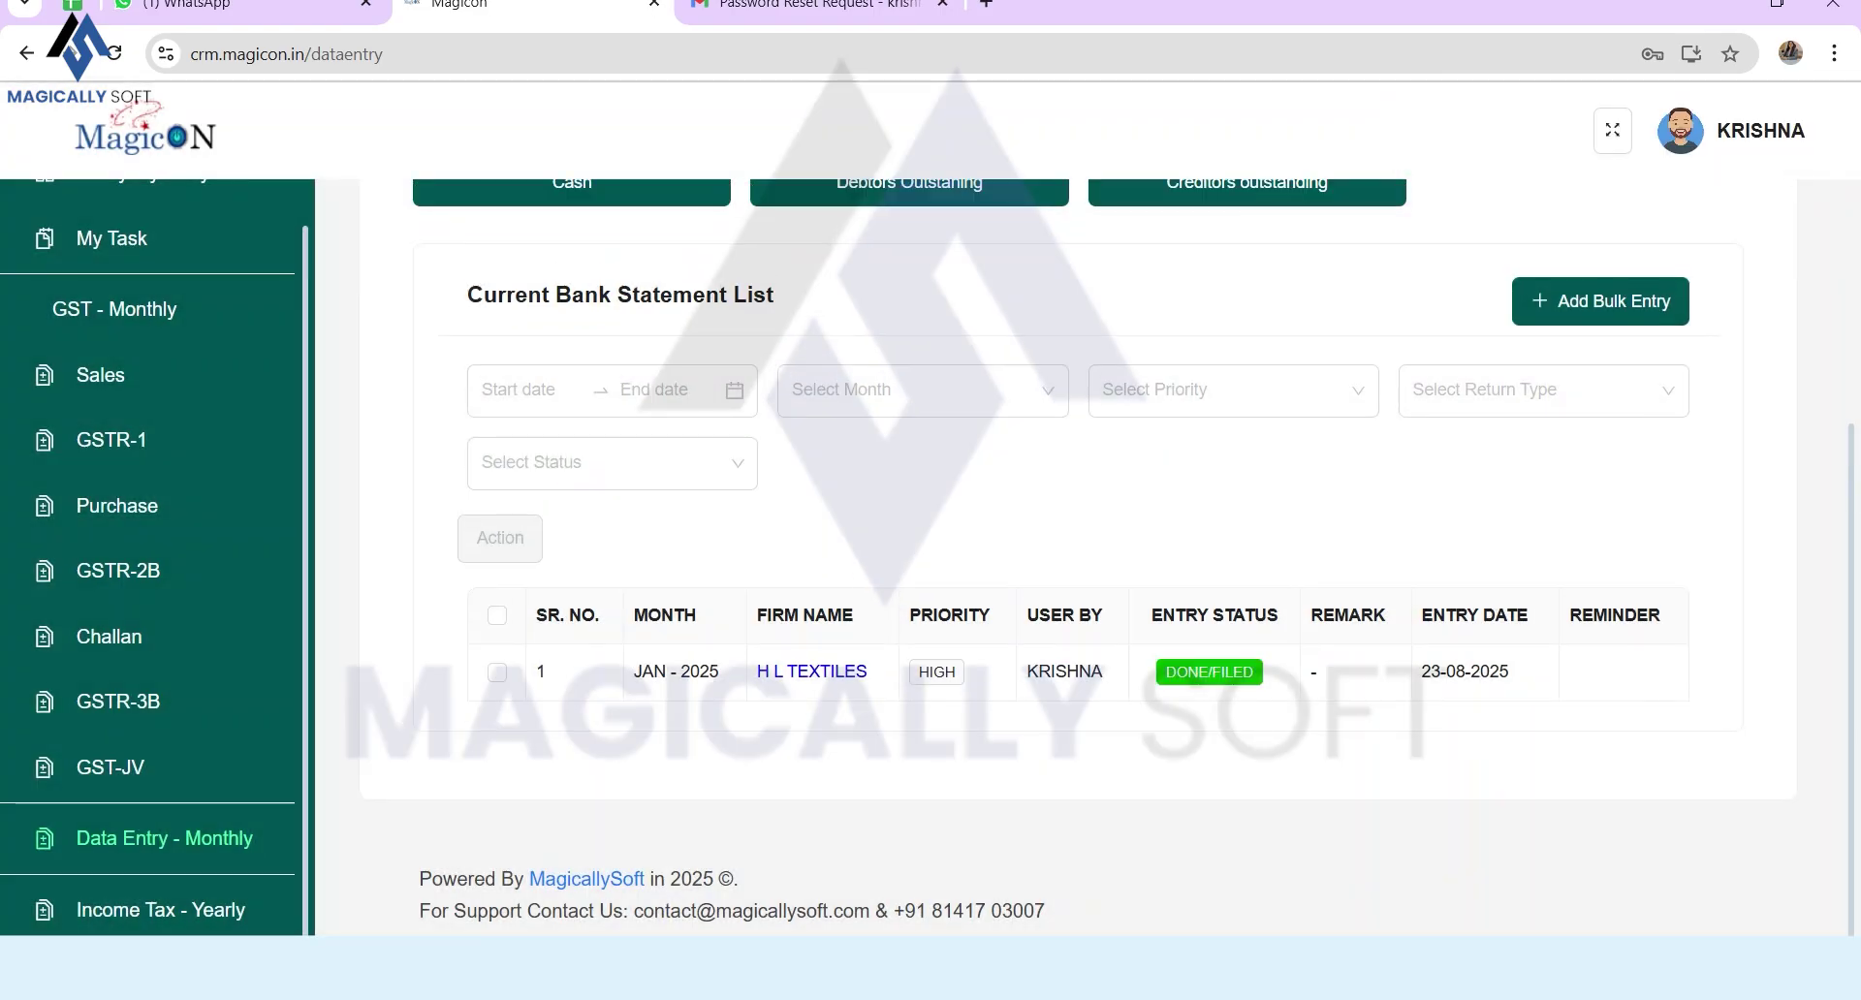
pyautogui.moveTo(1166, 673); pyautogui.dragTo(1234, 673)
pyautogui.click(160, 910)
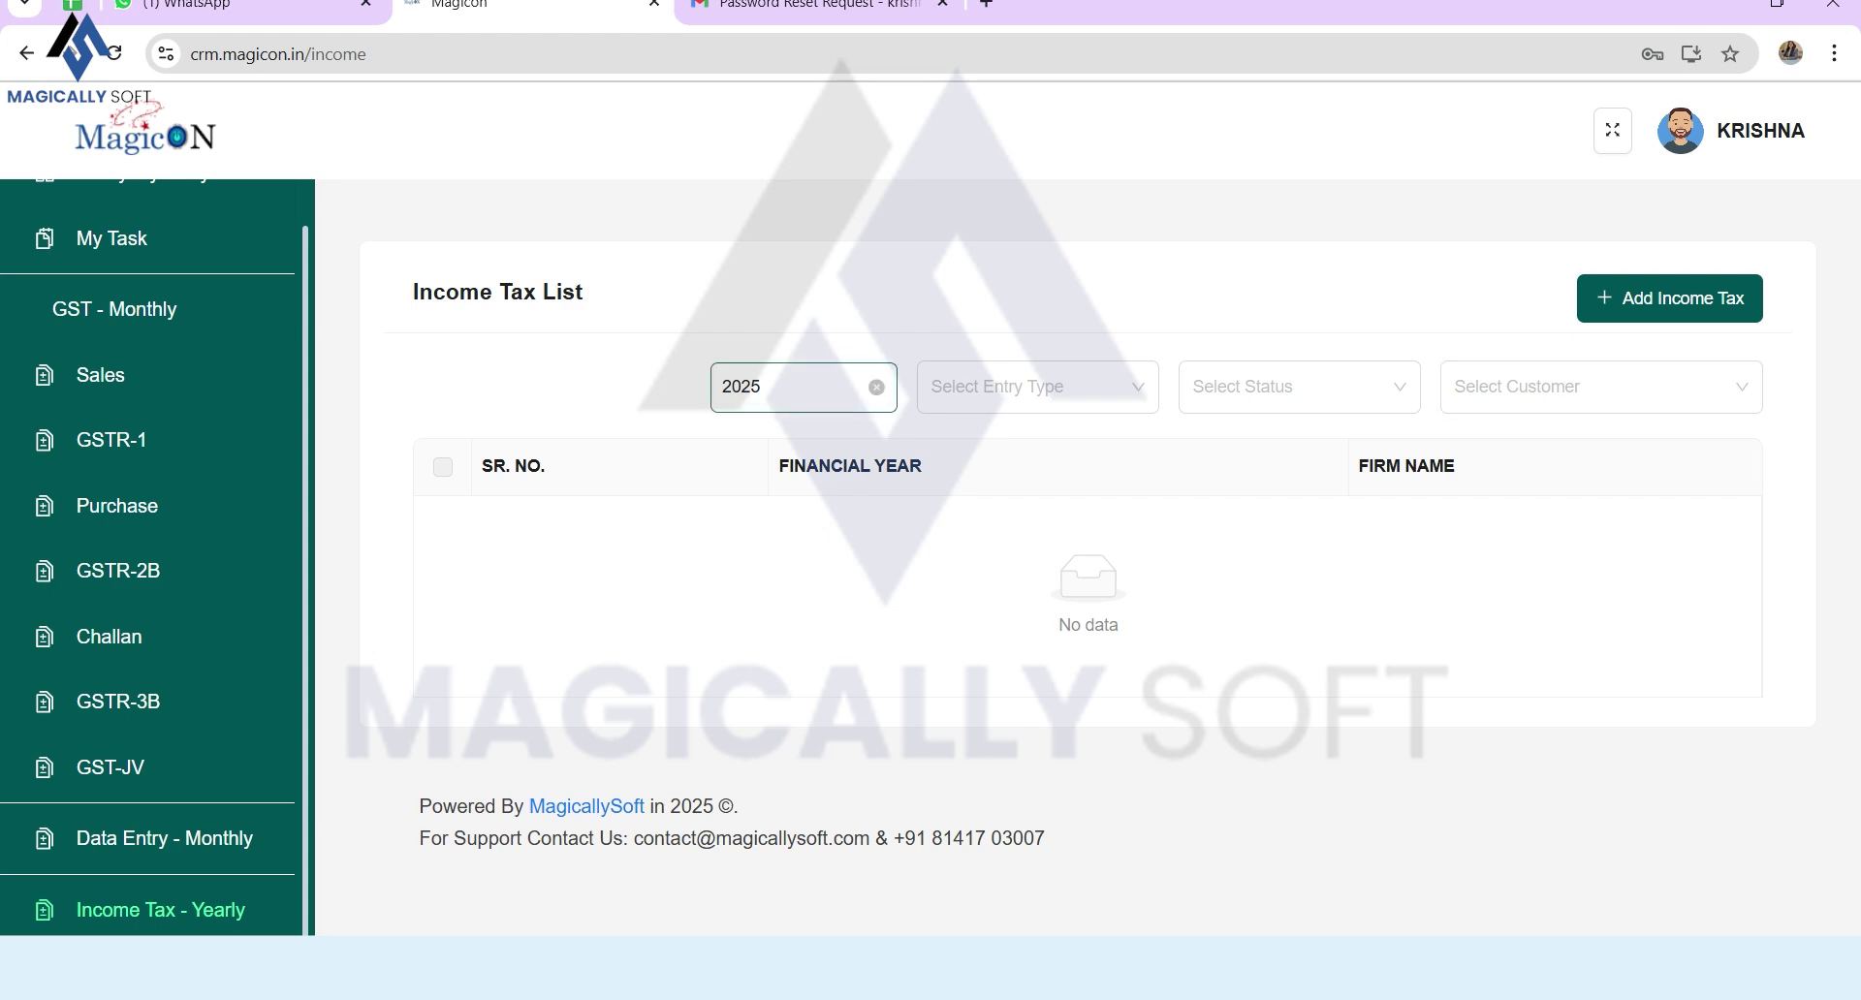
# Step: Clear the 2025 year filter and save a 2025 bulk Income Tax entry
pyautogui.click(876, 387)
pyautogui.click(115, 53)
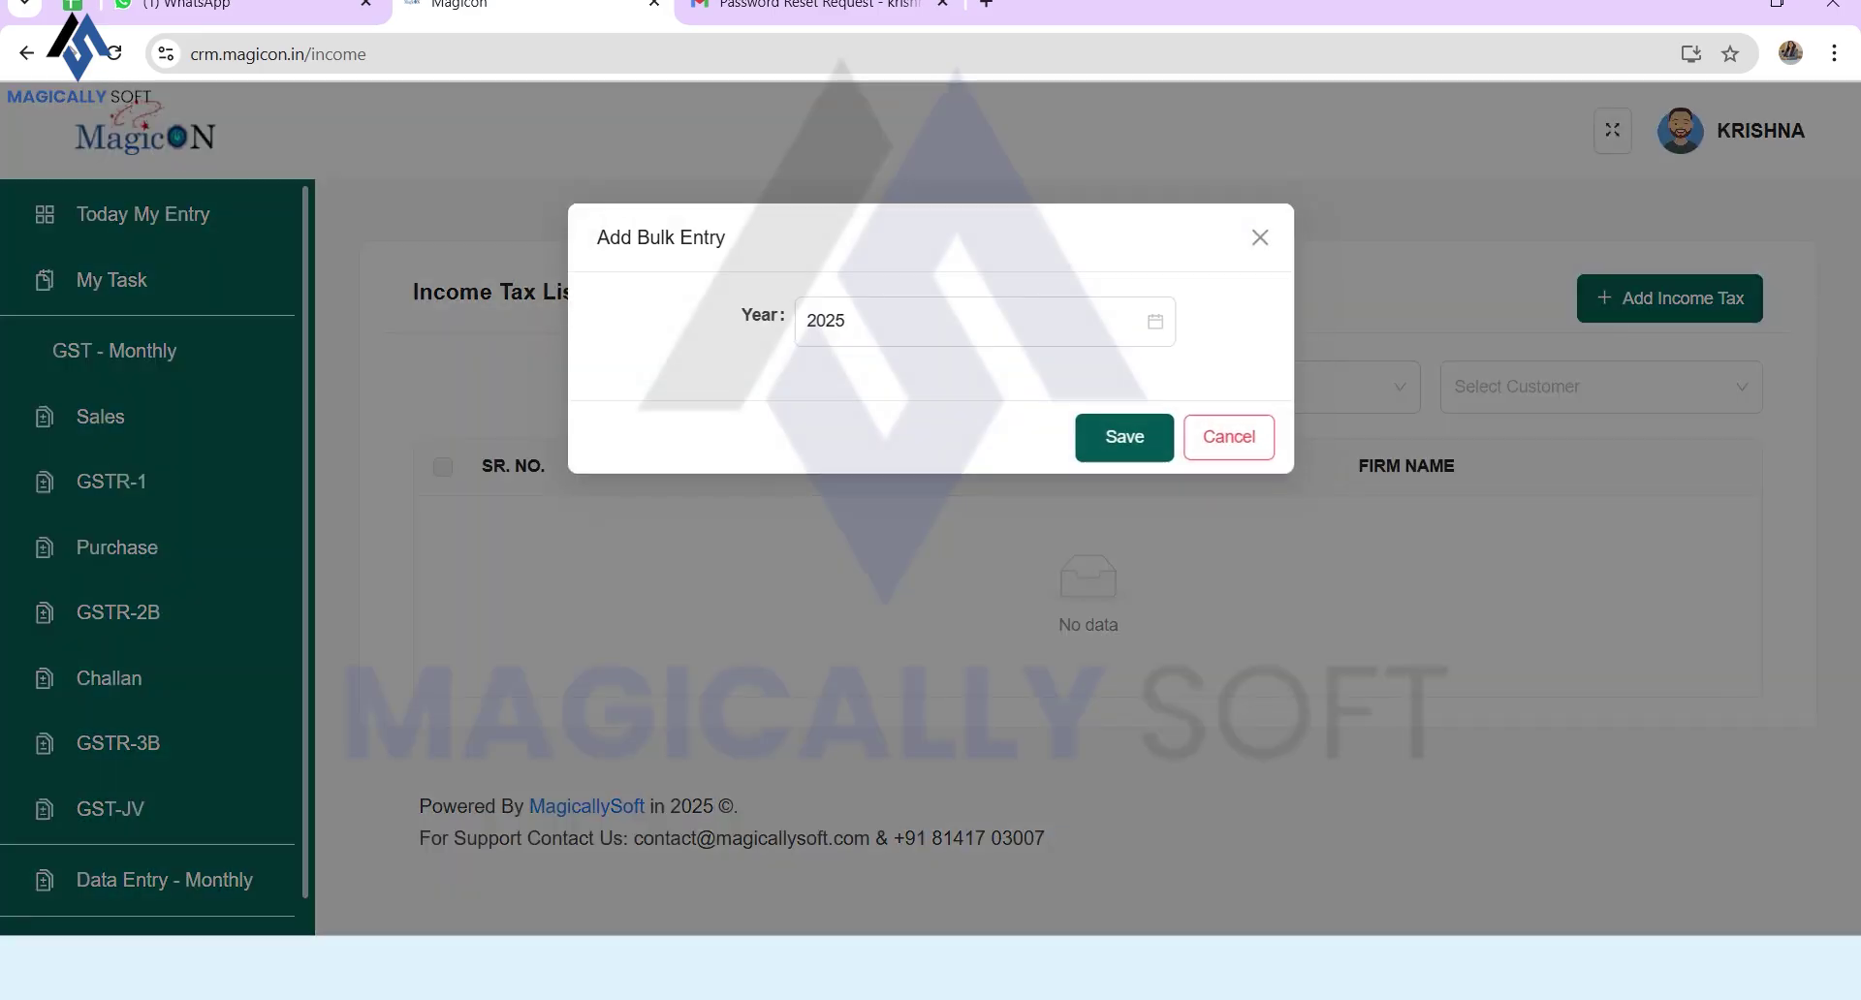
pyautogui.click(975, 321)
pyautogui.click(860, 601)
pyautogui.click(1123, 437)
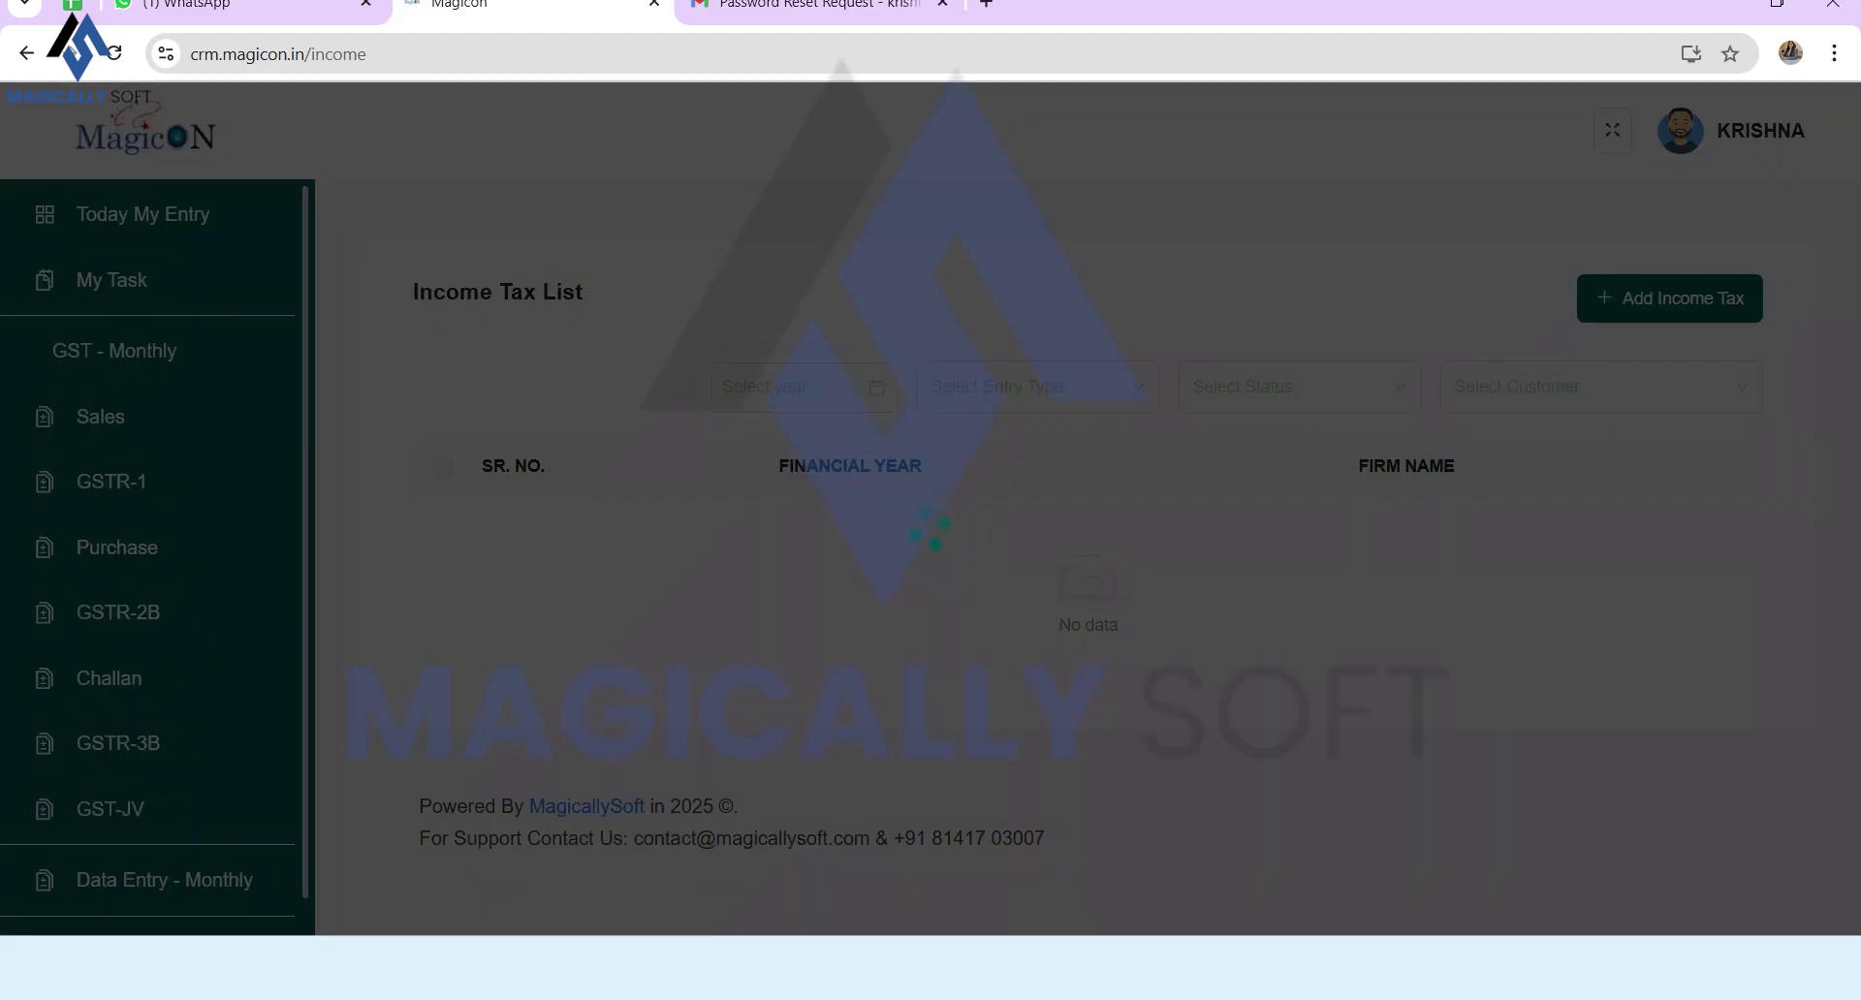
# Step: Review the new row, then start another bulk Income Tax entry with year 2024
pyautogui.hscroll(2, 1086, 553)
pyautogui.hscroll(5, 1086, 553)
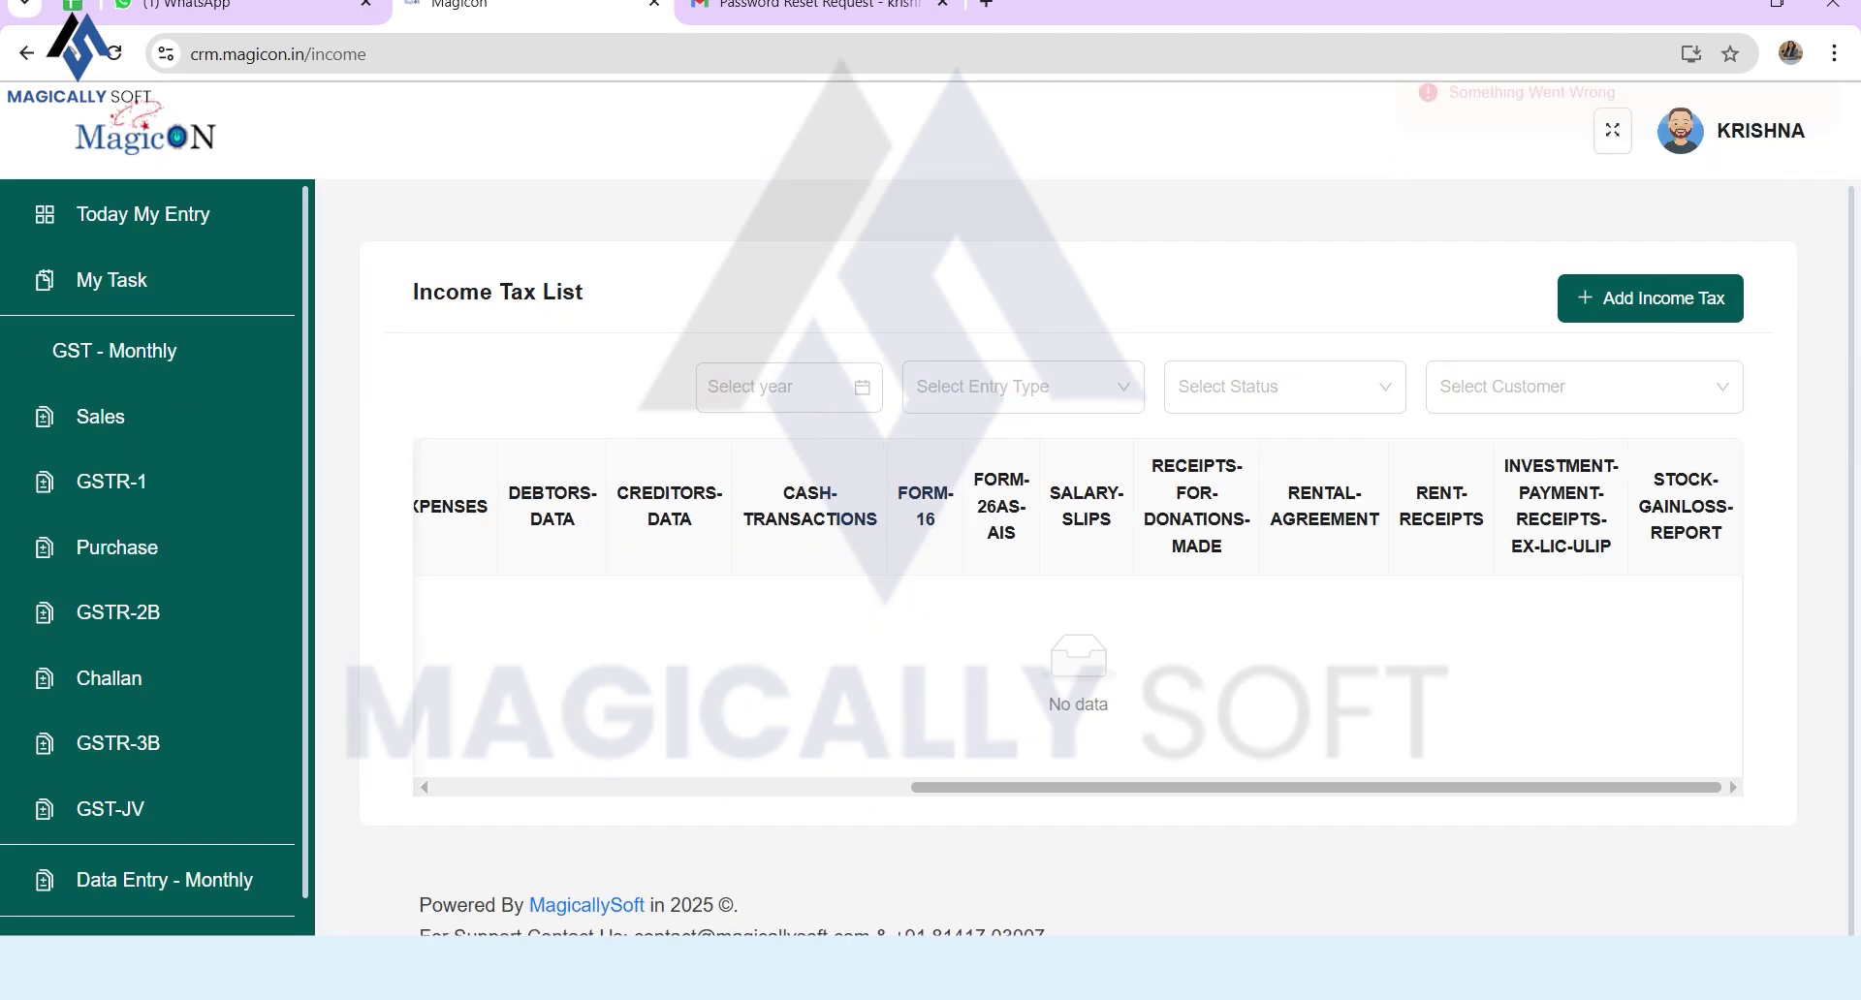
pyautogui.tripleClick(1078, 704)
pyautogui.hscroll(-6, 1078, 611)
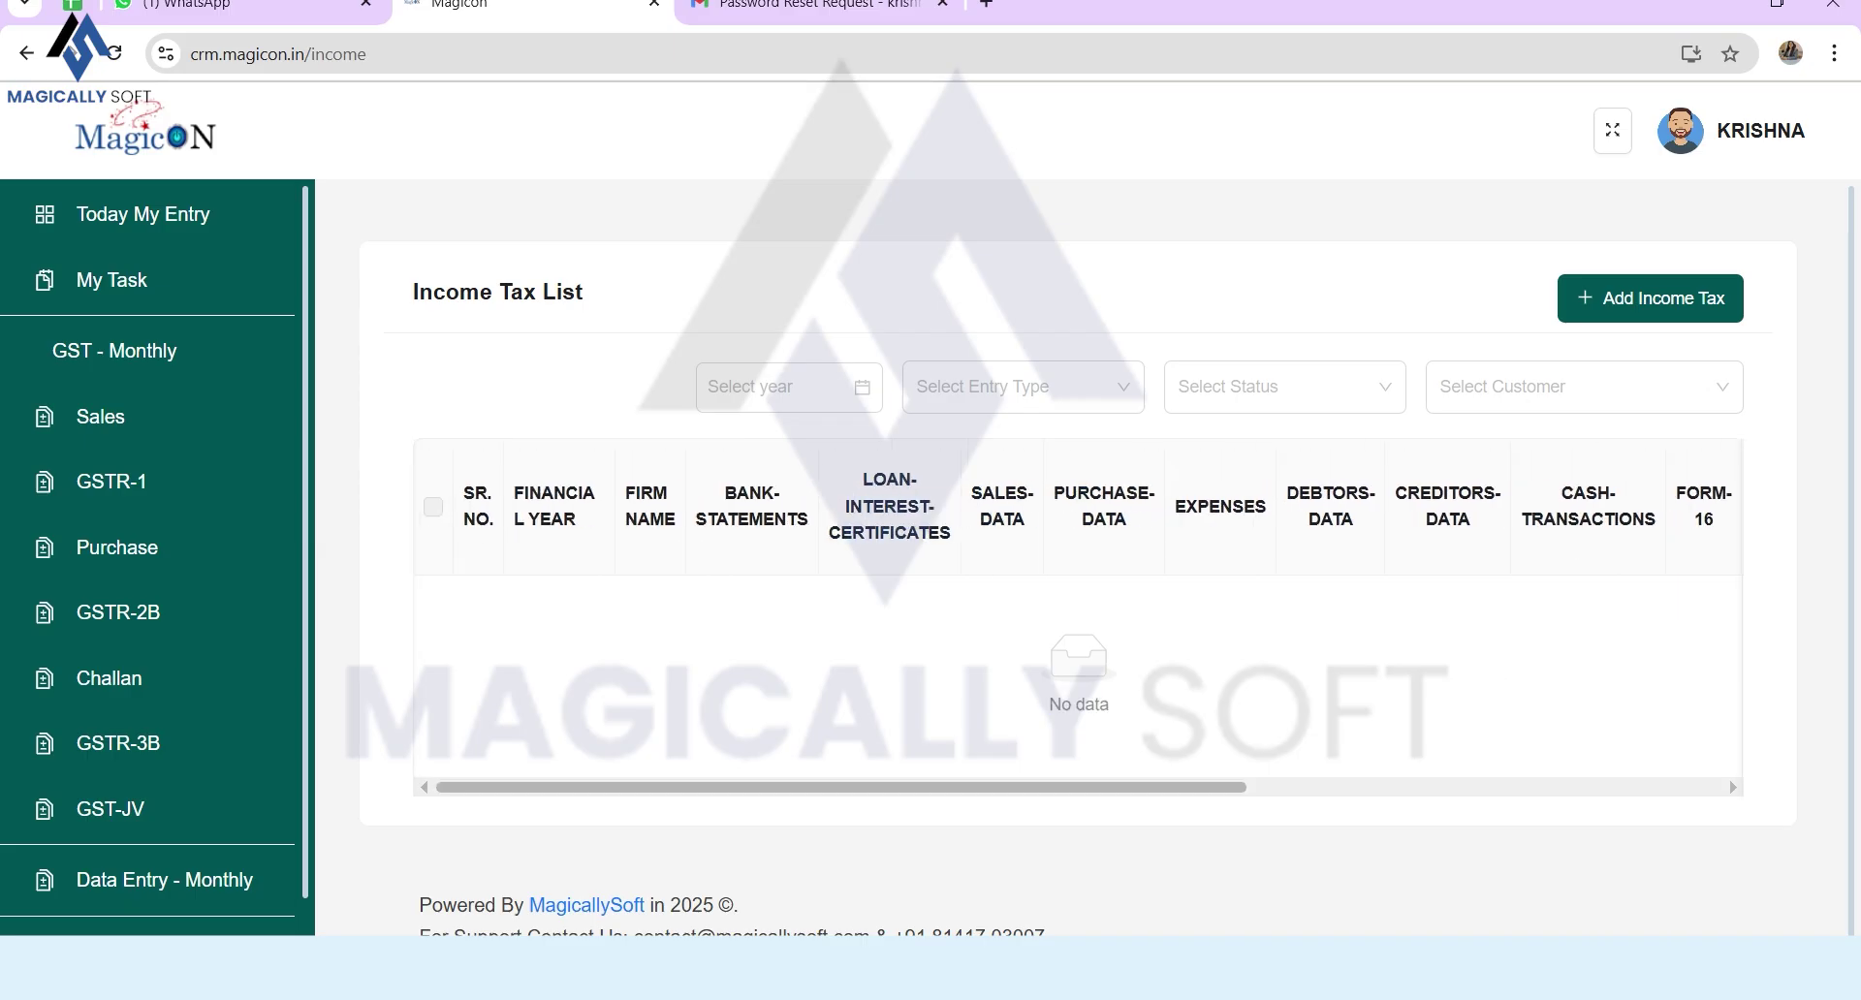
pyautogui.scroll(-1, 1079, 582)
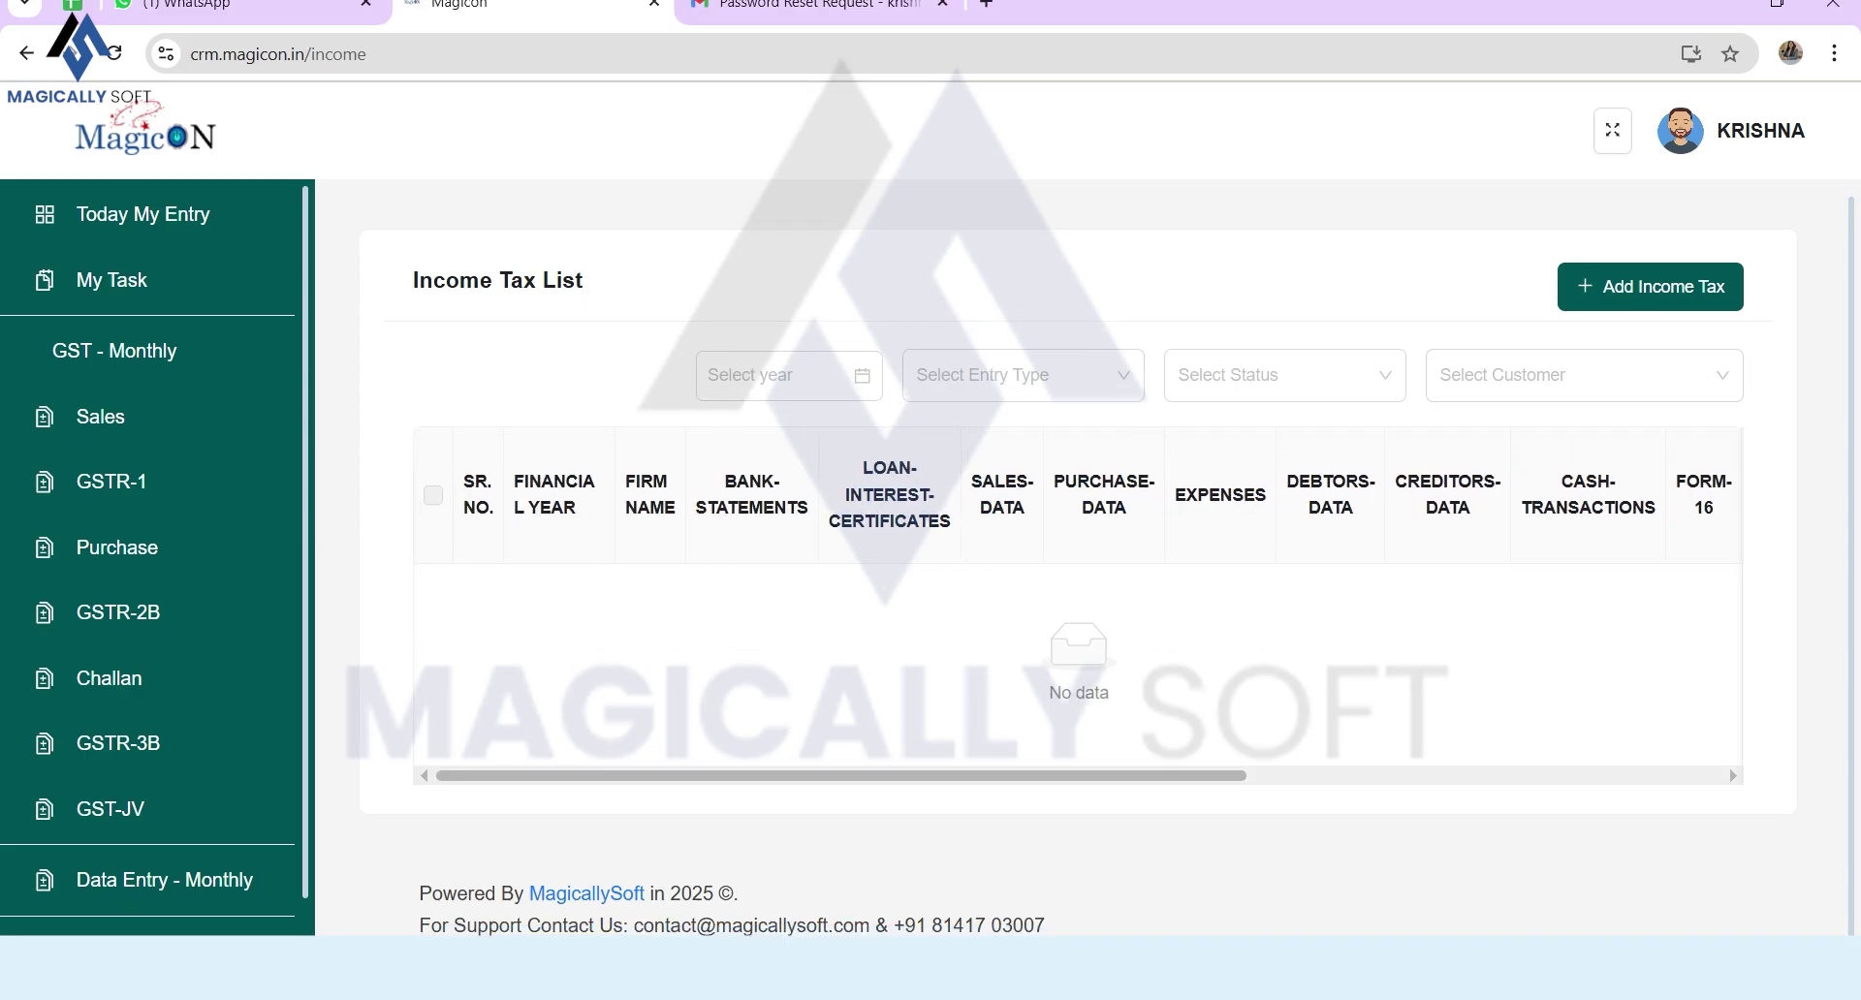
pyautogui.scroll(-1, 155, 558)
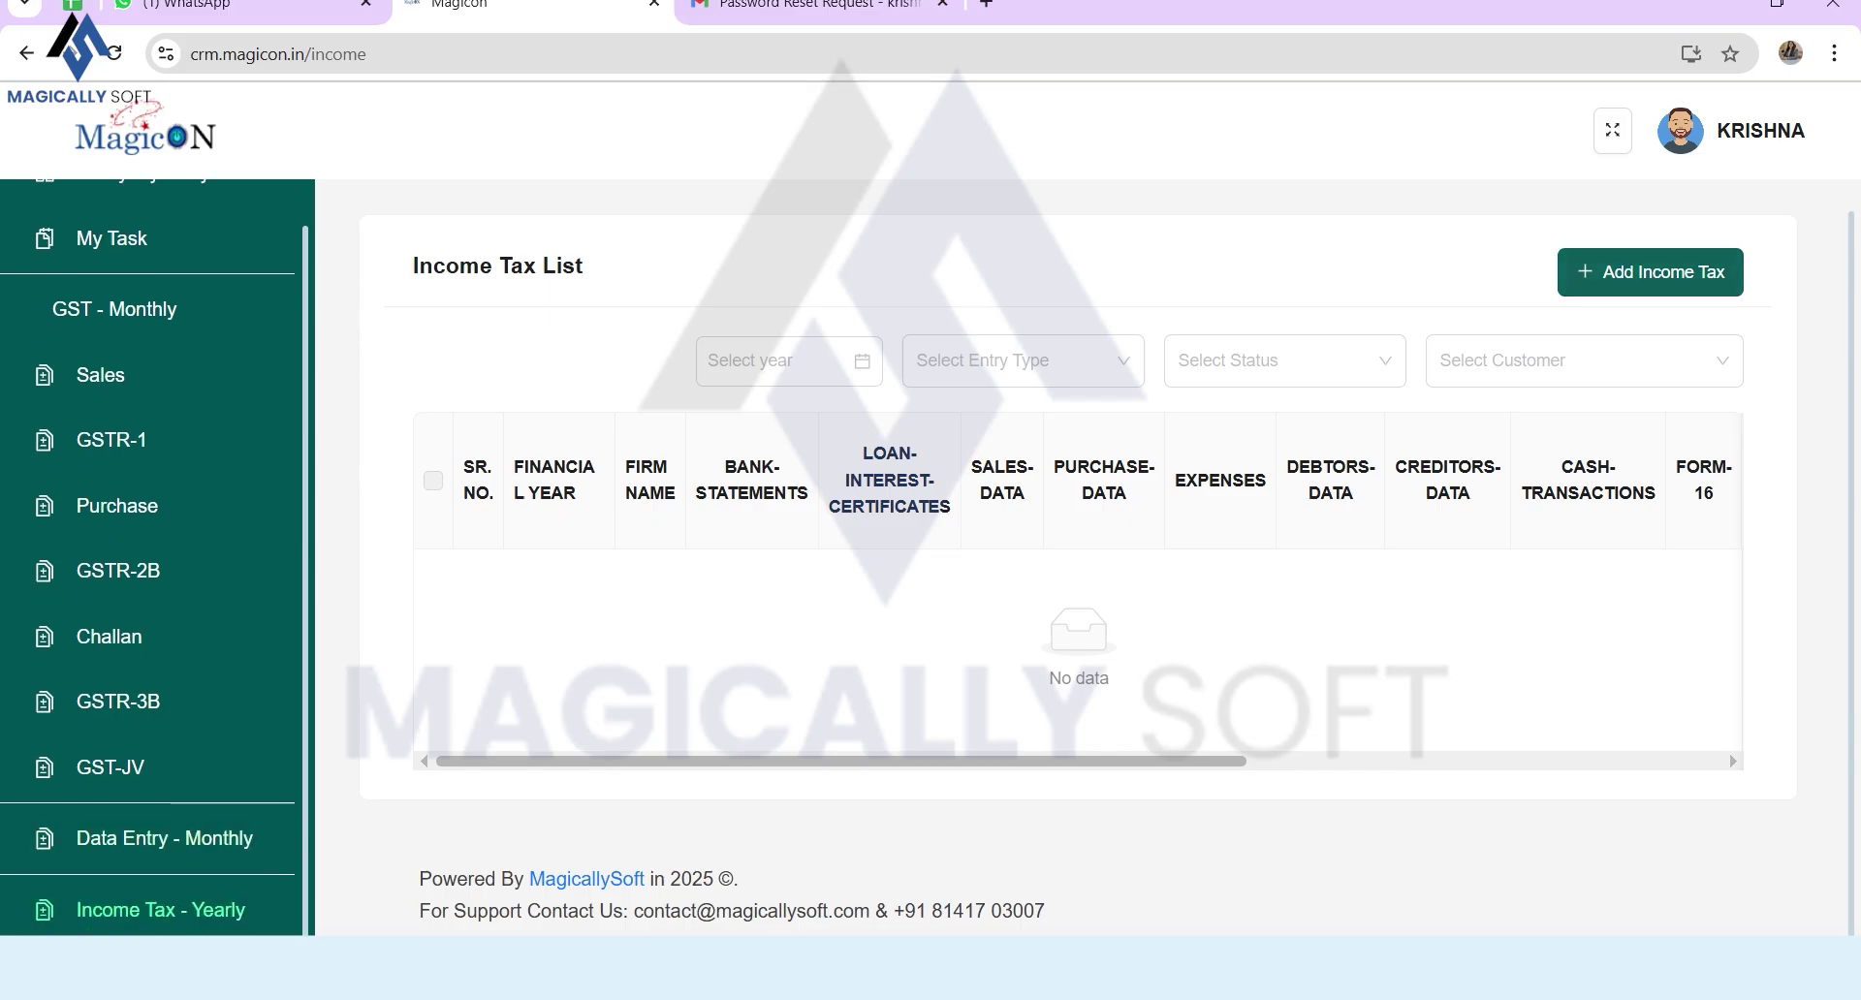
pyautogui.click(1650, 271)
pyautogui.click(843, 320)
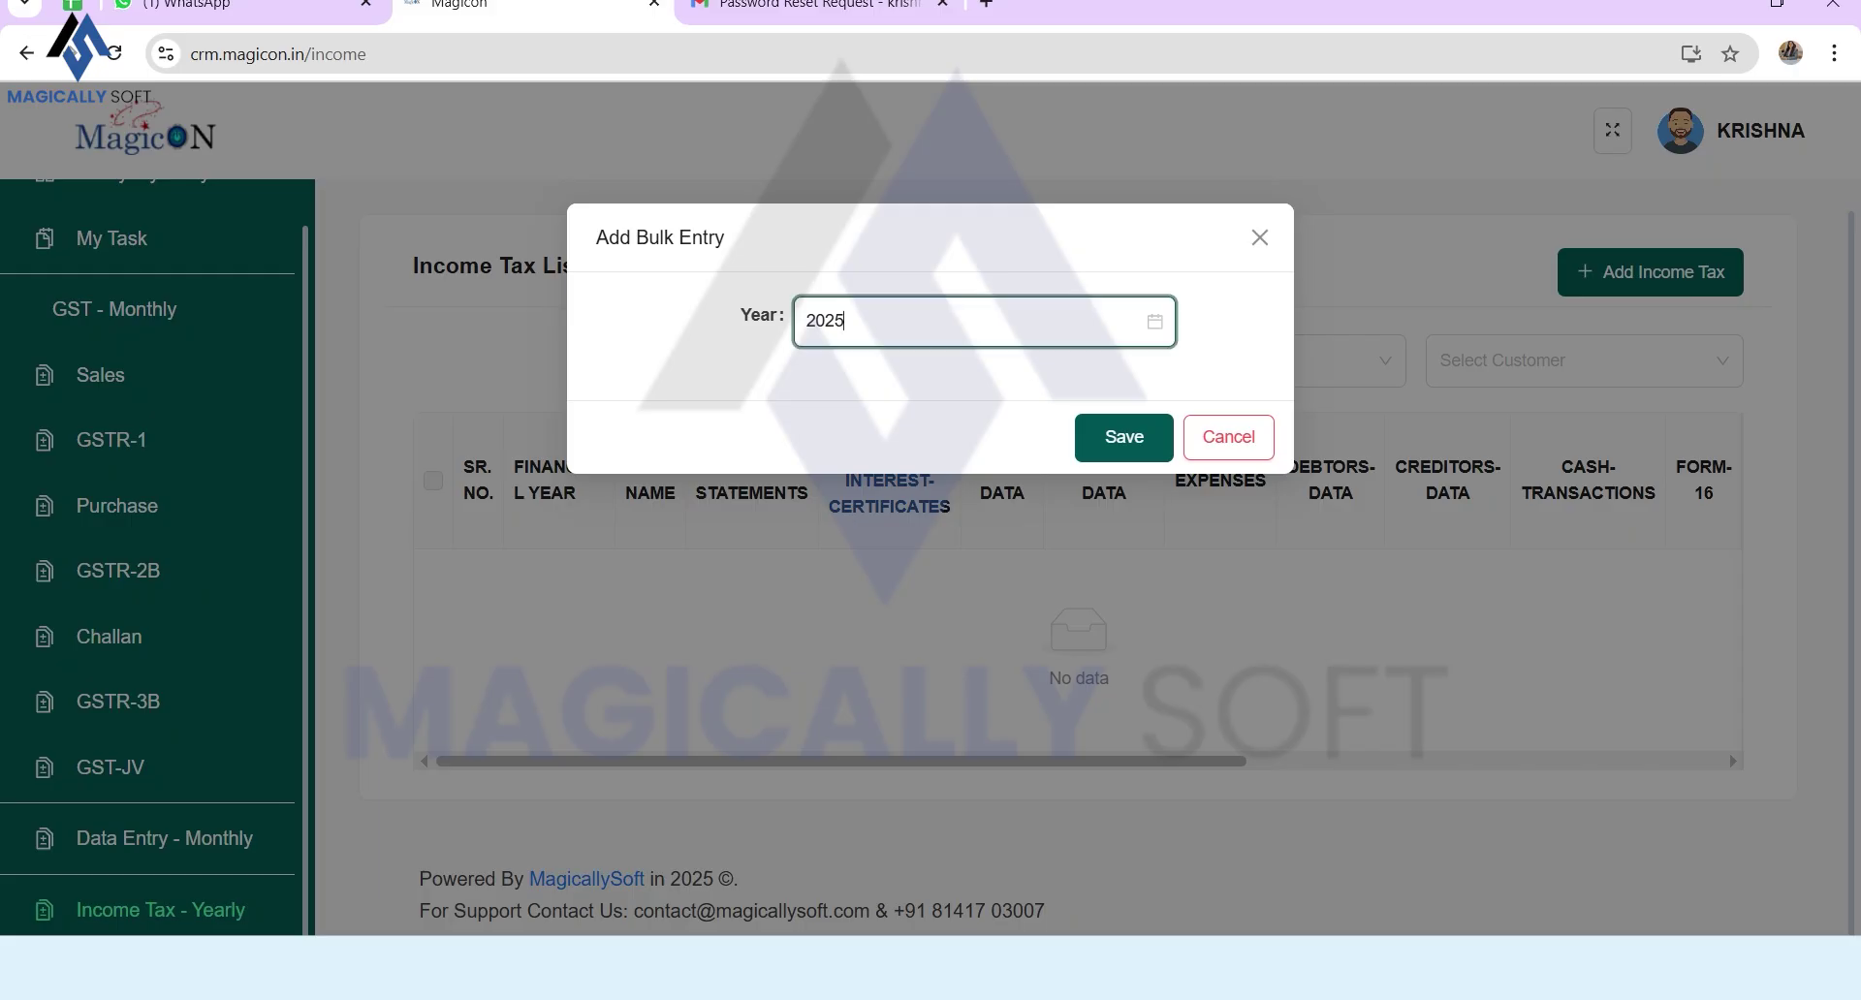
pyautogui.click(1078, 520)
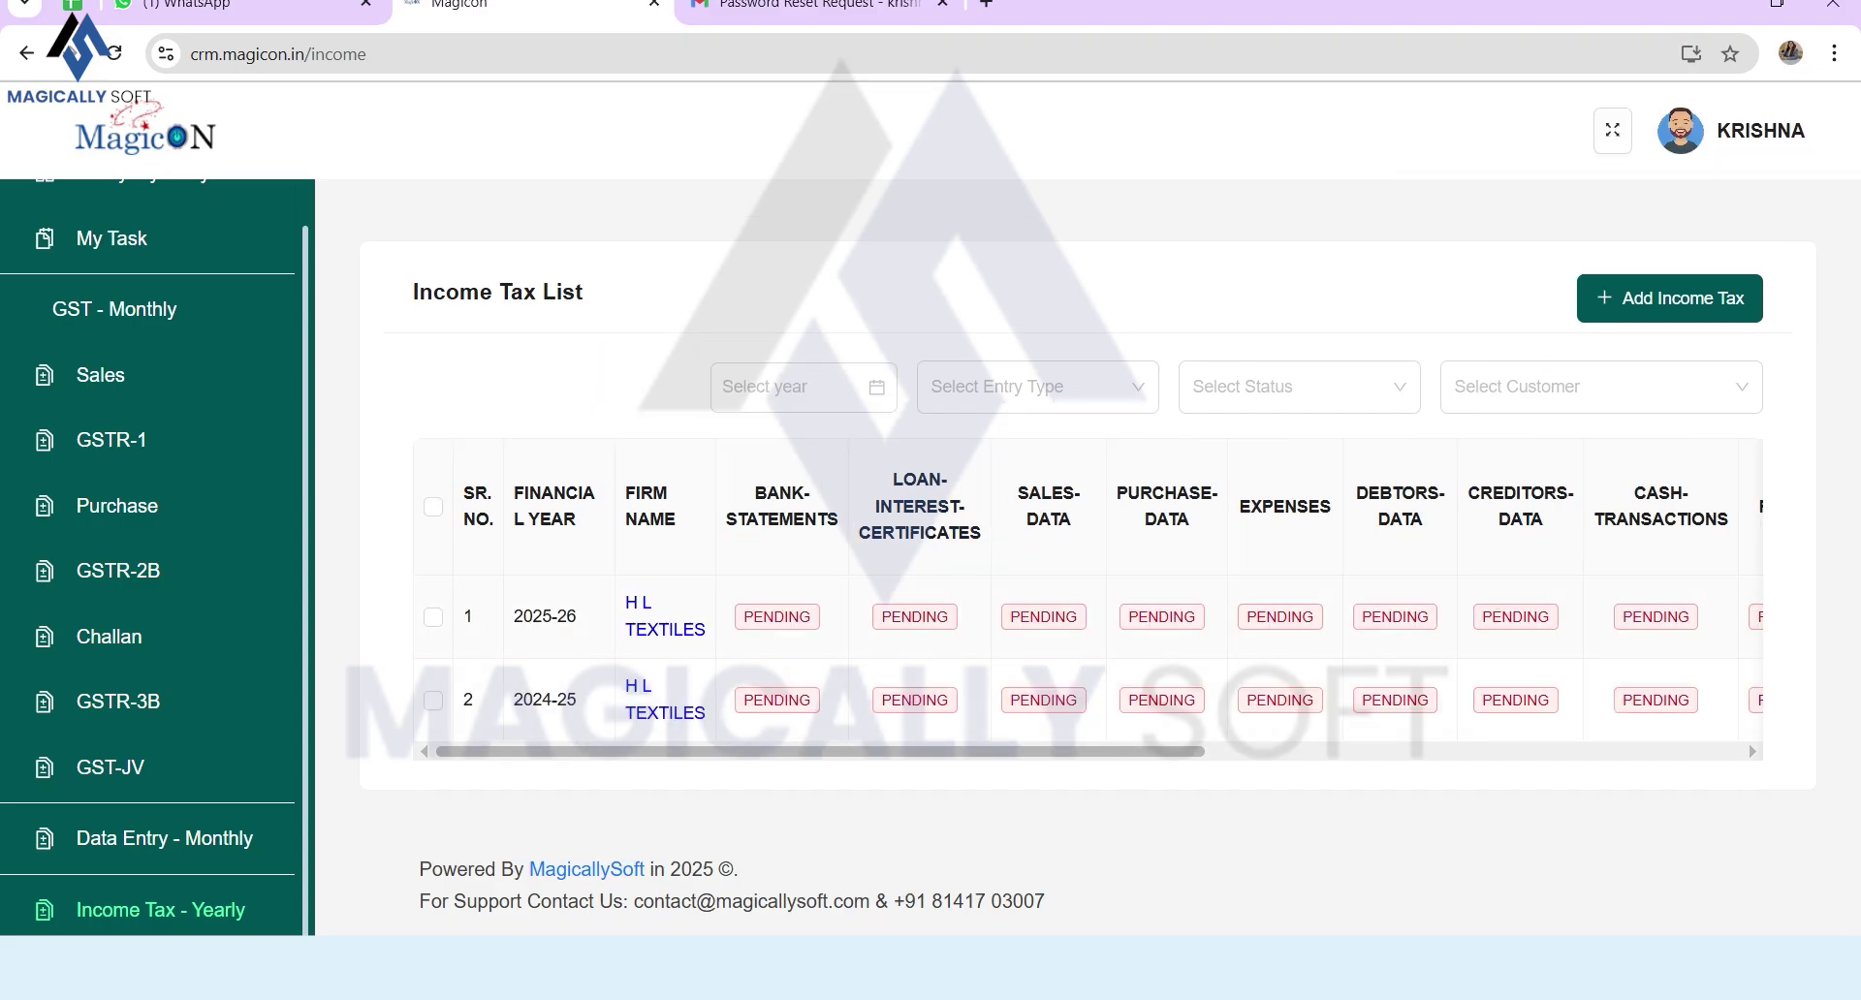
# Step: Select the 2025-26 H L Textiles income tax row and scroll across to RENT-RECEIPTS
pyautogui.click(433, 618)
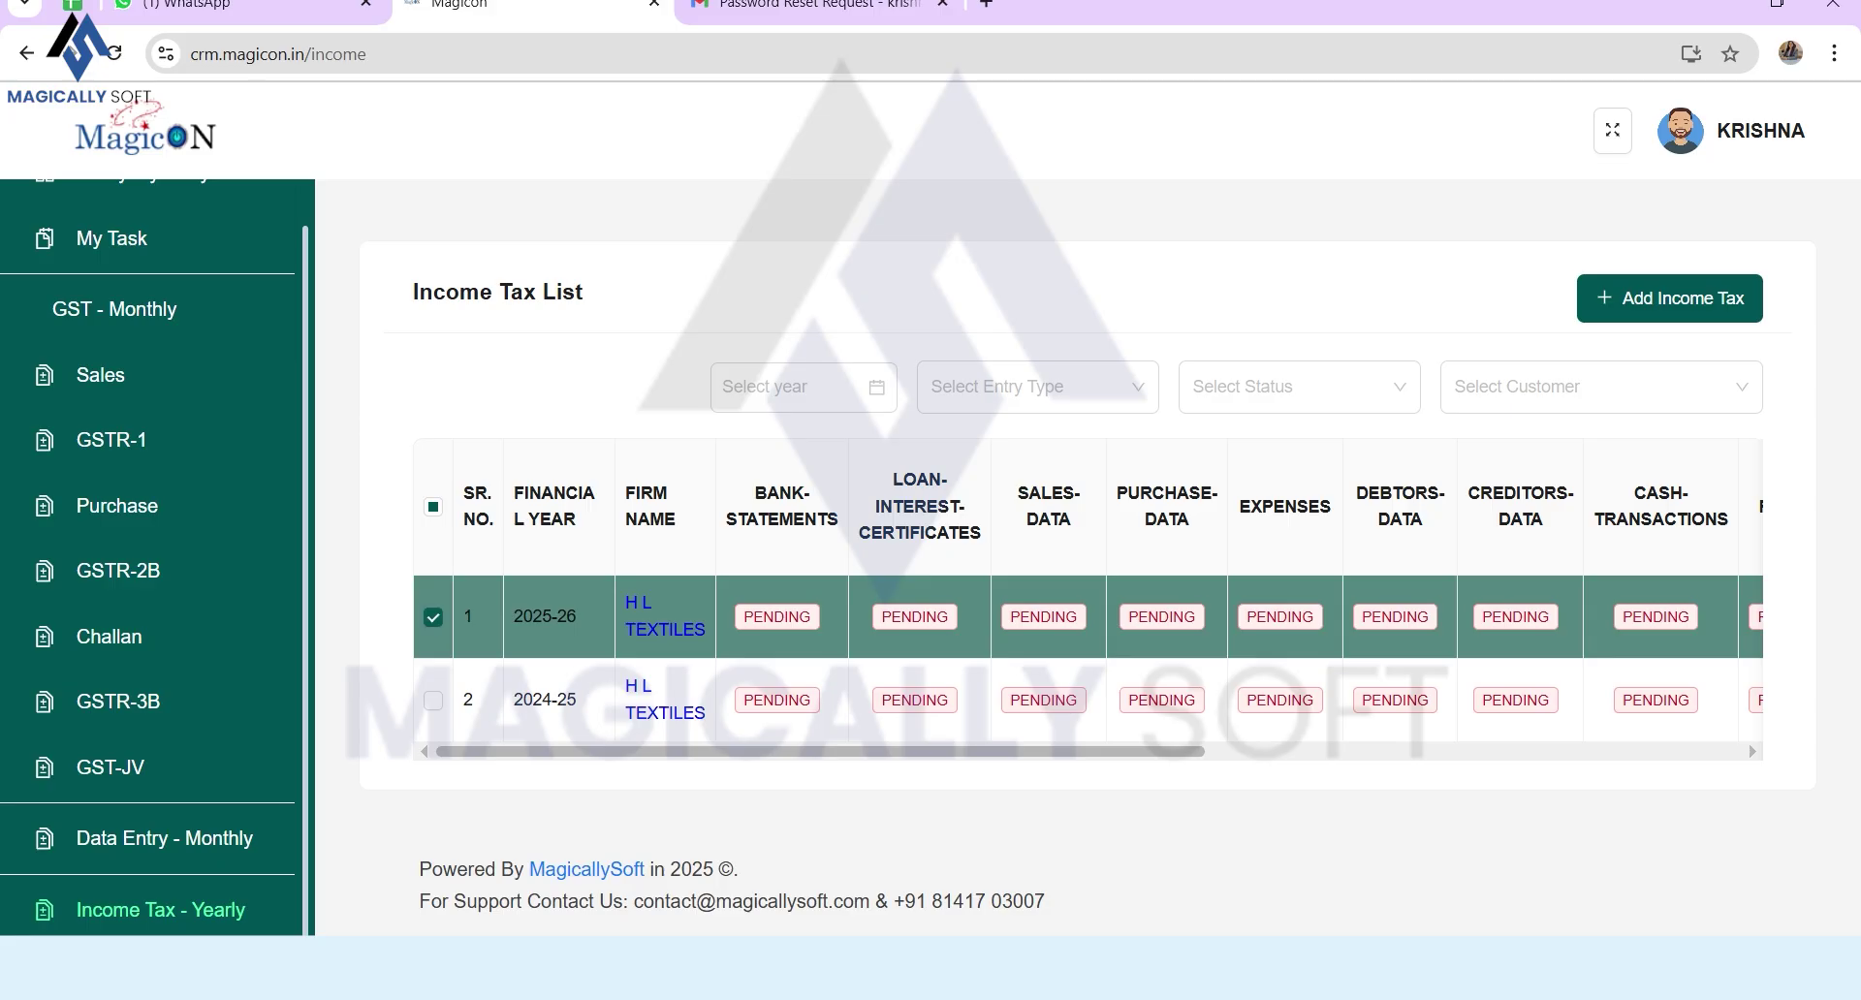
pyautogui.moveTo(820, 751); pyautogui.dragTo(1357, 751)
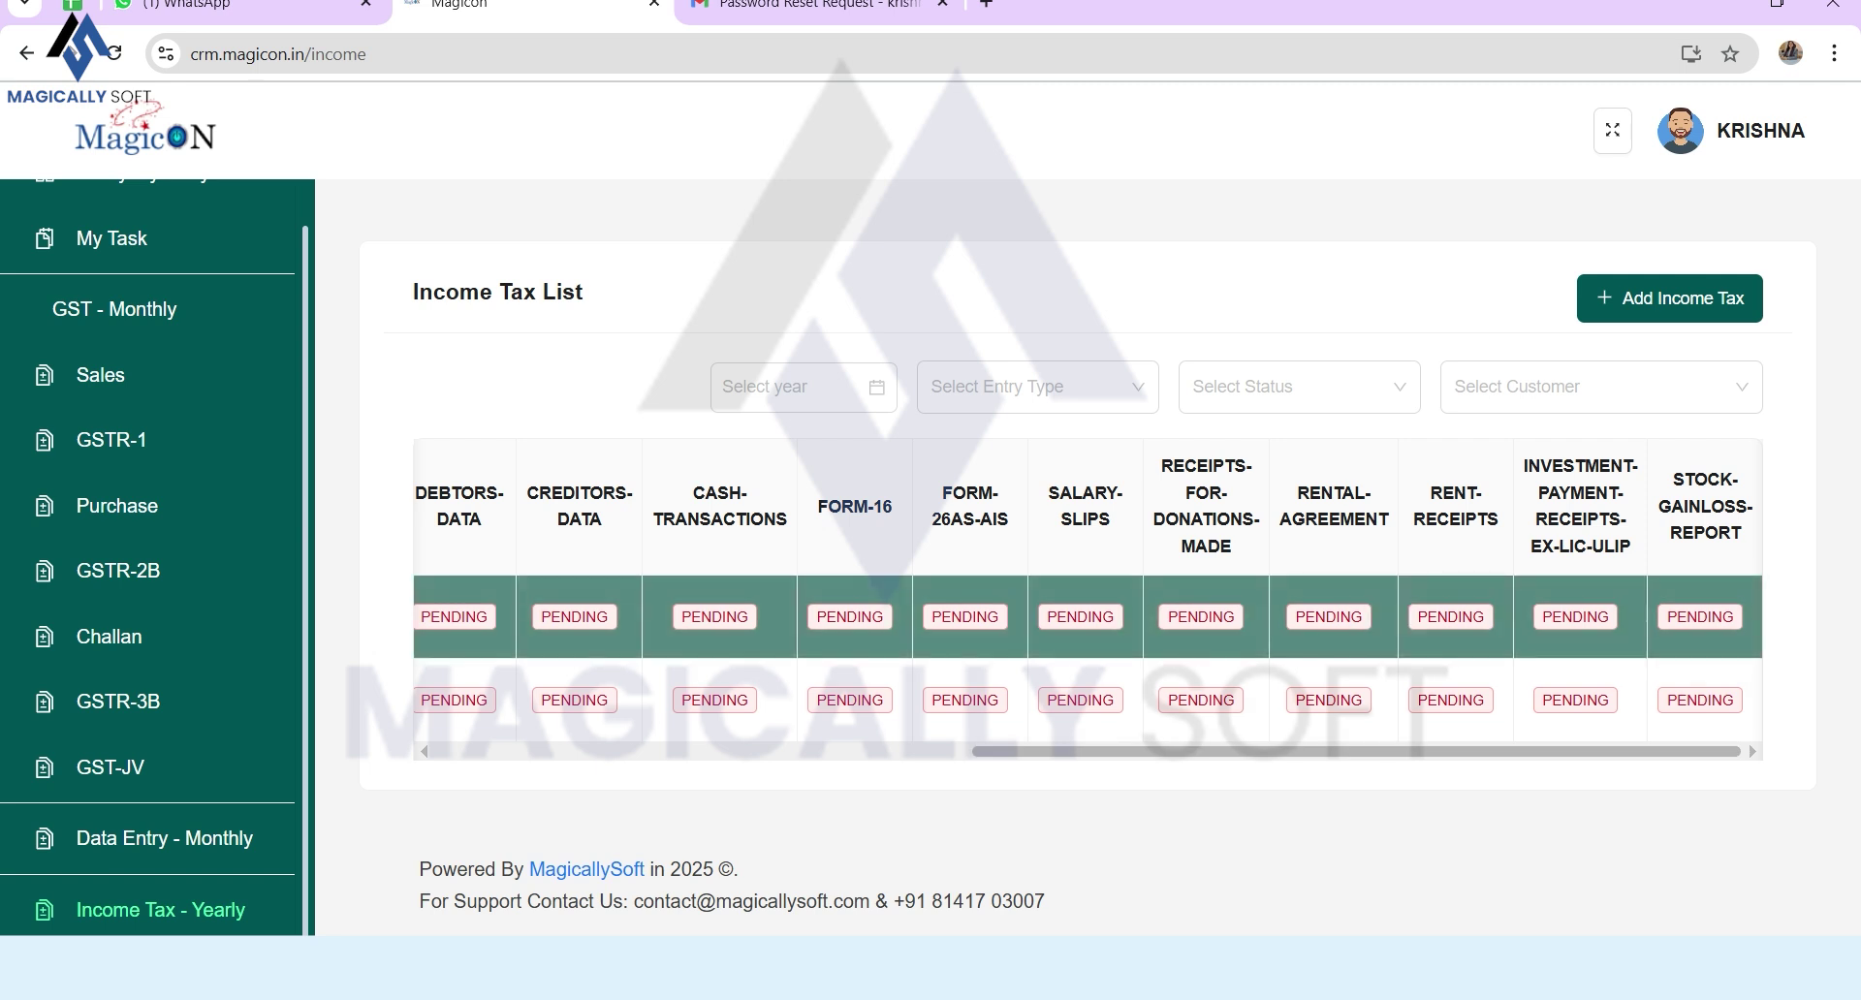
pyautogui.moveTo(1673, 477); pyautogui.dragTo(1739, 538)
pyautogui.moveTo(1612, 546); pyautogui.dragTo(1413, 520)
pyautogui.click(1415, 523)
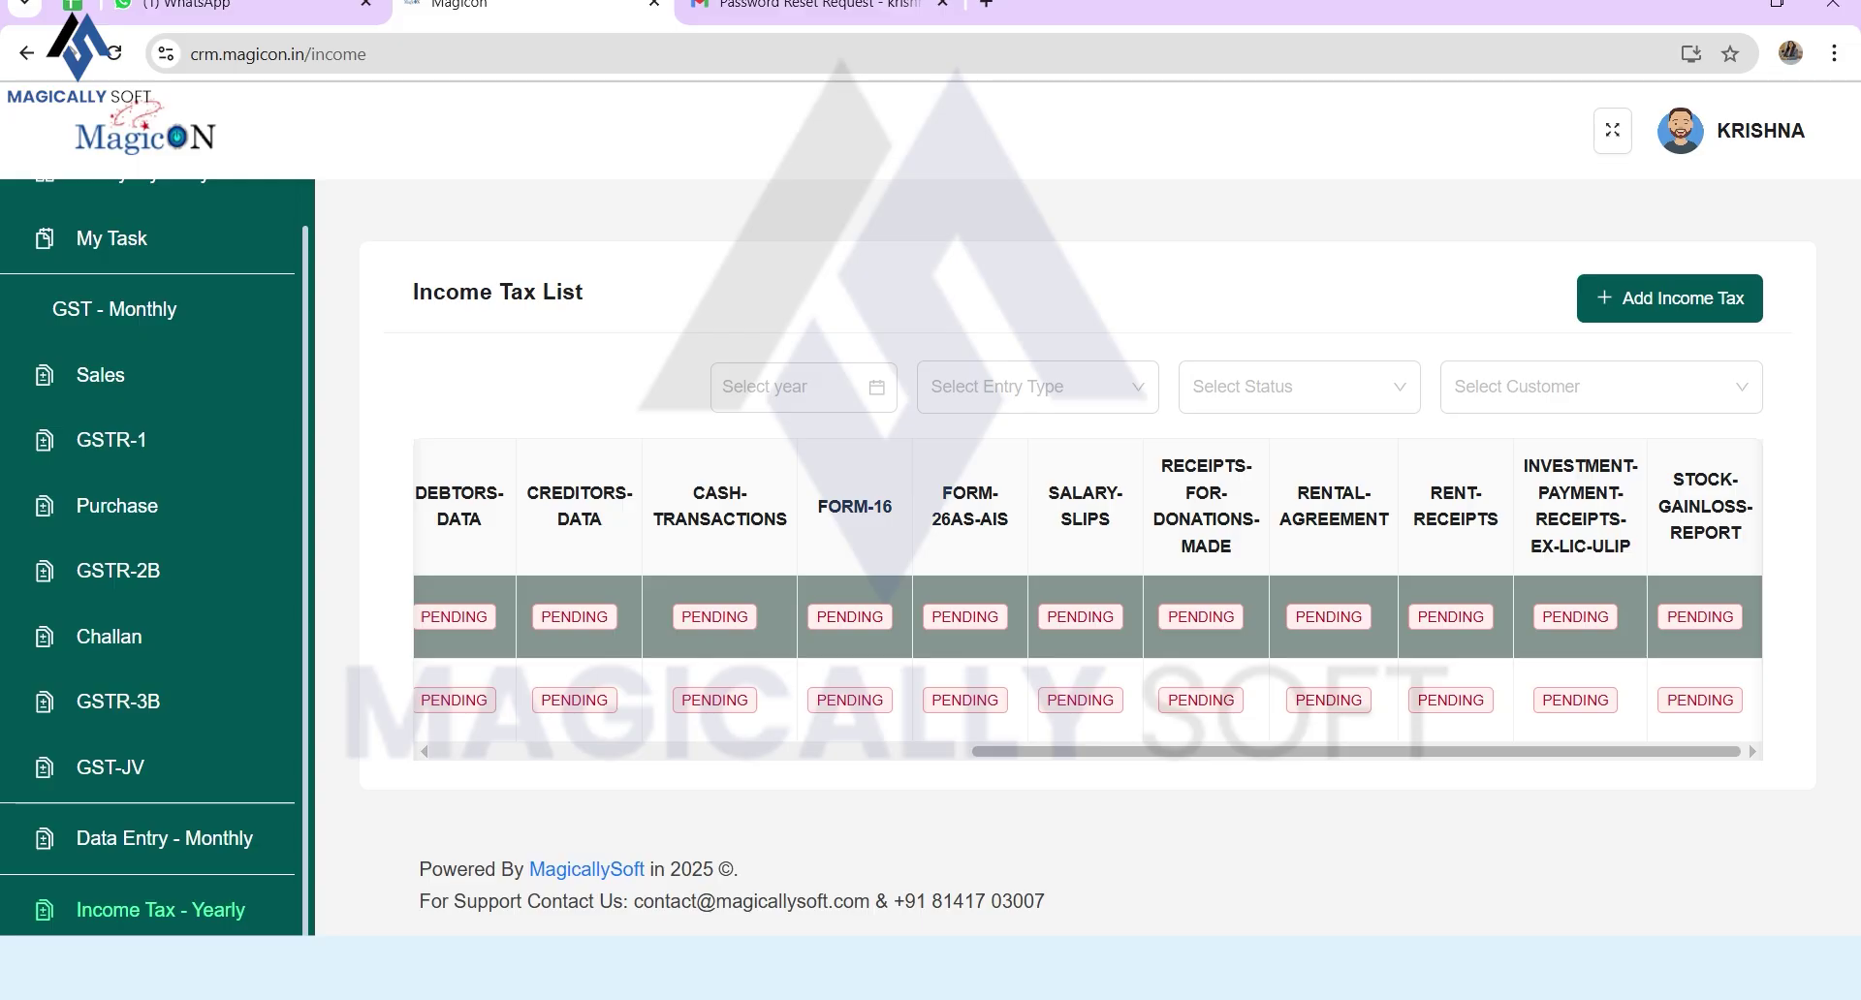
pyautogui.moveTo(1567, 547); pyautogui.dragTo(1631, 548)
pyautogui.moveTo(1431, 490); pyautogui.dragTo(1499, 524)
# Step: Change the row's RENT-RECEIPTS status to In Progress and check the updated columns
pyautogui.click(1451, 618)
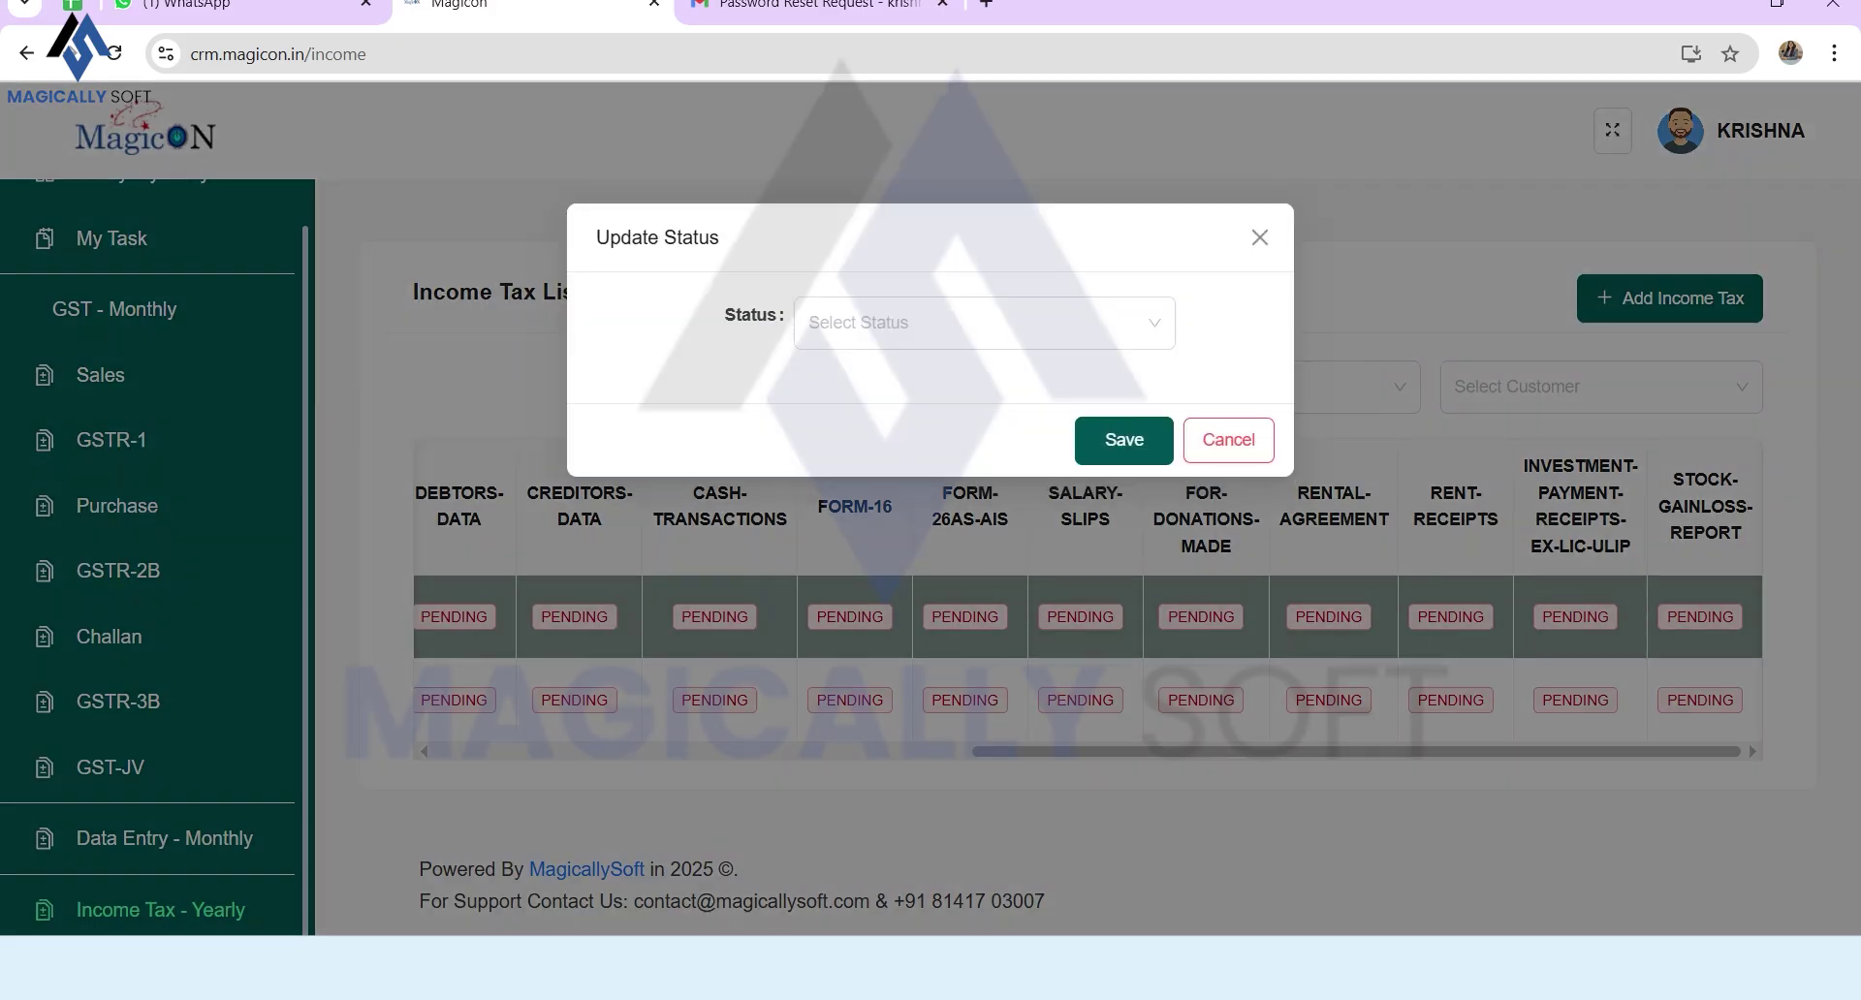
pyautogui.click(872, 322)
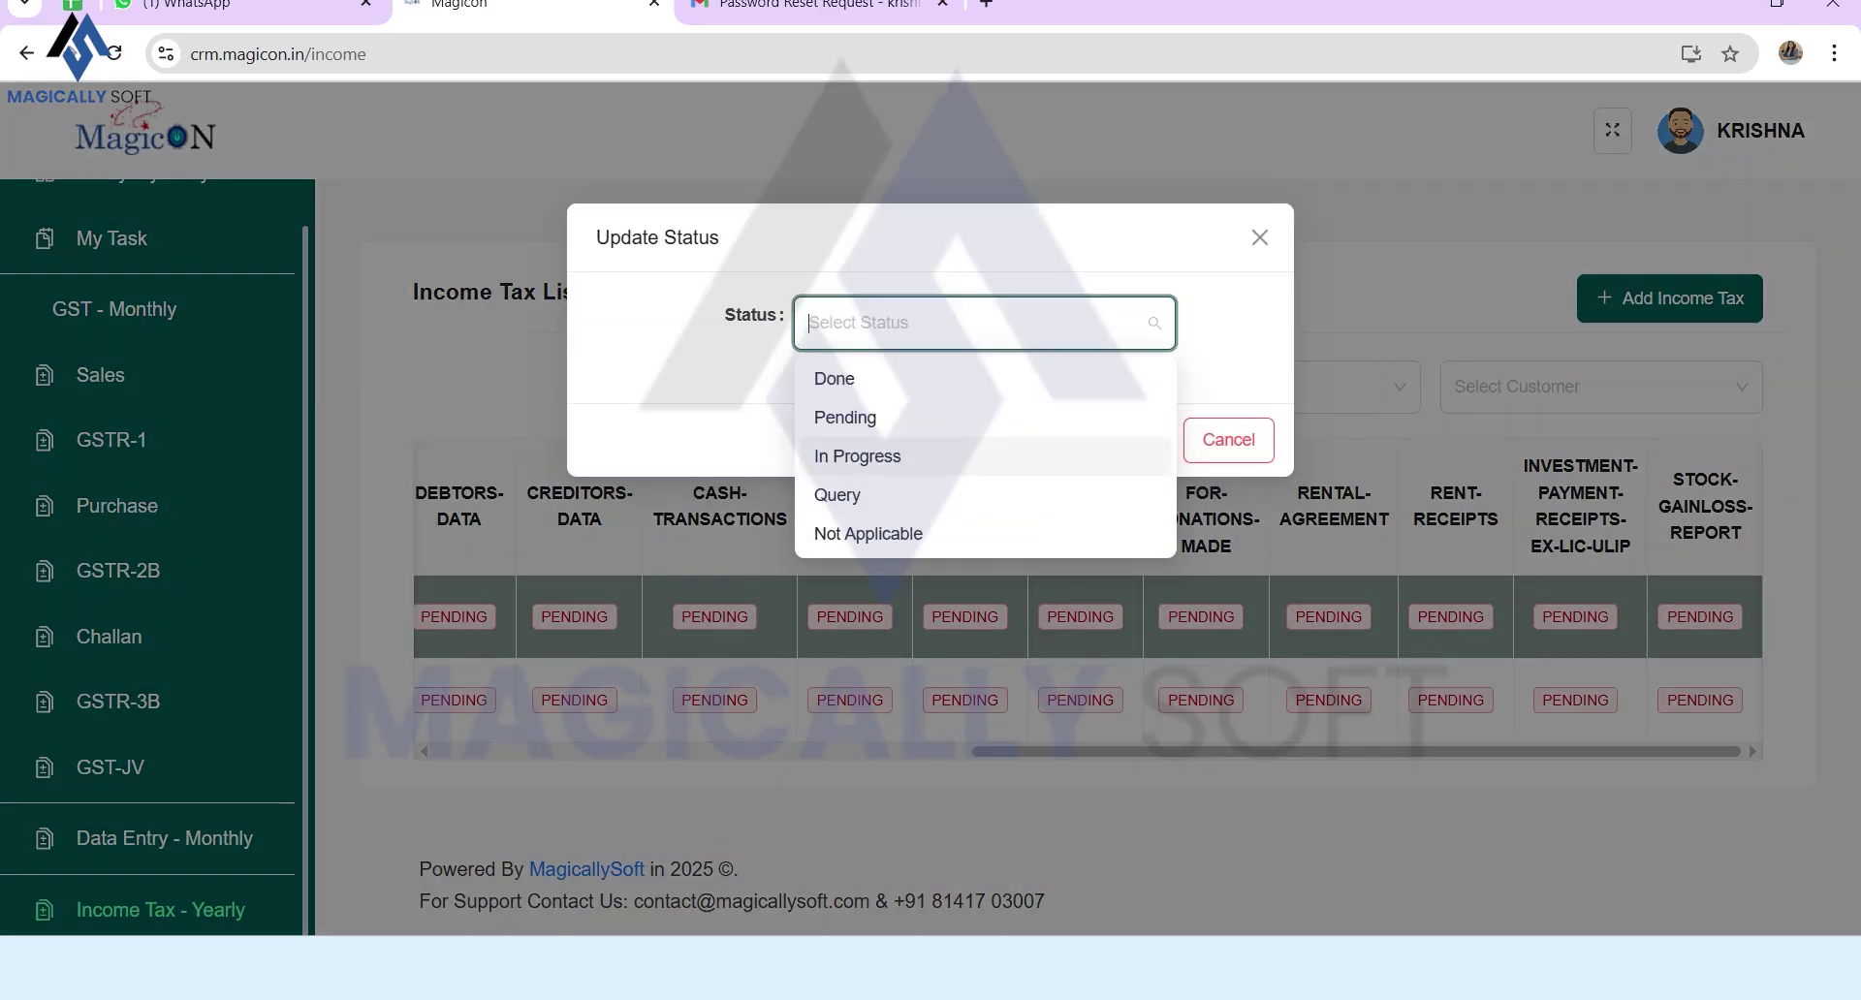
pyautogui.click(857, 456)
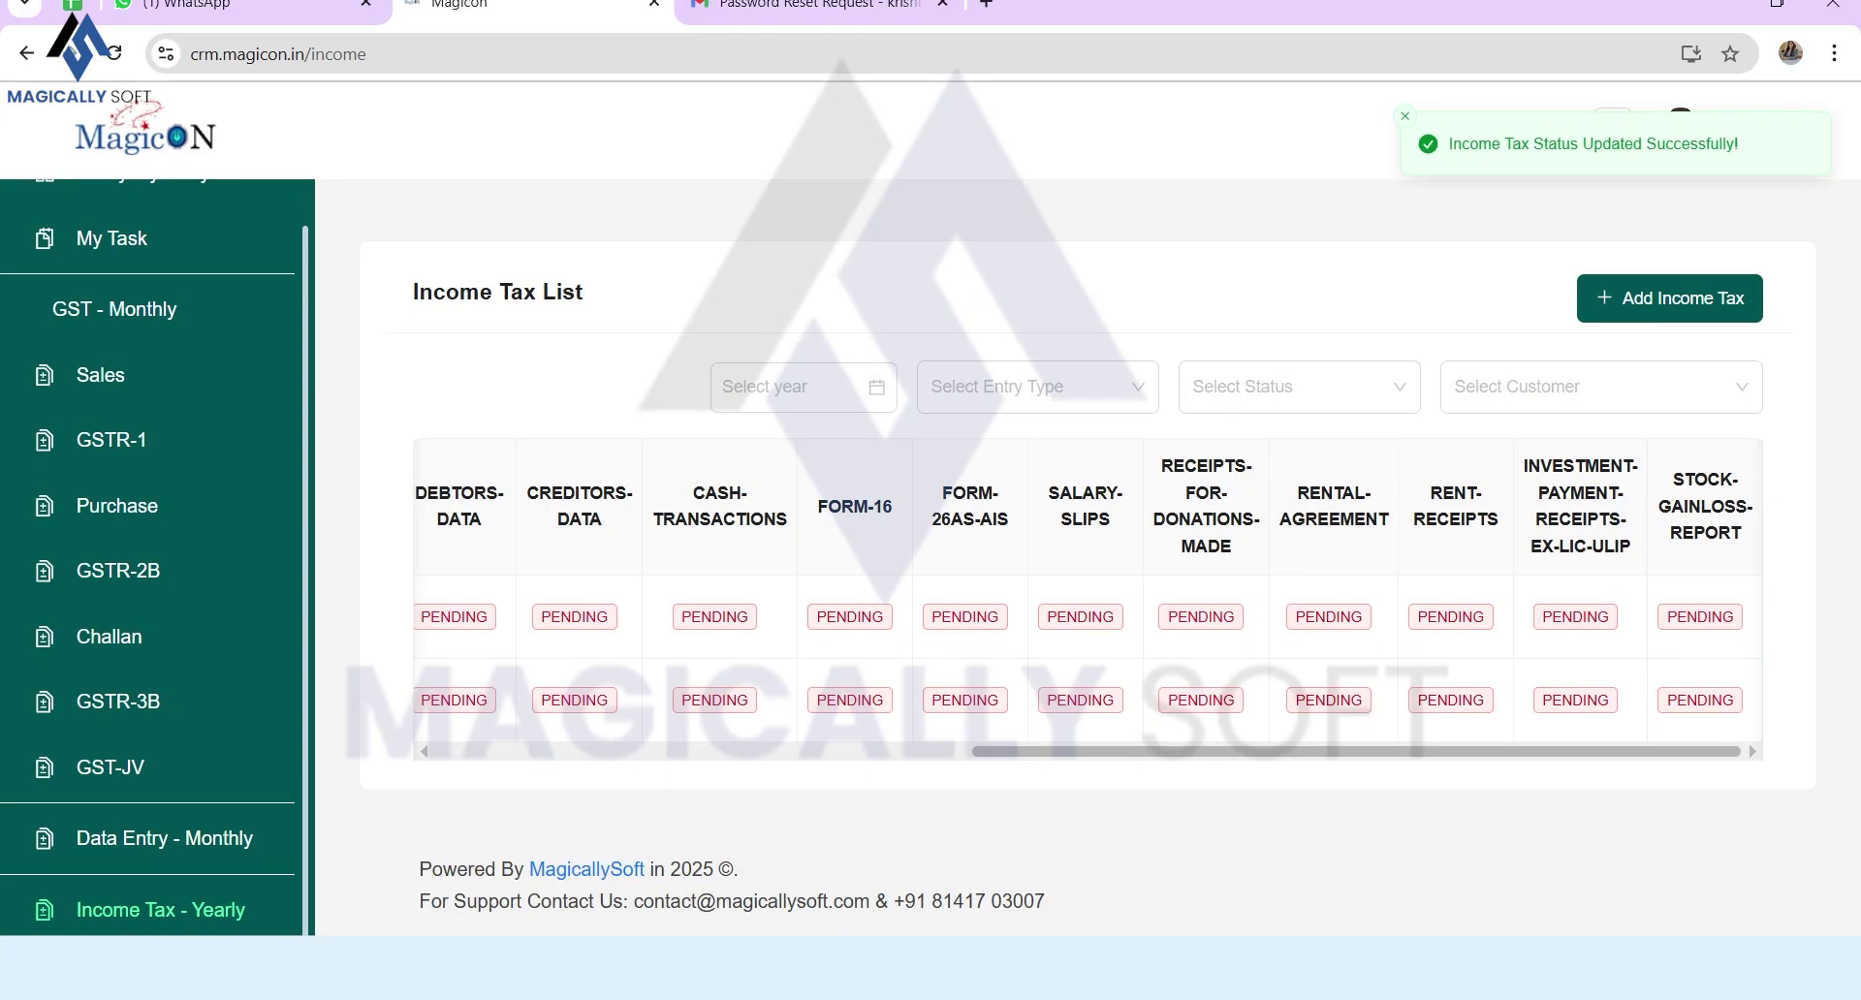
pyautogui.hscroll(-10, 1085, 601)
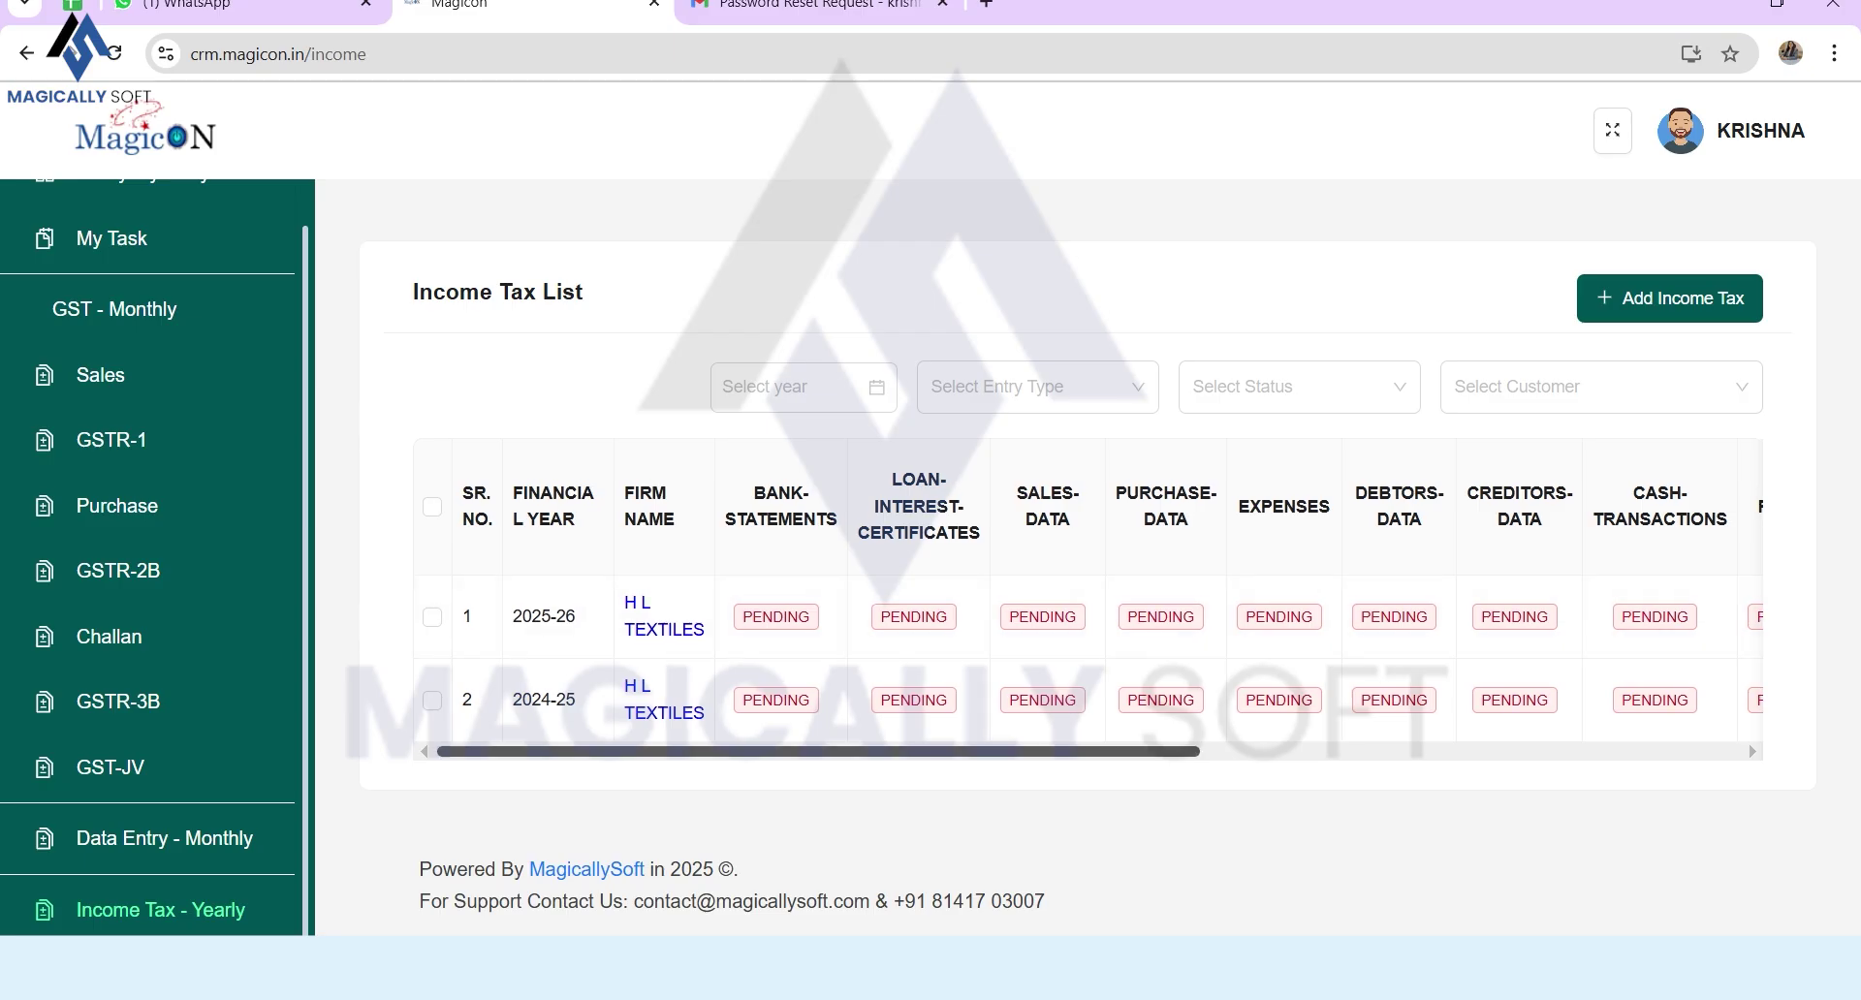
pyautogui.hscroll(10, 1086, 601)
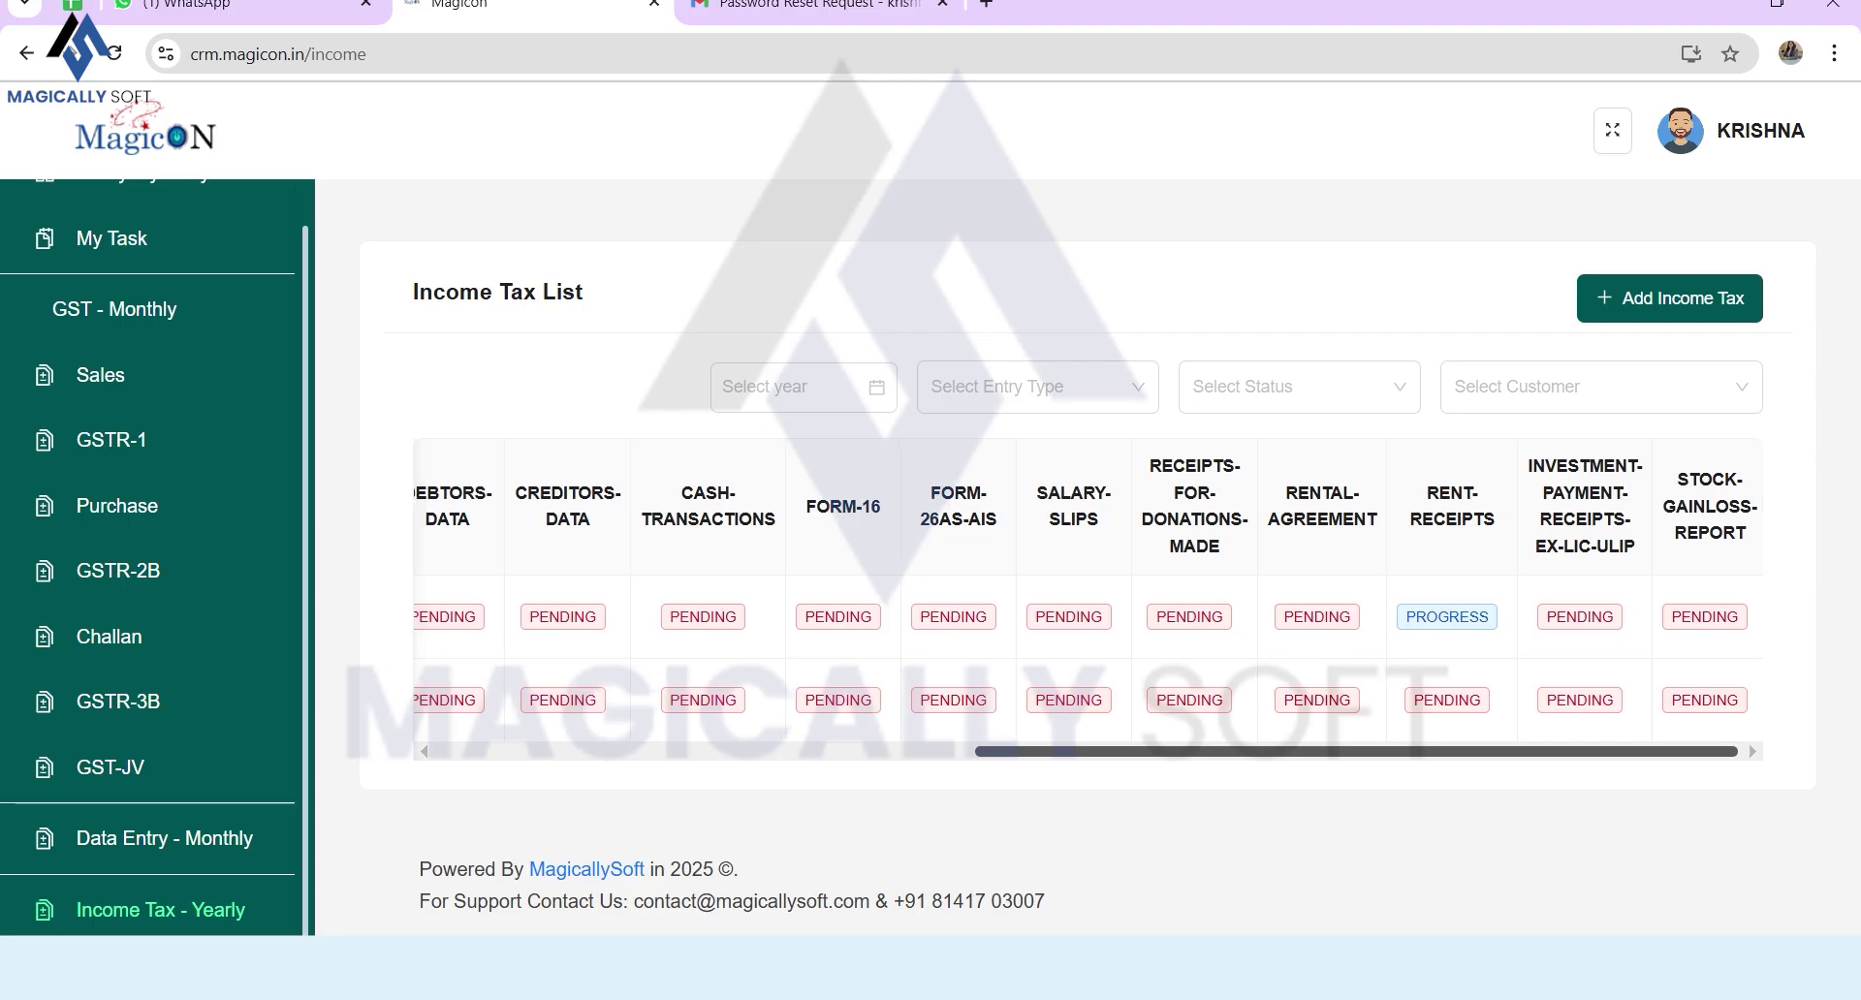
pyautogui.hscroll(-10, 1085, 601)
pyautogui.moveTo(756, 494); pyautogui.dragTo(880, 533)
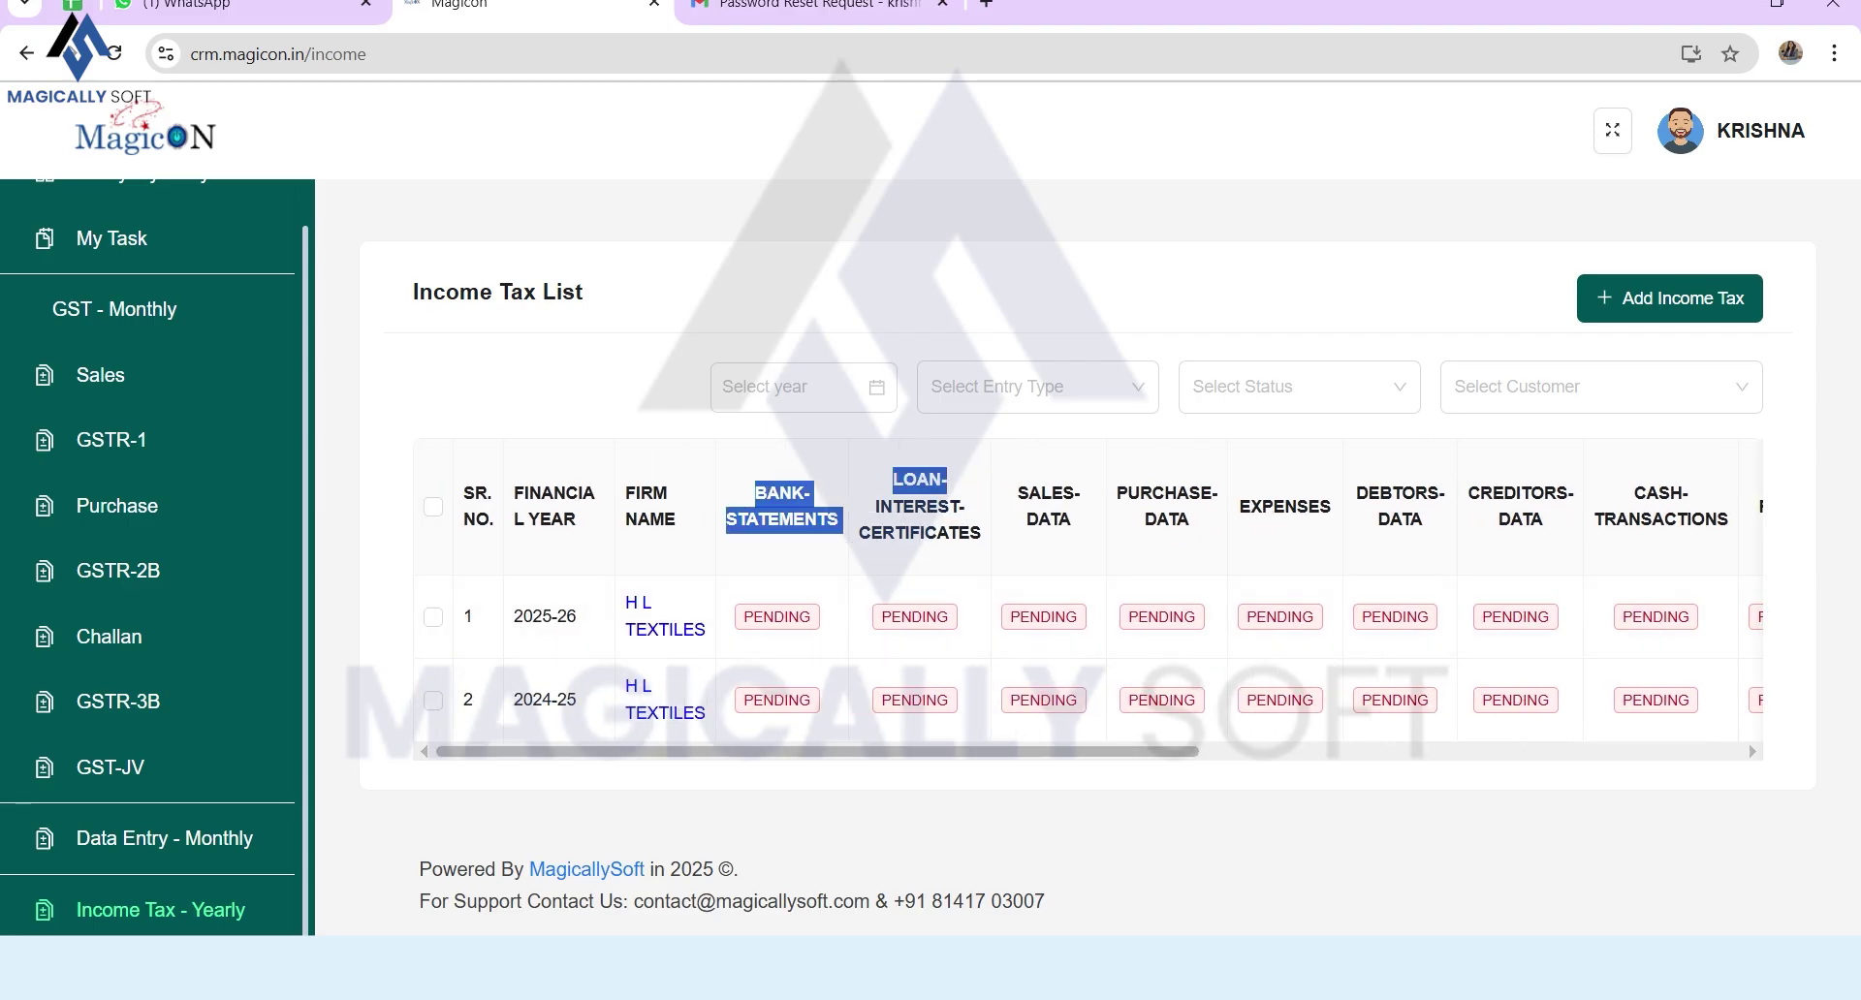
pyautogui.hscroll(10, 1086, 601)
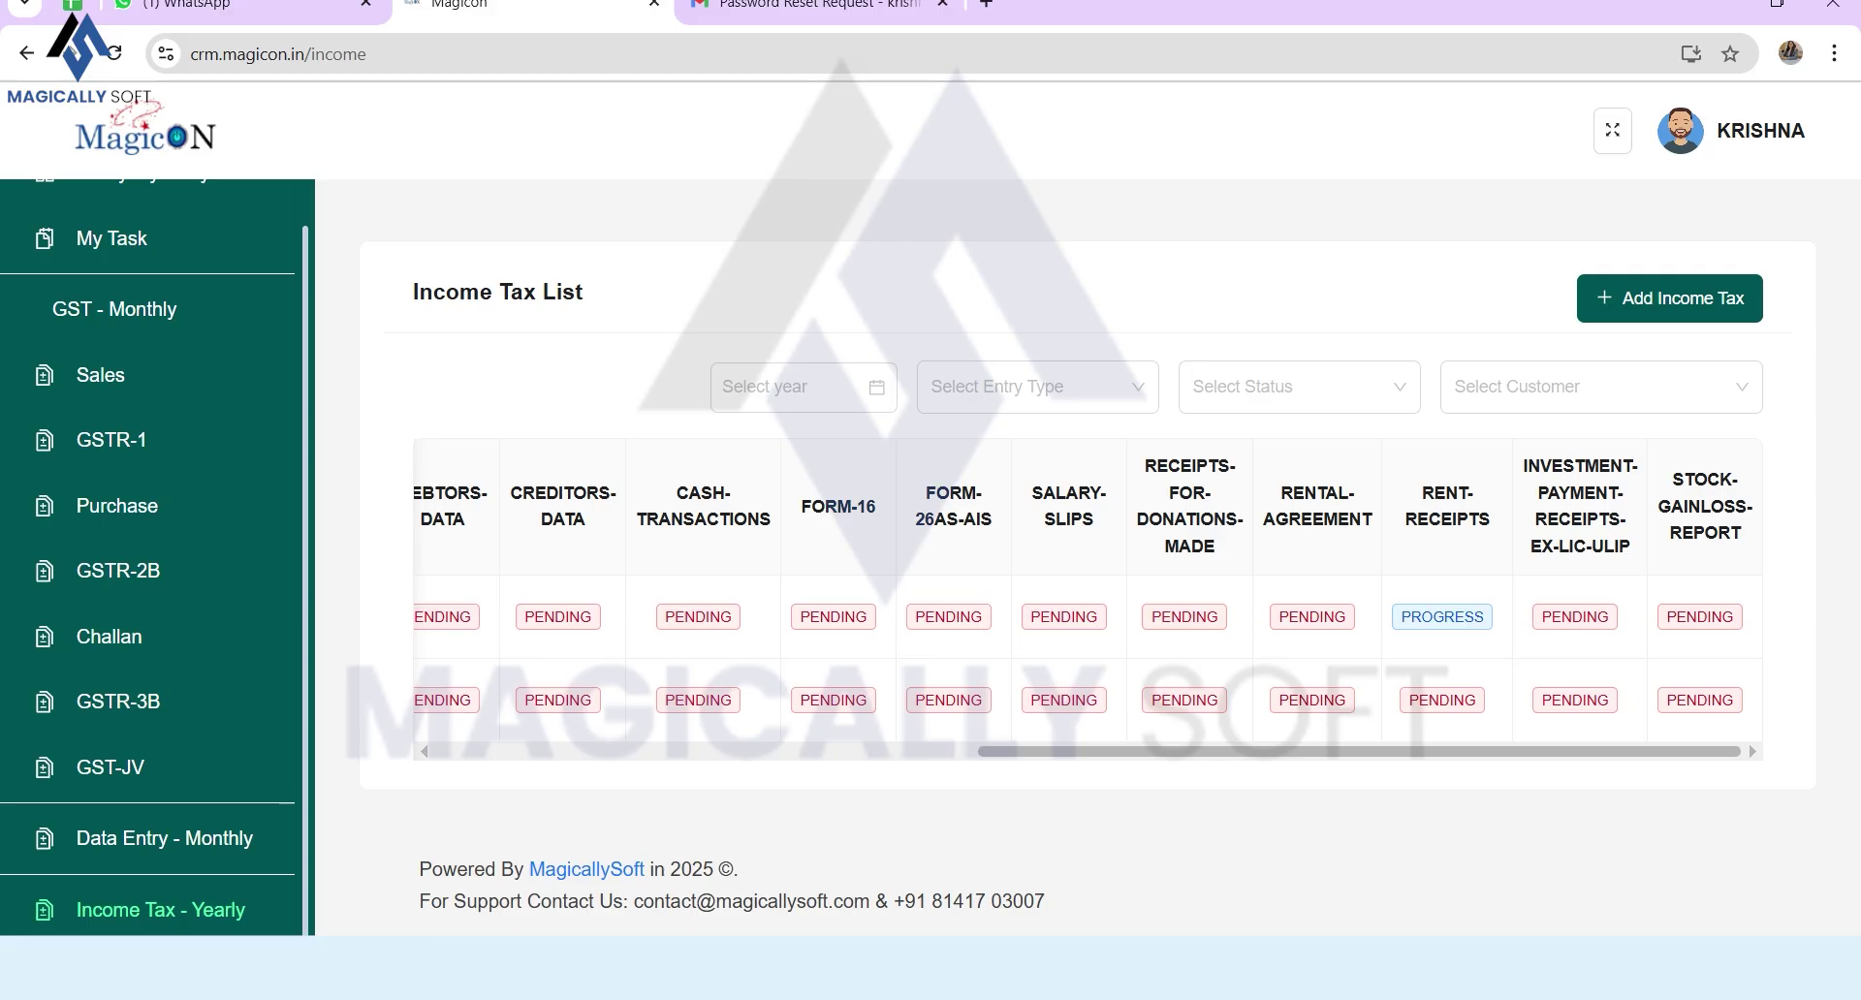
# Step: Set the 2025-26 entry's RENTAL-AGREEMENT status to Done
pyautogui.click(1442, 617)
pyautogui.click(983, 322)
pyautogui.click(834, 378)
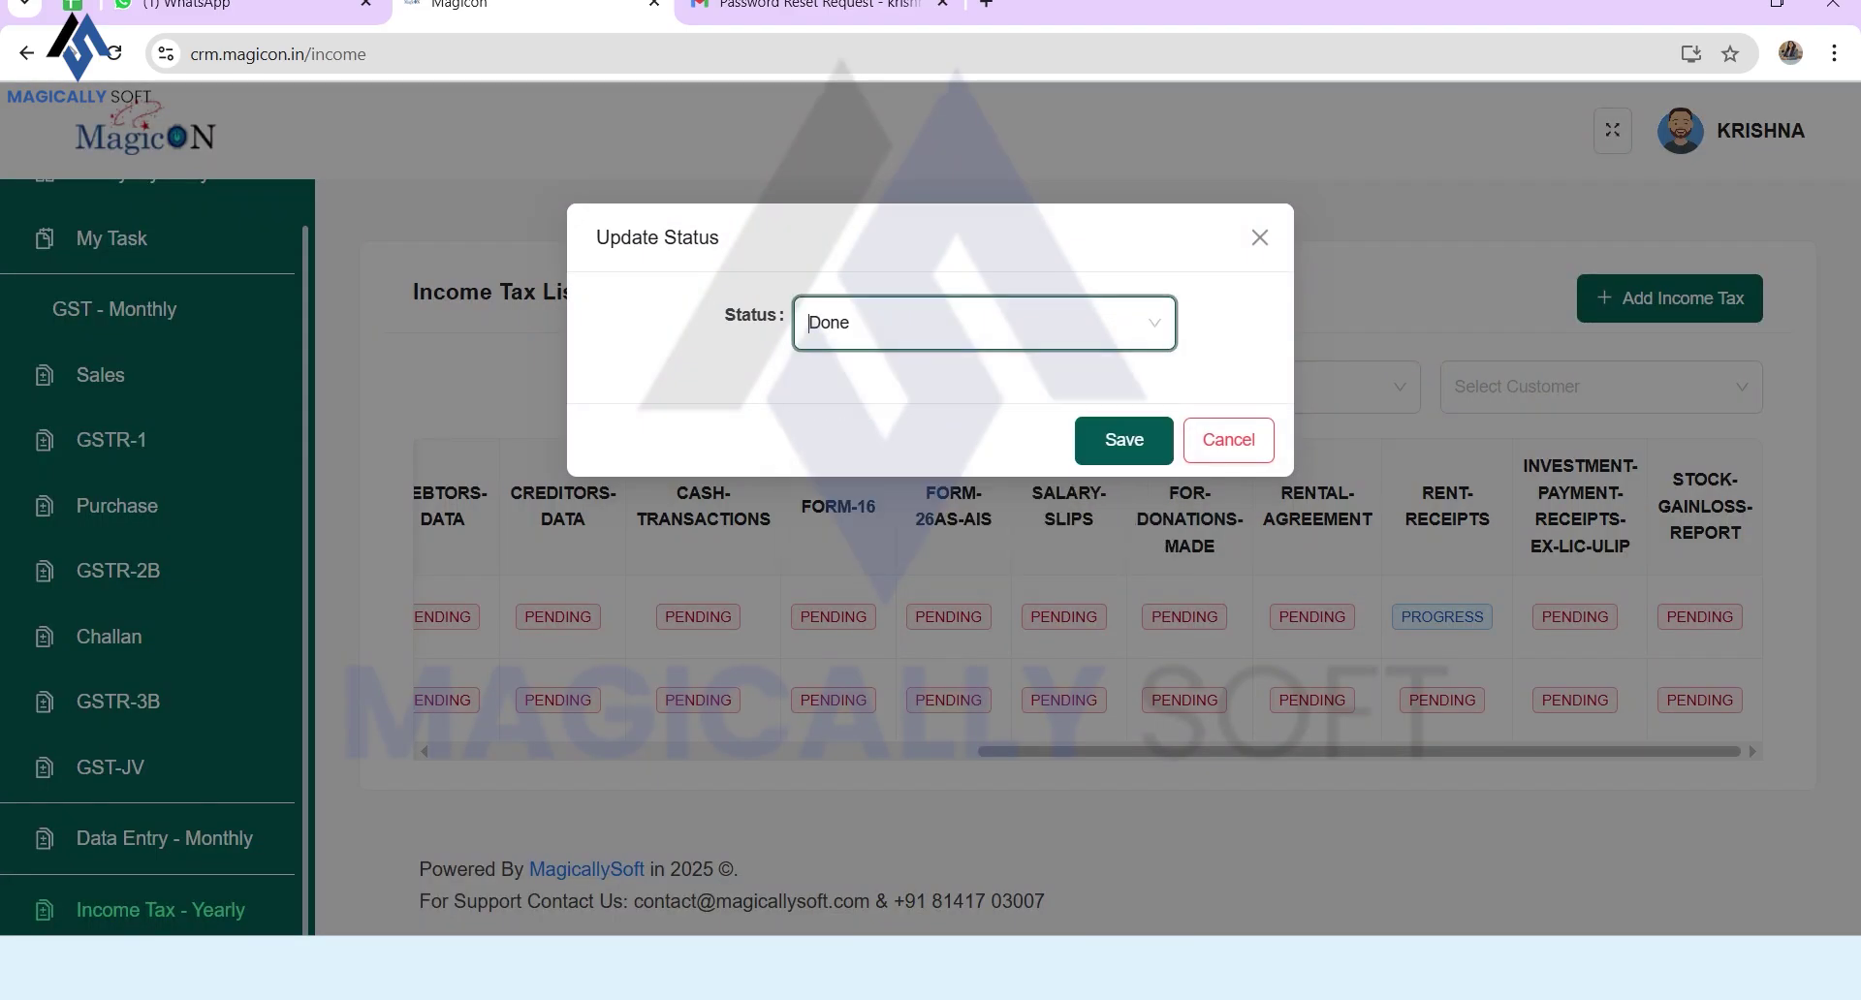
pyautogui.click(1125, 440)
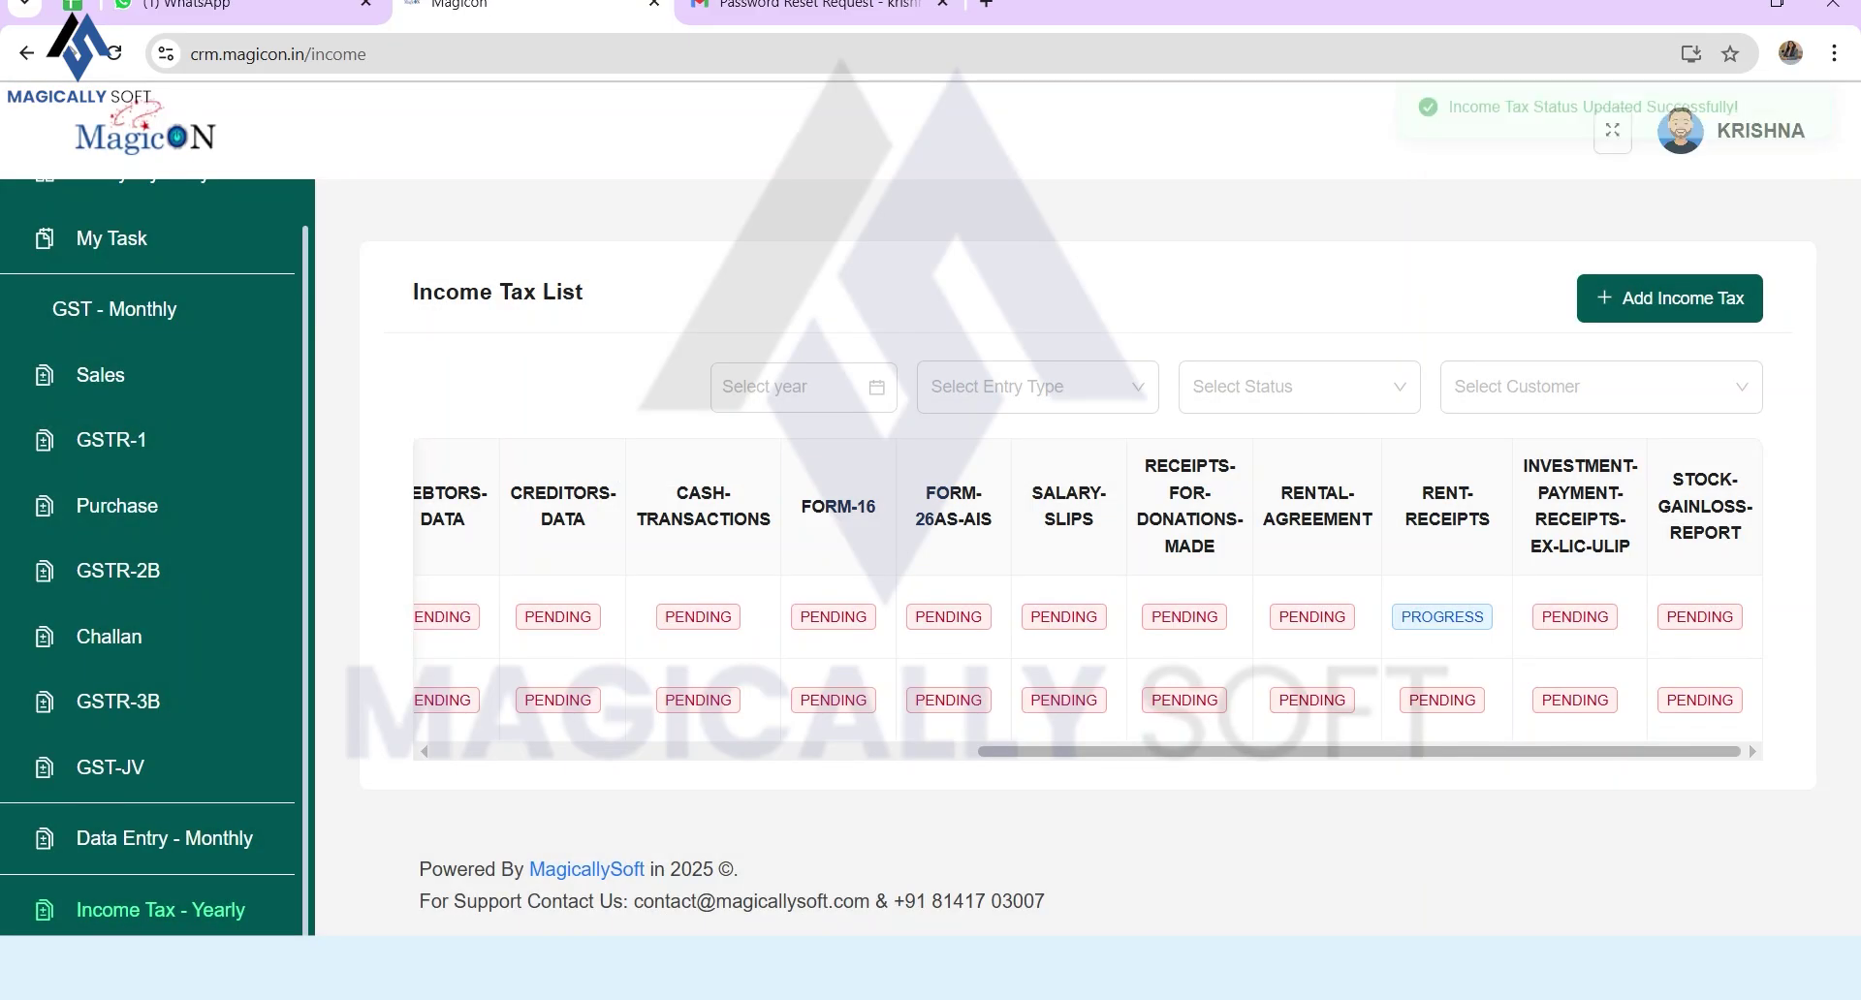
# Step: Set its RECEIPTS-FOR-DONATIONS-MADE status to Query
pyautogui.doubleClick(1065, 700)
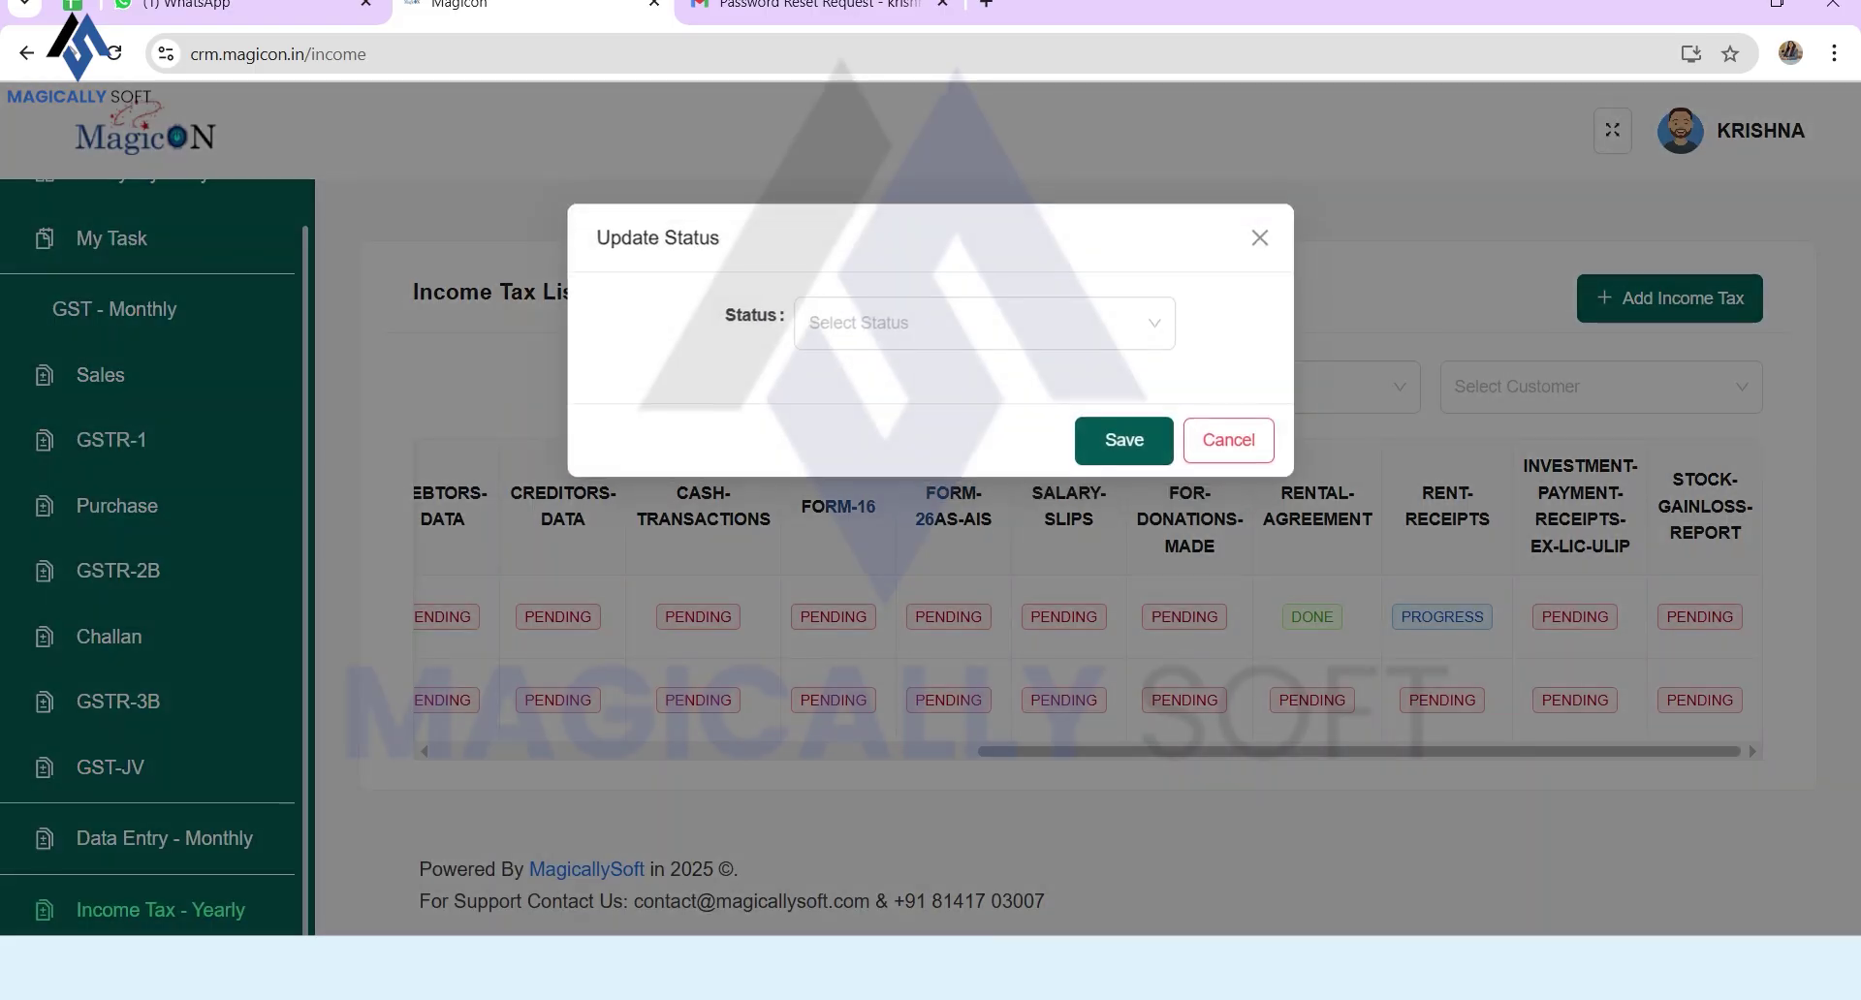
pyautogui.press('Tab')
pyautogui.press('Down')
pyautogui.press('Down')
pyautogui.press('Return')
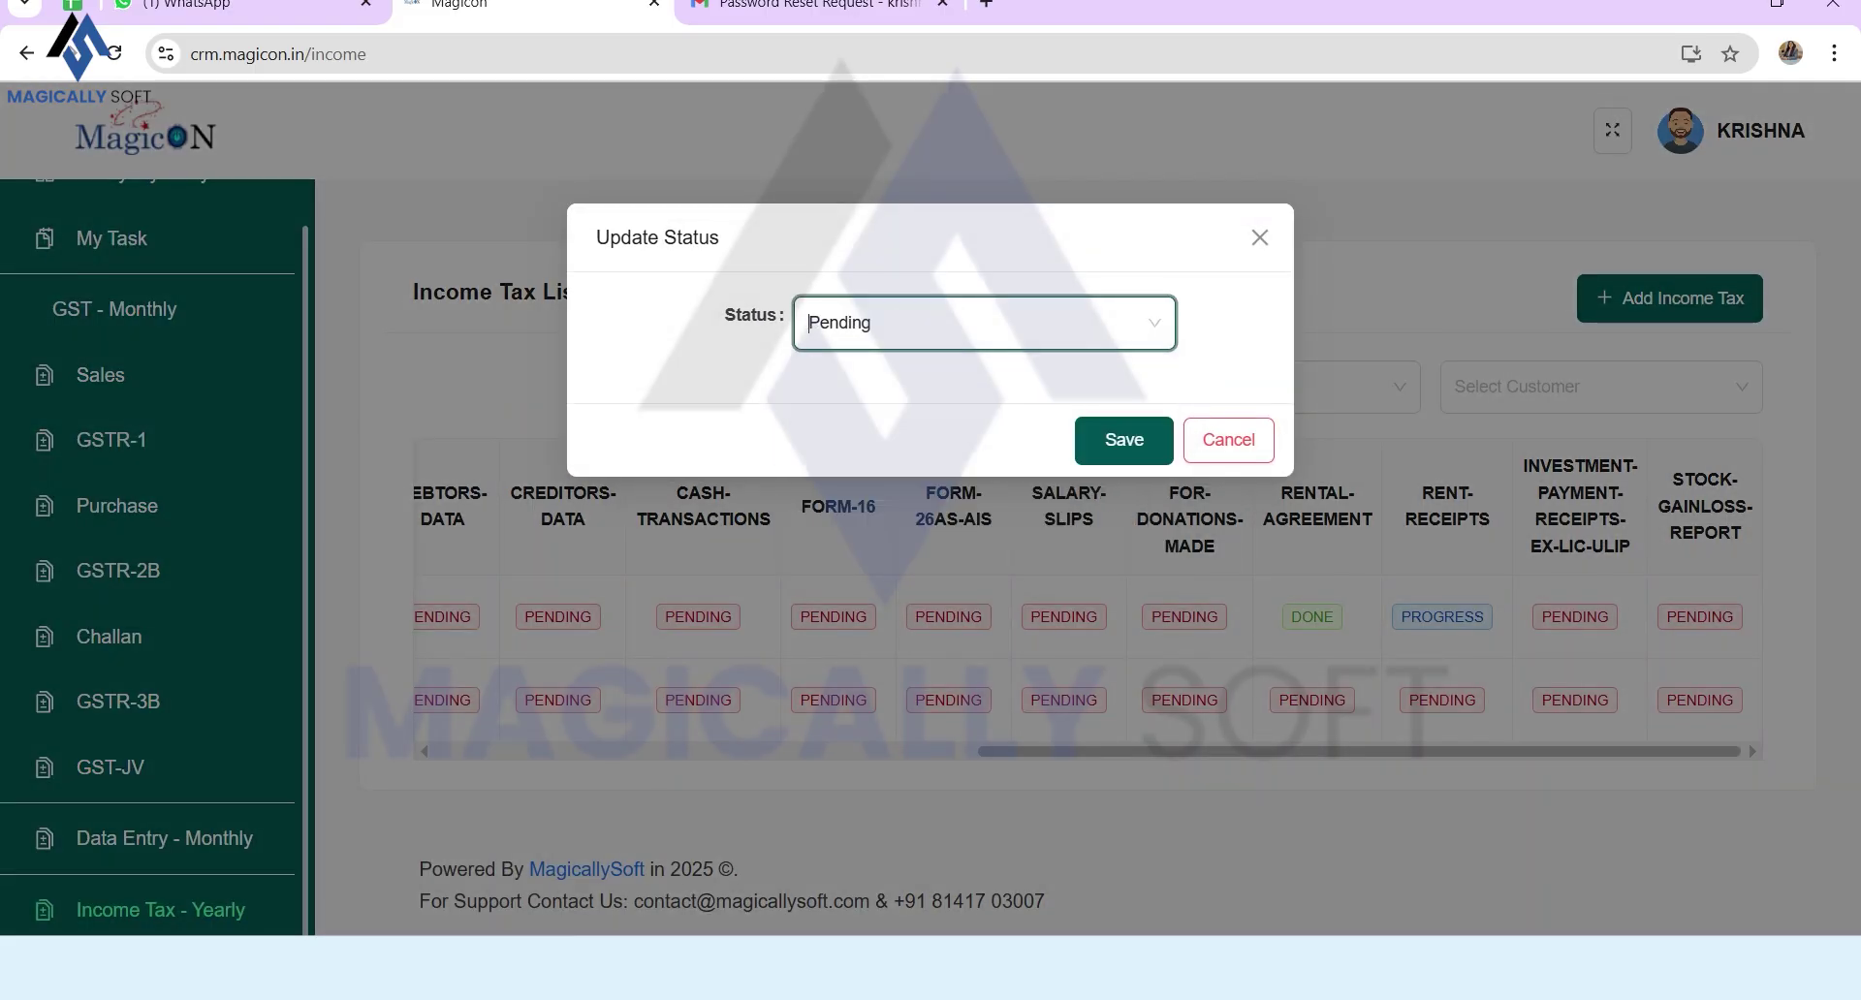
pyautogui.click(1095, 382)
pyautogui.click(984, 323)
pyautogui.click(984, 494)
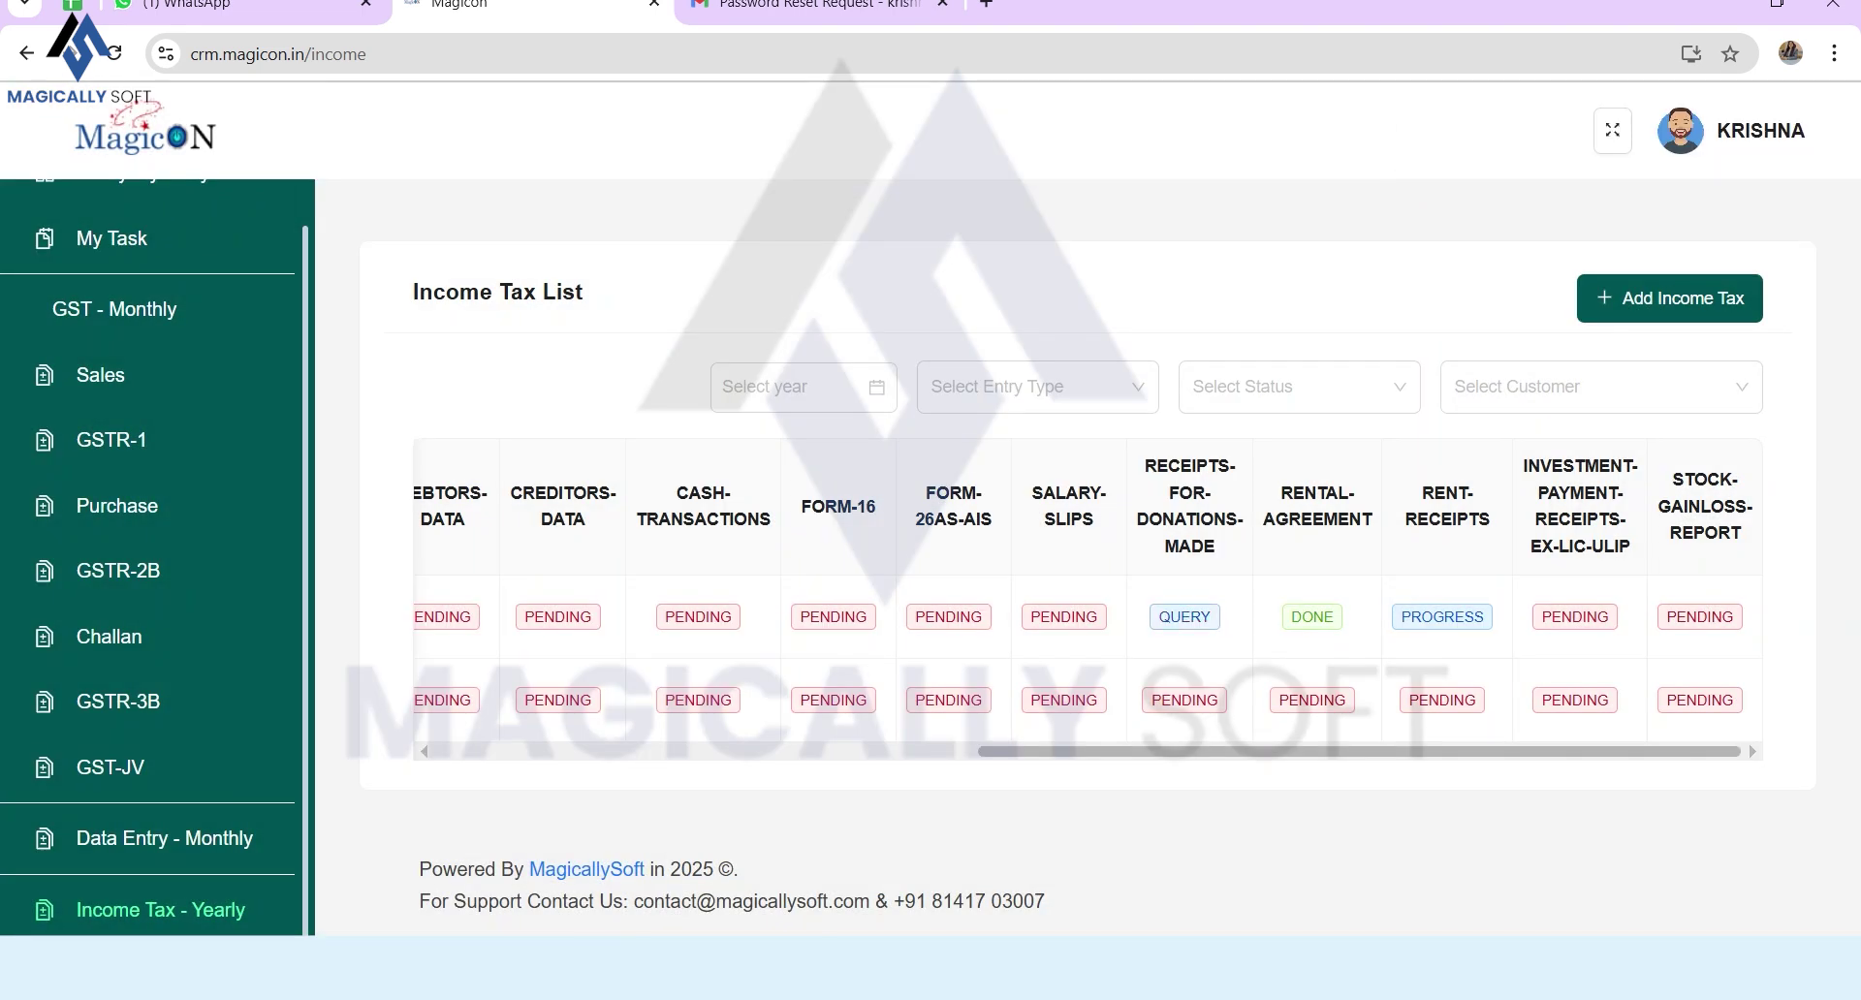
pyautogui.hscroll(-10, 1089, 609)
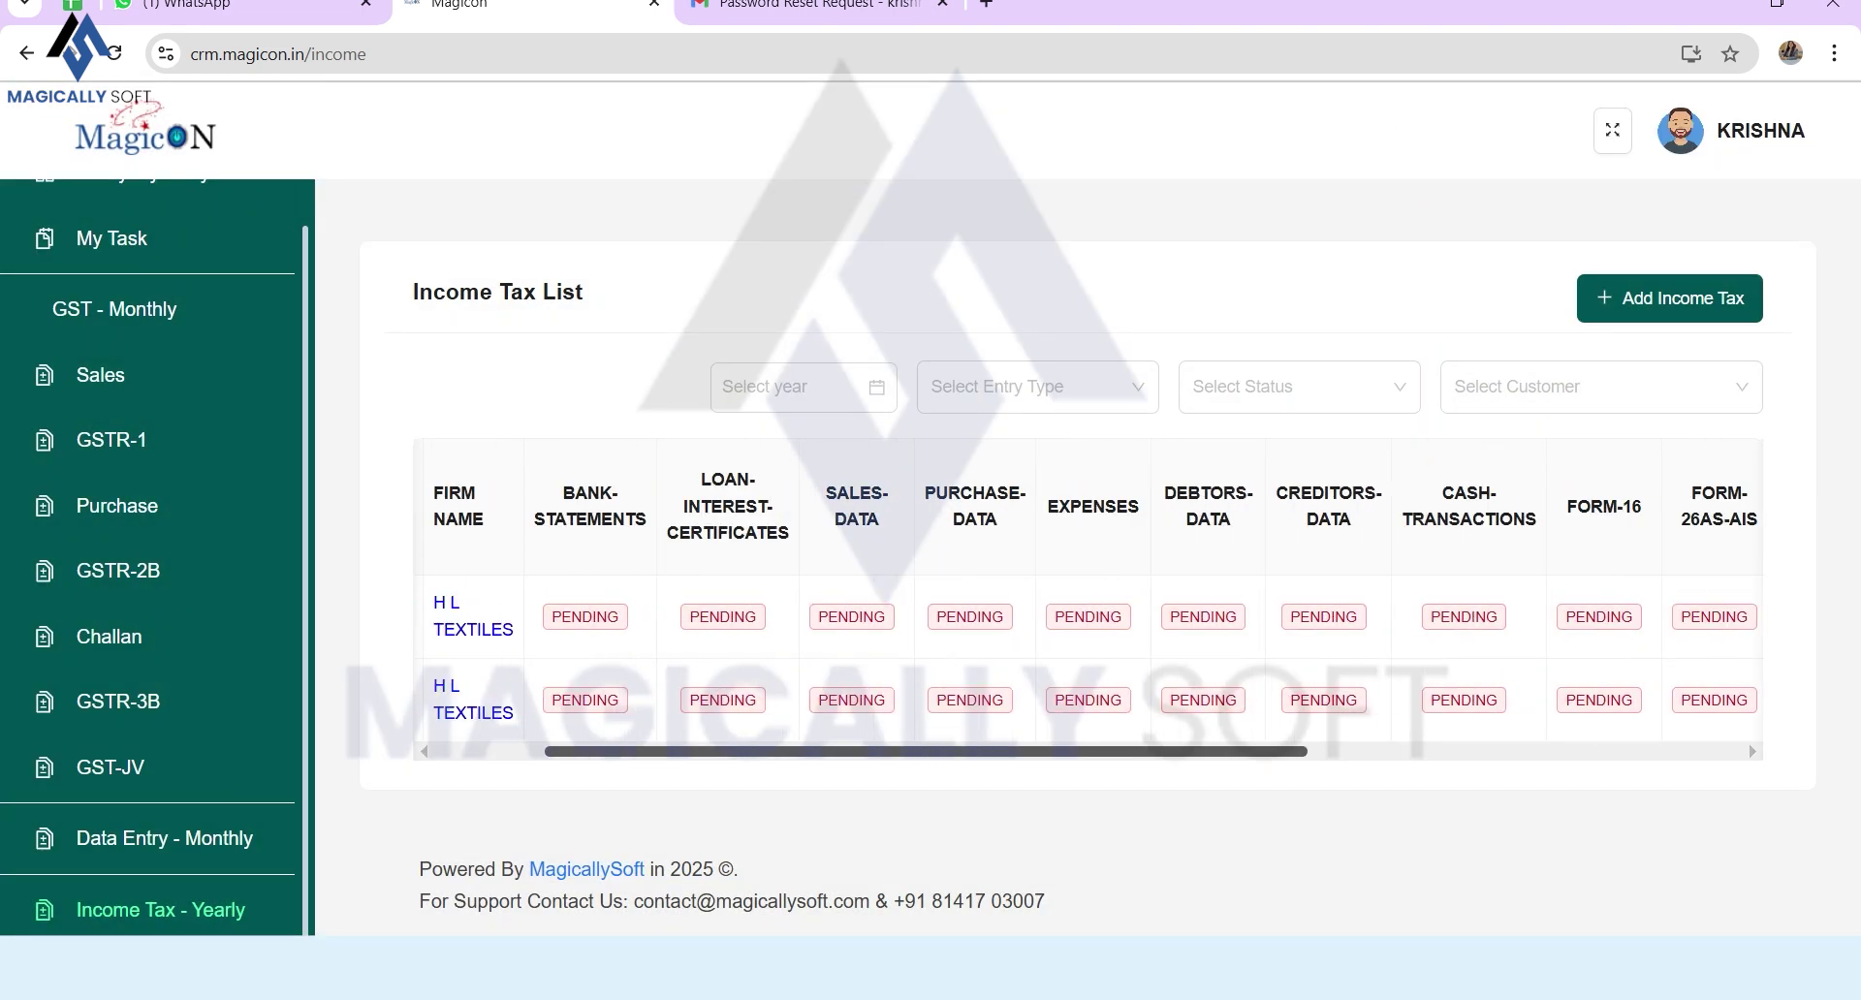
pyautogui.hscroll(-2, 1088, 609)
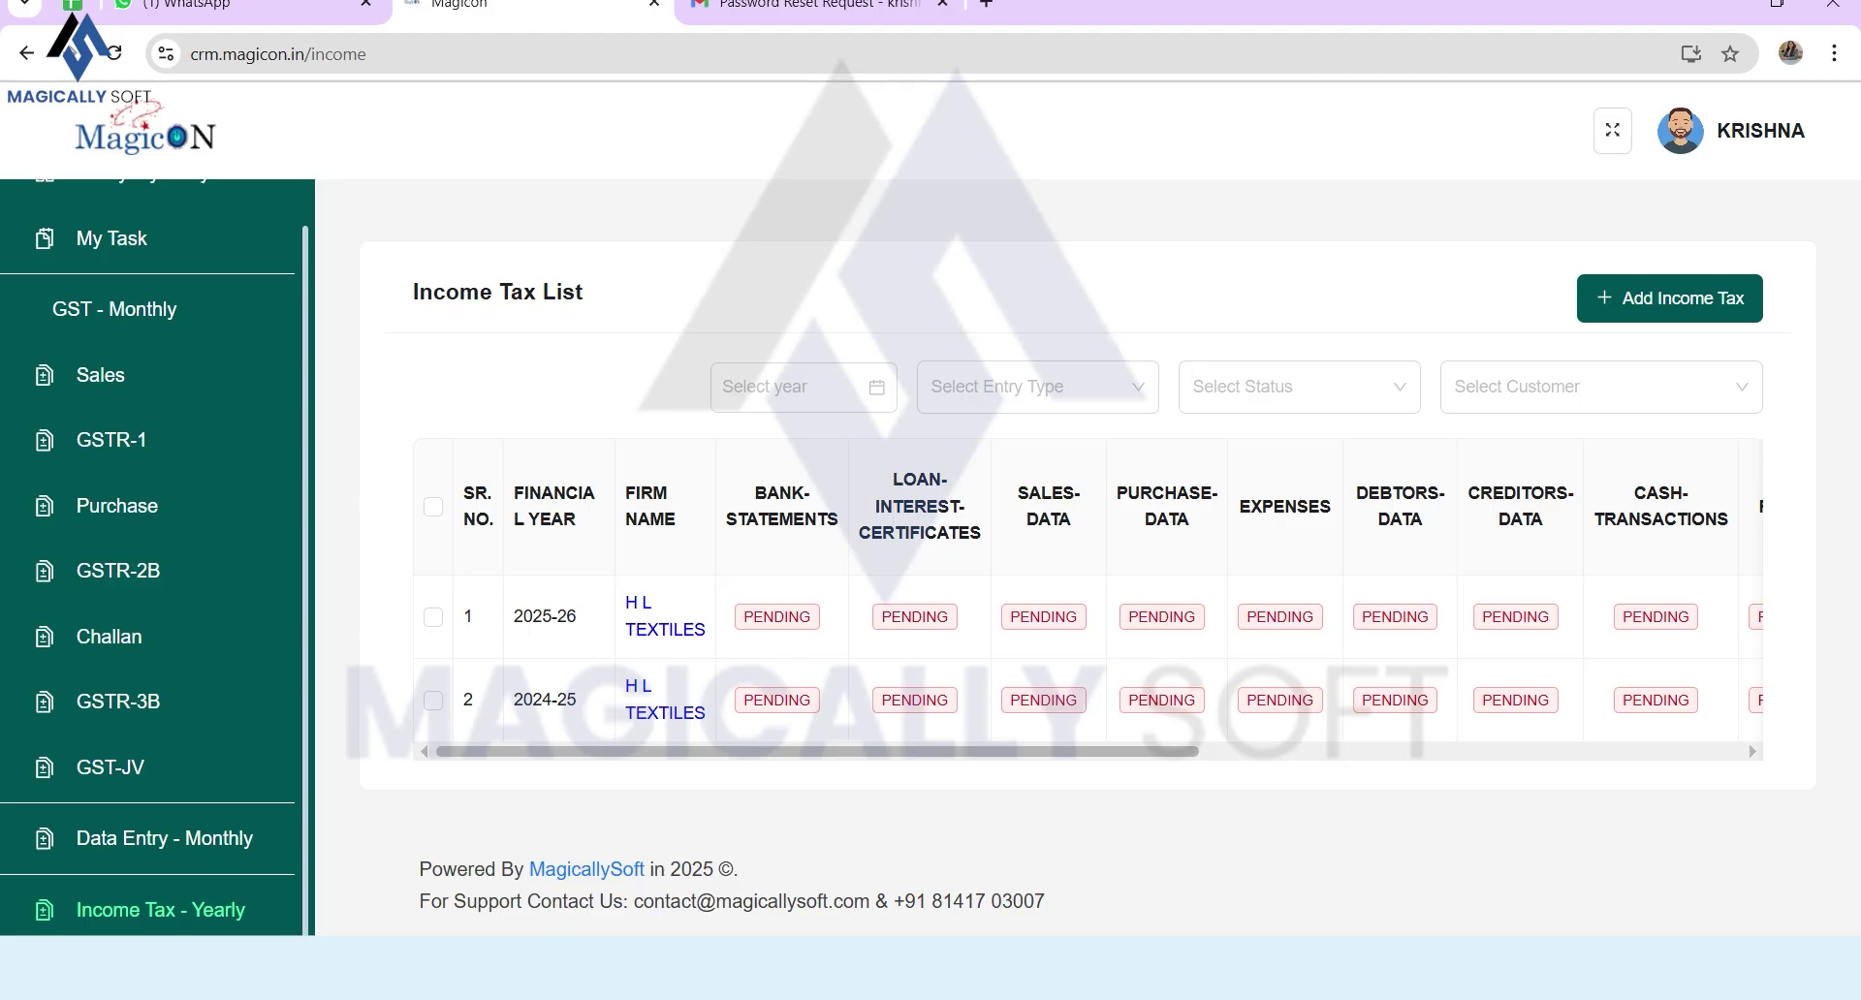
pyautogui.scroll(2, 145, 581)
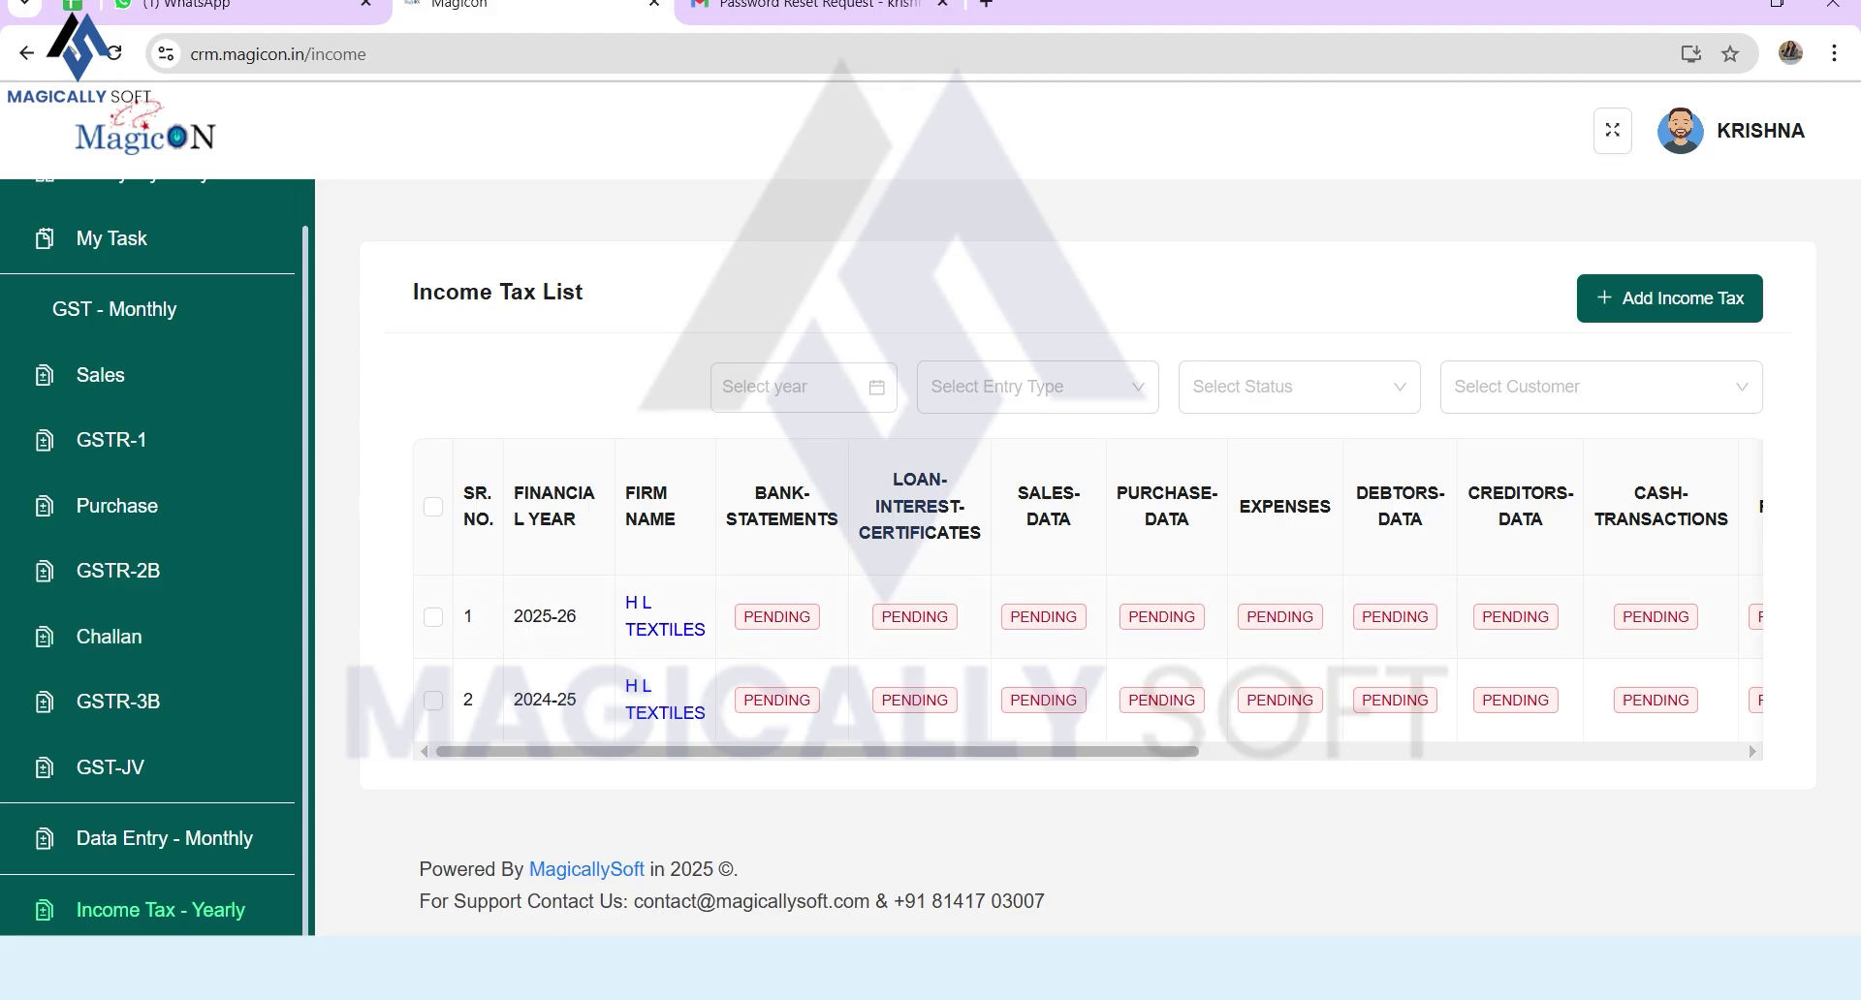